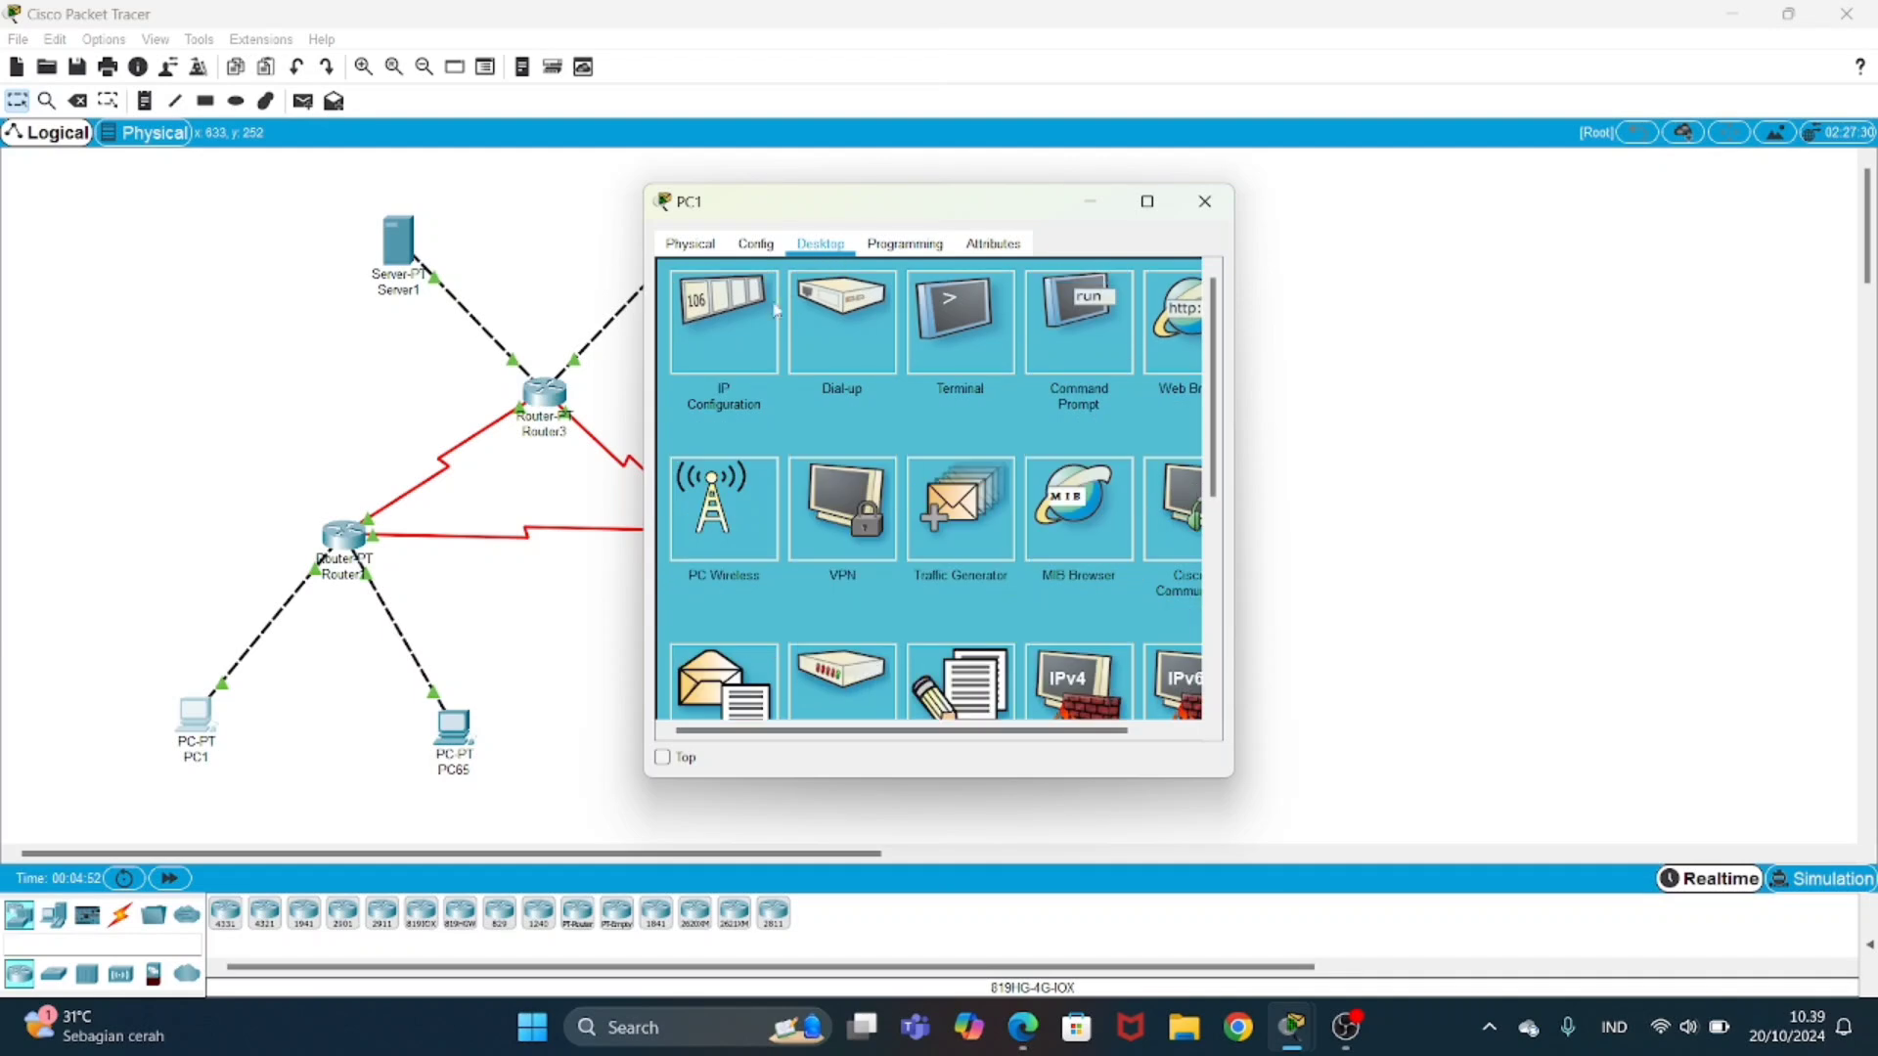
# - Review PC1's static IP address, subnet mask and default gateway in its IP configuration
pyautogui.click(748, 330)
pyautogui.moveTo(911, 388); pyautogui.dragTo(792, 384)
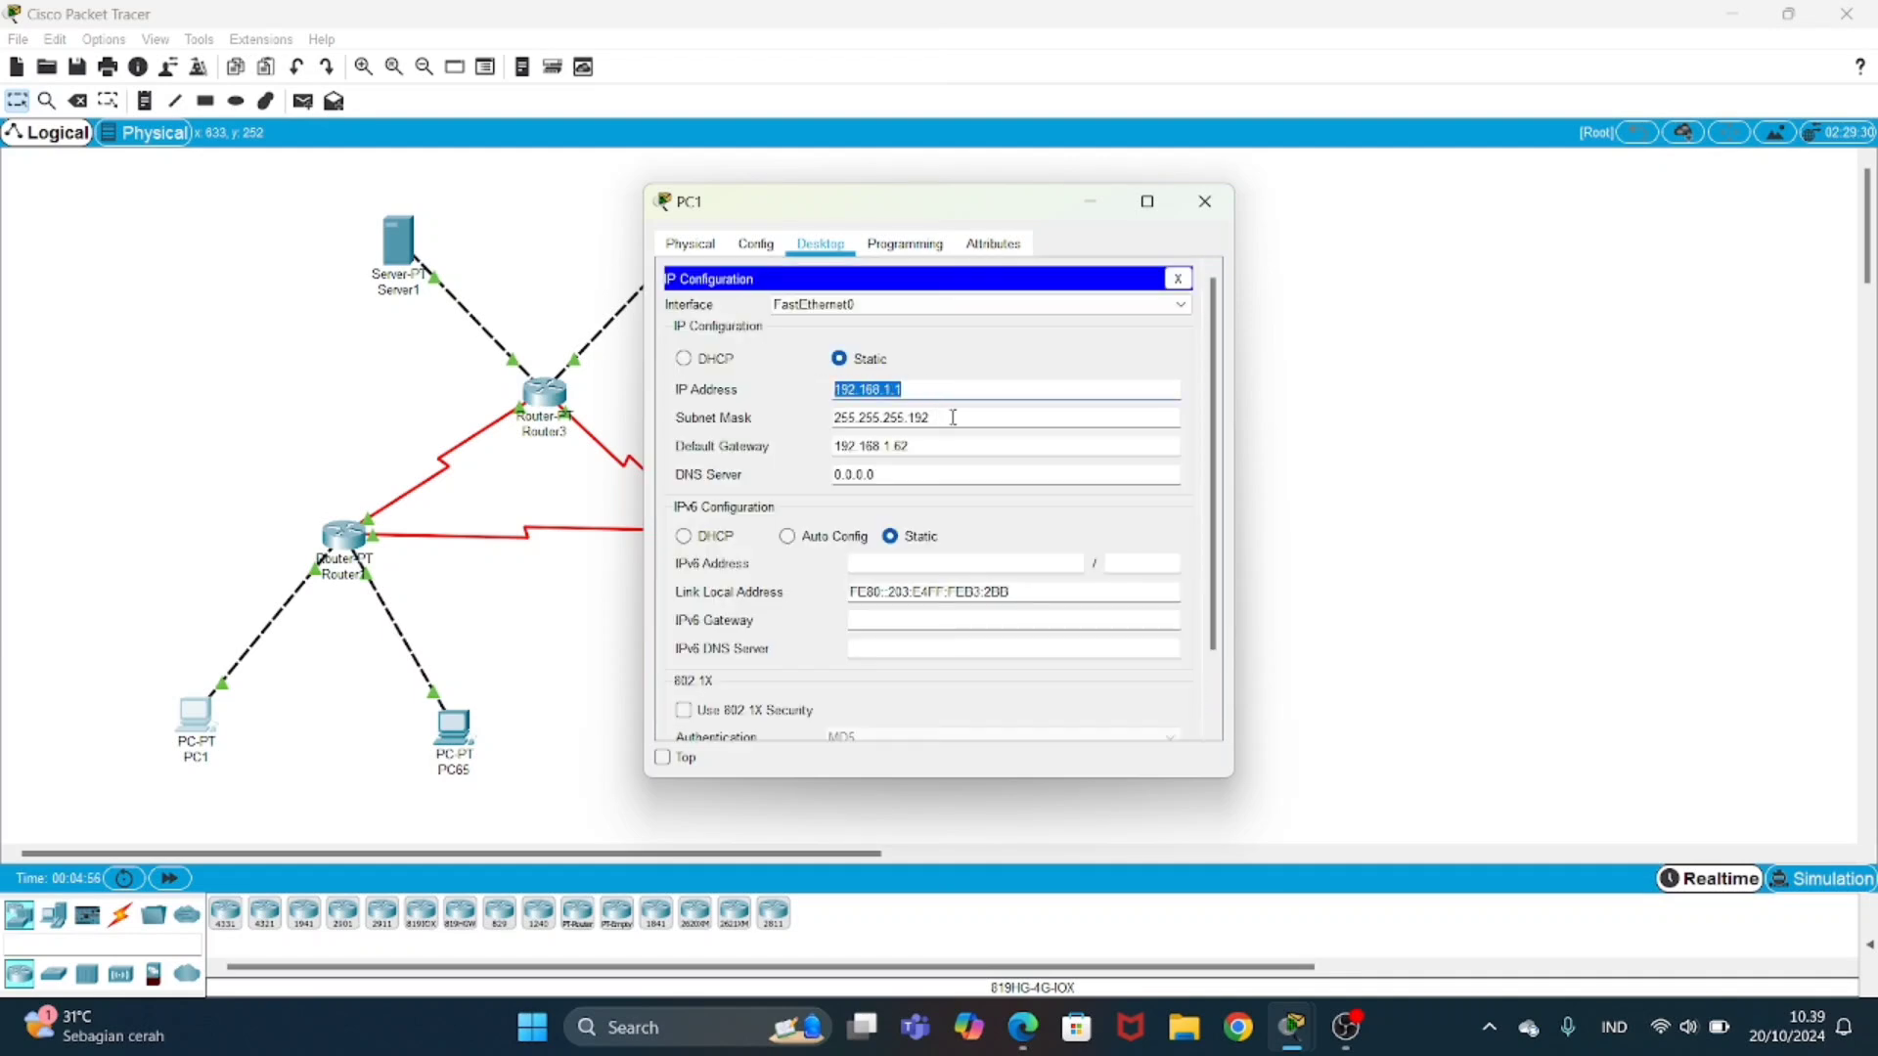
pyautogui.moveTo(954, 418); pyautogui.dragTo(775, 424)
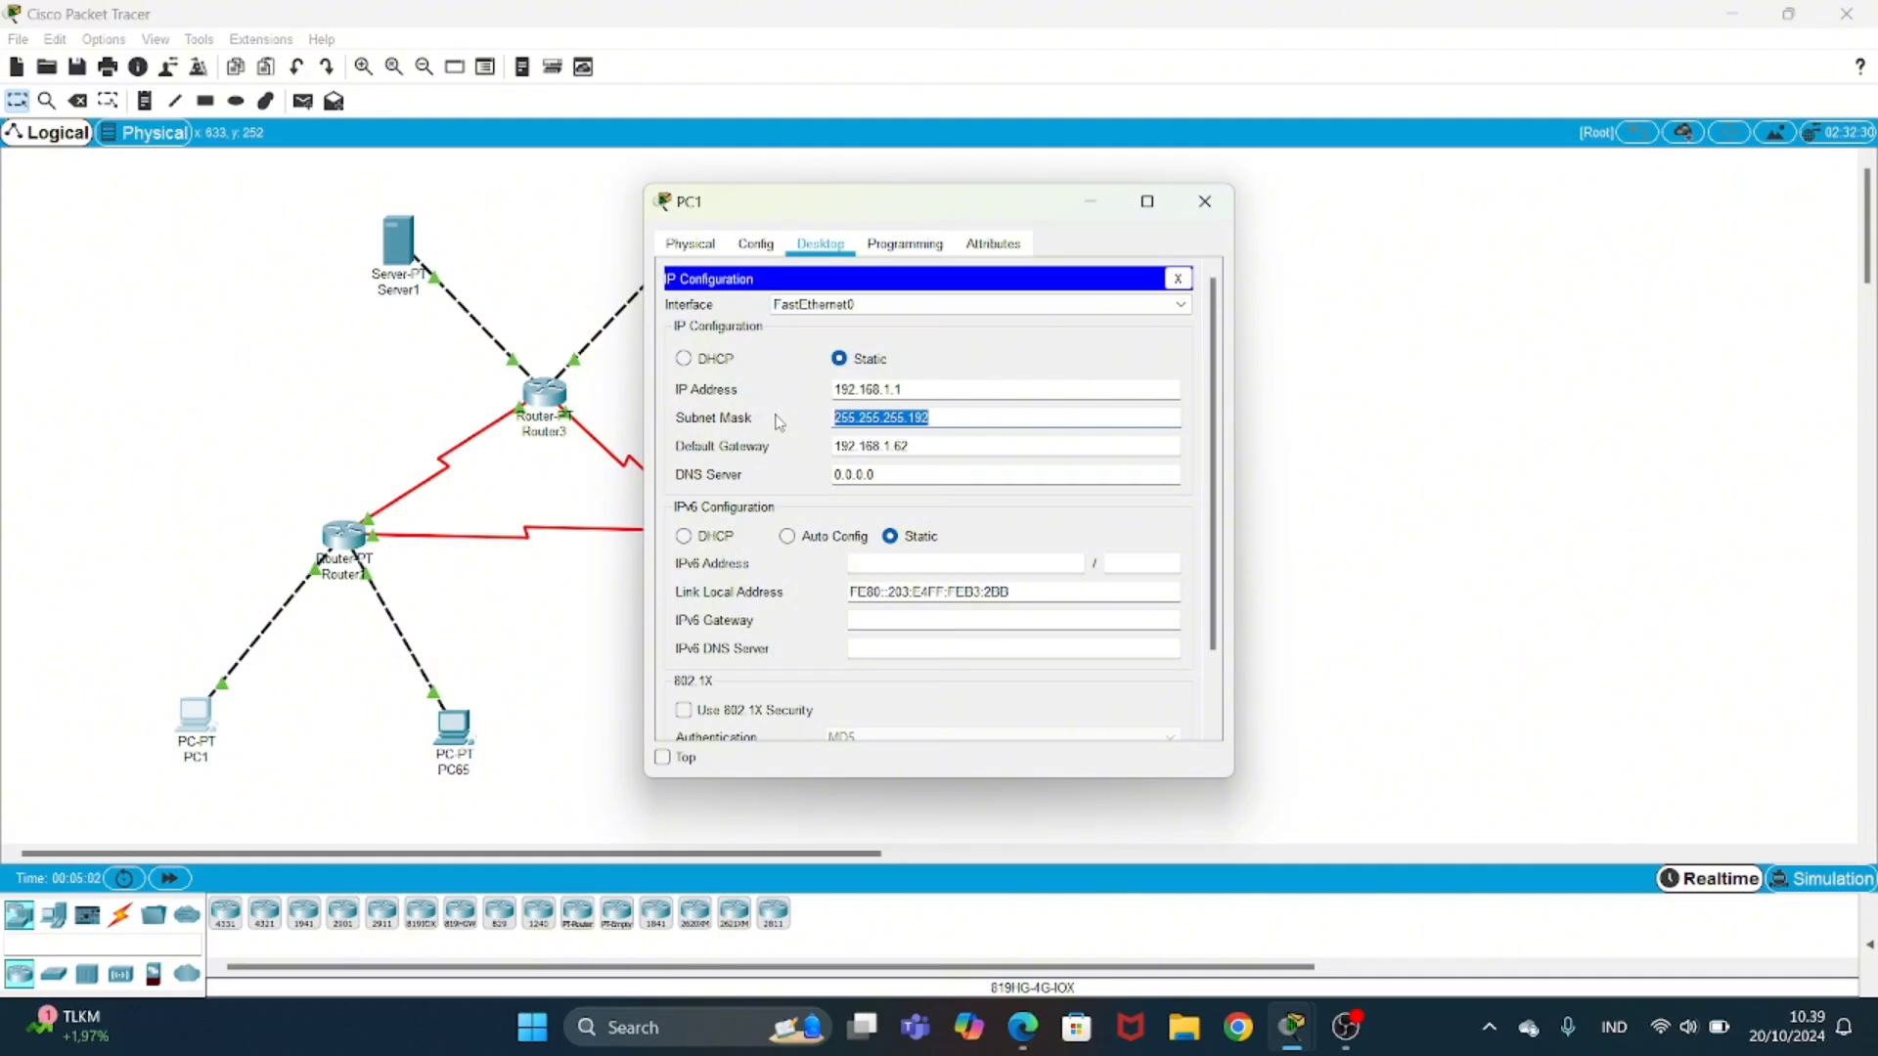
pyautogui.moveTo(978, 446); pyautogui.dragTo(813, 441)
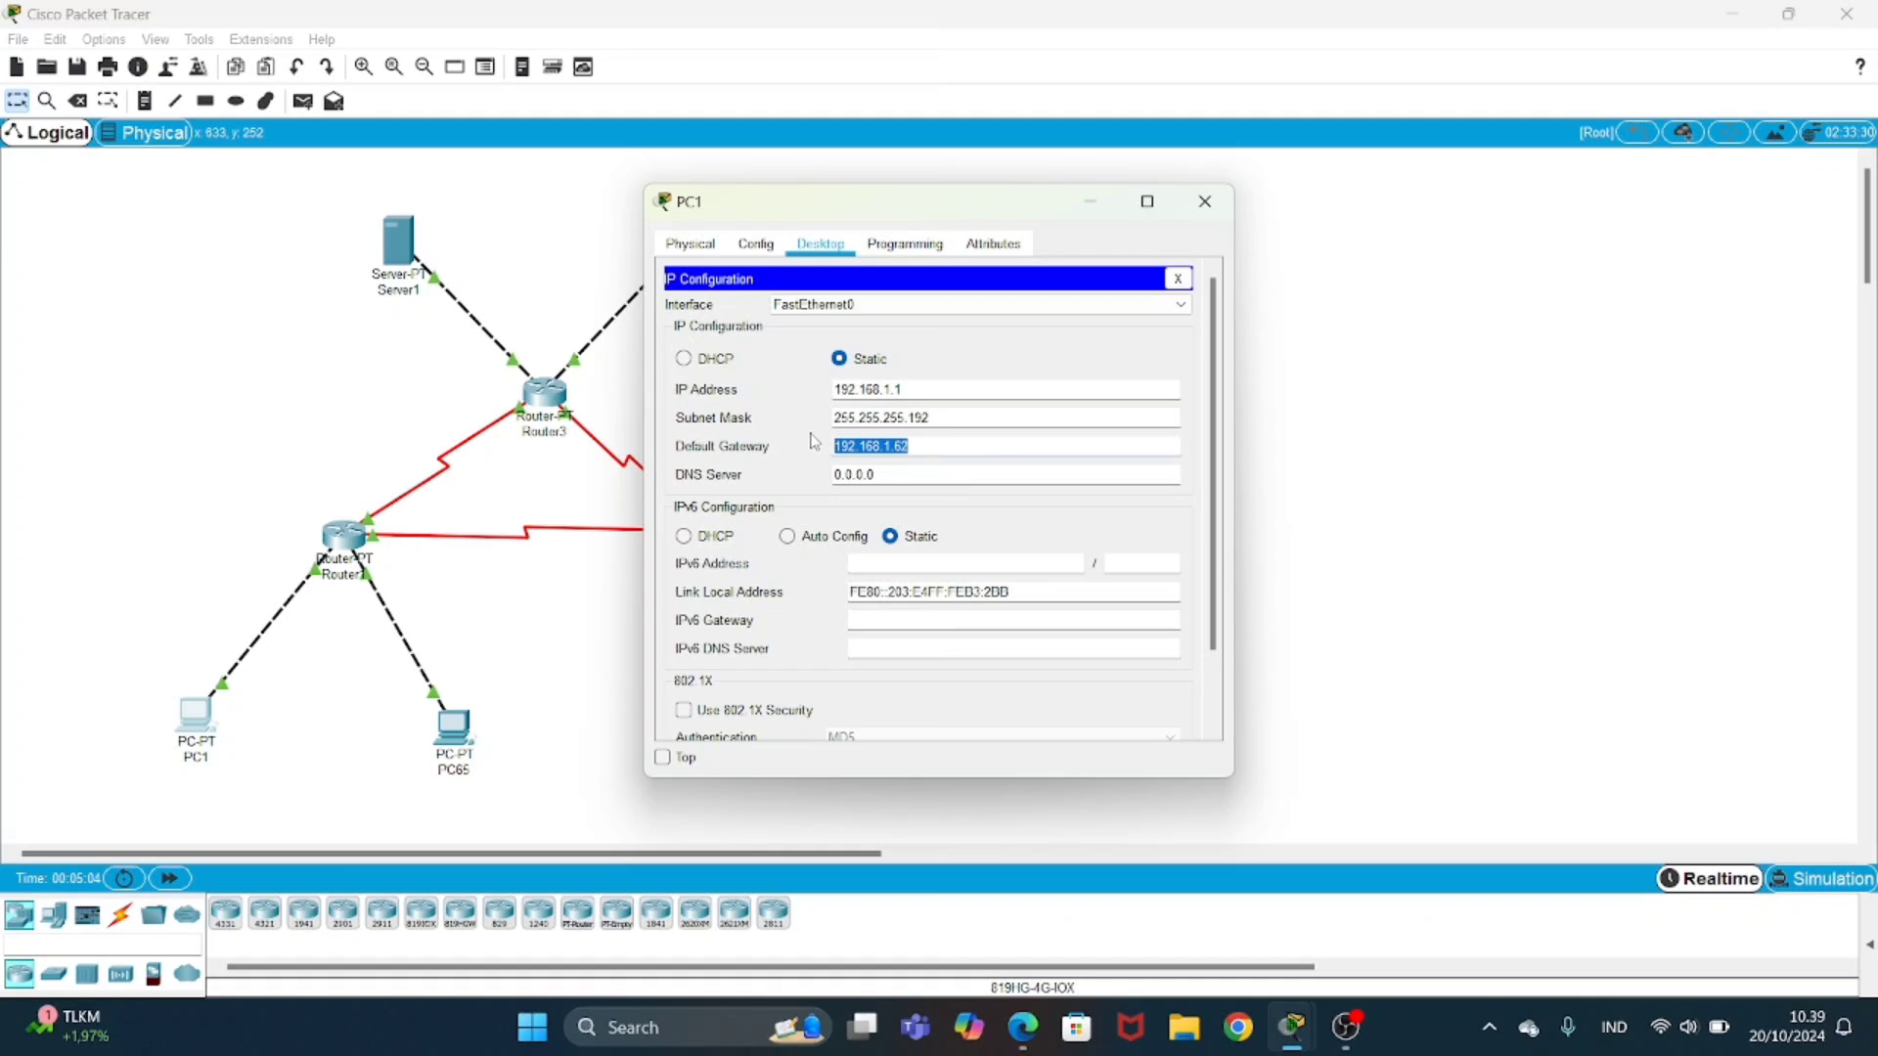
pyautogui.click(891, 475)
pyautogui.click(1206, 201)
# - Check PC65's IP configuration, examining its IP address, subnet mask and default gateway
pyautogui.click(455, 729)
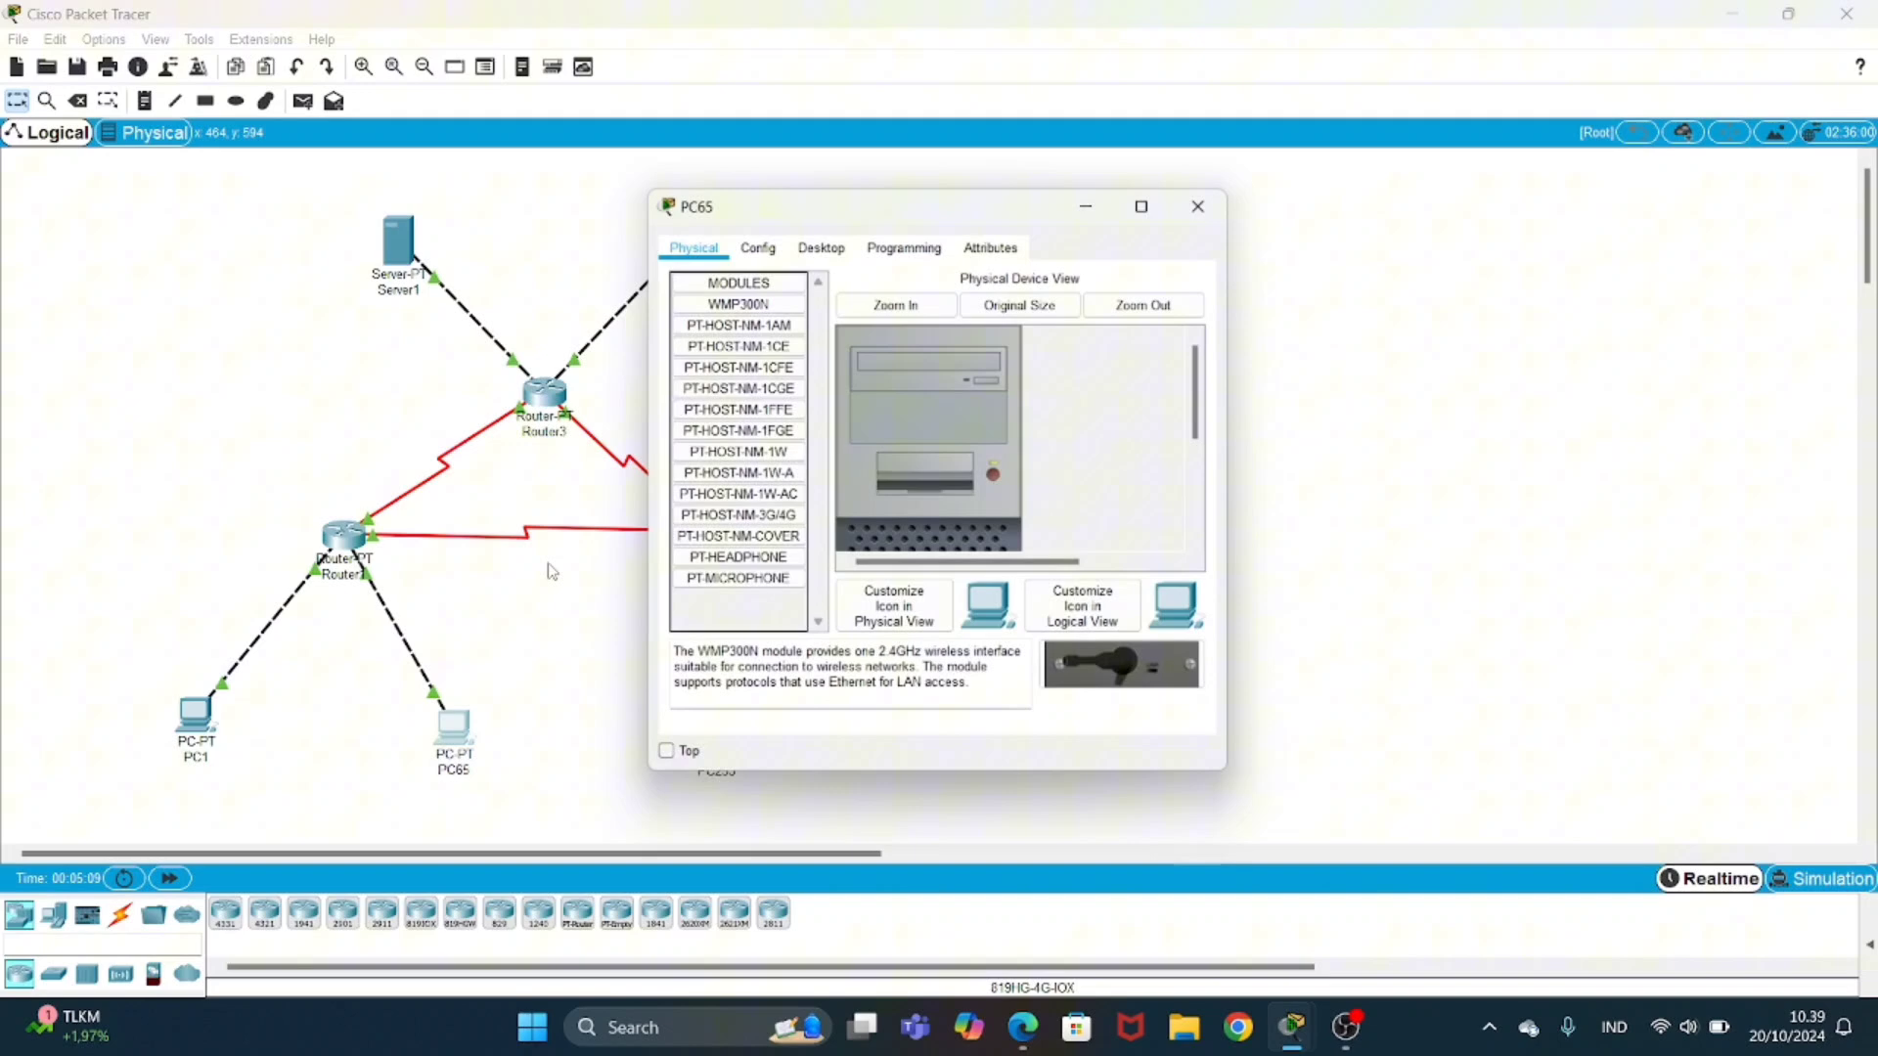
pyautogui.click(820, 247)
pyautogui.click(758, 313)
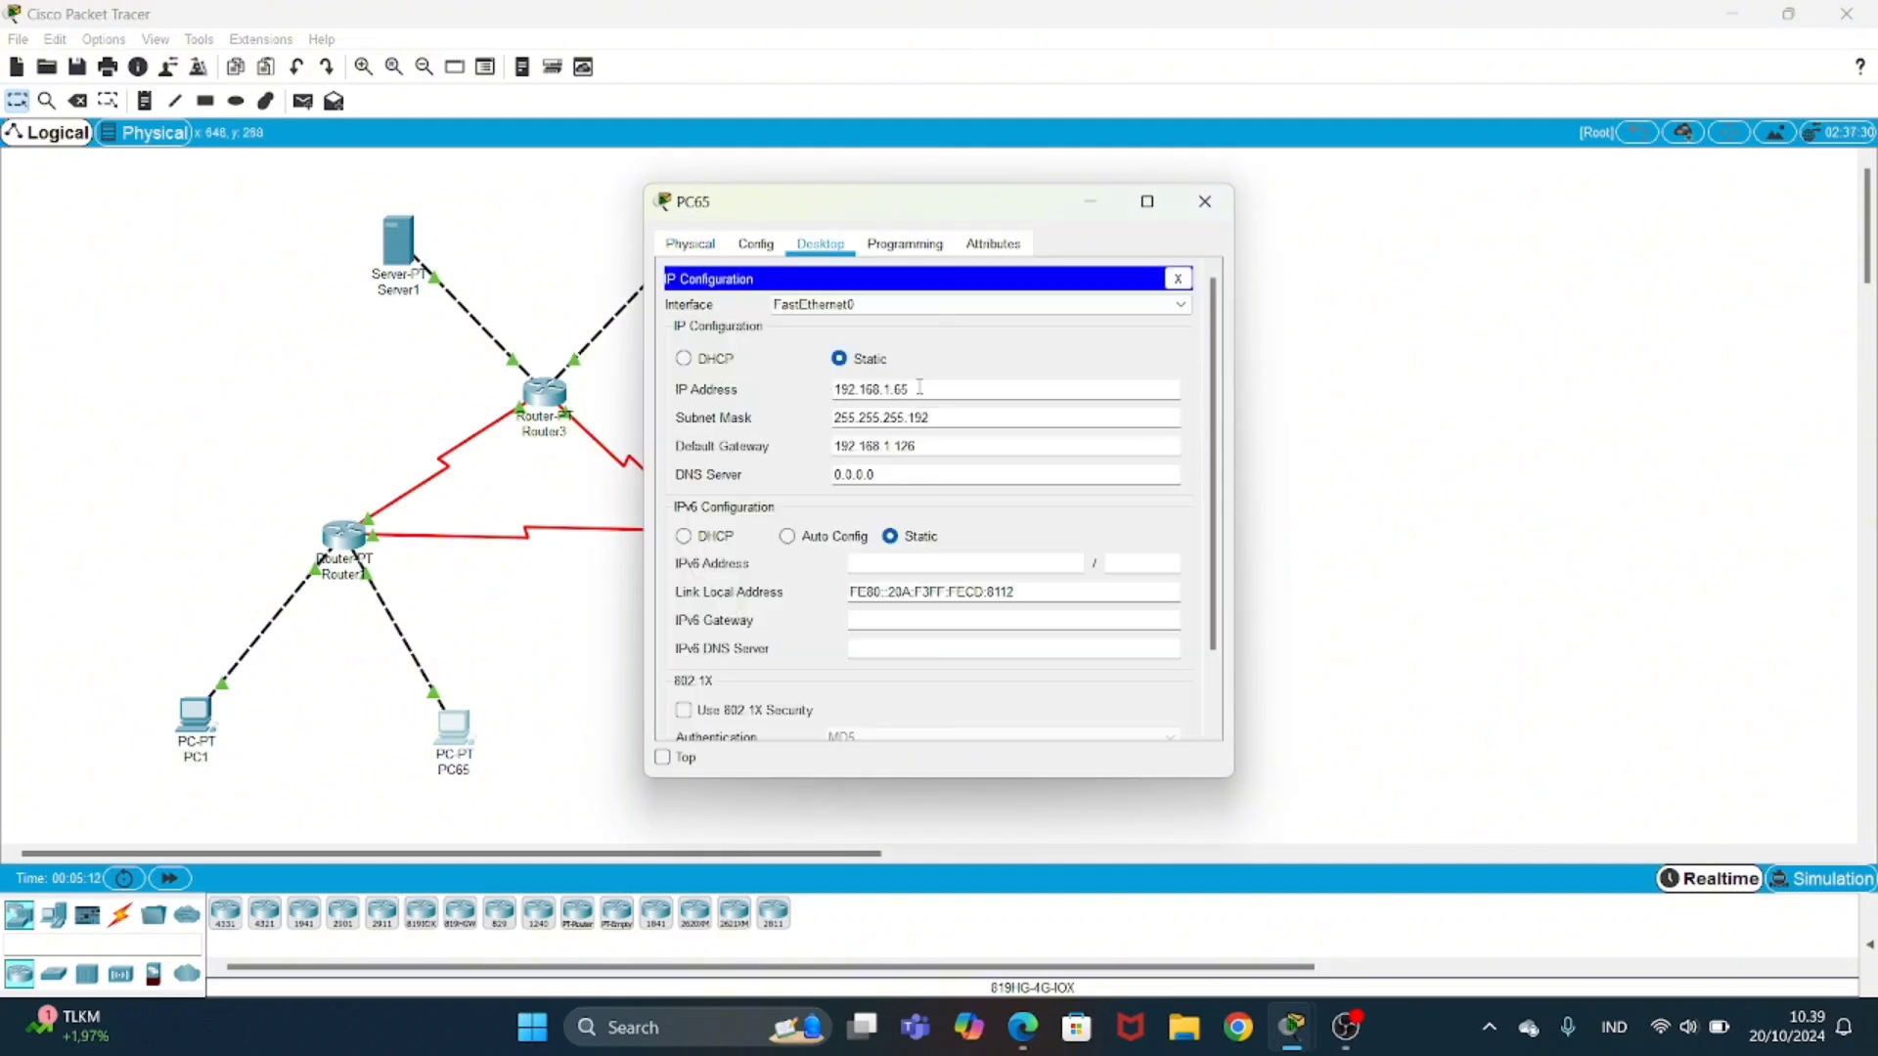
pyautogui.moveTo(904, 390); pyautogui.dragTo(831, 390)
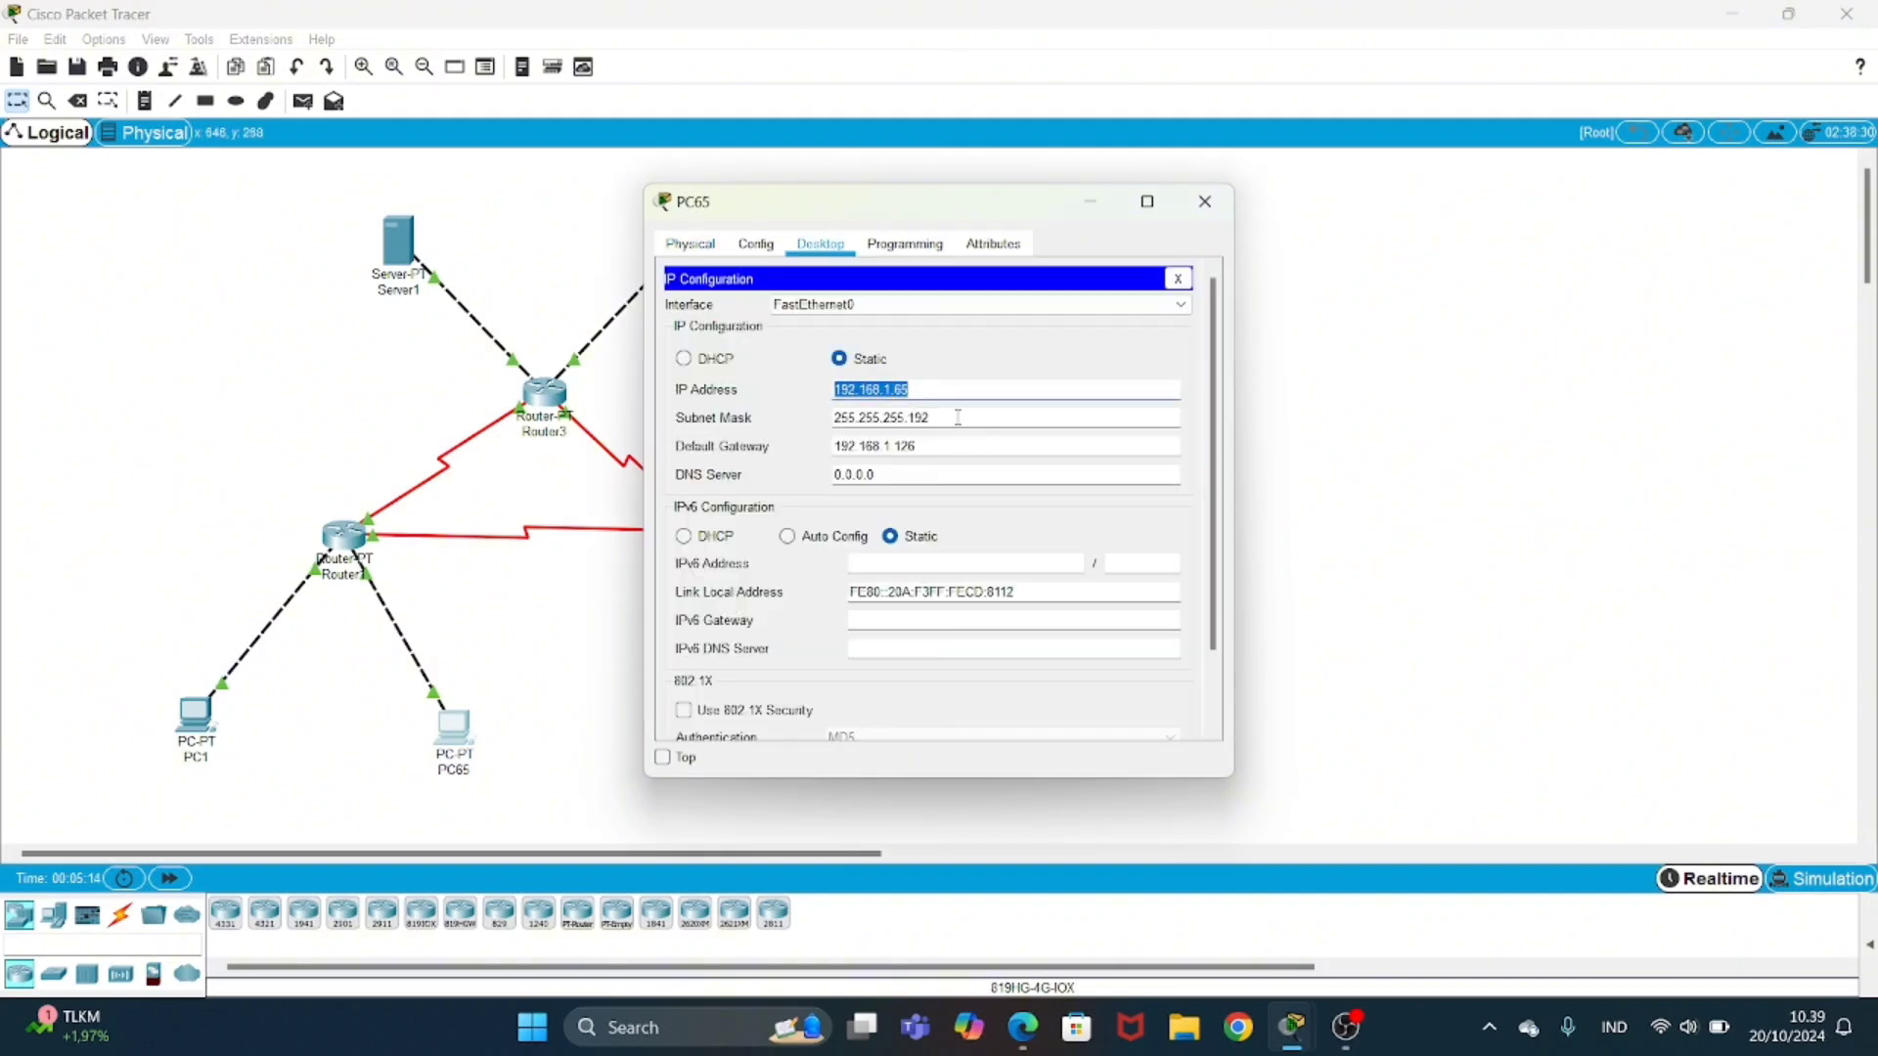
pyautogui.moveTo(941, 419); pyautogui.dragTo(771, 482)
pyautogui.click(931, 450)
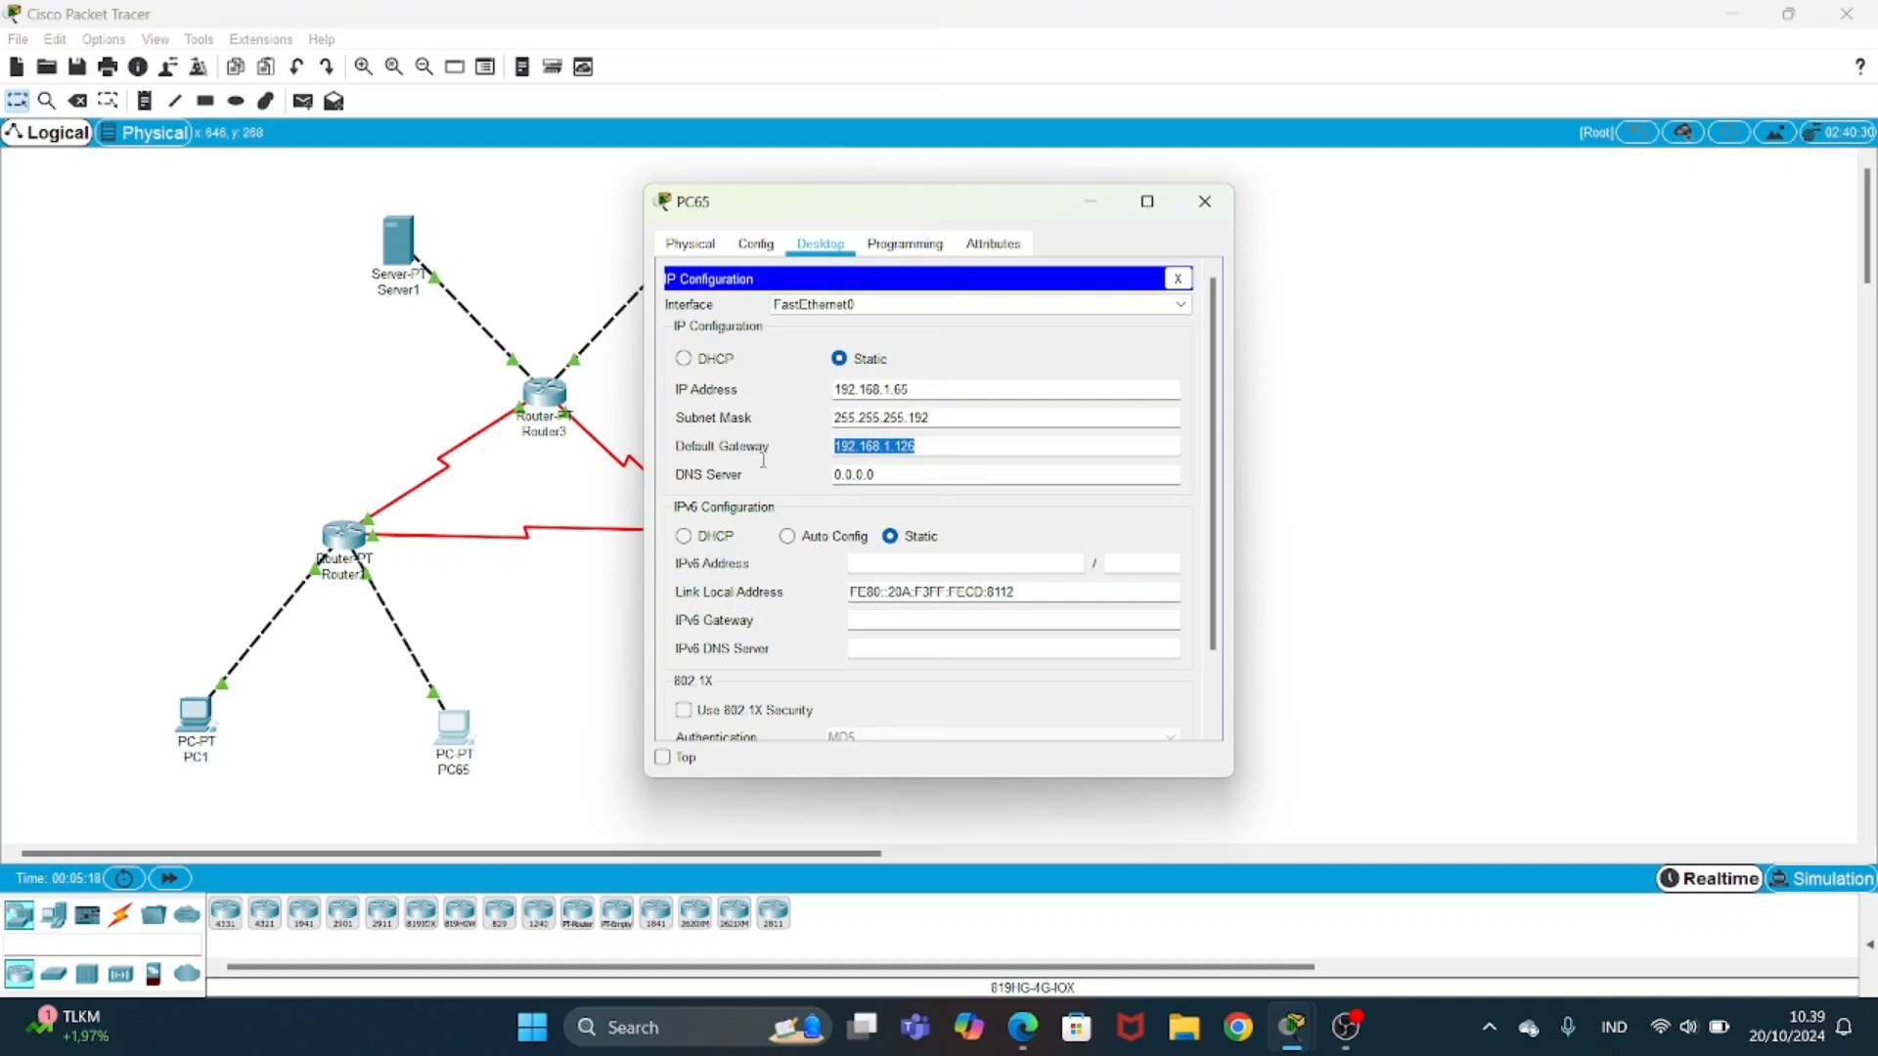
pyautogui.click(1205, 201)
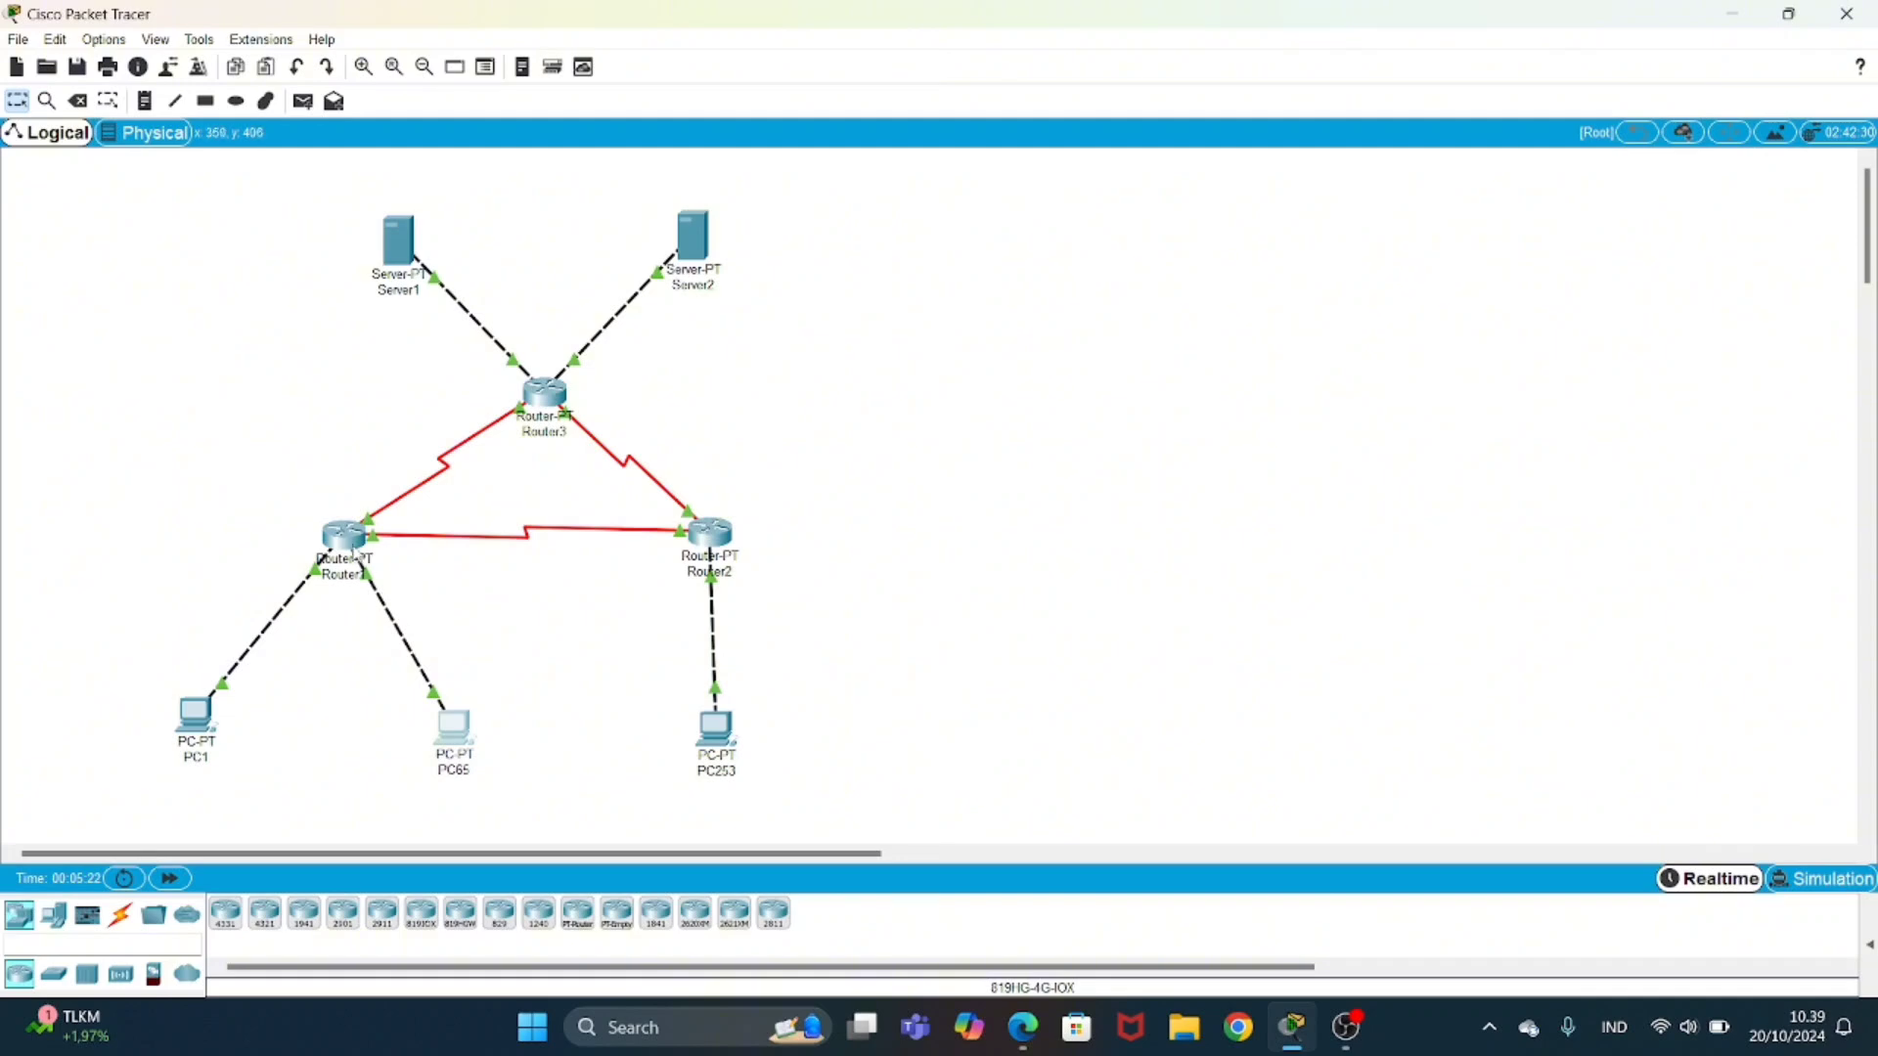
# - Examine the IP address and subnet mask of Router1's FastEthernet0/0 interface
pyautogui.click(354, 544)
pyautogui.click(742, 431)
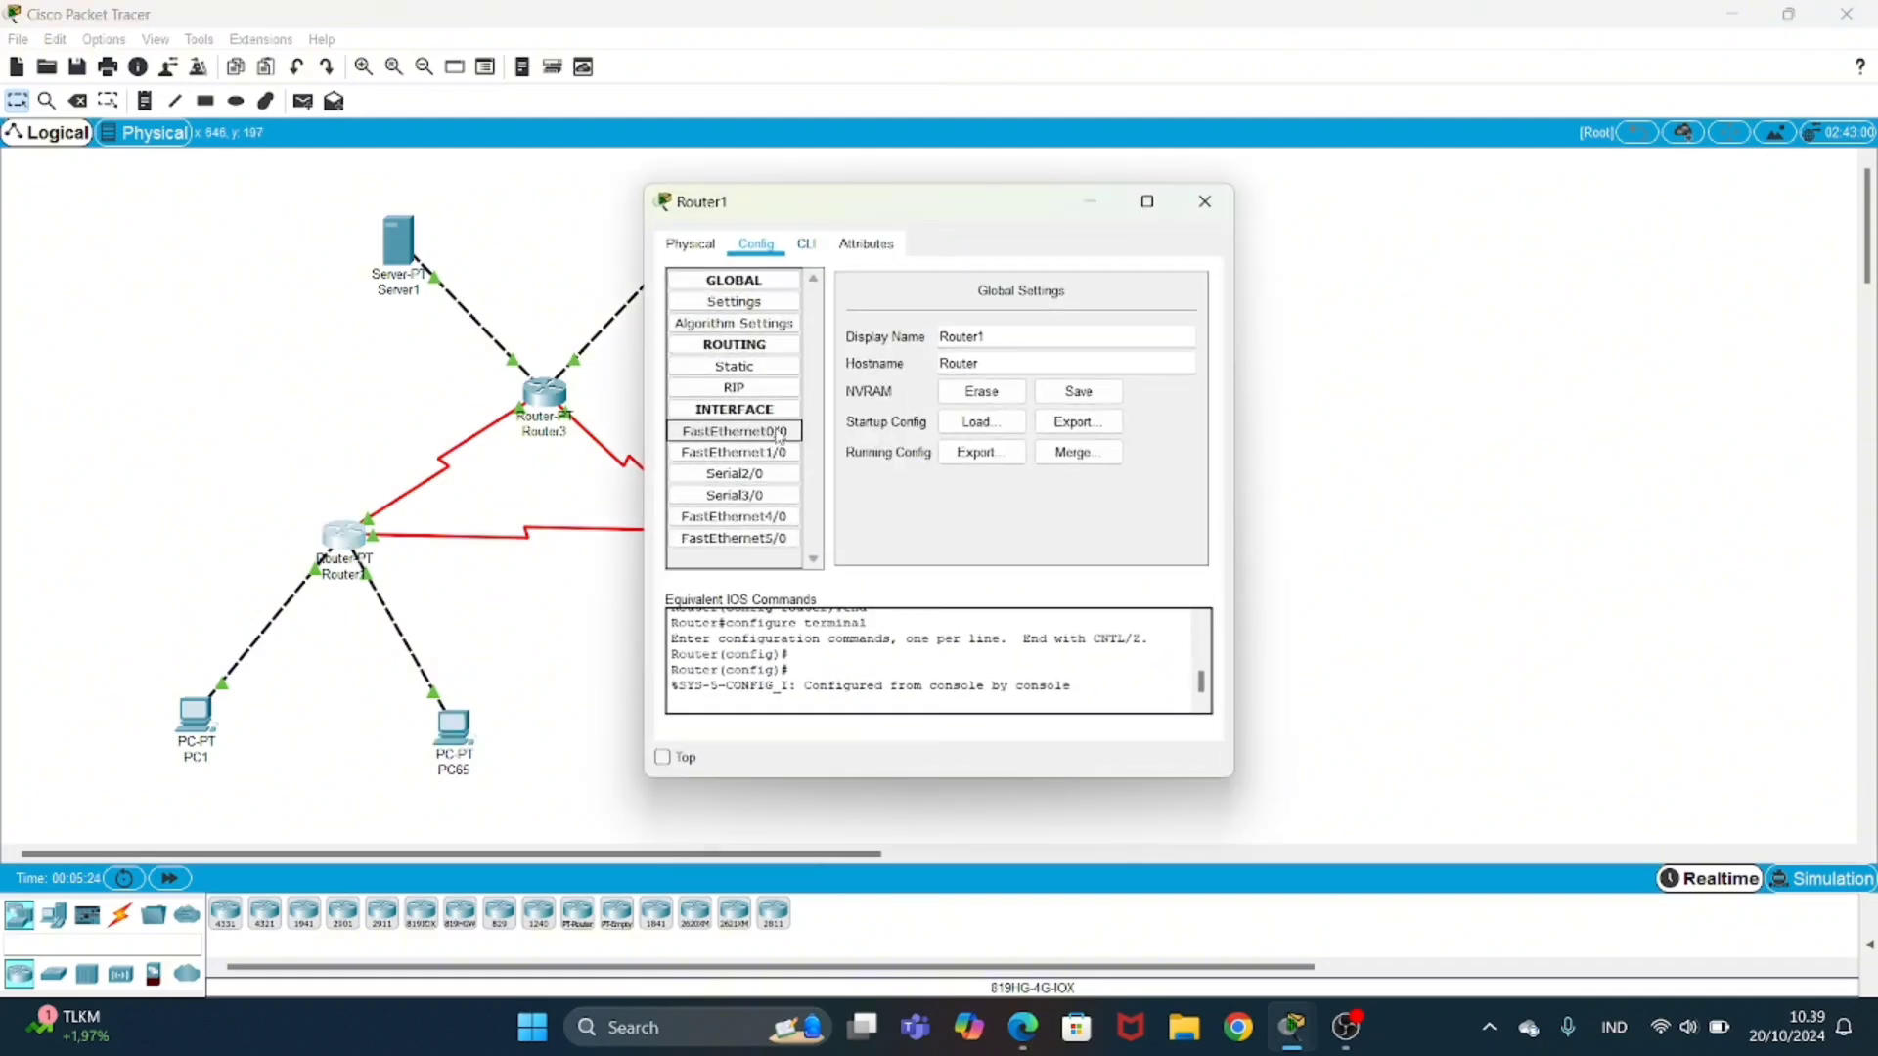
pyautogui.moveTo(1133, 409); pyautogui.dragTo(956, 421)
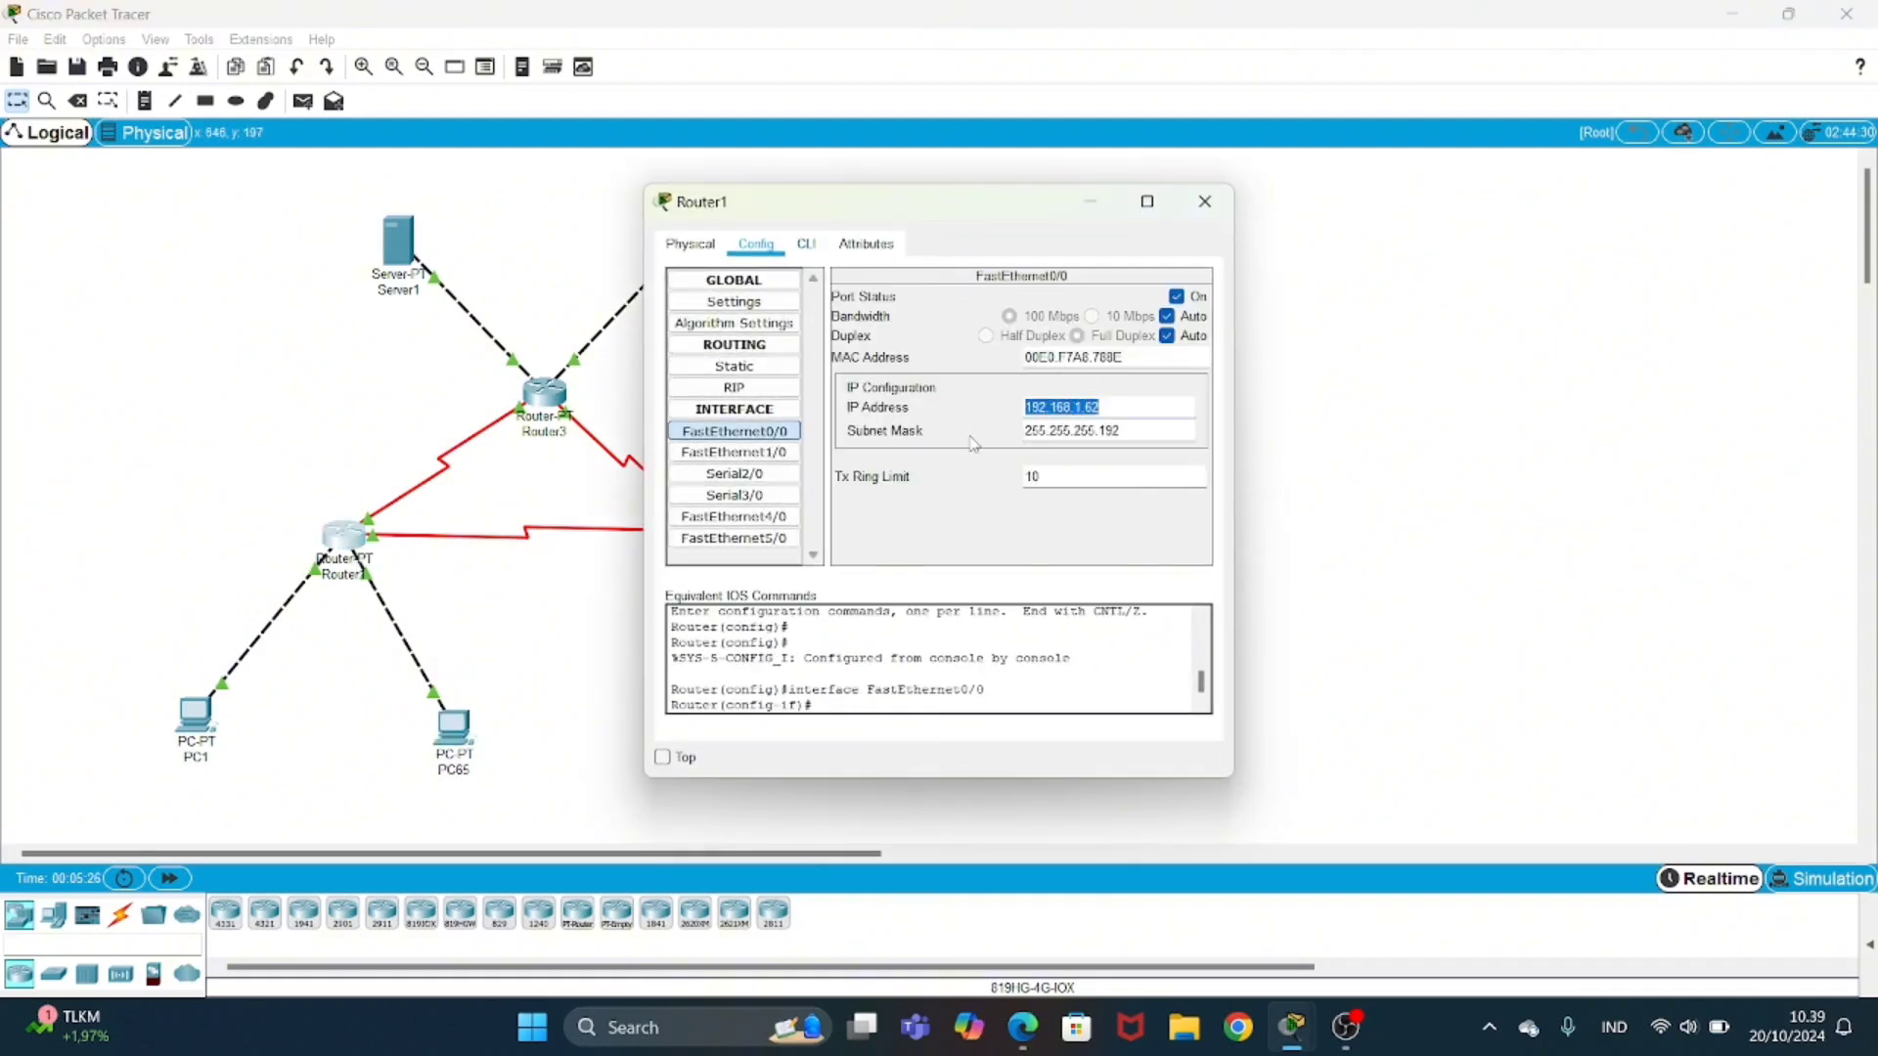
pyautogui.press('Tab')
pyautogui.click(1137, 431)
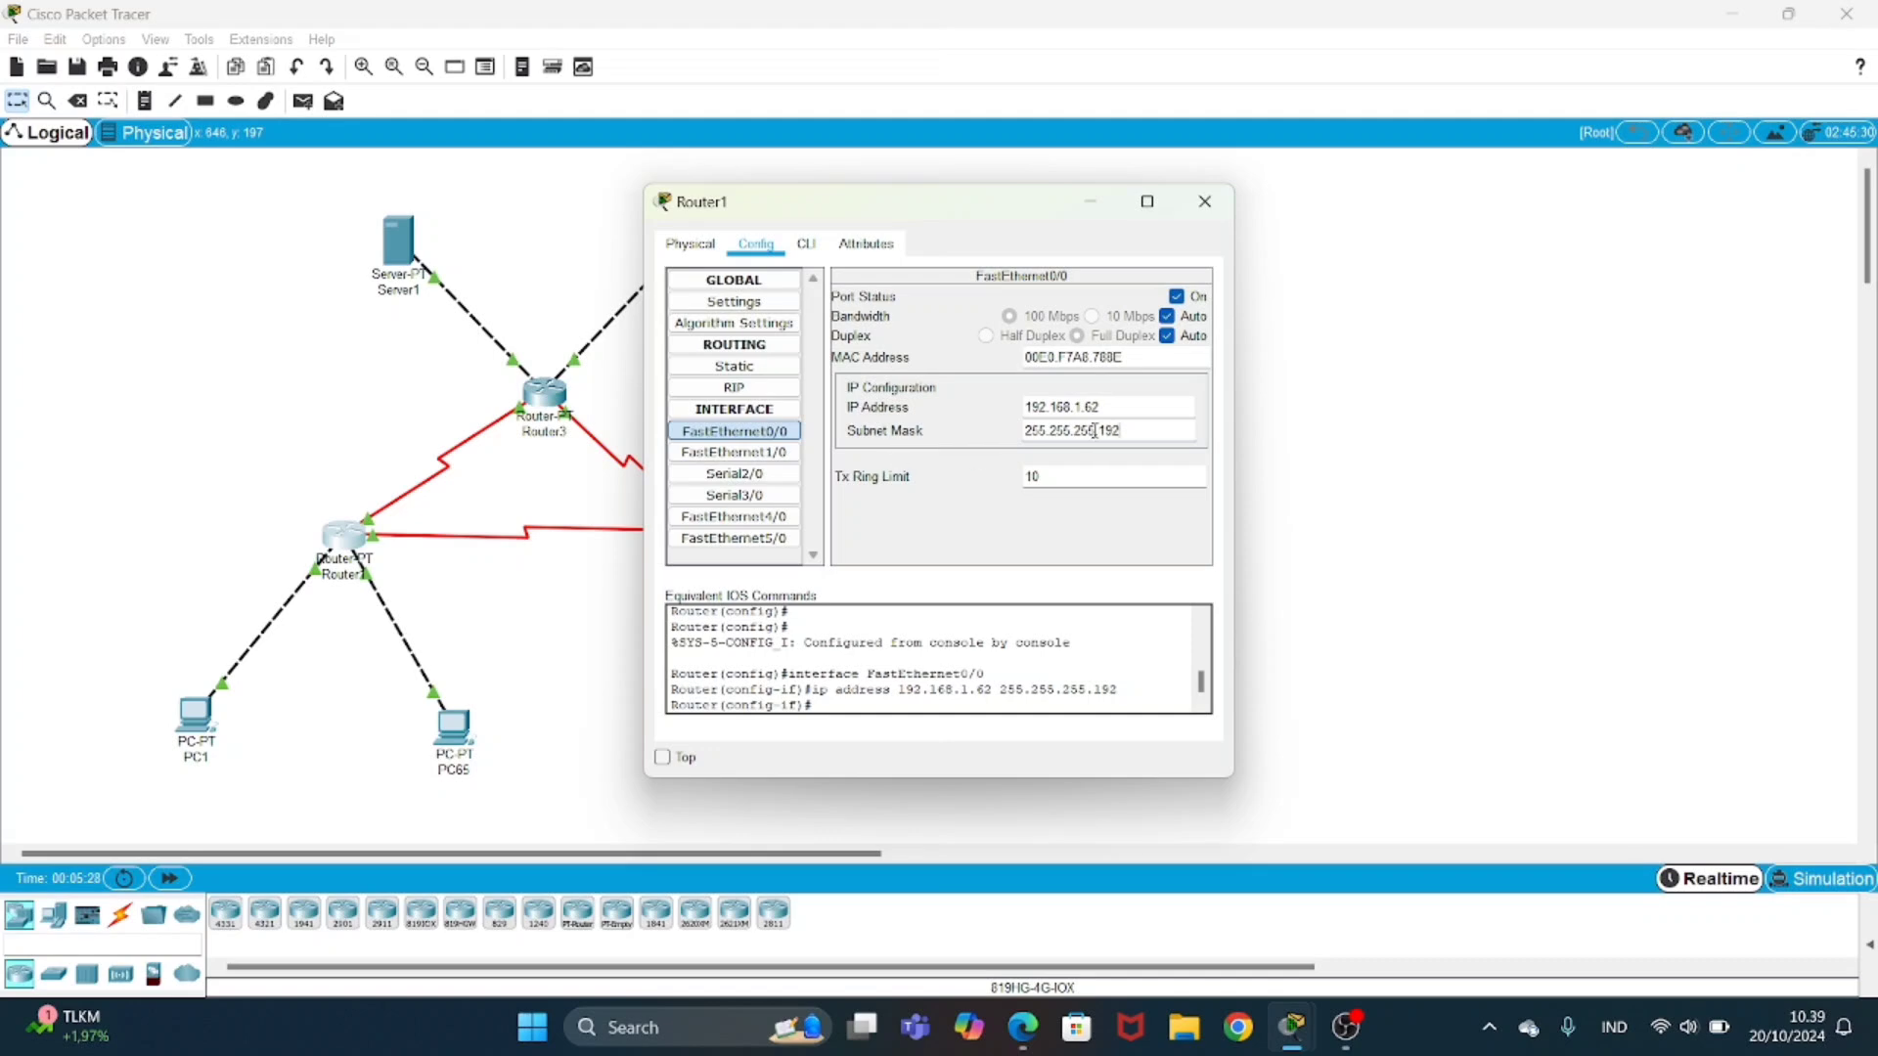
pyautogui.moveTo(1135, 430); pyautogui.dragTo(1029, 438)
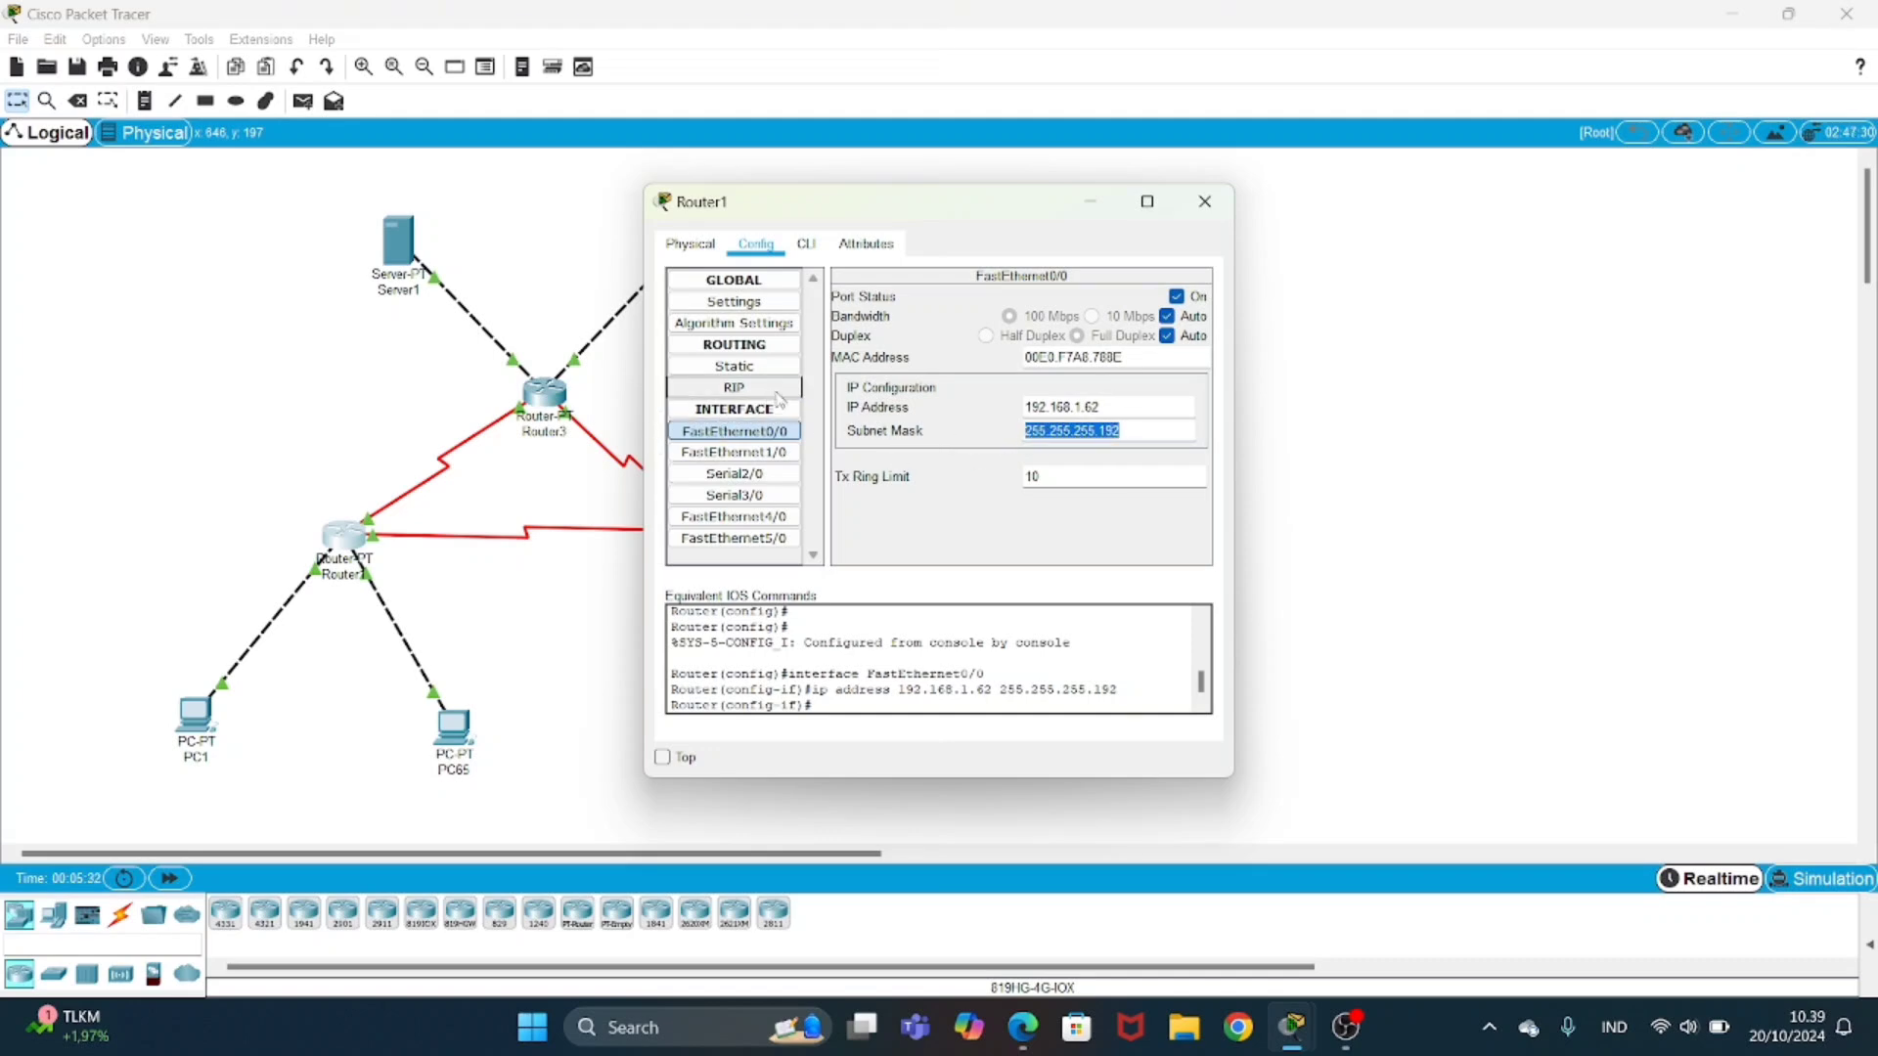
# - Examine the IP address and subnet mask of Router1's FastEthernet1/0 interface, and close the router's settings
pyautogui.click(734, 452)
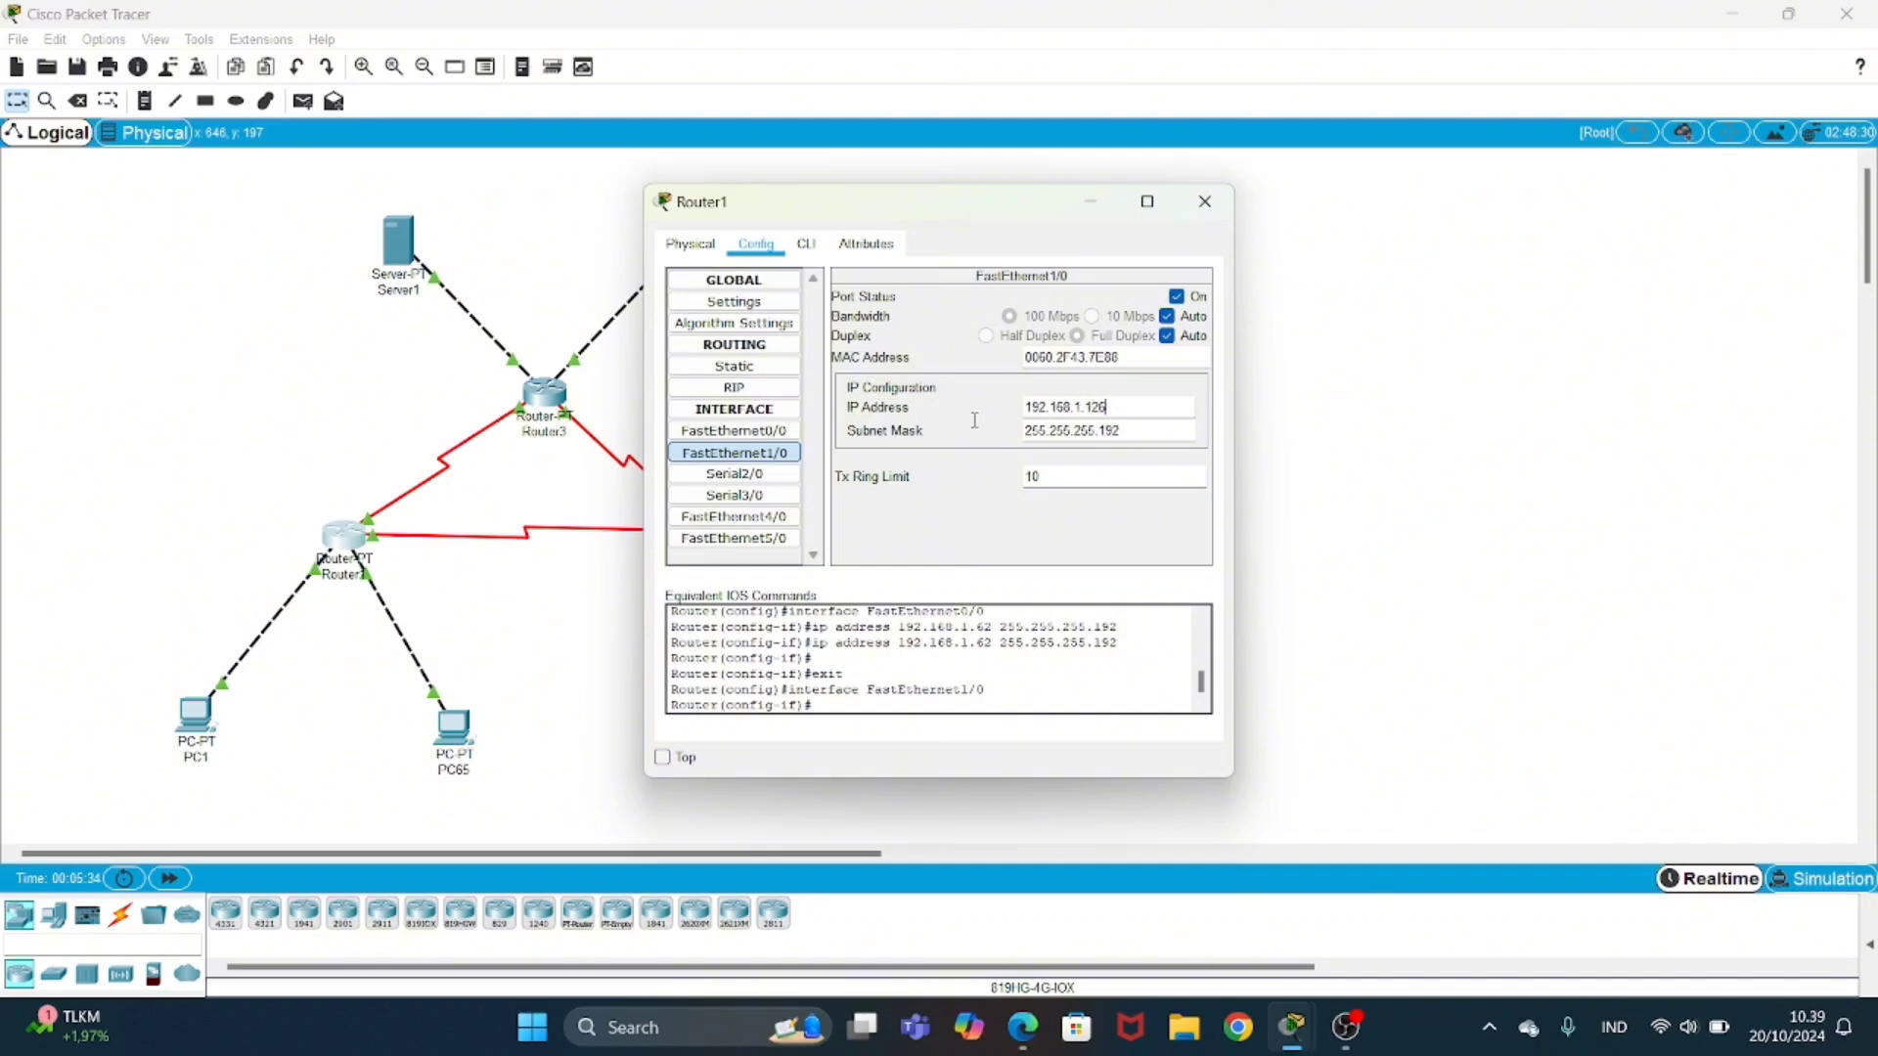
pyautogui.moveTo(1106, 408); pyautogui.dragTo(1014, 410)
pyautogui.press('Tab')
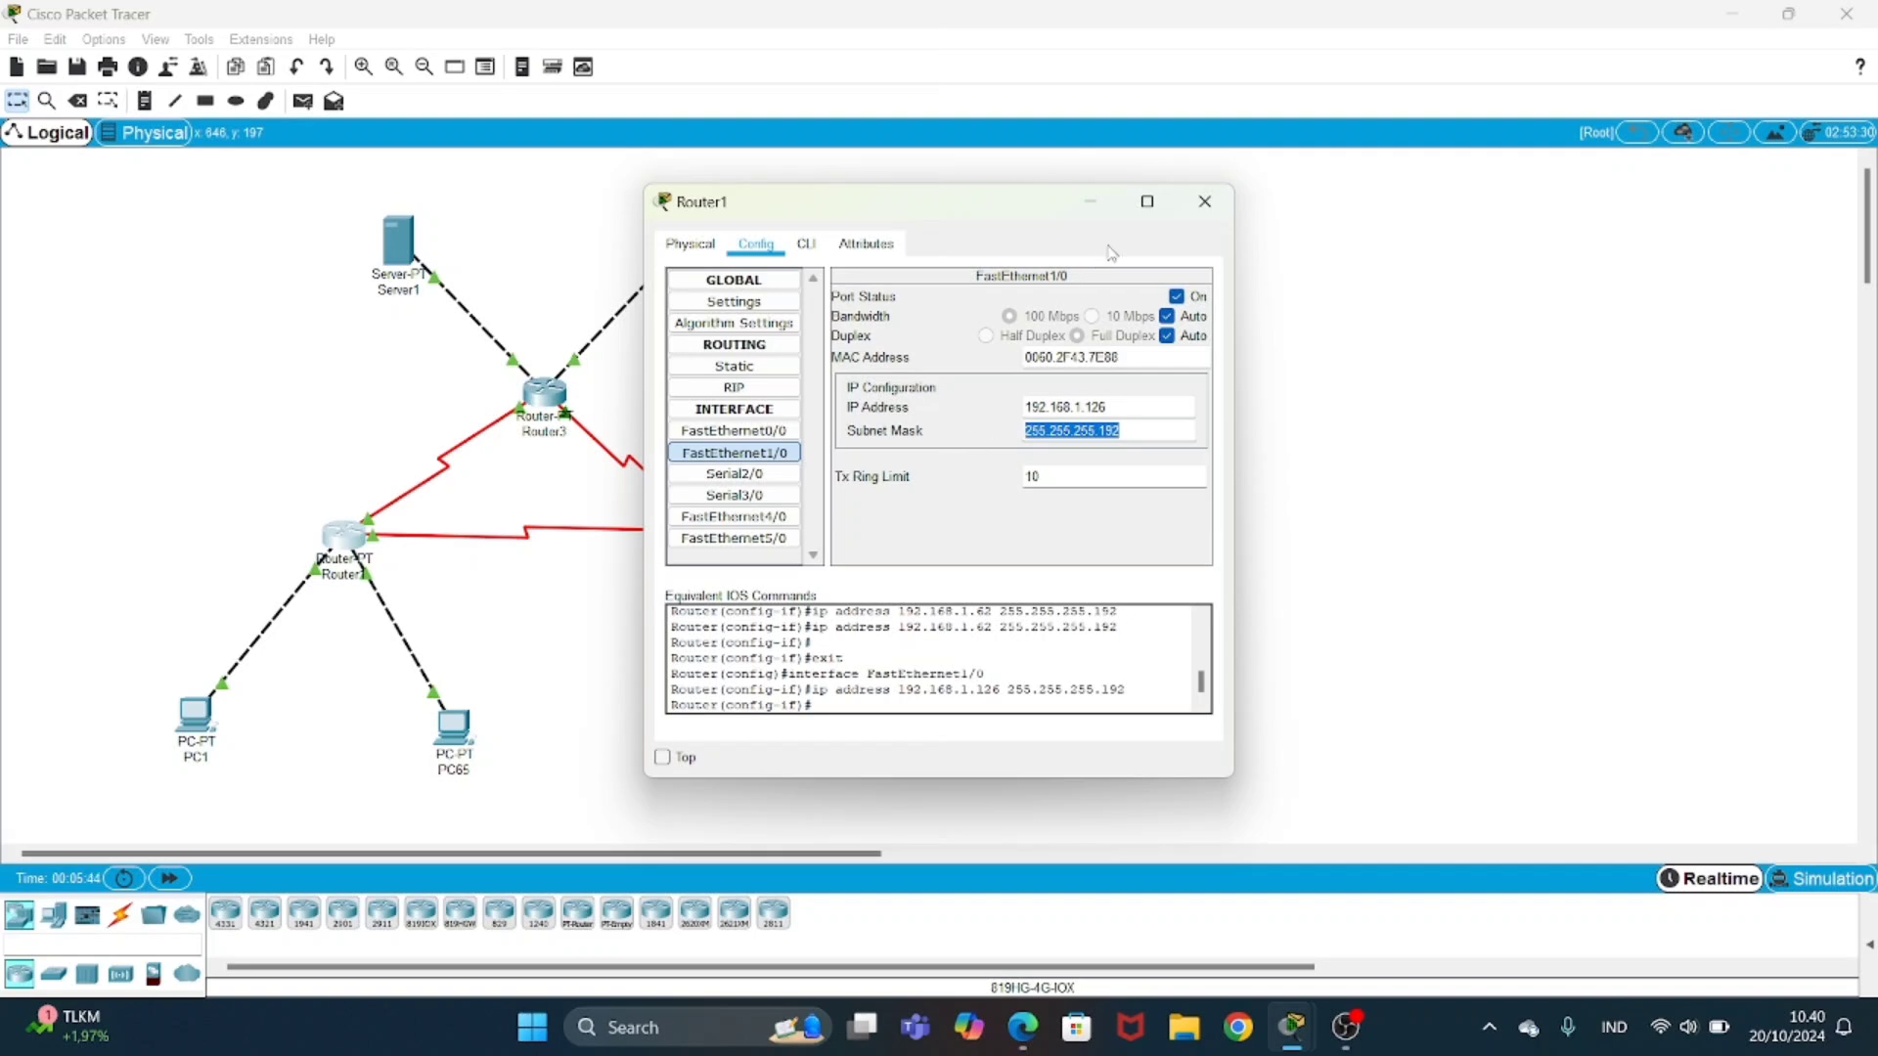
pyautogui.click(1230, 202)
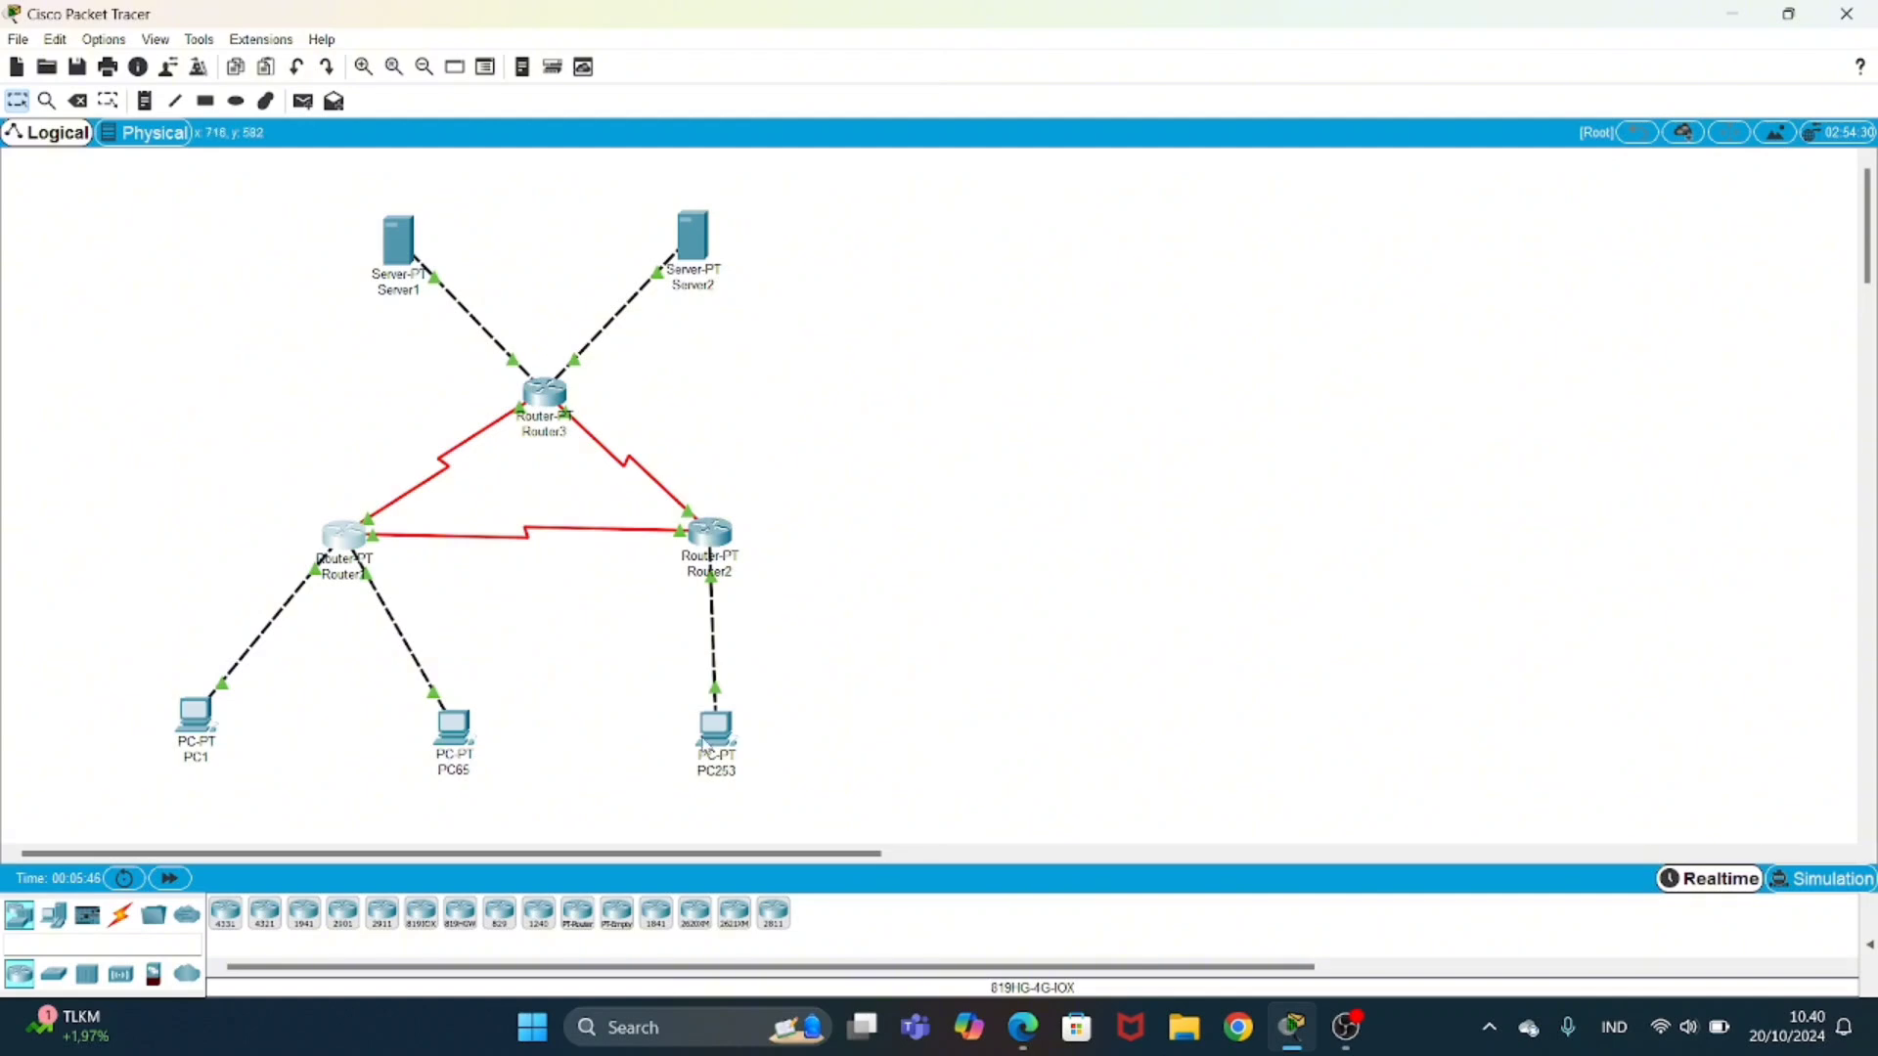
# - Review PC253's IP address, subnet mask and default gateway in its IP configuration
pyautogui.click(713, 729)
pyautogui.click(820, 244)
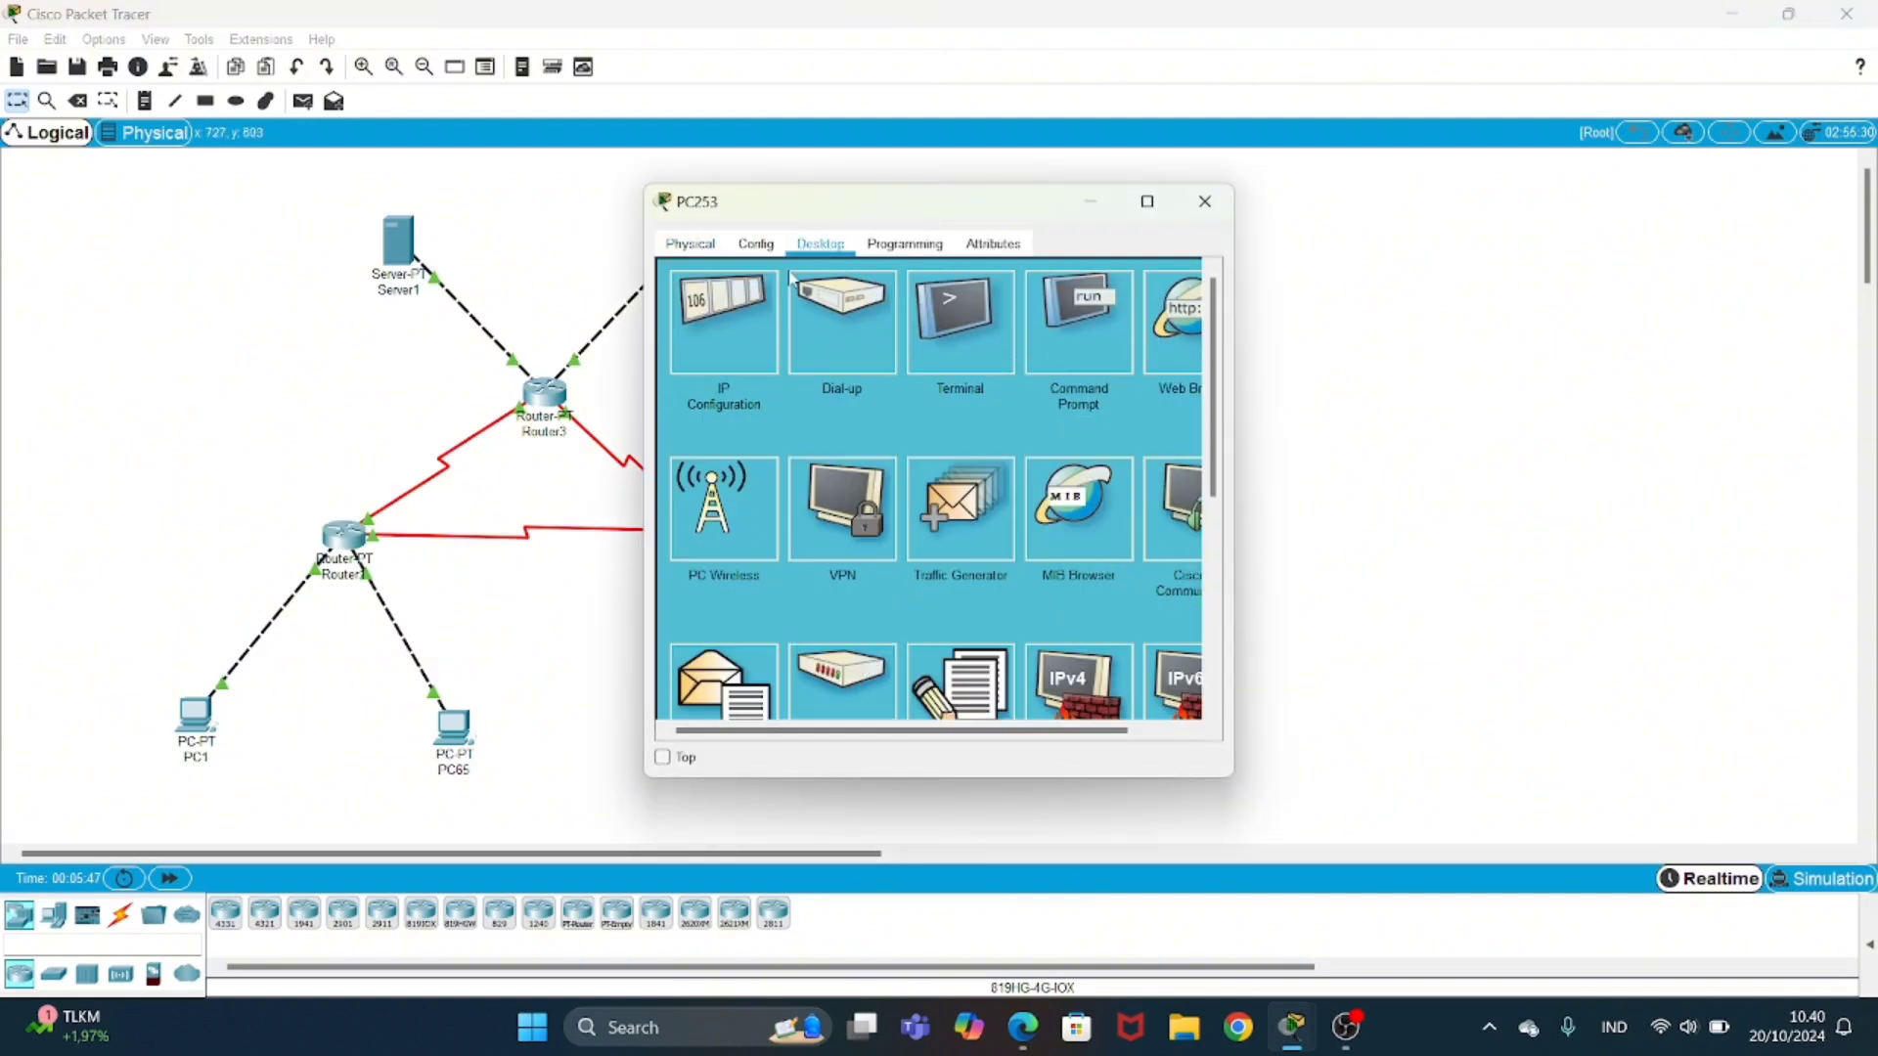
pyautogui.click(734, 315)
pyautogui.moveTo(940, 384); pyautogui.dragTo(756, 393)
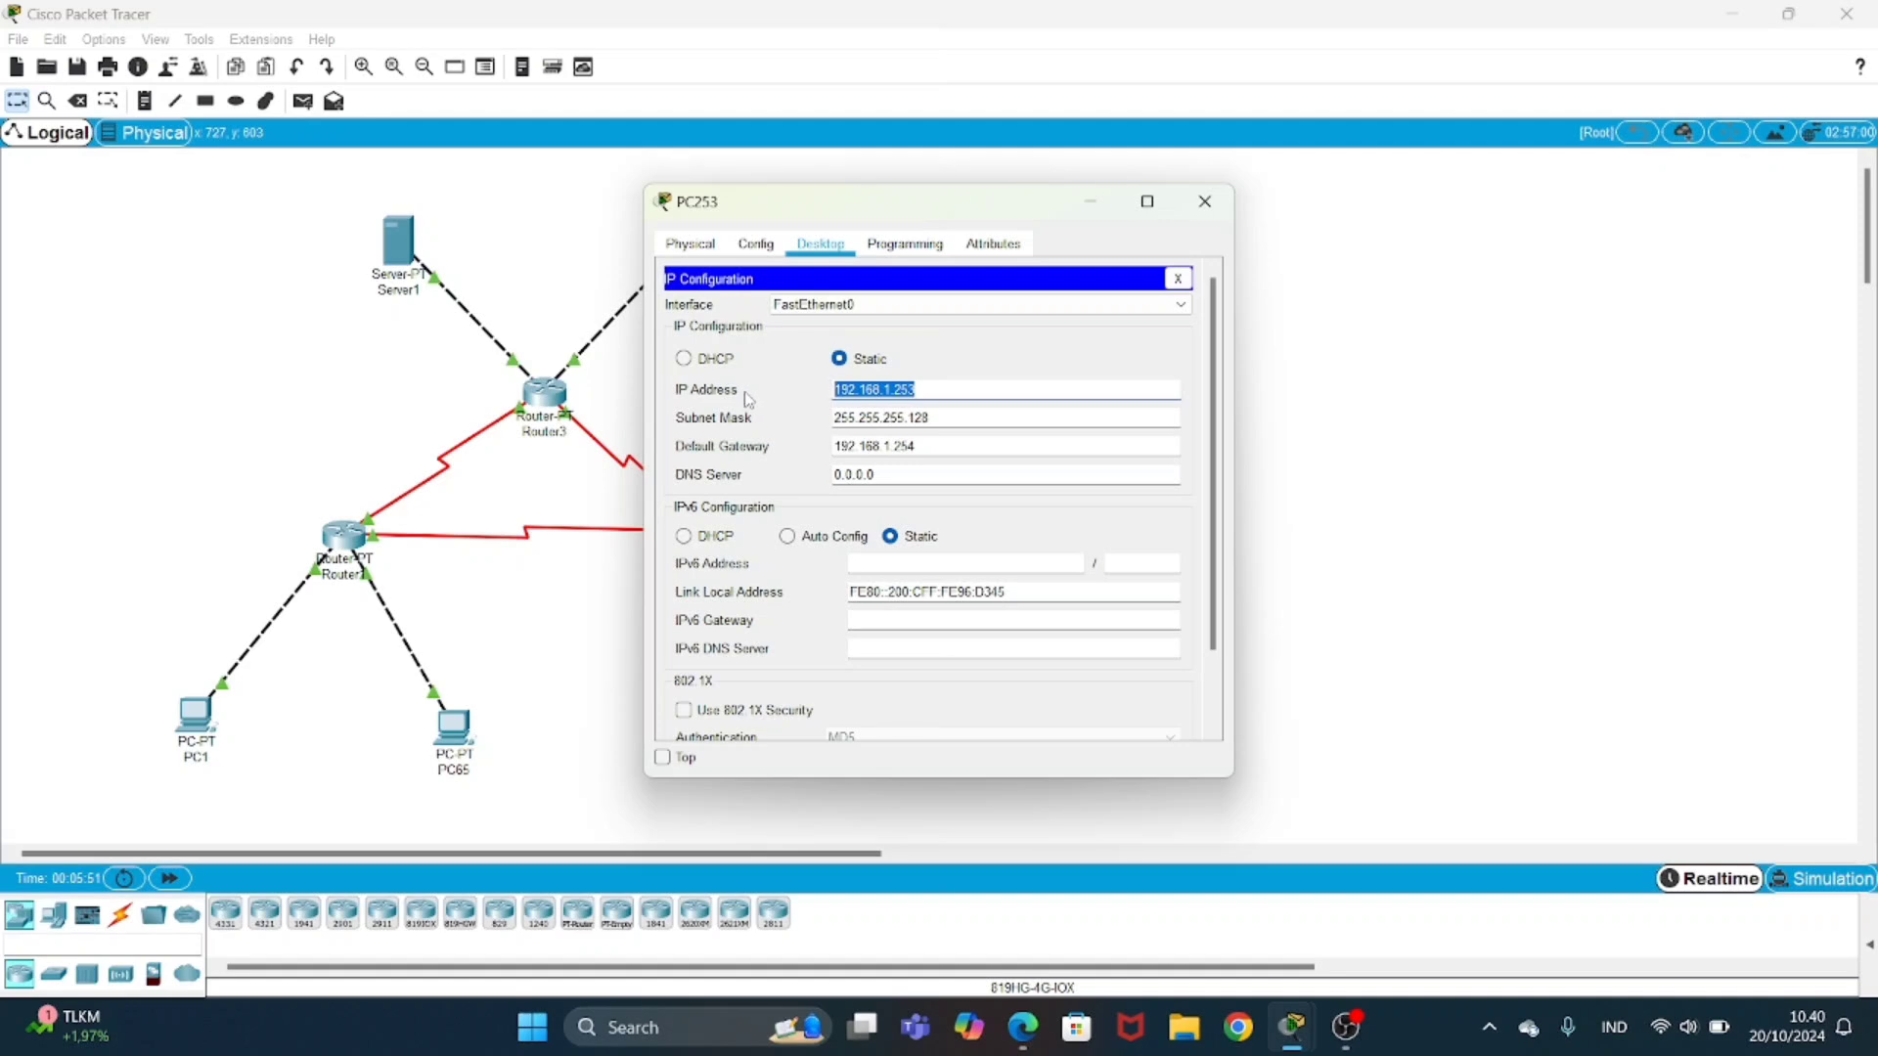
pyautogui.click(932, 421)
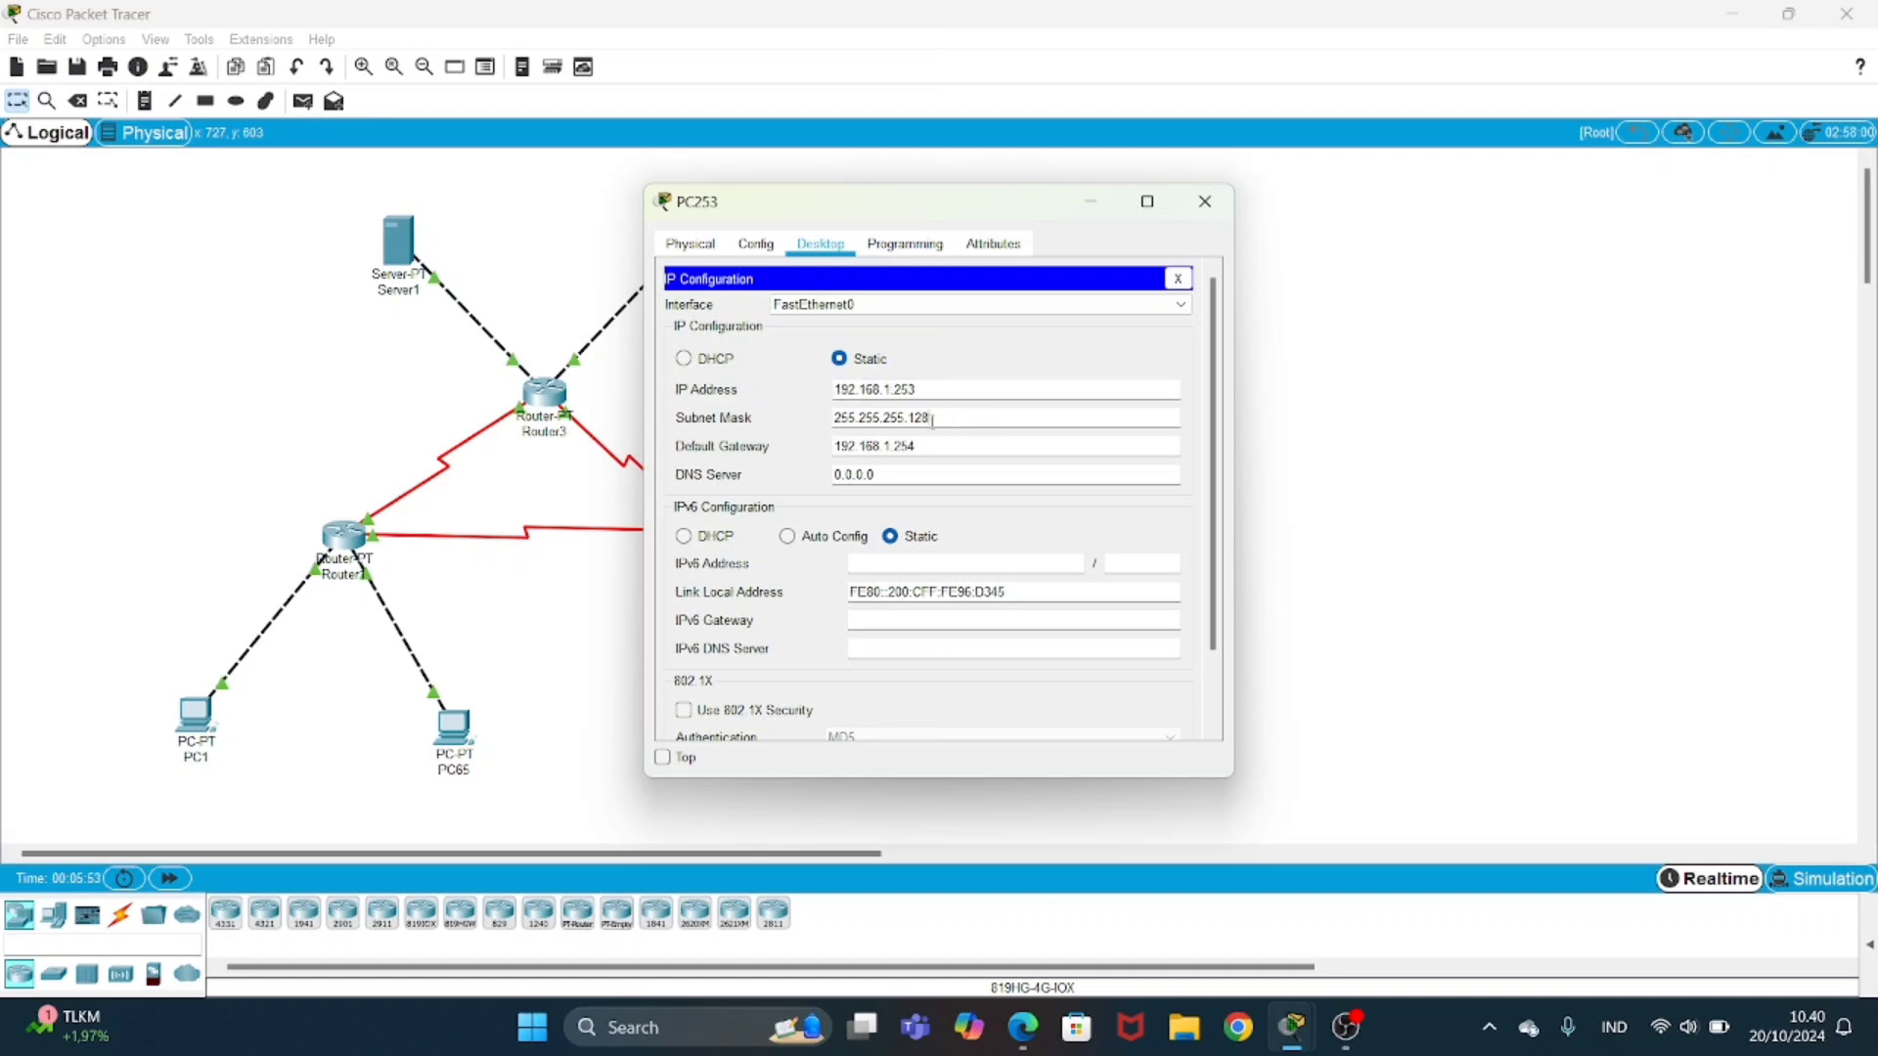
pyautogui.moveTo(933, 420); pyautogui.dragTo(727, 437)
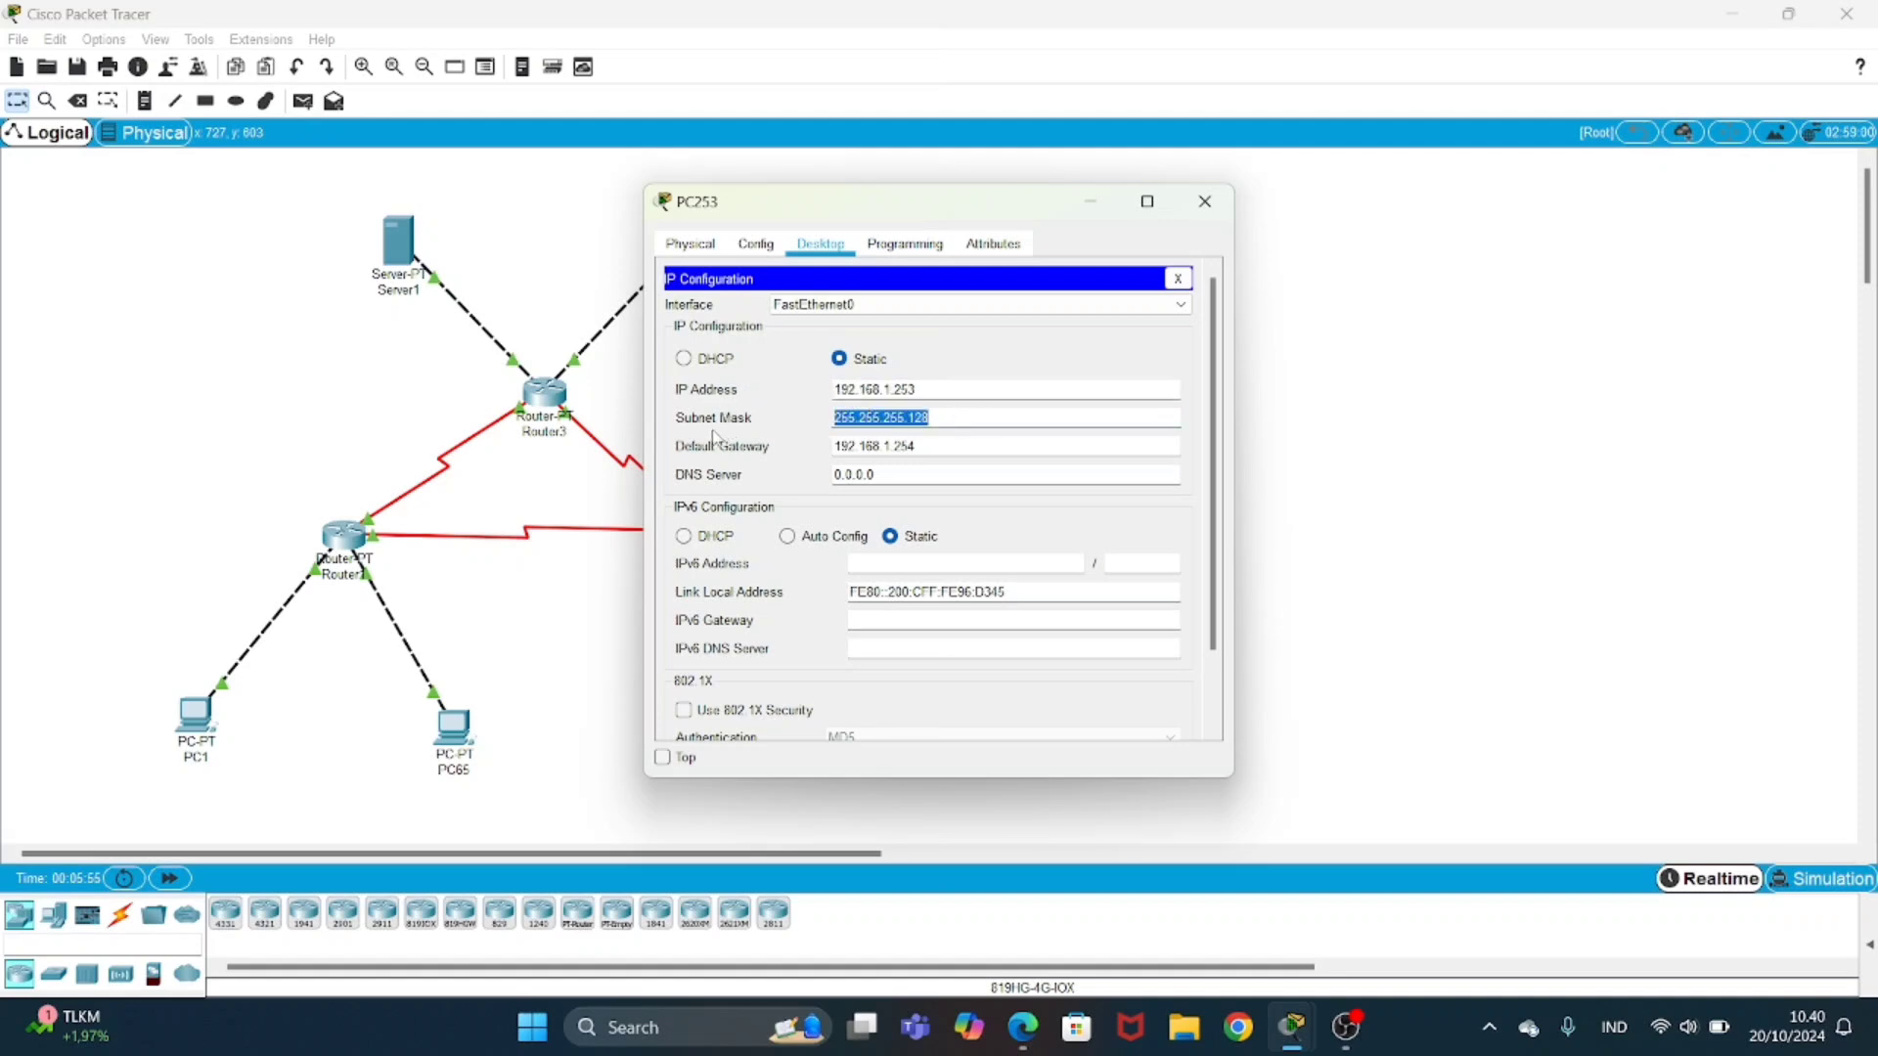
pyautogui.click(930, 442)
pyautogui.moveTo(929, 442); pyautogui.dragTo(780, 451)
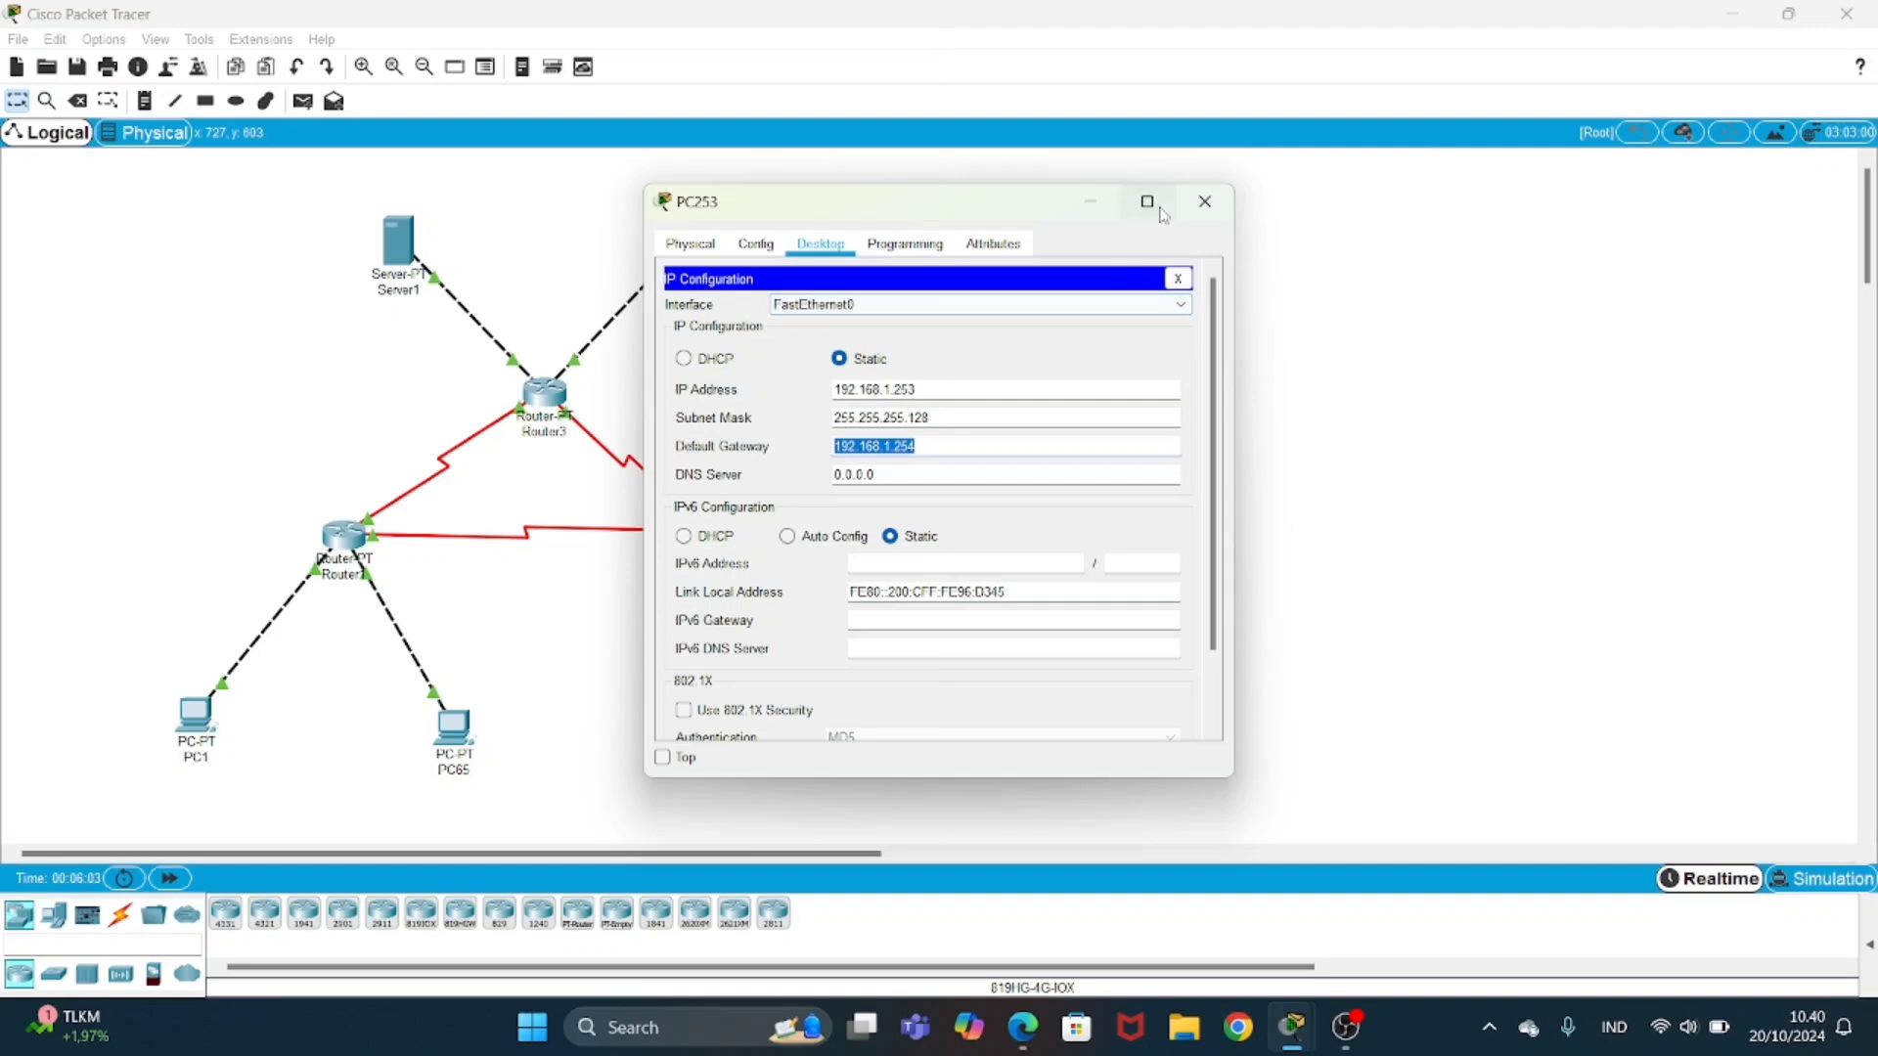
pyautogui.click(1205, 201)
# - Examine the IP address and subnet mask of Router2's FastEthernet0/0 interface
pyautogui.moveTo(688, 540); pyautogui.dragTo(713, 546)
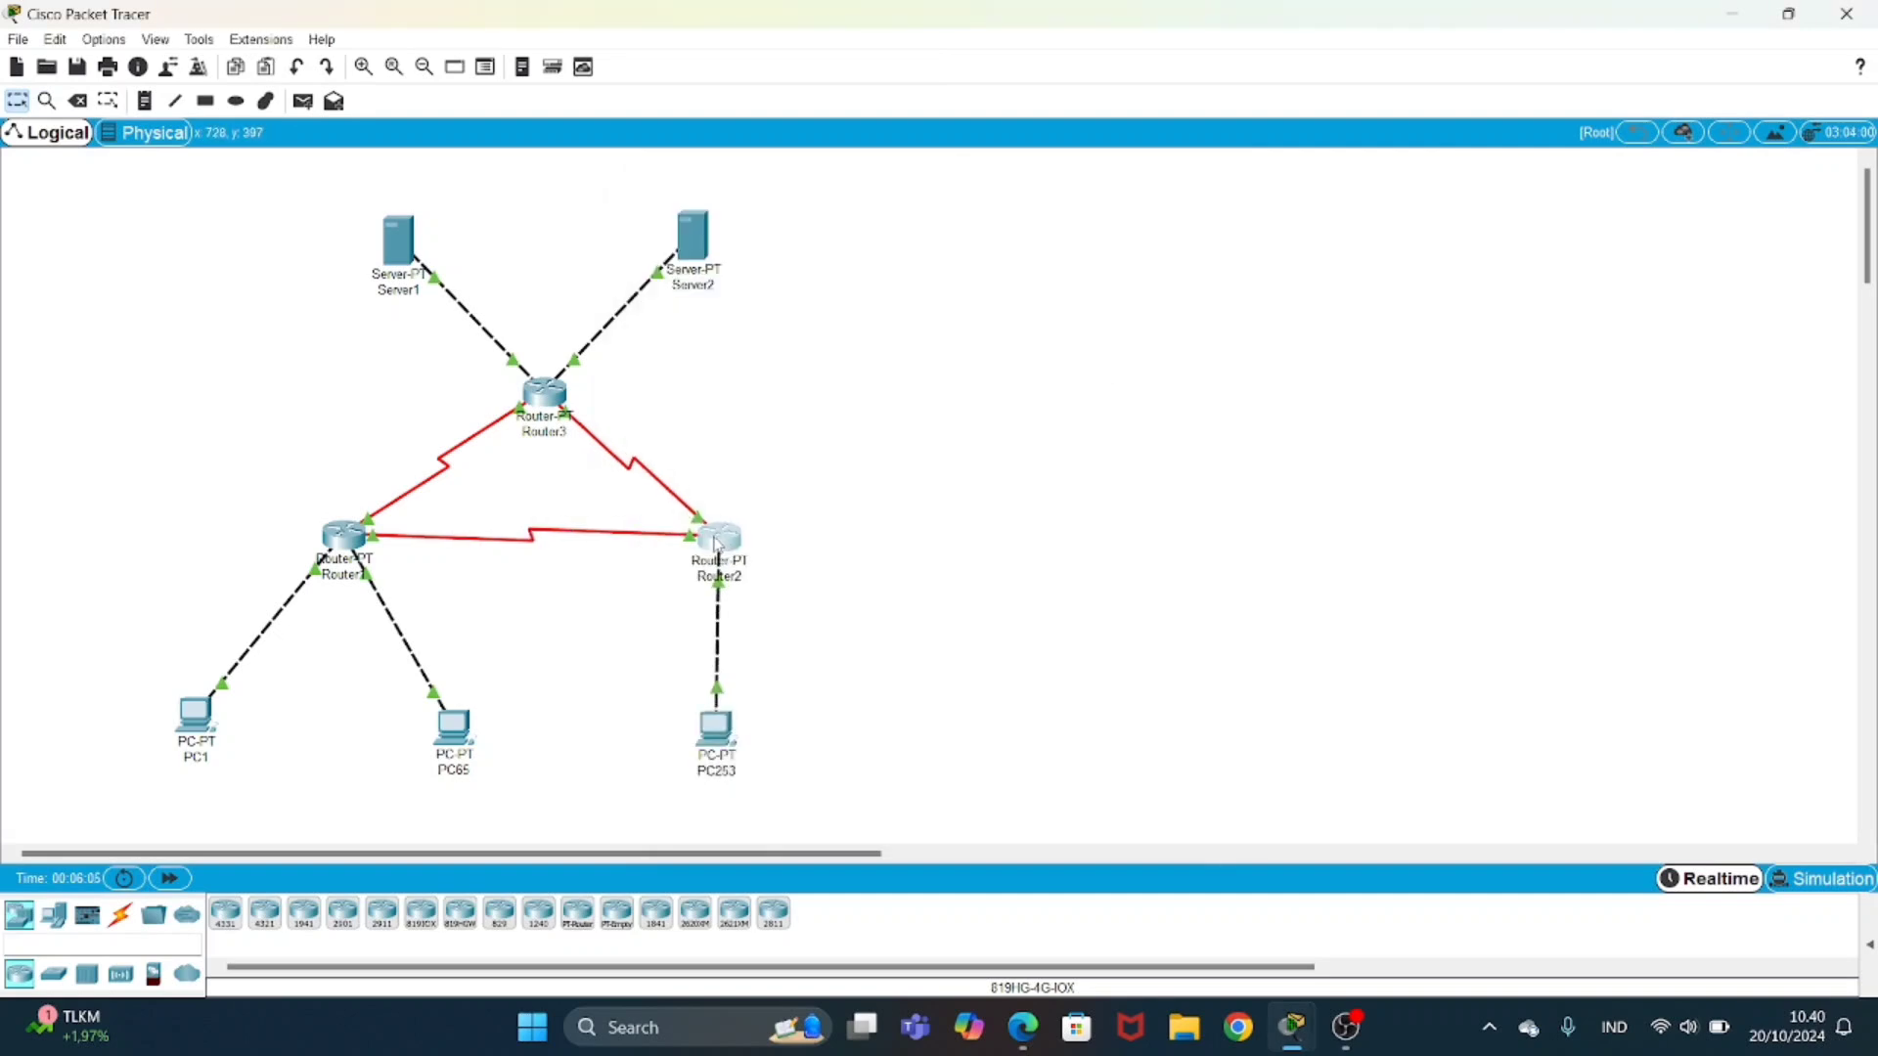
pyautogui.click(717, 545)
pyautogui.click(734, 431)
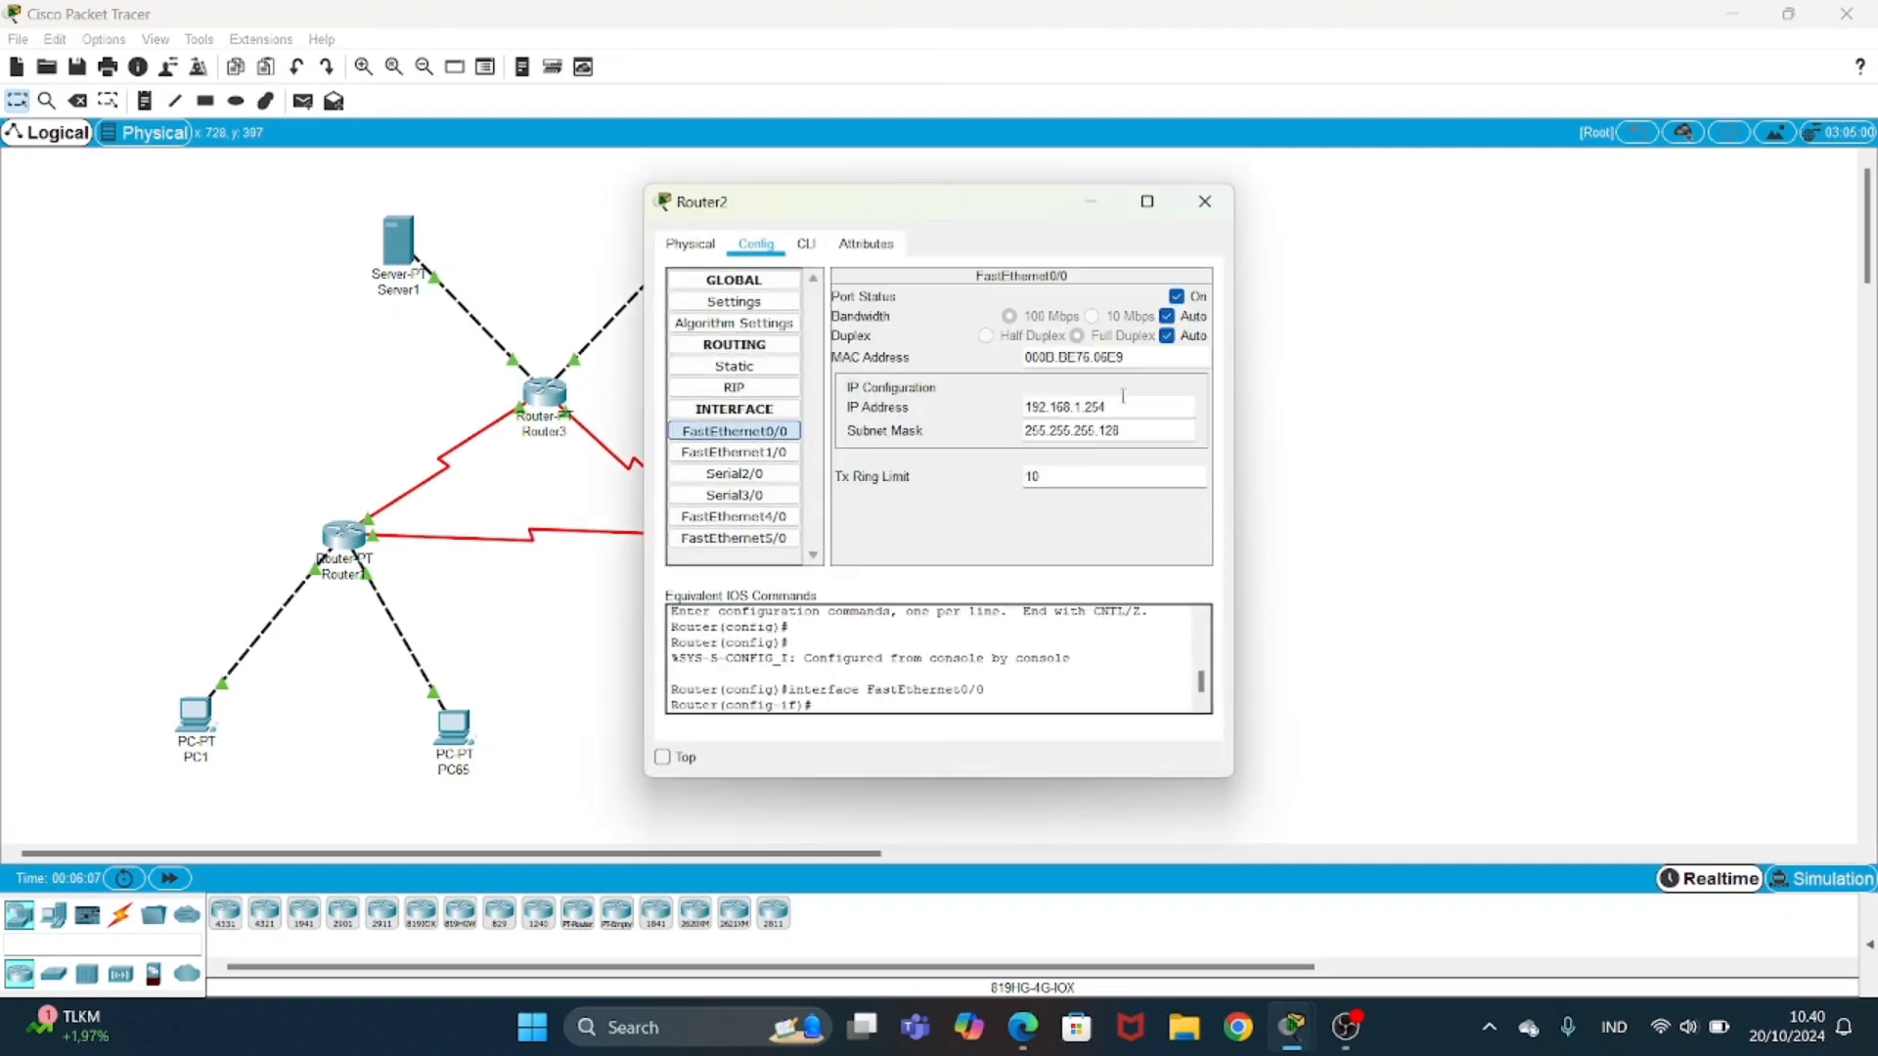
pyautogui.moveTo(1130, 408); pyautogui.dragTo(988, 414)
pyautogui.click(960, 423)
pyautogui.moveTo(1131, 435); pyautogui.dragTo(1009, 430)
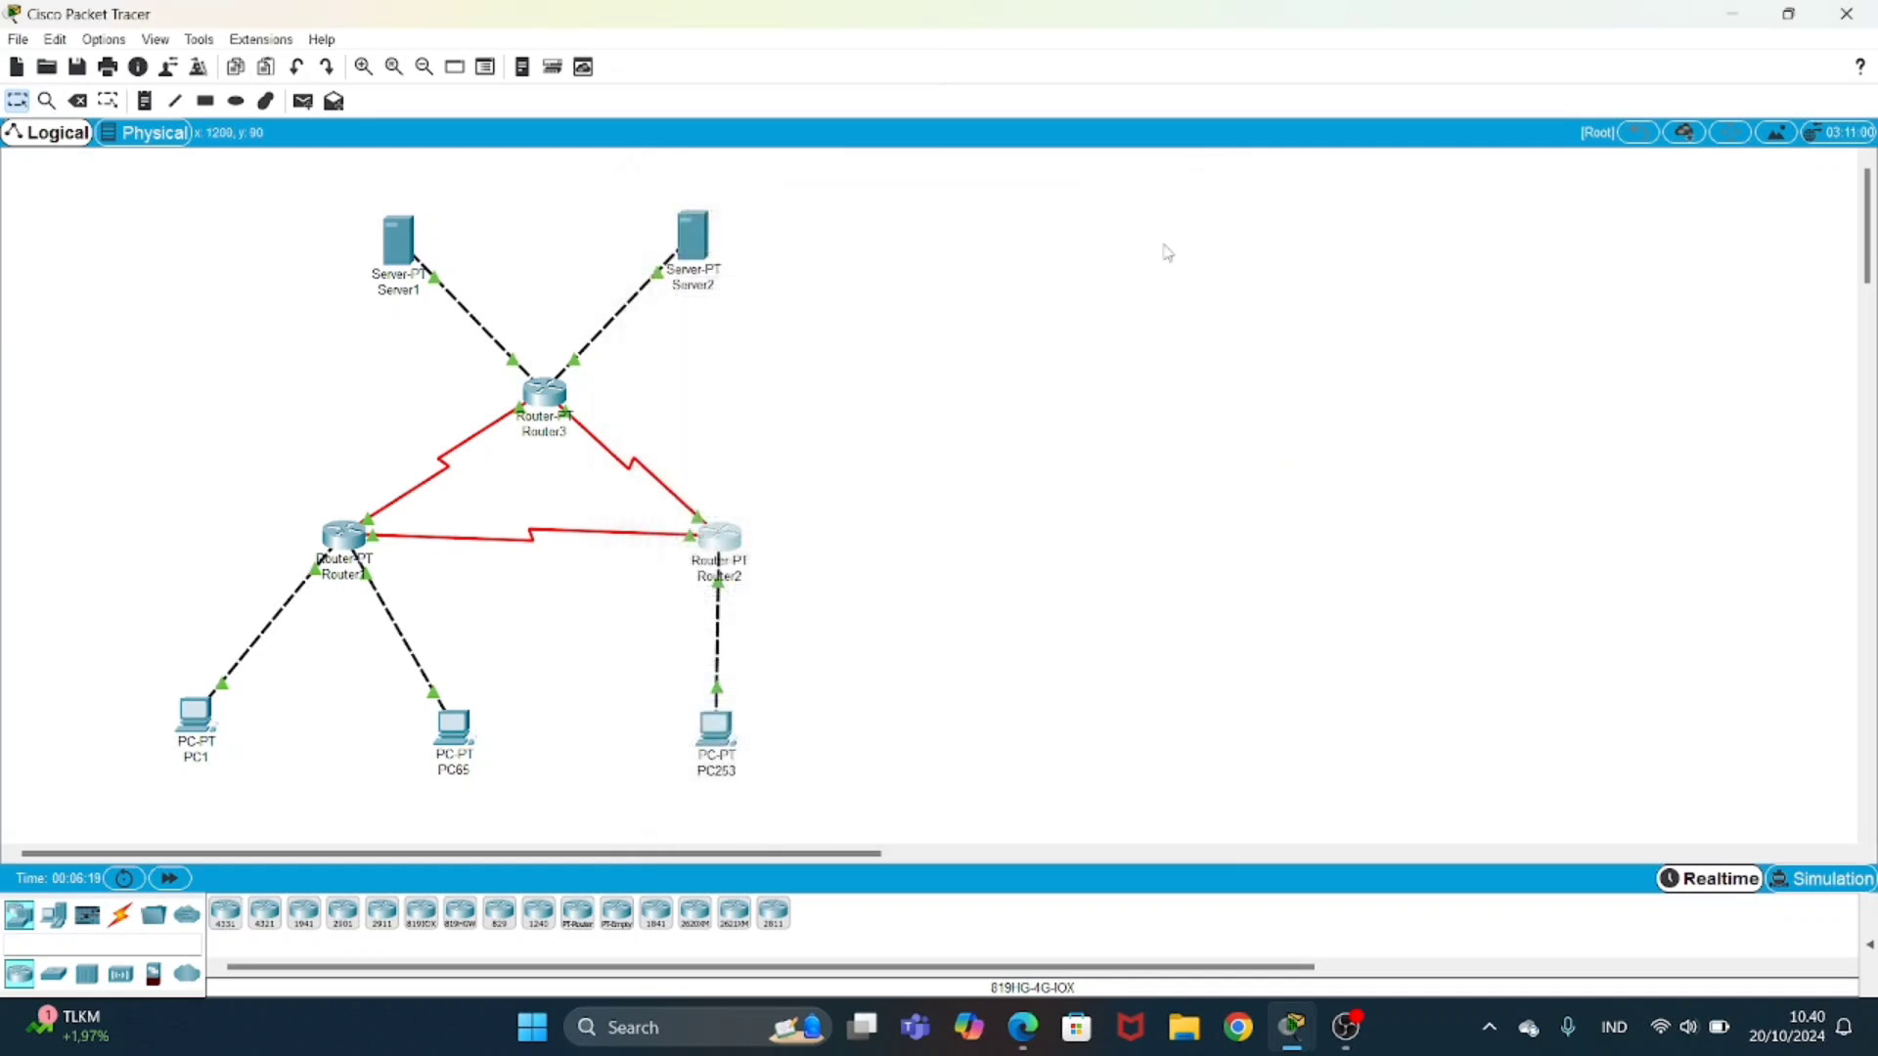
pyautogui.click(1205, 202)
# - Review Server1's IP address, subnet mask and default gateway in its IP configuration
pyautogui.click(398, 239)
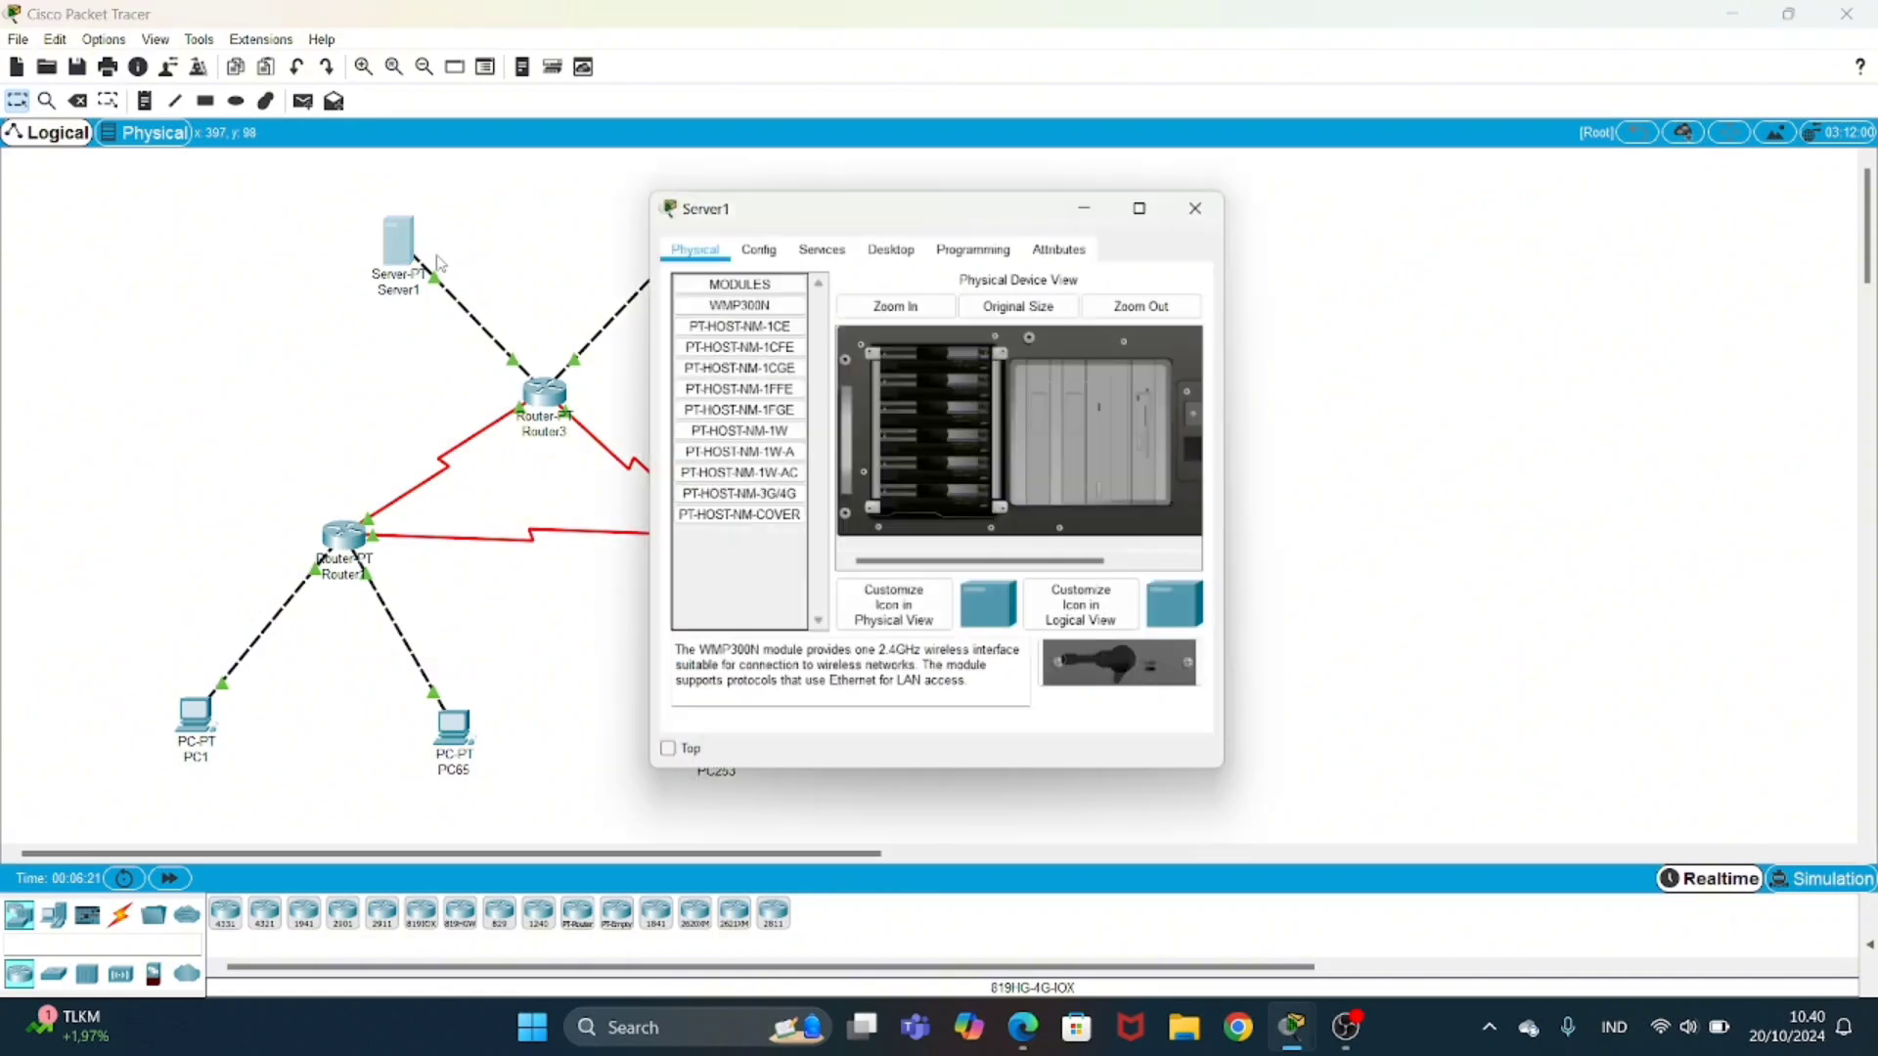
pyautogui.click(891, 243)
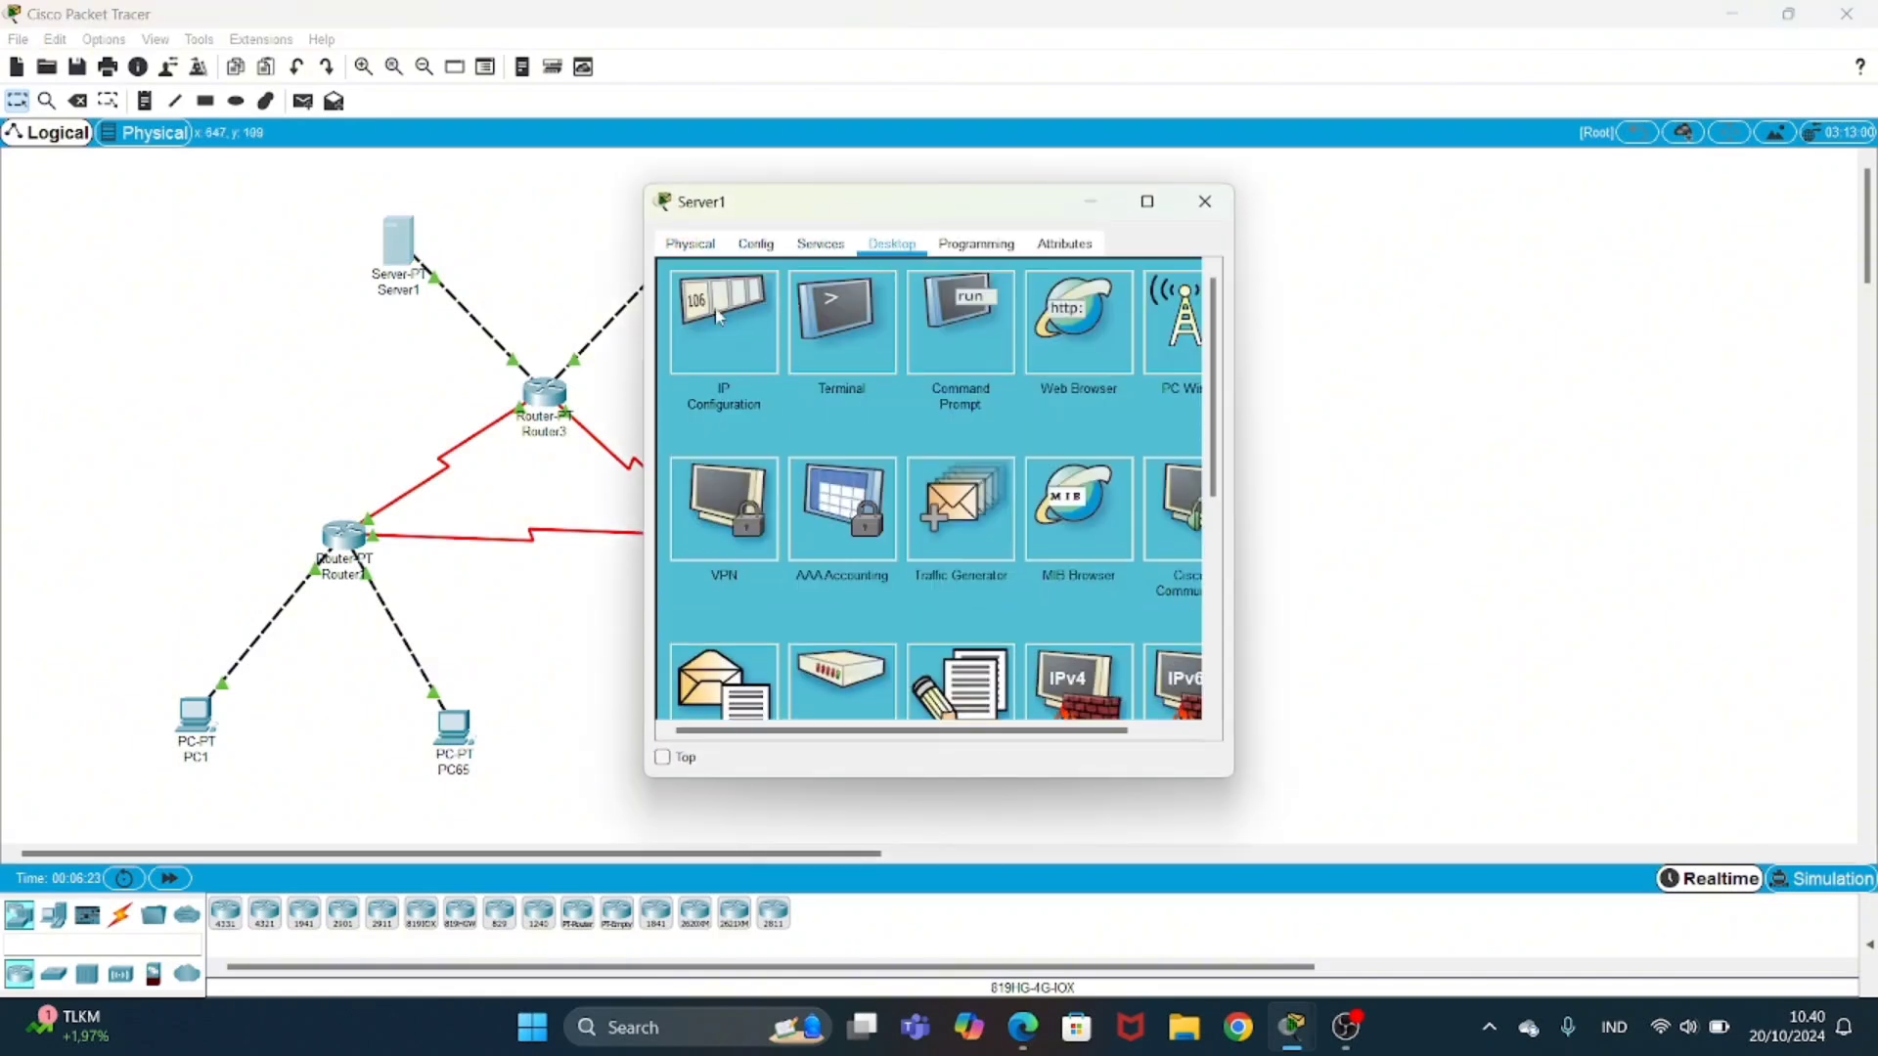
pyautogui.click(720, 317)
pyautogui.moveTo(908, 360); pyautogui.dragTo(777, 362)
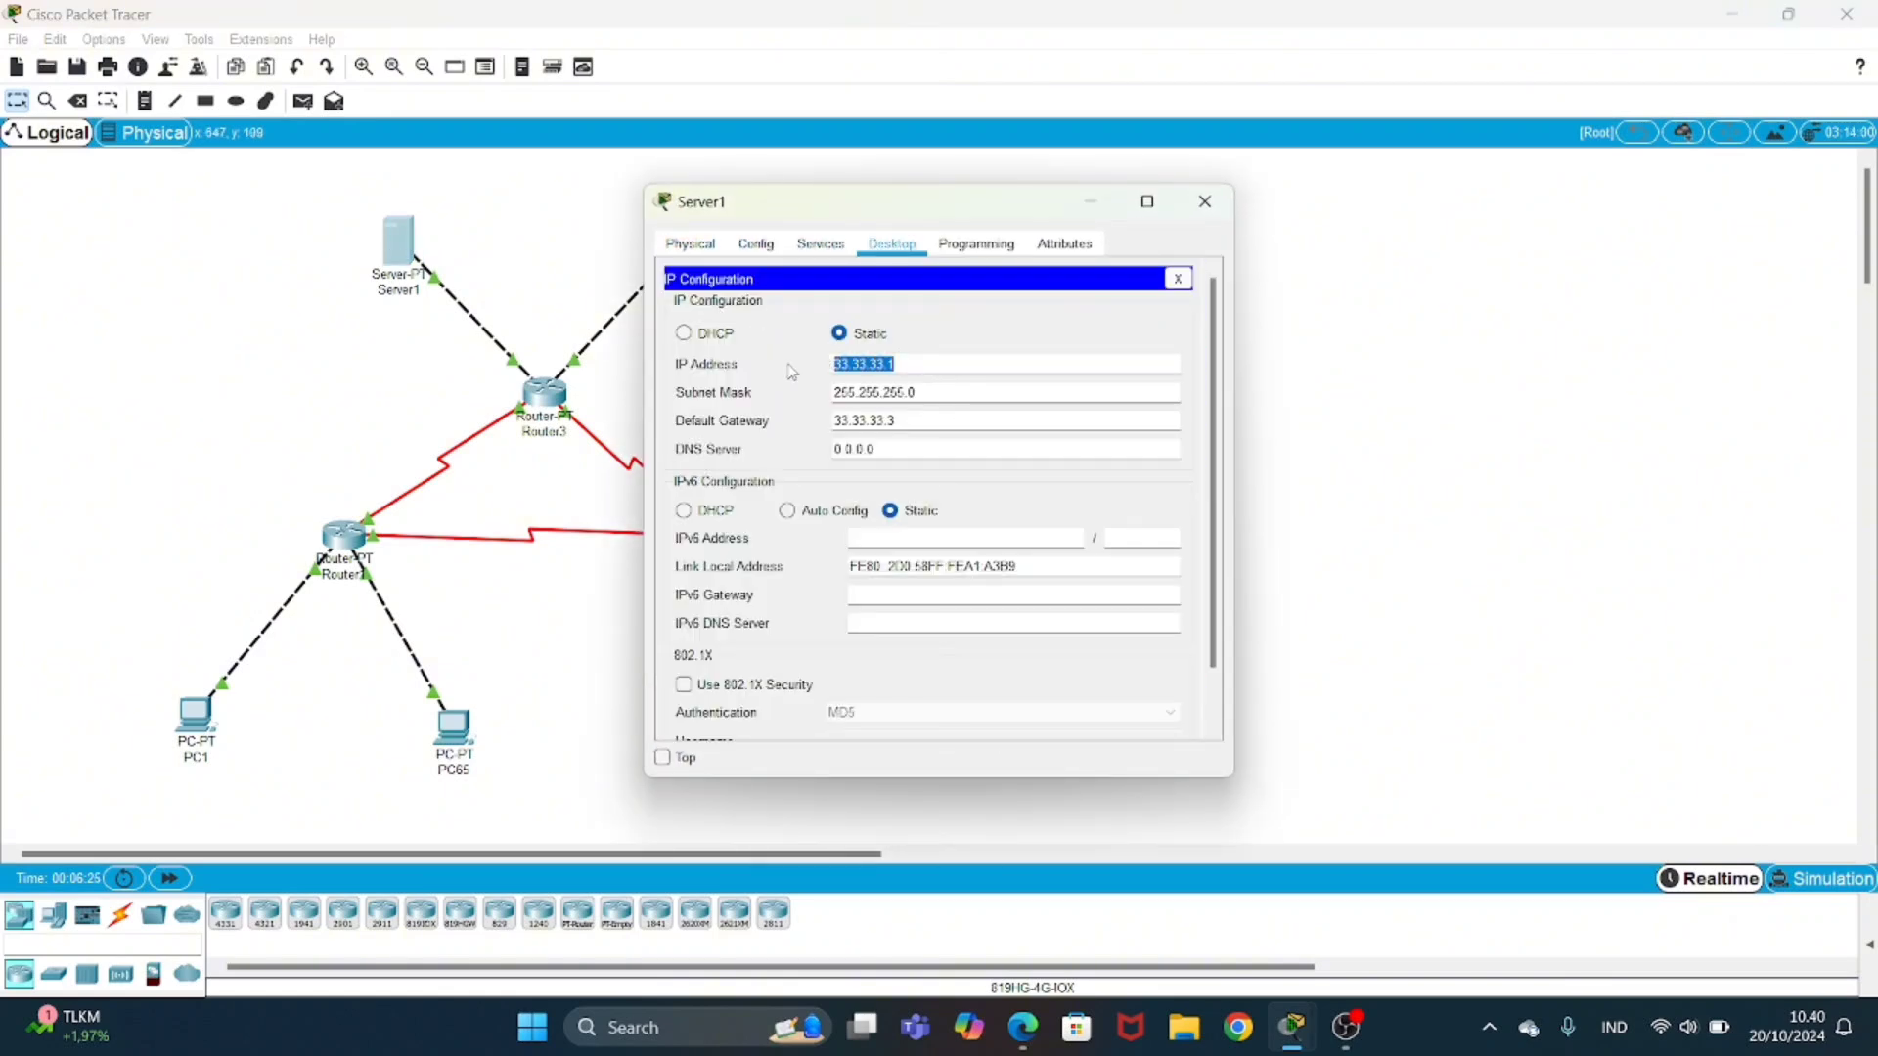
pyautogui.moveTo(957, 393); pyautogui.dragTo(822, 423)
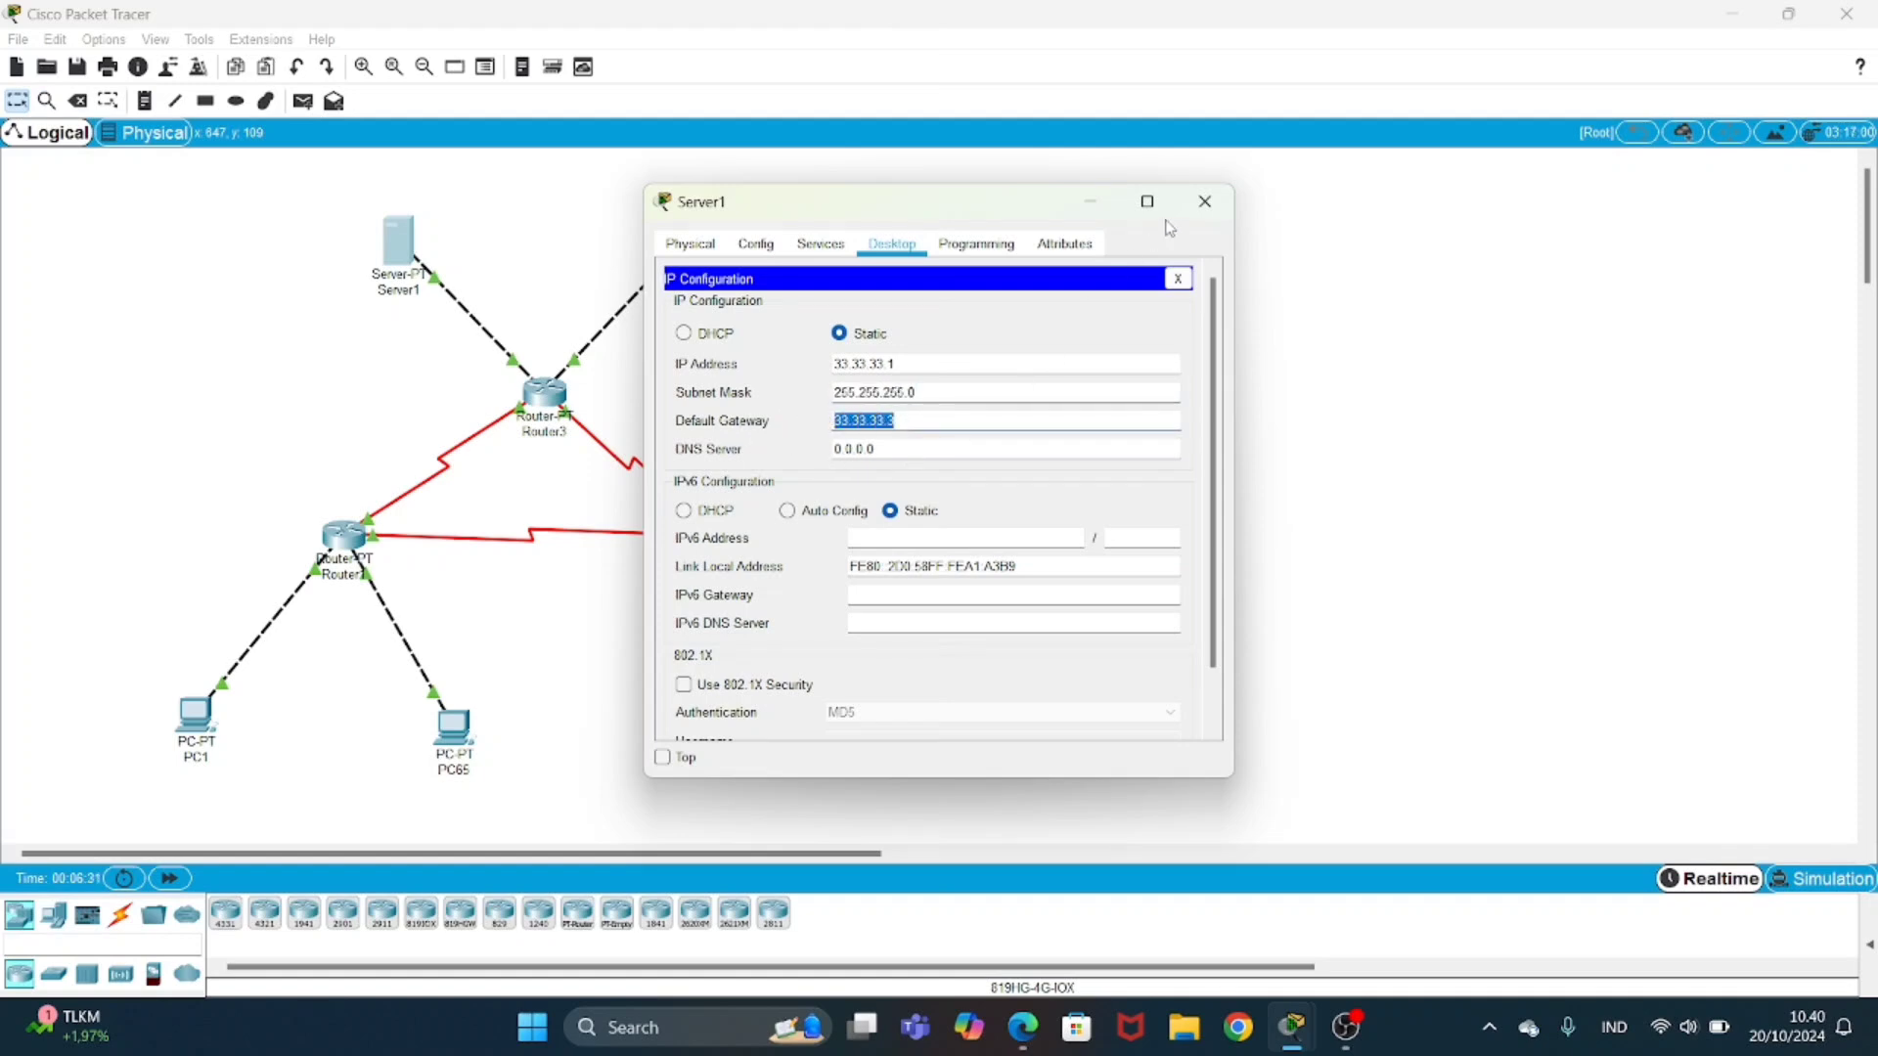
pyautogui.click(1205, 203)
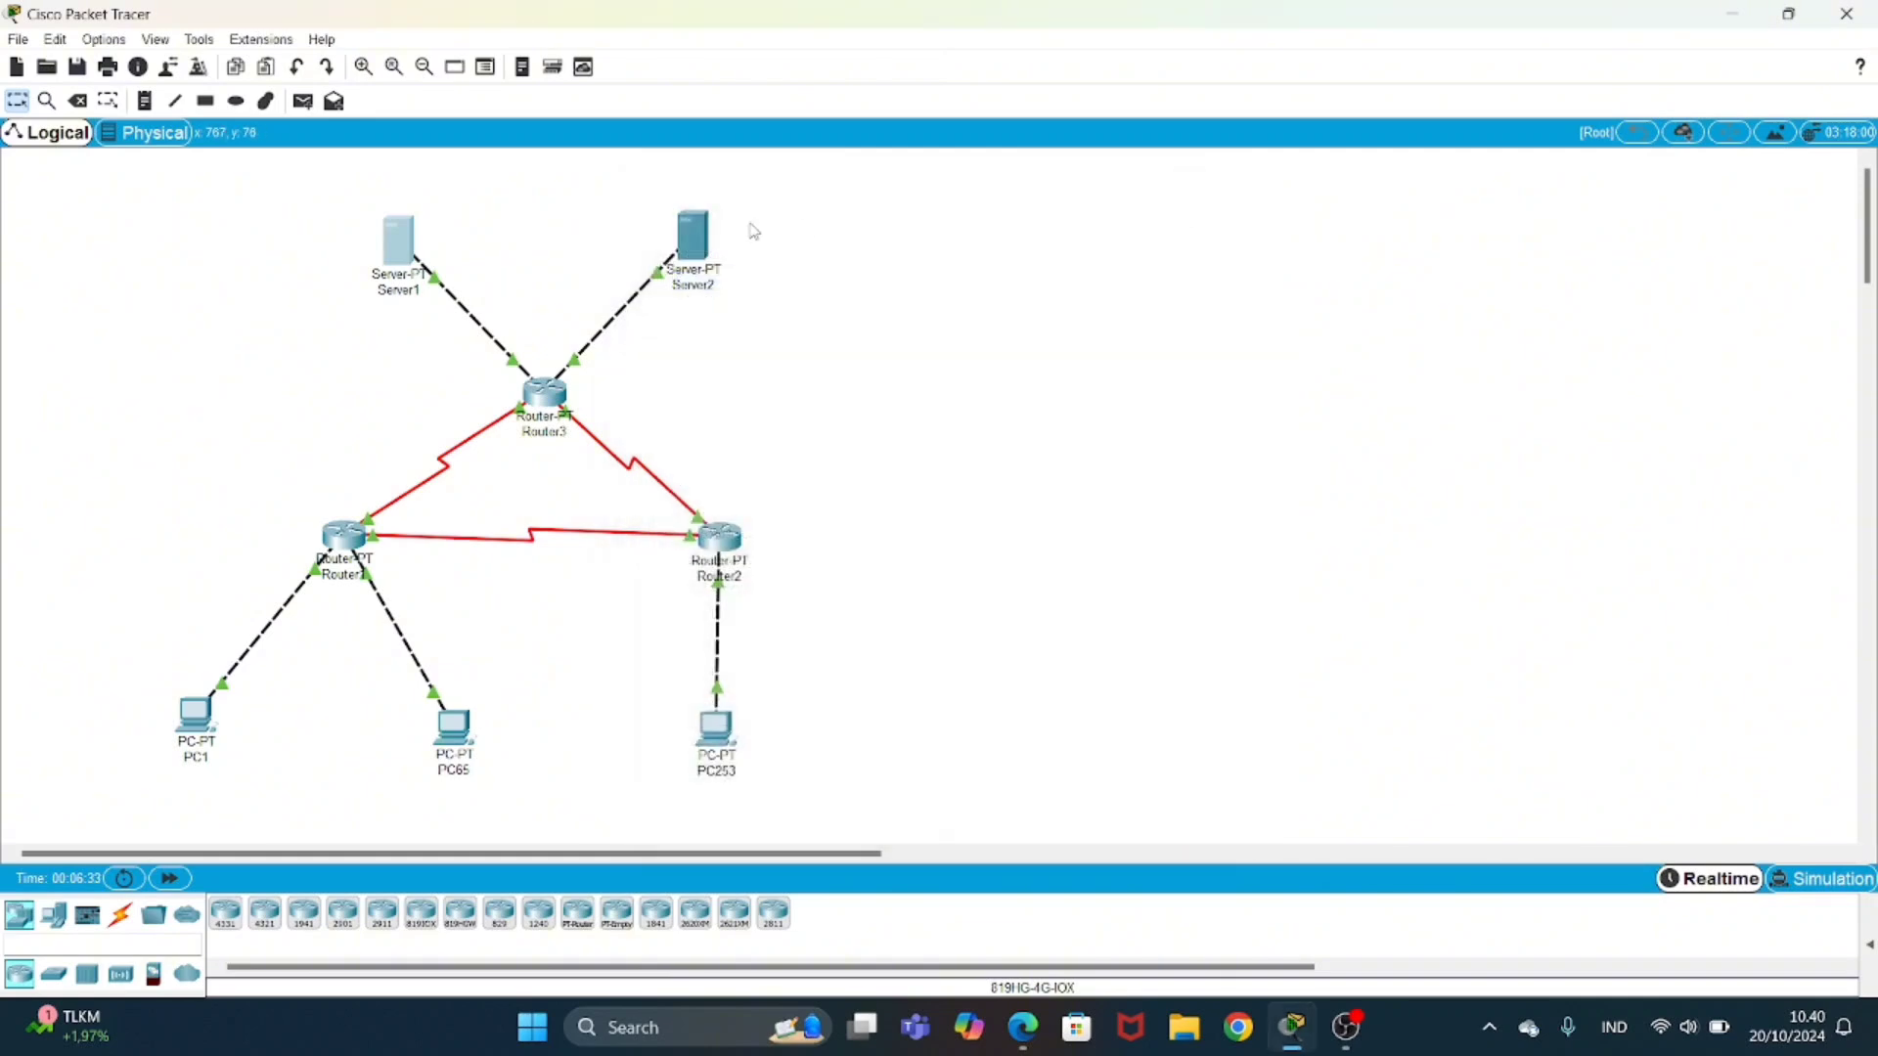
# - Check Server2's IP configuration, examining its IP address, subnet mask and default gateway
pyautogui.click(696, 239)
pyautogui.click(821, 245)
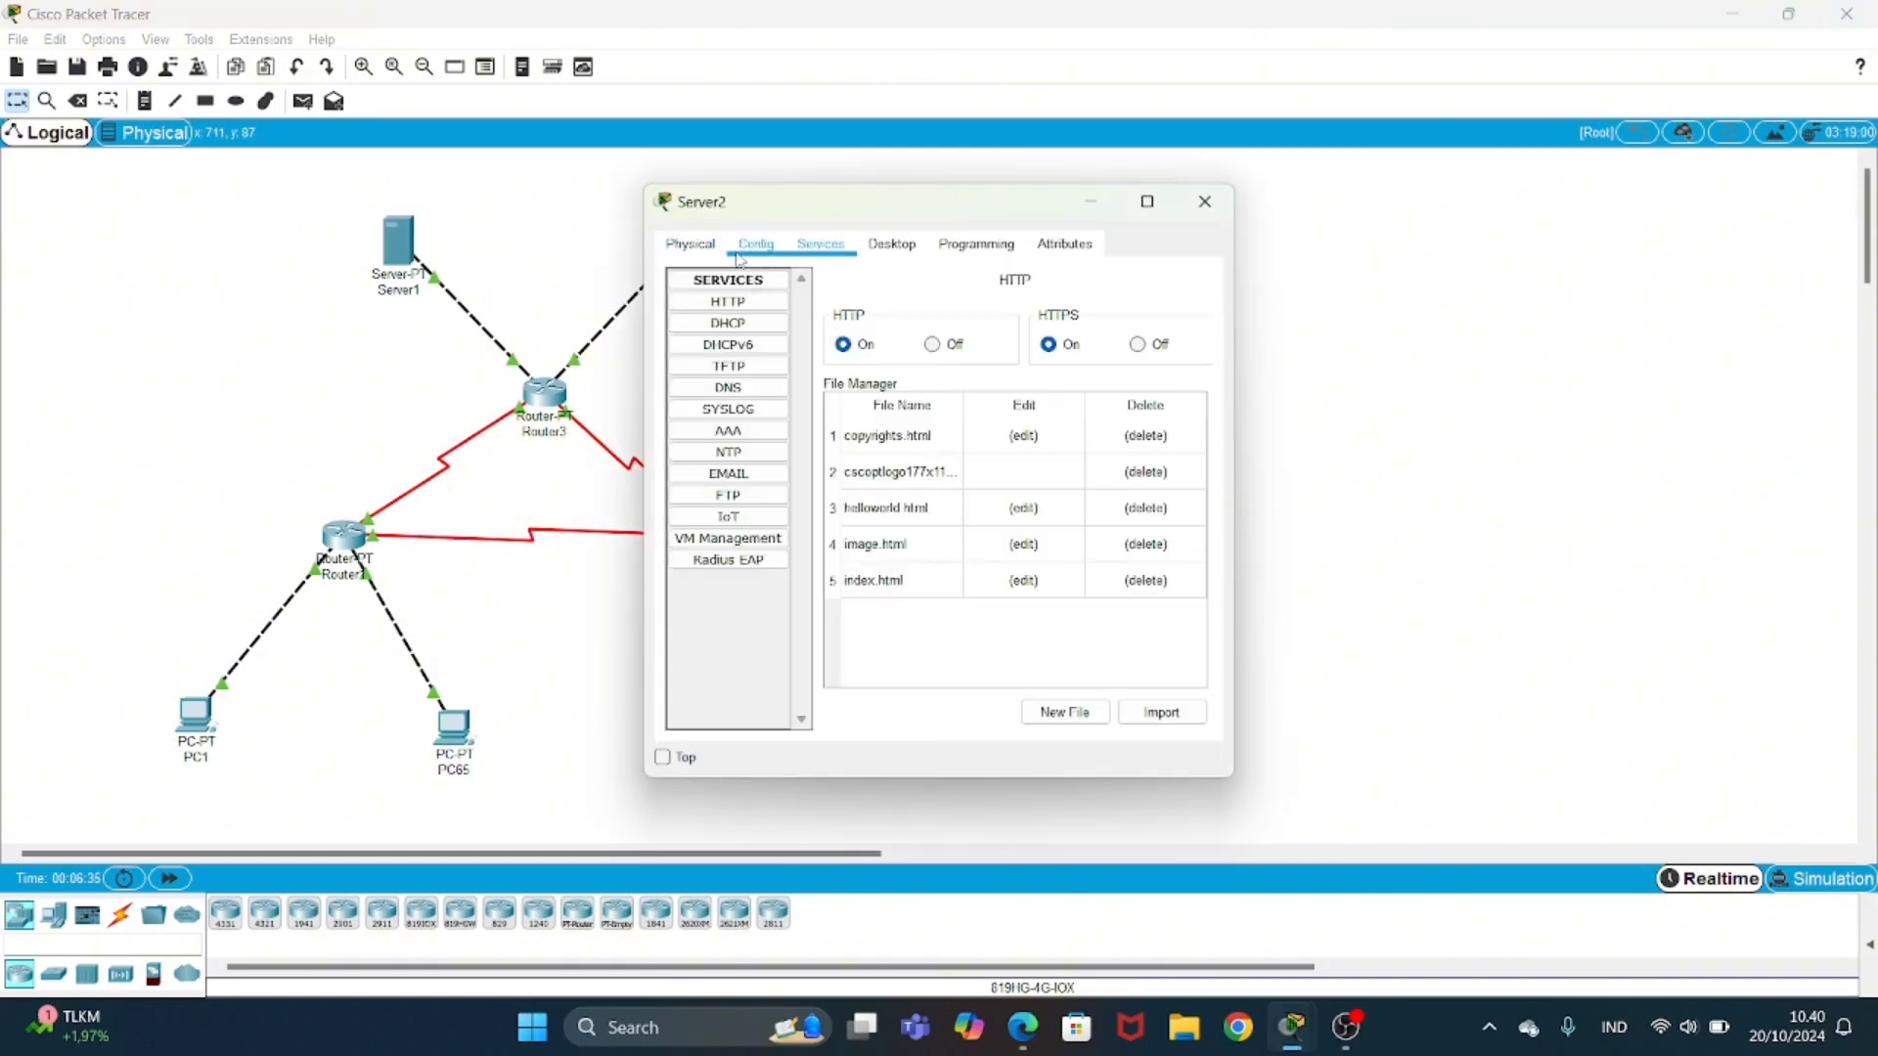
pyautogui.click(756, 245)
pyautogui.click(892, 244)
pyautogui.click(724, 315)
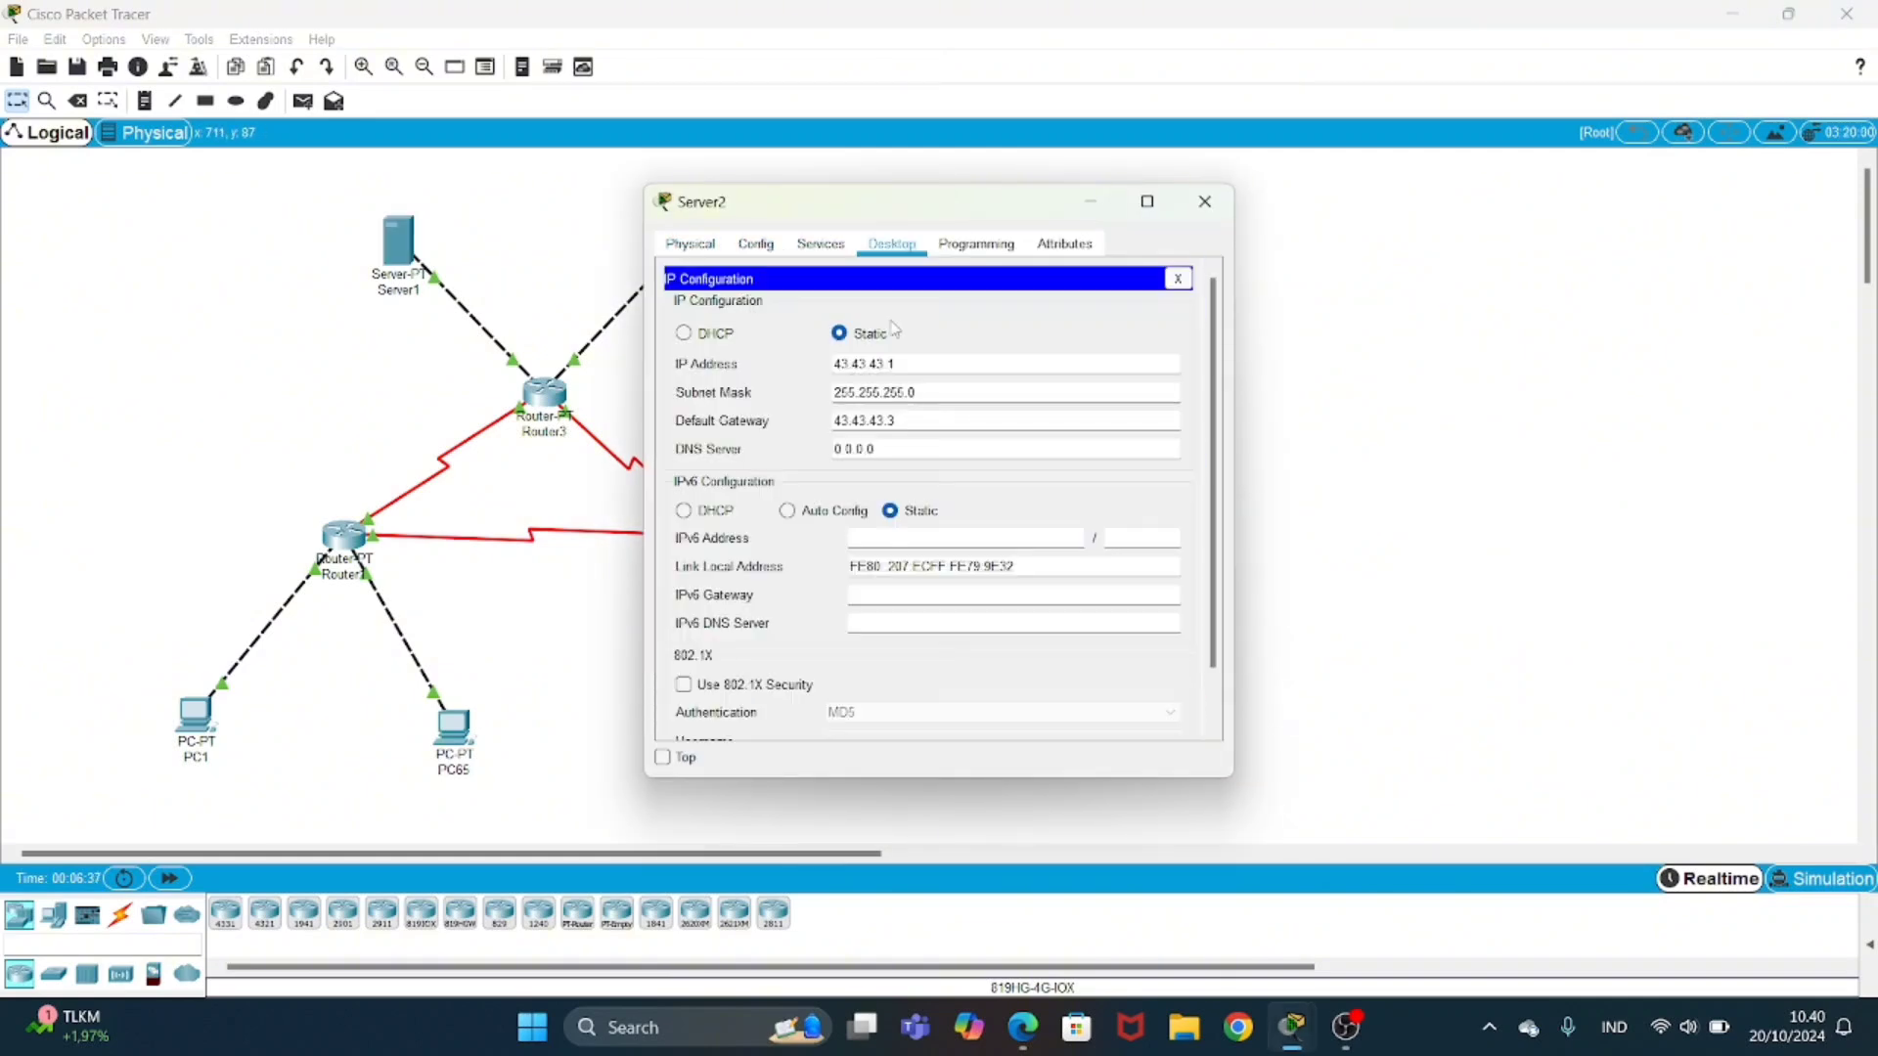
pyautogui.moveTo(925, 366); pyautogui.dragTo(794, 364)
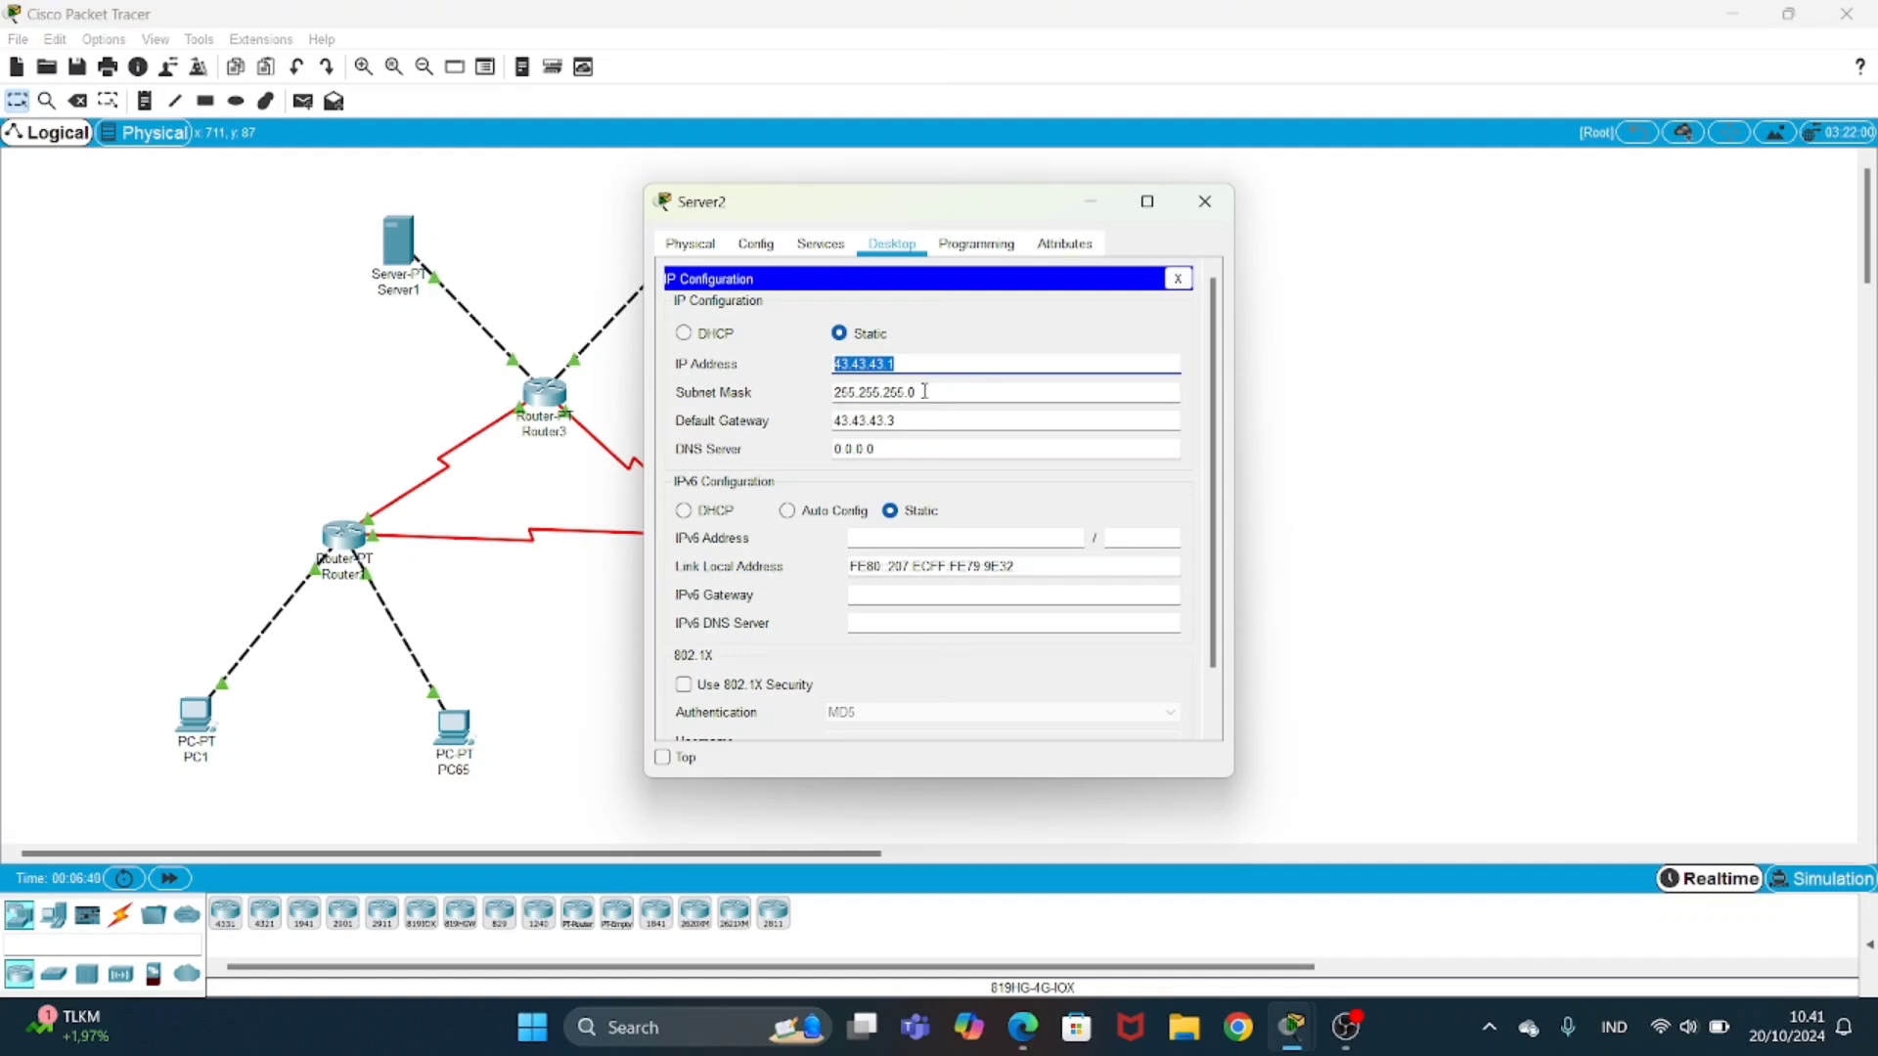
pyautogui.moveTo(925, 391); pyautogui.dragTo(838, 392)
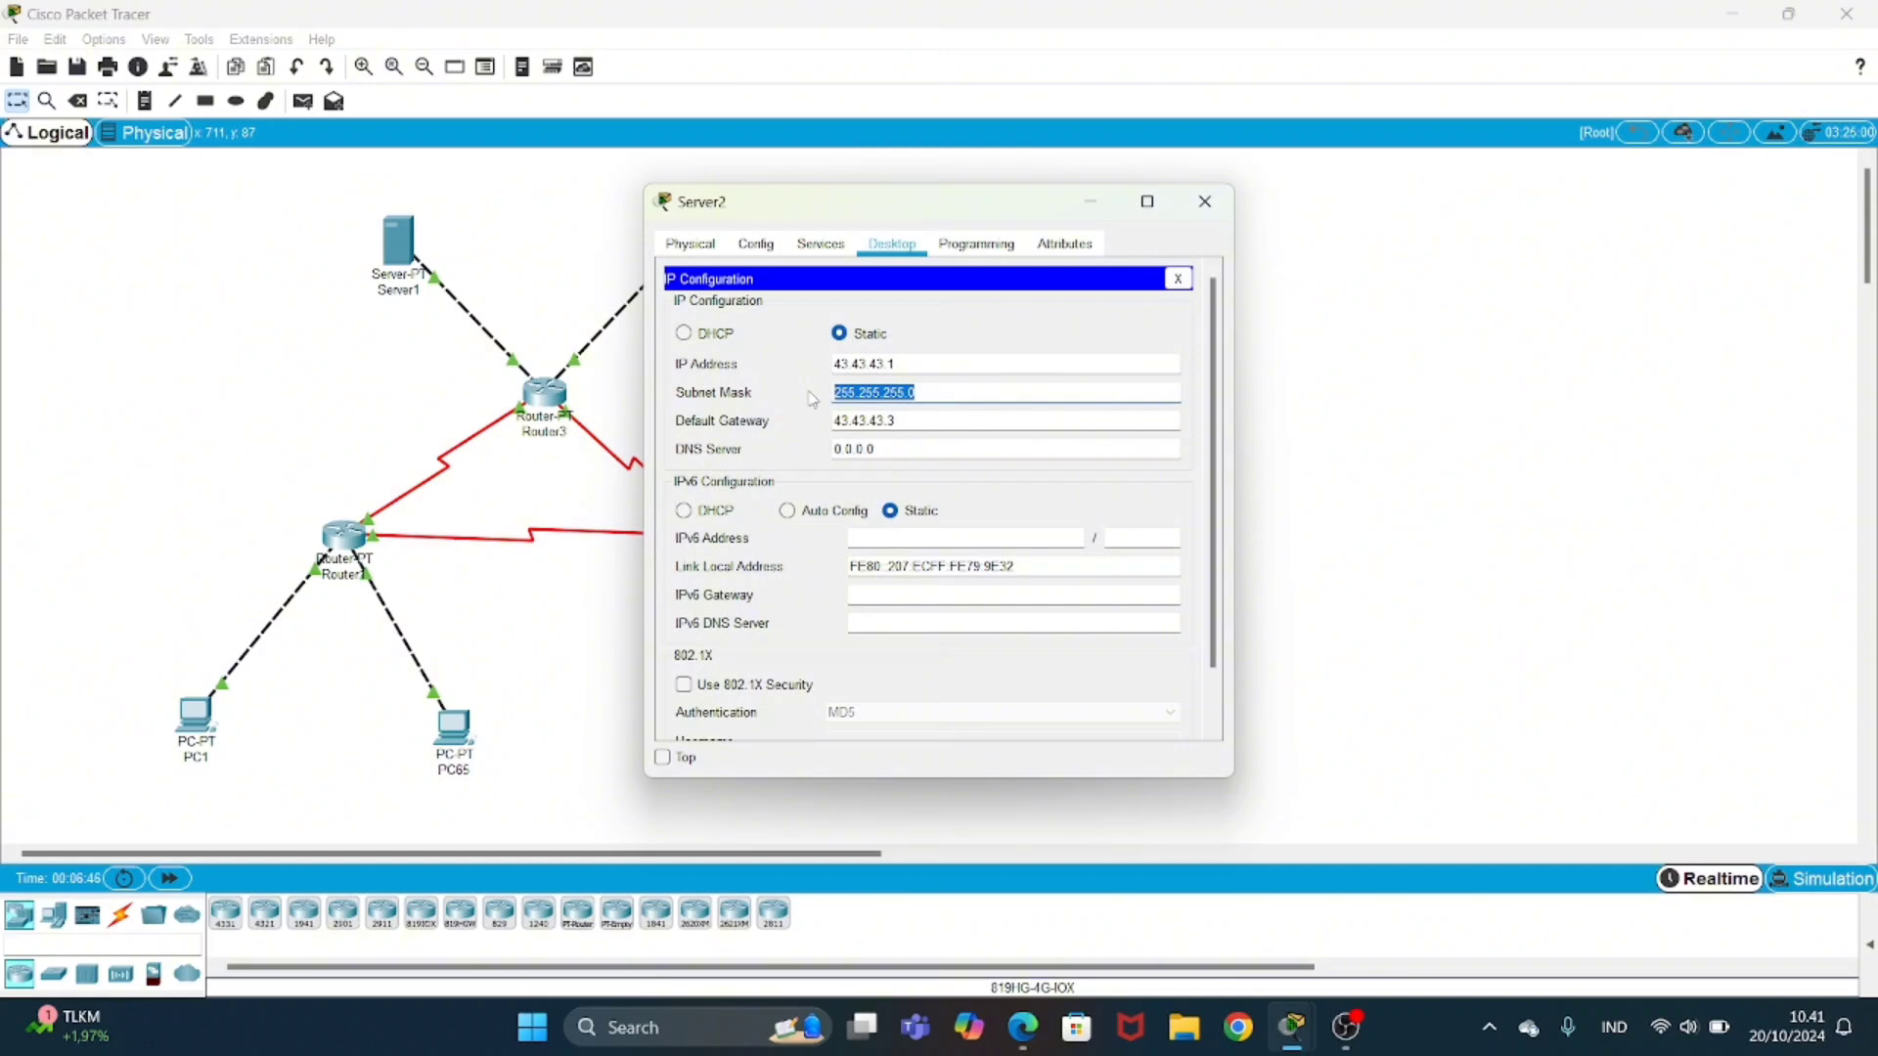
pyautogui.moveTo(894, 420); pyautogui.dragTo(781, 425)
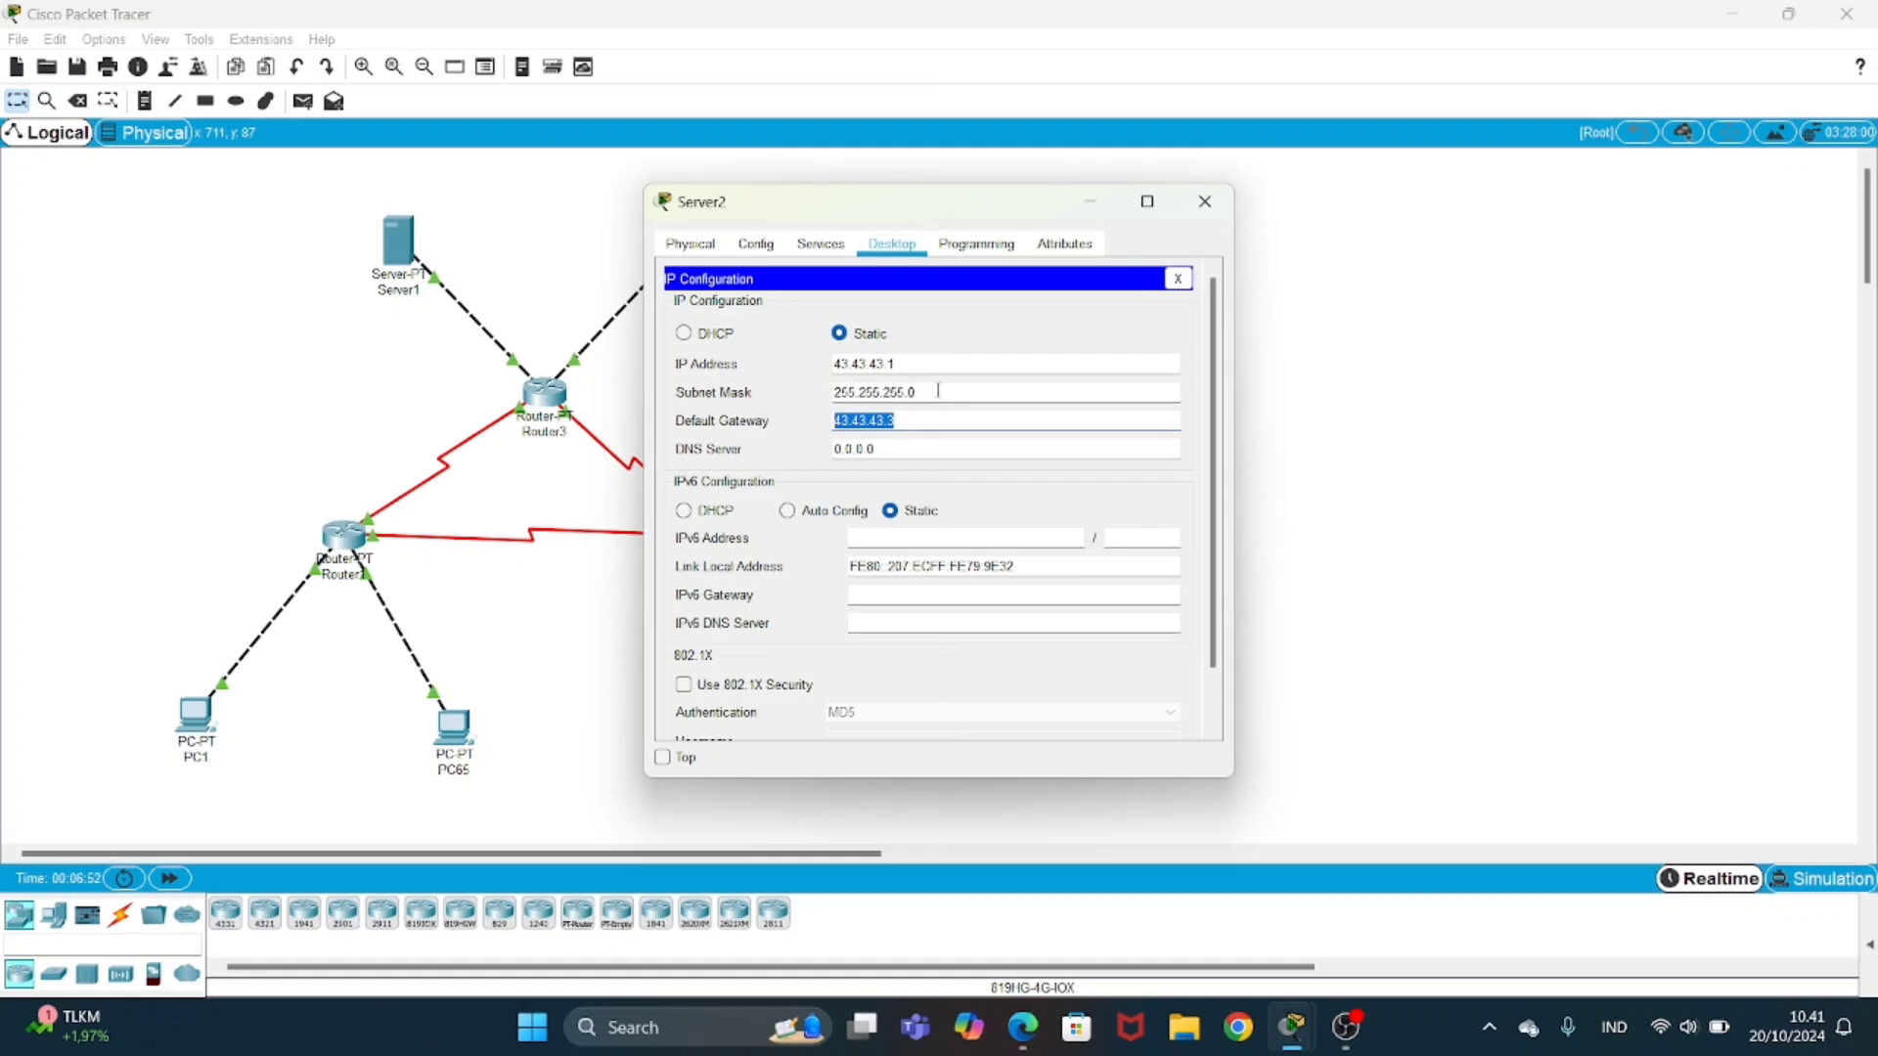
pyautogui.click(1209, 203)
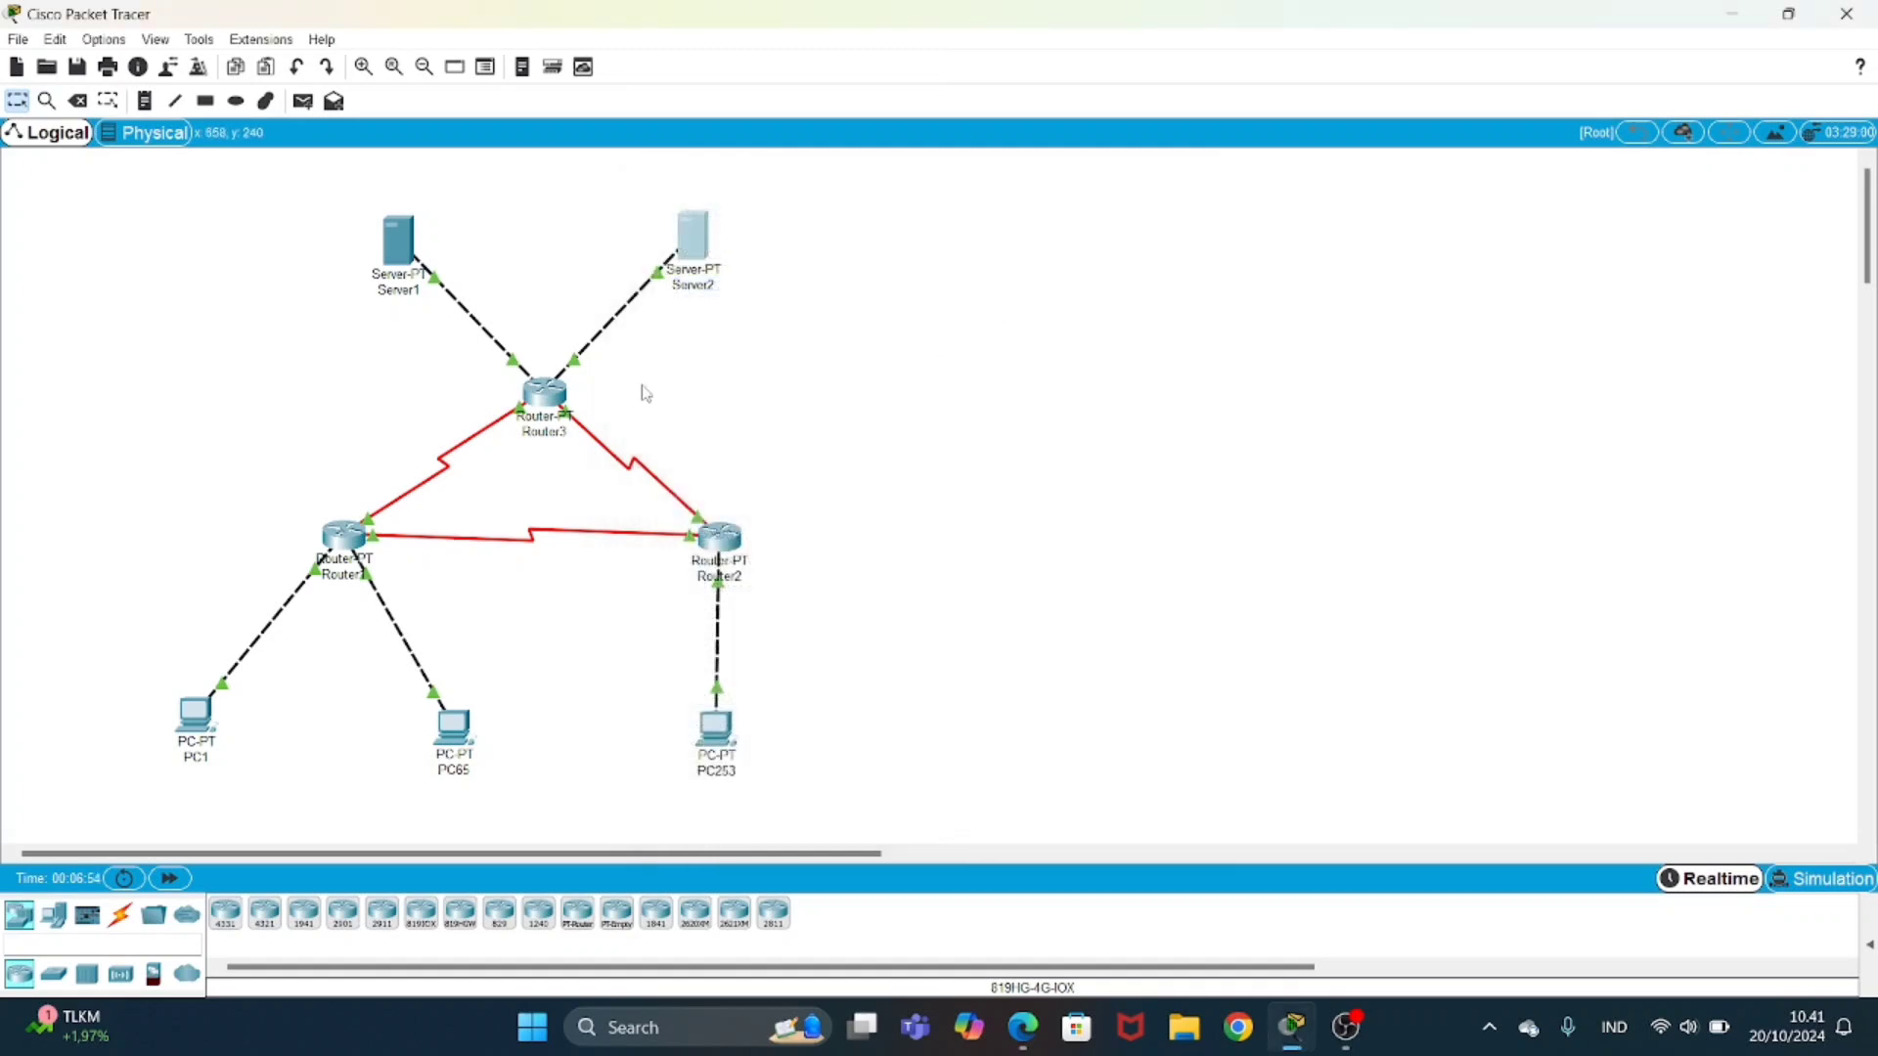
# - Examine the IP address and subnet mask of Router3's FastEthernet0/0 interface
pyautogui.click(545, 394)
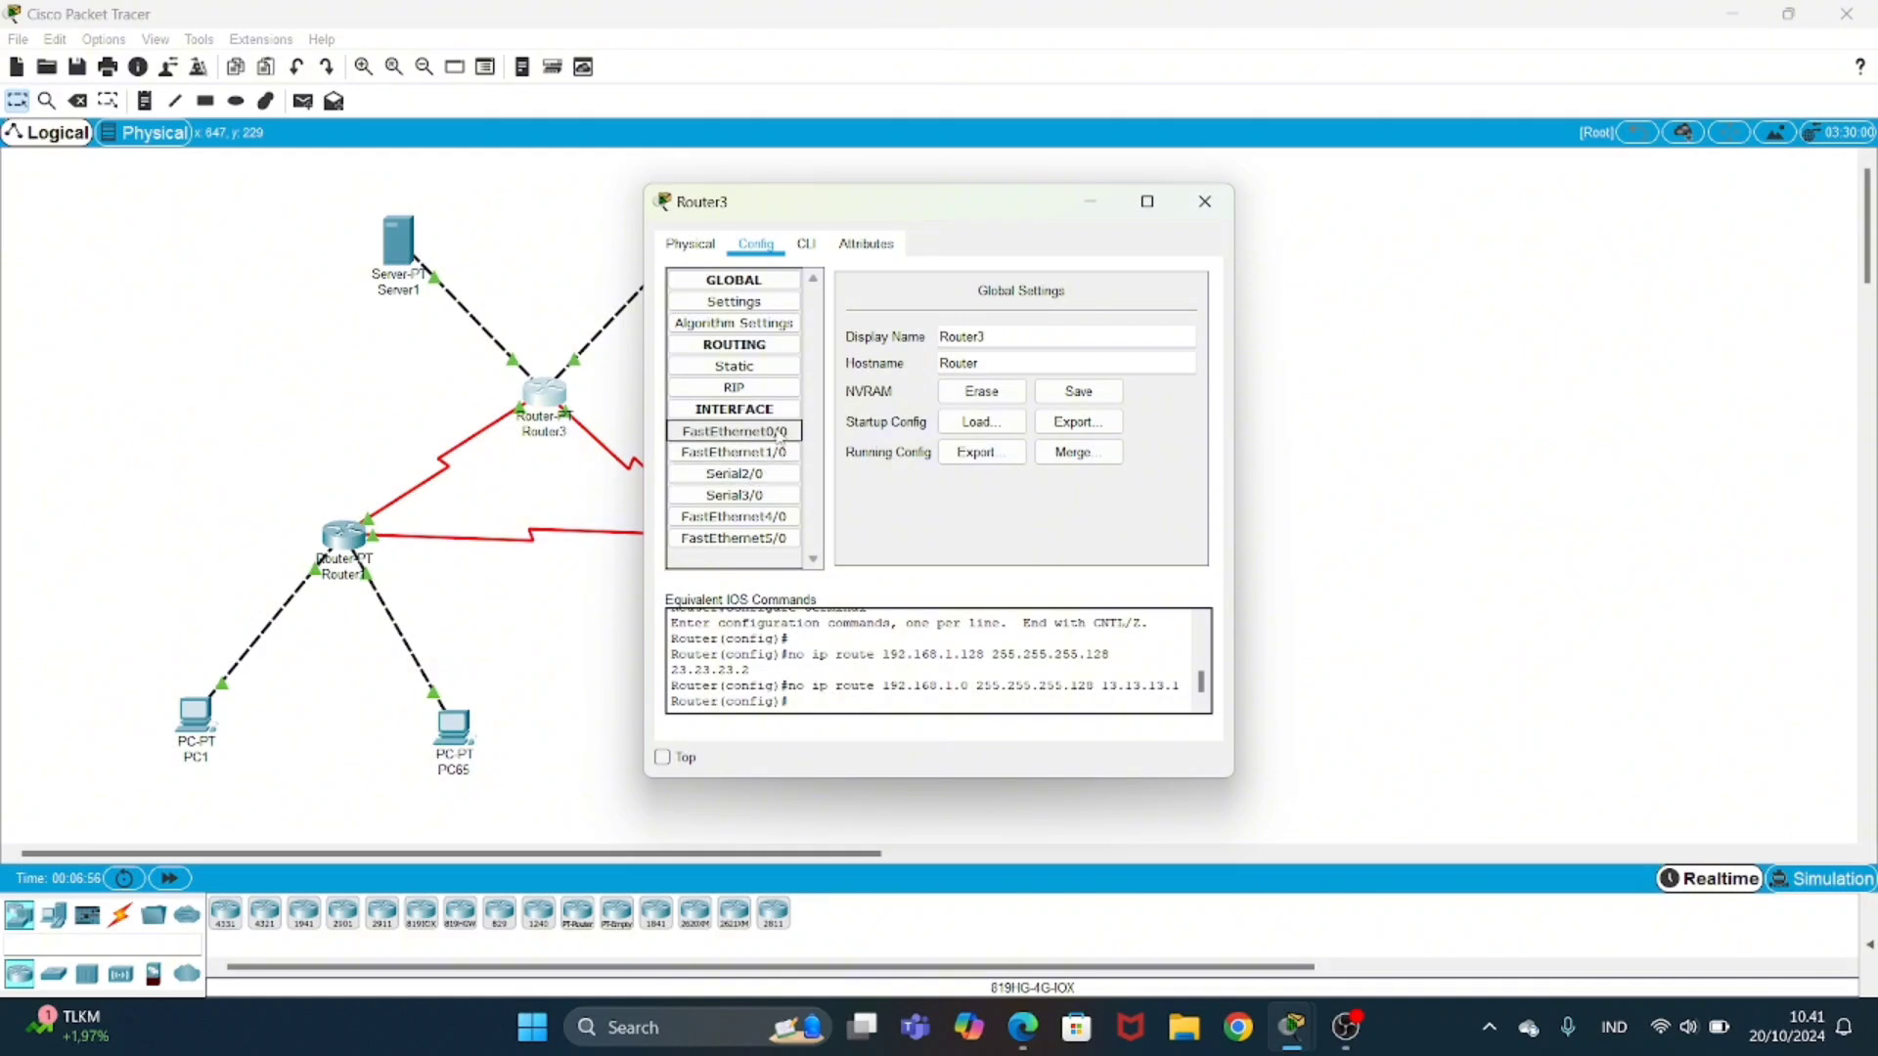
pyautogui.click(734, 432)
pyautogui.moveTo(1127, 408); pyautogui.dragTo(984, 417)
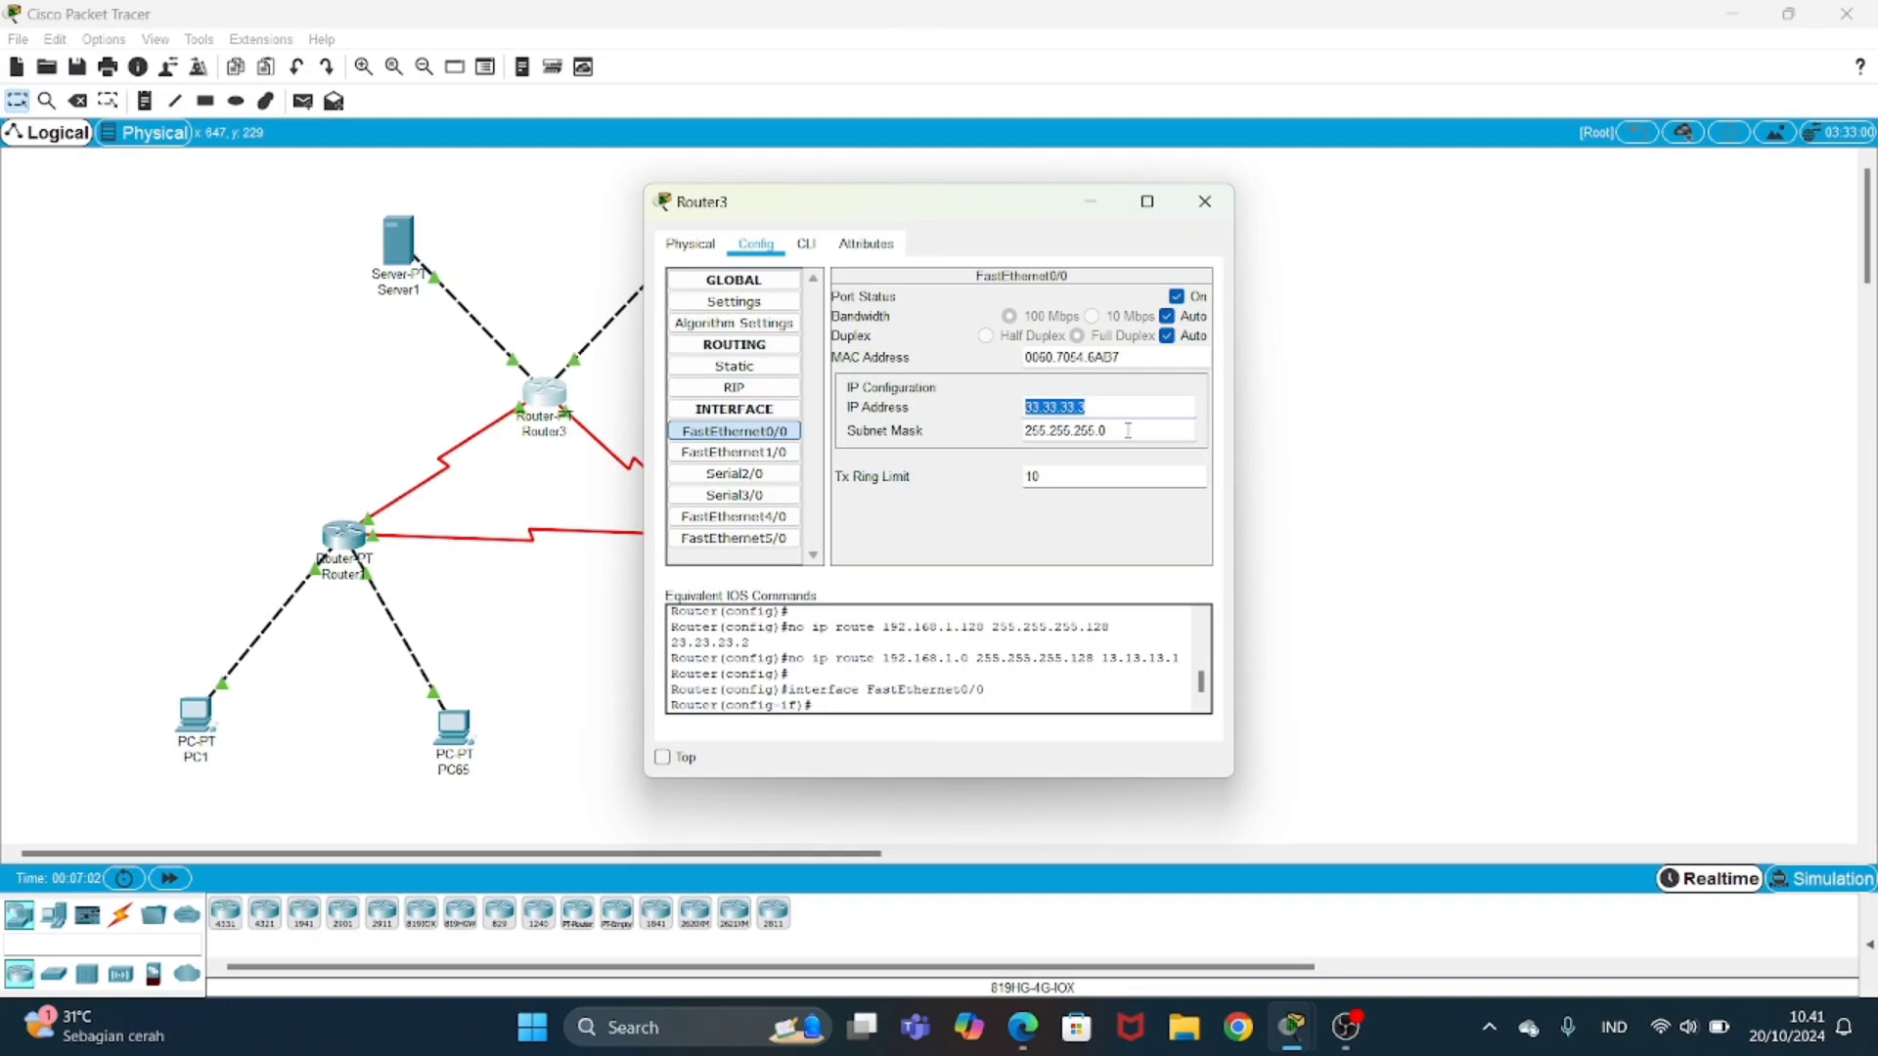
pyautogui.press('Tab')
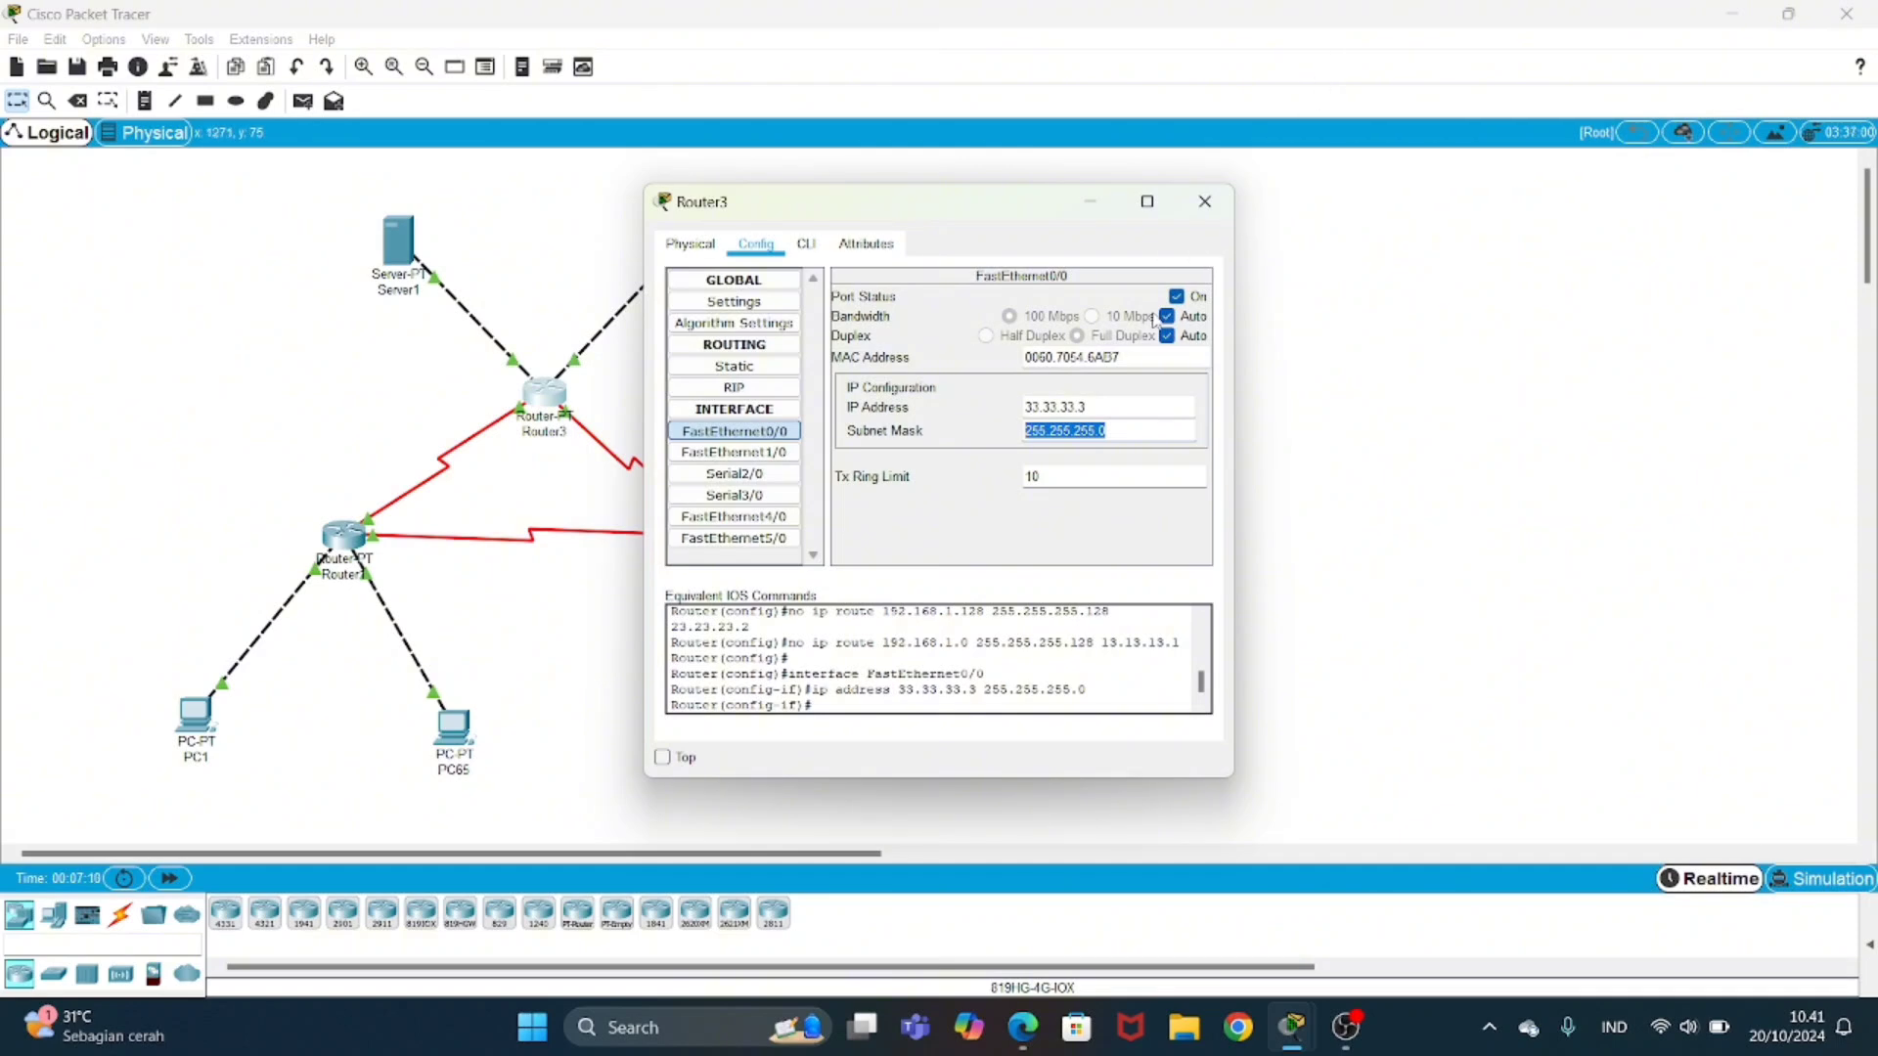
pyautogui.click(1202, 204)
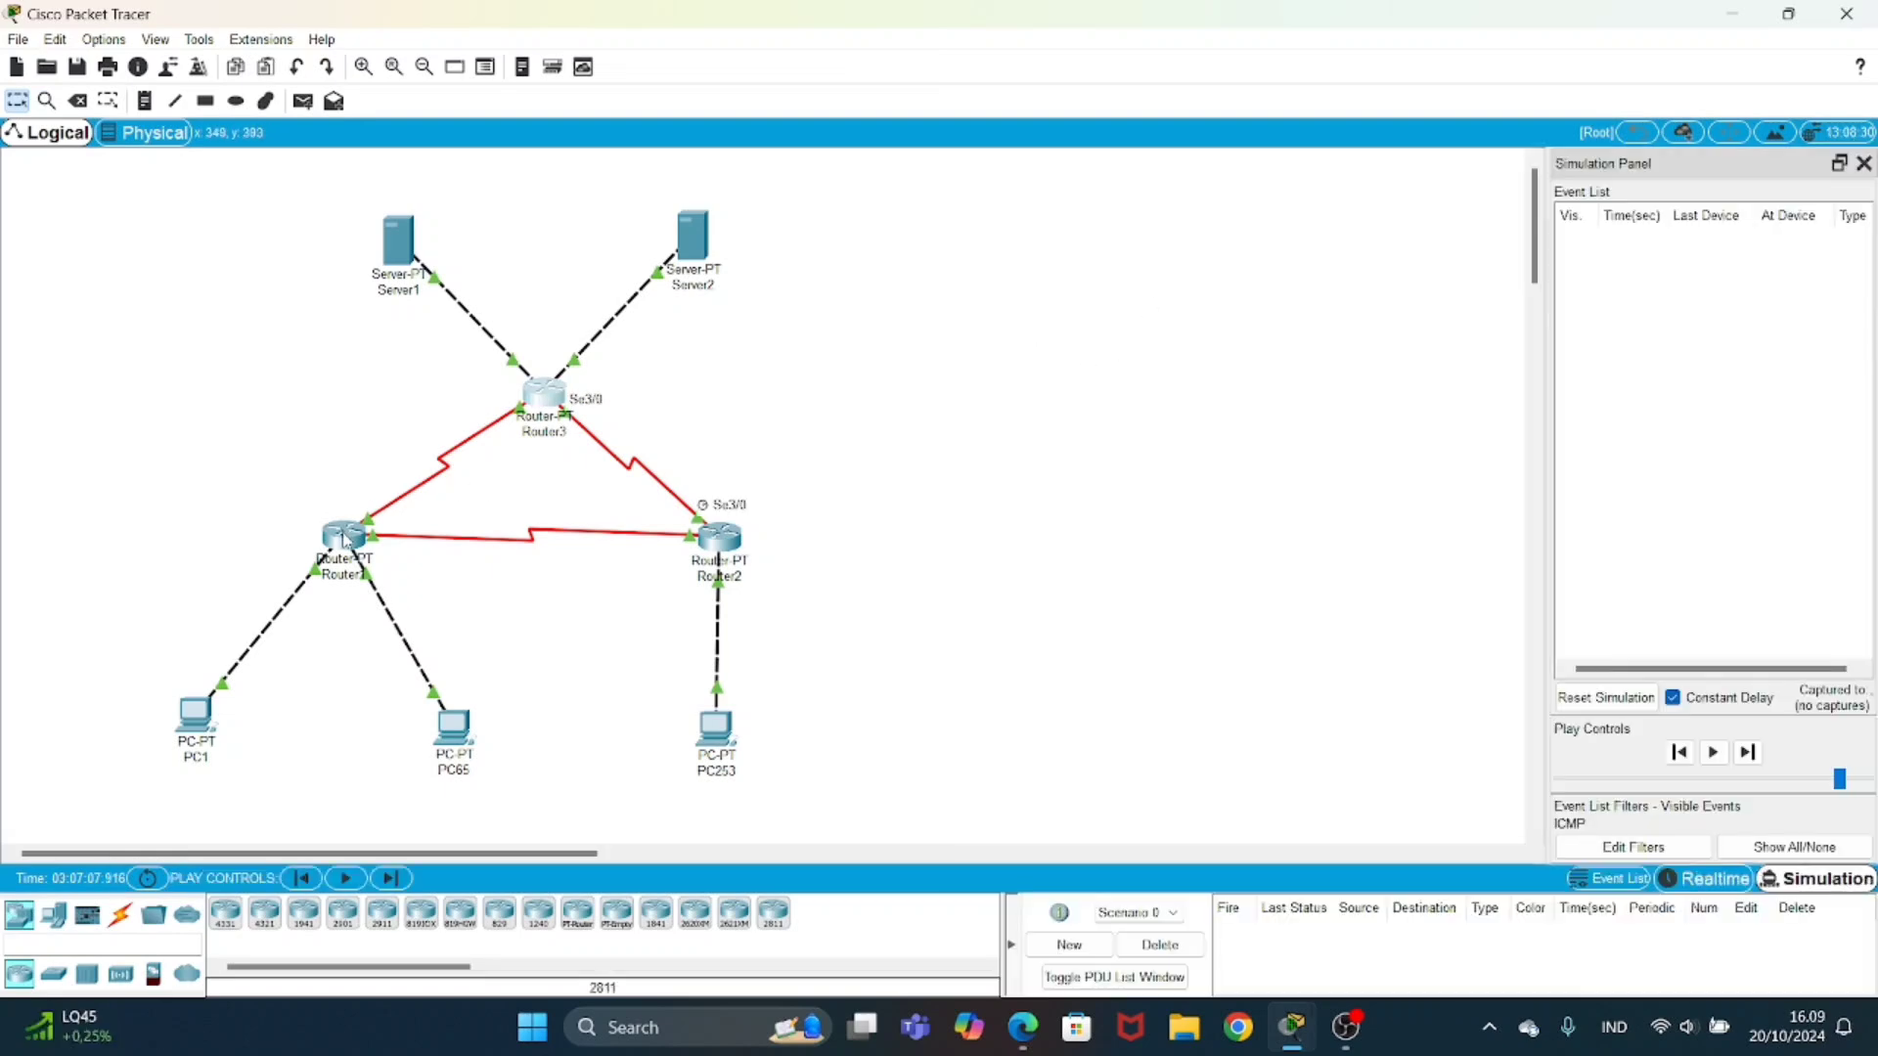
# - Examine the IP address and subnet mask of Router1's Serial2/0 and Serial3/0 interfaces
pyautogui.click(344, 536)
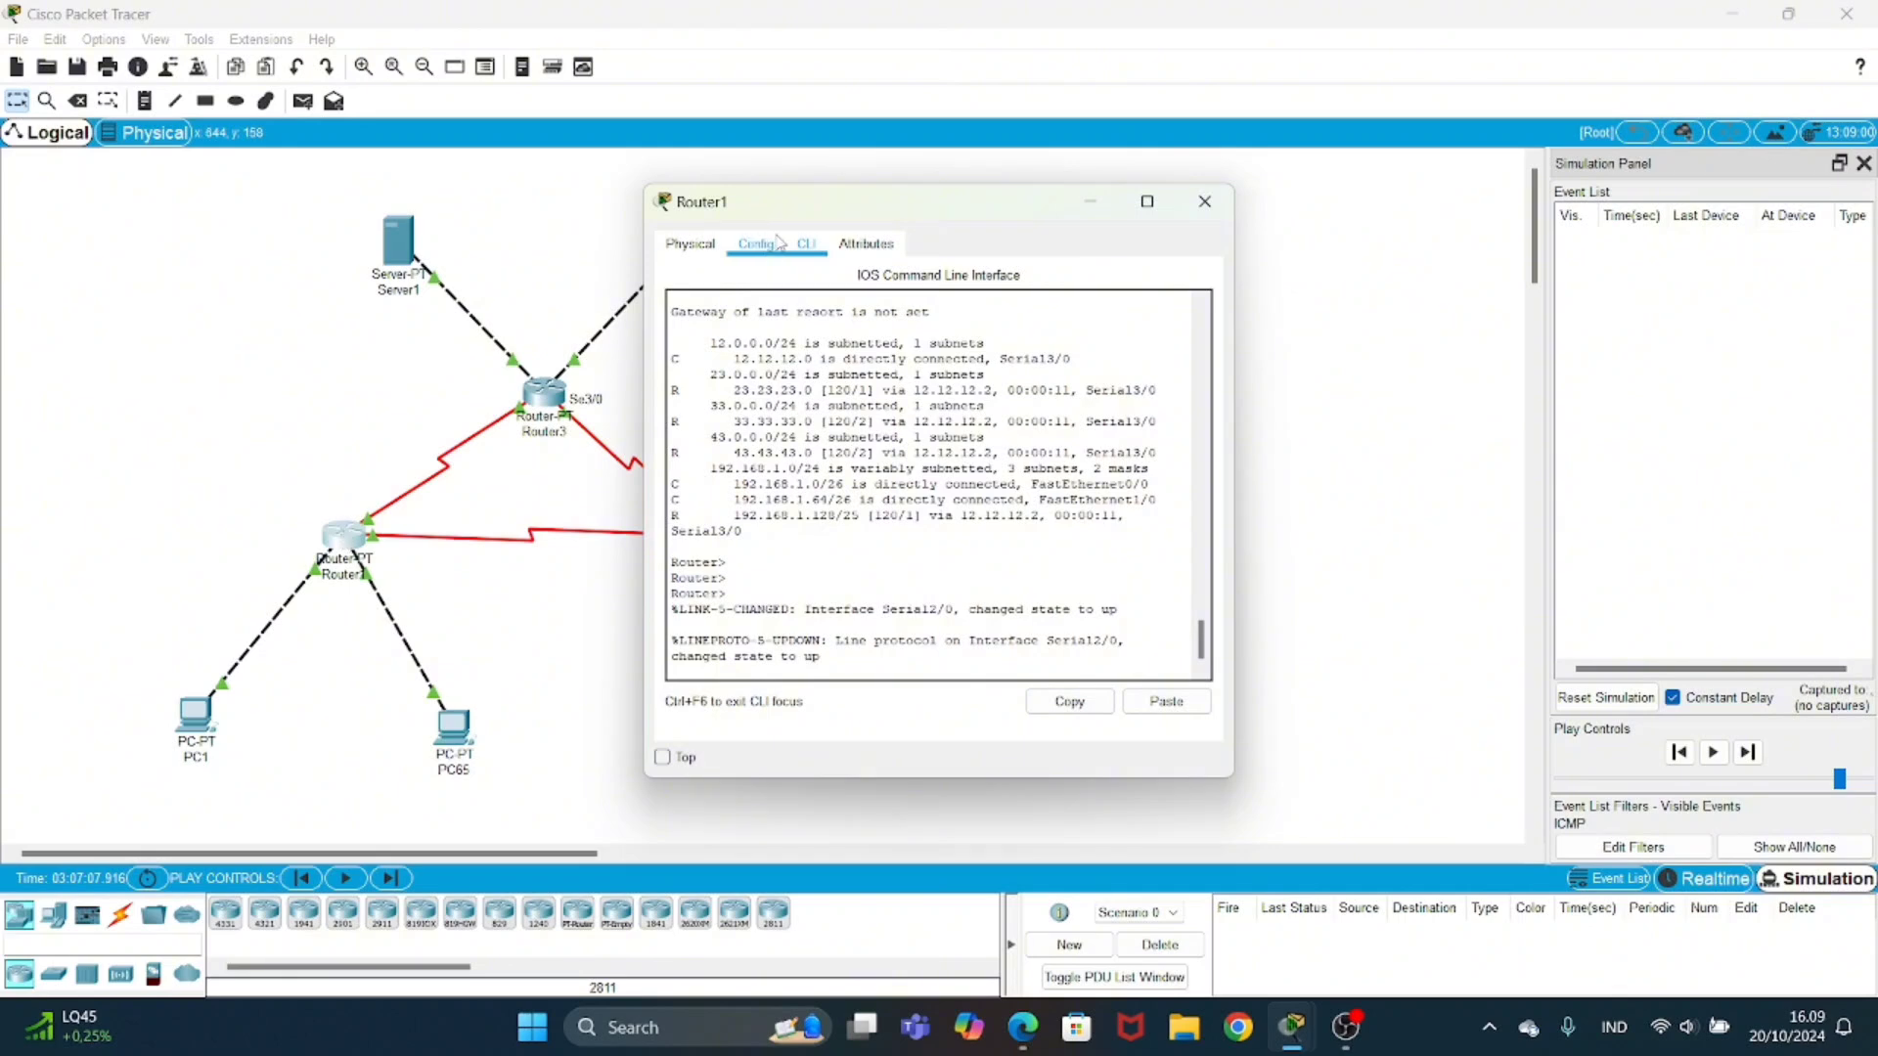
pyautogui.click(779, 244)
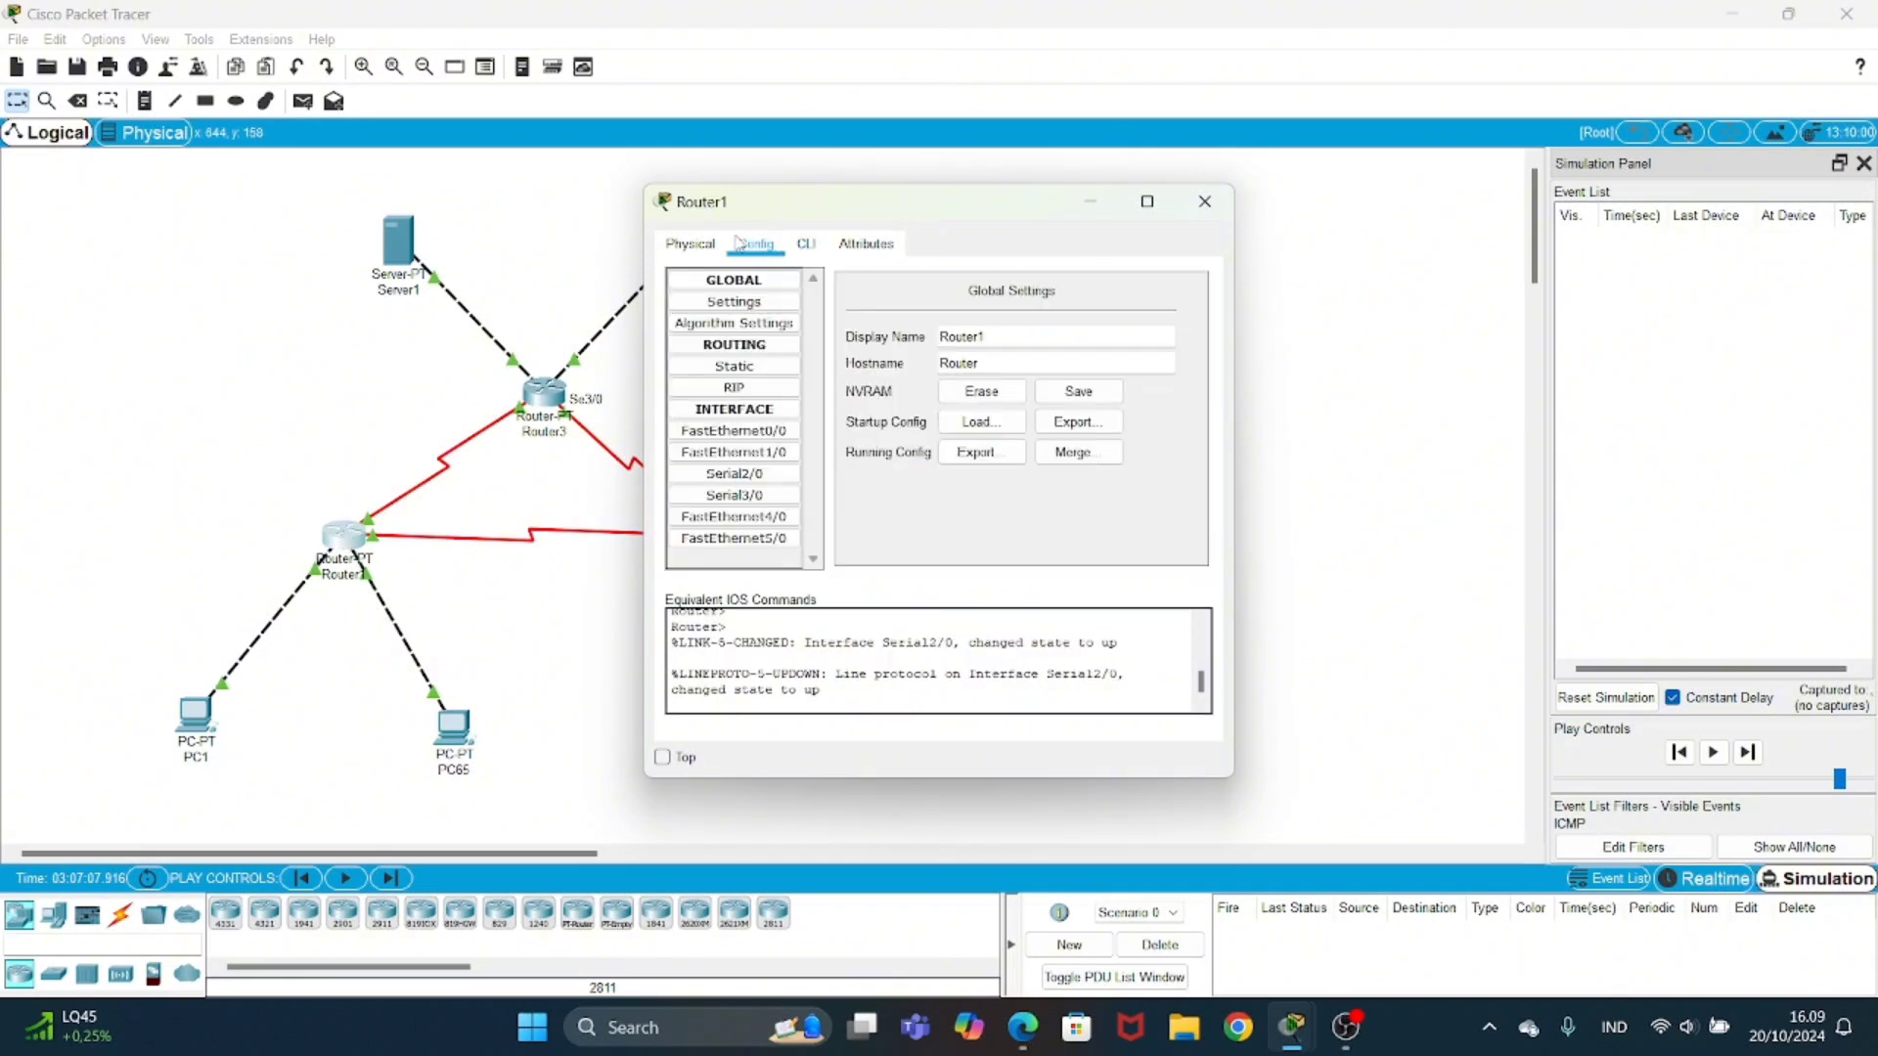
pyautogui.click(734, 479)
pyautogui.moveTo(1131, 387); pyautogui.dragTo(983, 383)
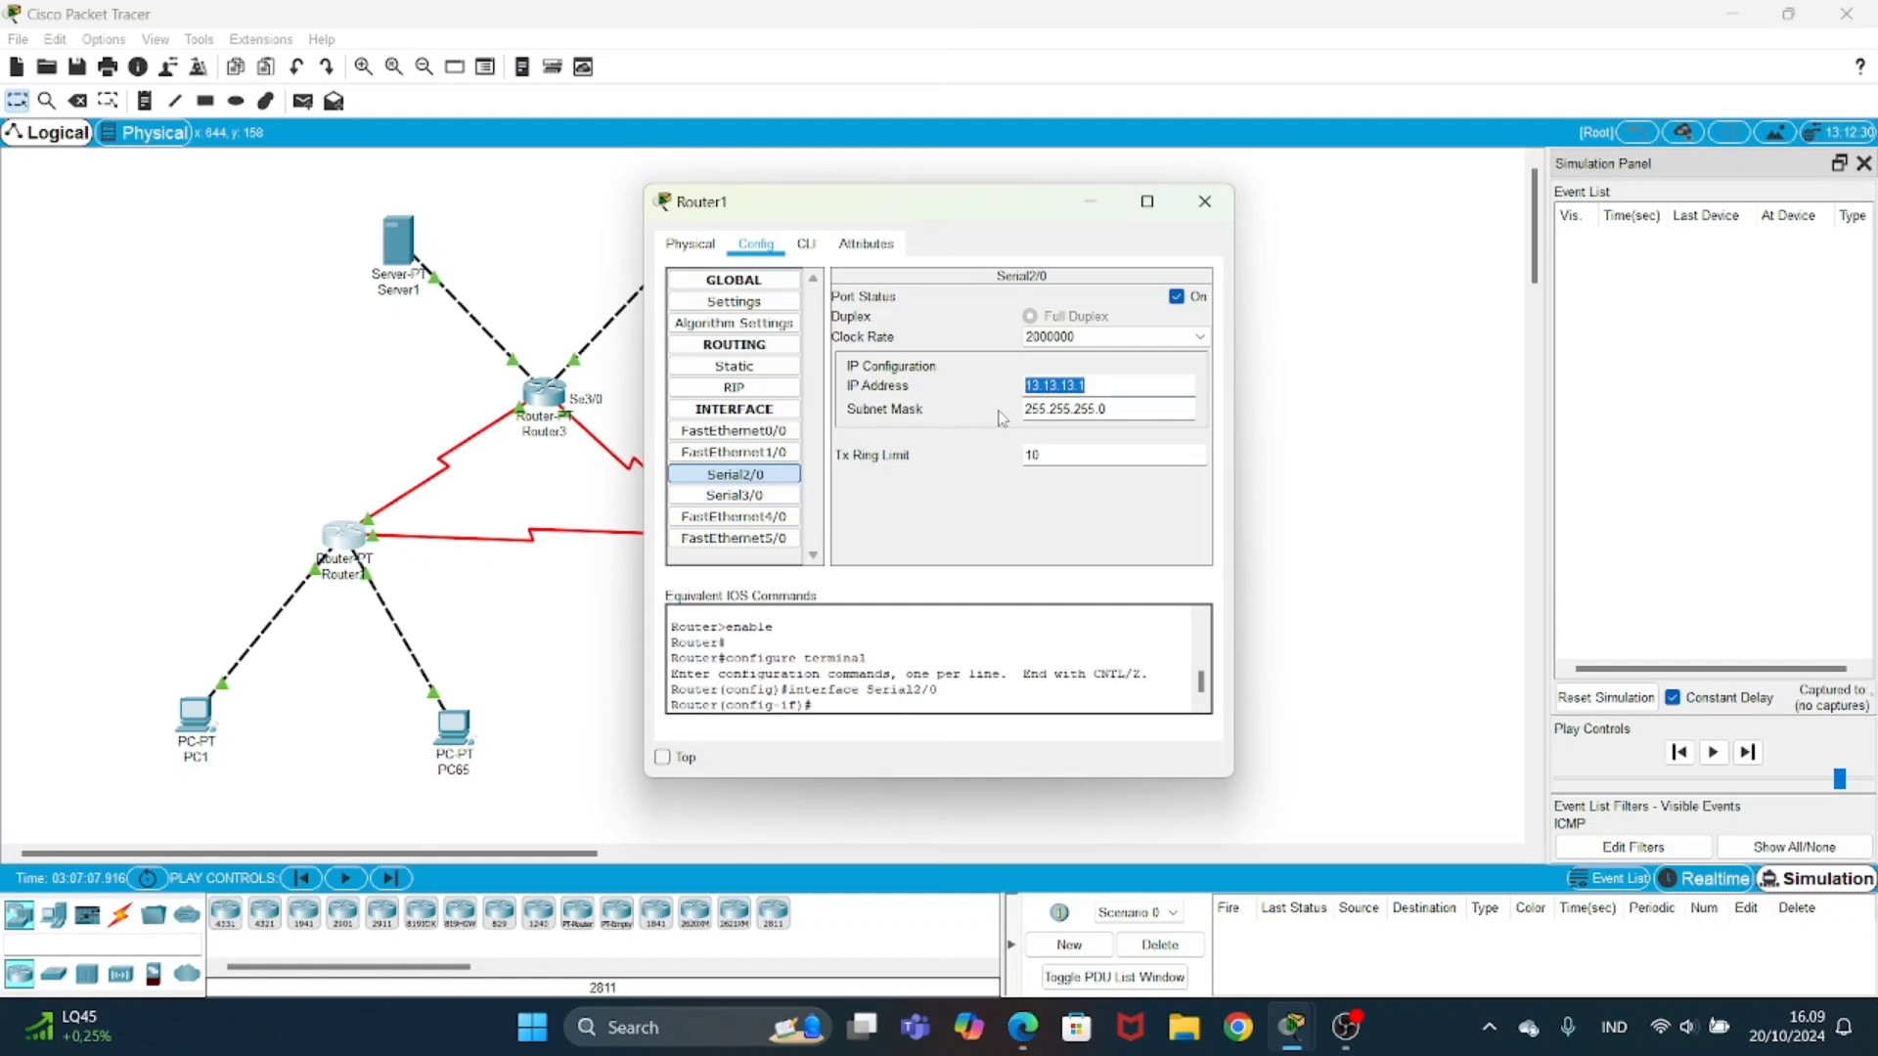
pyautogui.press('Tab')
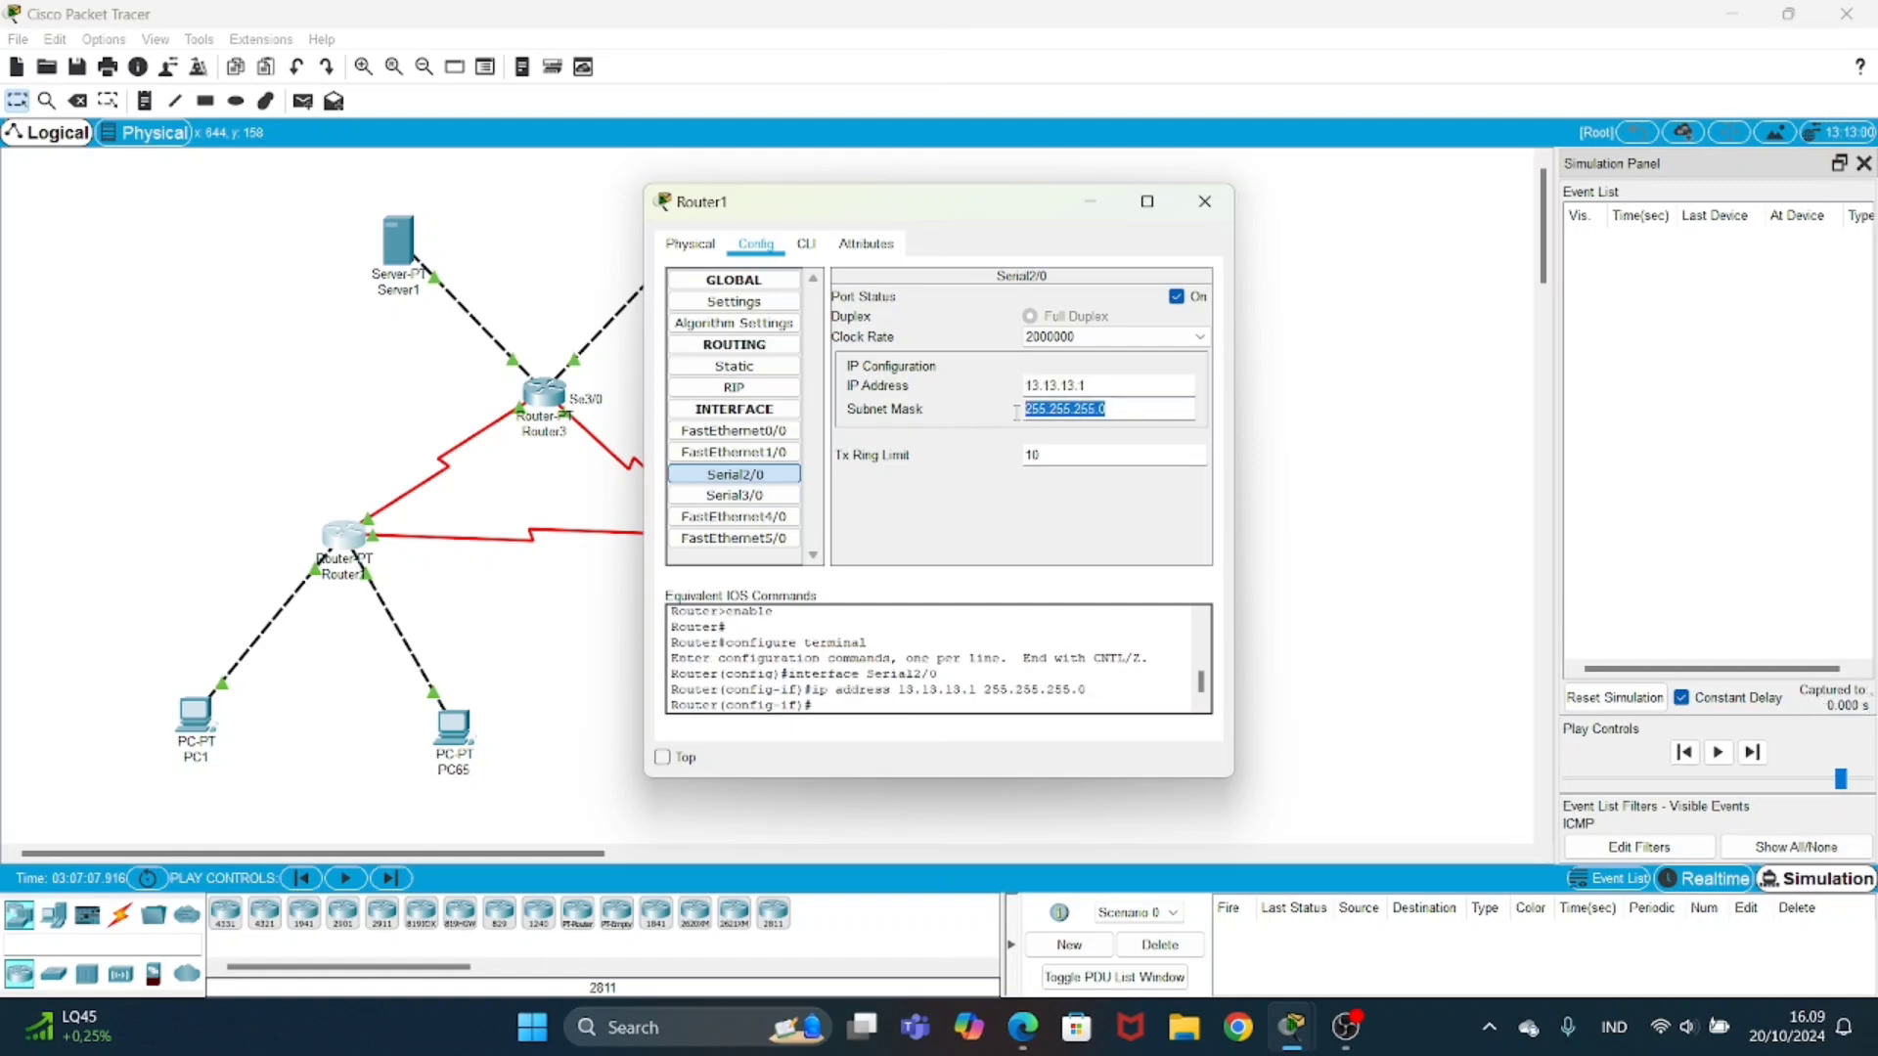
pyautogui.click(769, 498)
pyautogui.moveTo(1095, 383); pyautogui.dragTo(1009, 382)
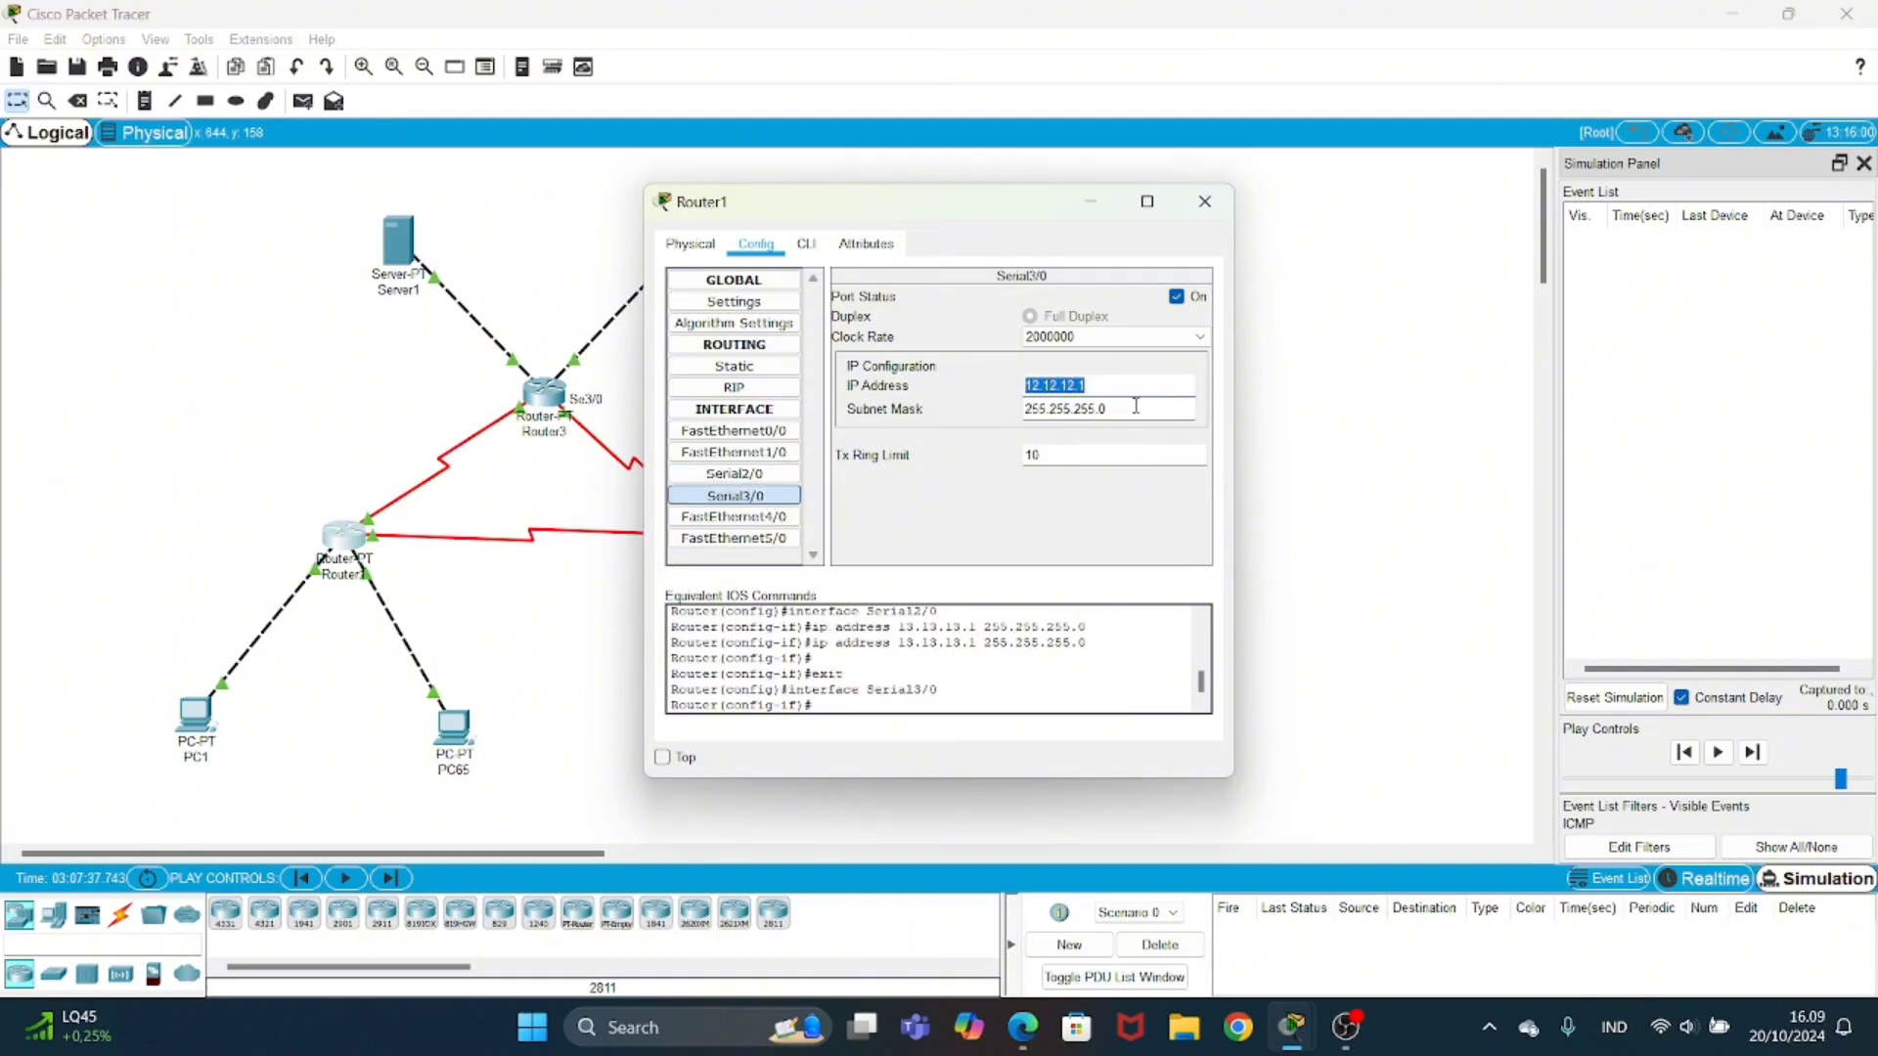
pyautogui.moveTo(1136, 405); pyautogui.dragTo(1024, 394)
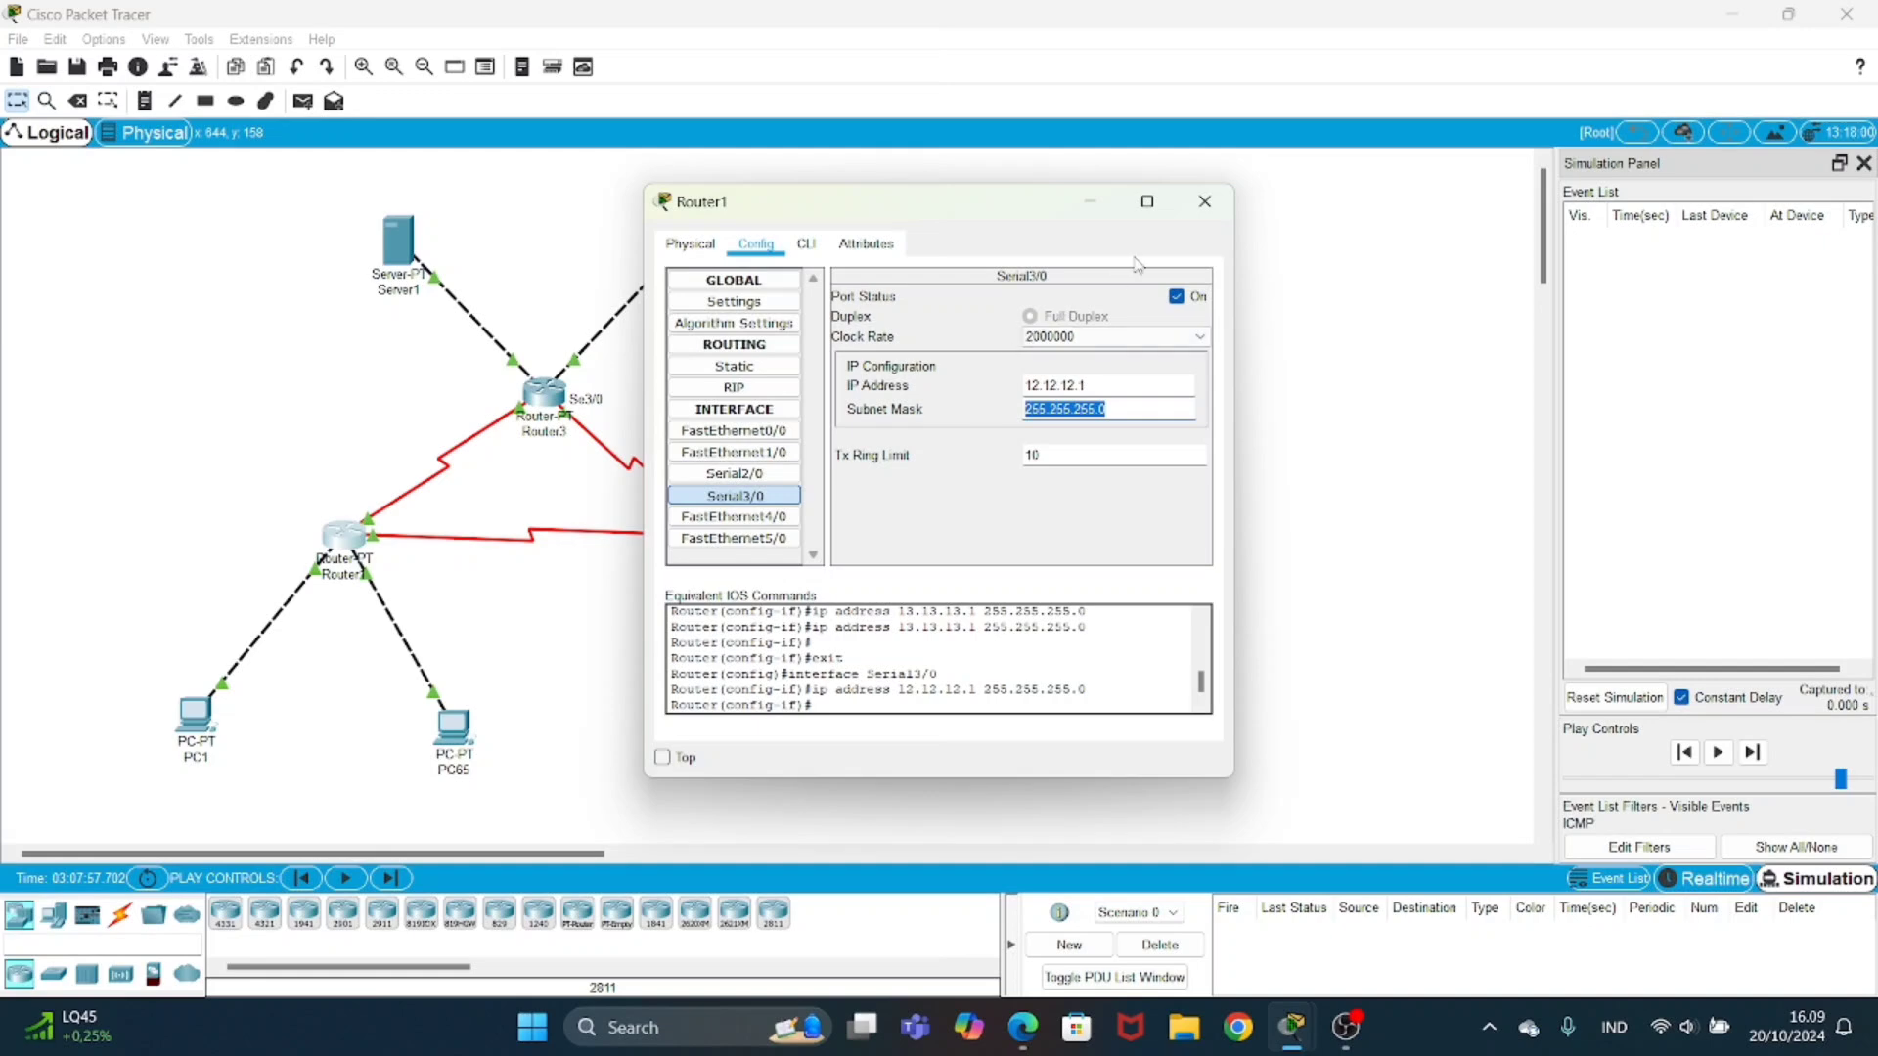
pyautogui.click(1206, 186)
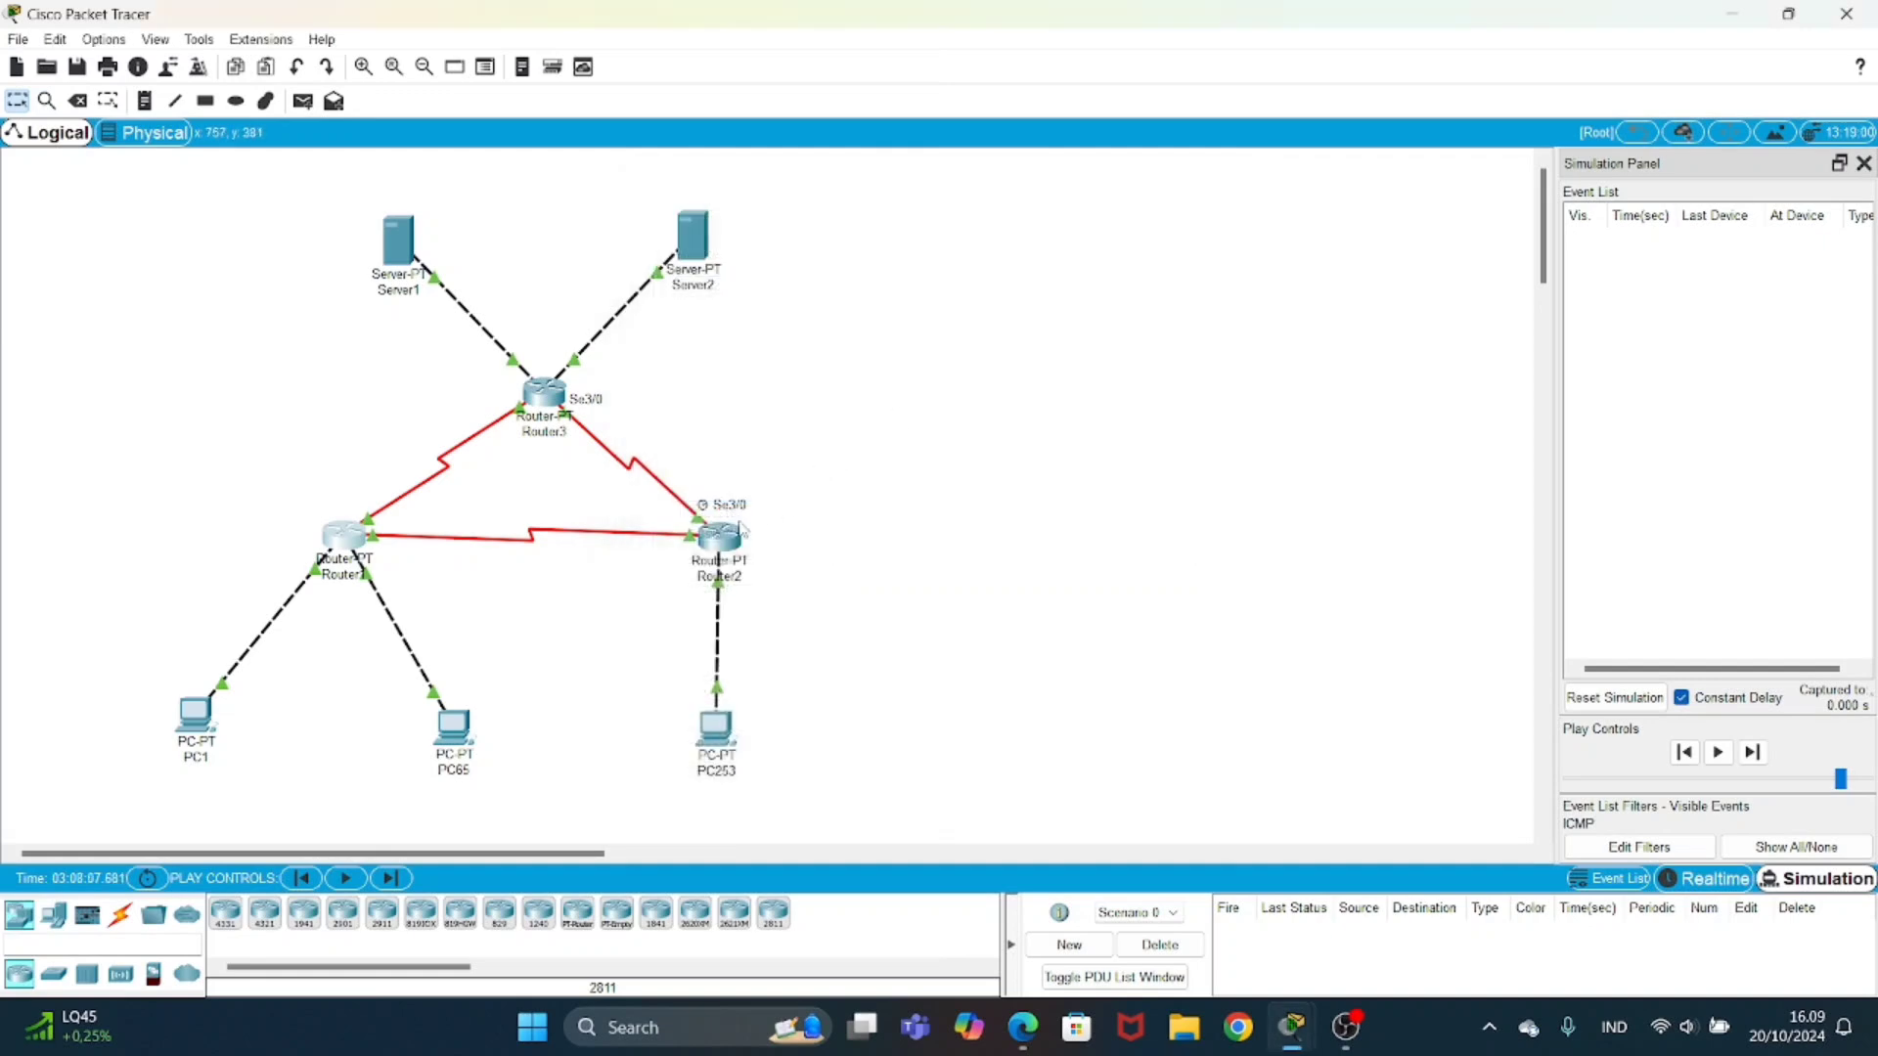
# - Review the IP addresses and subnet masks on Router2's Serial2/0 and Serial3/0 interfaces
pyautogui.click(726, 533)
pyautogui.click(759, 256)
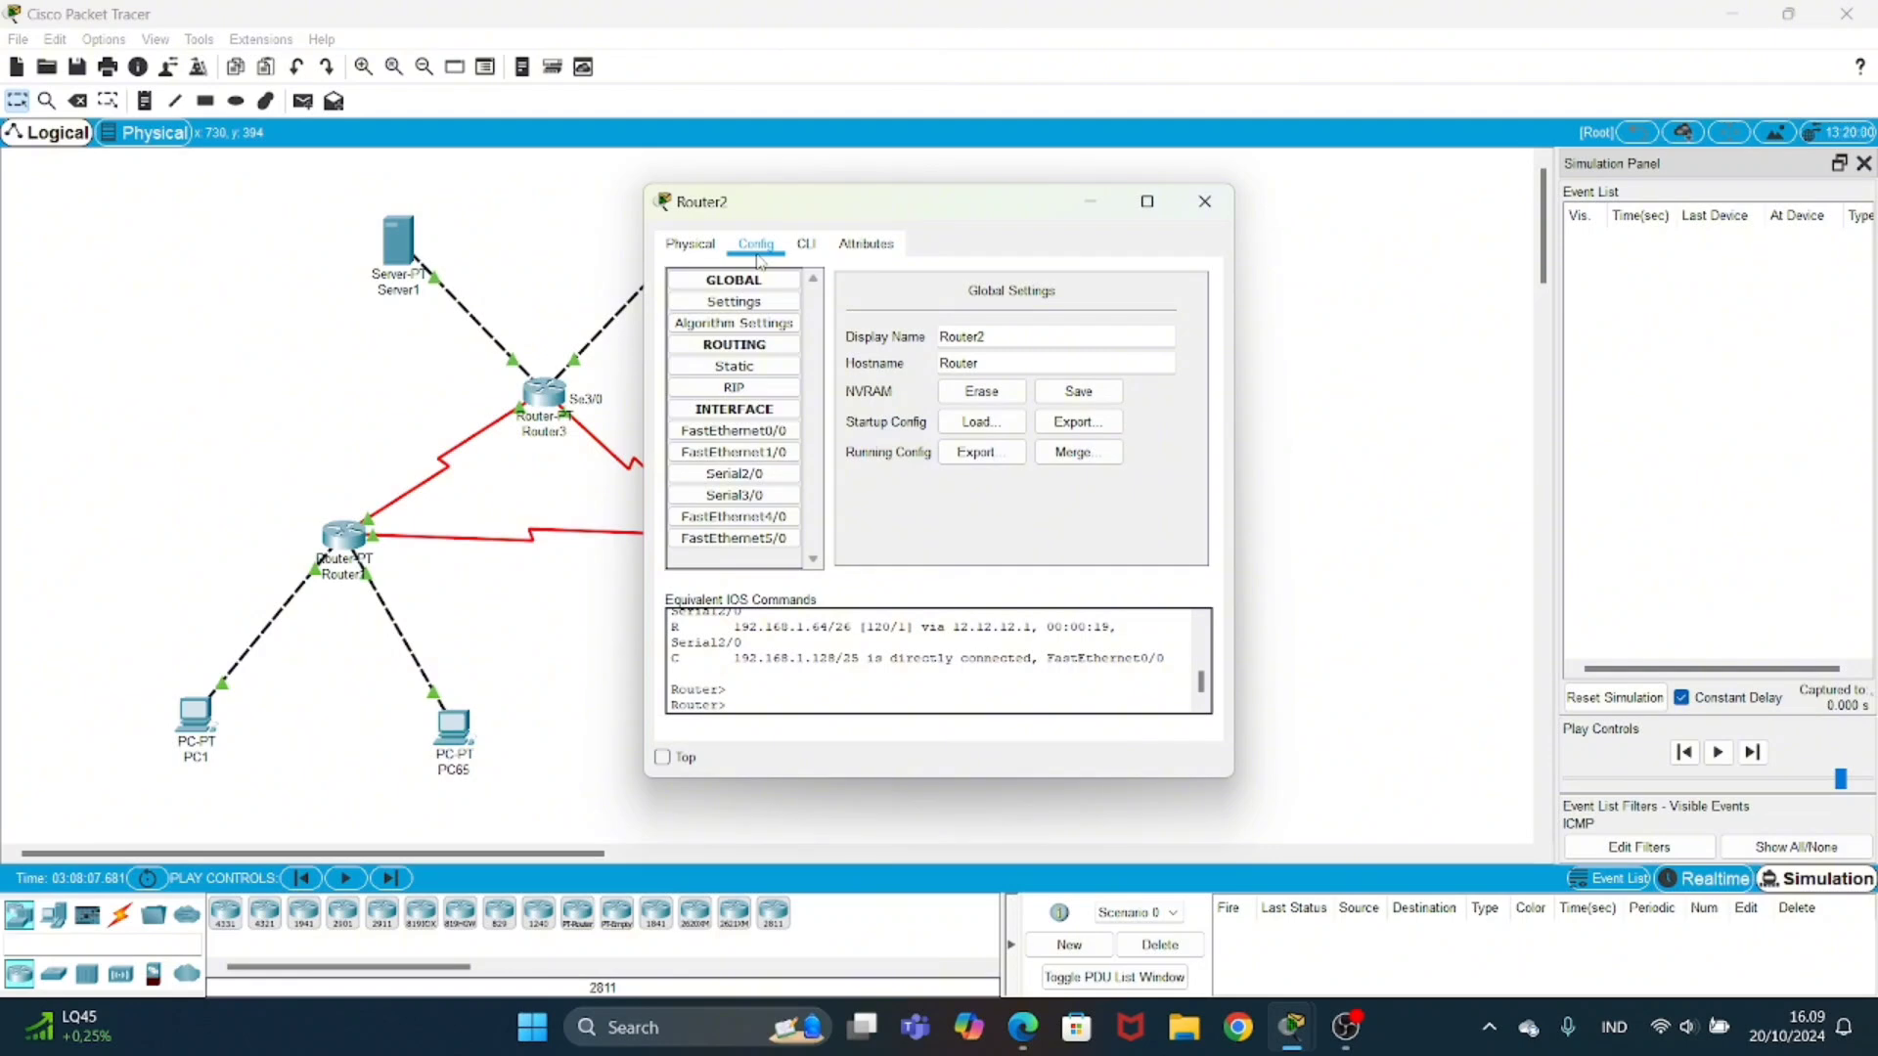
pyautogui.click(734, 474)
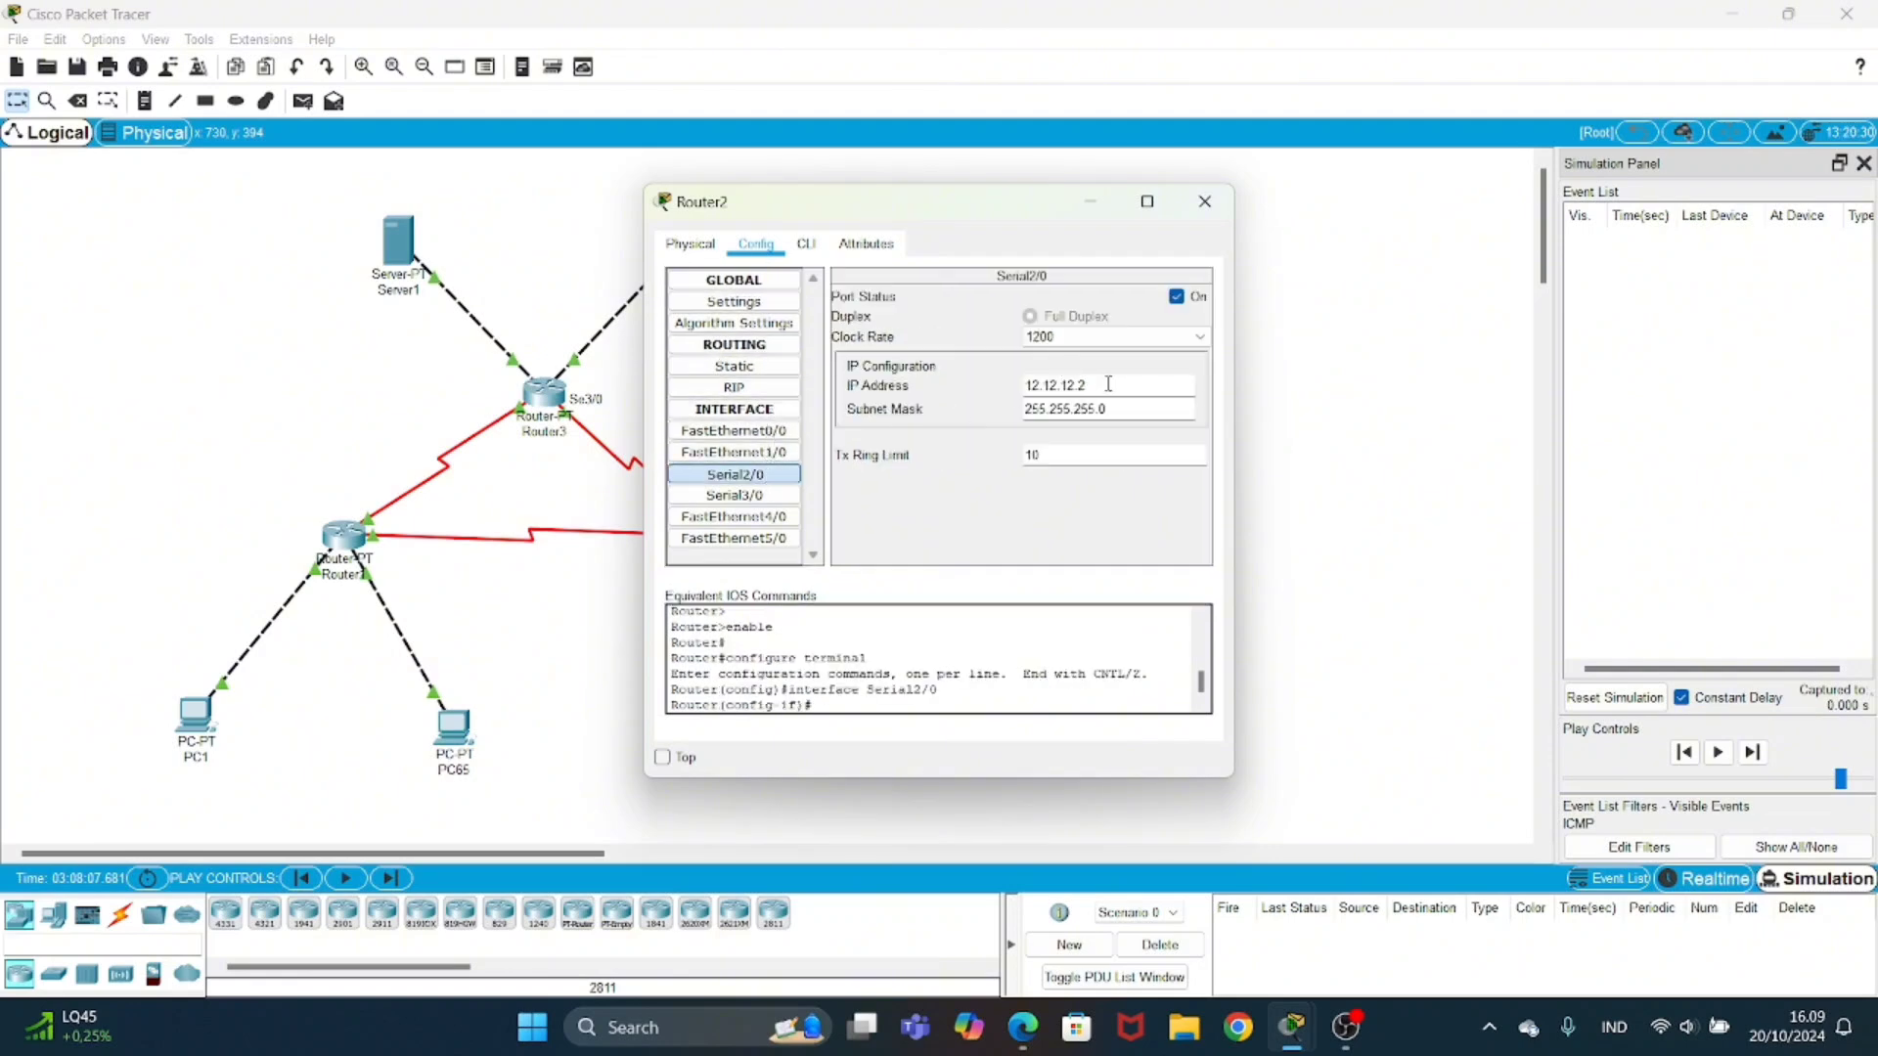
pyautogui.moveTo(1097, 387); pyautogui.dragTo(995, 384)
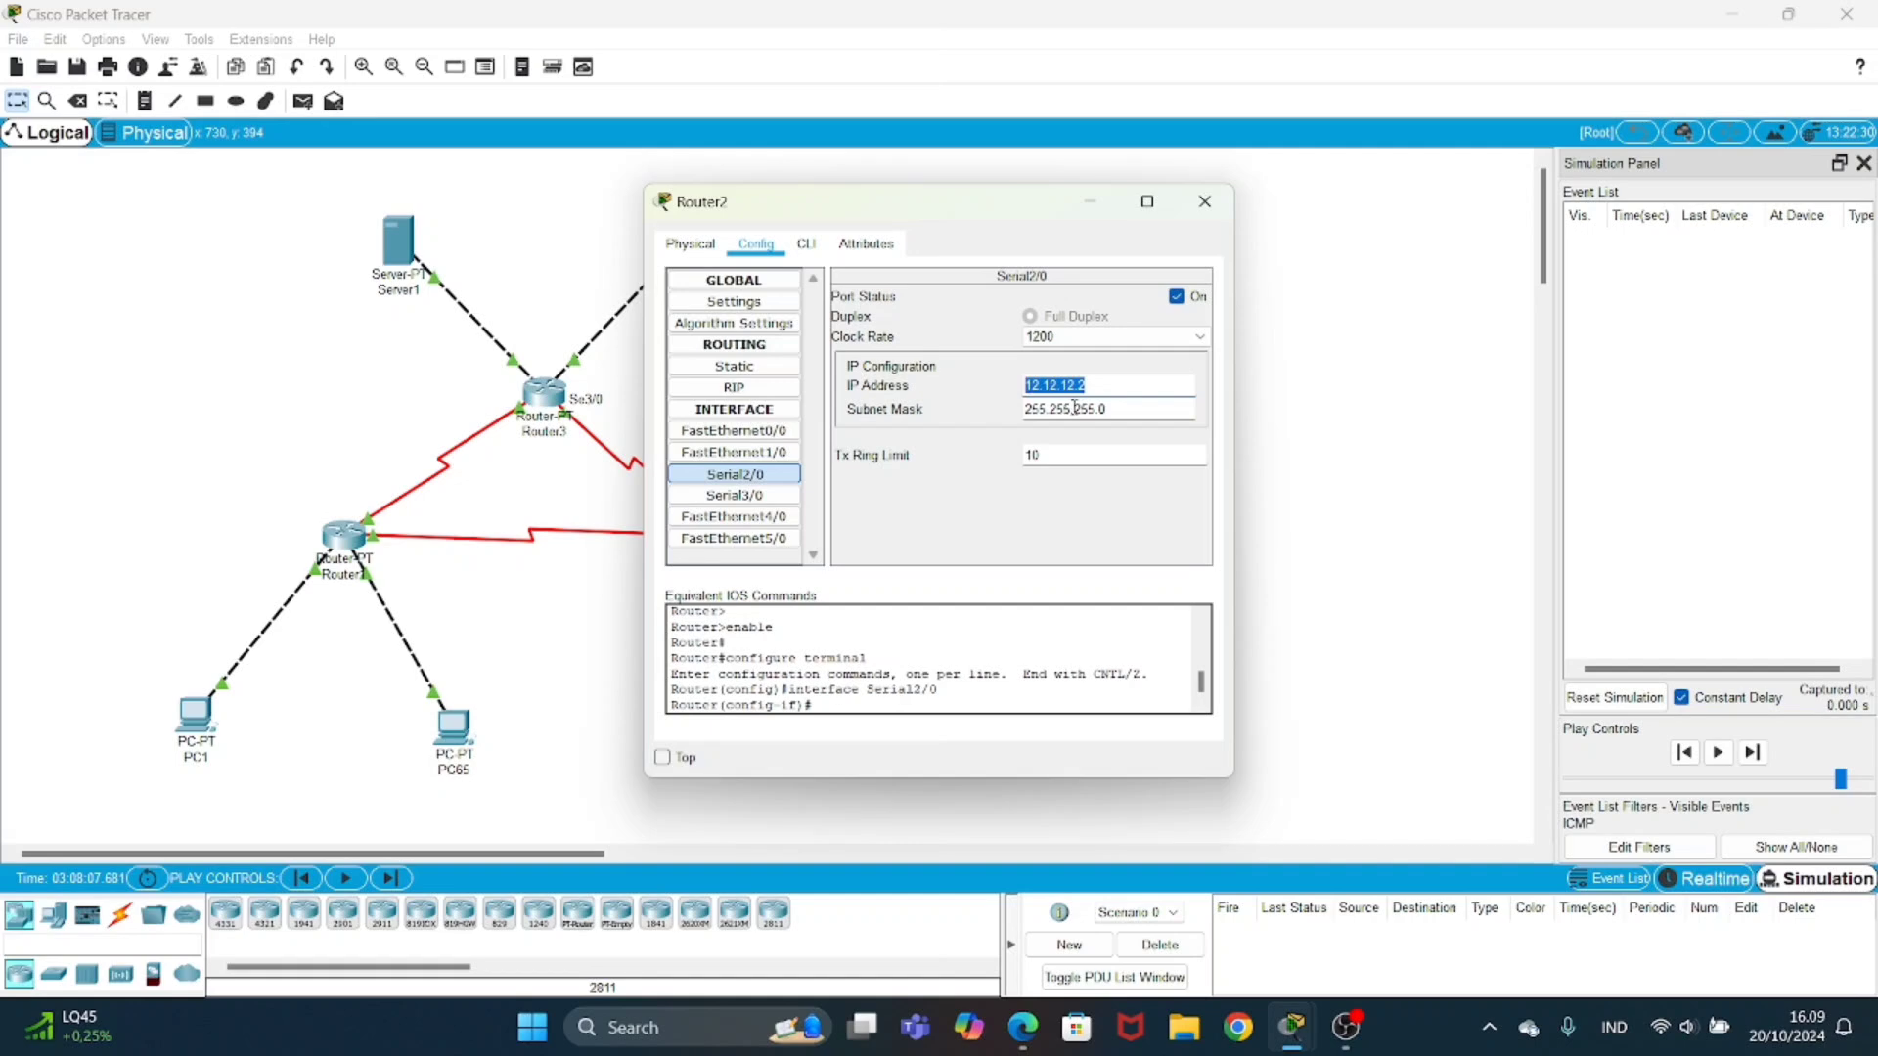
pyautogui.moveTo(1122, 415); pyautogui.dragTo(986, 417)
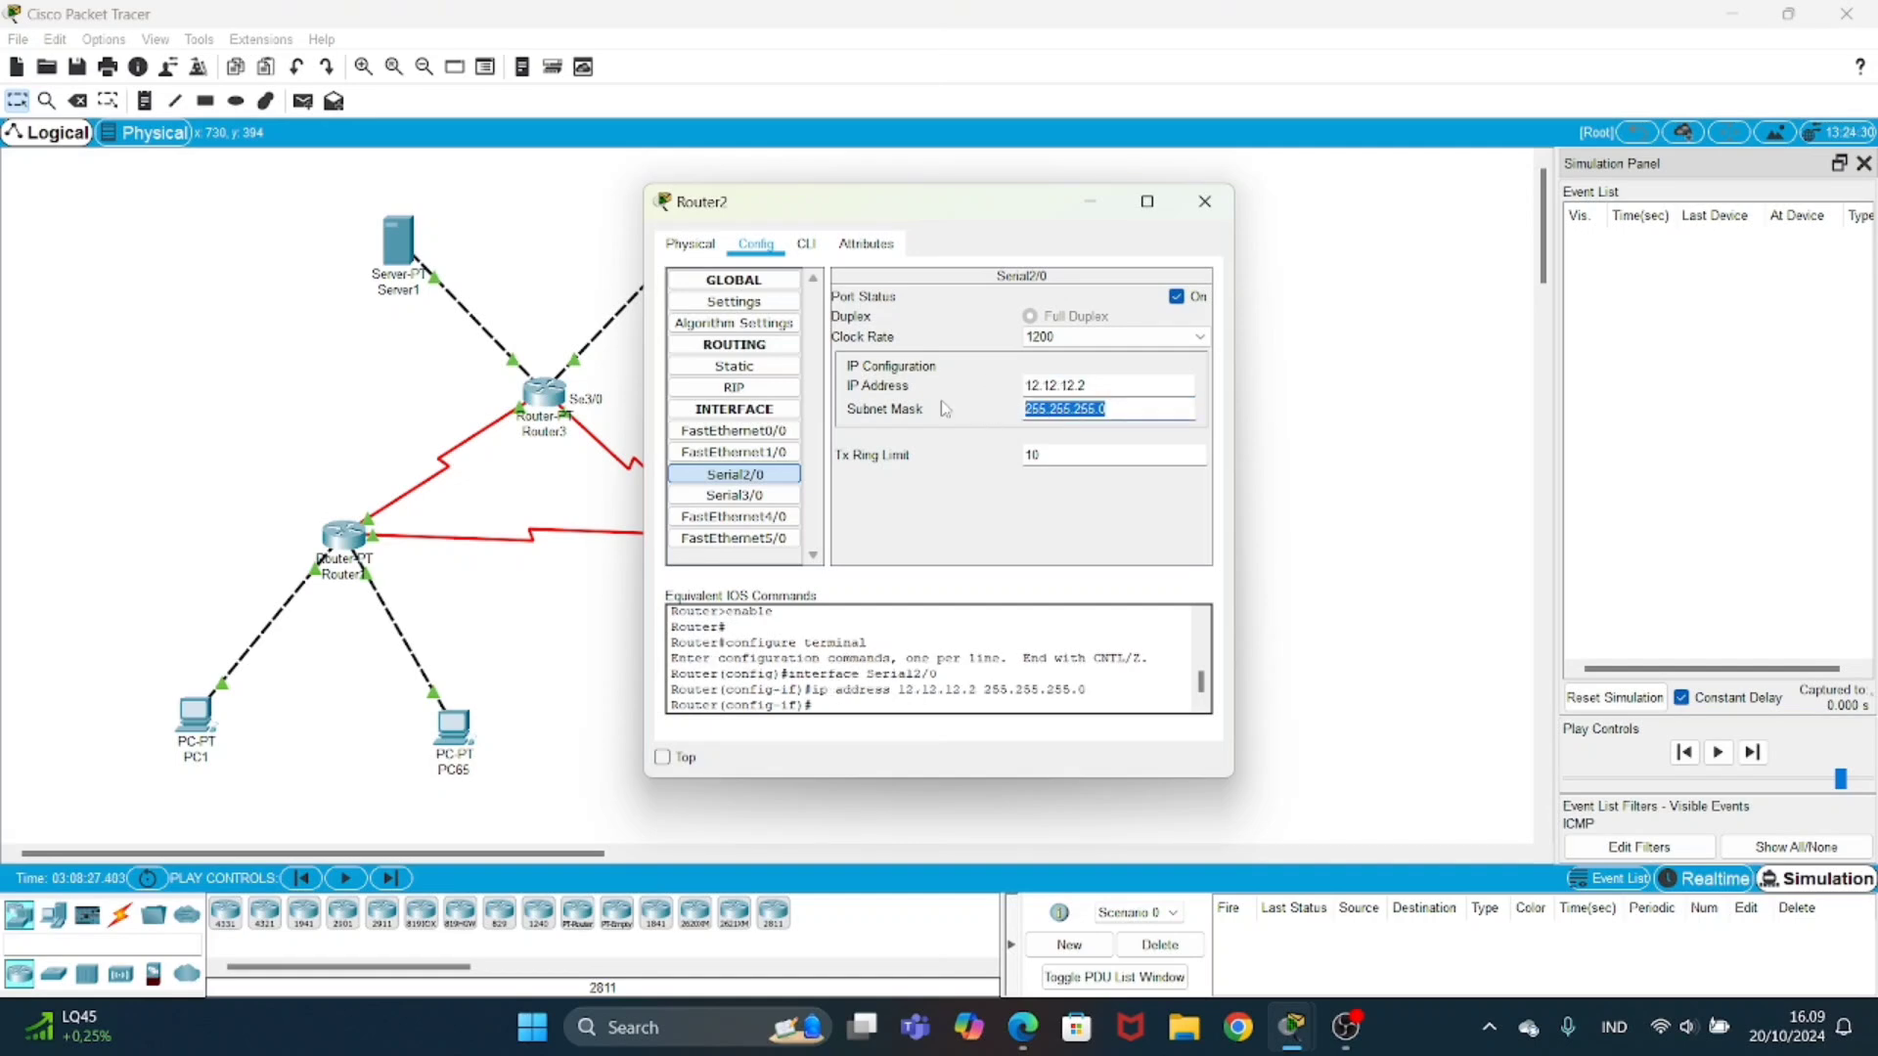
pyautogui.click(747, 496)
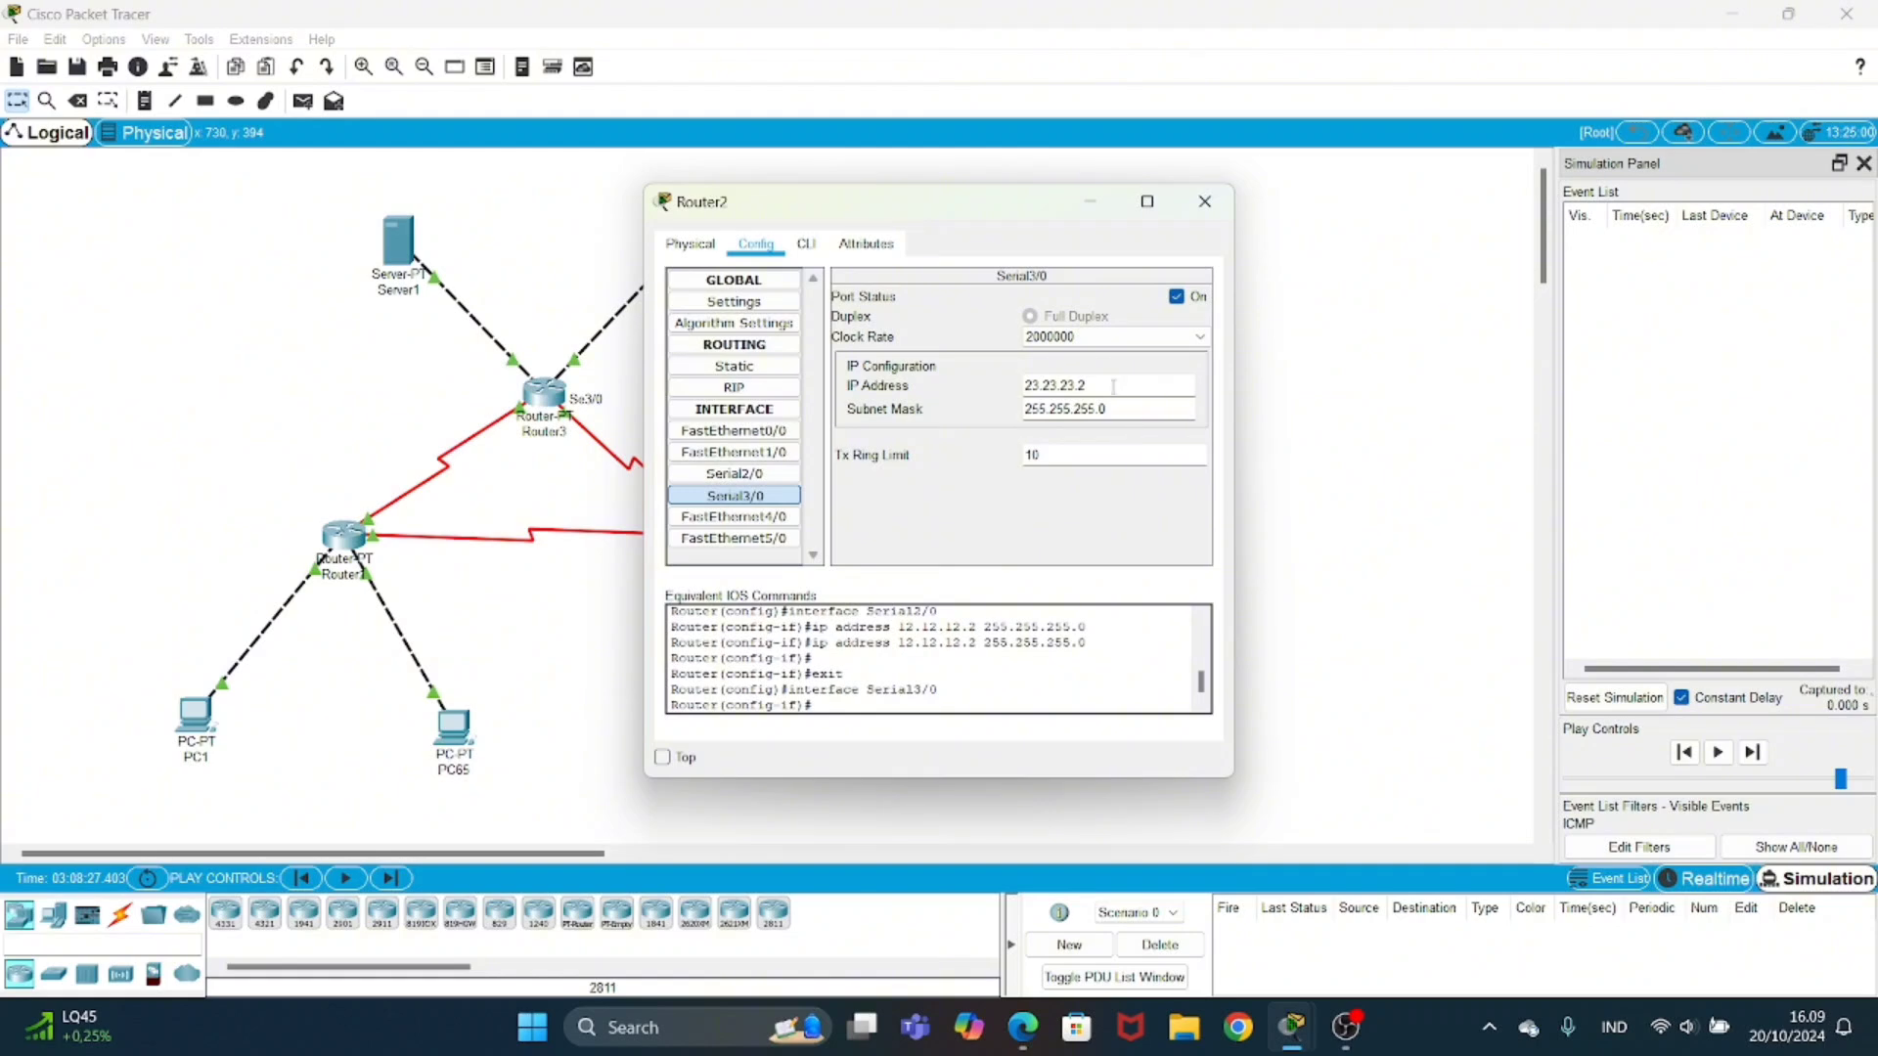
pyautogui.moveTo(1114, 387); pyautogui.dragTo(947, 390)
pyautogui.moveTo(1125, 406); pyautogui.dragTo(944, 421)
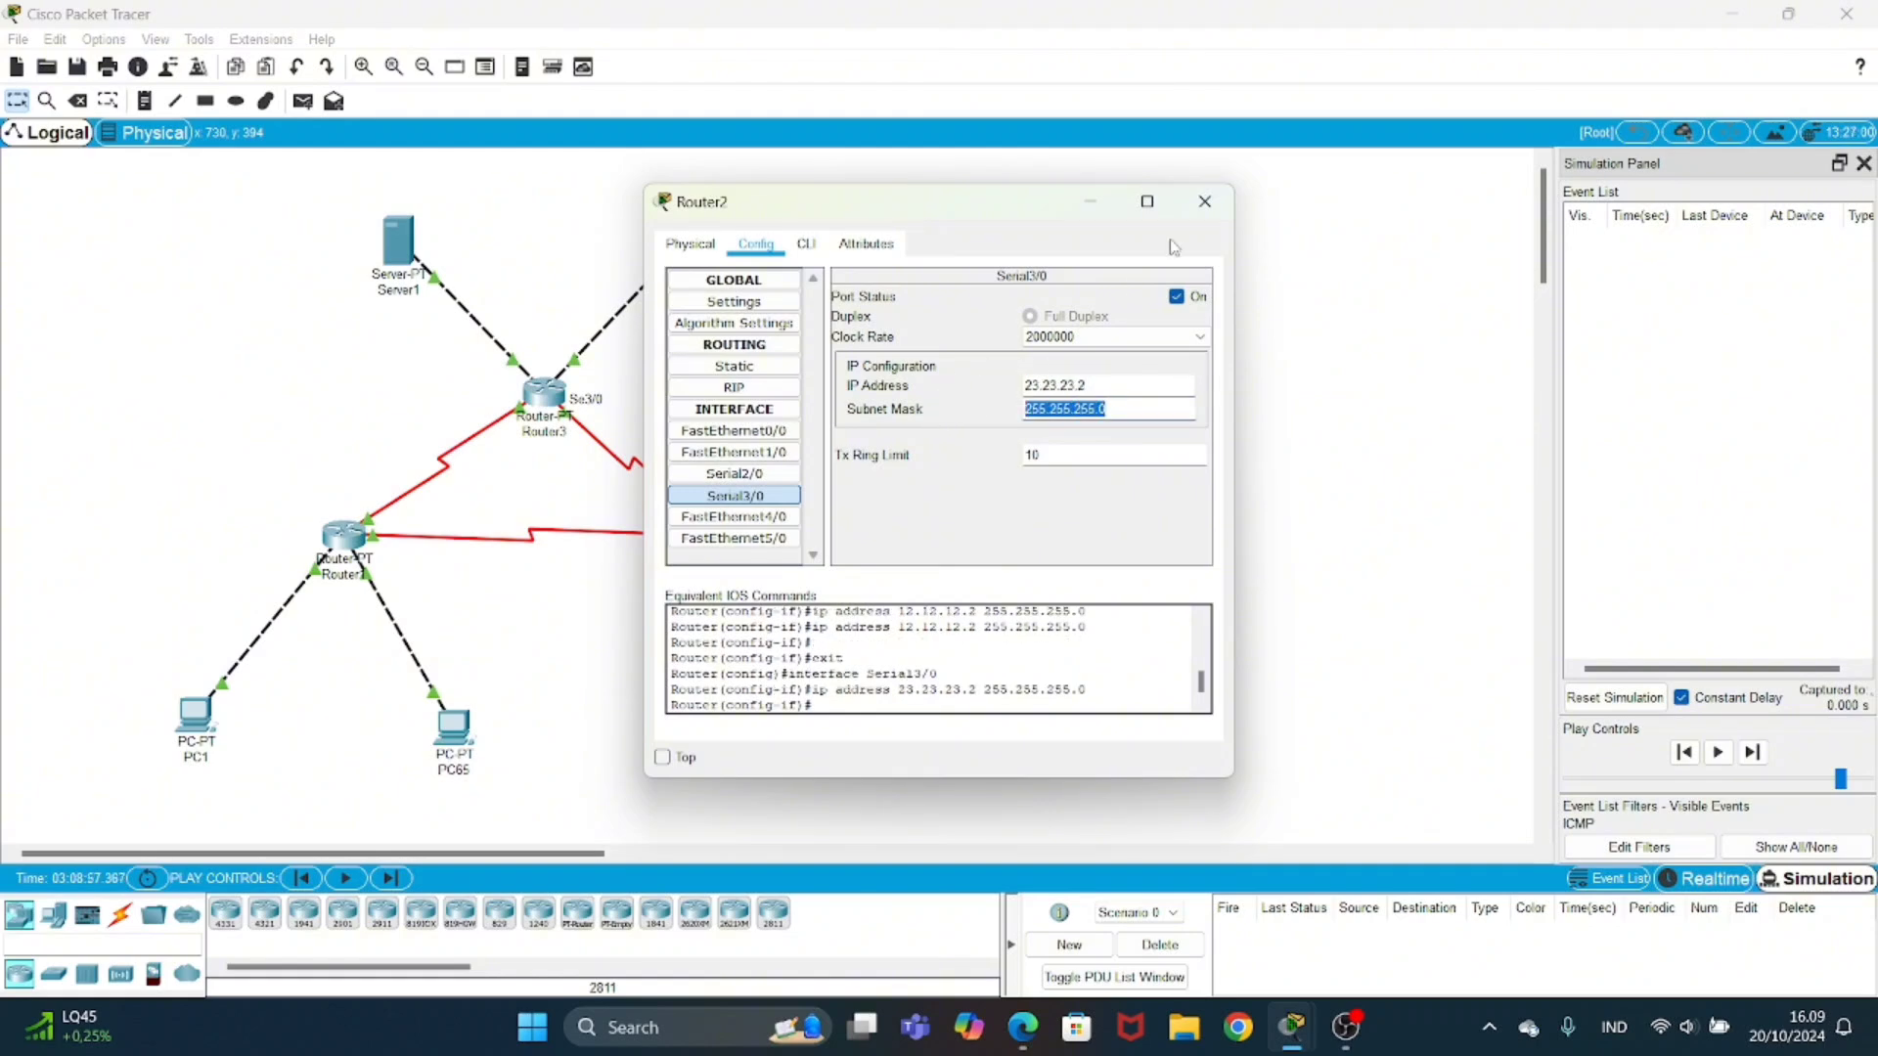
pyautogui.click(1205, 202)
# - Check the IP addresses and subnet masks assigned to Router3's Serial2/0 and Serial3/0 interfaces
pyautogui.click(547, 396)
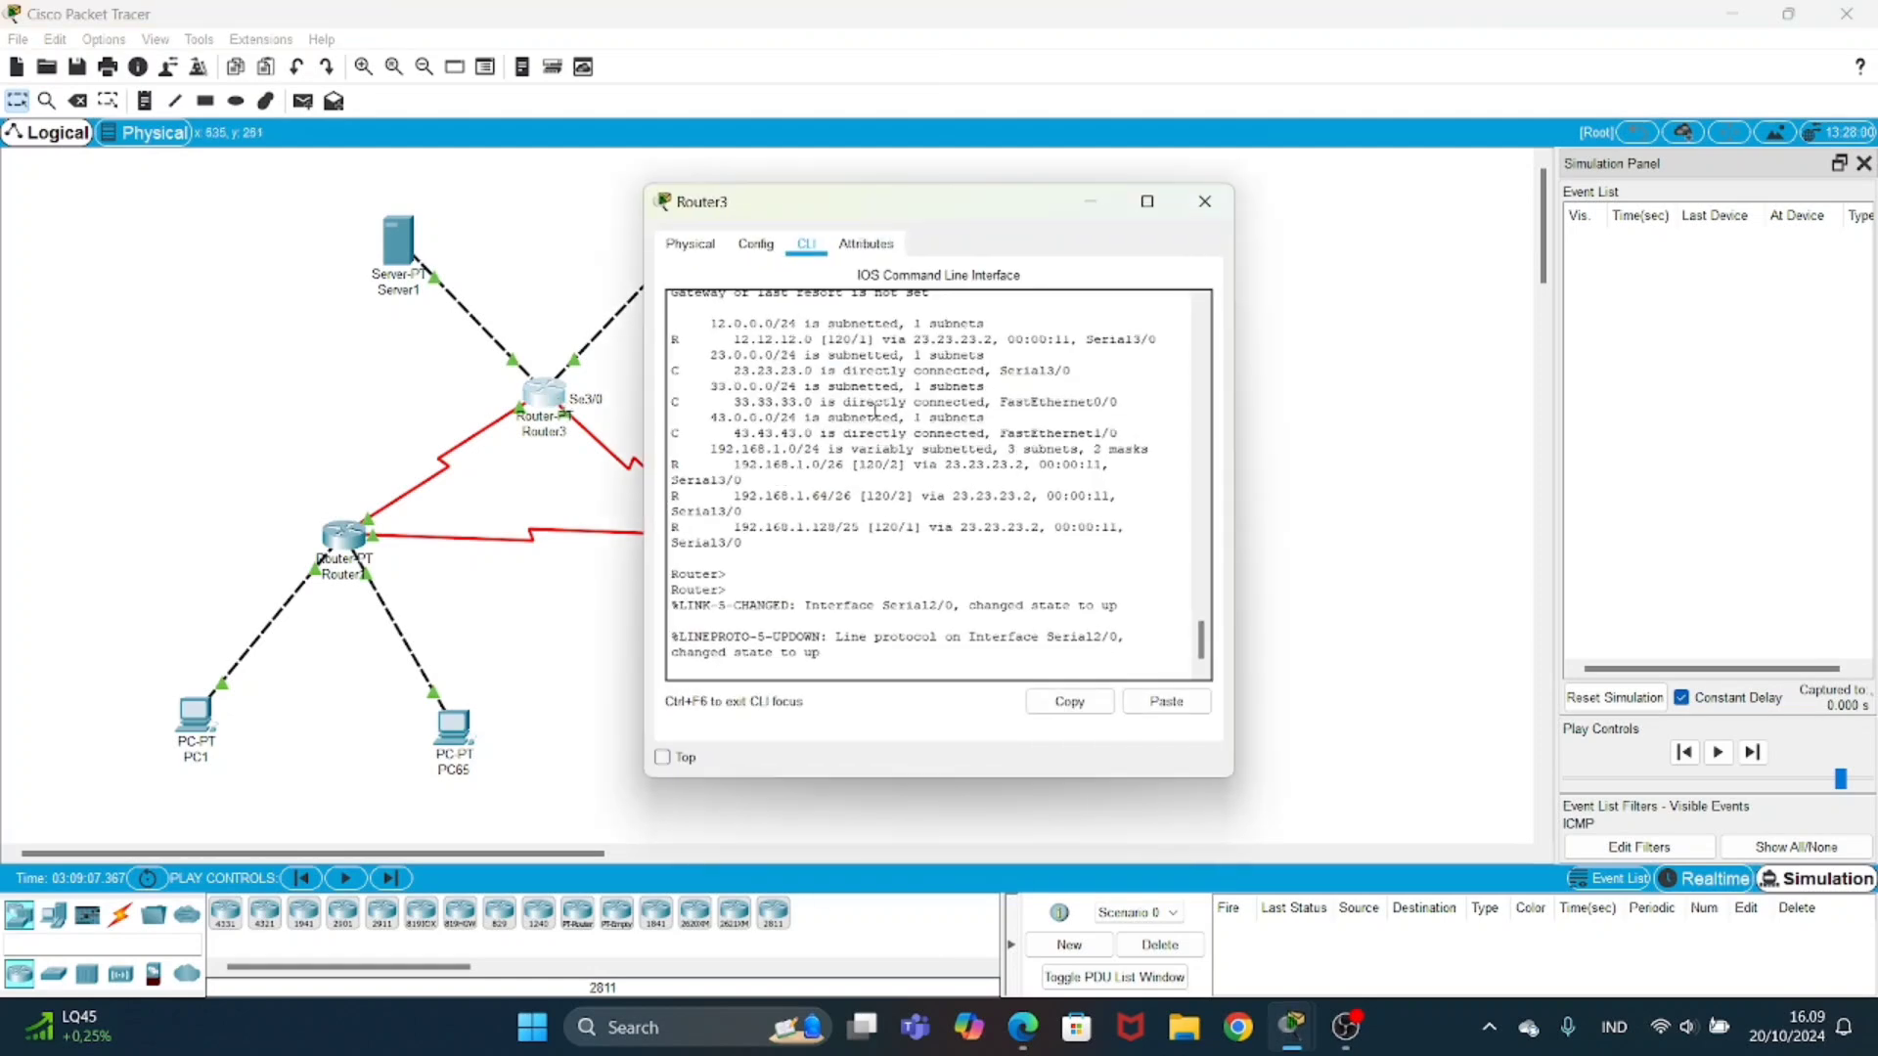
pyautogui.click(756, 244)
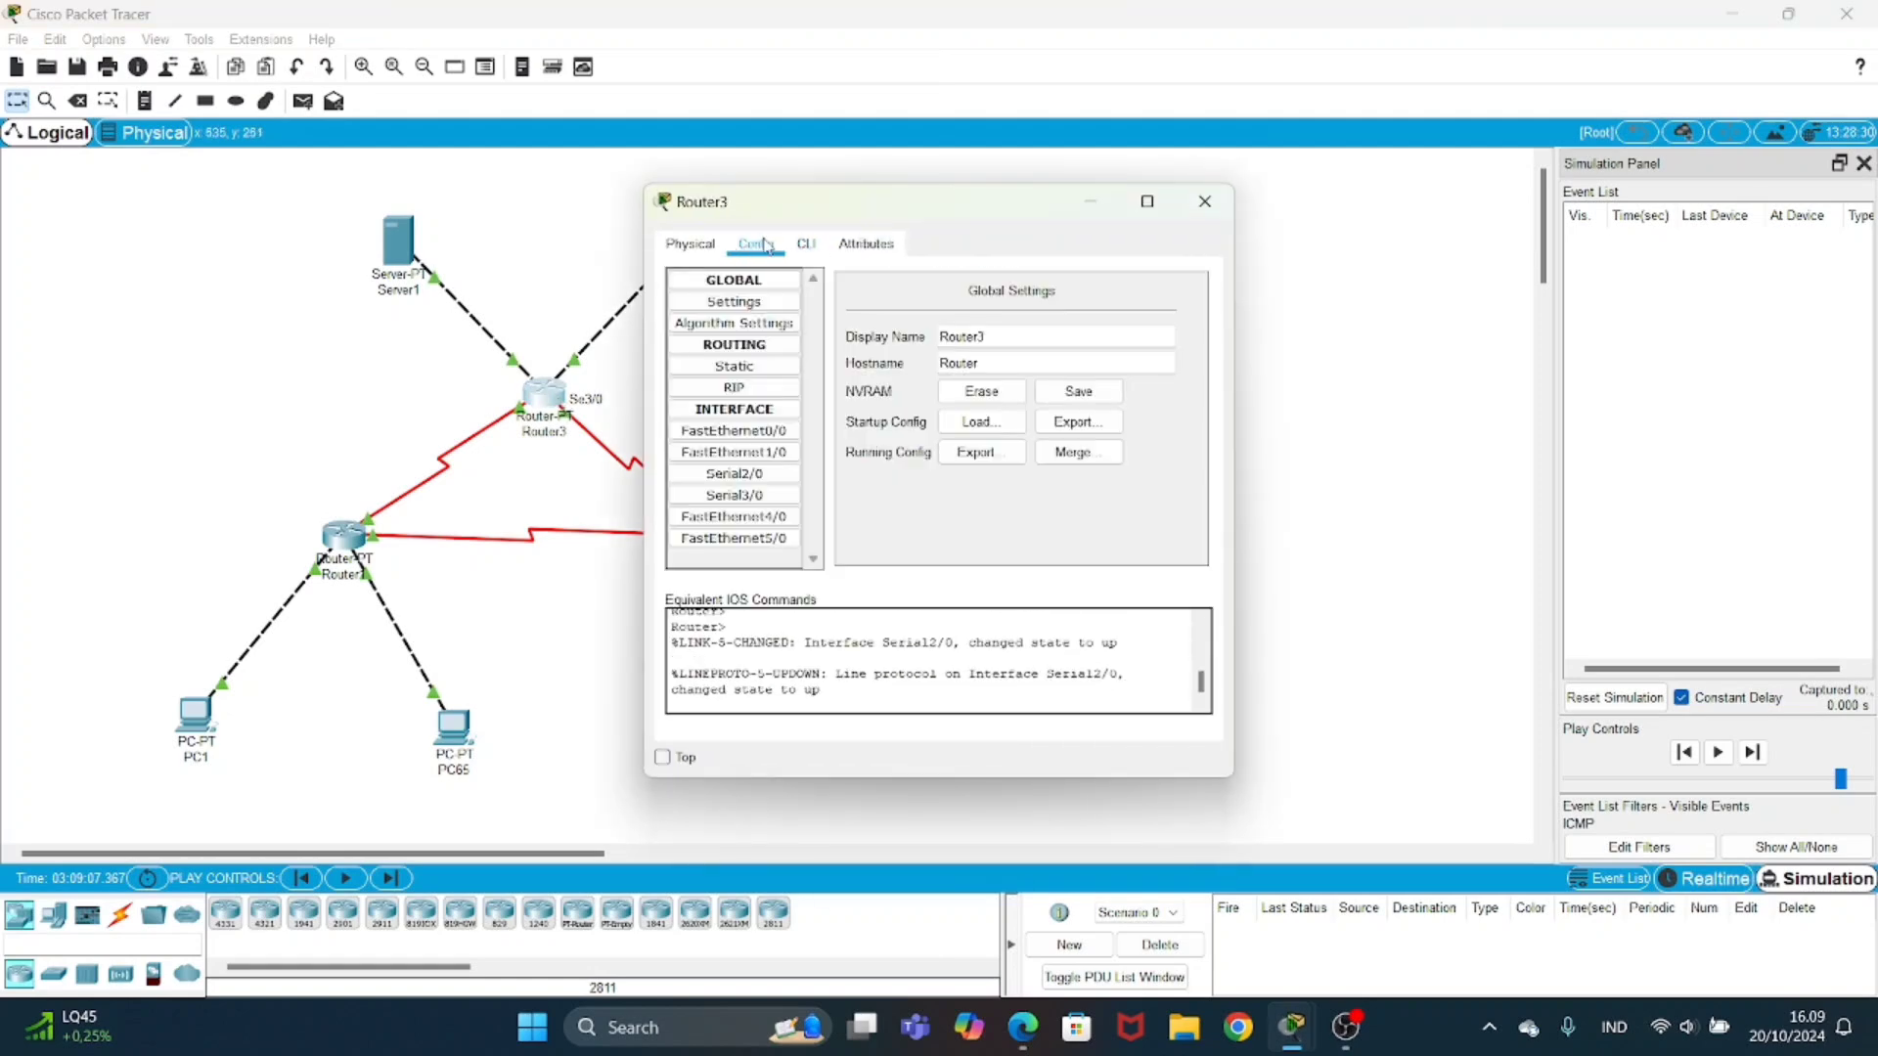
pyautogui.click(735, 475)
pyautogui.moveTo(1098, 389); pyautogui.dragTo(962, 396)
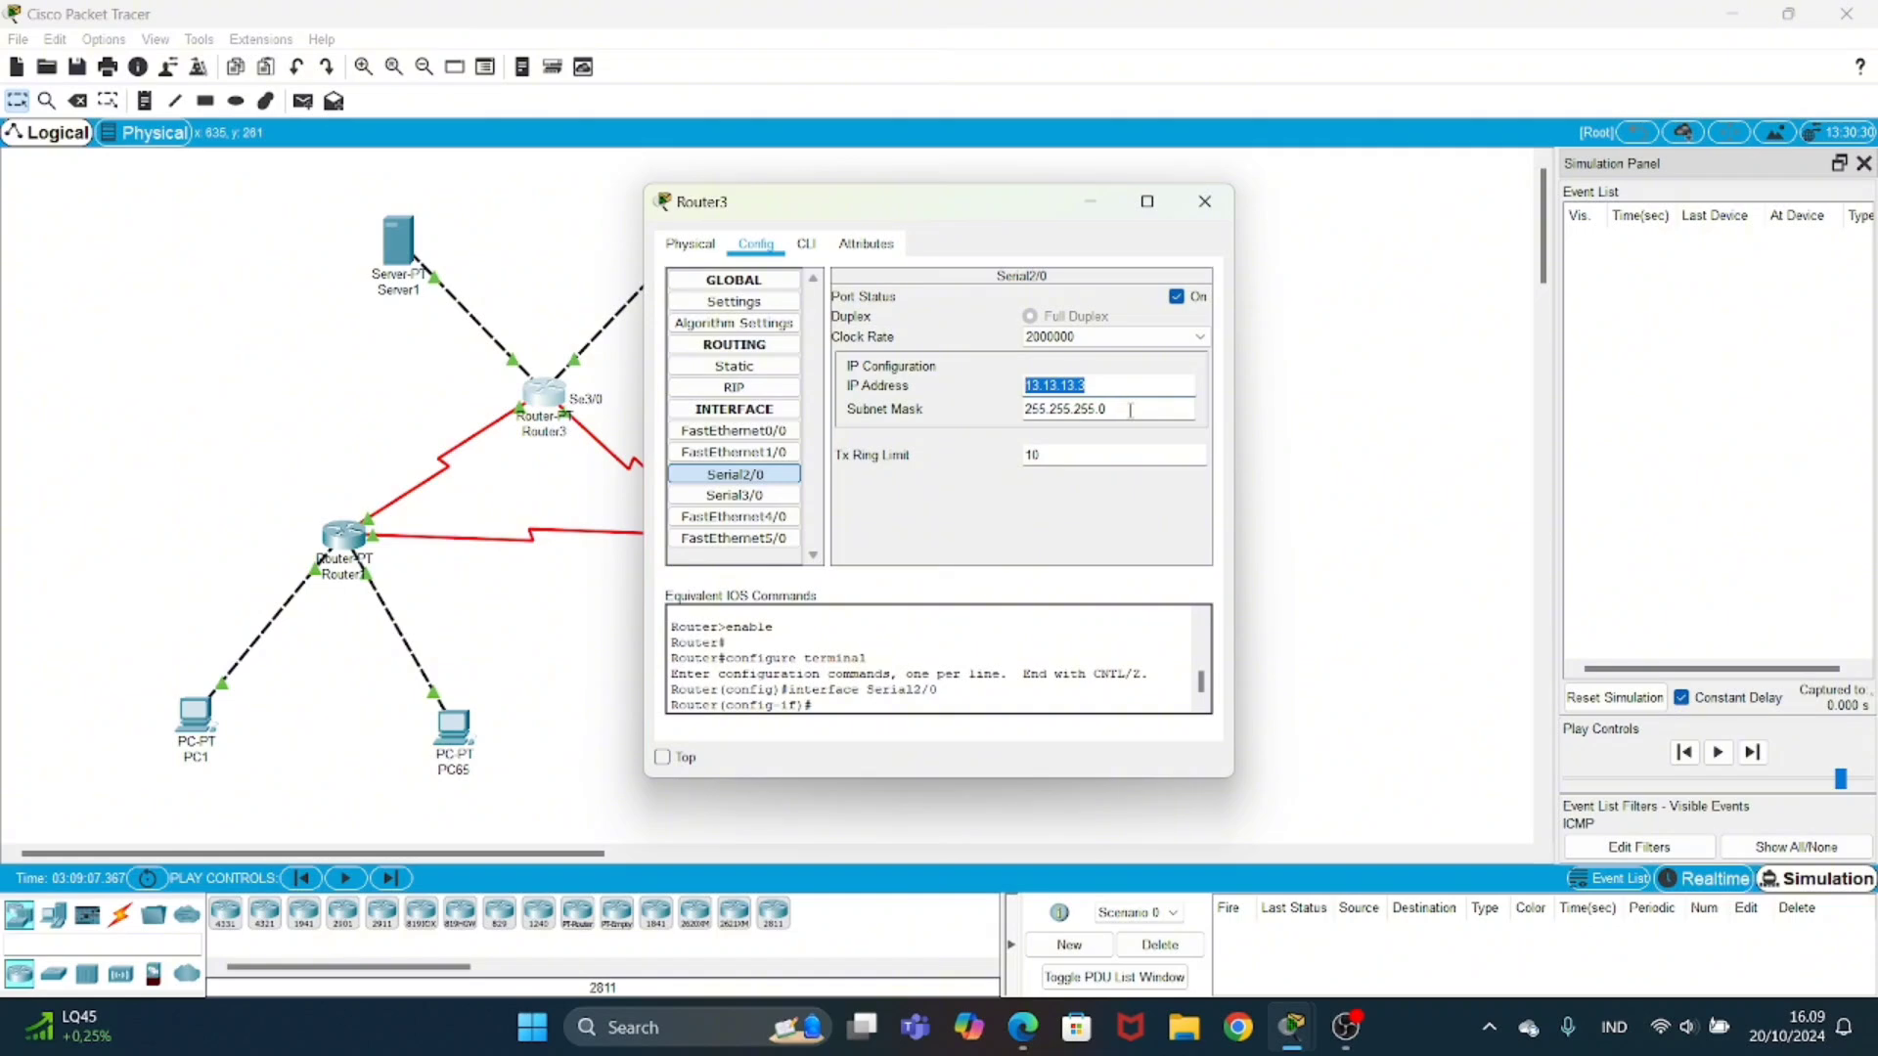
pyautogui.press('Tab')
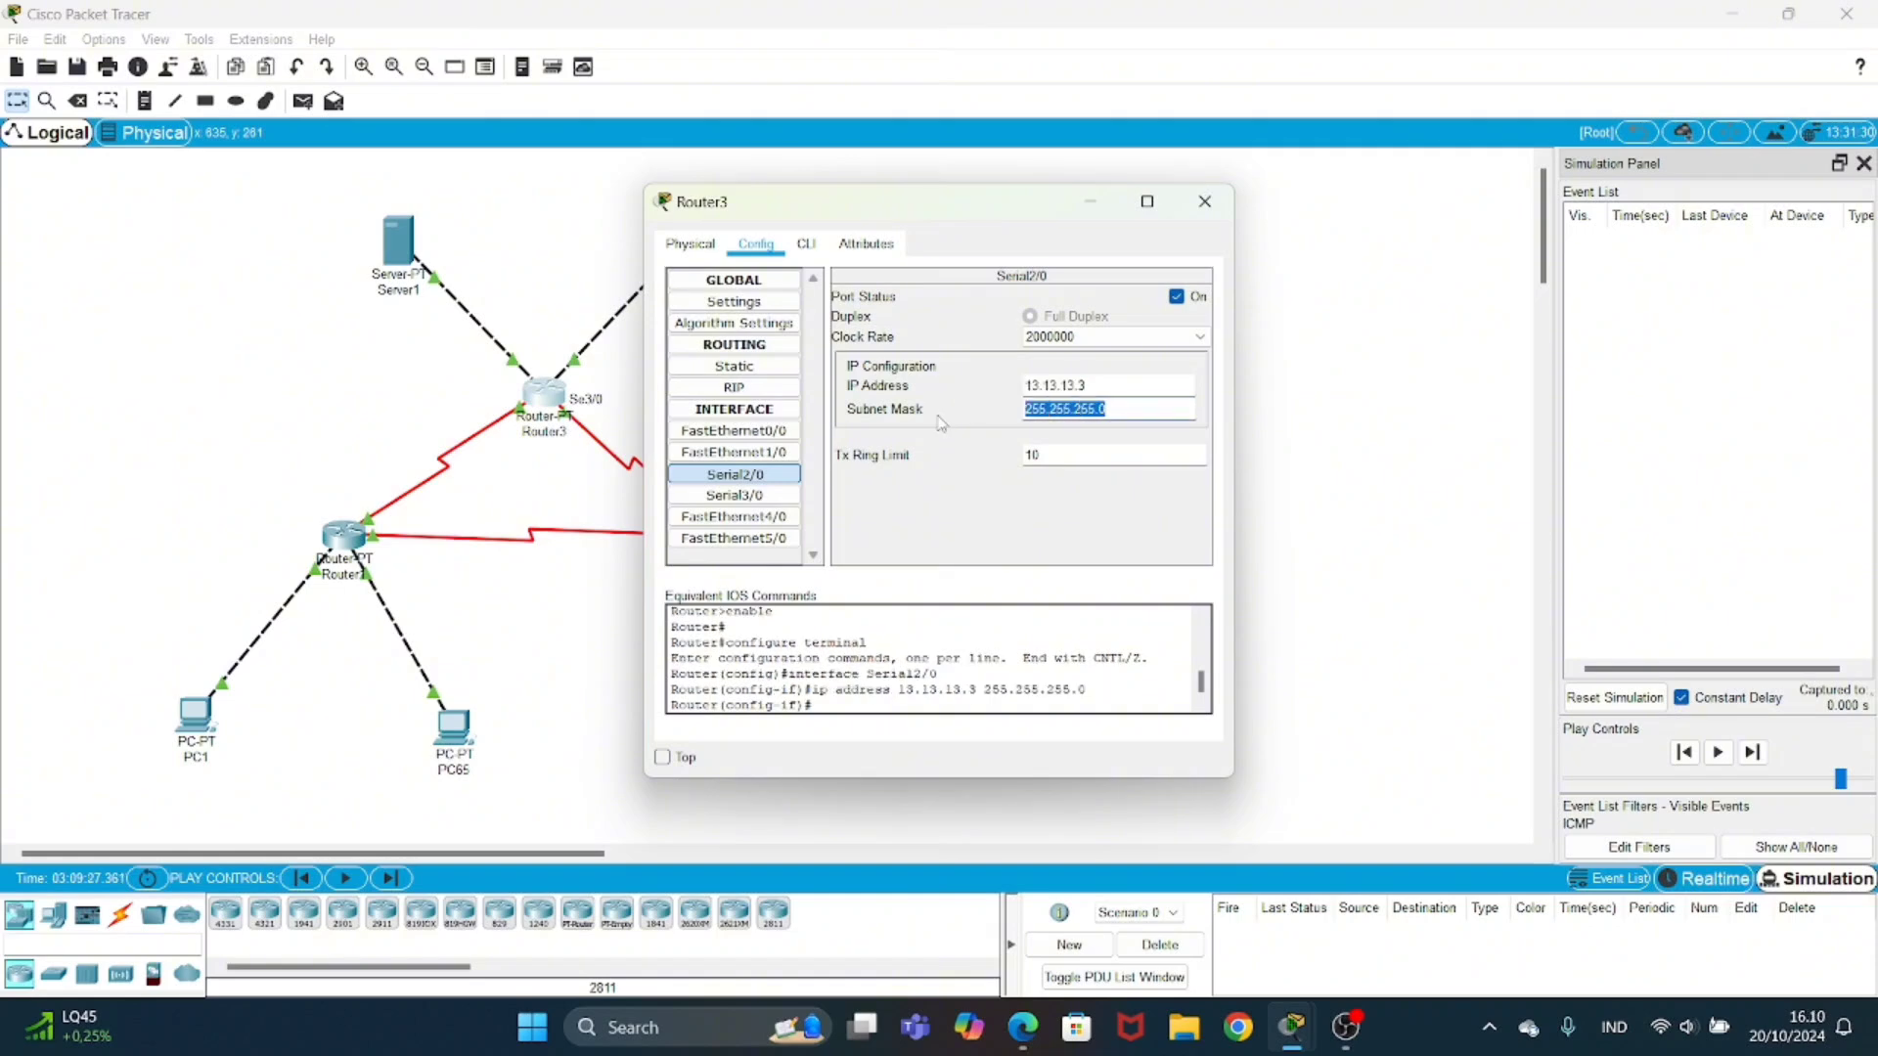
pyautogui.click(735, 495)
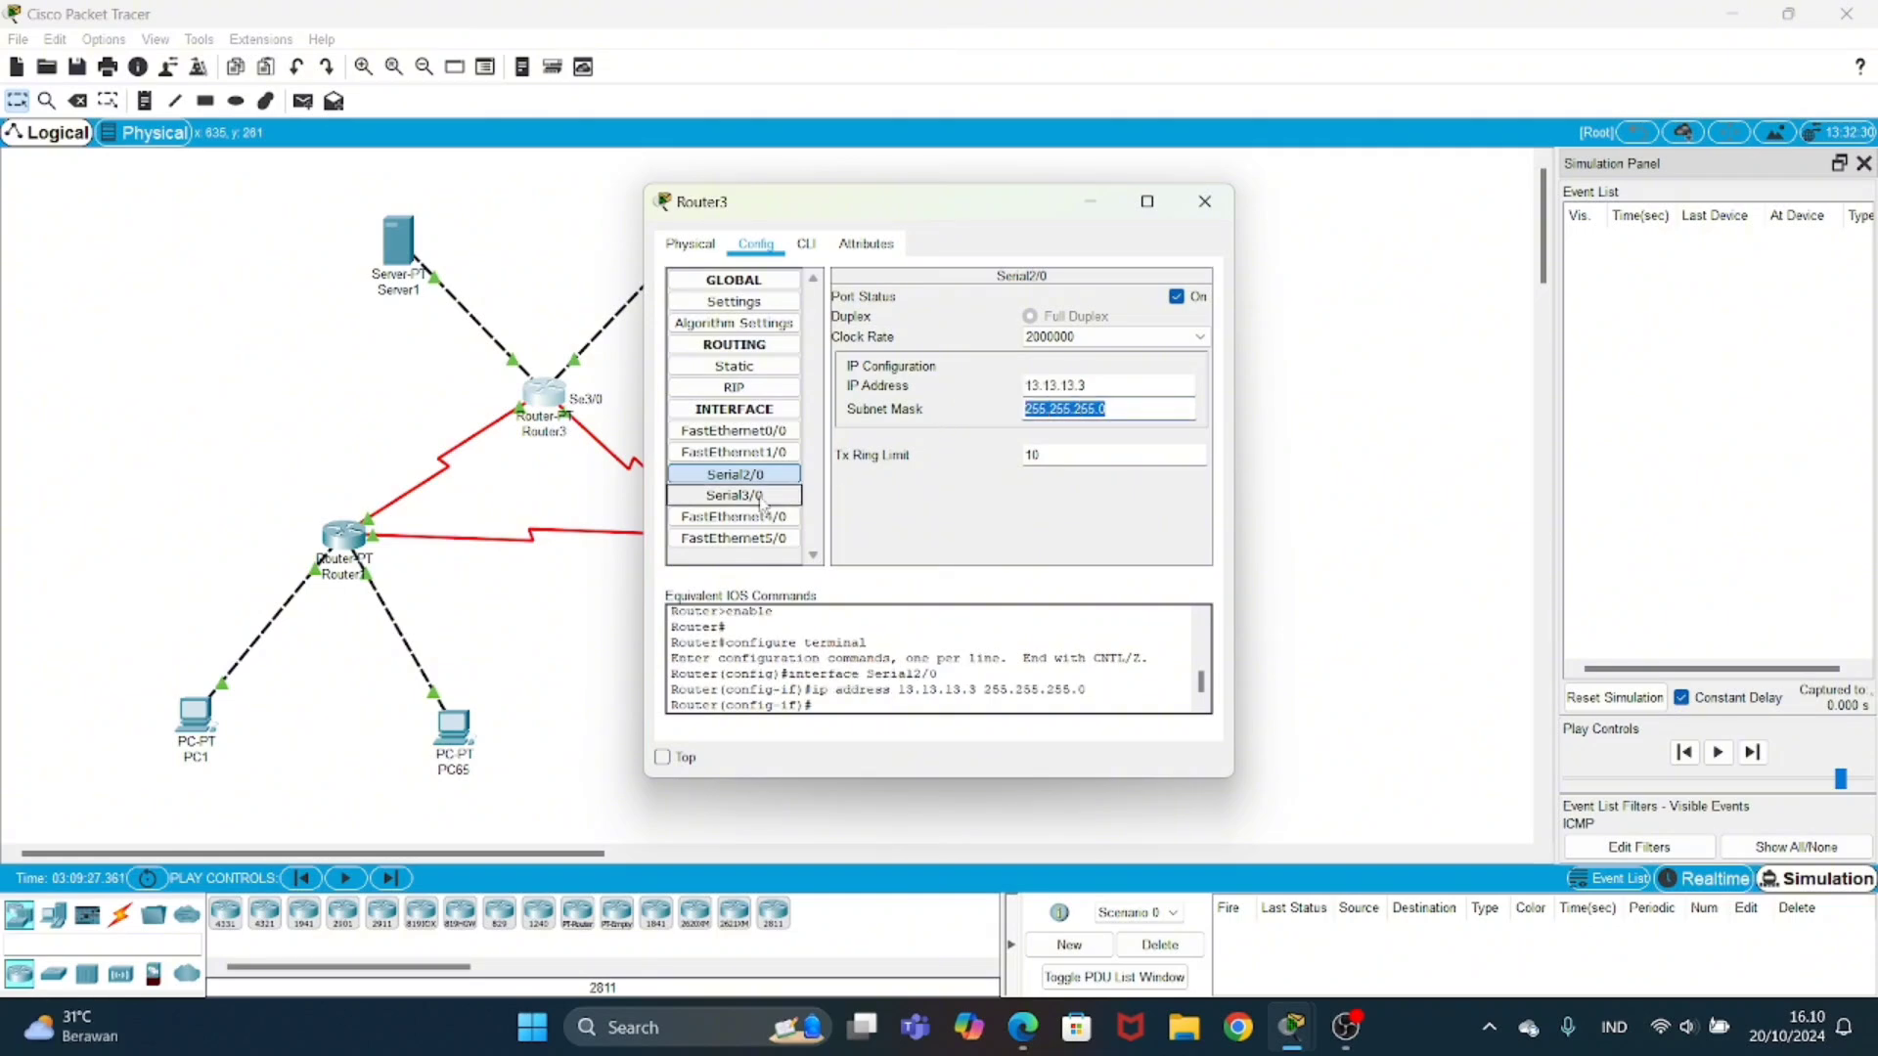
pyautogui.moveTo(1107, 382); pyautogui.dragTo(1004, 400)
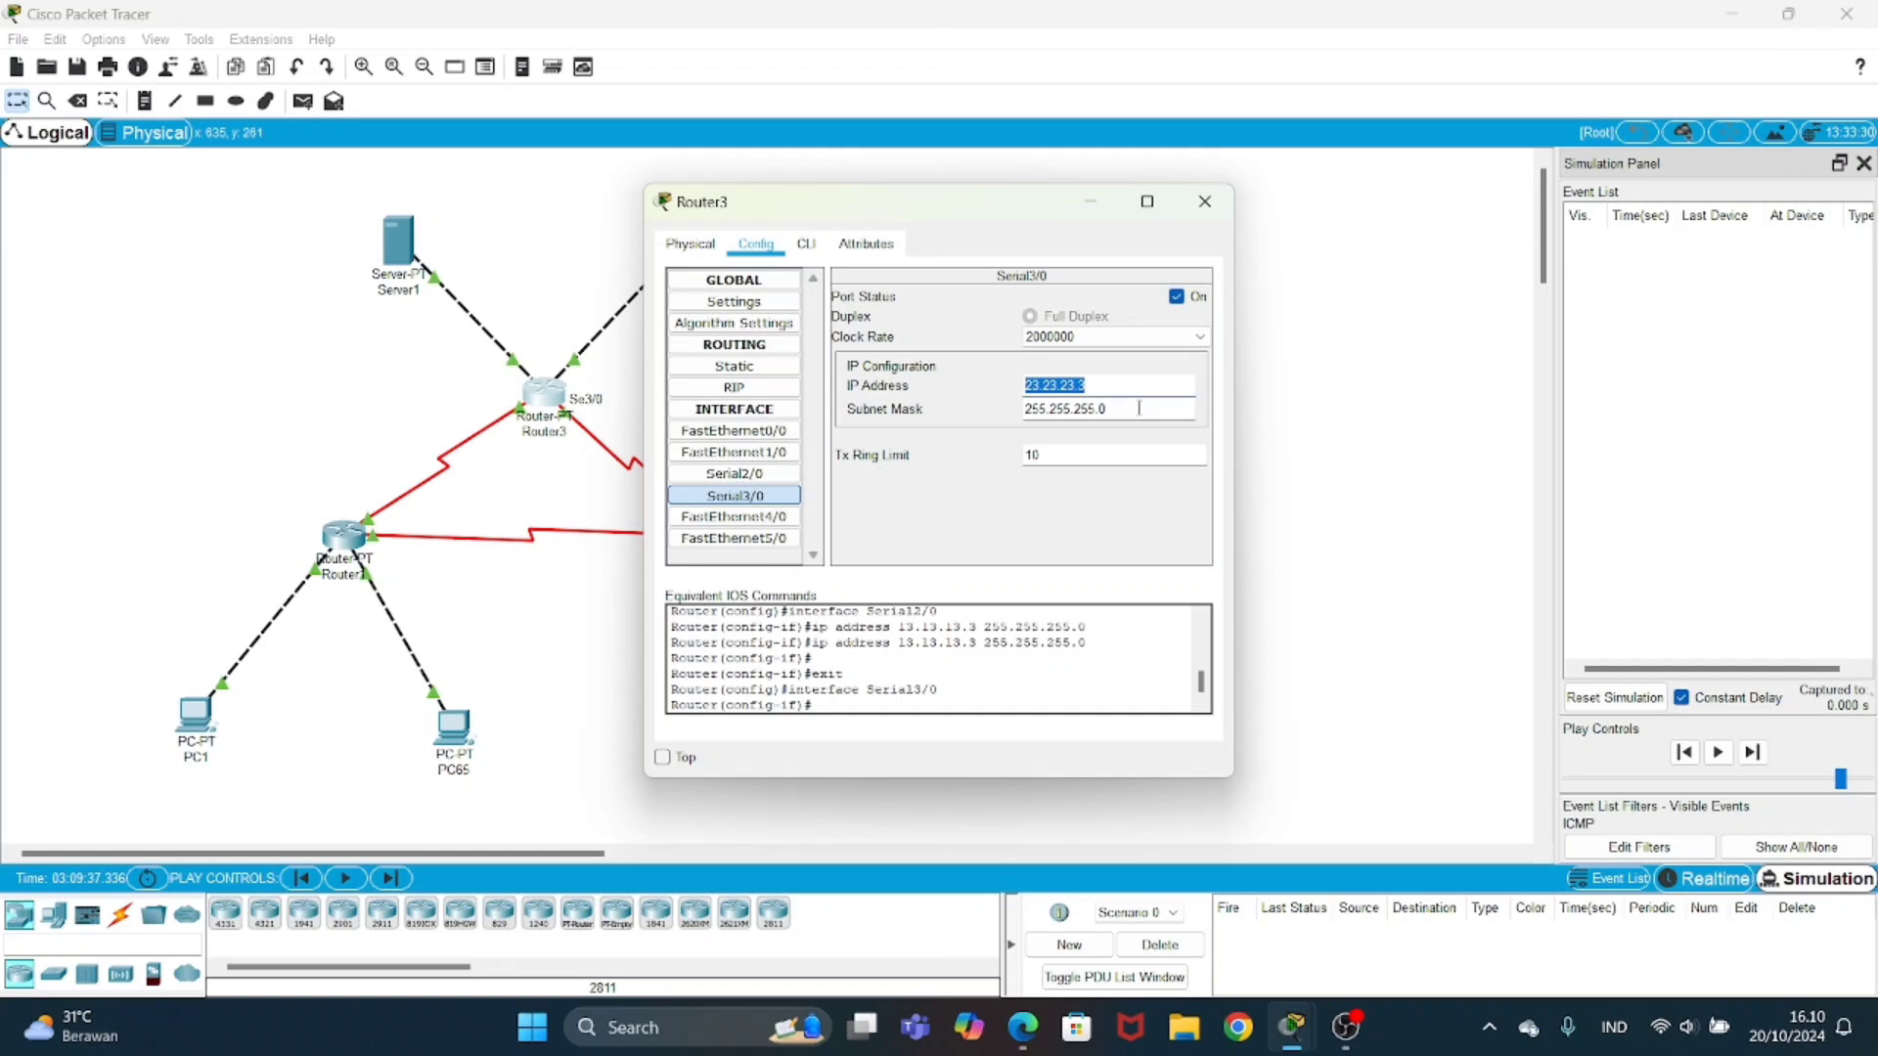
pyautogui.moveTo(1144, 411); pyautogui.dragTo(1012, 417)
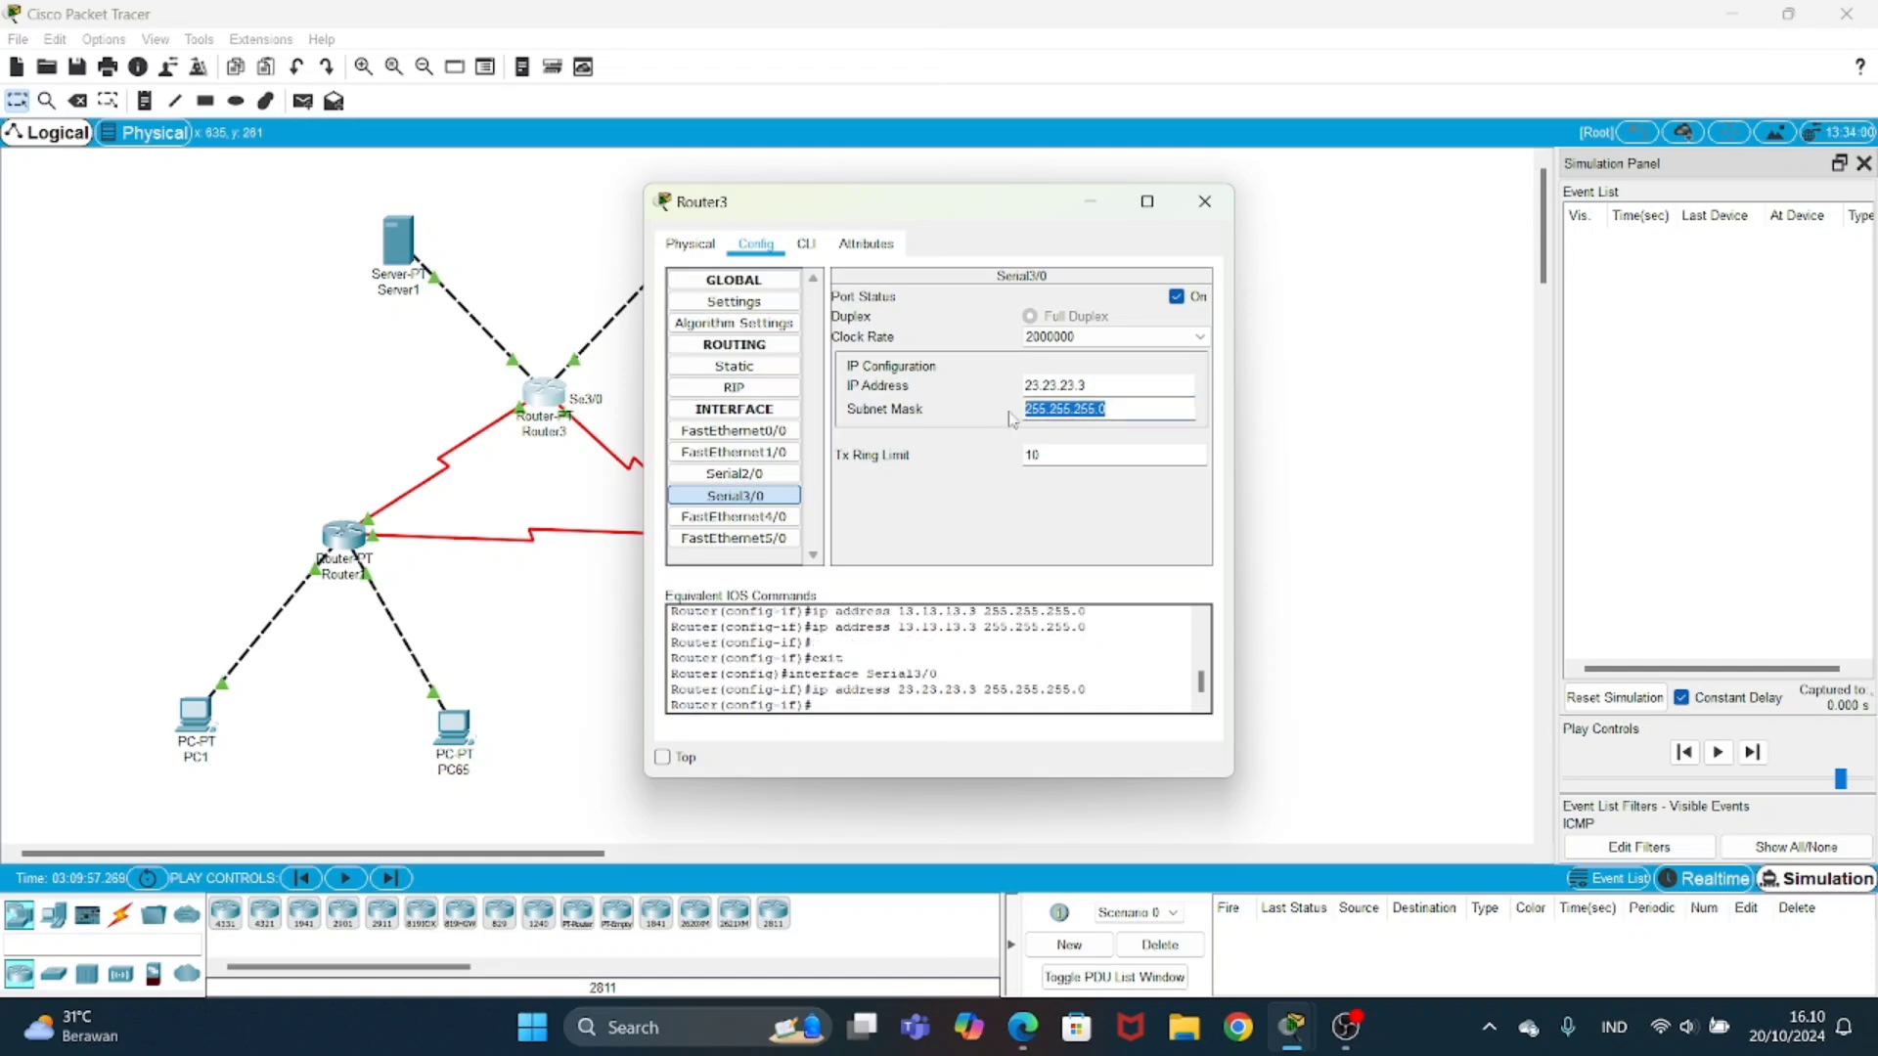
pyautogui.click(1228, 202)
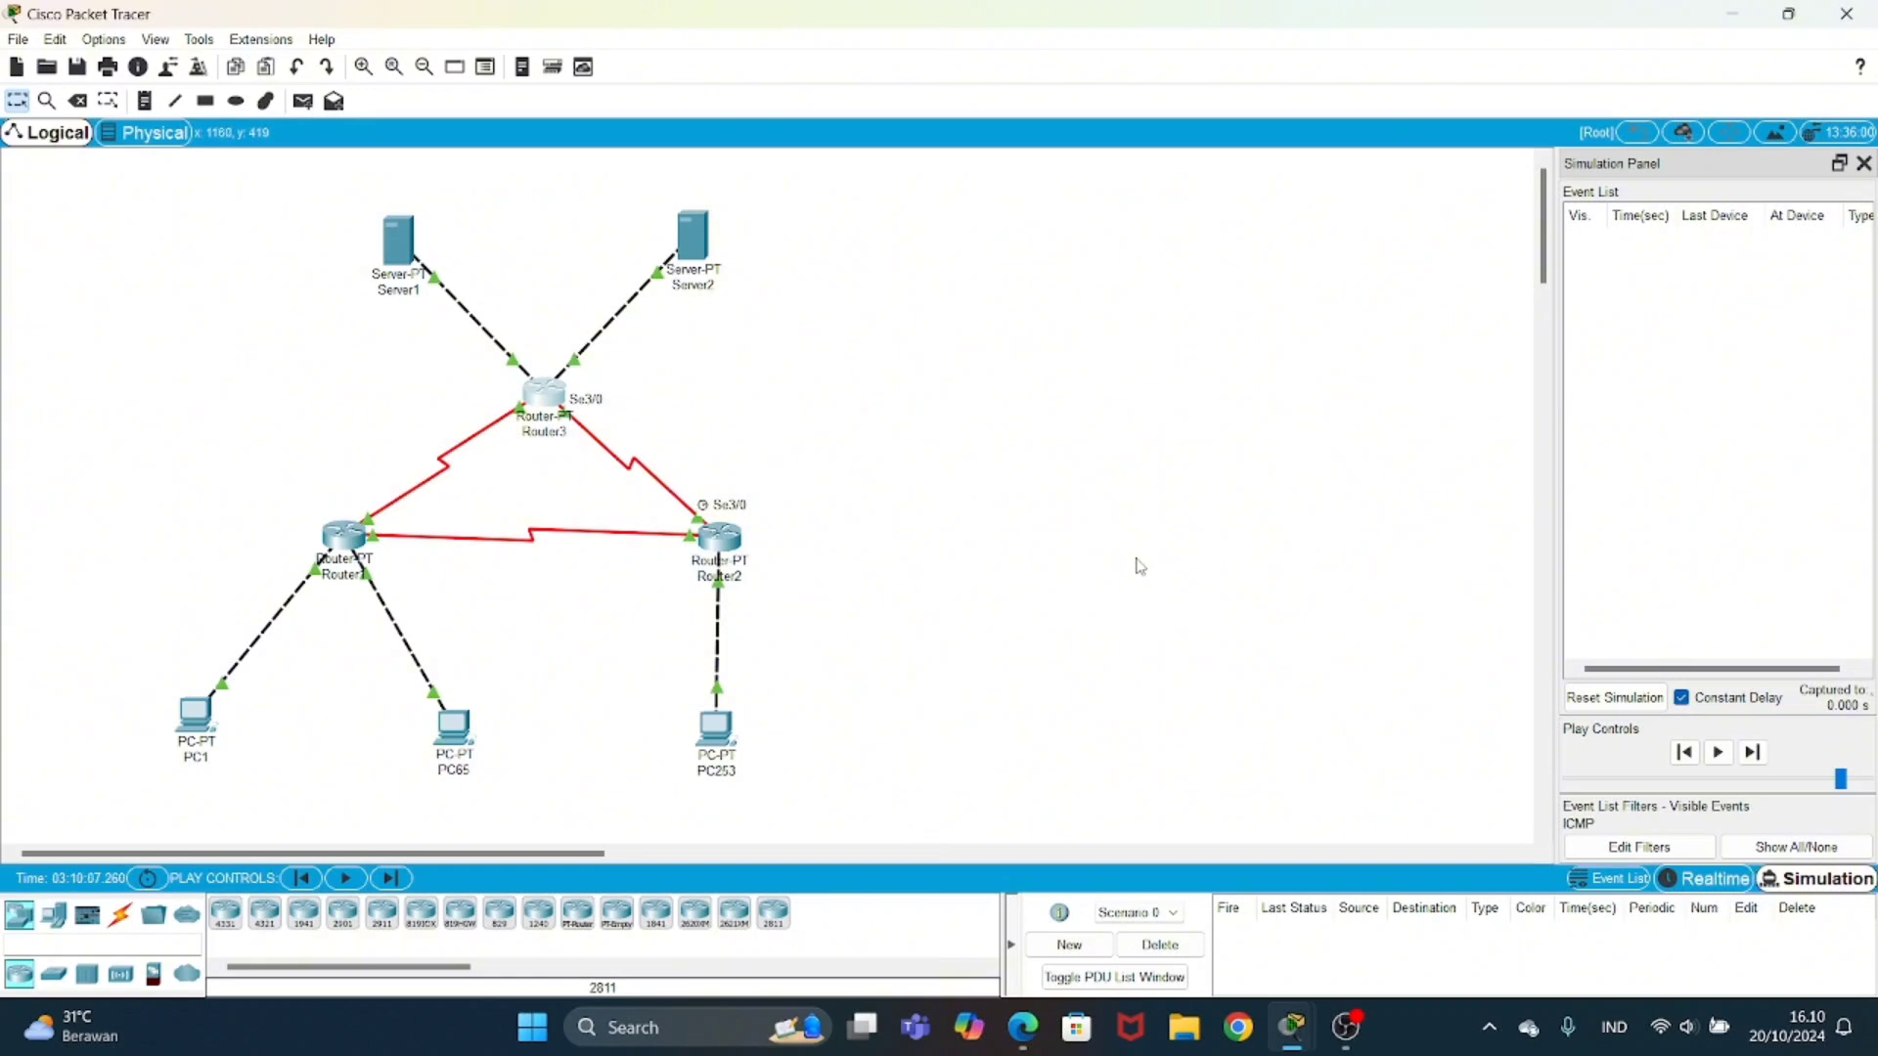
# - Switch to the other open Packet Tracer window and enter RIP routing configuration on Router1
pyautogui.moveTo(1292, 1027)
pyautogui.click(1262, 930)
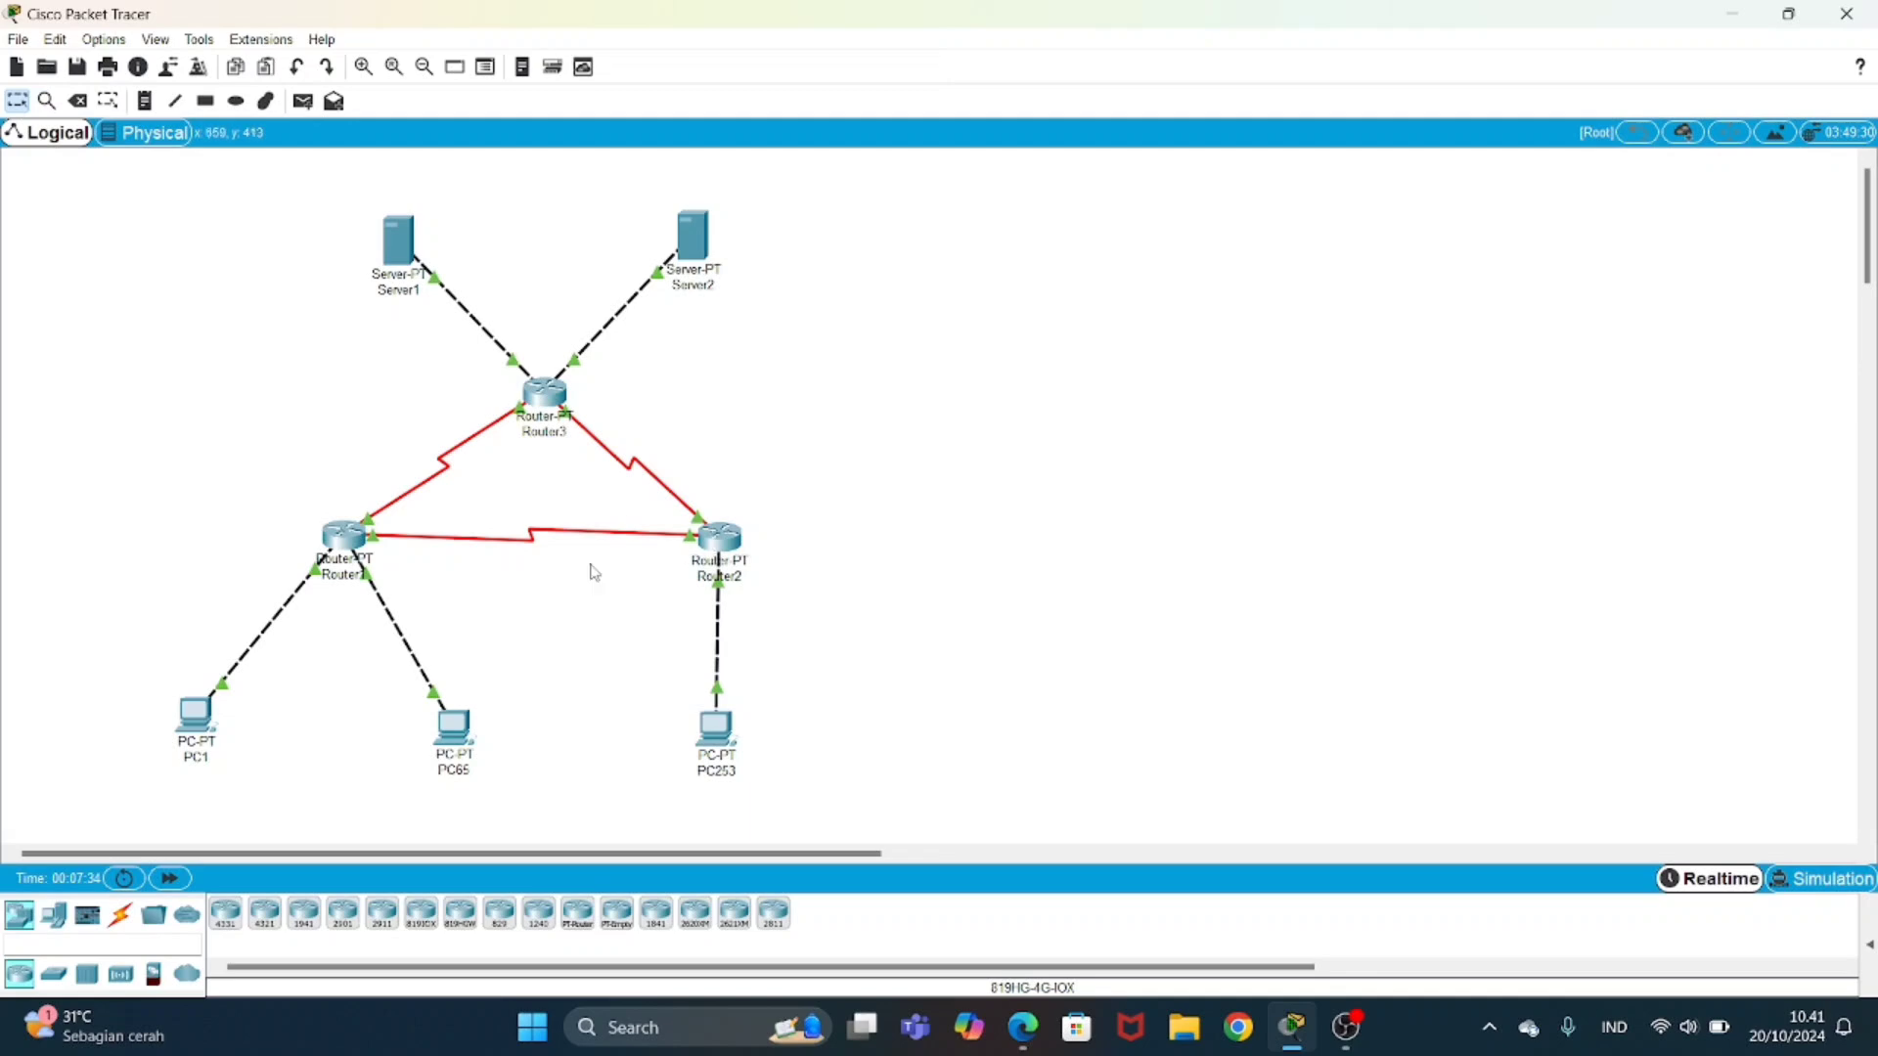
pyautogui.click(354, 547)
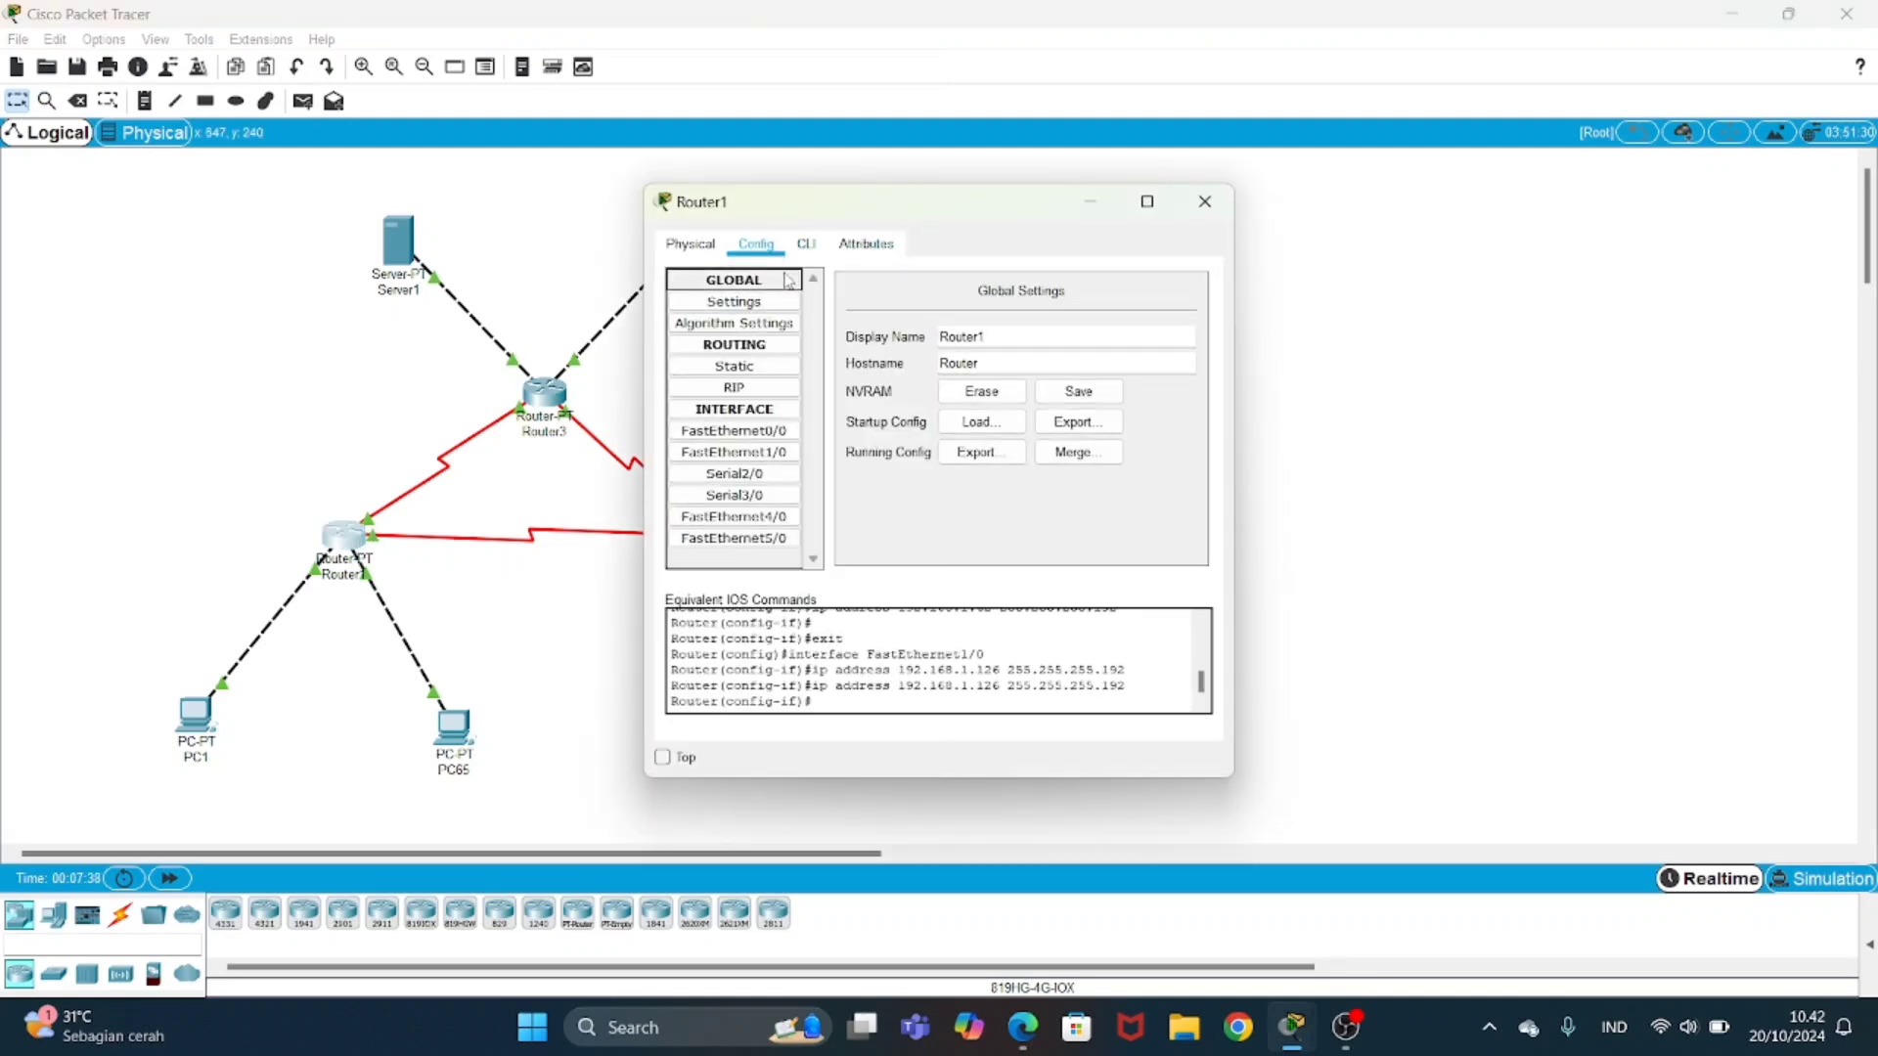
pyautogui.click(768, 386)
pyautogui.click(766, 368)
pyautogui.click(766, 389)
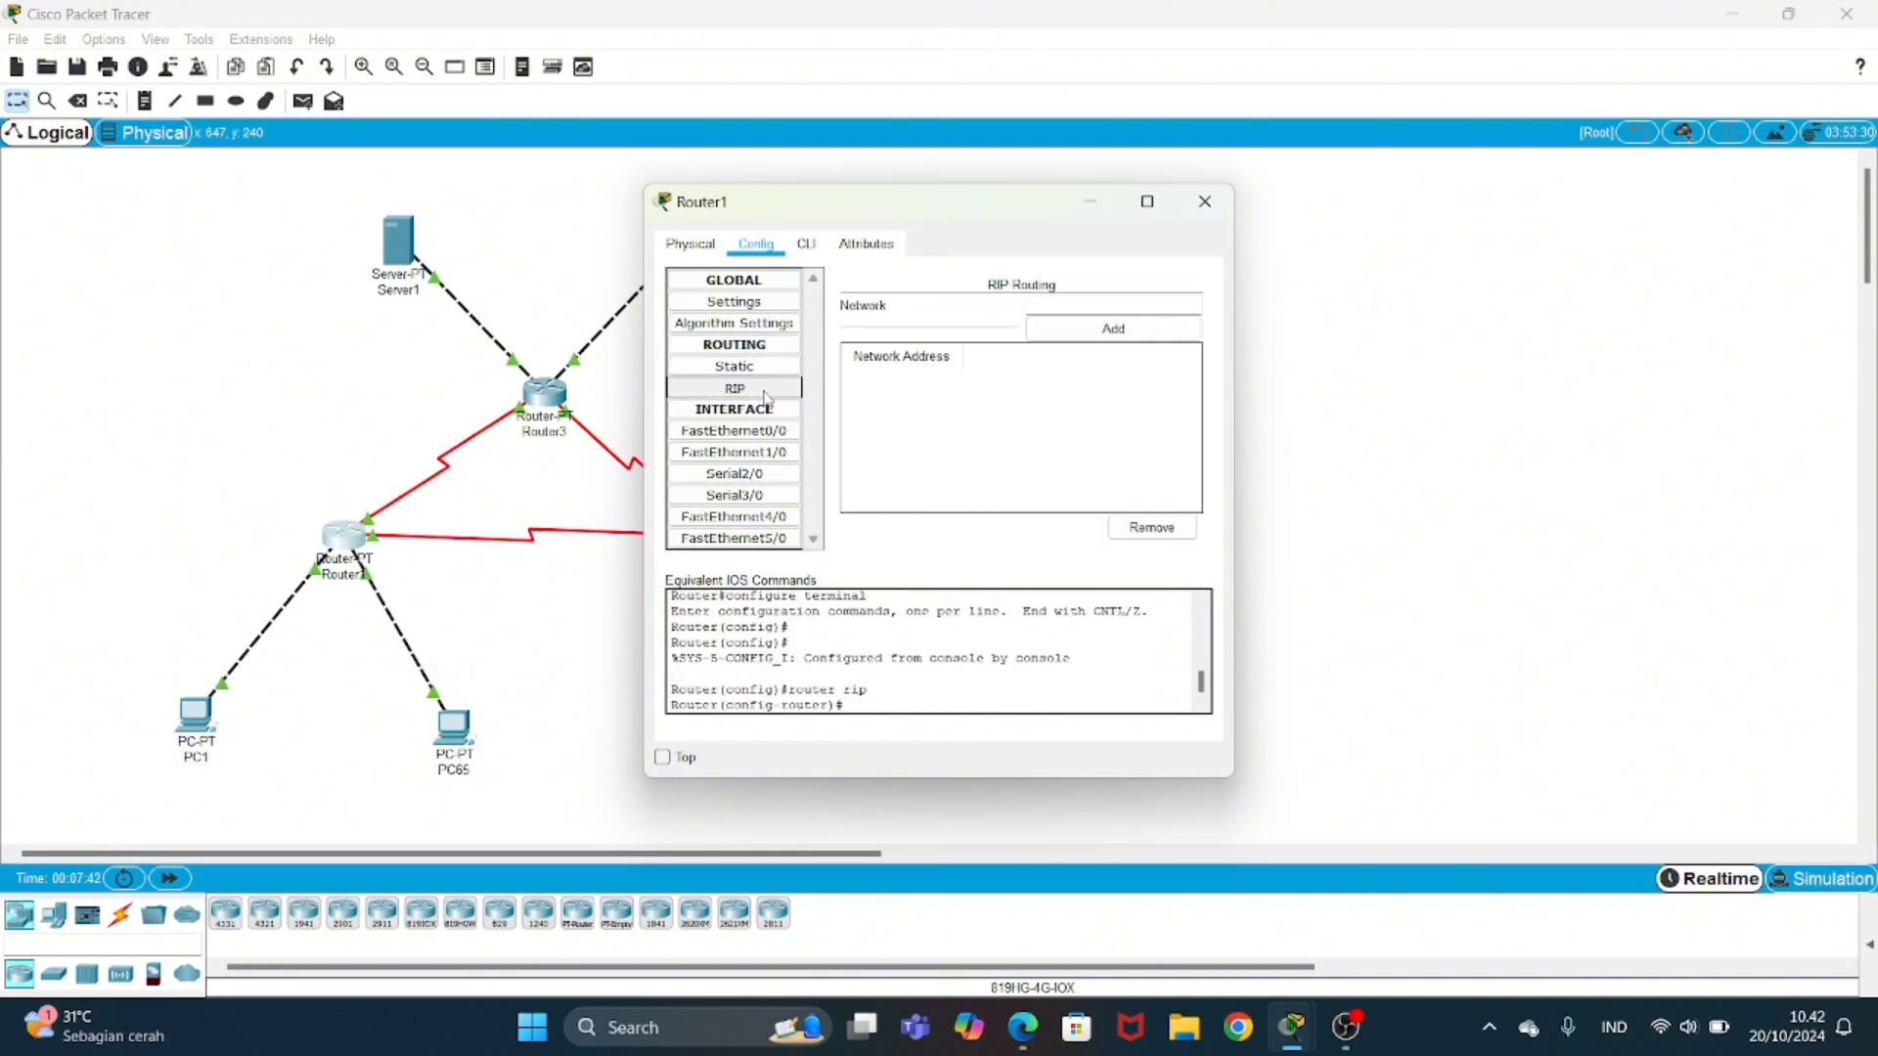
# - Turn off RIP automatic summarization on Router1 with "no auto-summary" and set "version 2" from its command line
pyautogui.click(808, 243)
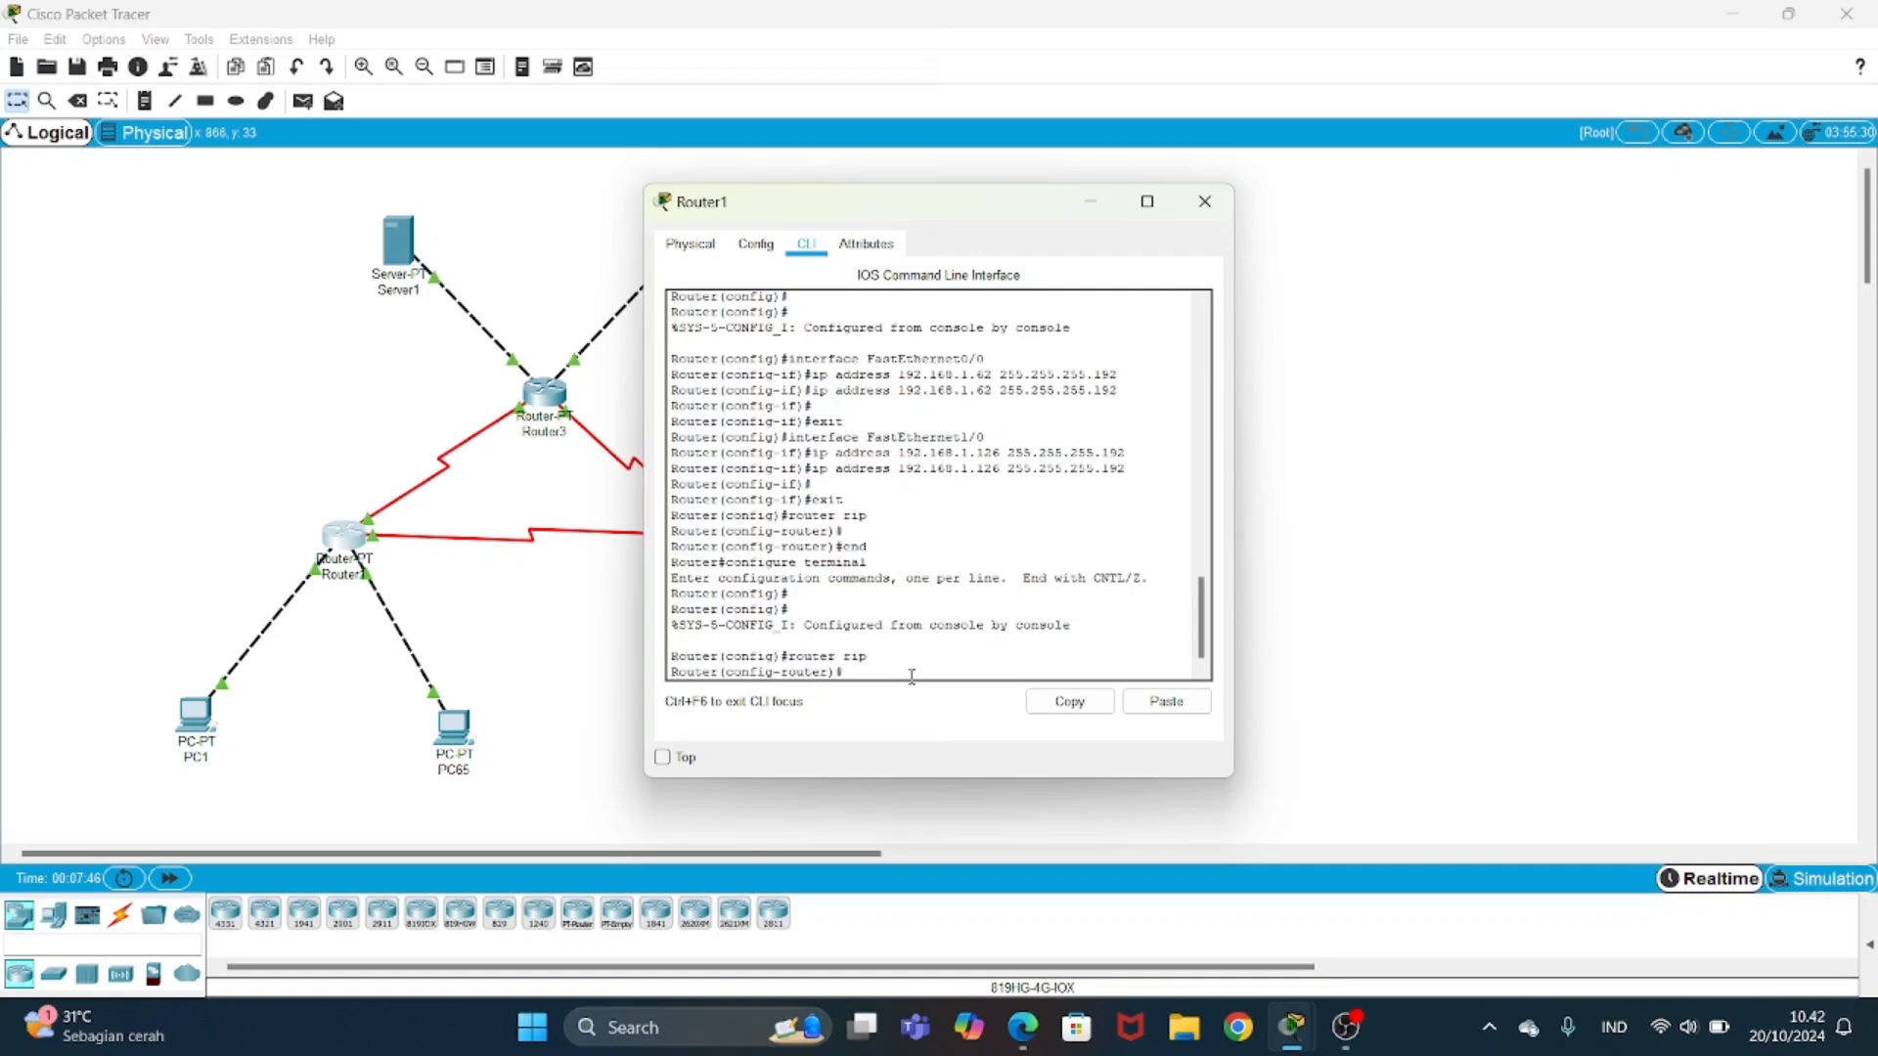
pyautogui.write('no auto-summary')
pyautogui.press('Return')
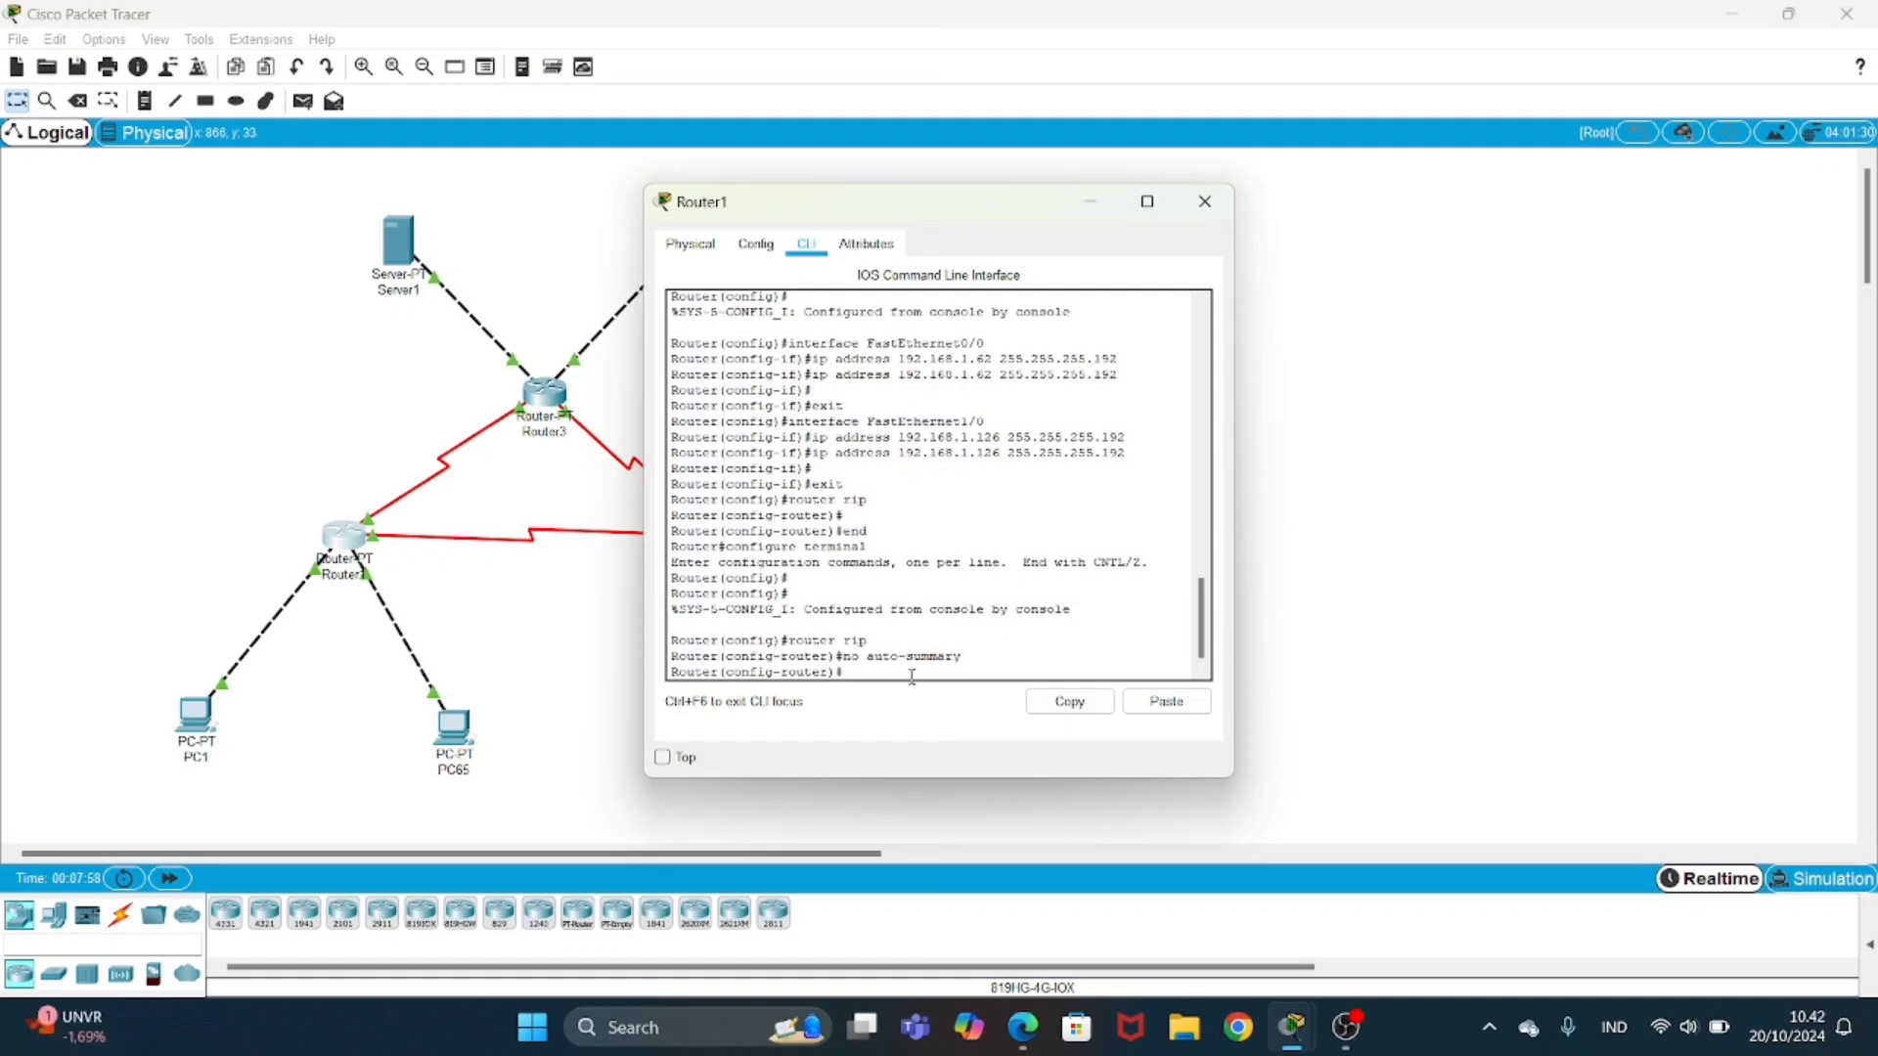
pyautogui.write('version 2')
pyautogui.press('Return')
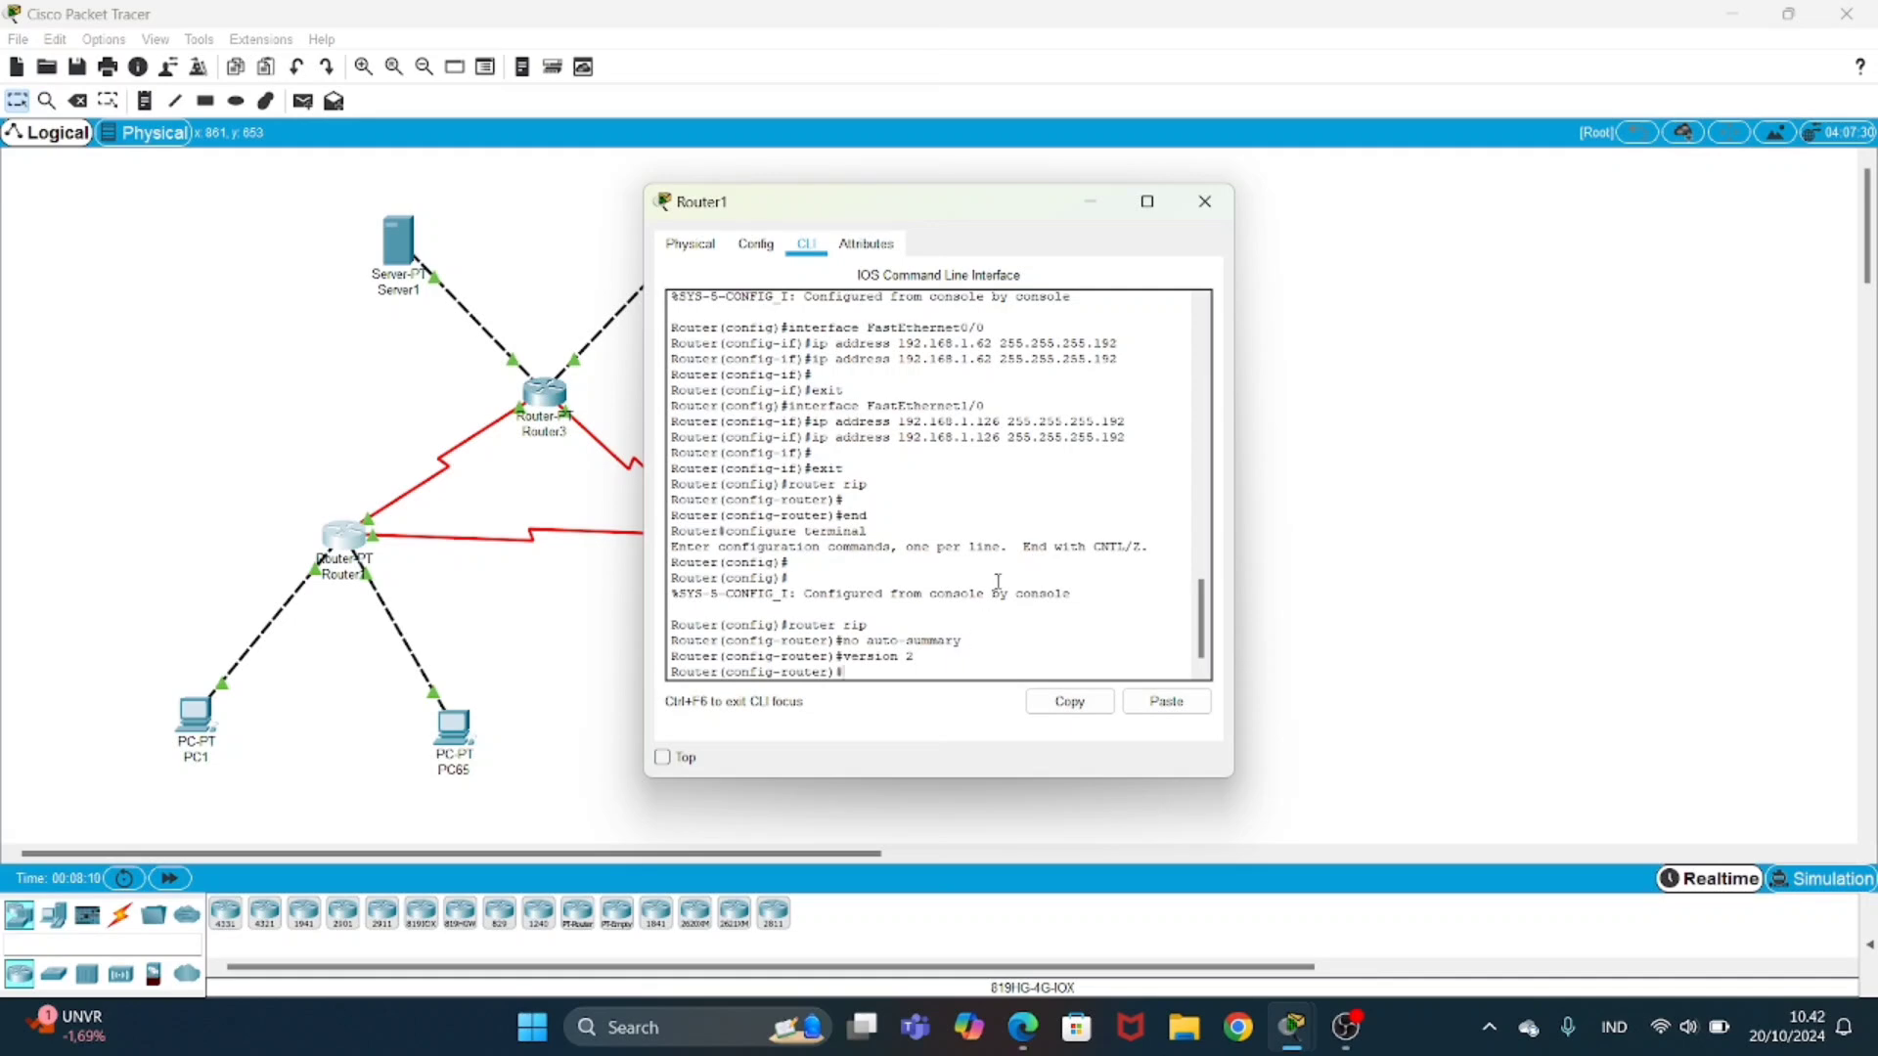
# - Check the RIP version shown in Router1's RIP routing settings, and close its configuration
pyautogui.click(775, 251)
pyautogui.click(758, 370)
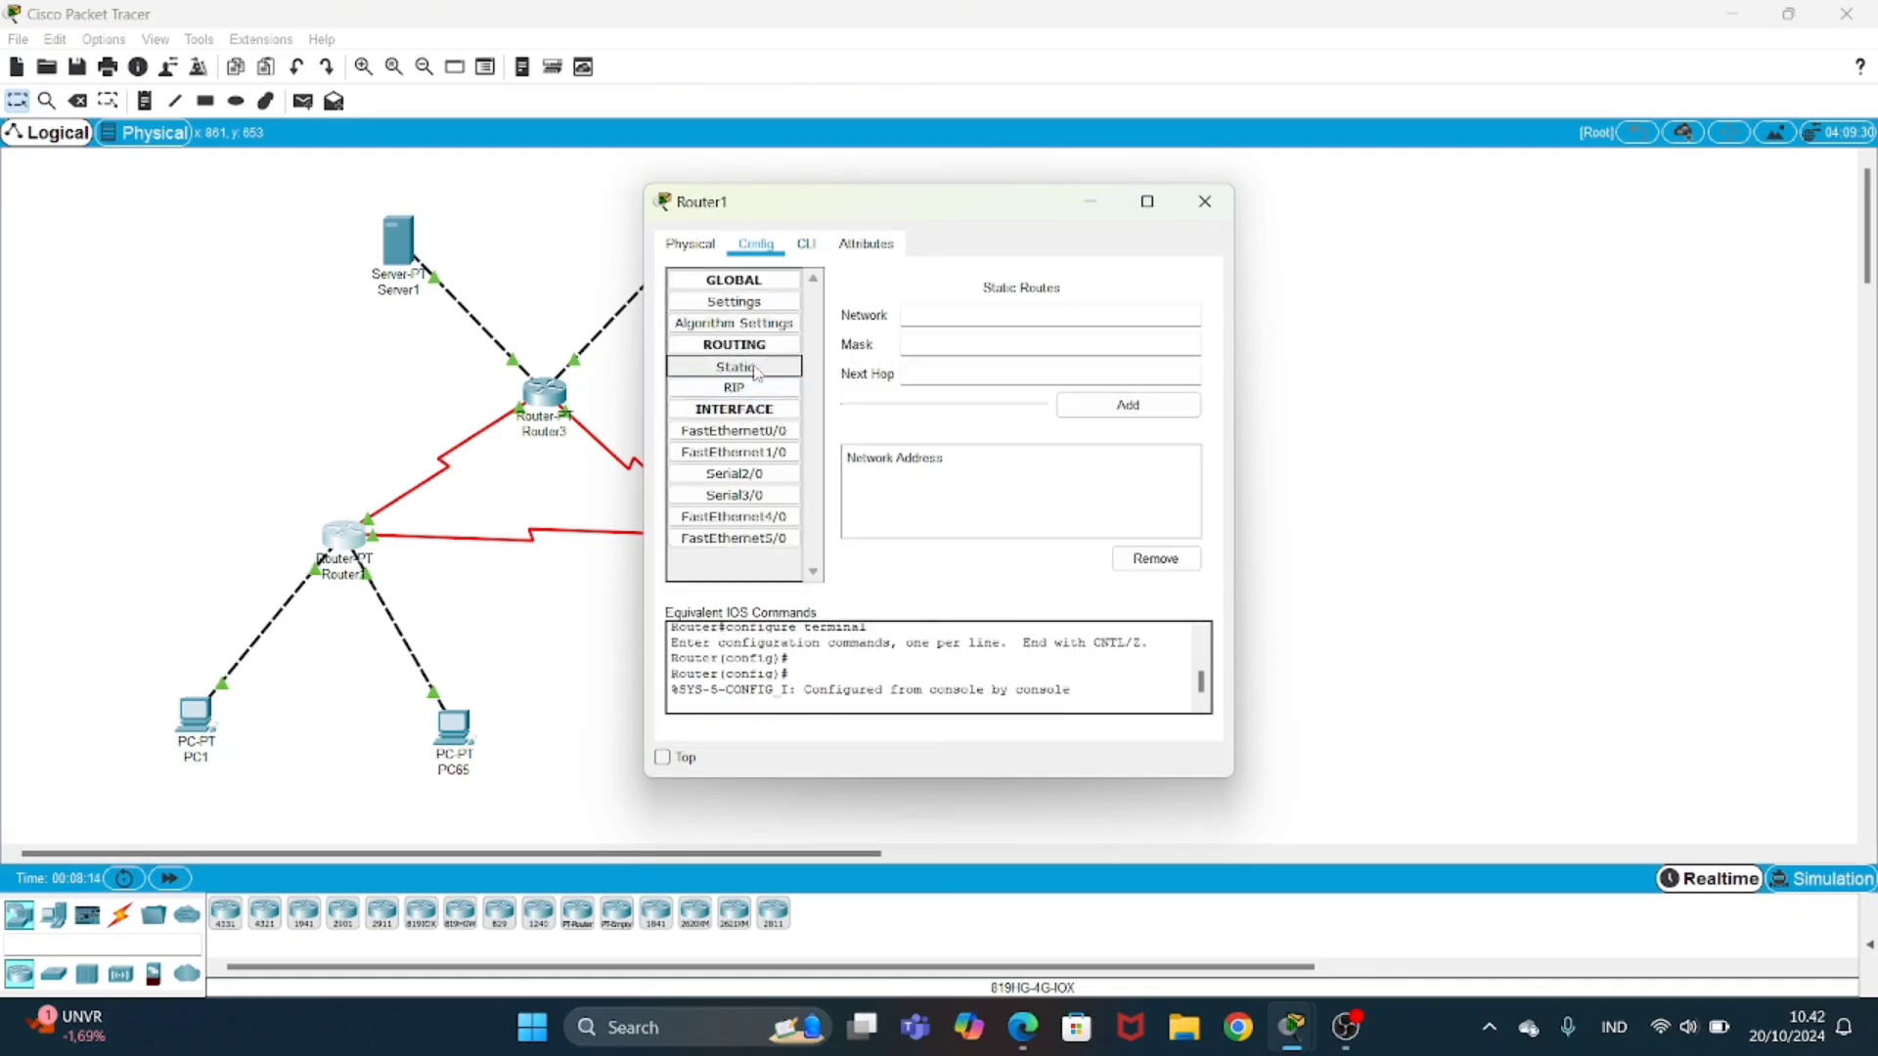
pyautogui.click(760, 388)
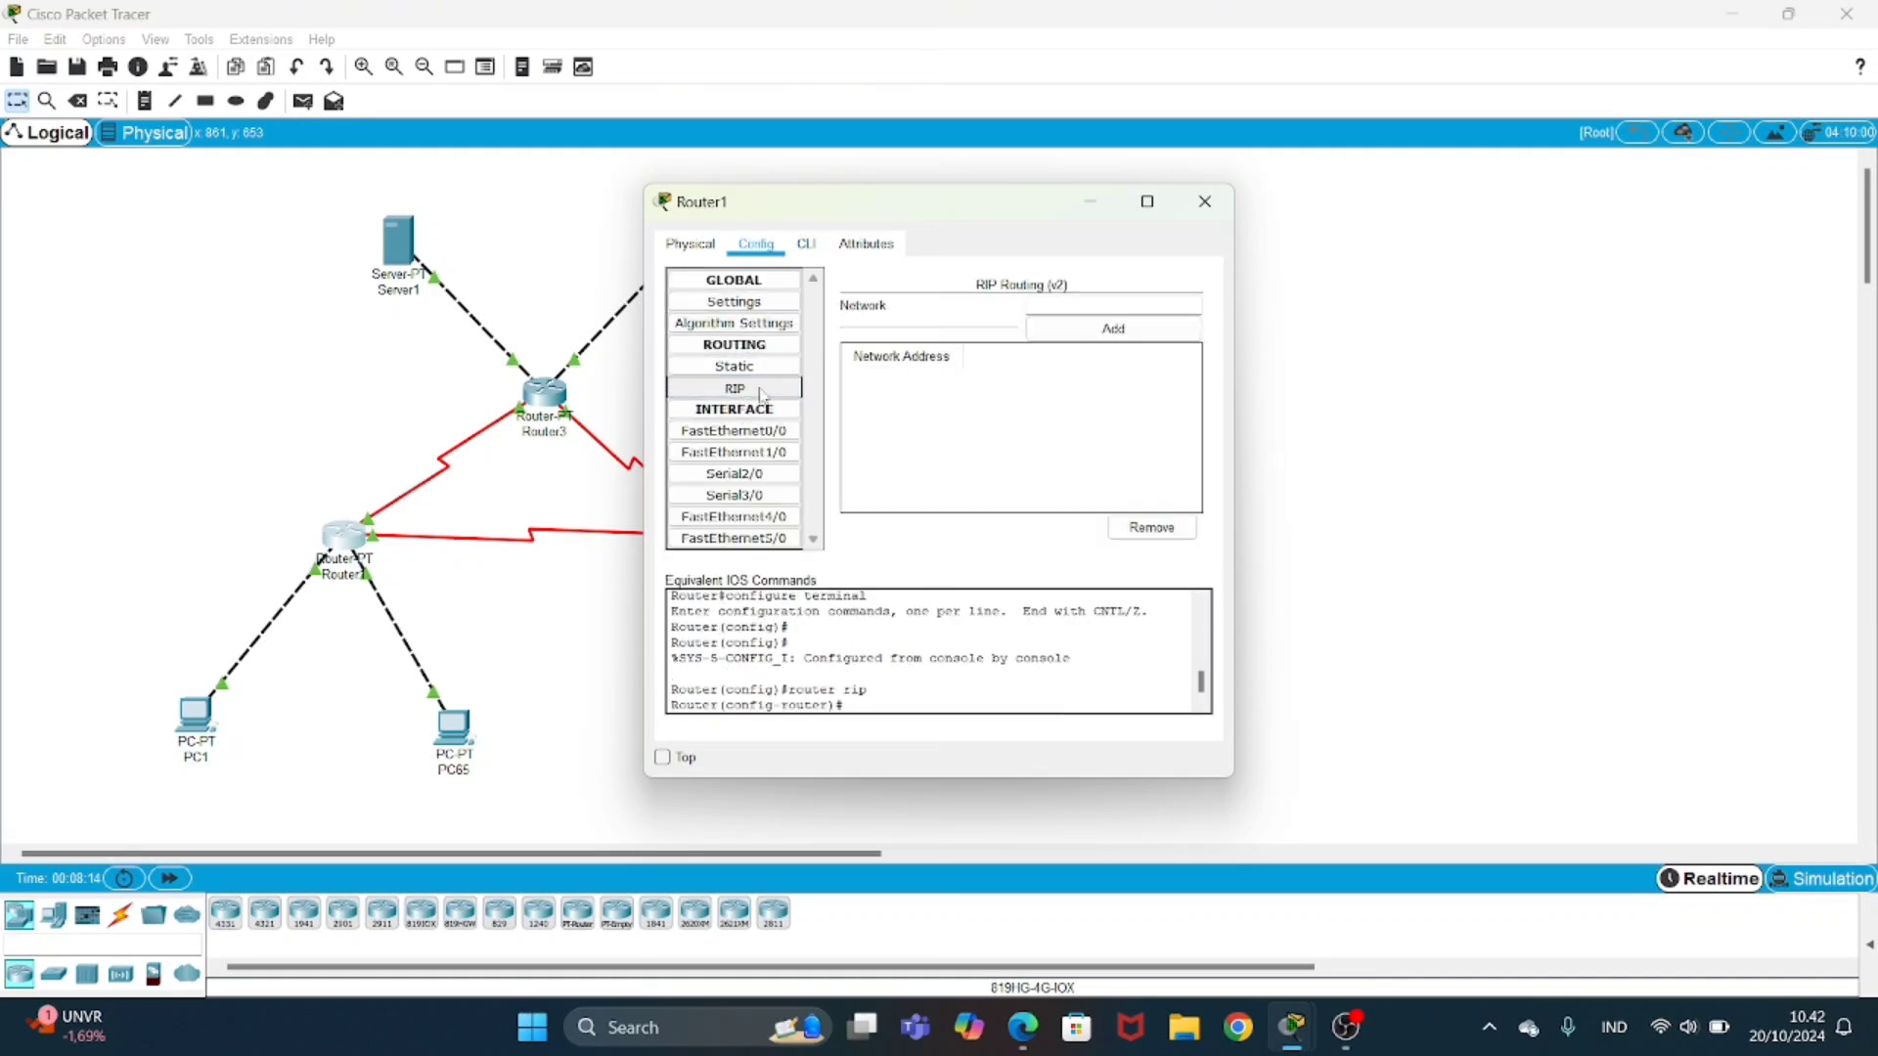
pyautogui.click(1205, 201)
# - Enter RIP routing configuration on Router2
pyautogui.click(724, 538)
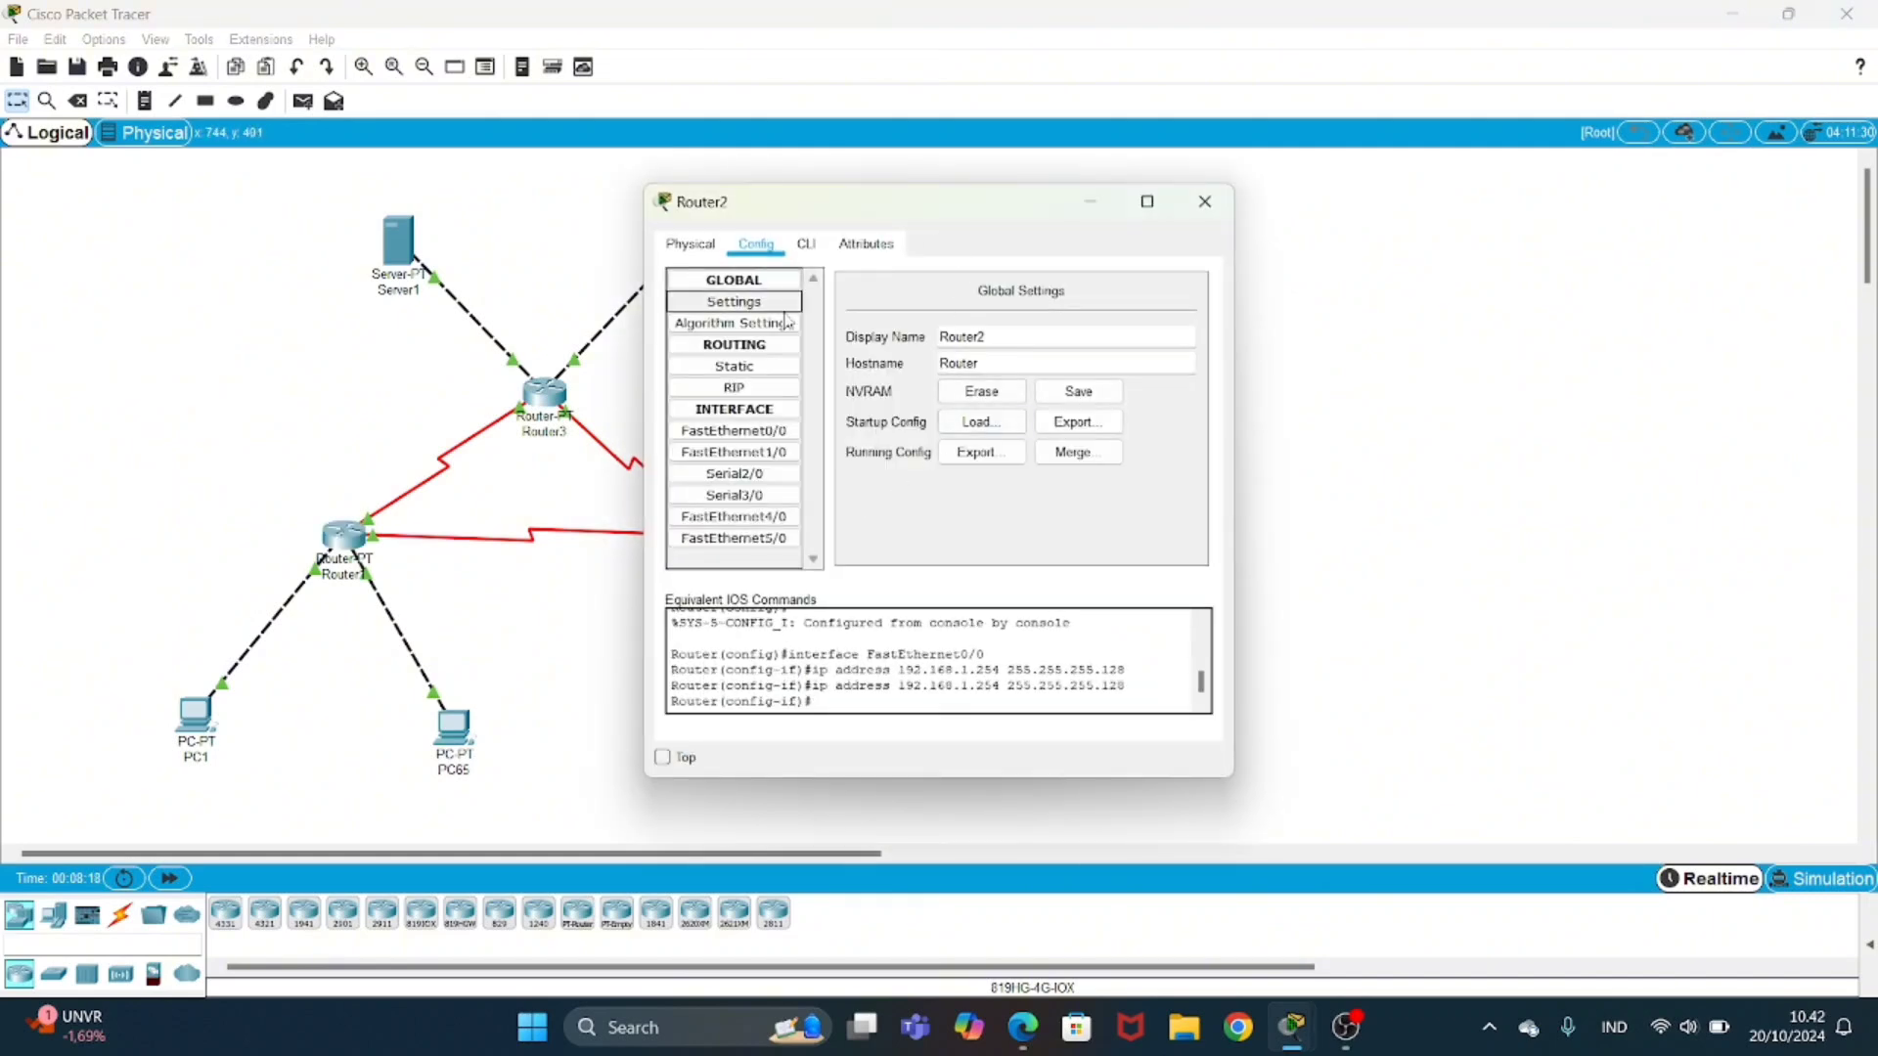
pyautogui.click(764, 389)
pyautogui.click(769, 366)
pyautogui.click(769, 388)
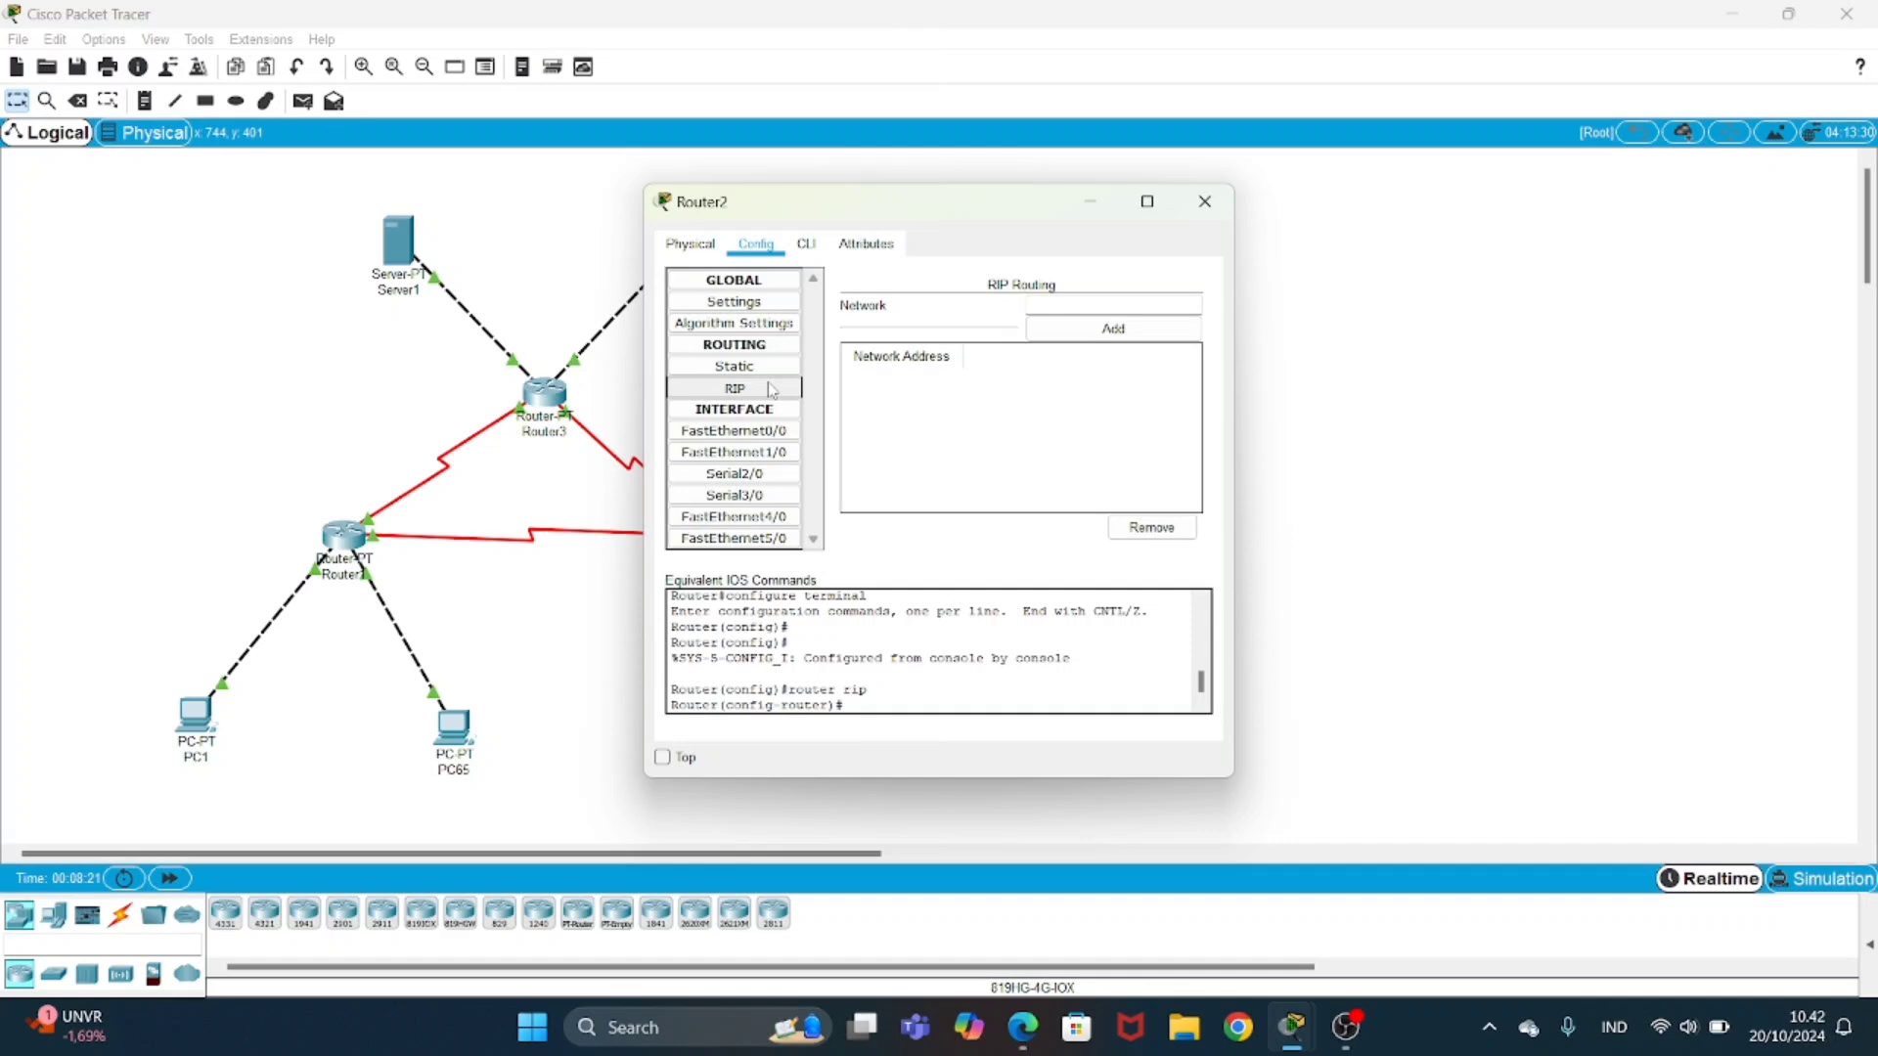
# - Turn off RIP automatic summarization on Router2 with "no auto-summary" and set "version 2" from its command line
pyautogui.click(808, 246)
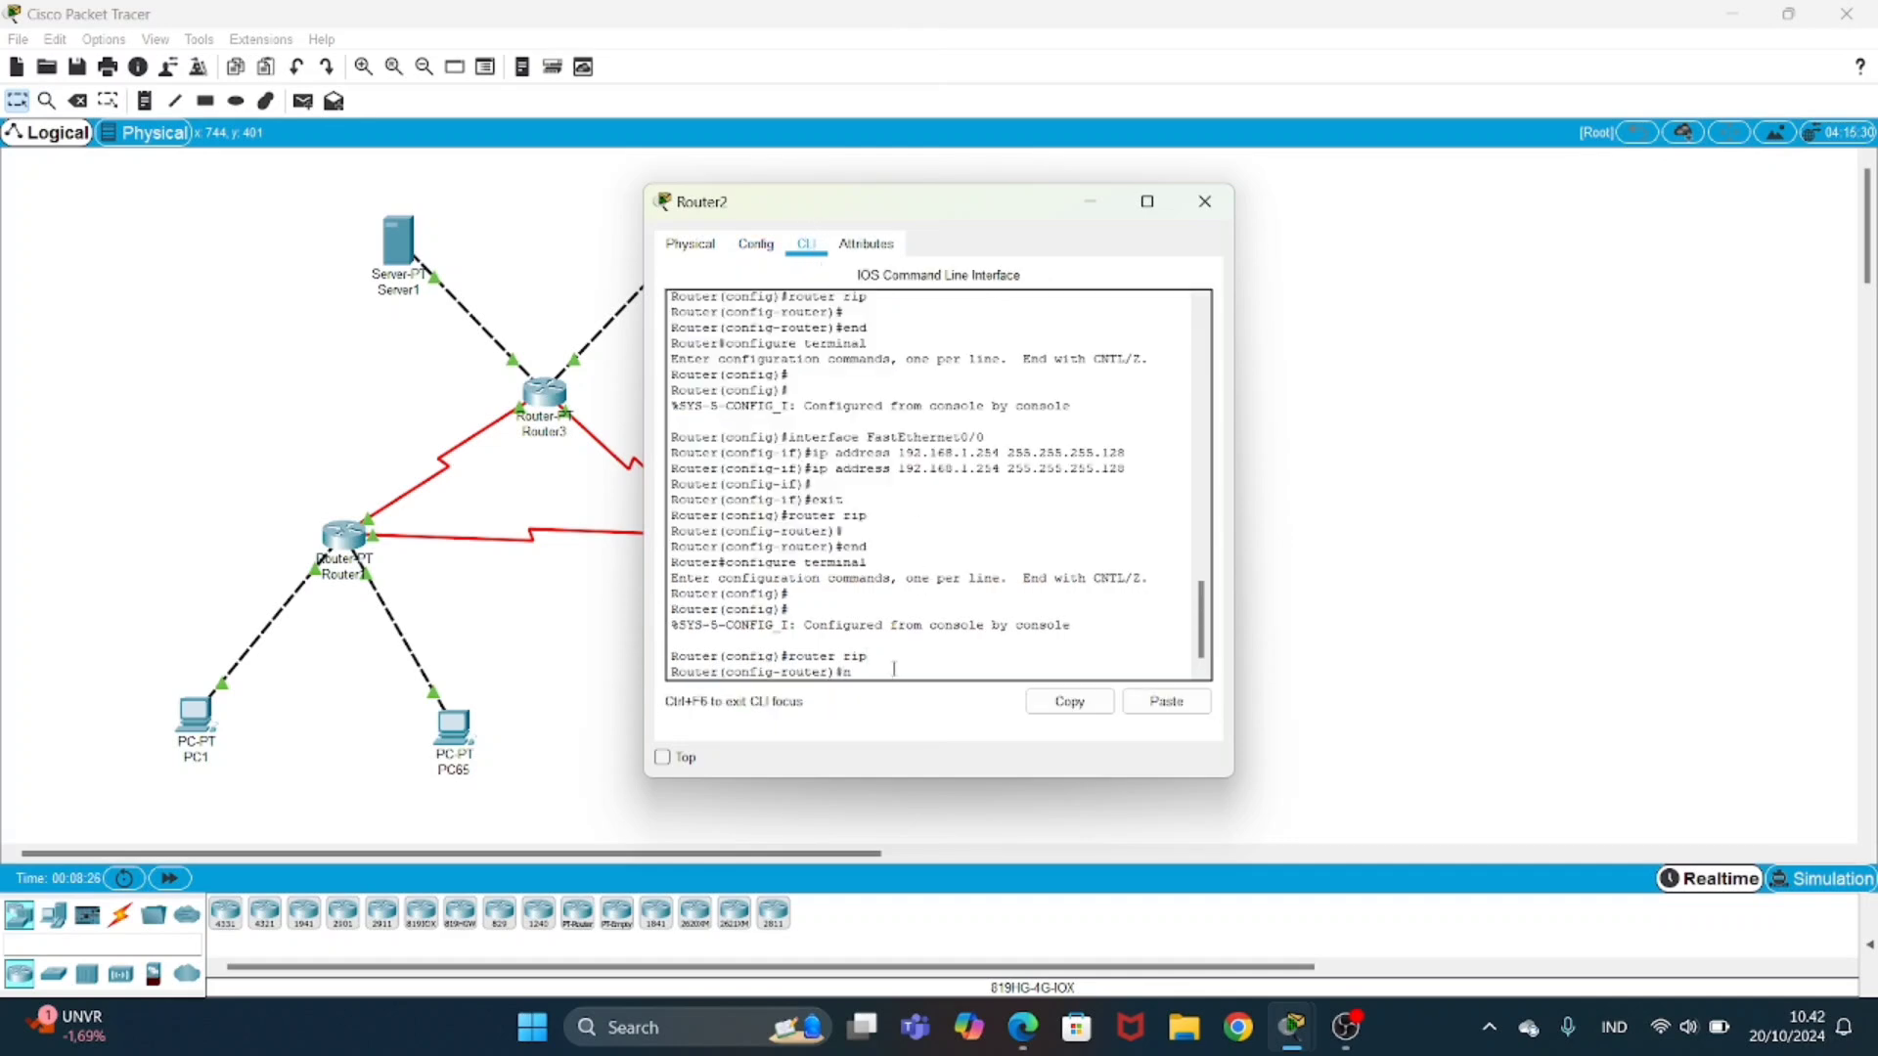
pyautogui.write('no auto-summary')
pyautogui.press('Return')
pyautogui.write('v')
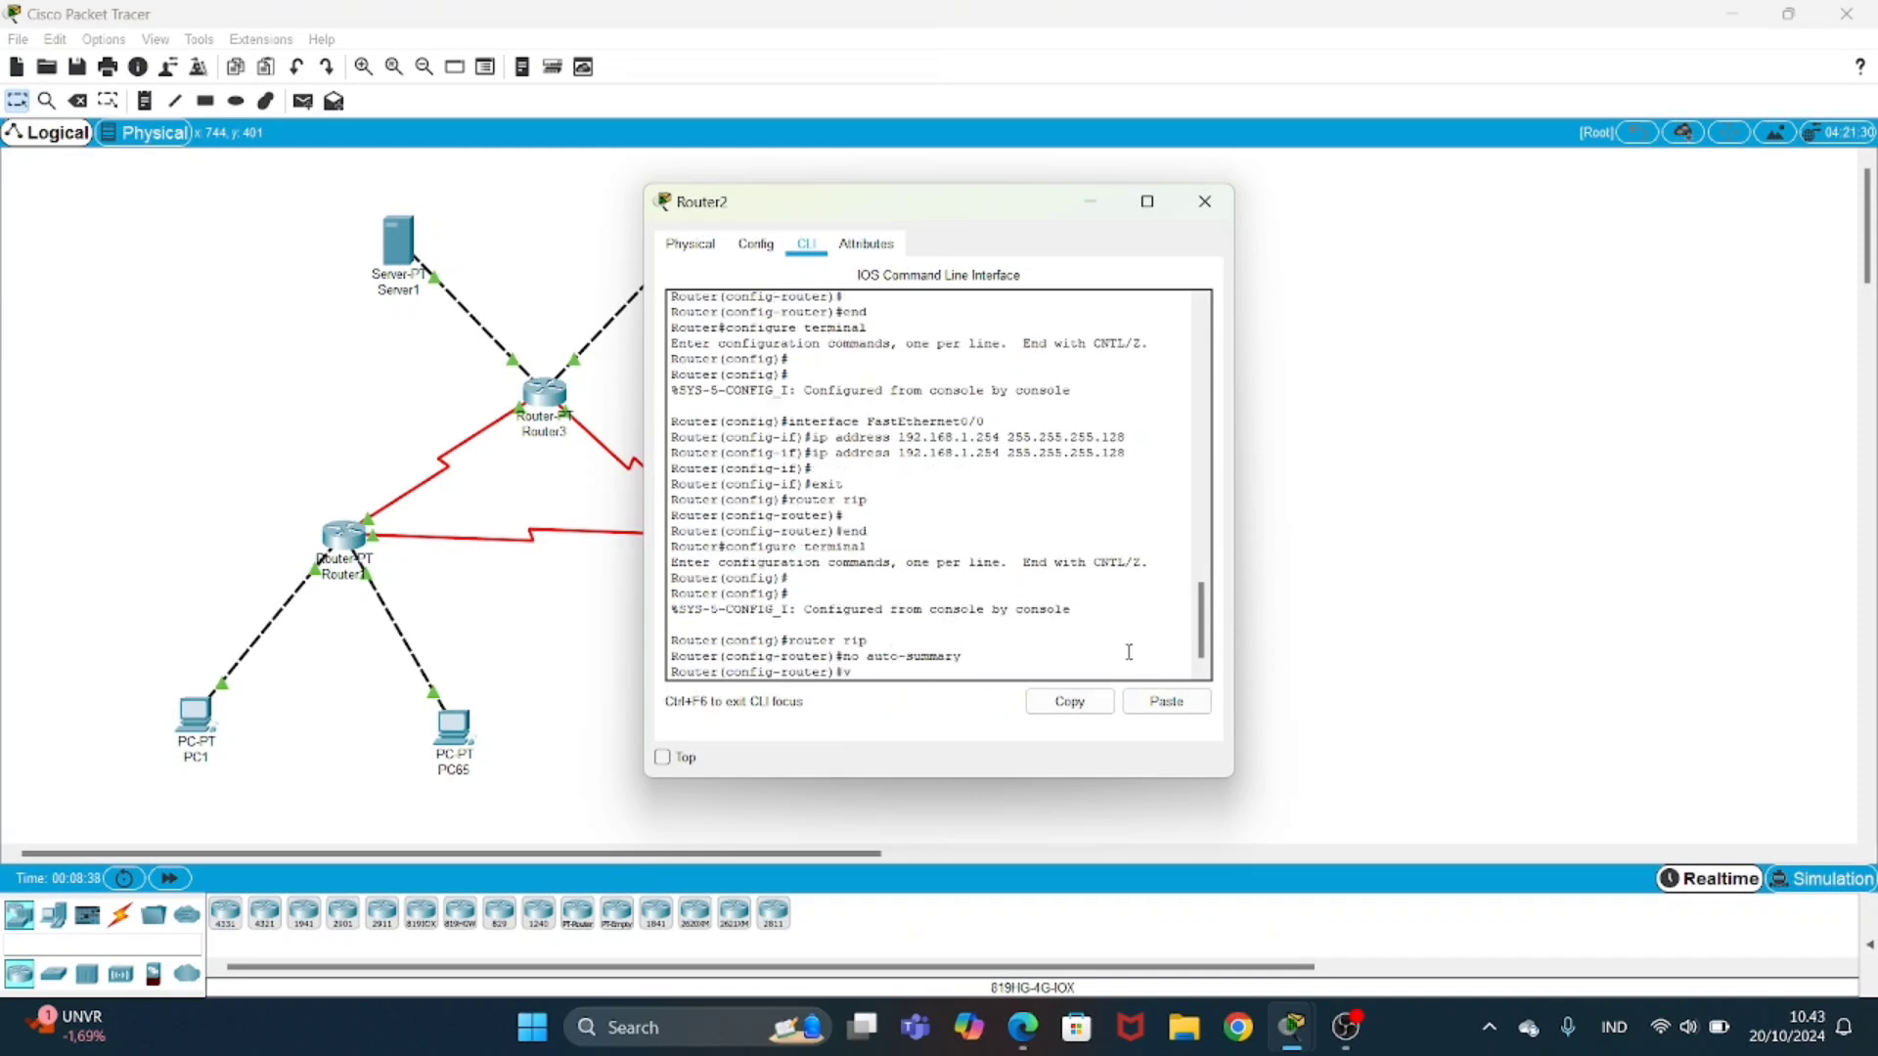
pyautogui.write('ersion 2')
pyautogui.press('Return')
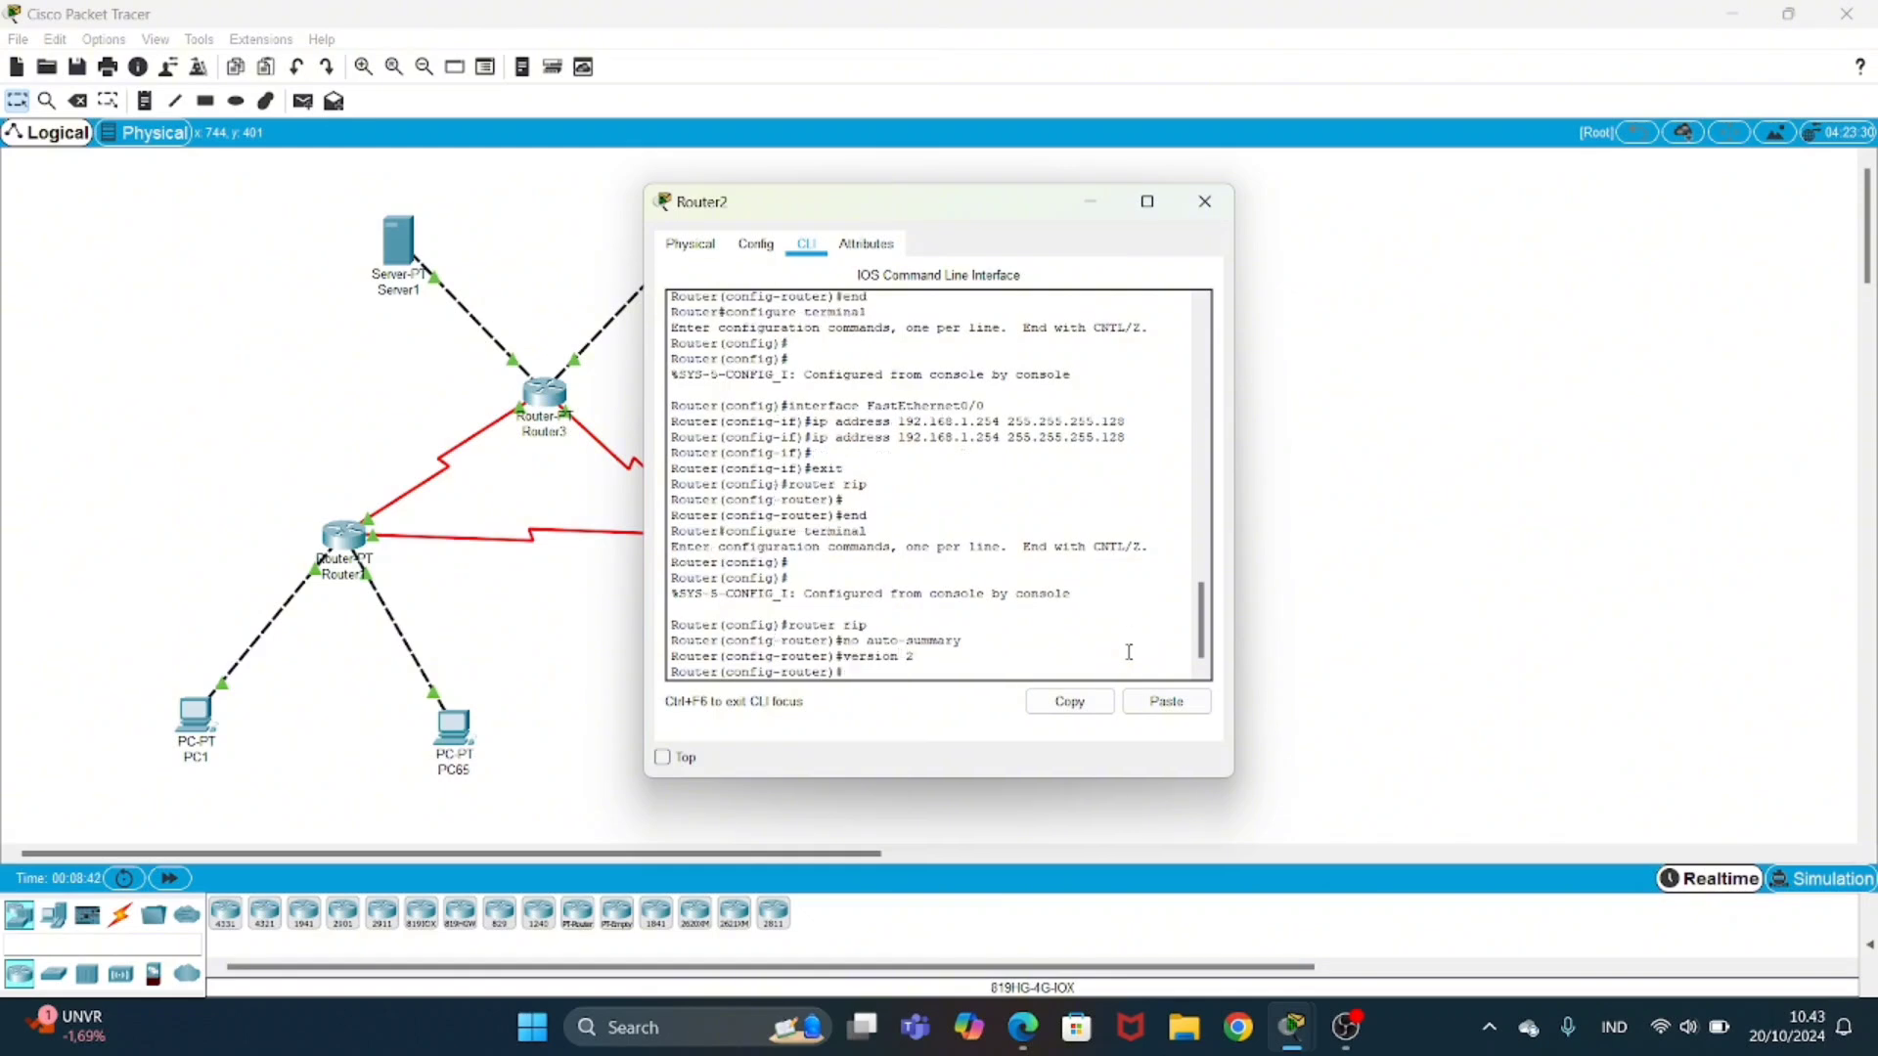
# - Check the RIP version in Router2's RIP routing settings, and close its configuration
pyautogui.click(755, 244)
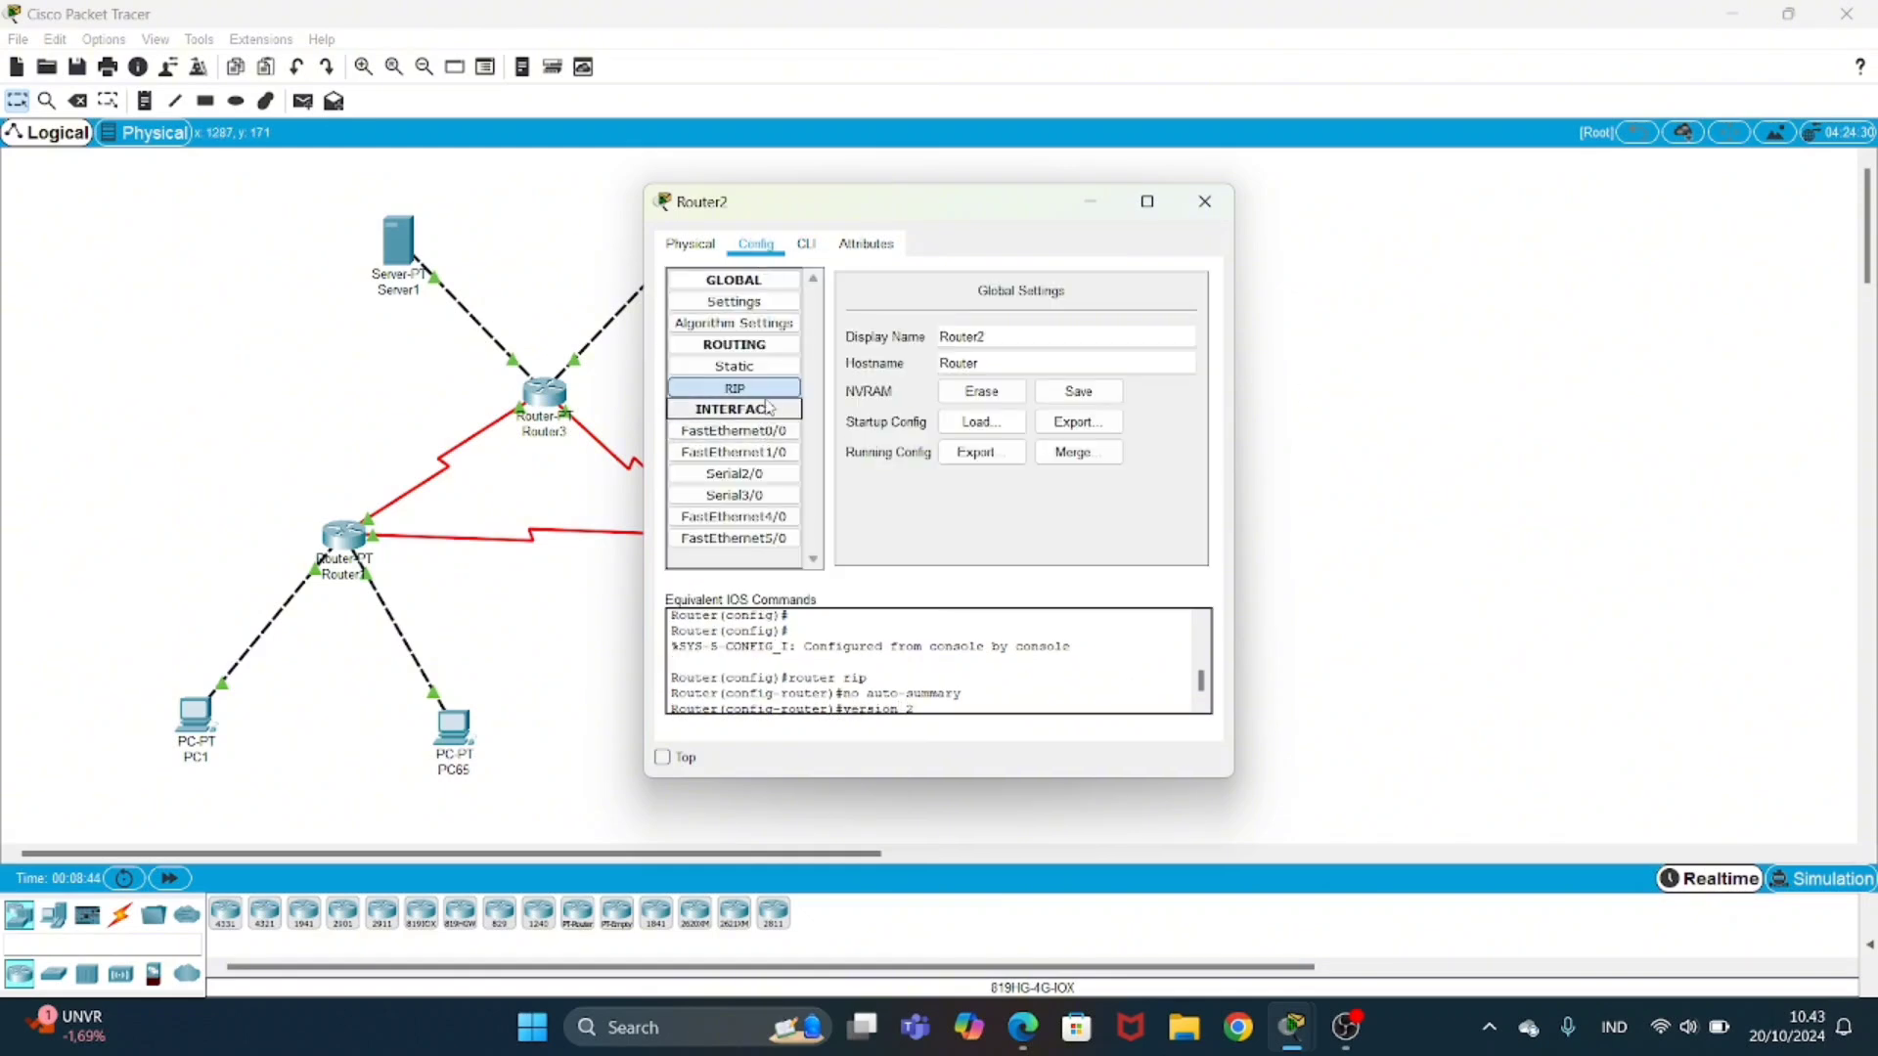
pyautogui.click(735, 388)
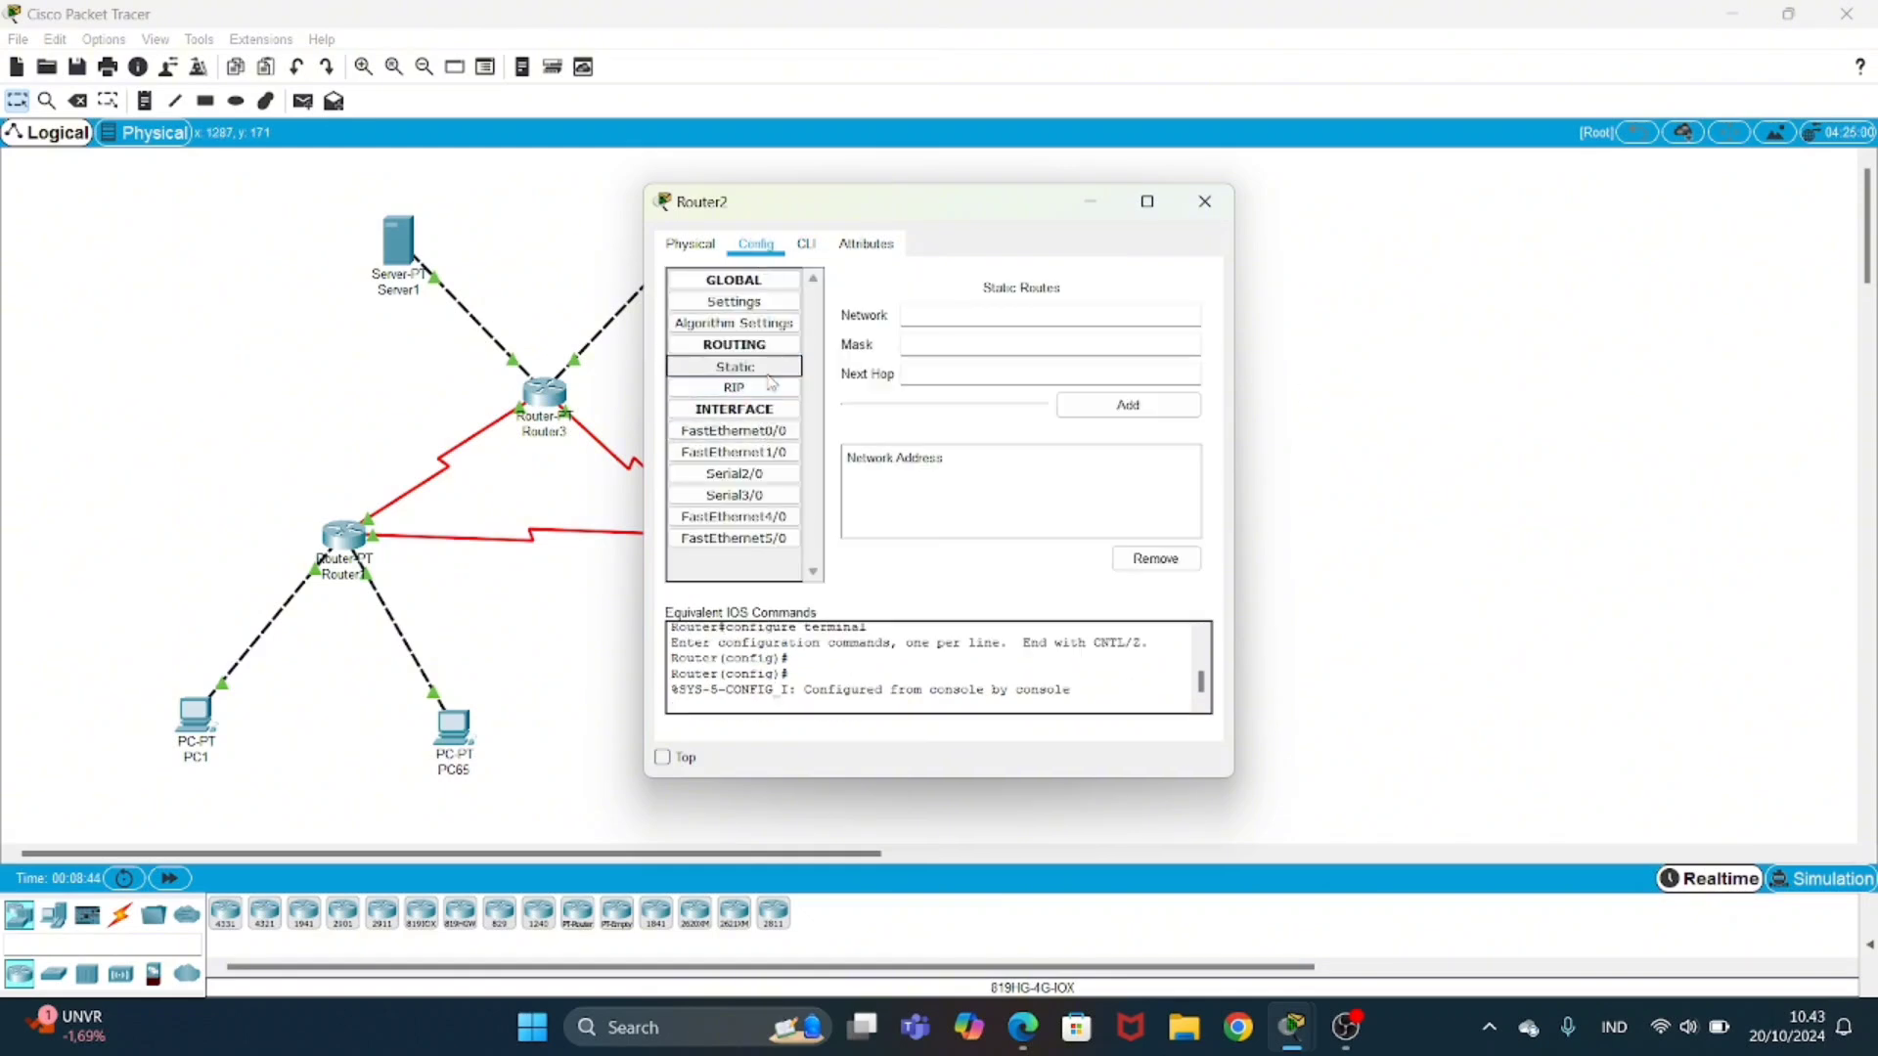
pyautogui.click(1205, 202)
# - Enter RIP routing configuration on Router3 and issue "no auto-summary" and "version 2" from its command line
pyautogui.click(545, 394)
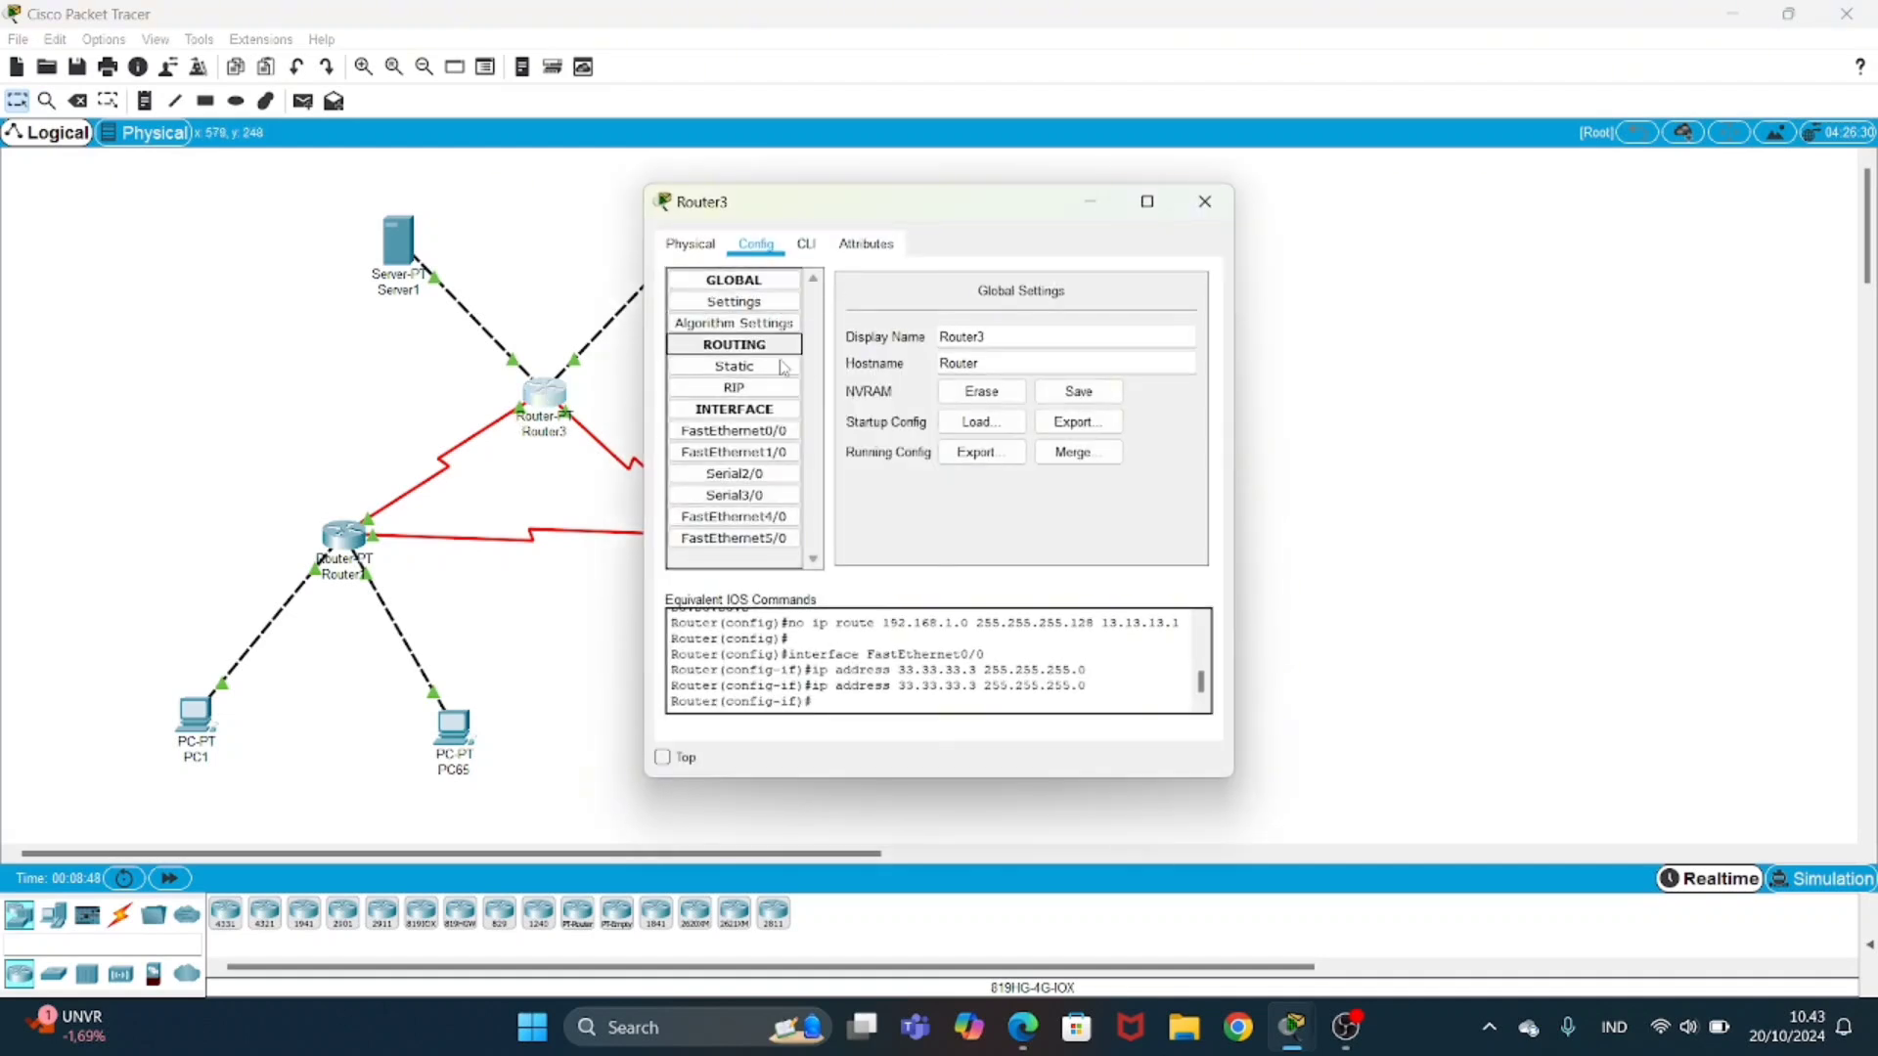
pyautogui.click(735, 388)
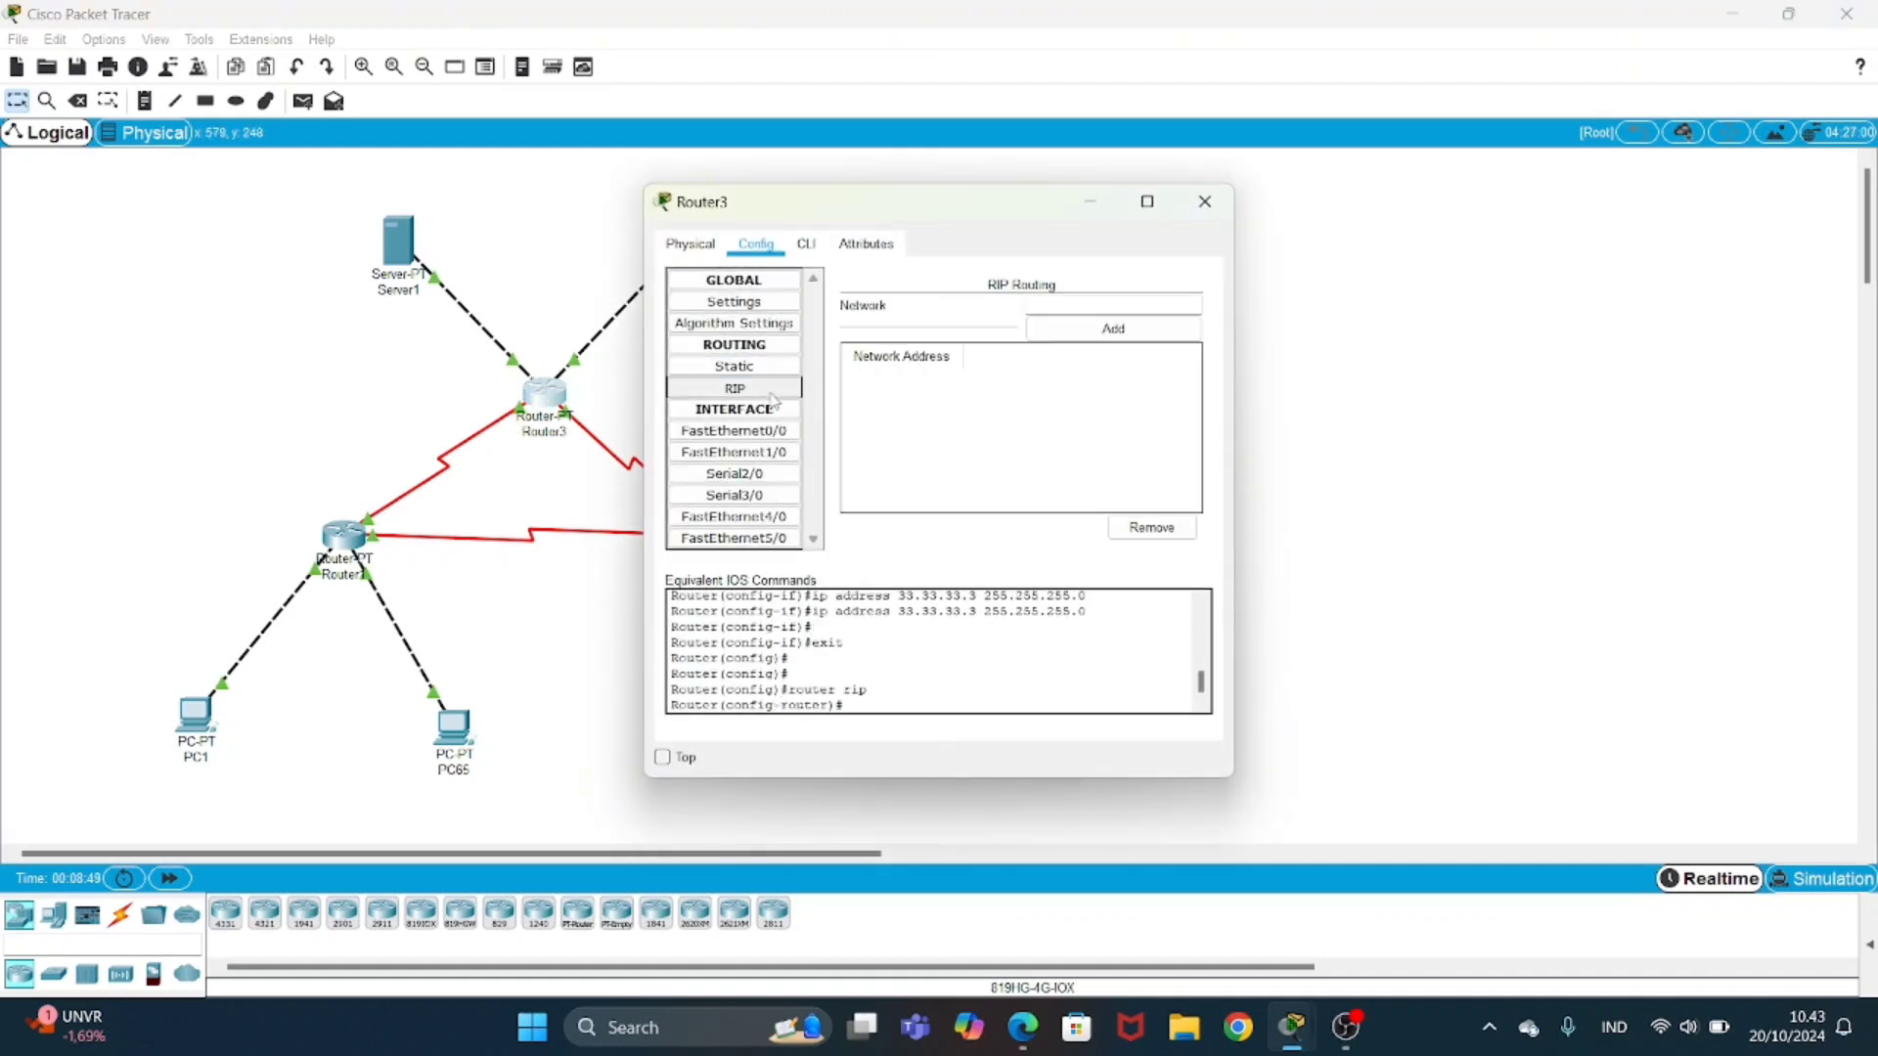
pyautogui.click(806, 244)
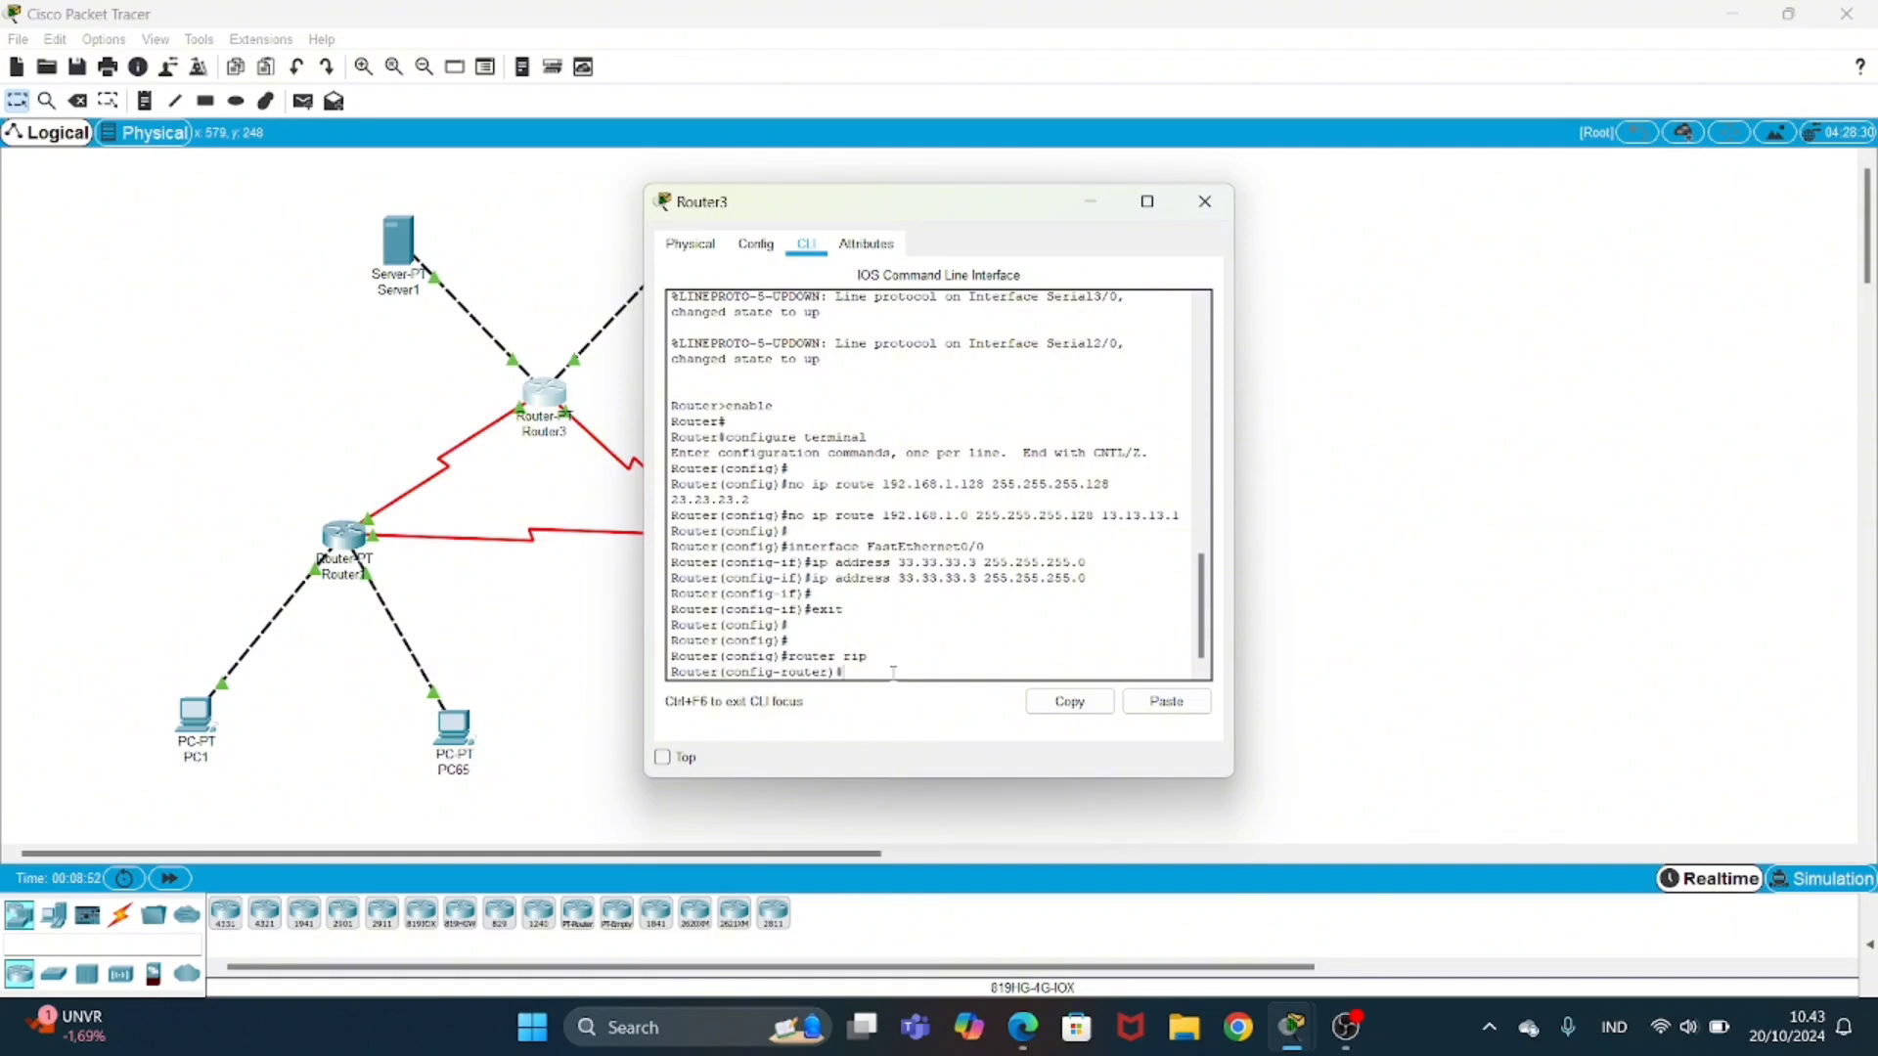
pyautogui.write('no auto-summary')
pyautogui.press('Return')
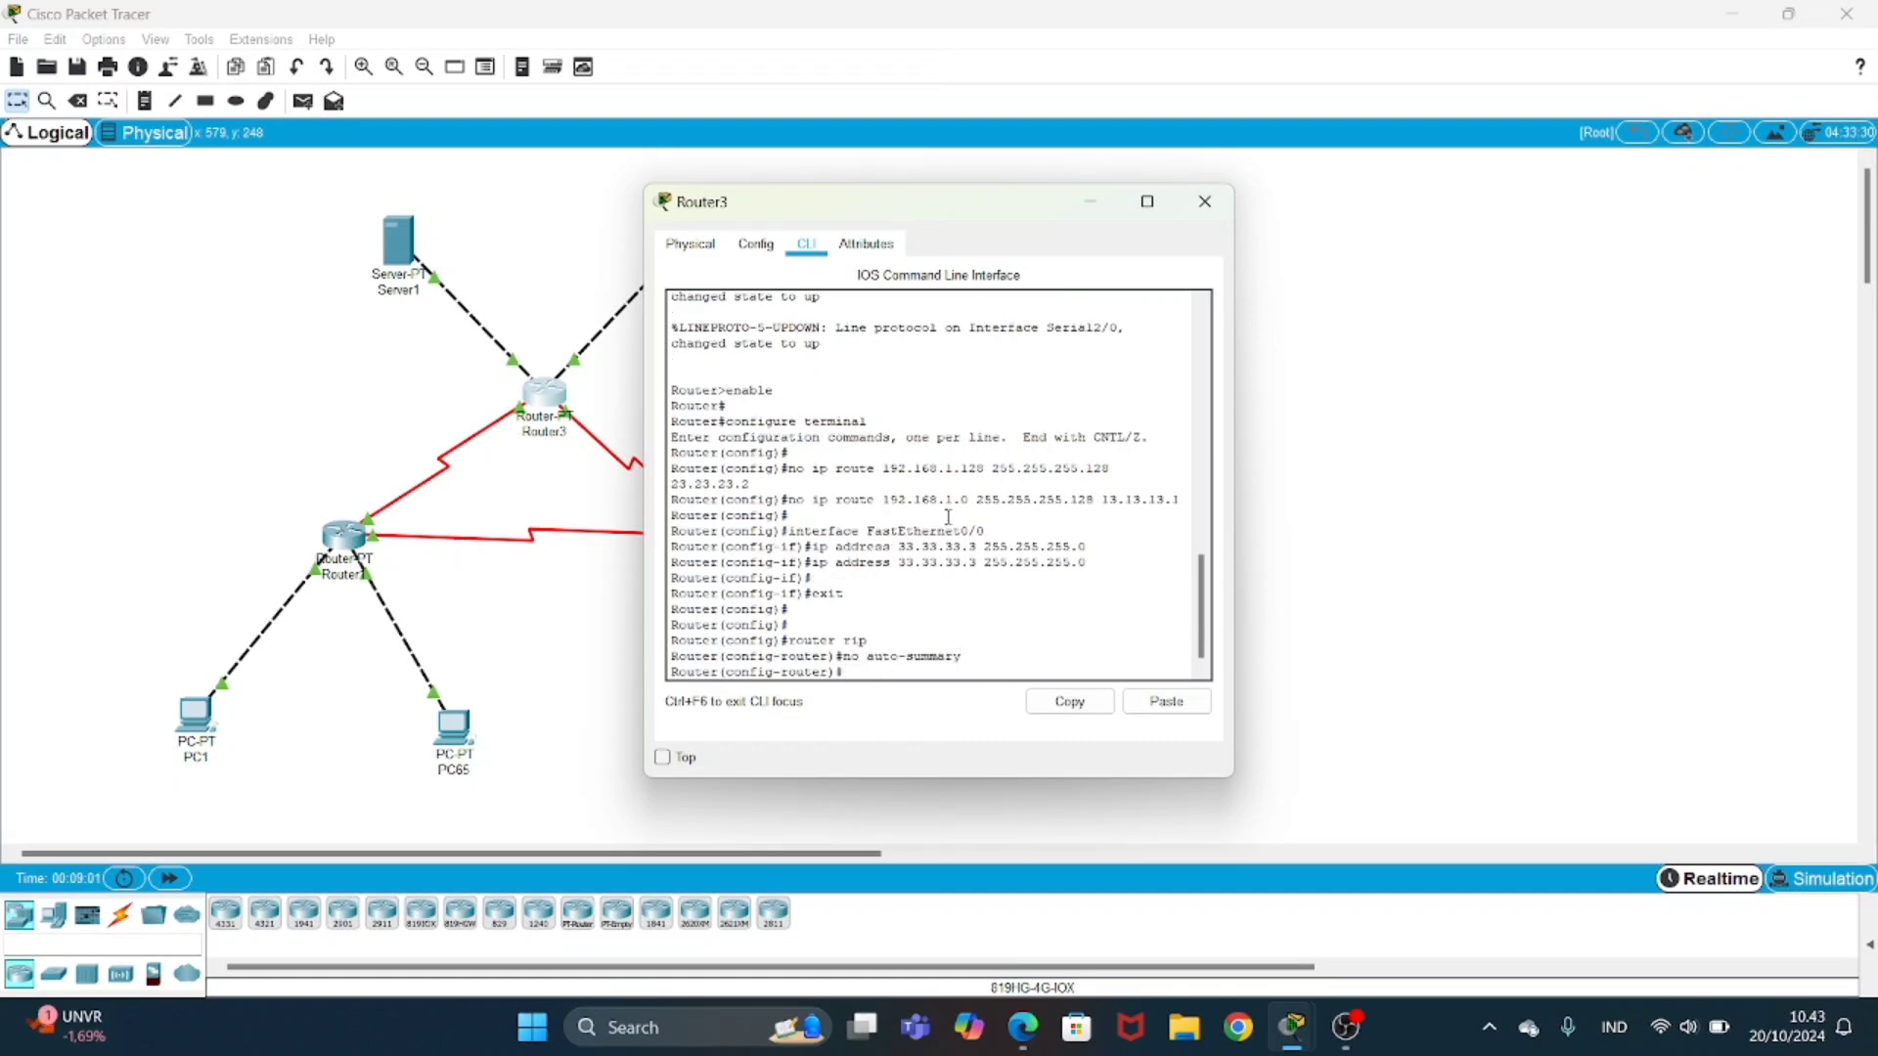
pyautogui.write('version 2')
pyautogui.press('Return')
# - Check the RIP version in Router3's RIP routing settings, and close its configuration
pyautogui.click(755, 245)
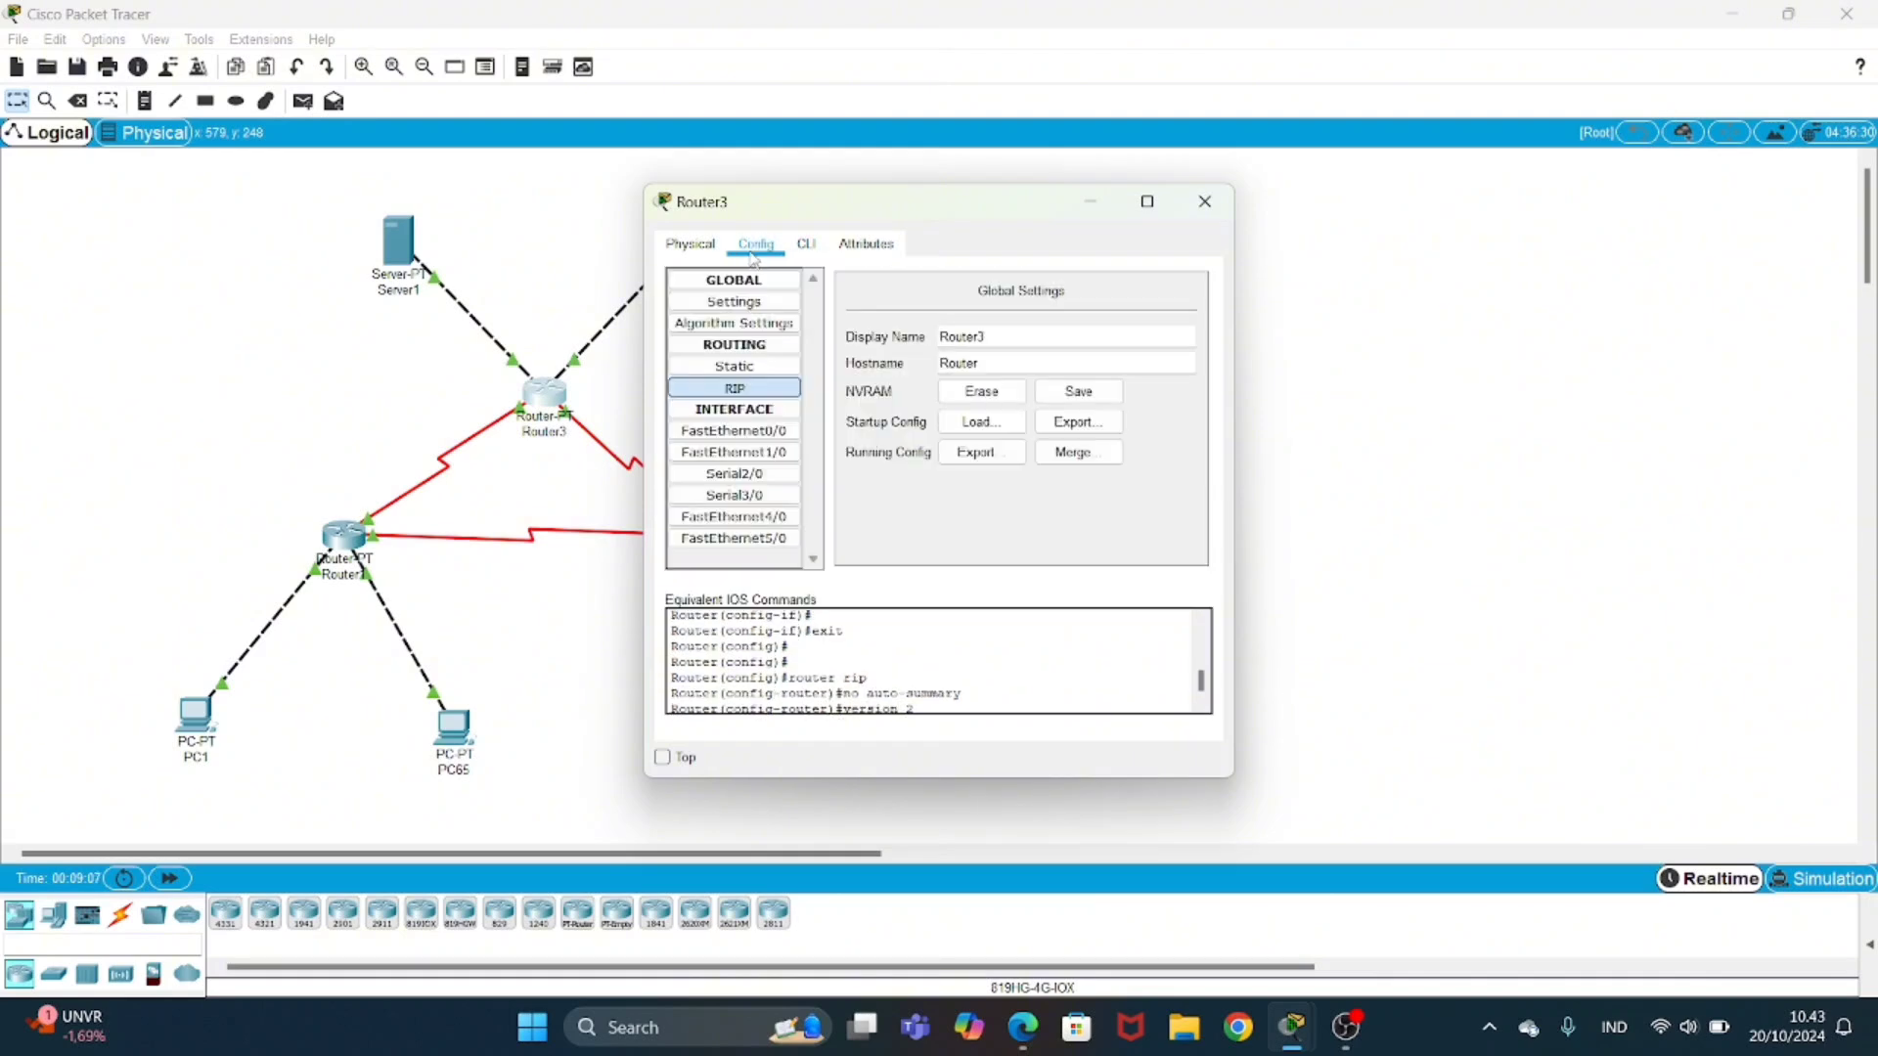
pyautogui.click(758, 392)
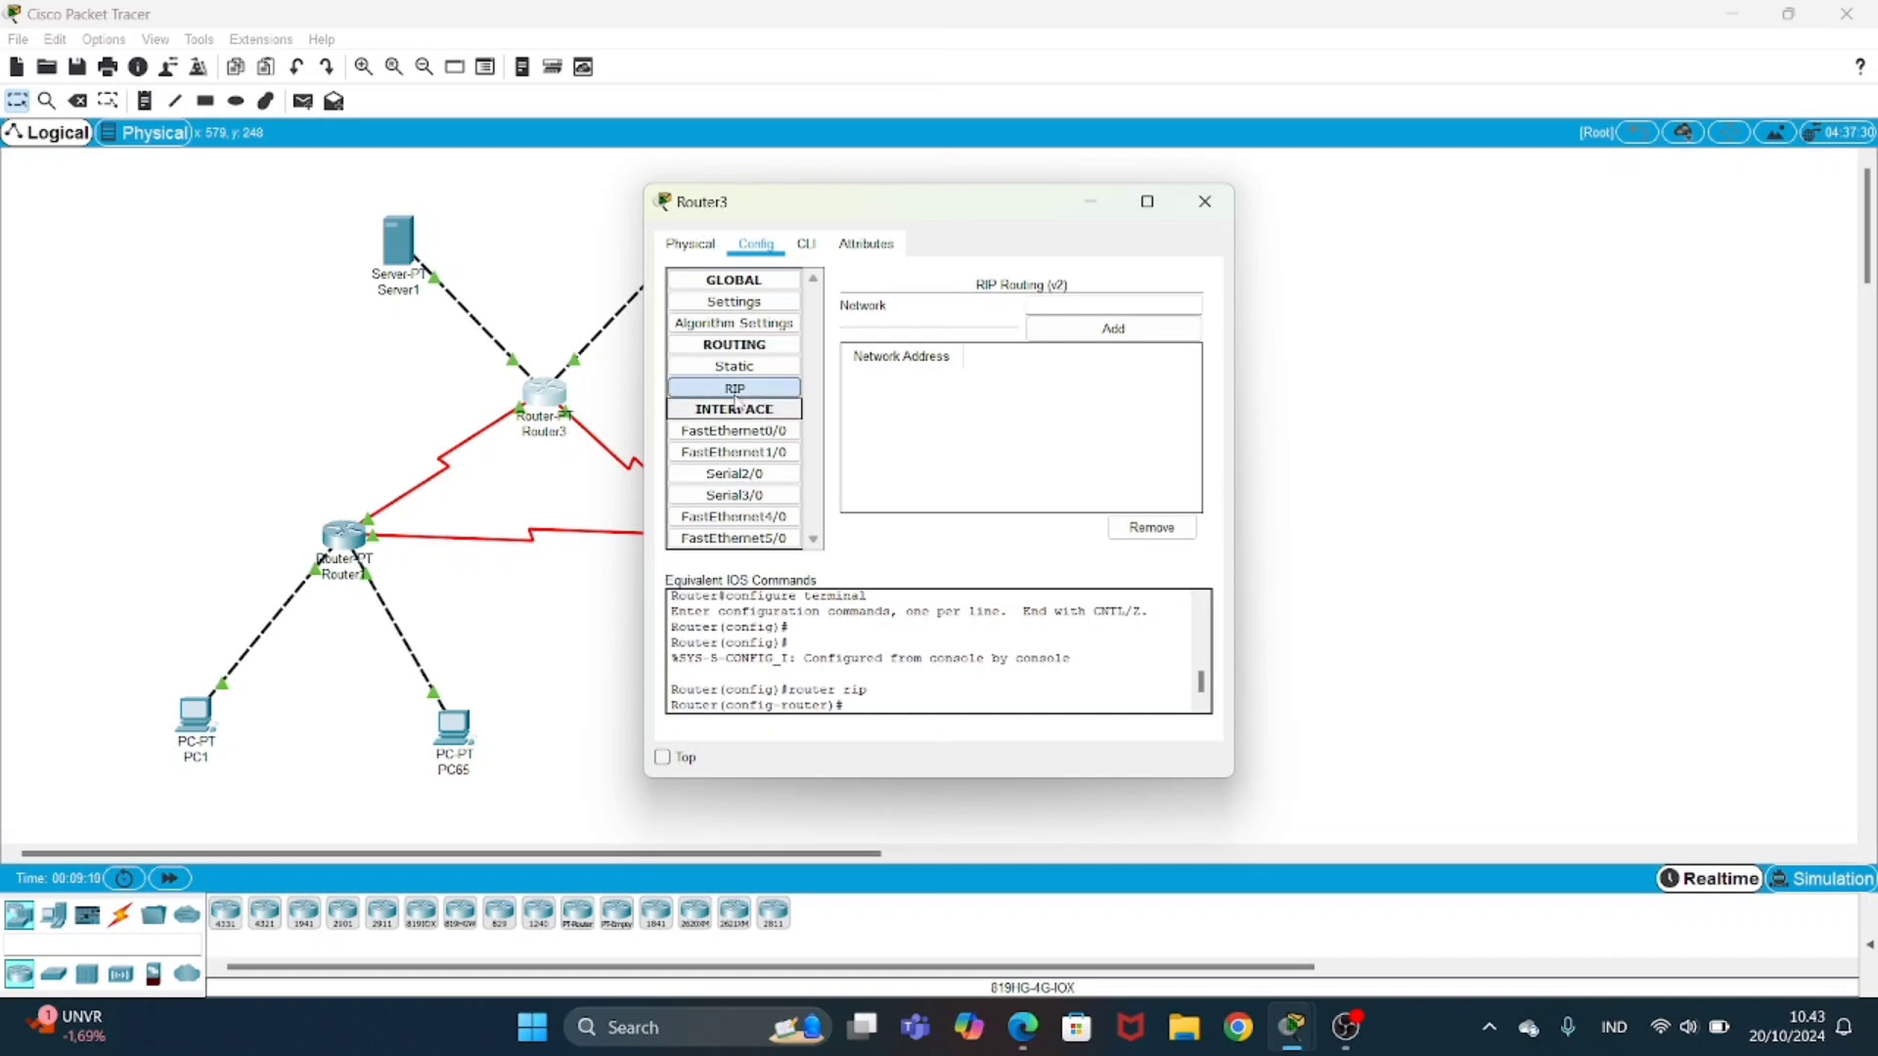
pyautogui.click(1205, 201)
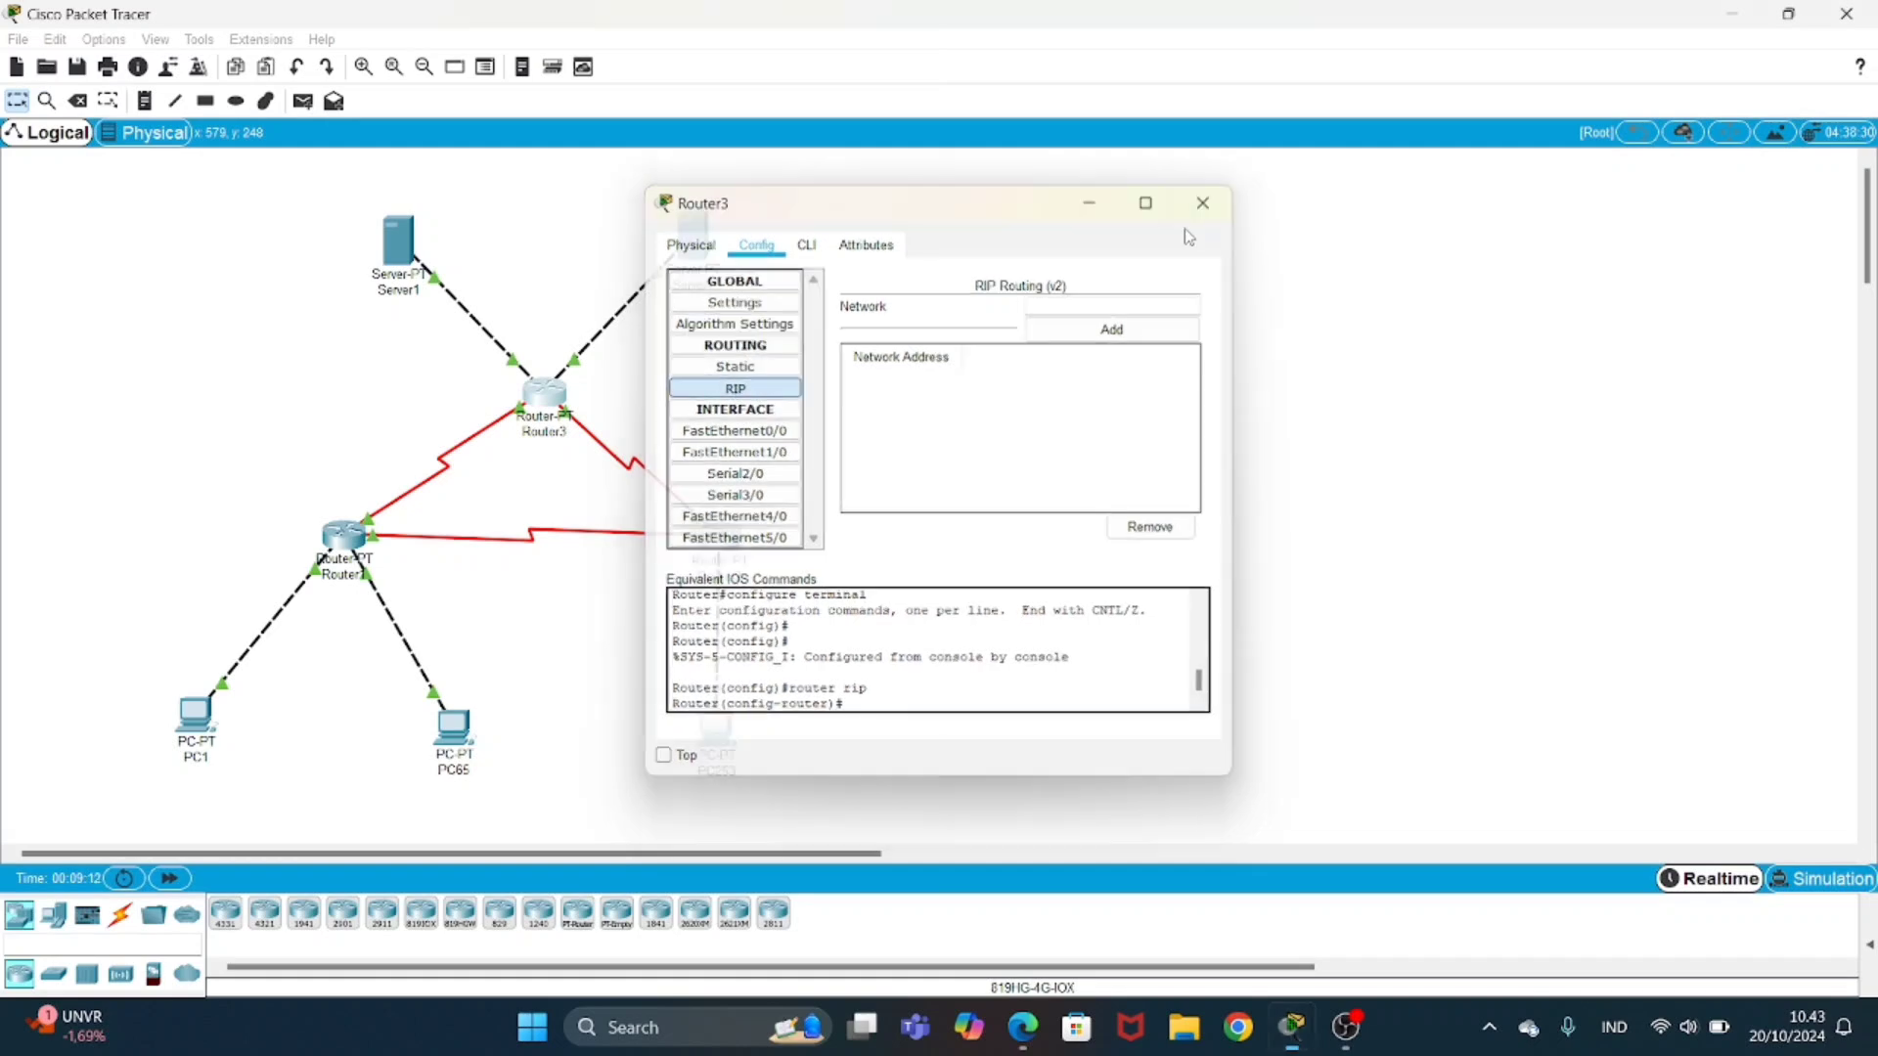
# - Open Router1's RIP routing settings and add the network 12.12.12.0
pyautogui.click(332, 544)
pyautogui.click(711, 393)
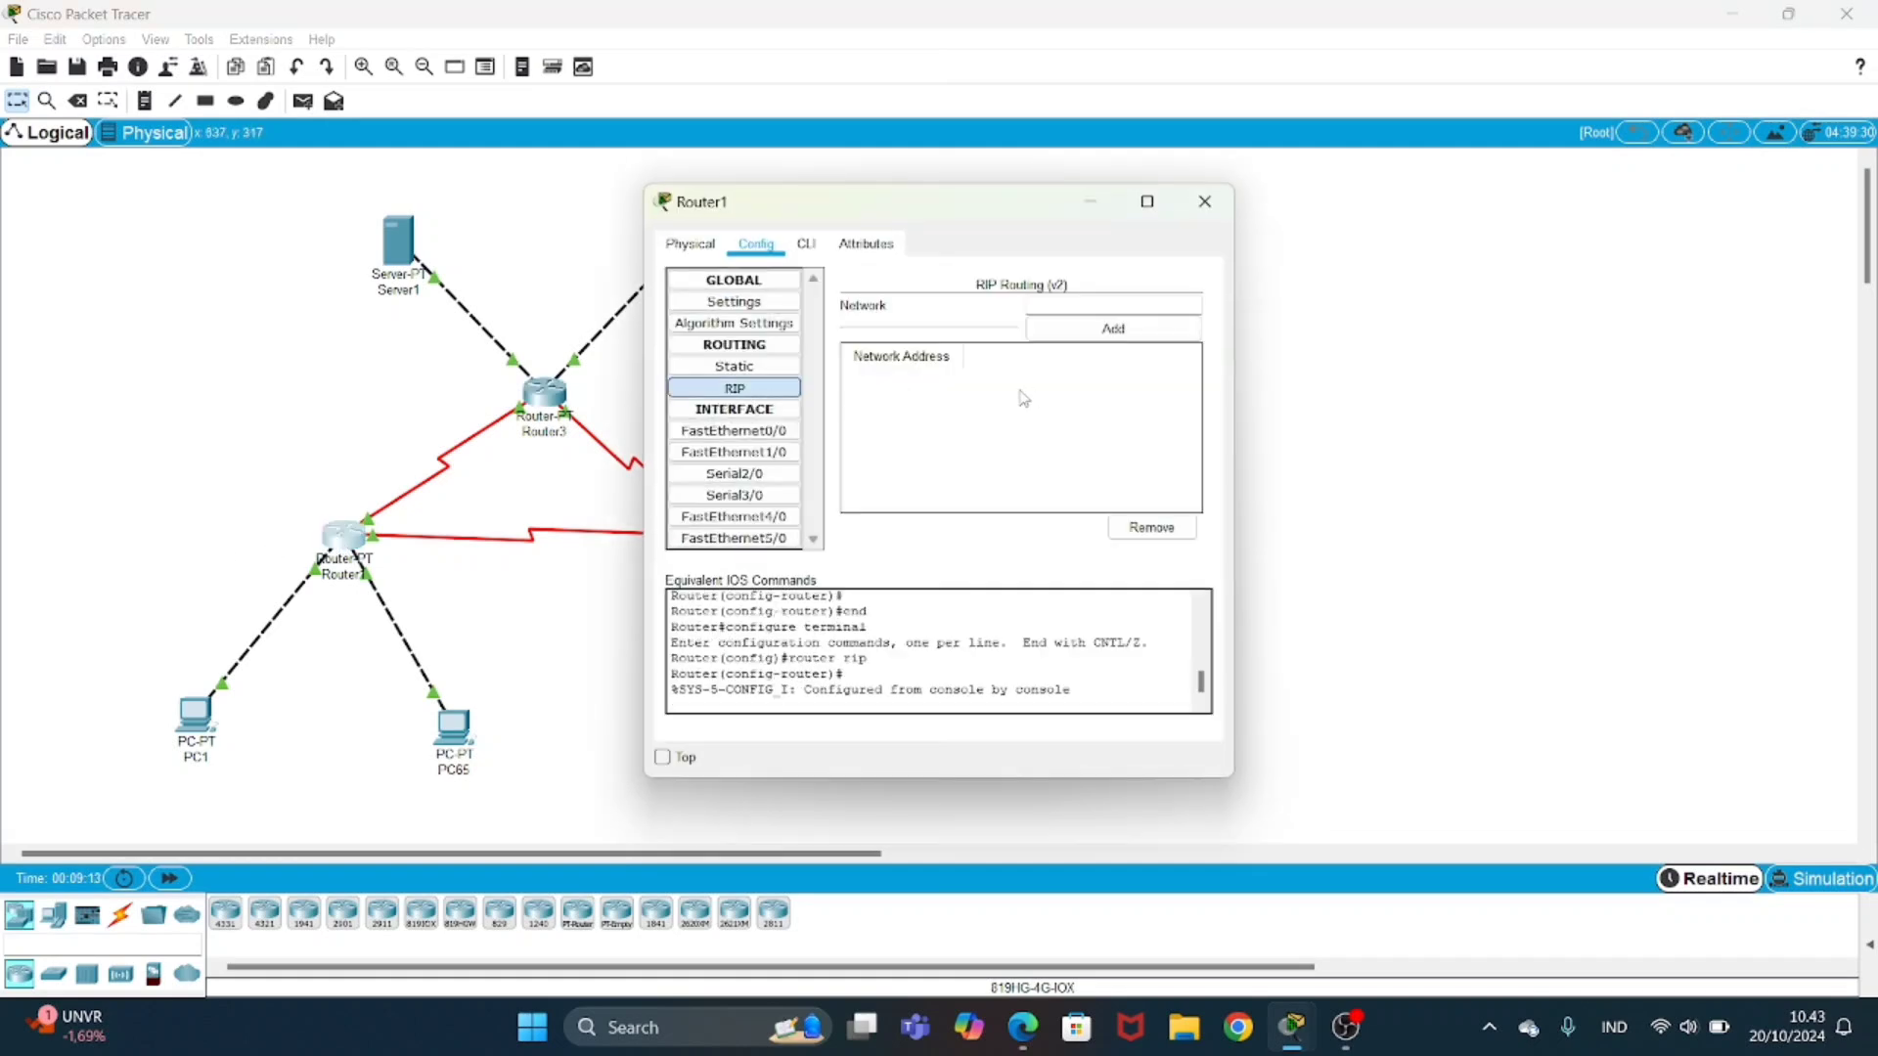
pyautogui.click(1074, 306)
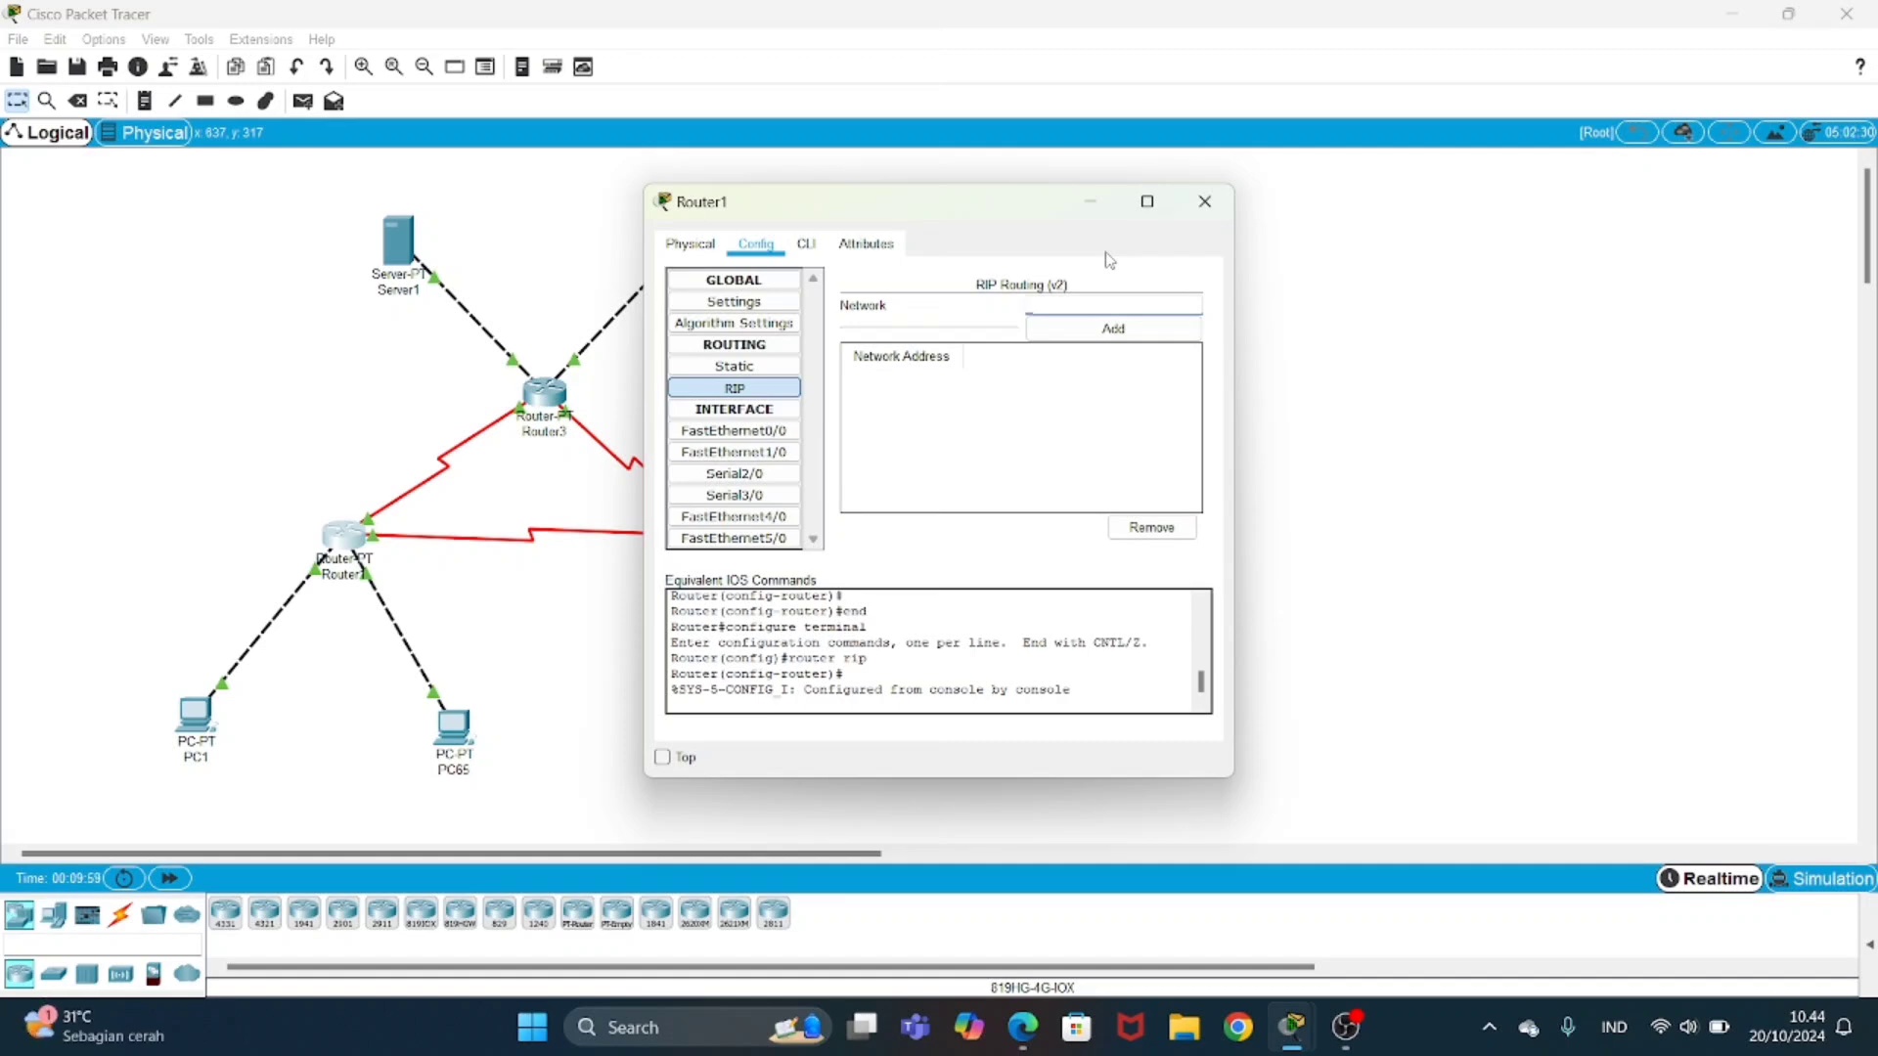
pyautogui.write('12.12.12.0')
pyautogui.click(1118, 329)
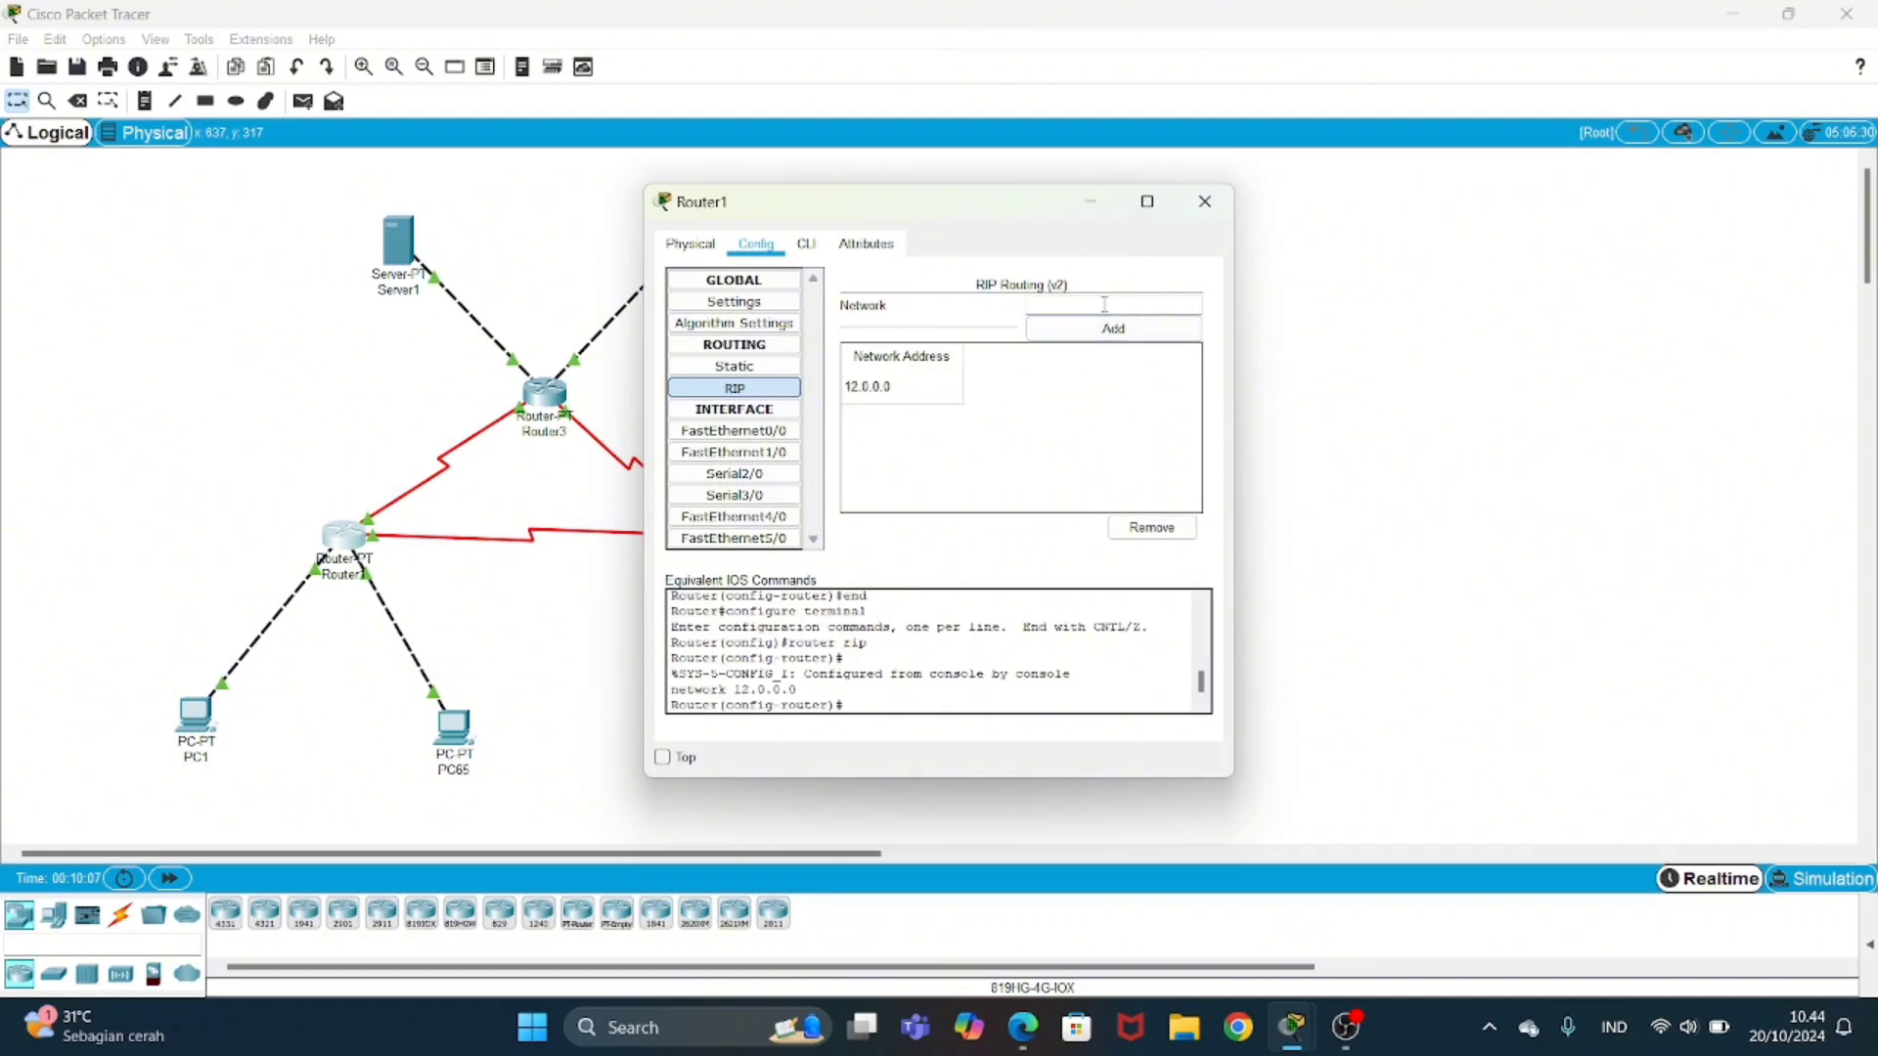
# - Add the 13.0.0.0 network to Router1's RIP network list
pyautogui.click(1105, 305)
pyautogui.write('13')
pyautogui.write('.13')
pyautogui.write('.13')
pyautogui.write('.13')
pyautogui.click(1105, 328)
# - Add the network 192.168.1.0 to Router1's RIP network list and close its configuration
pyautogui.click(1103, 299)
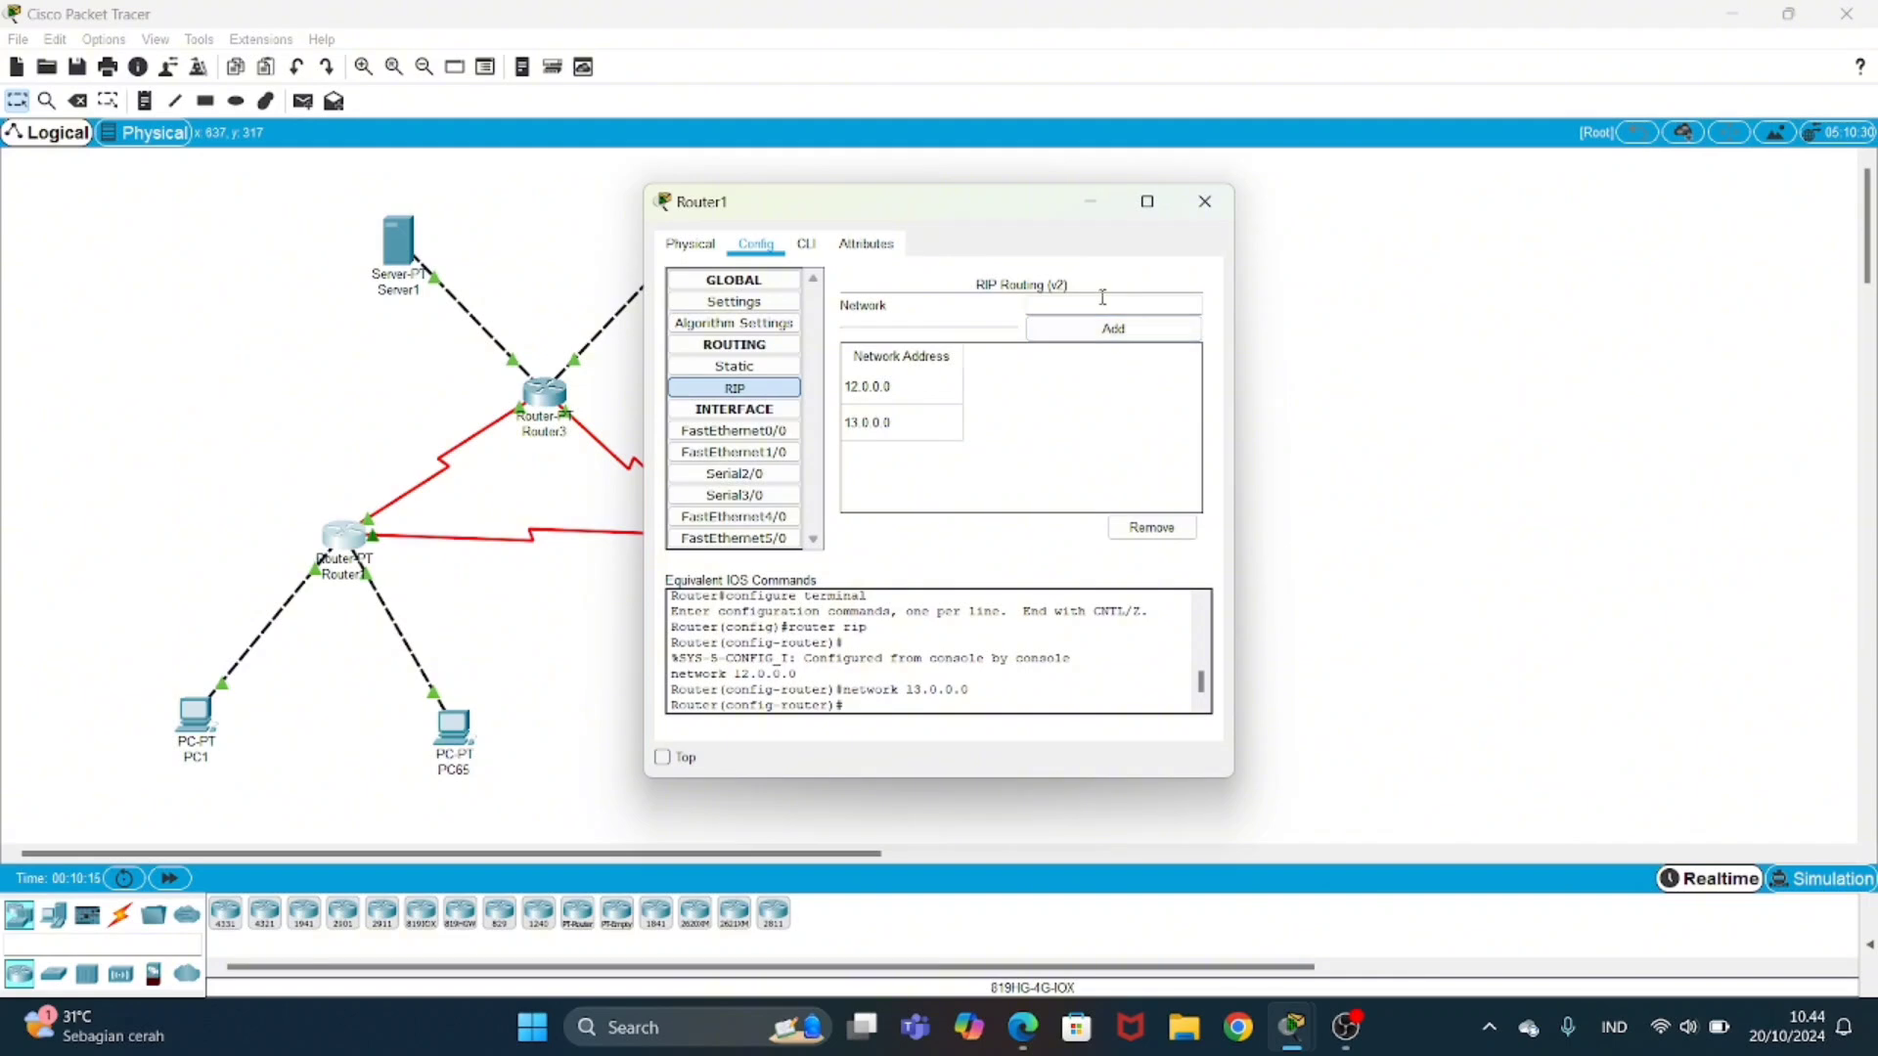
pyautogui.write('192.168')
pyautogui.write('.1.0')
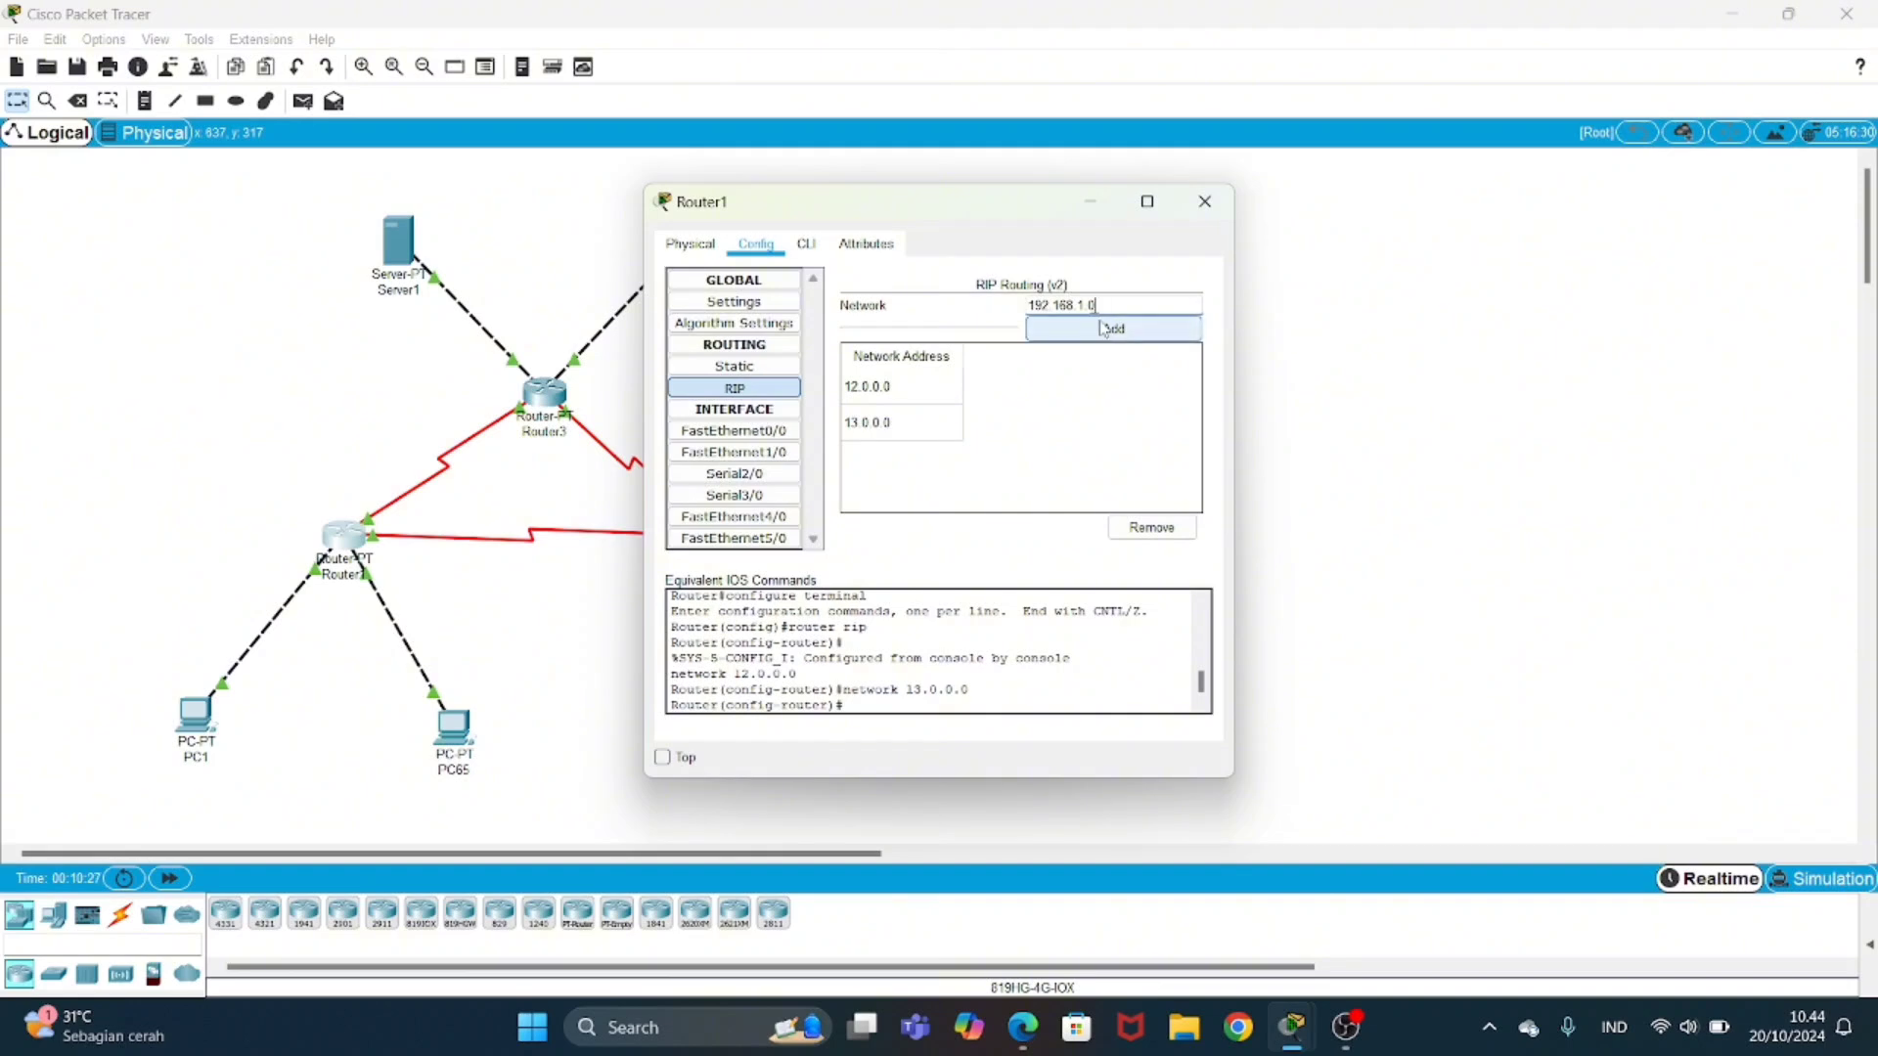
pyautogui.click(1111, 333)
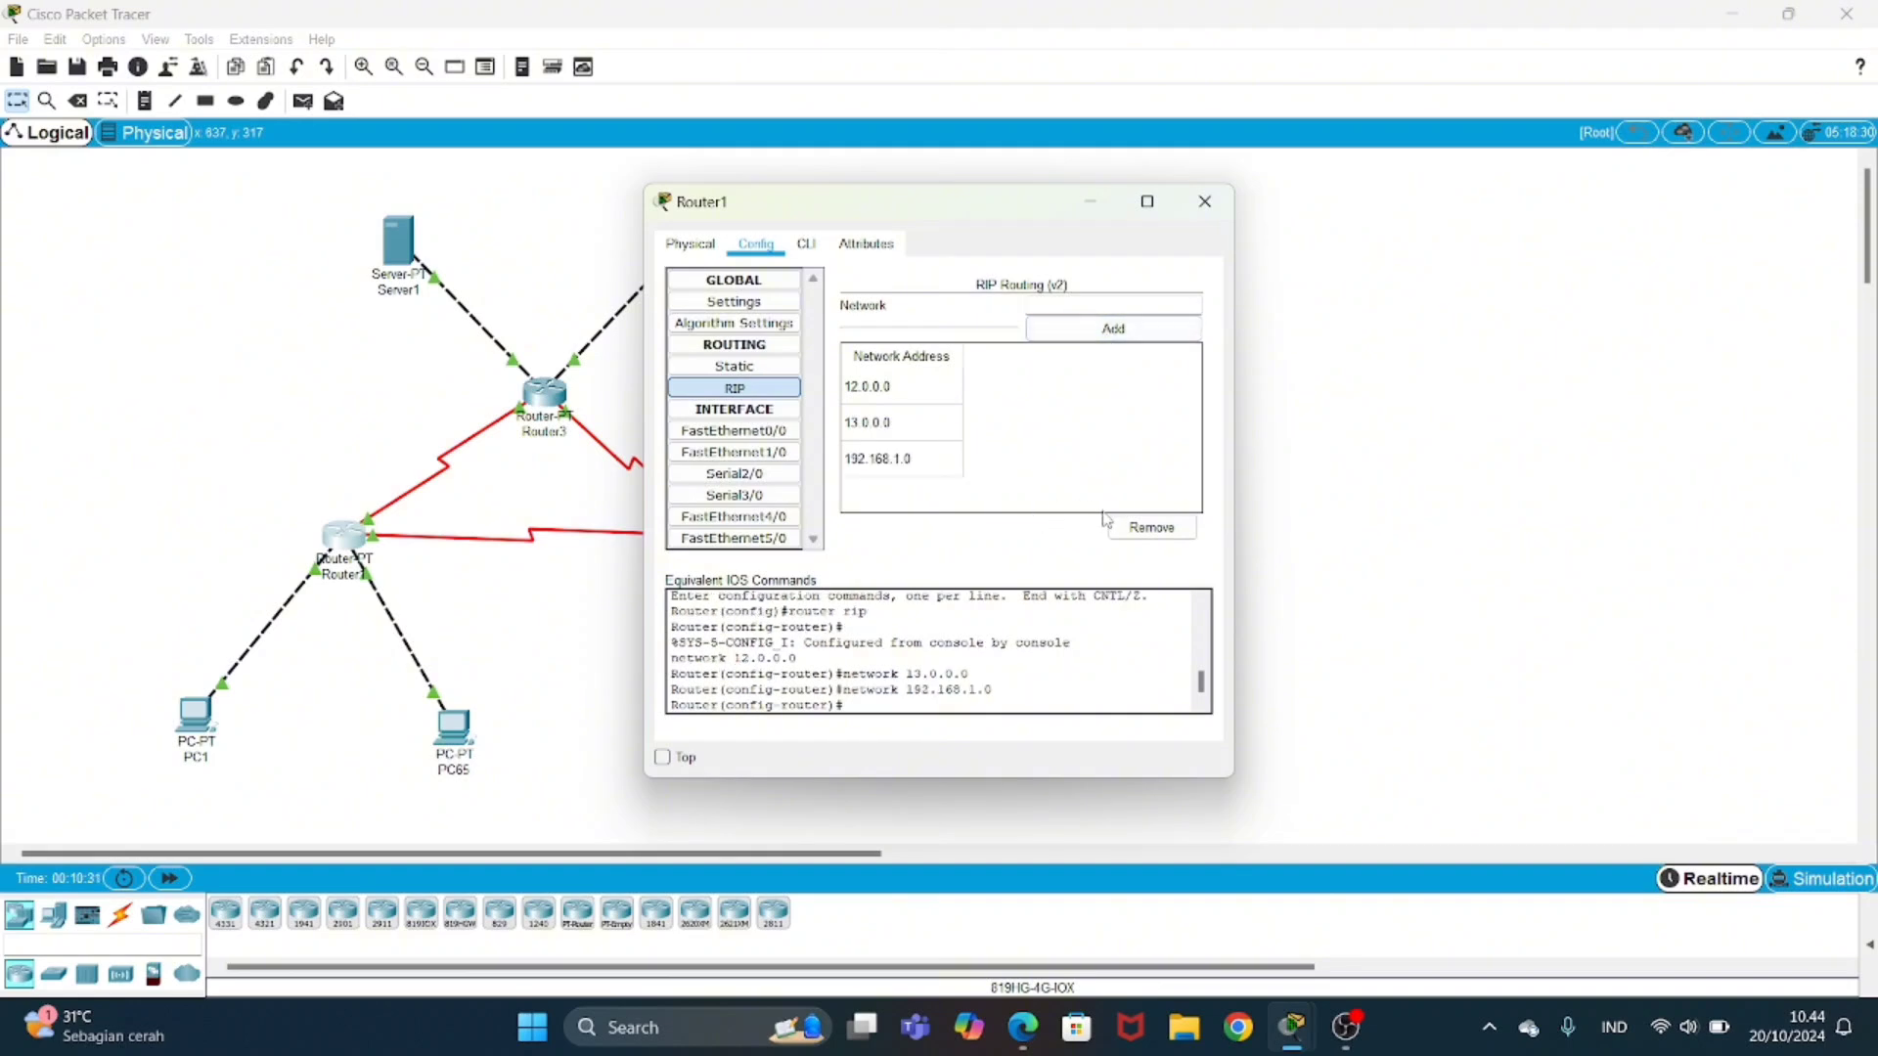
pyautogui.click(1206, 203)
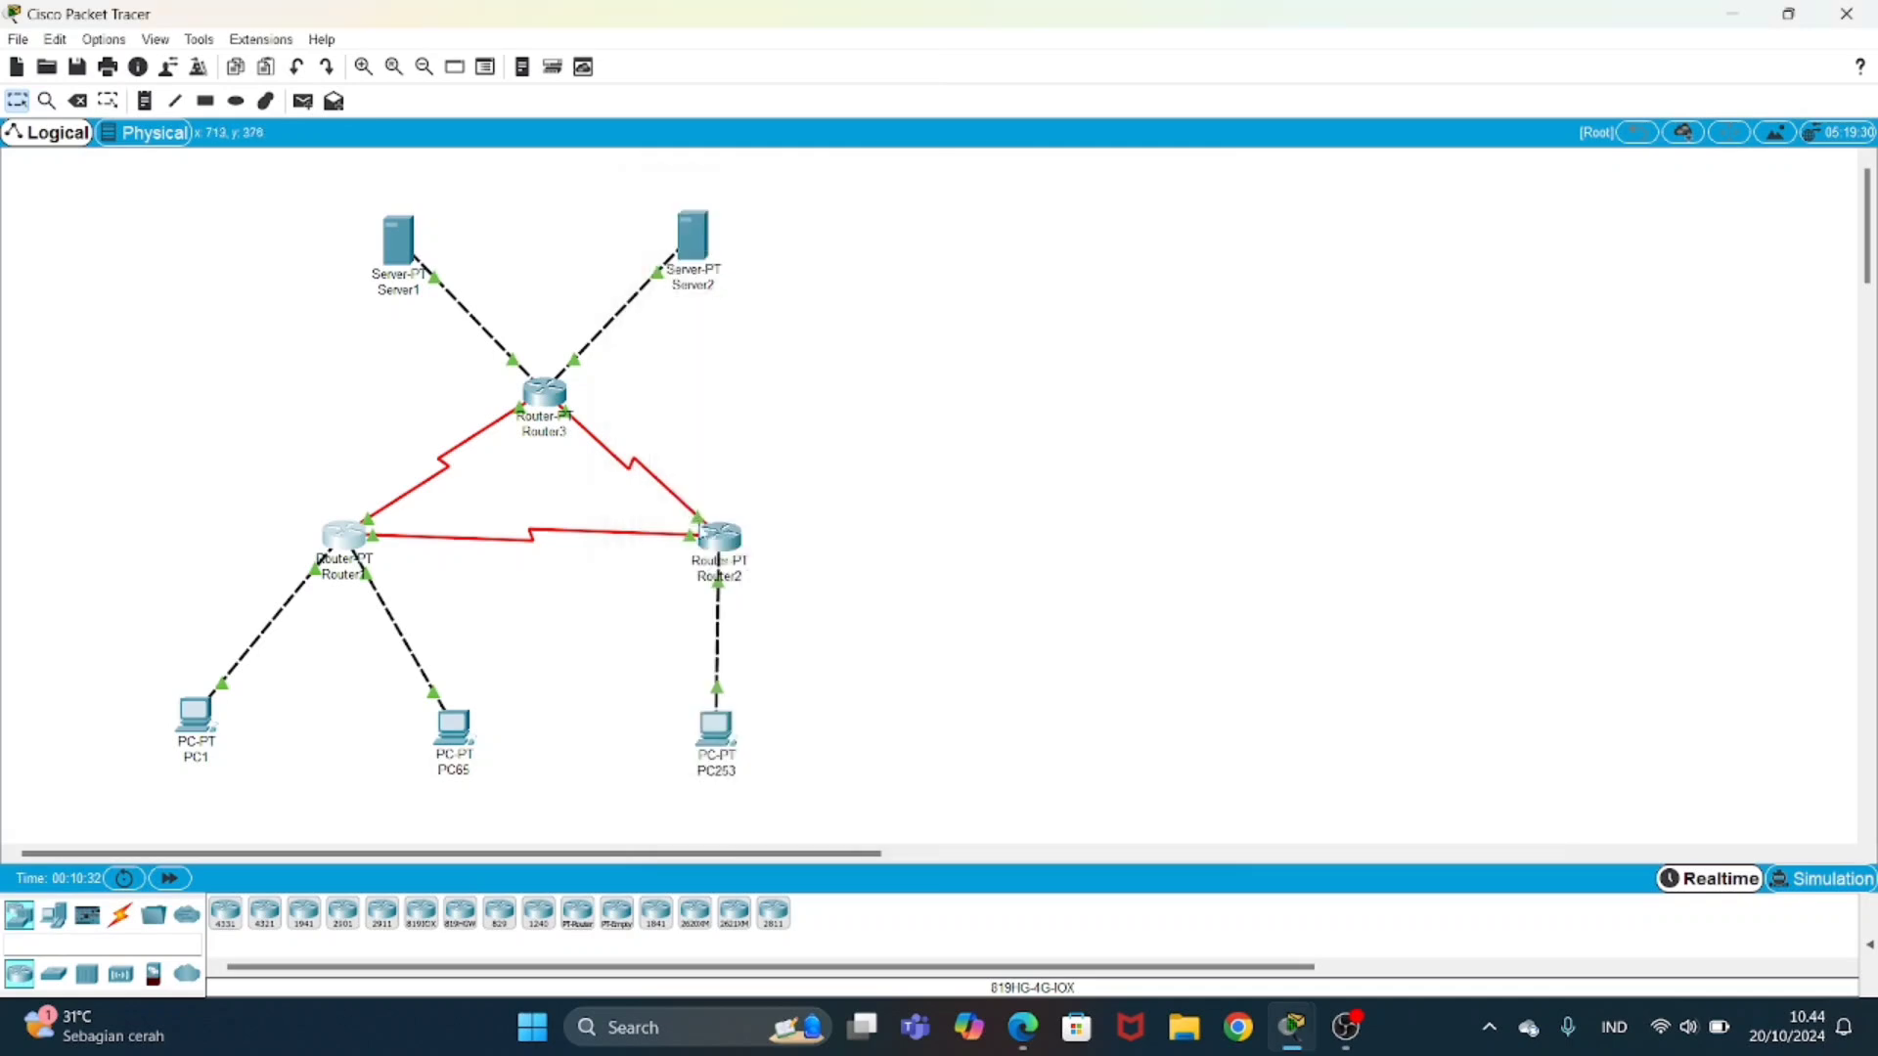
# - Open Router2's RIP routing settings and add the network 12.12.12.0
pyautogui.click(730, 544)
pyautogui.click(804, 245)
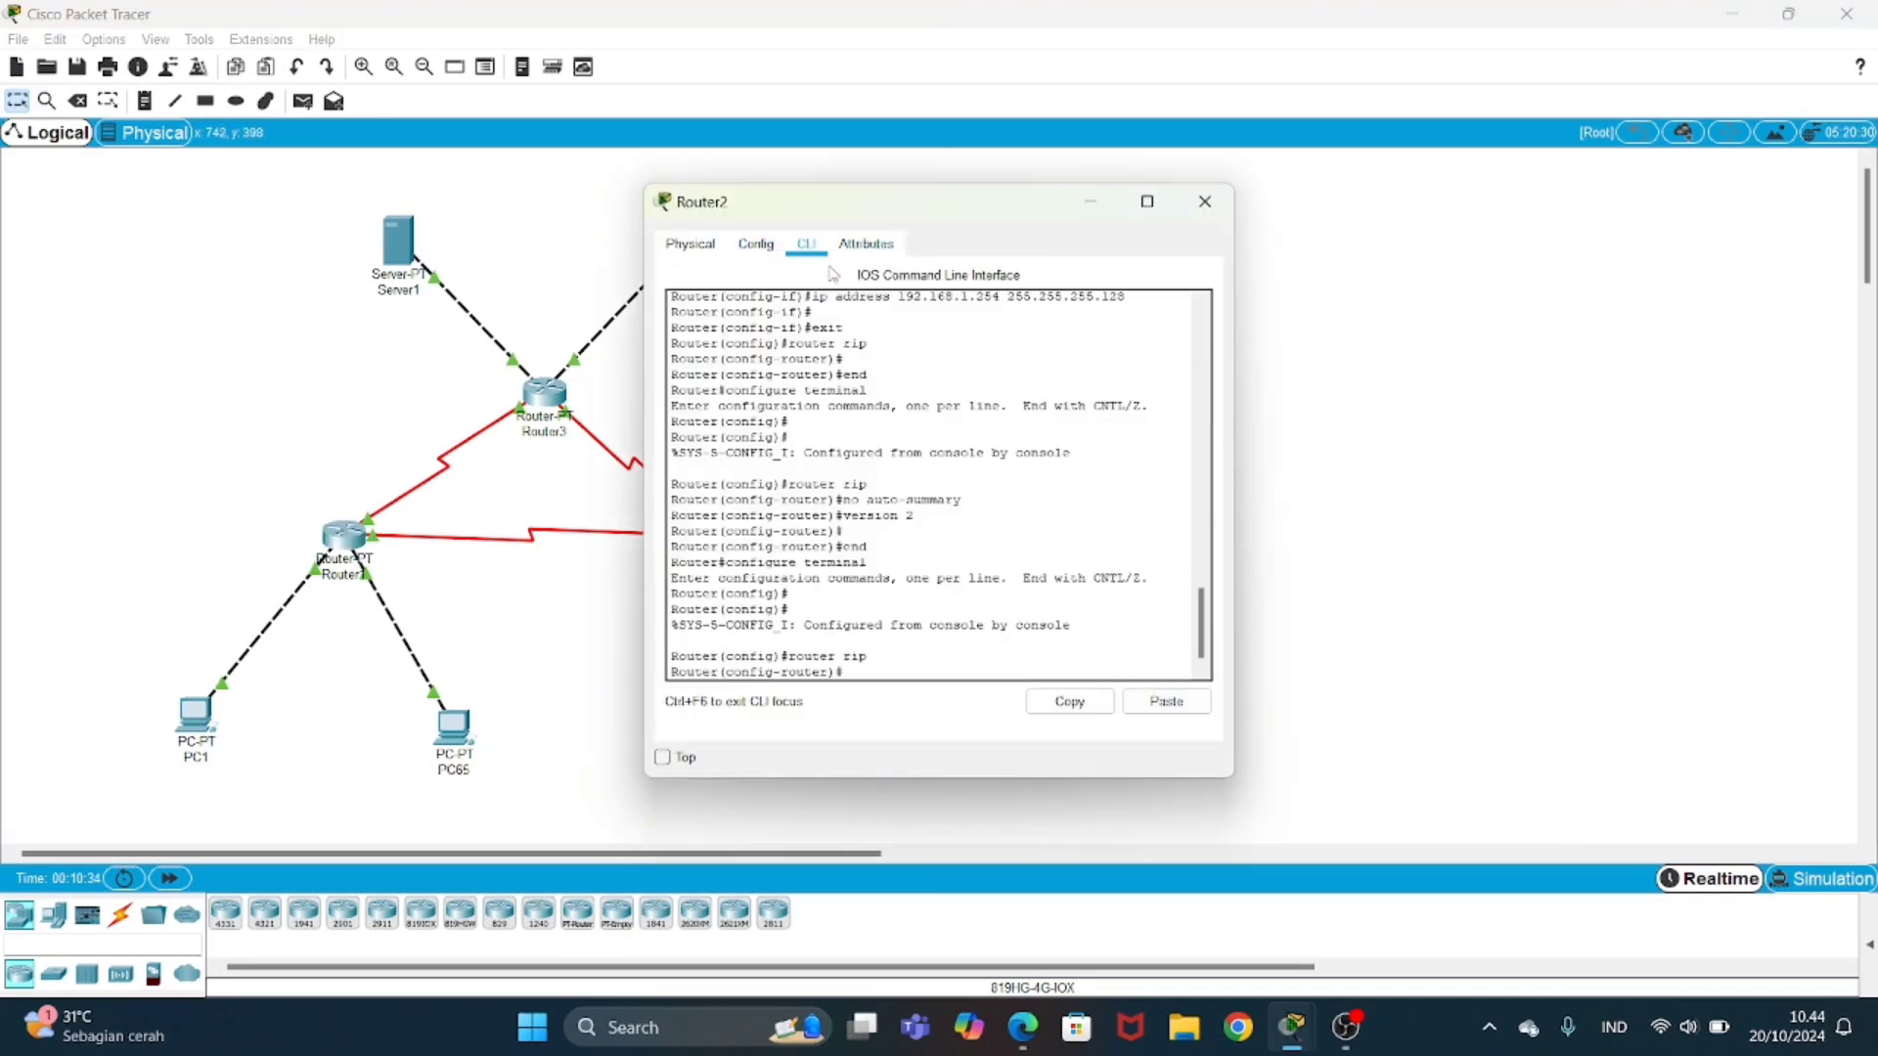
pyautogui.click(754, 244)
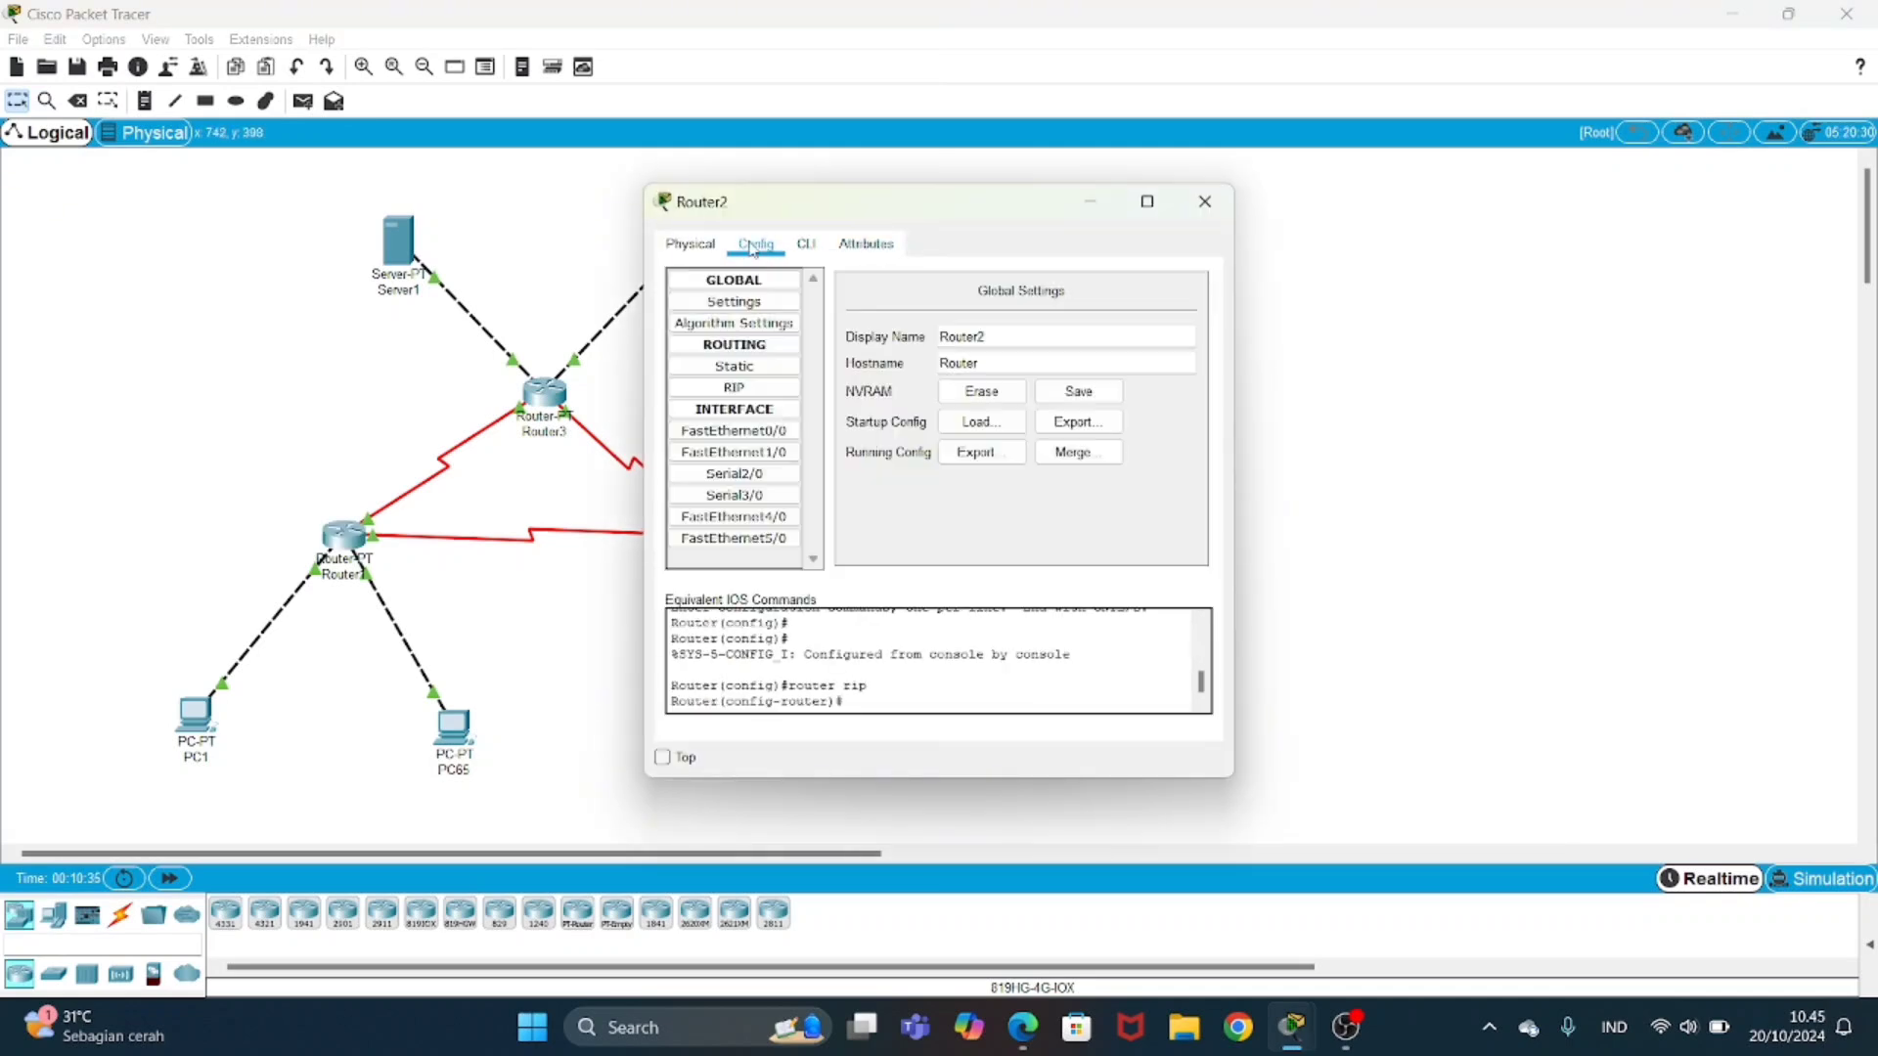
pyautogui.click(775, 397)
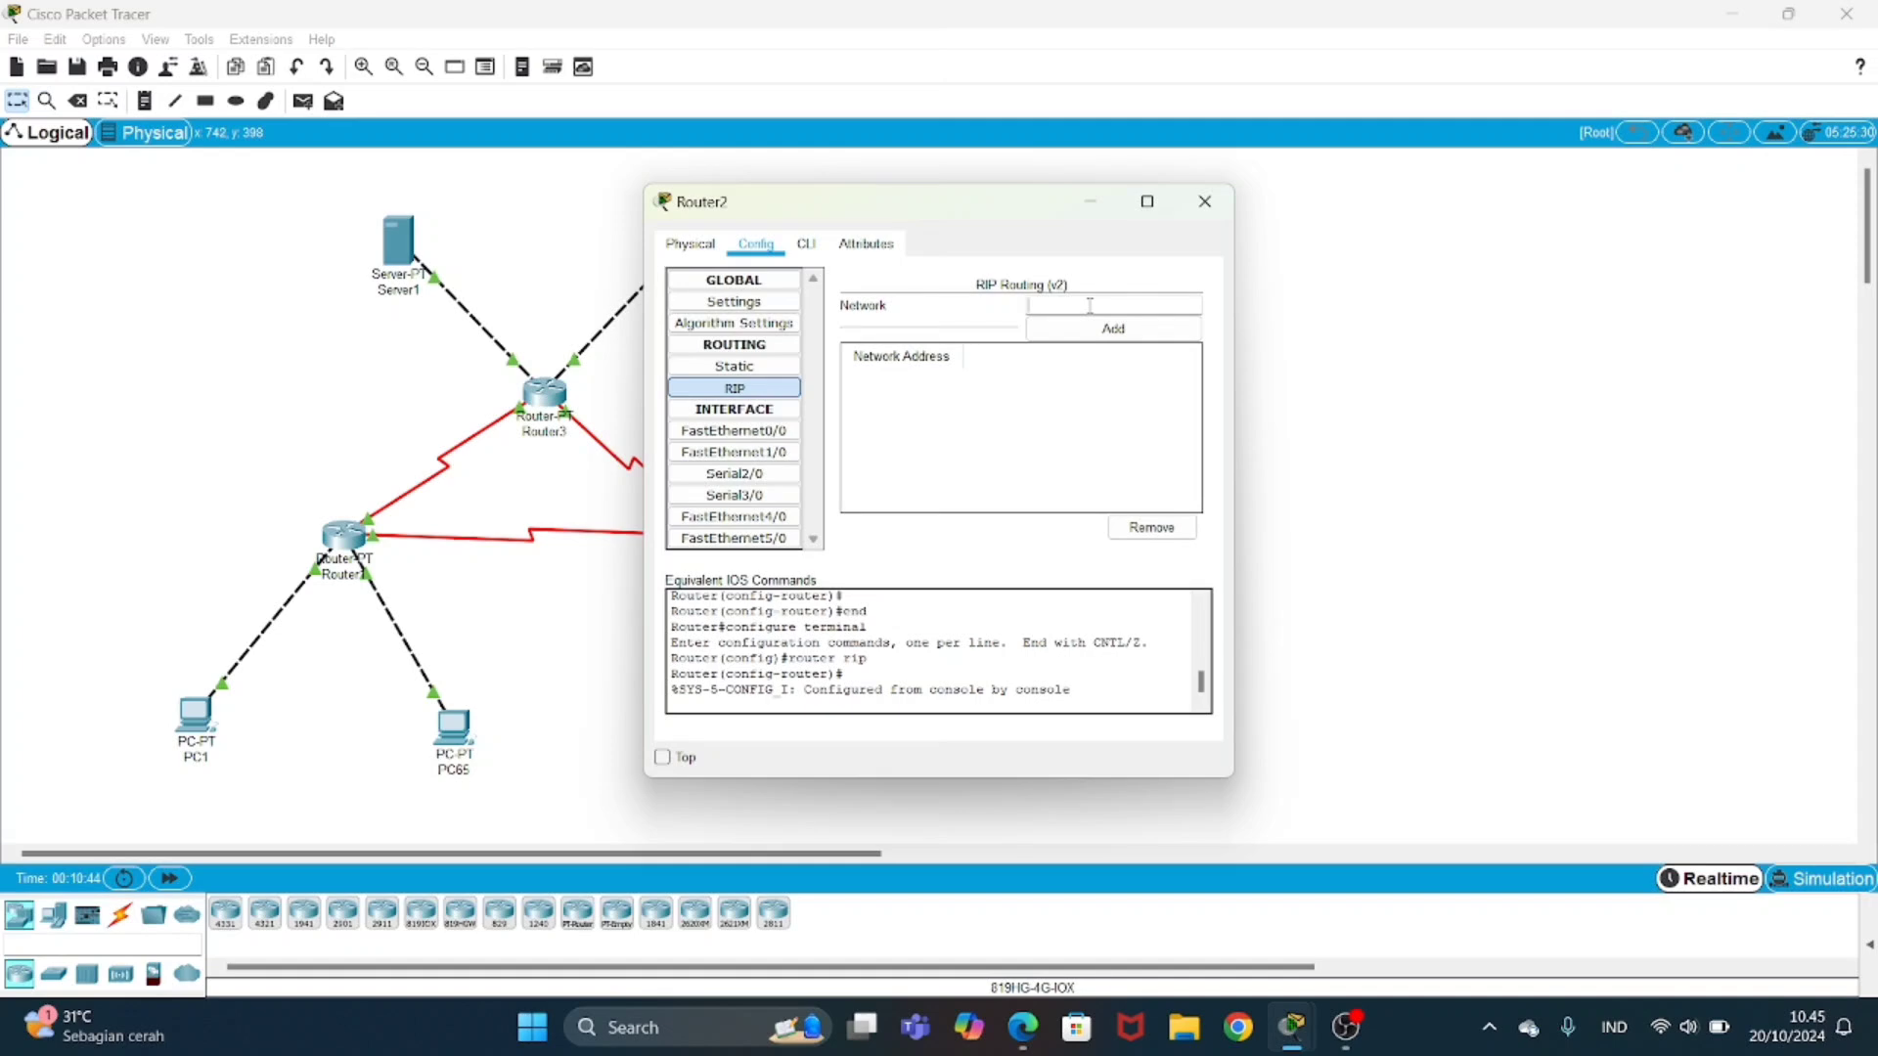
pyautogui.write('12.12.12.0')
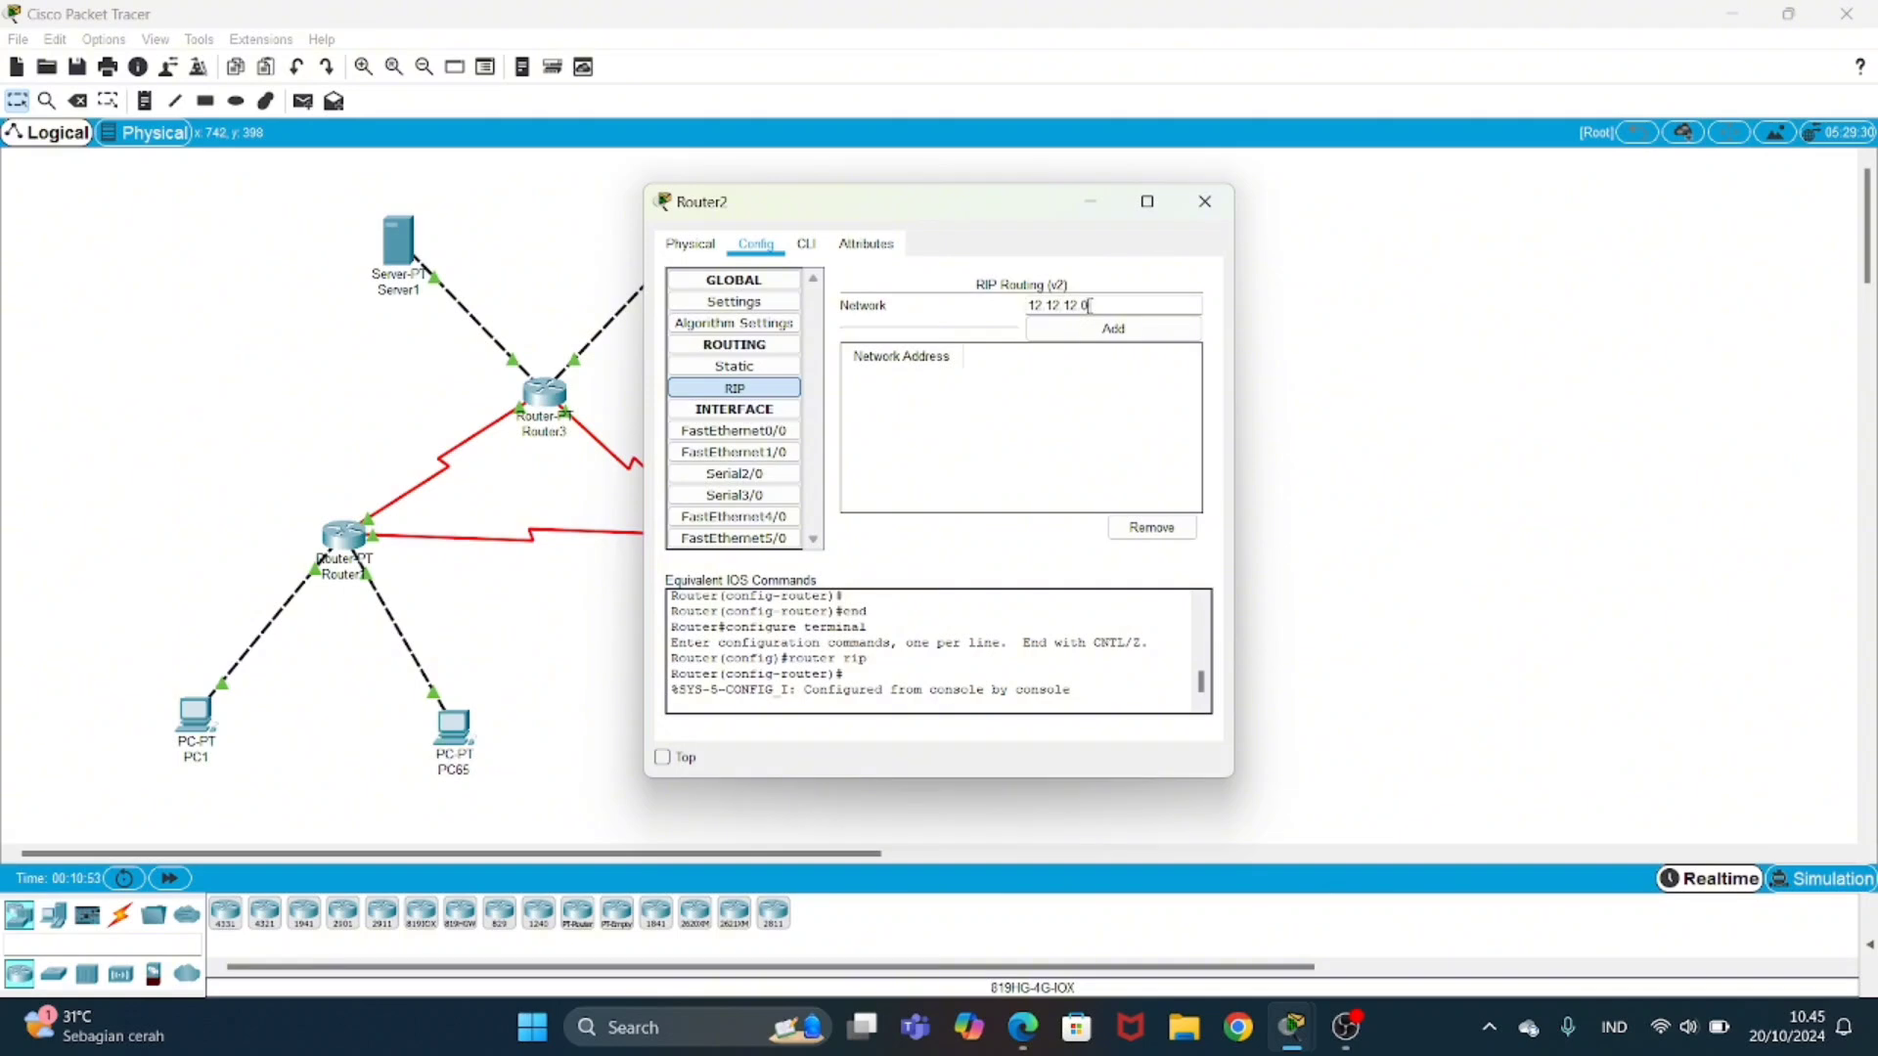
pyautogui.click(1110, 337)
# - Add the network 23.23.23.0 to Router2's RIP network list
pyautogui.click(1098, 299)
pyautogui.write('23')
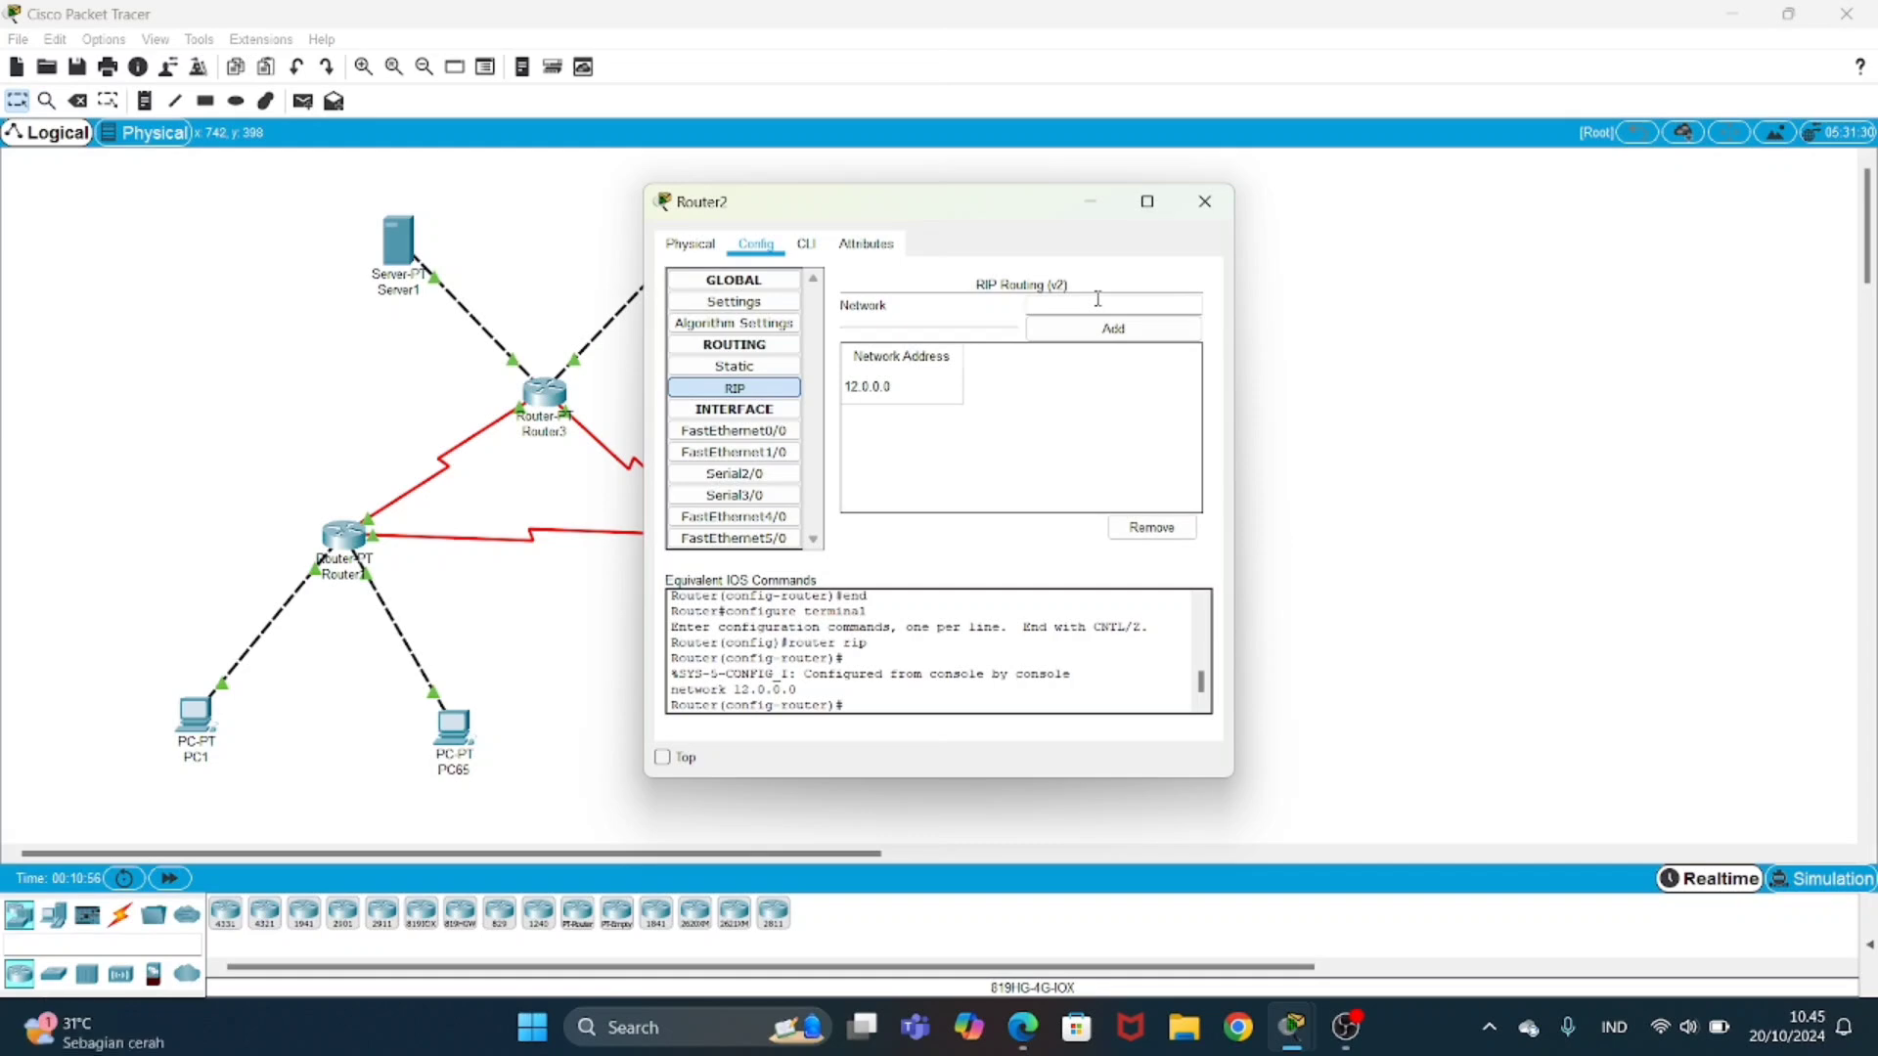
pyautogui.write('.23')
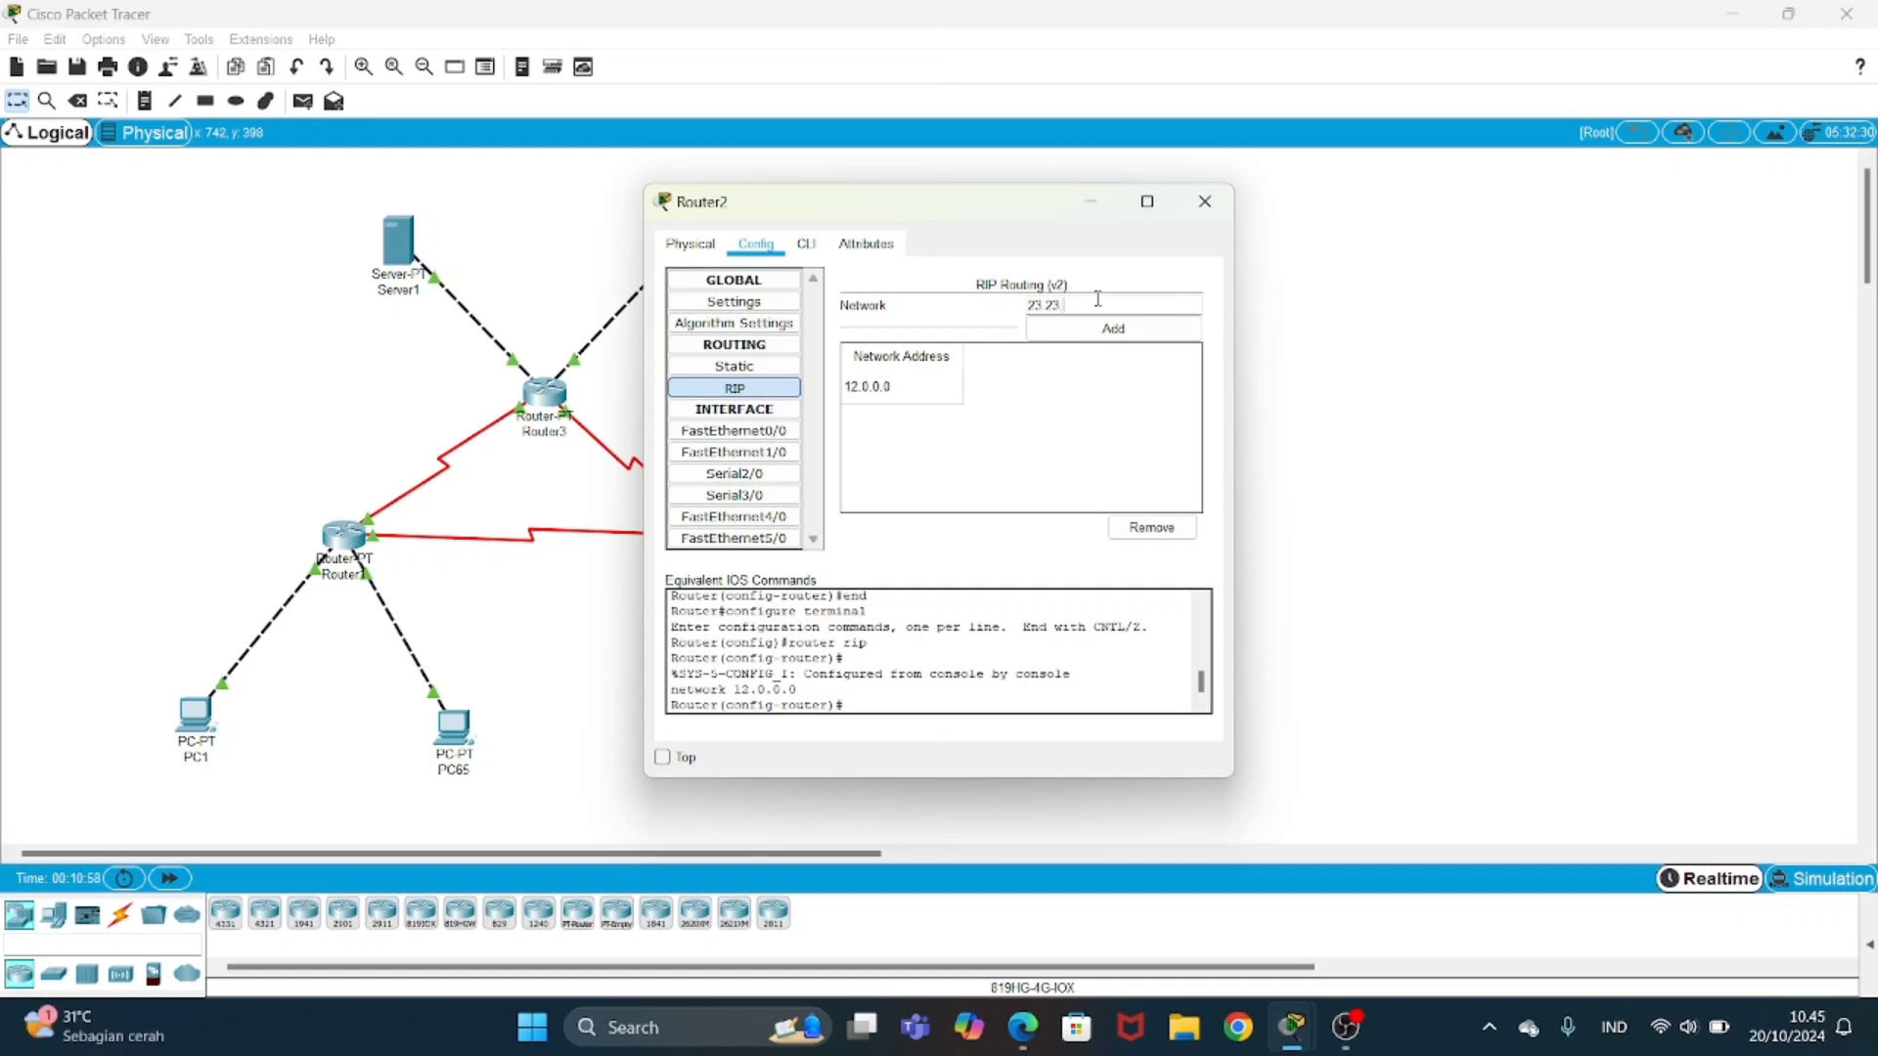
pyautogui.write('.23.0')
pyautogui.click(1066, 332)
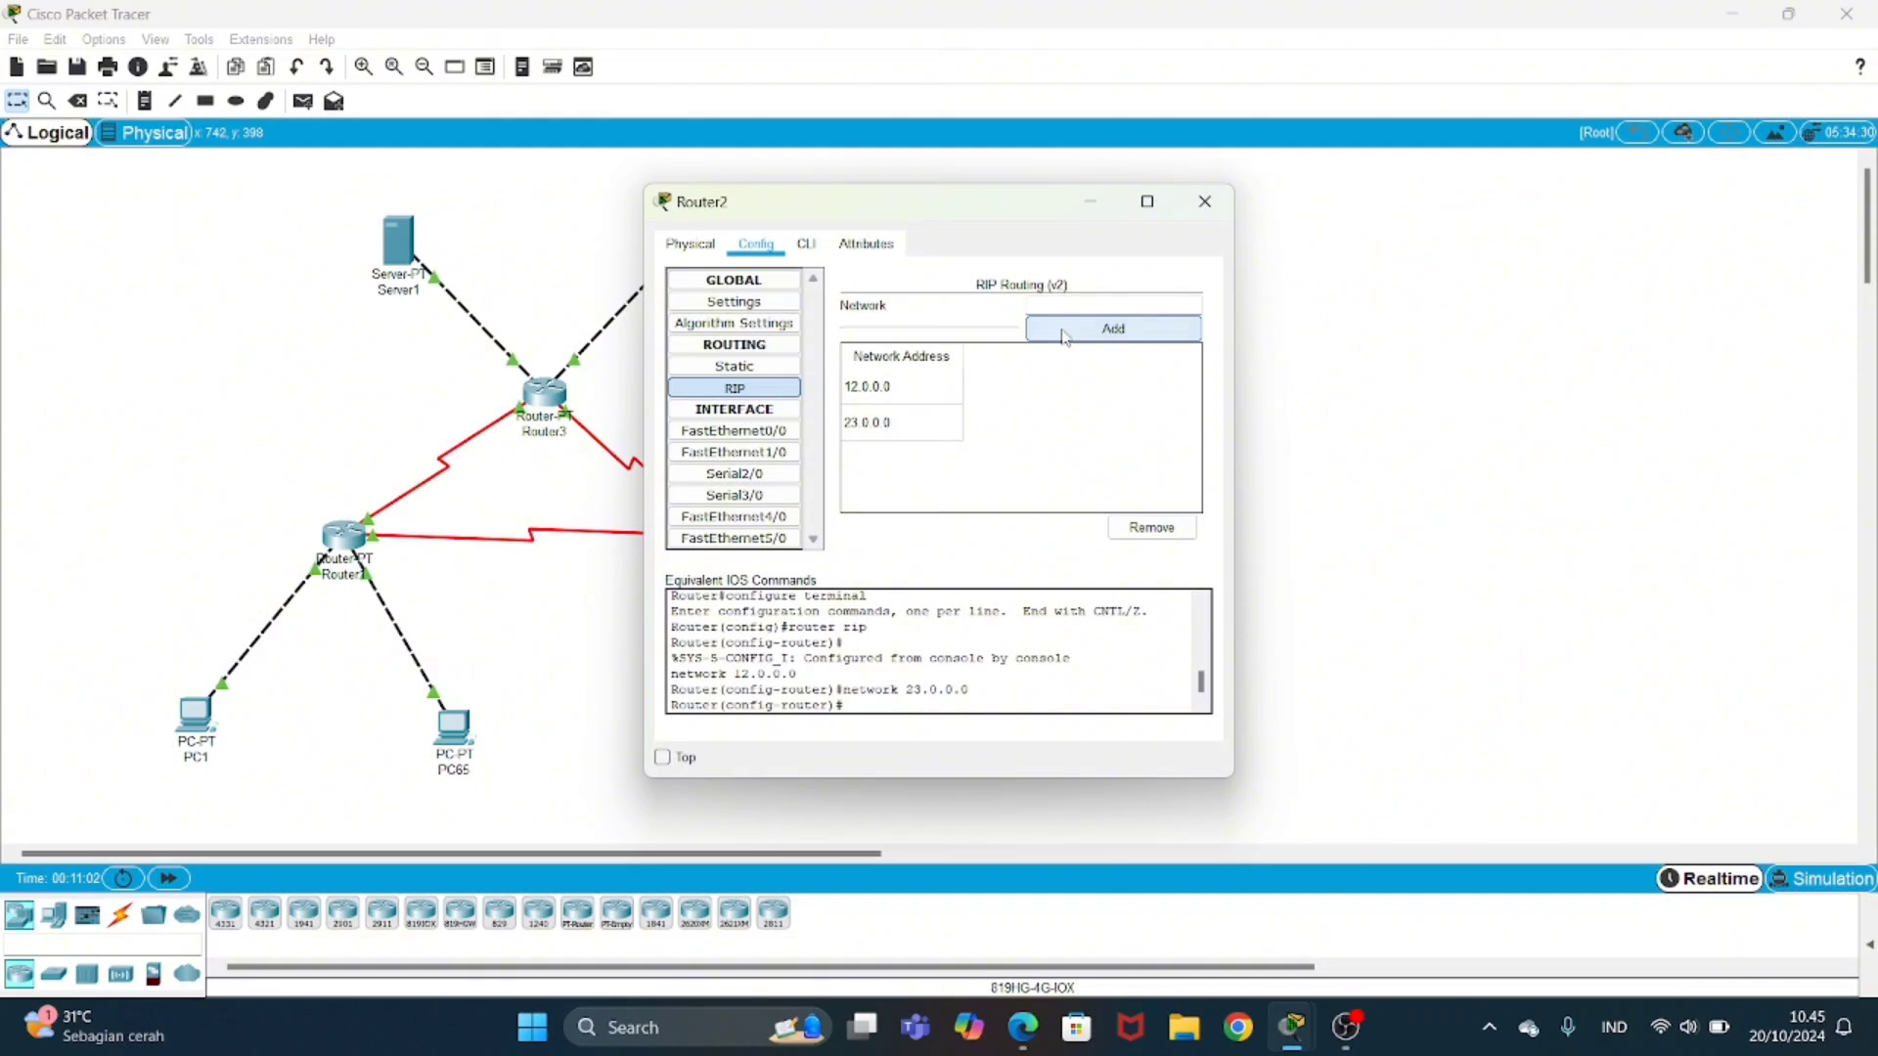
# - Add the network 192.168.1.0 to Router2's RIP network list and close its configuration
pyautogui.click(1059, 304)
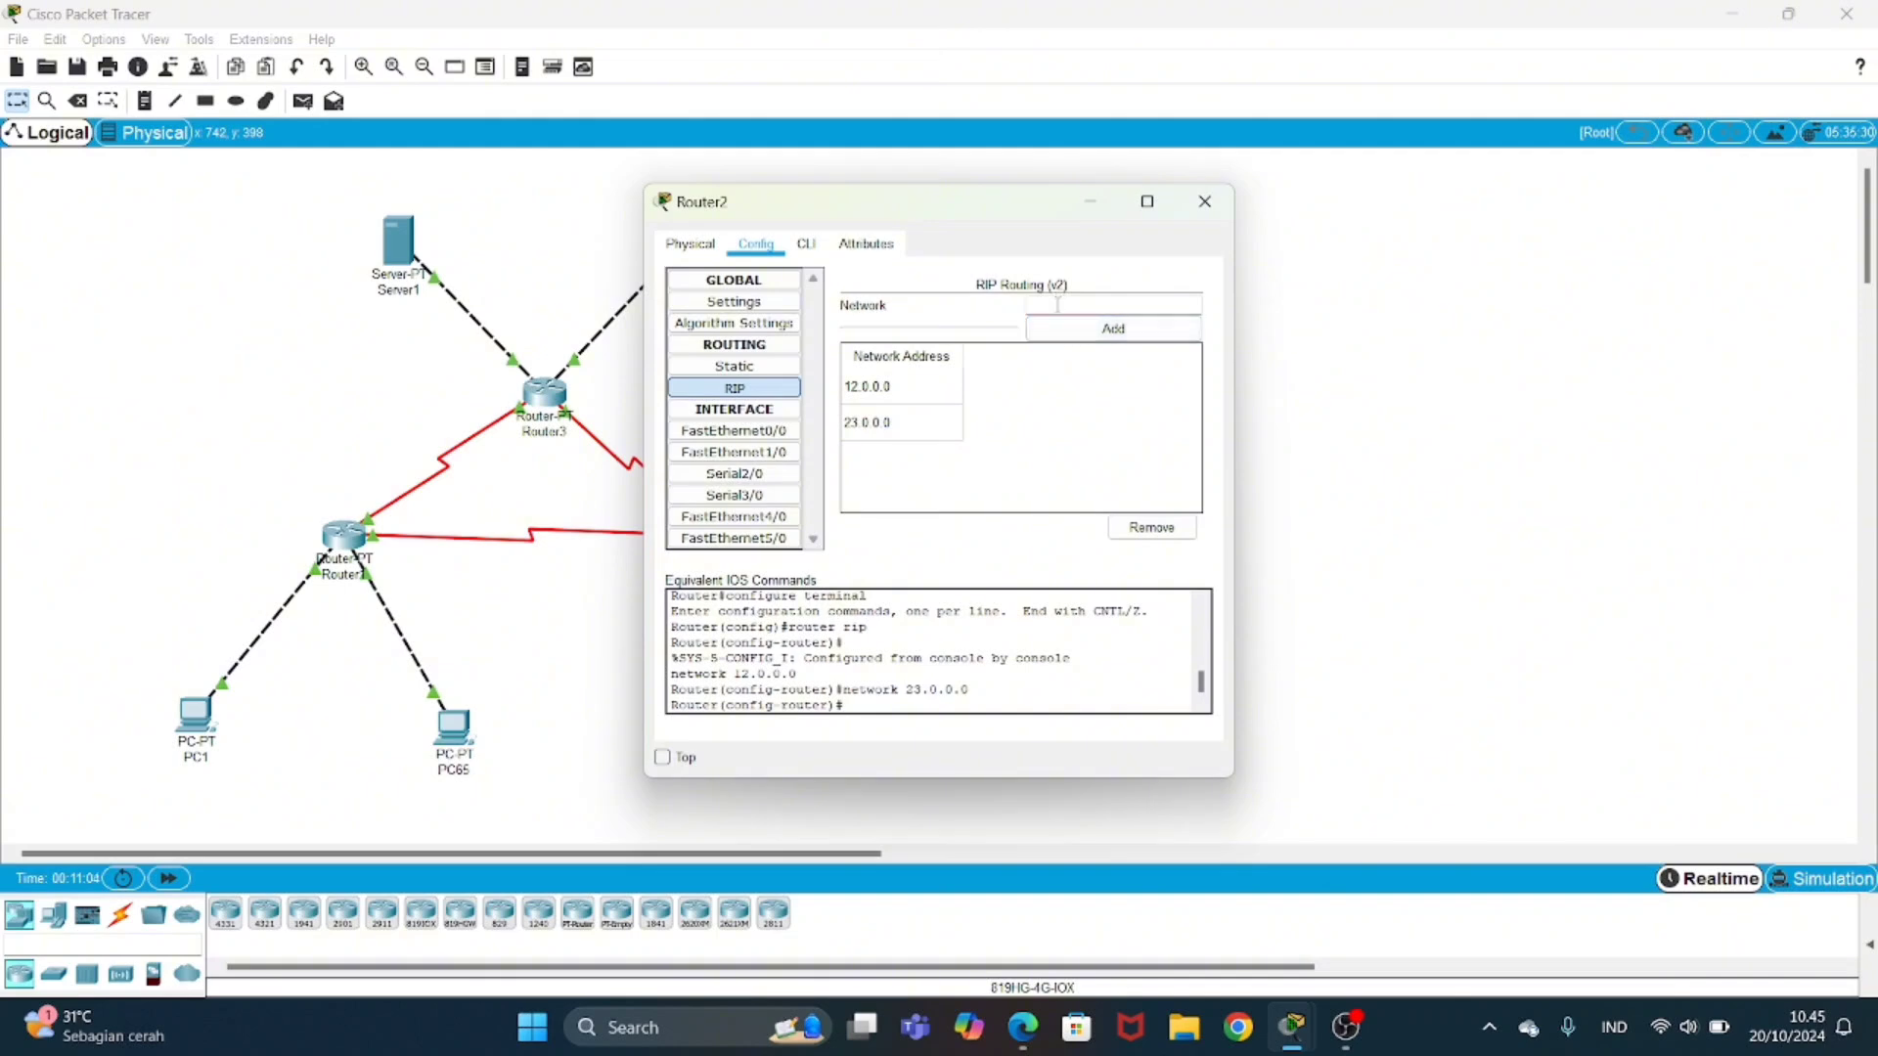
pyautogui.write('192.168.1.0')
pyautogui.click(1084, 329)
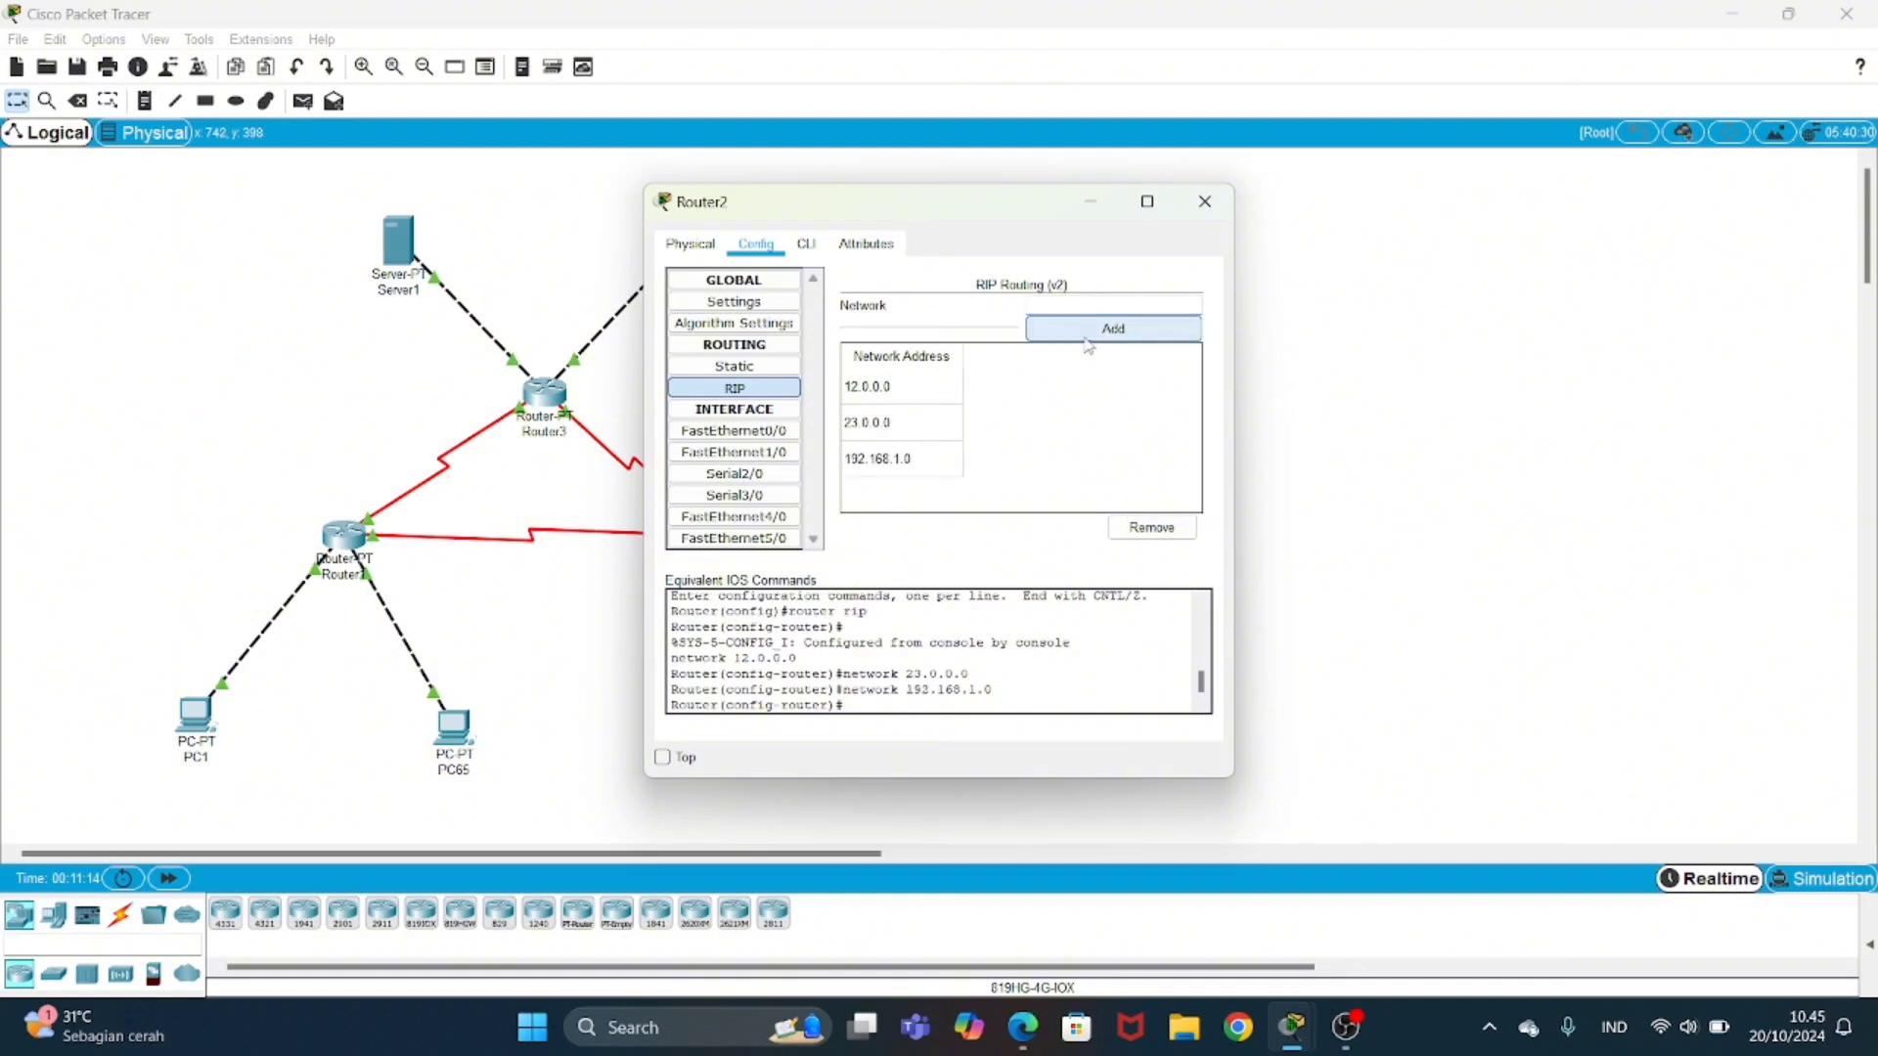
pyautogui.click(1201, 207)
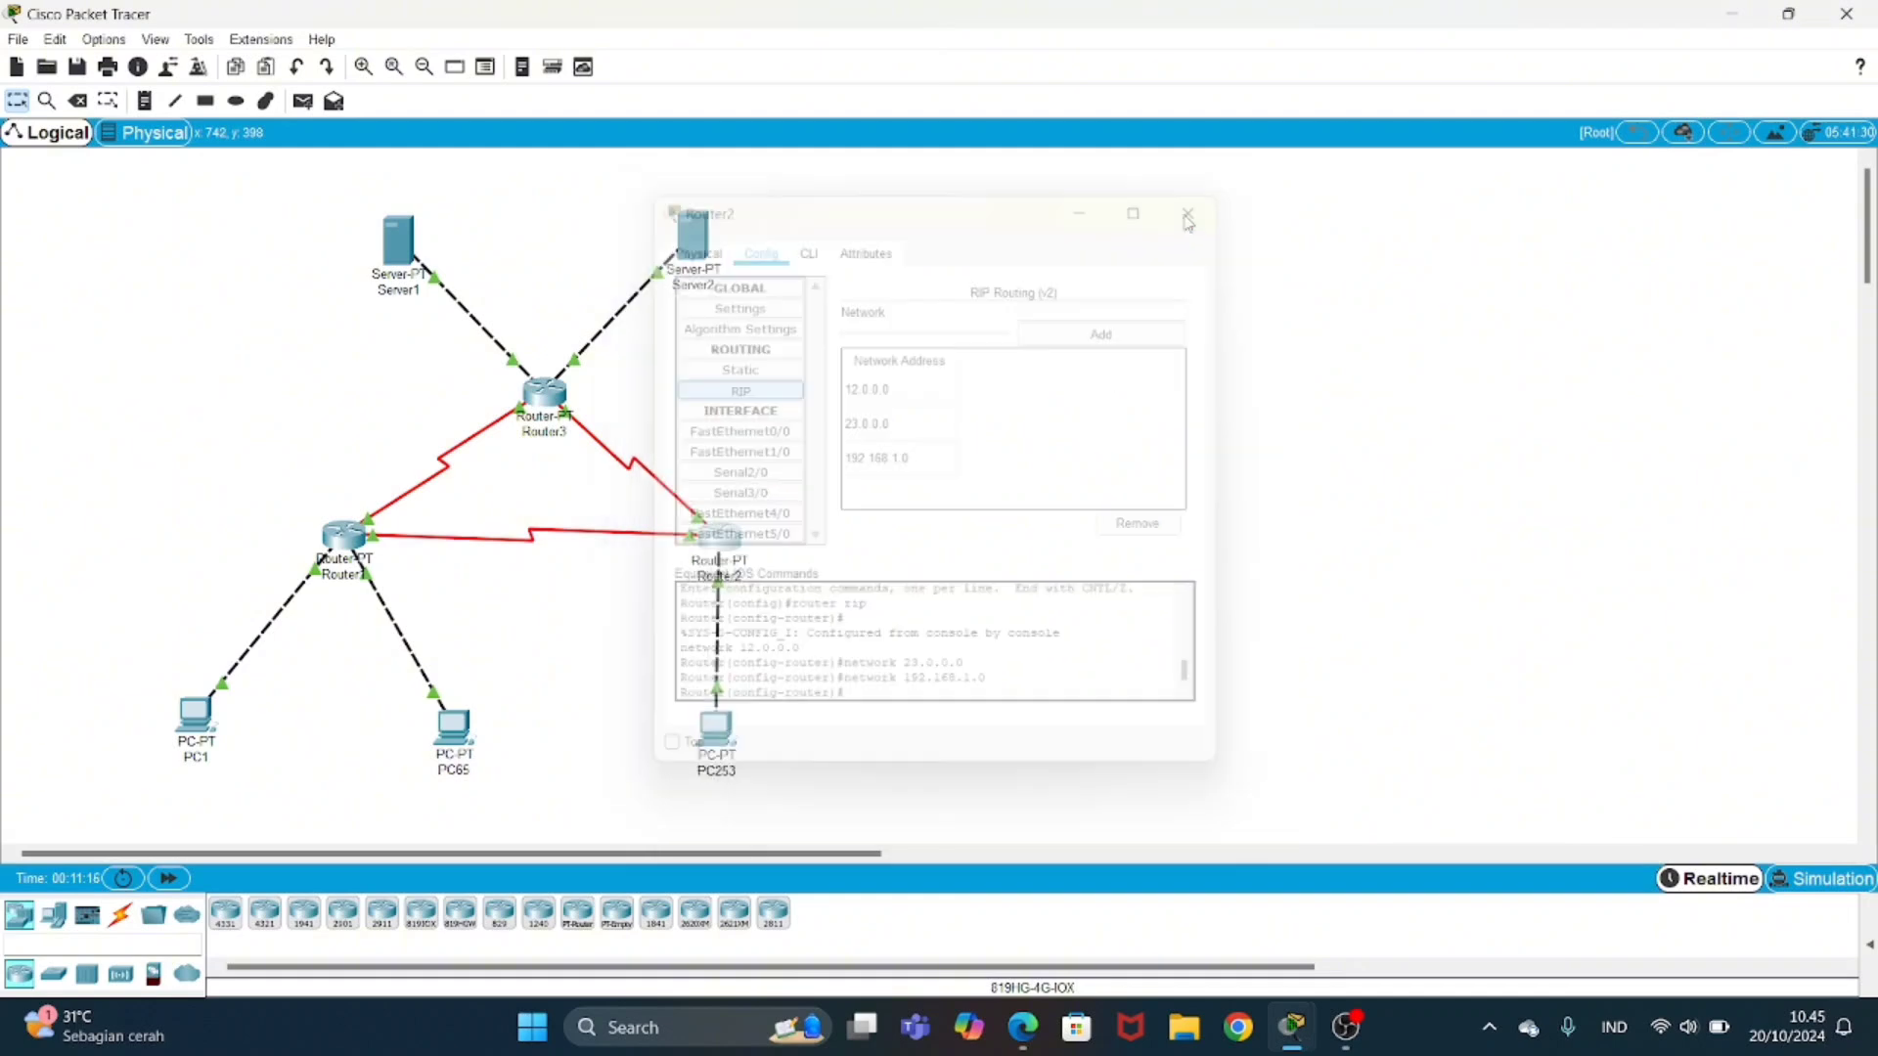
# - Open Router3's RIP routing settings and add the network 13.13.13.0
pyautogui.click(545, 393)
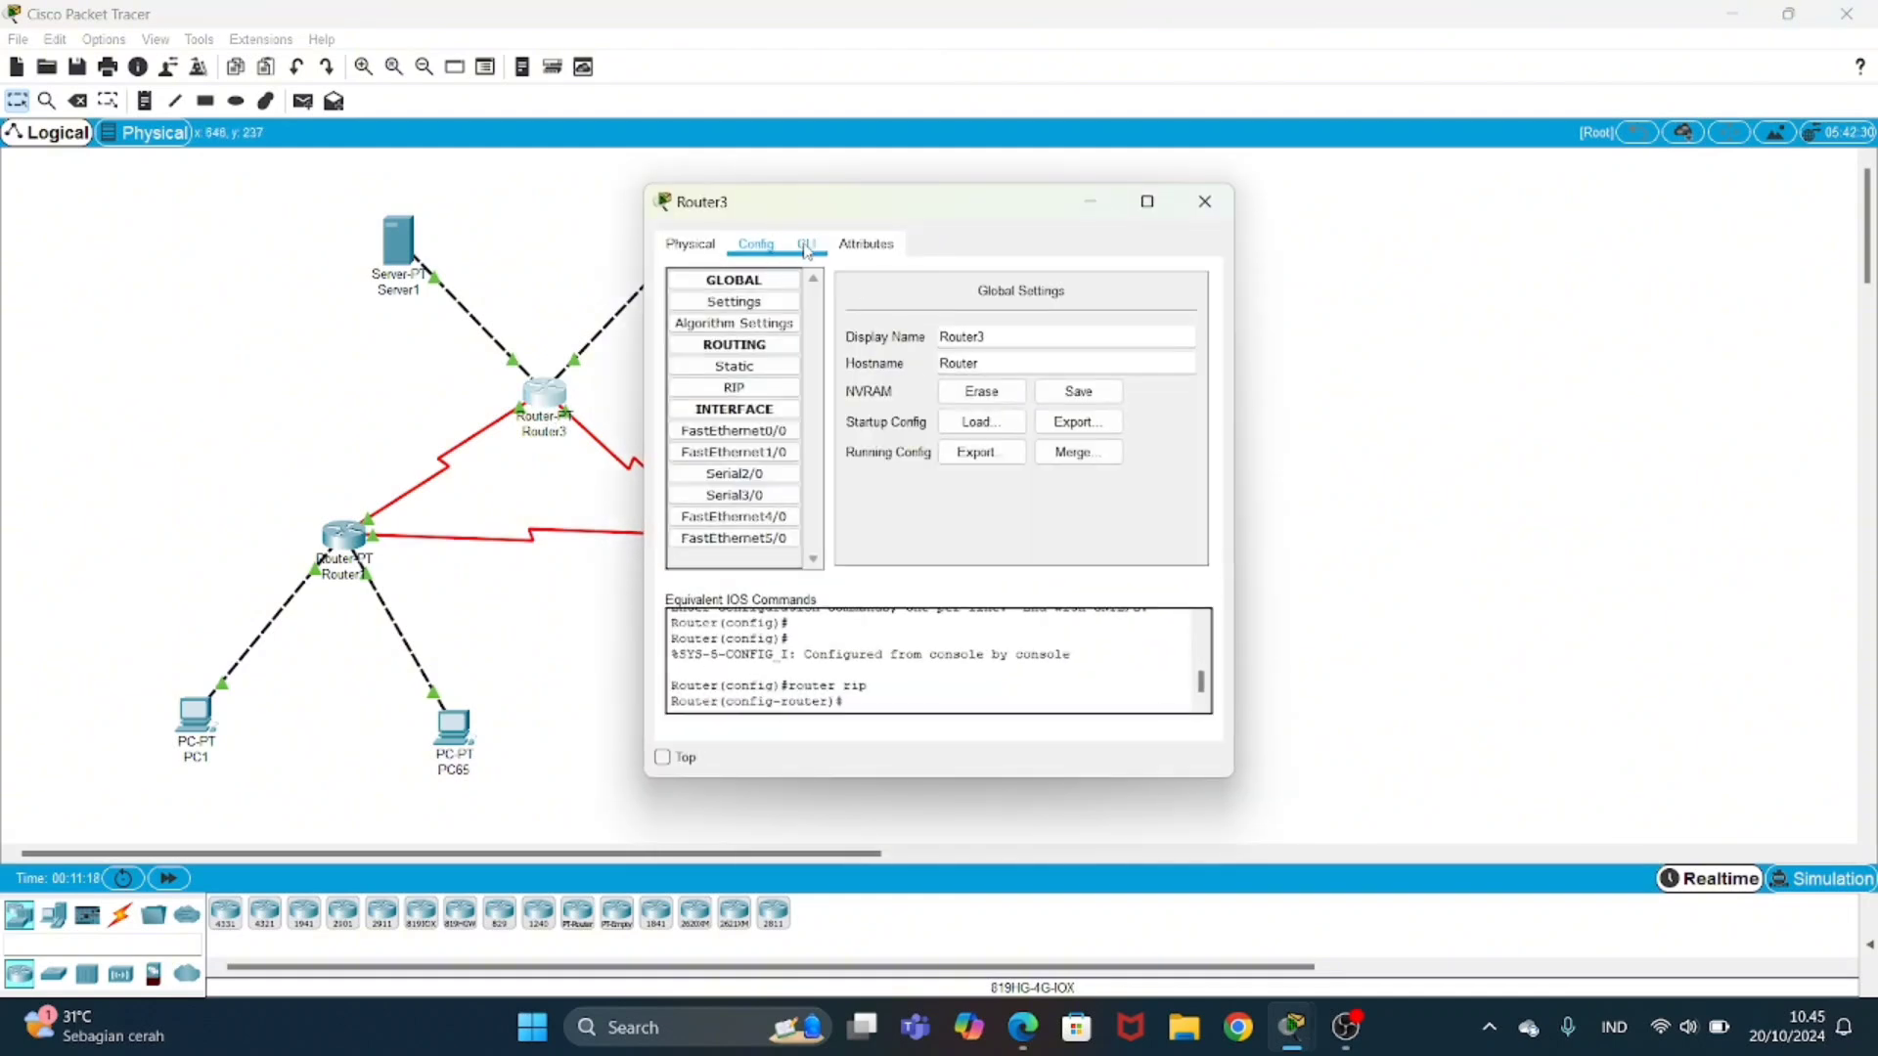
pyautogui.click(735, 387)
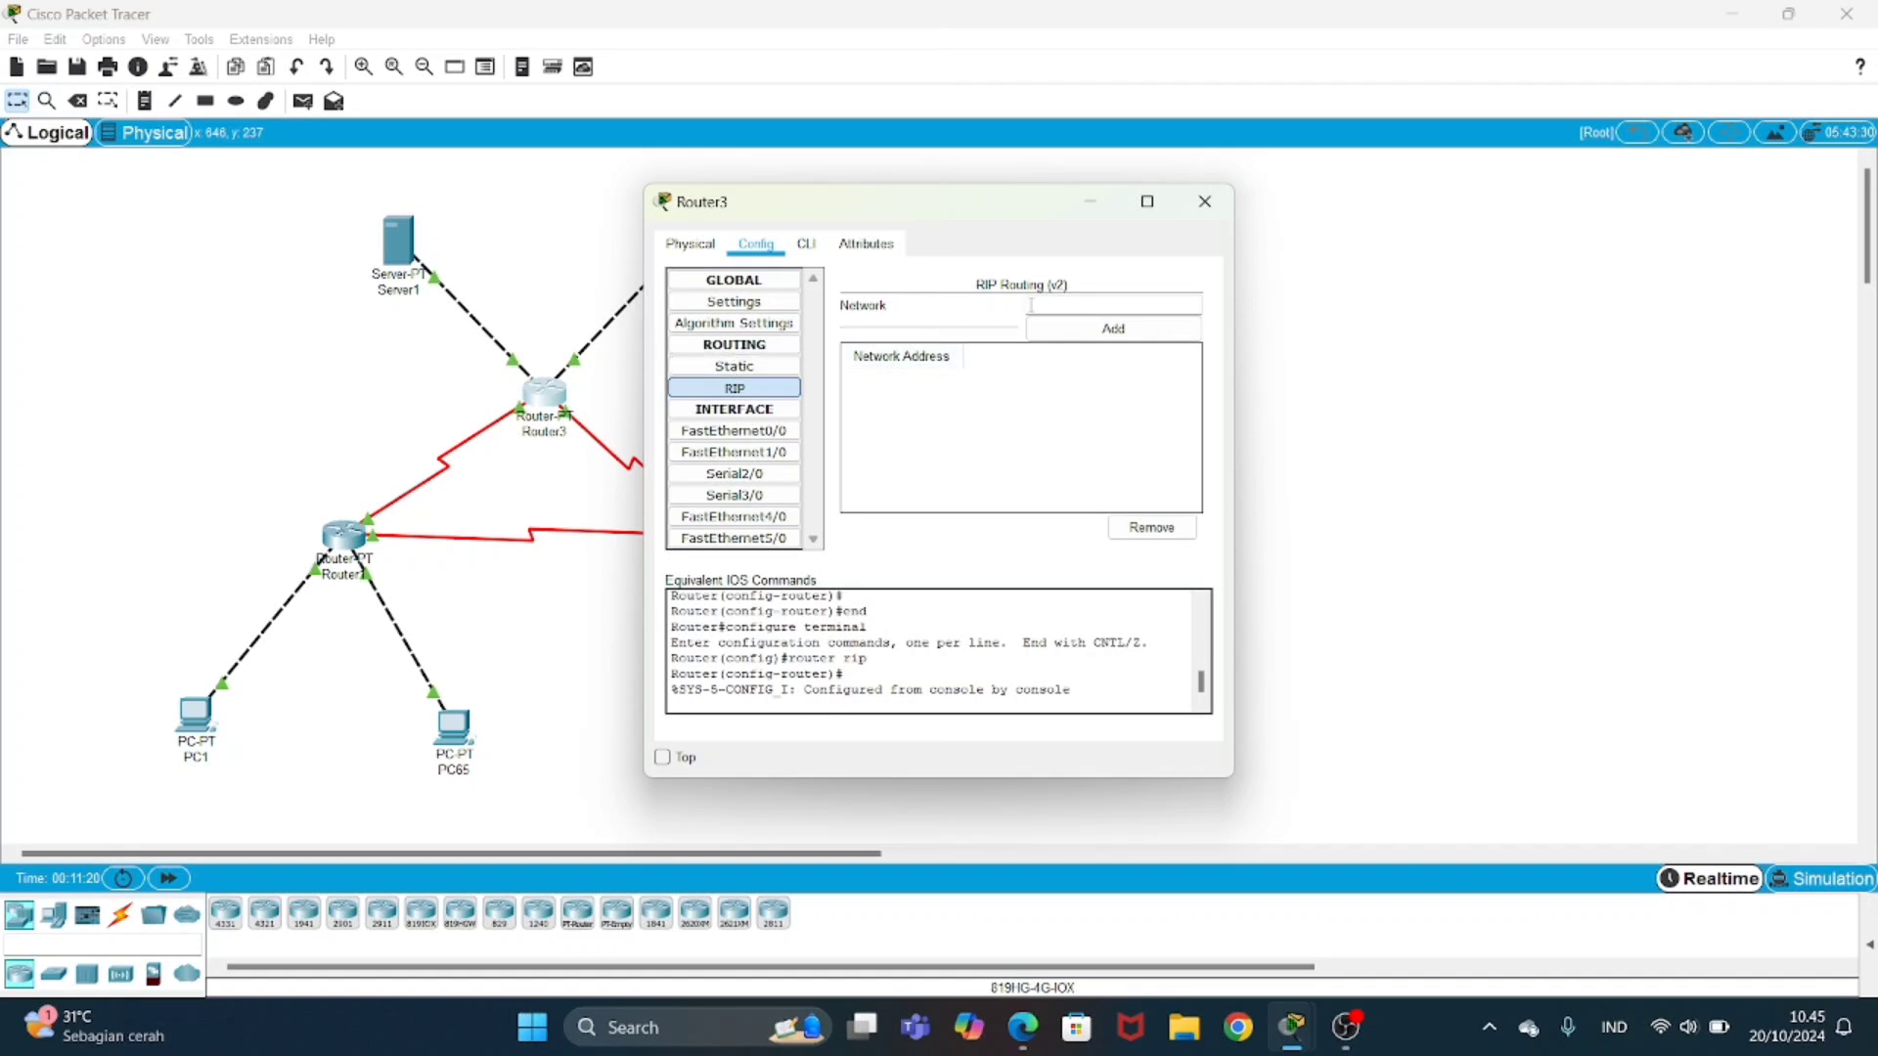
pyautogui.click(1095, 305)
pyautogui.write('13.13.13.0')
pyautogui.click(1122, 332)
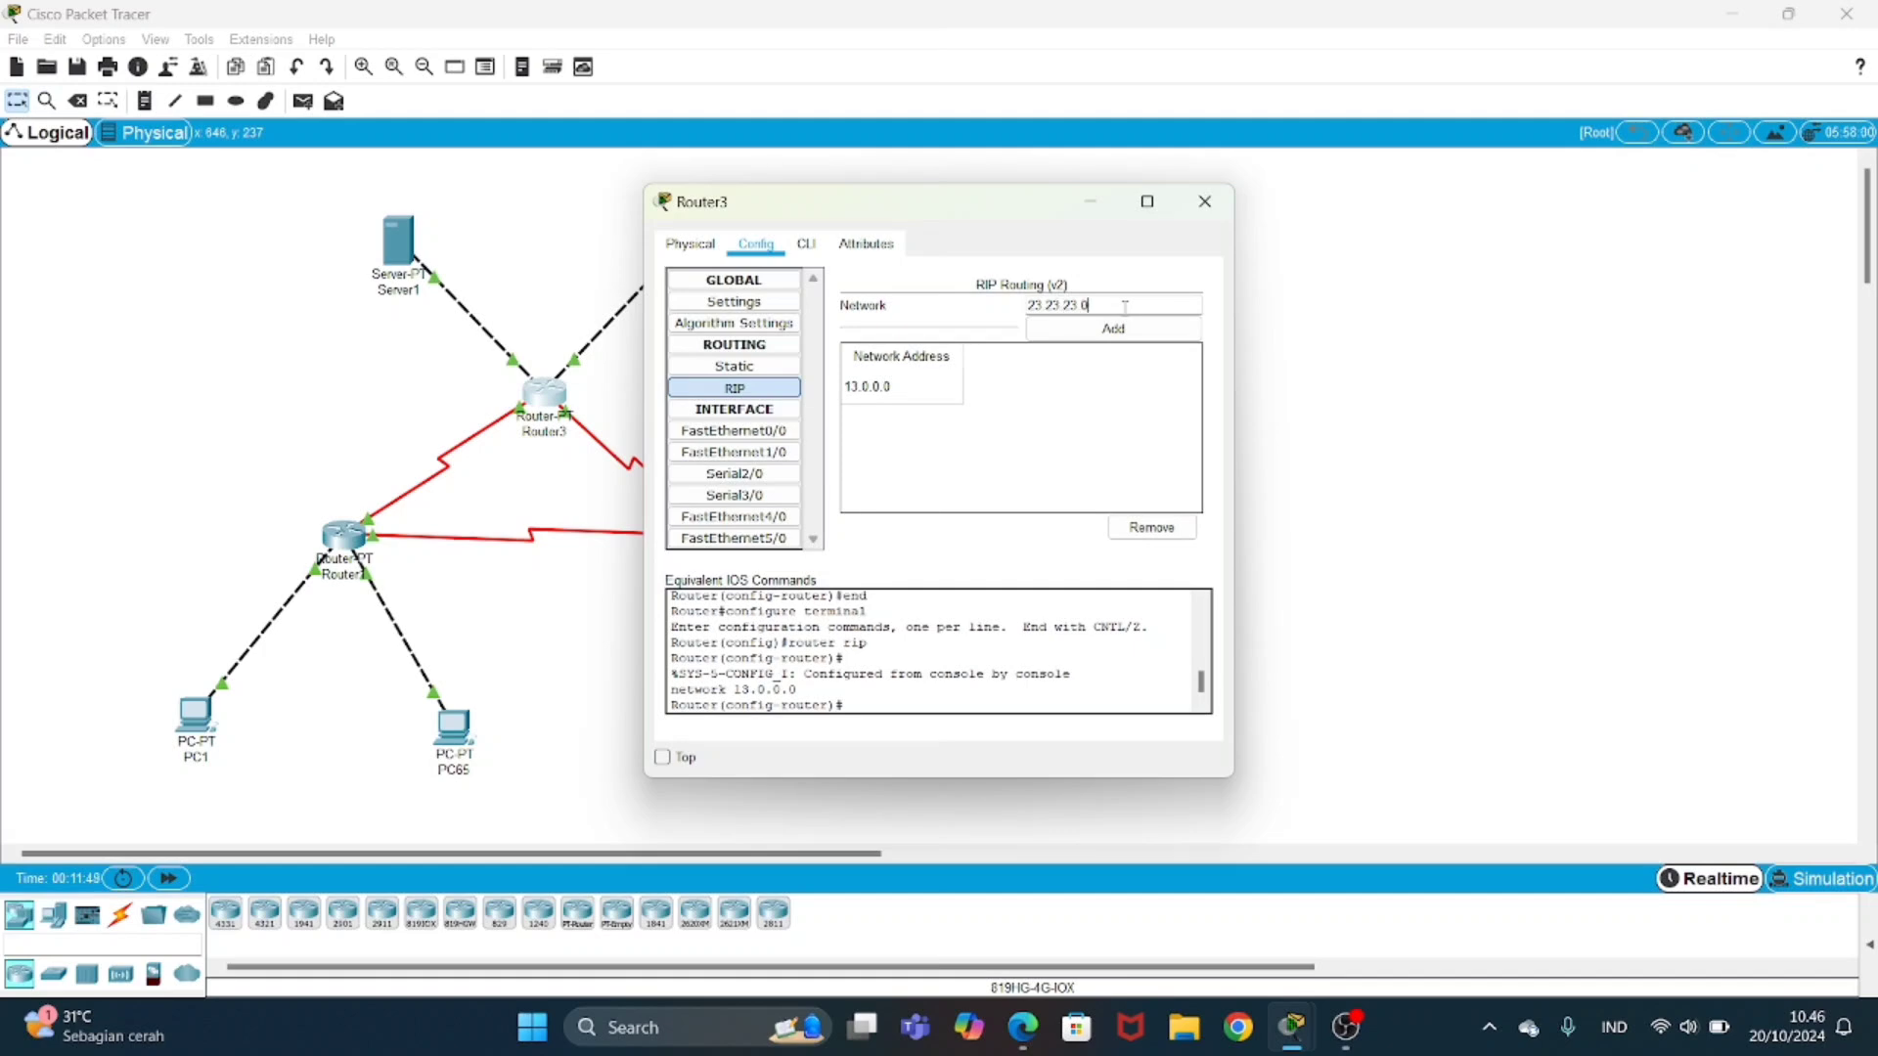
# - Add the networks 23.23.23.0, 33.33.33.0 and 43.43.43.0 to Router3's RIP network list
pyautogui.click(1125, 306)
pyautogui.write('23.23.23.0')
pyautogui.click(1150, 330)
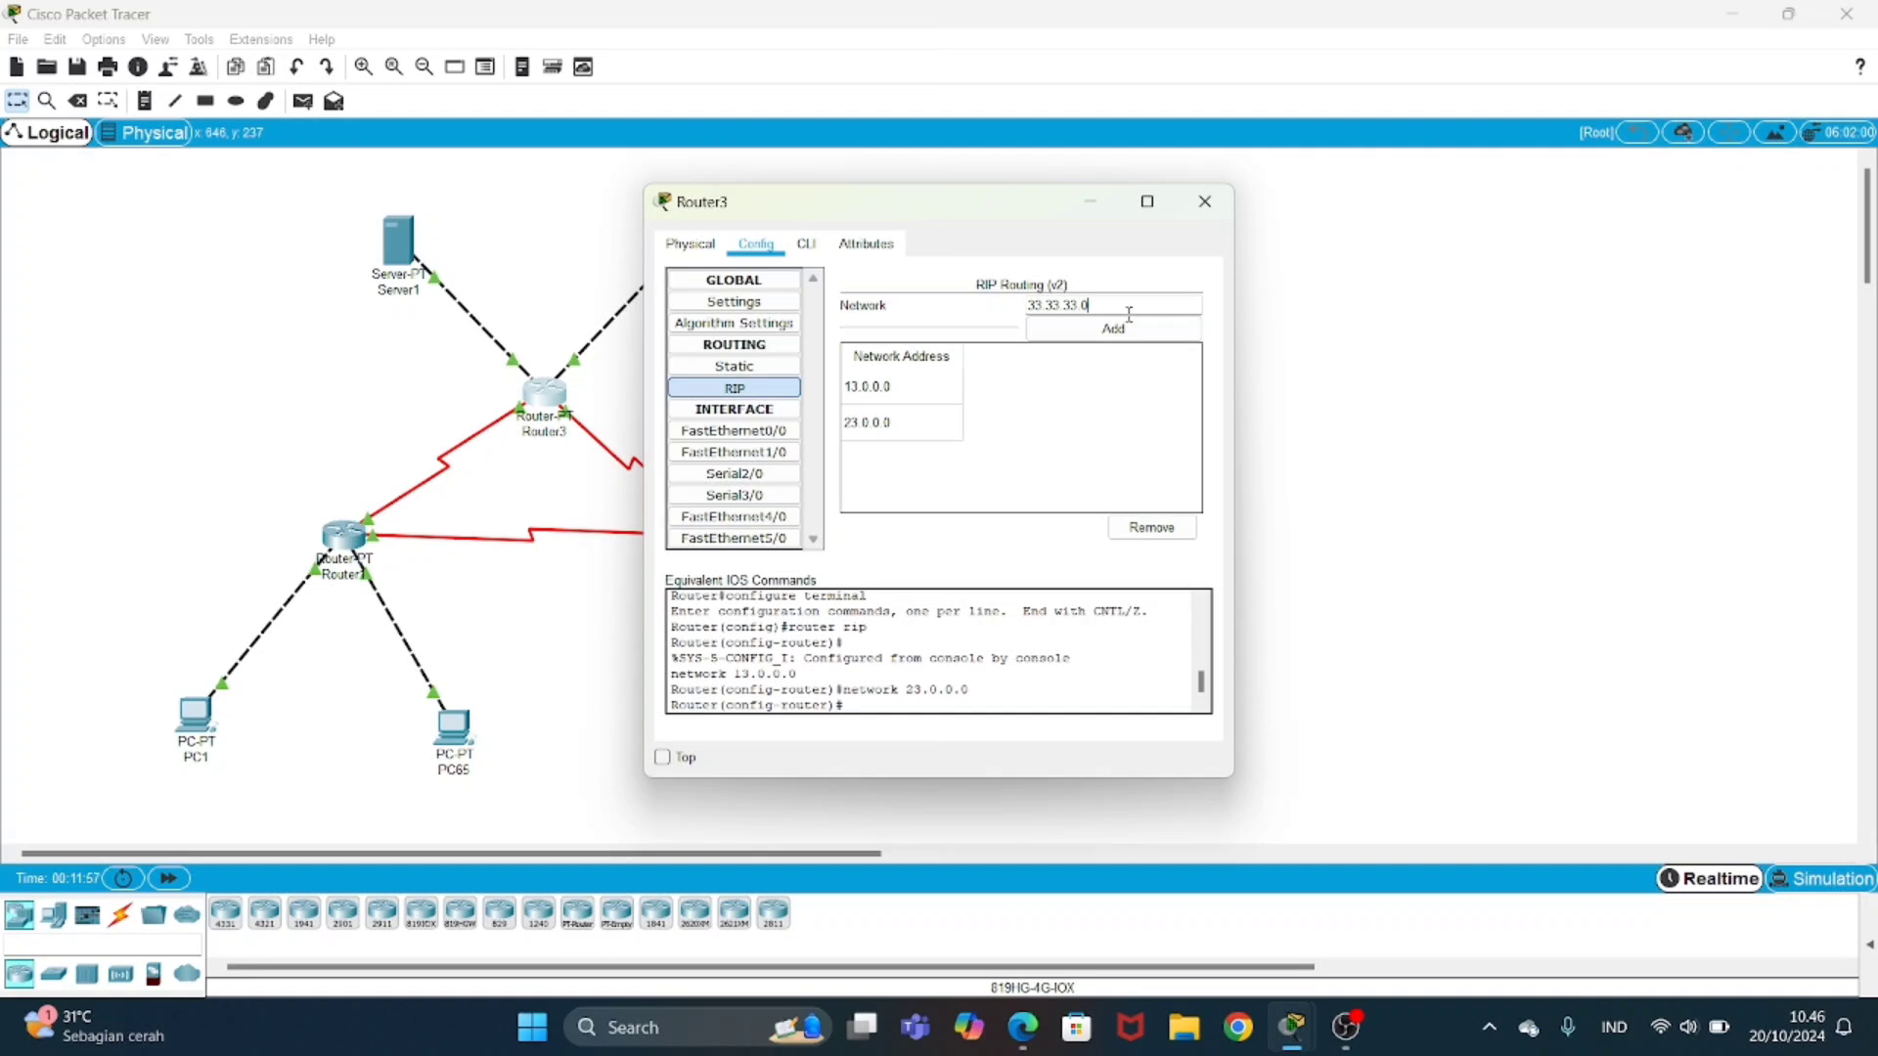
pyautogui.click(1115, 329)
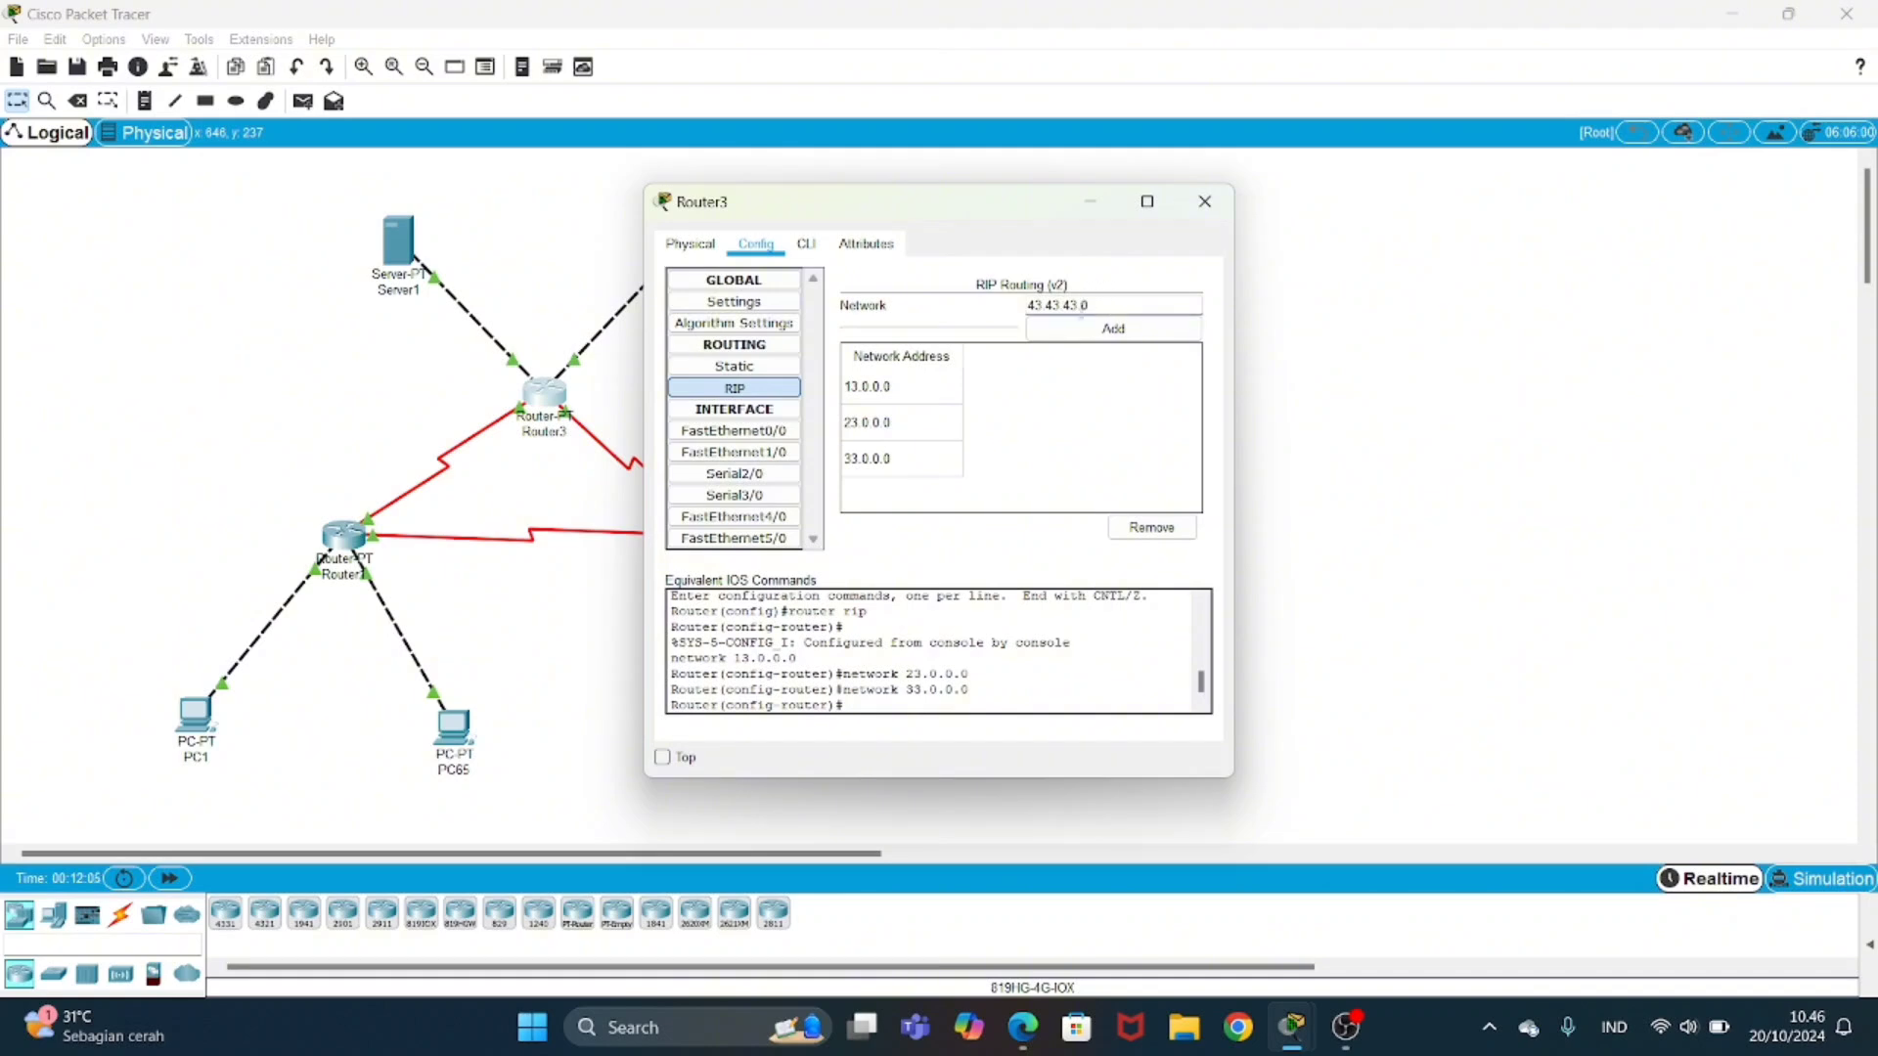
pyautogui.click(1084, 329)
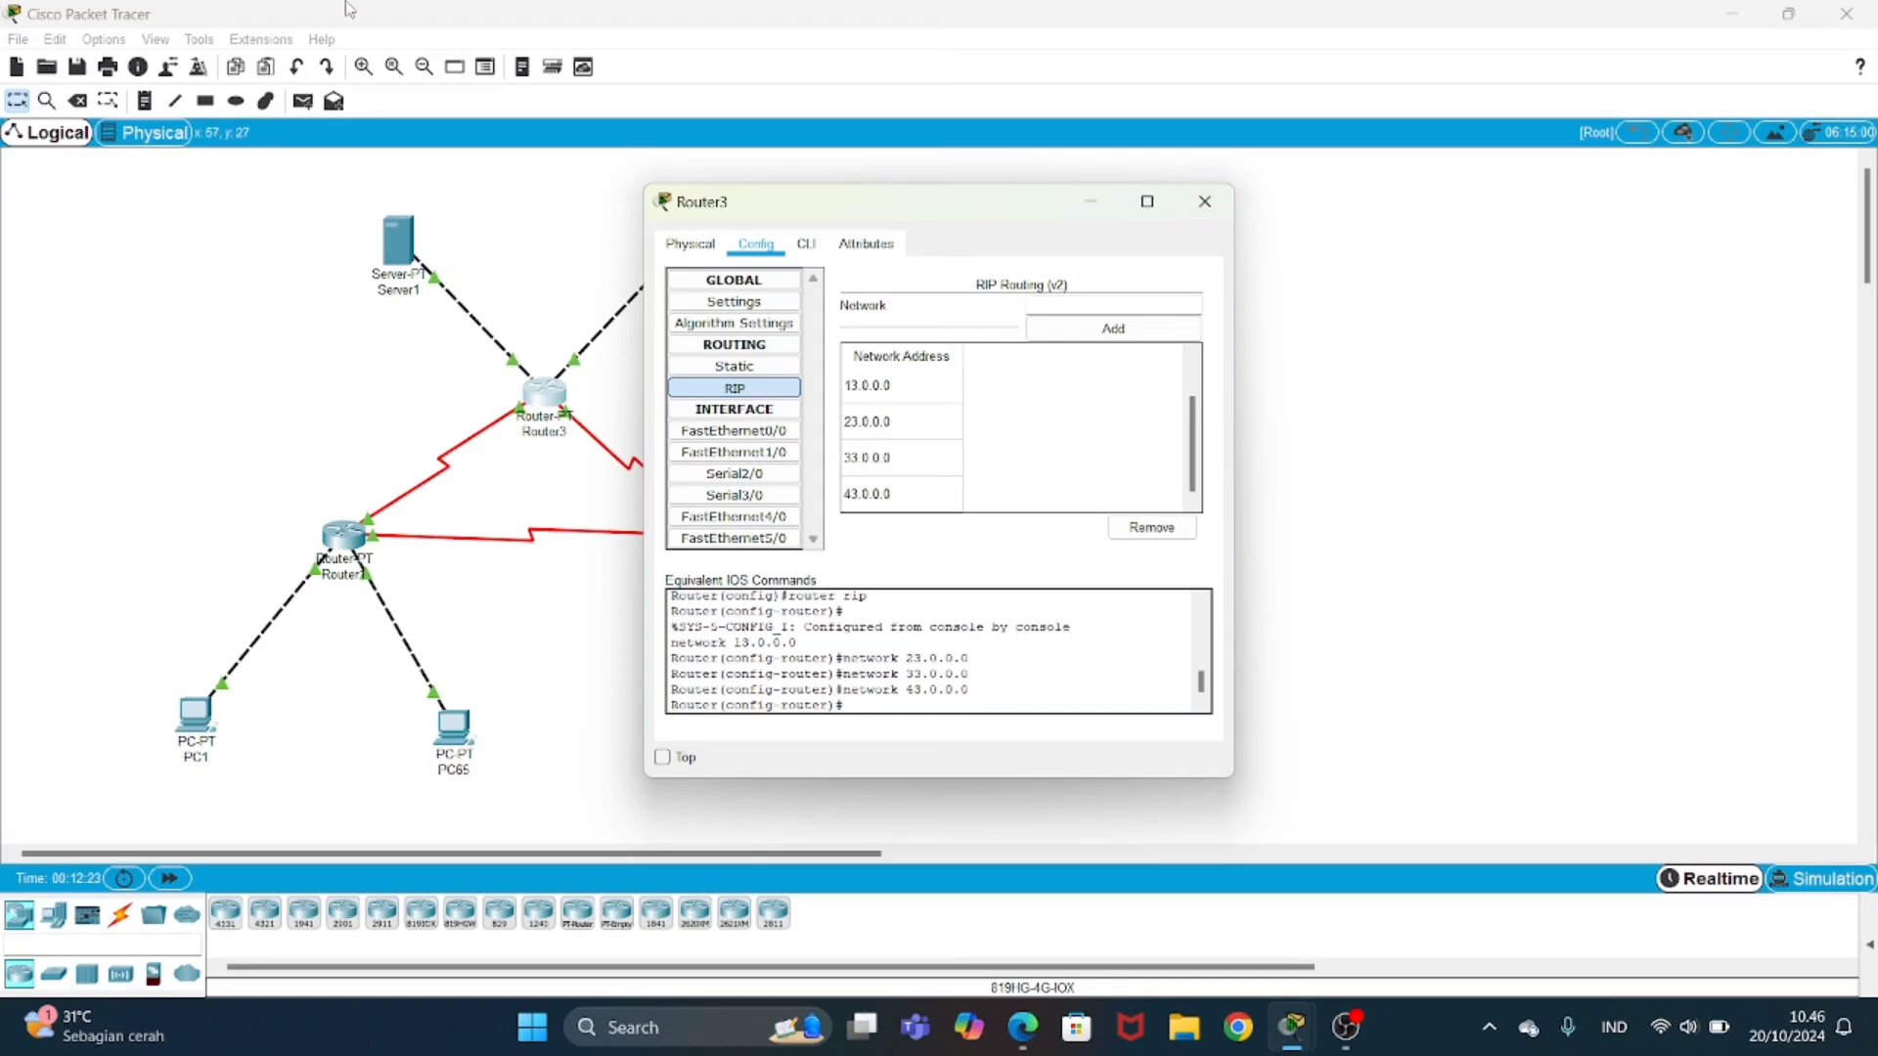
# - Close Router3's configuration and save Router1's configuration to NVRAM
pyautogui.click(1205, 206)
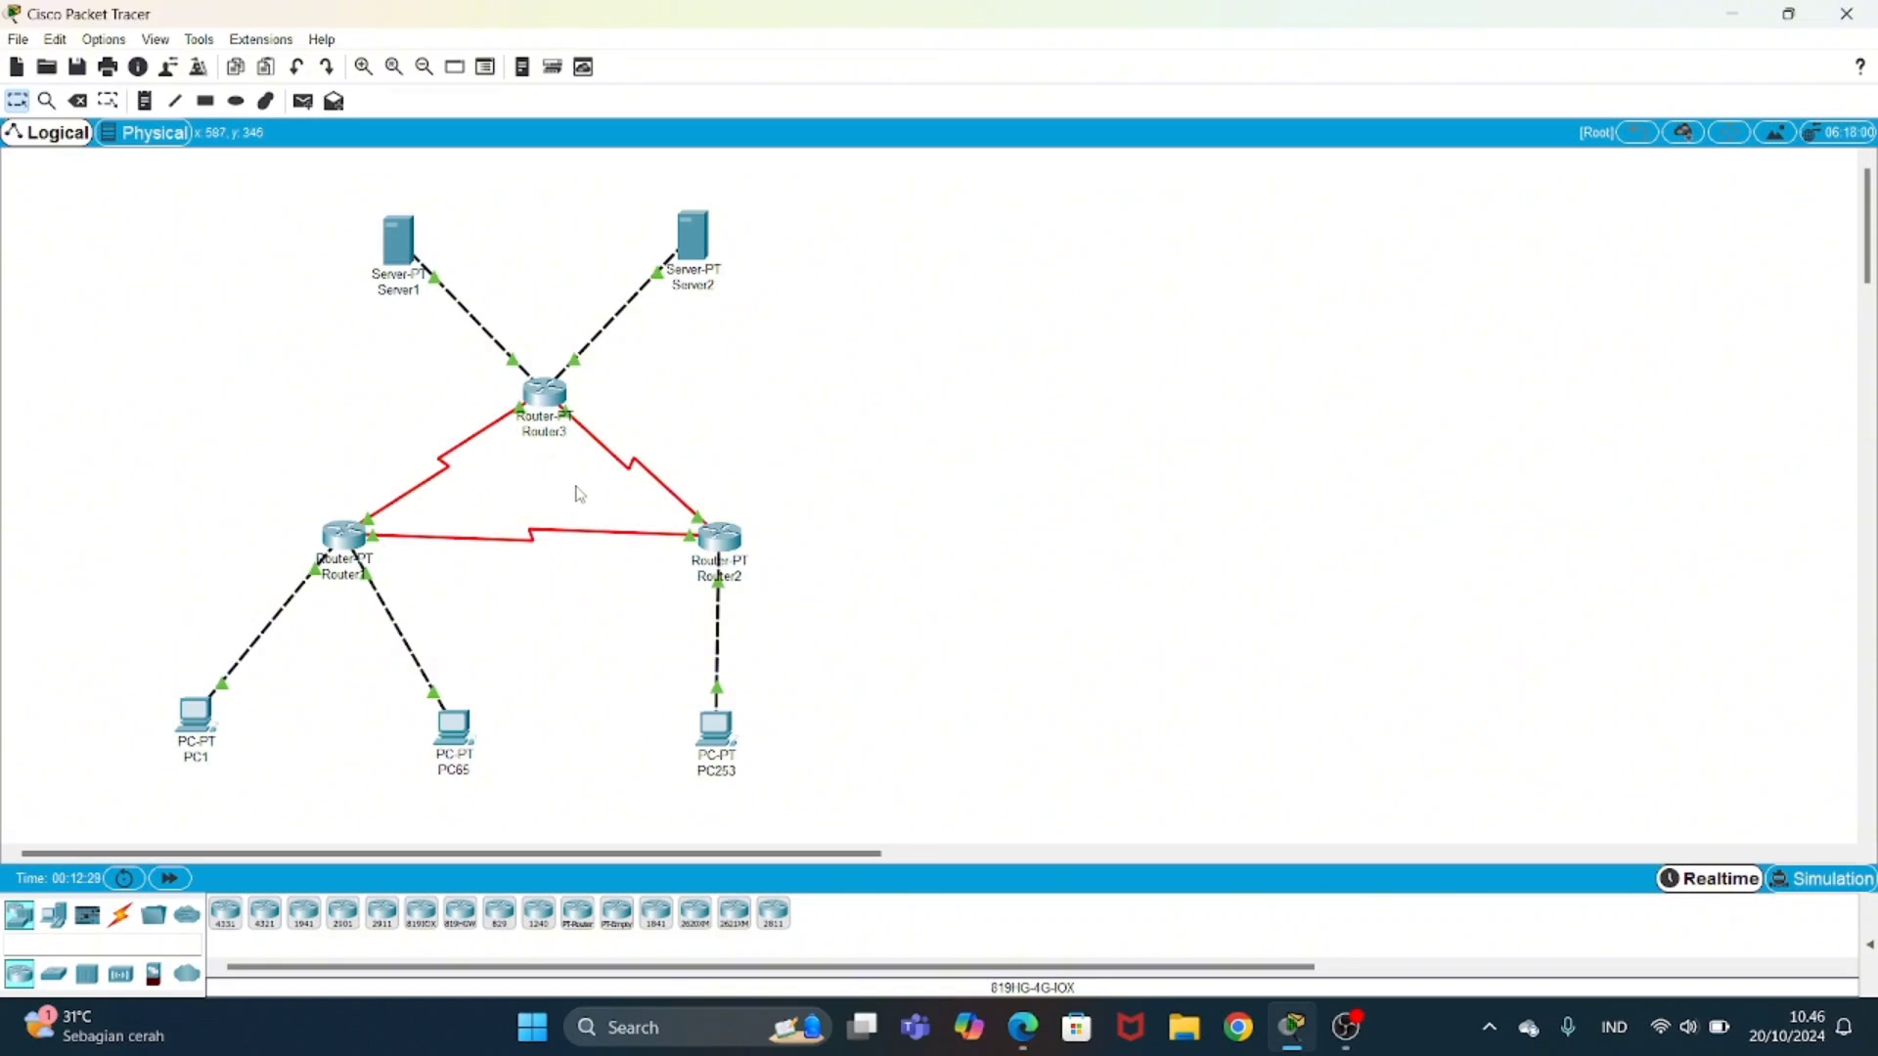
pyautogui.click(344, 540)
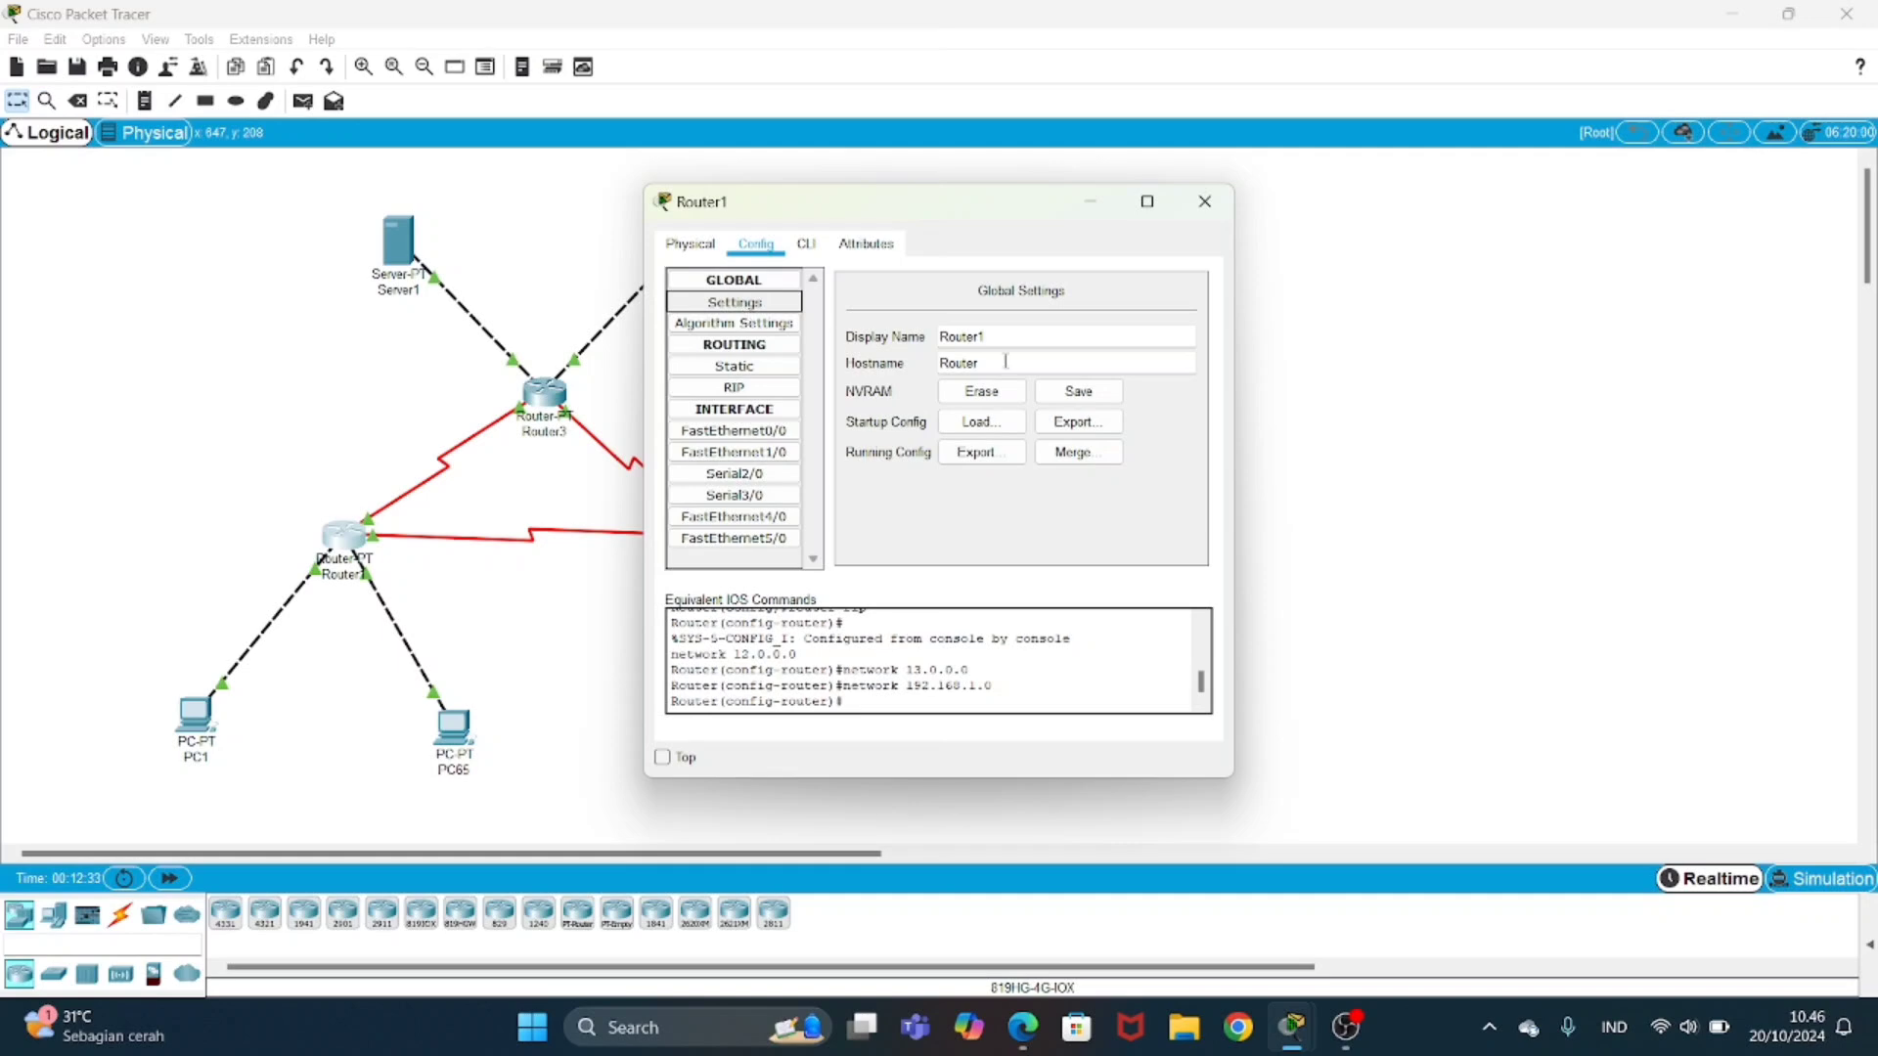
pyautogui.click(1079, 391)
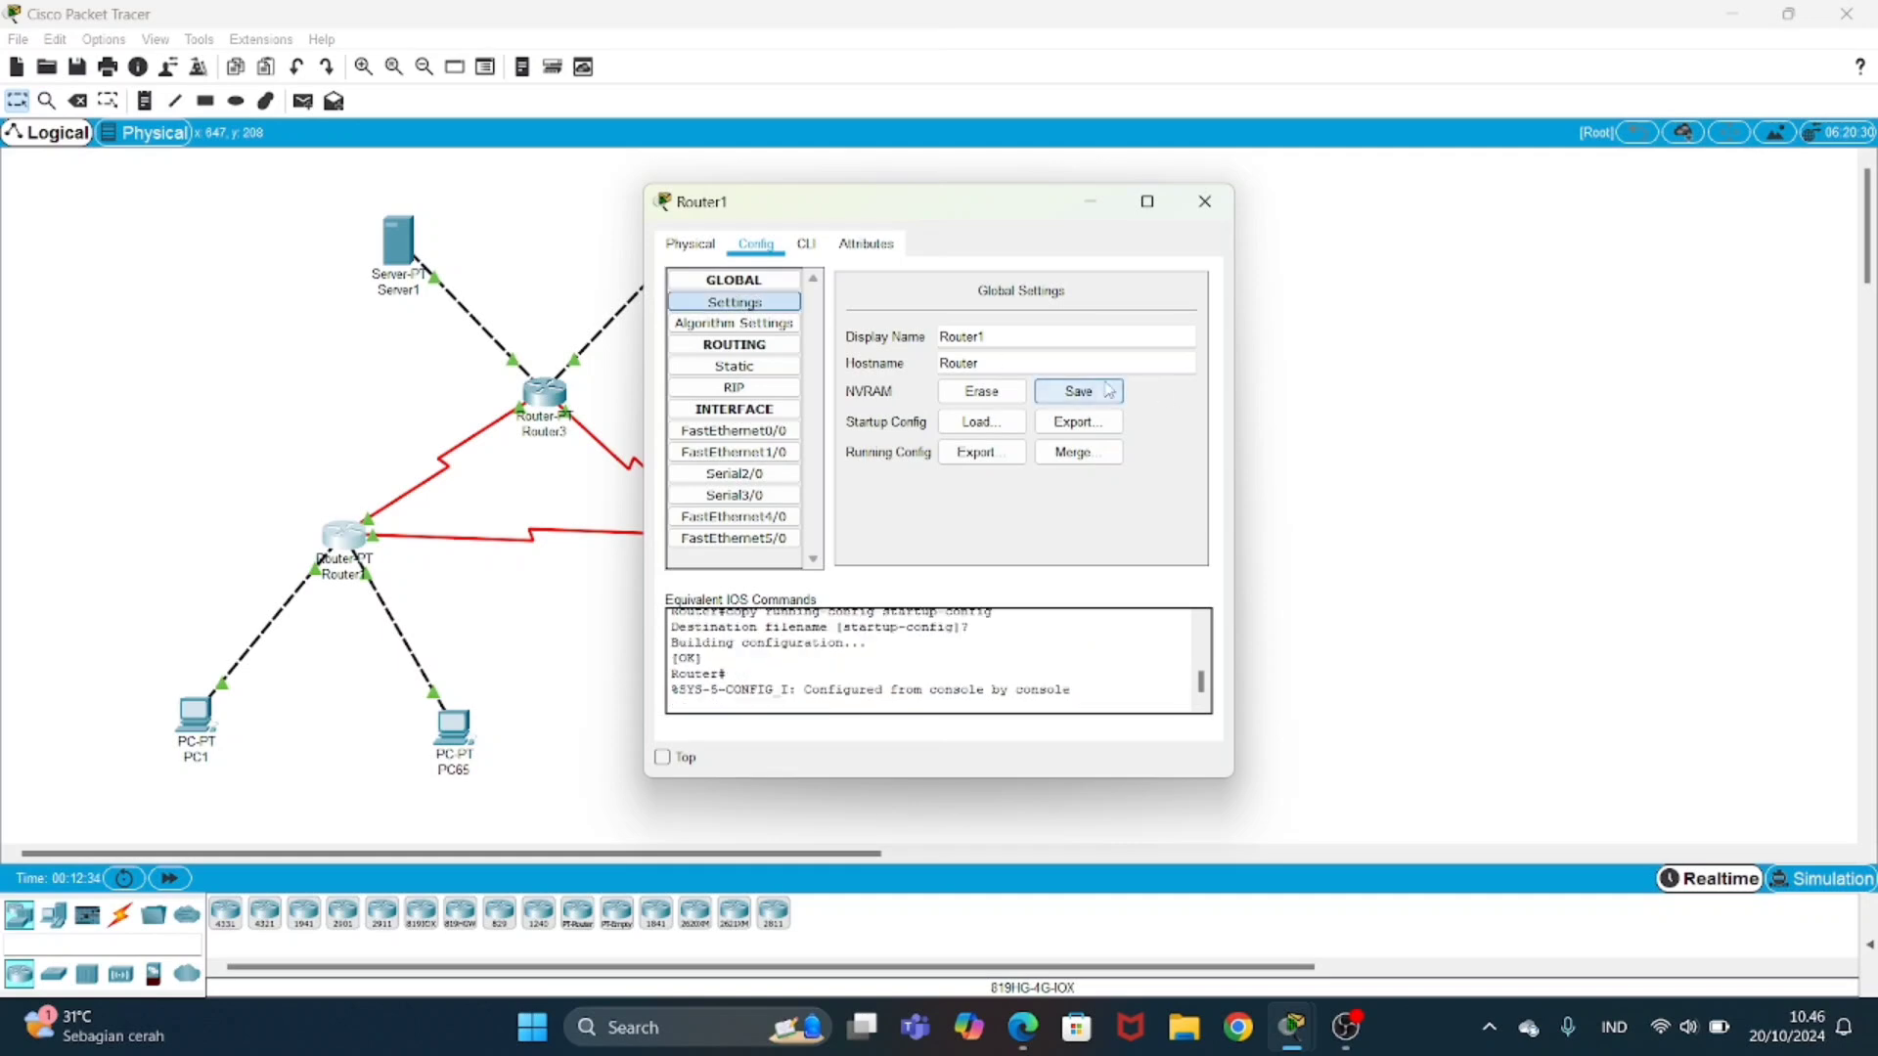
pyautogui.click(1199, 203)
# - Save the configurations of Router2 and Router3 to NVRAM, closing each router's window
pyautogui.click(724, 540)
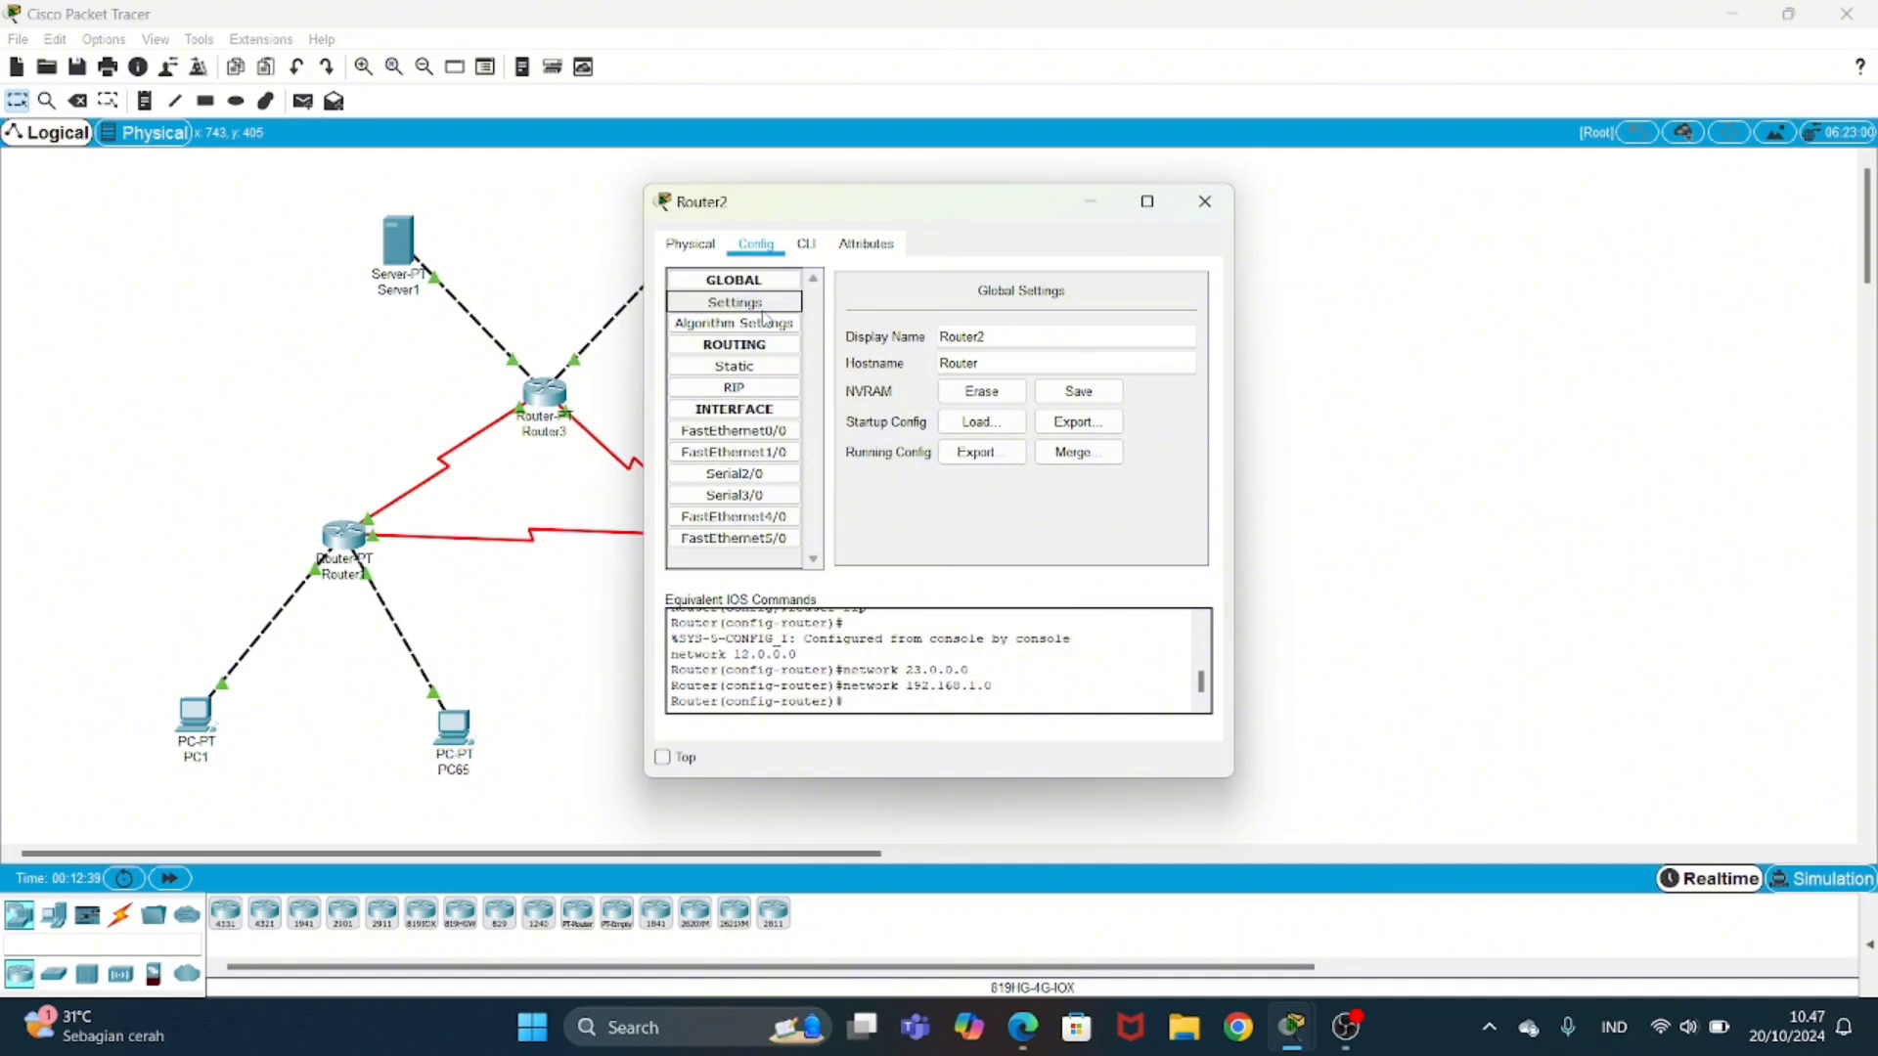
pyautogui.click(1079, 392)
pyautogui.click(1206, 202)
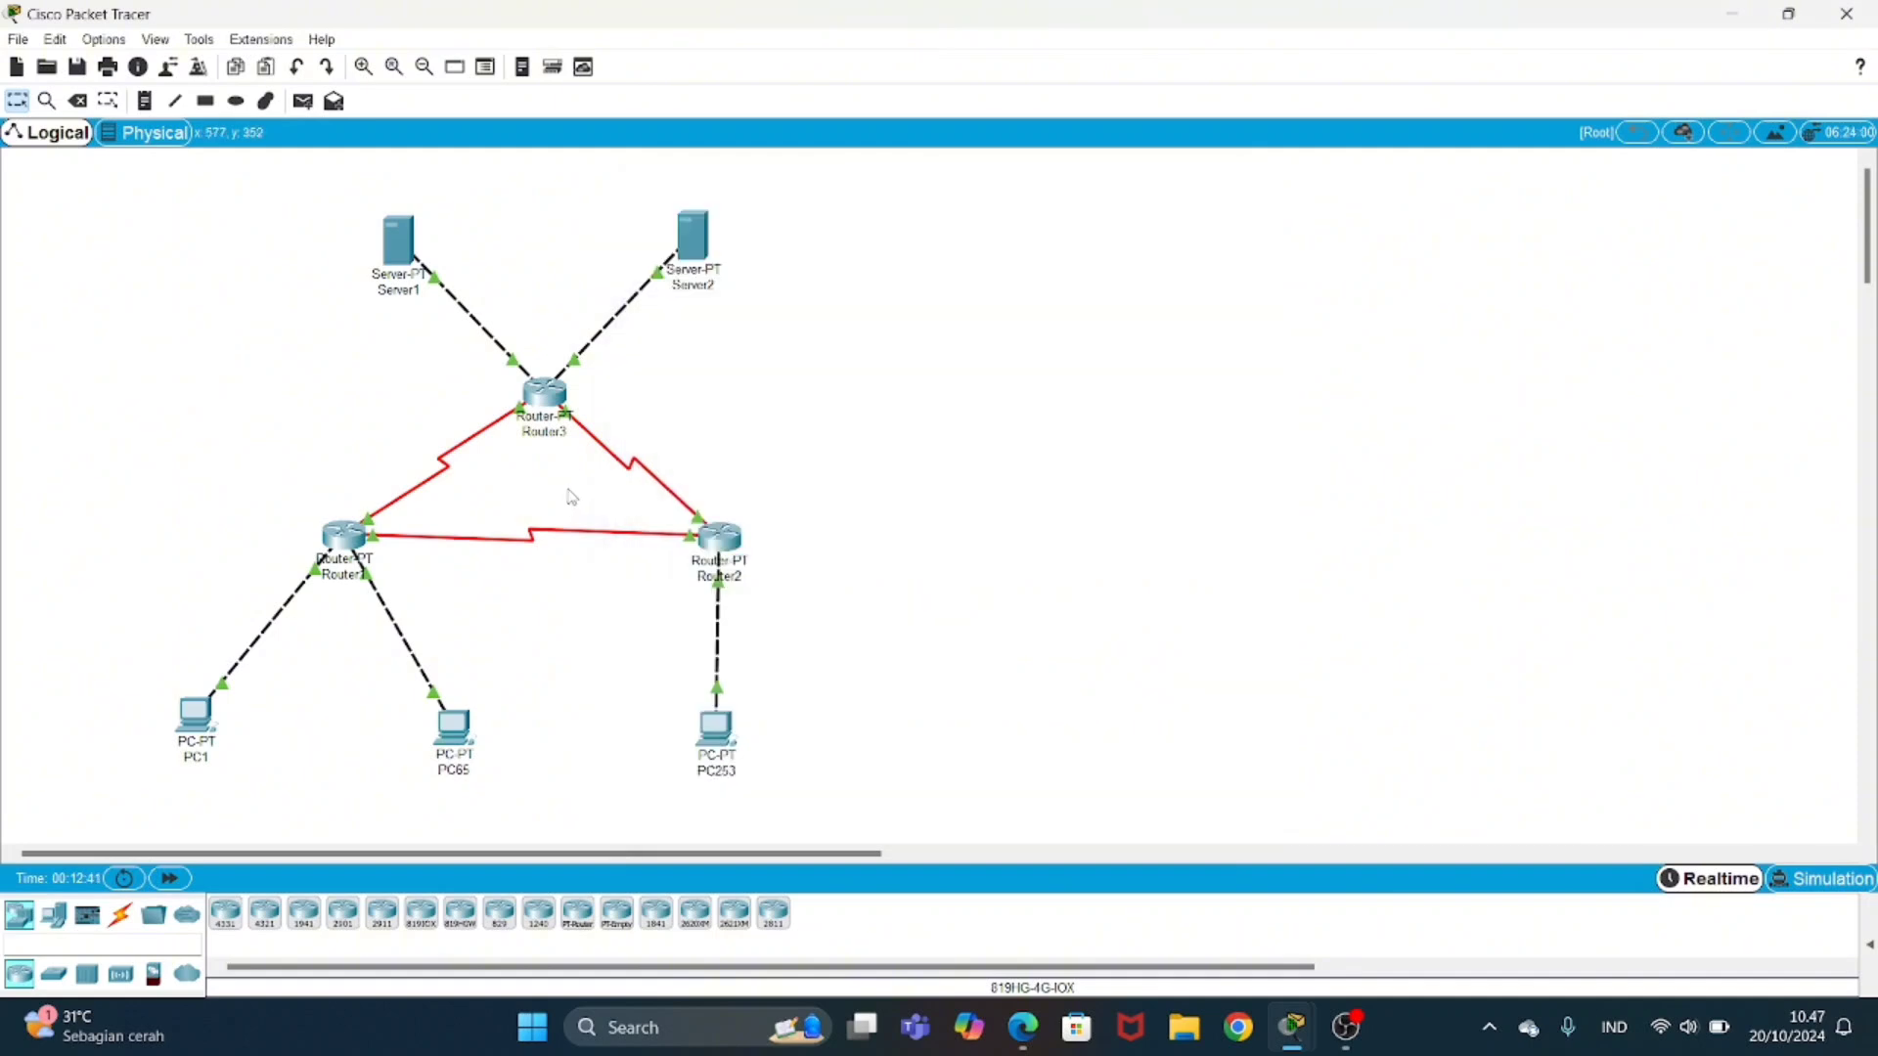
pyautogui.click(548, 401)
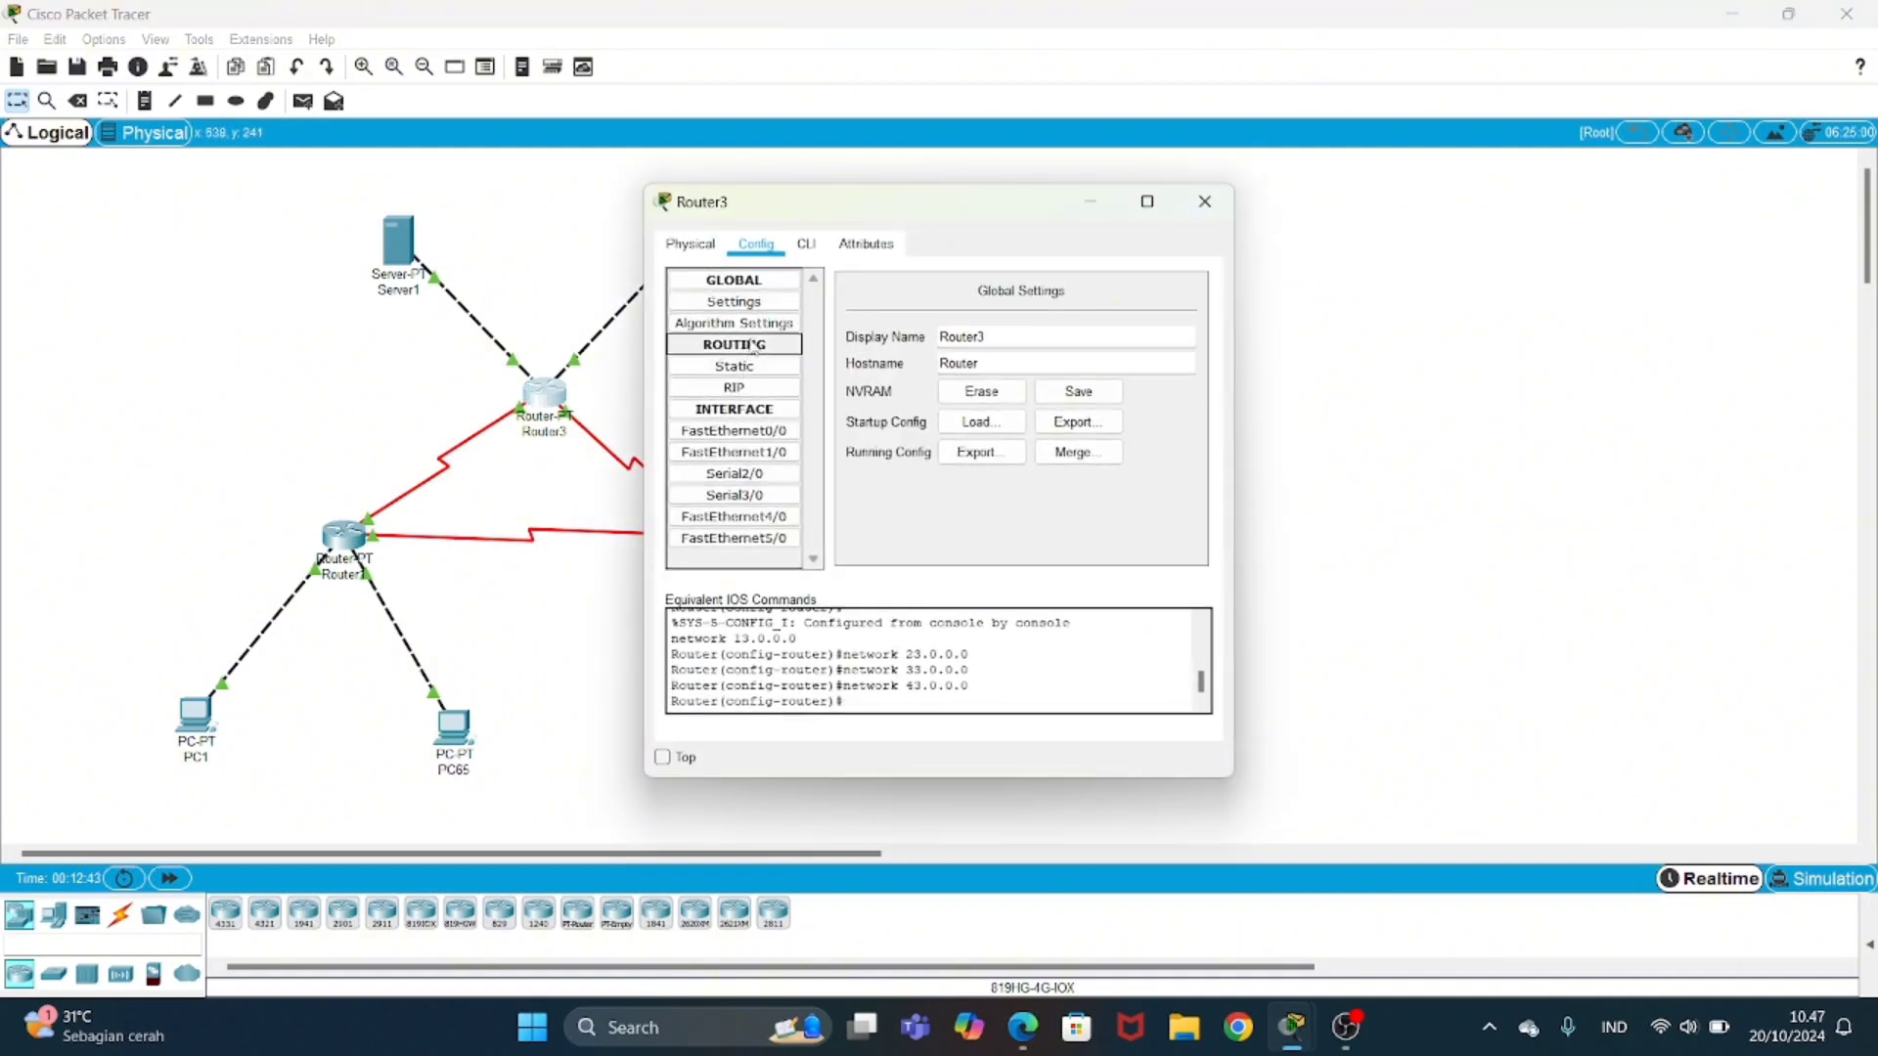
pyautogui.click(1082, 394)
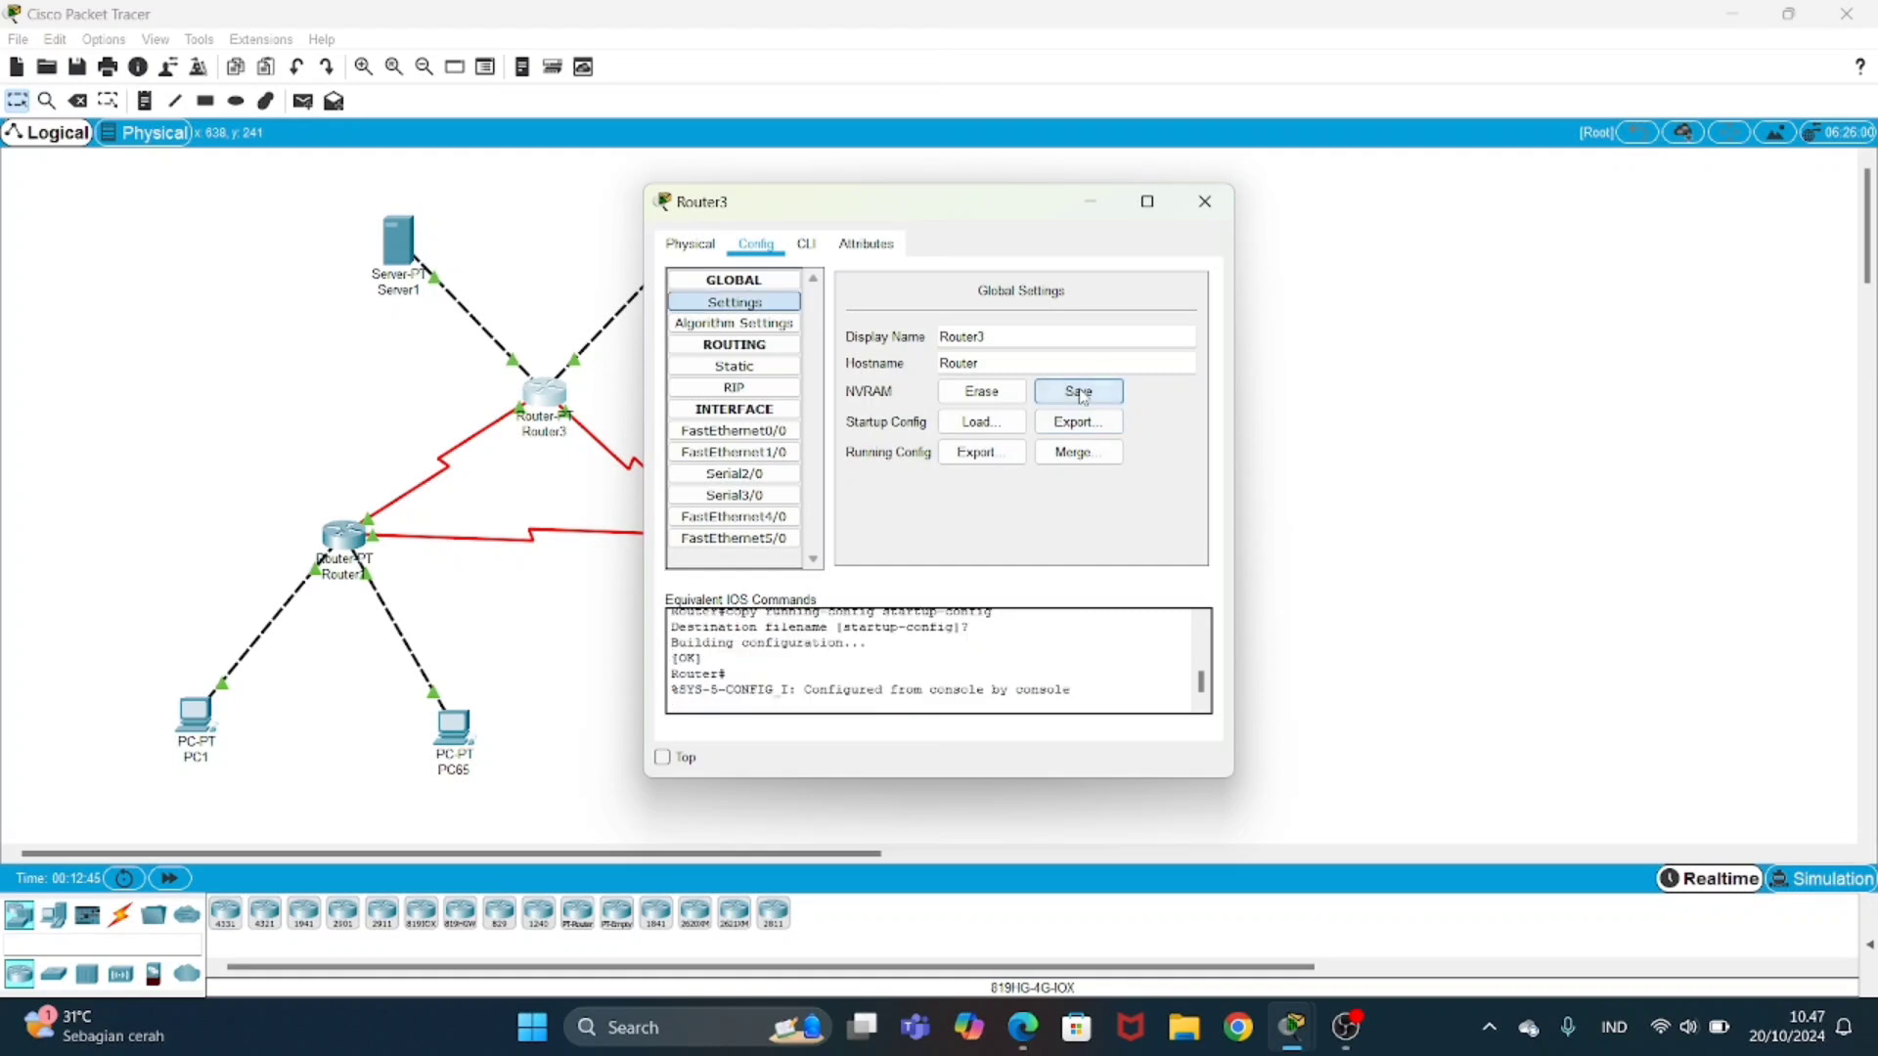
pyautogui.click(1210, 206)
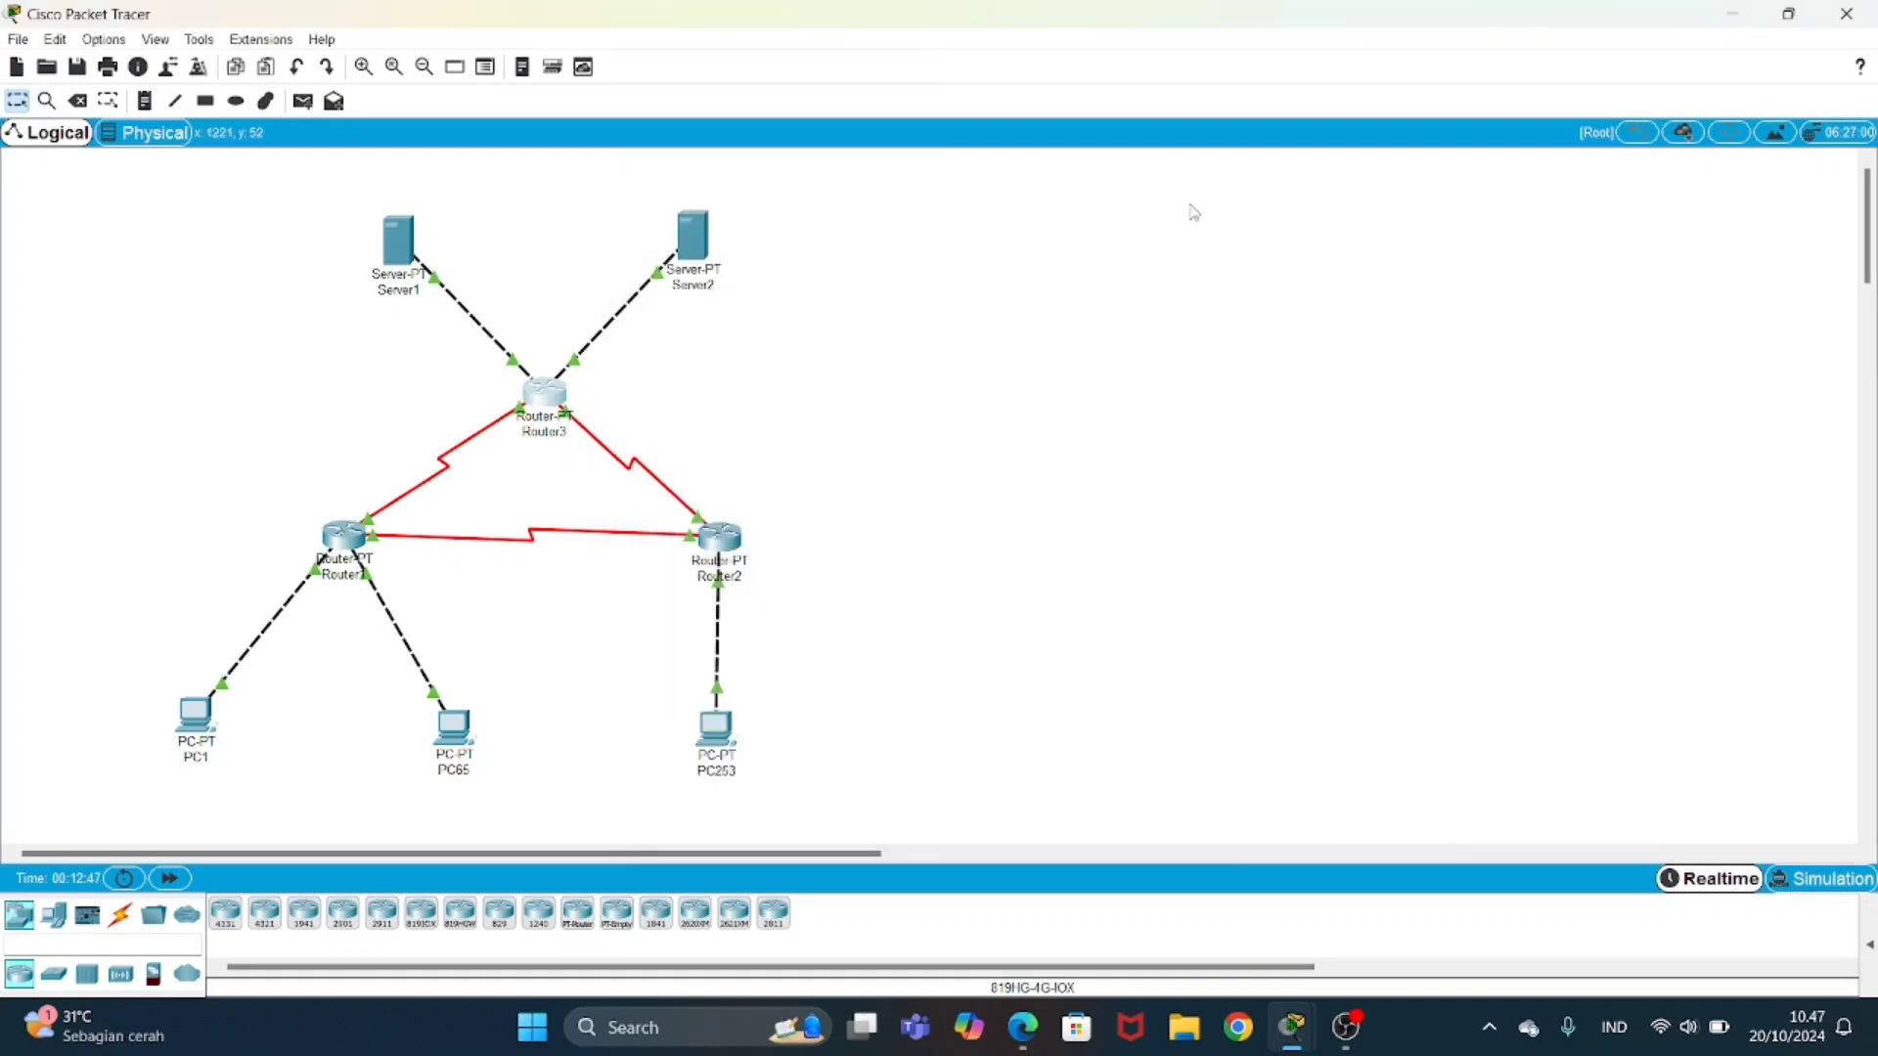
pyautogui.click(123, 881)
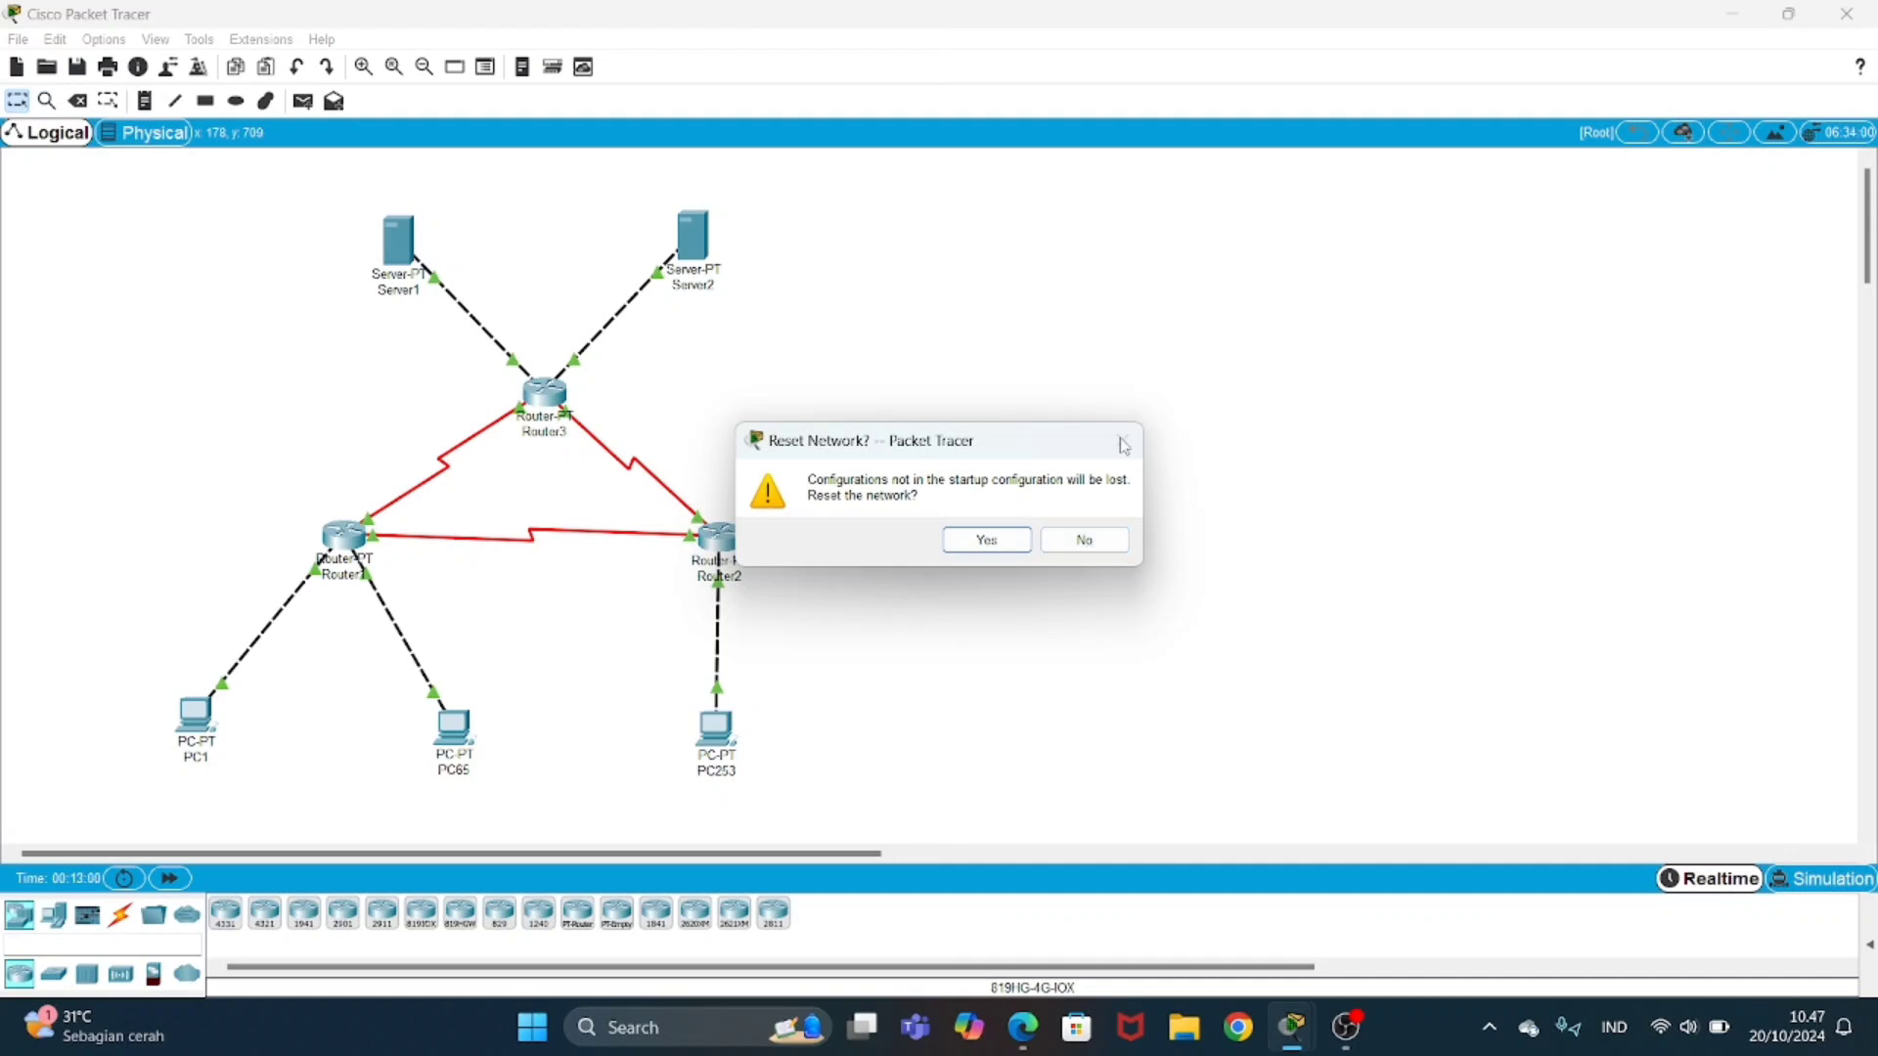
pyautogui.click(1113, 540)
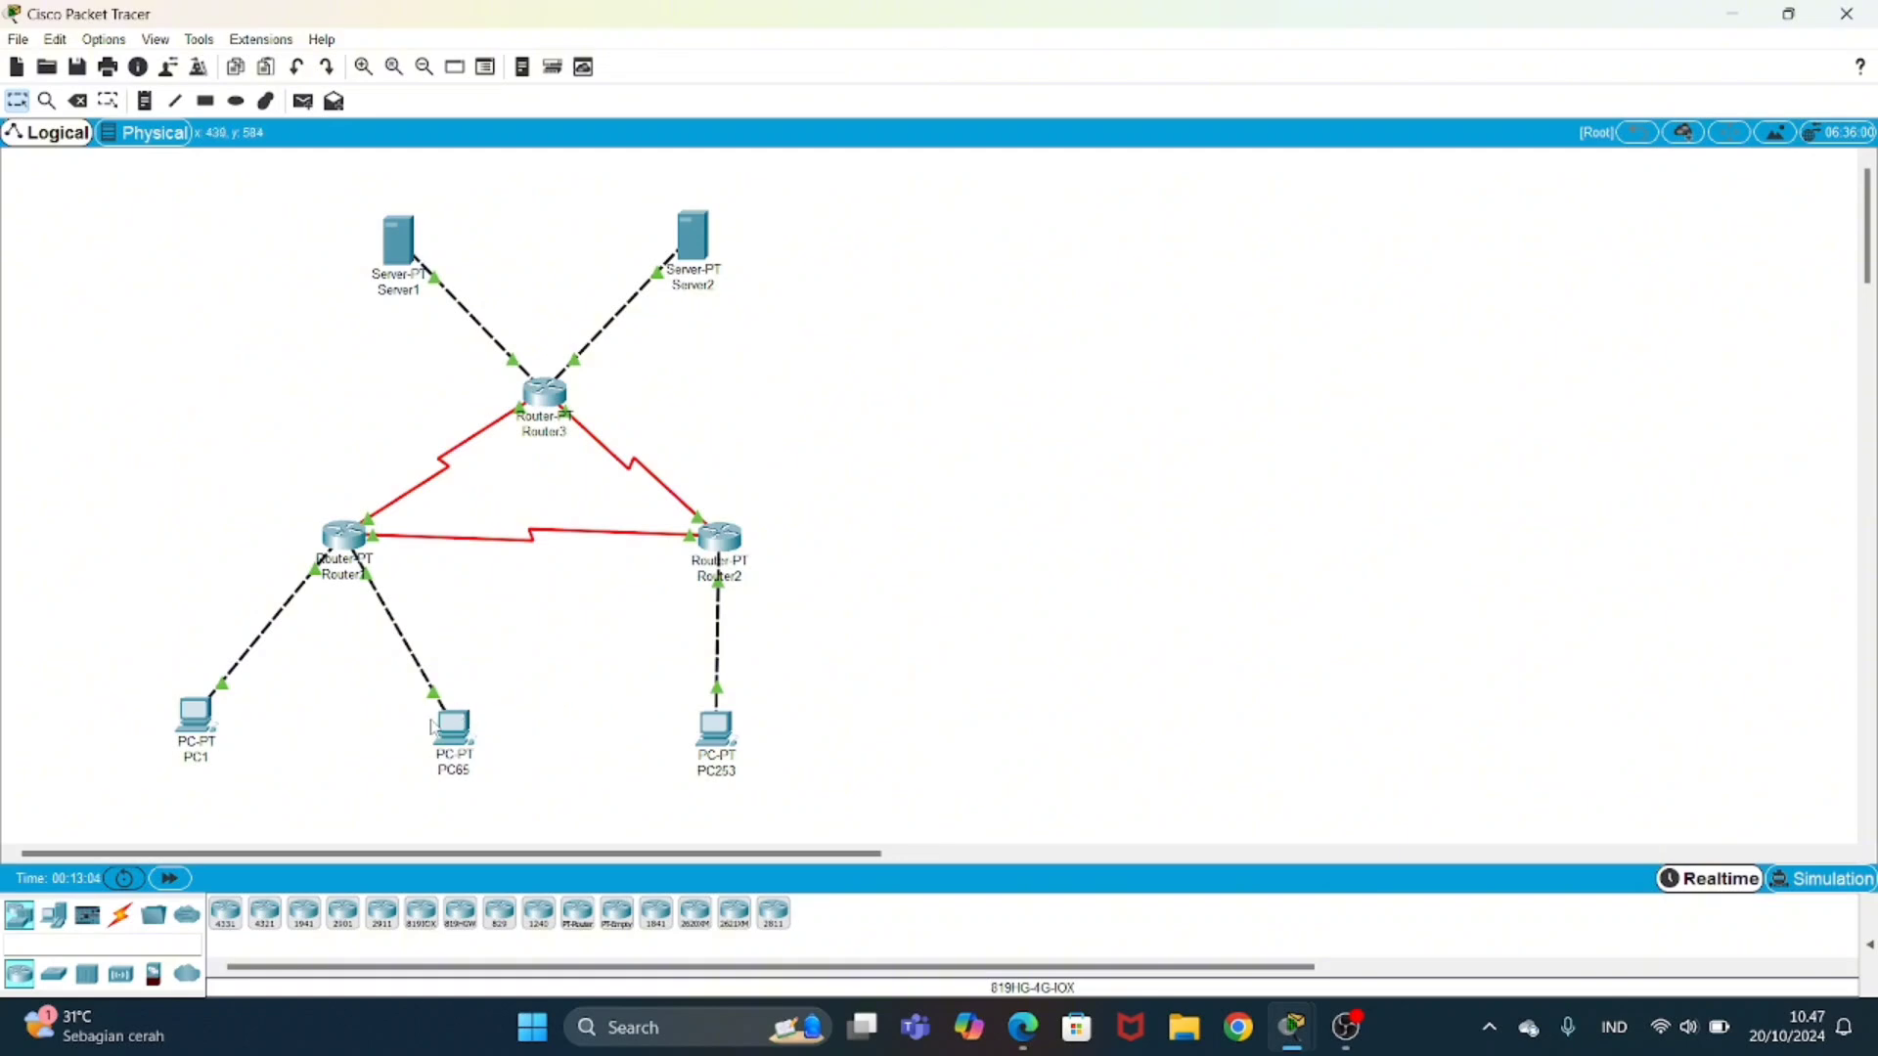
pyautogui.moveTo(435, 727)
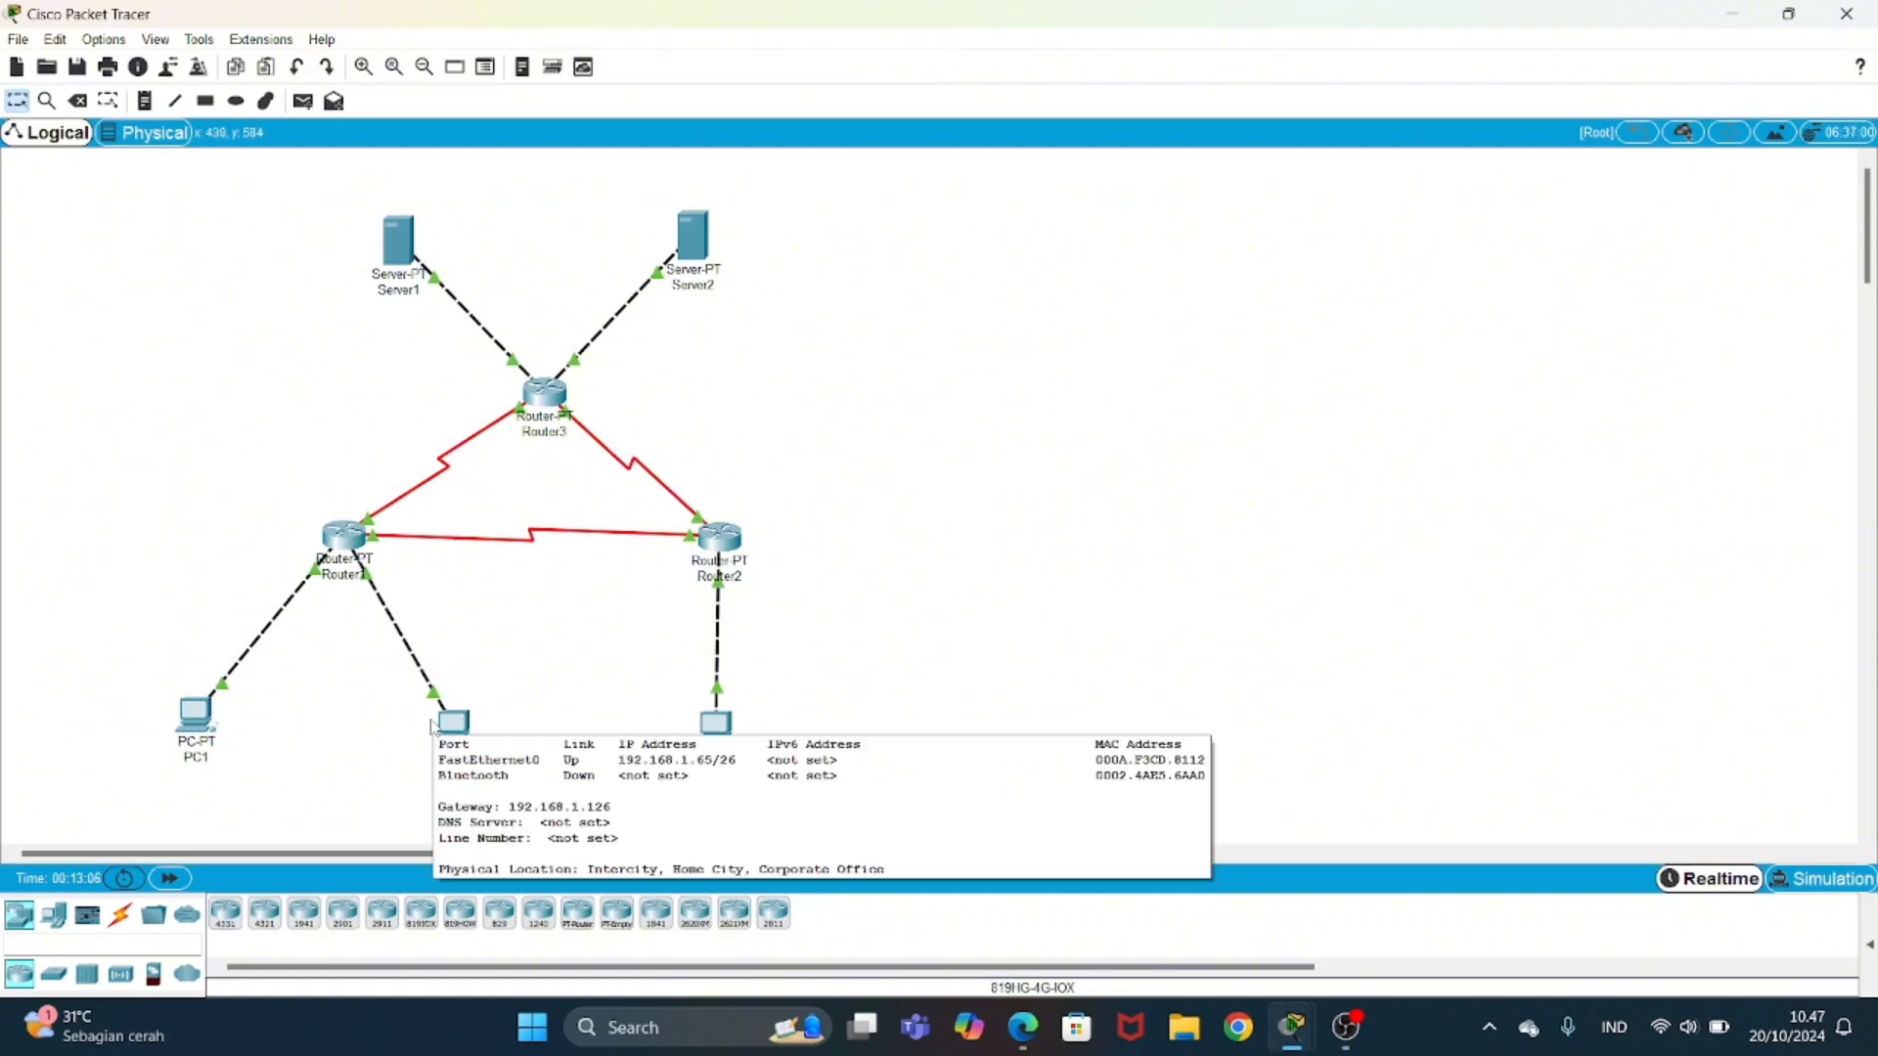
# - Switch to Simulation mode and filter the visible events so that only ICMP is shown
pyautogui.click(1821, 878)
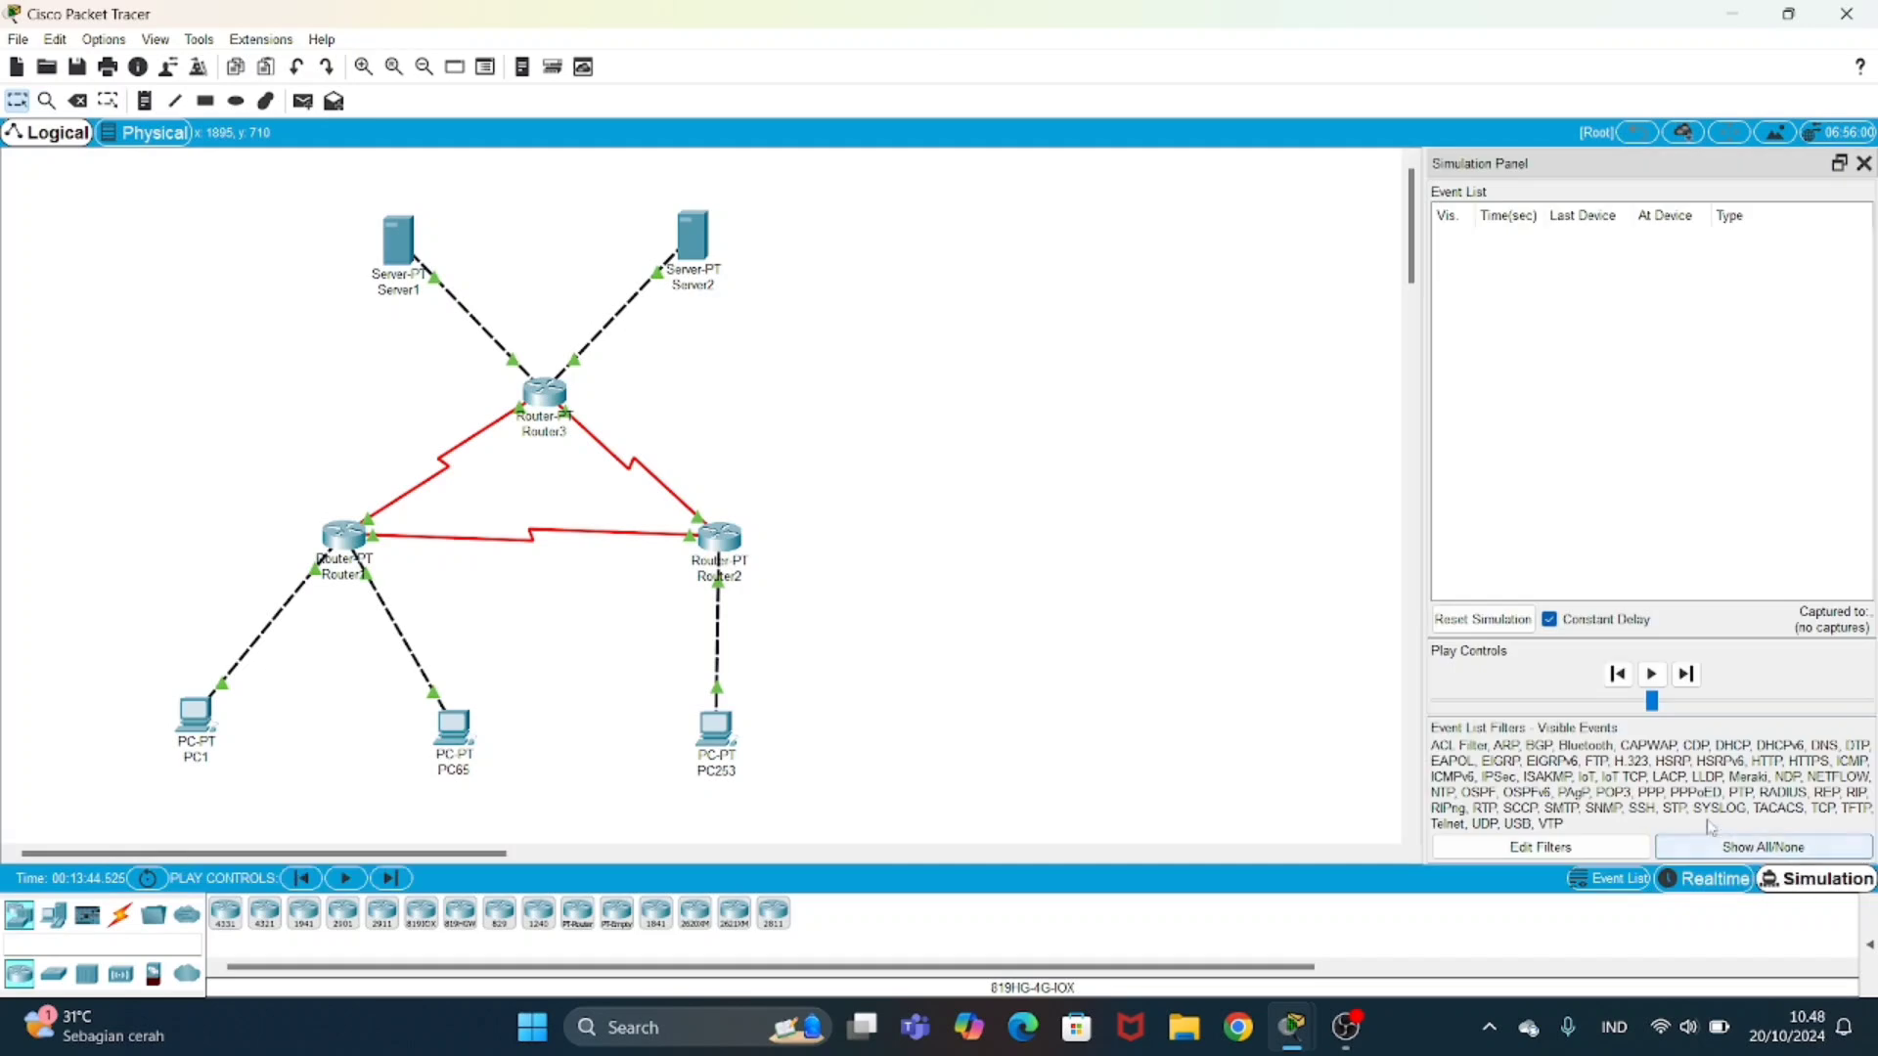
pyautogui.click(1540, 847)
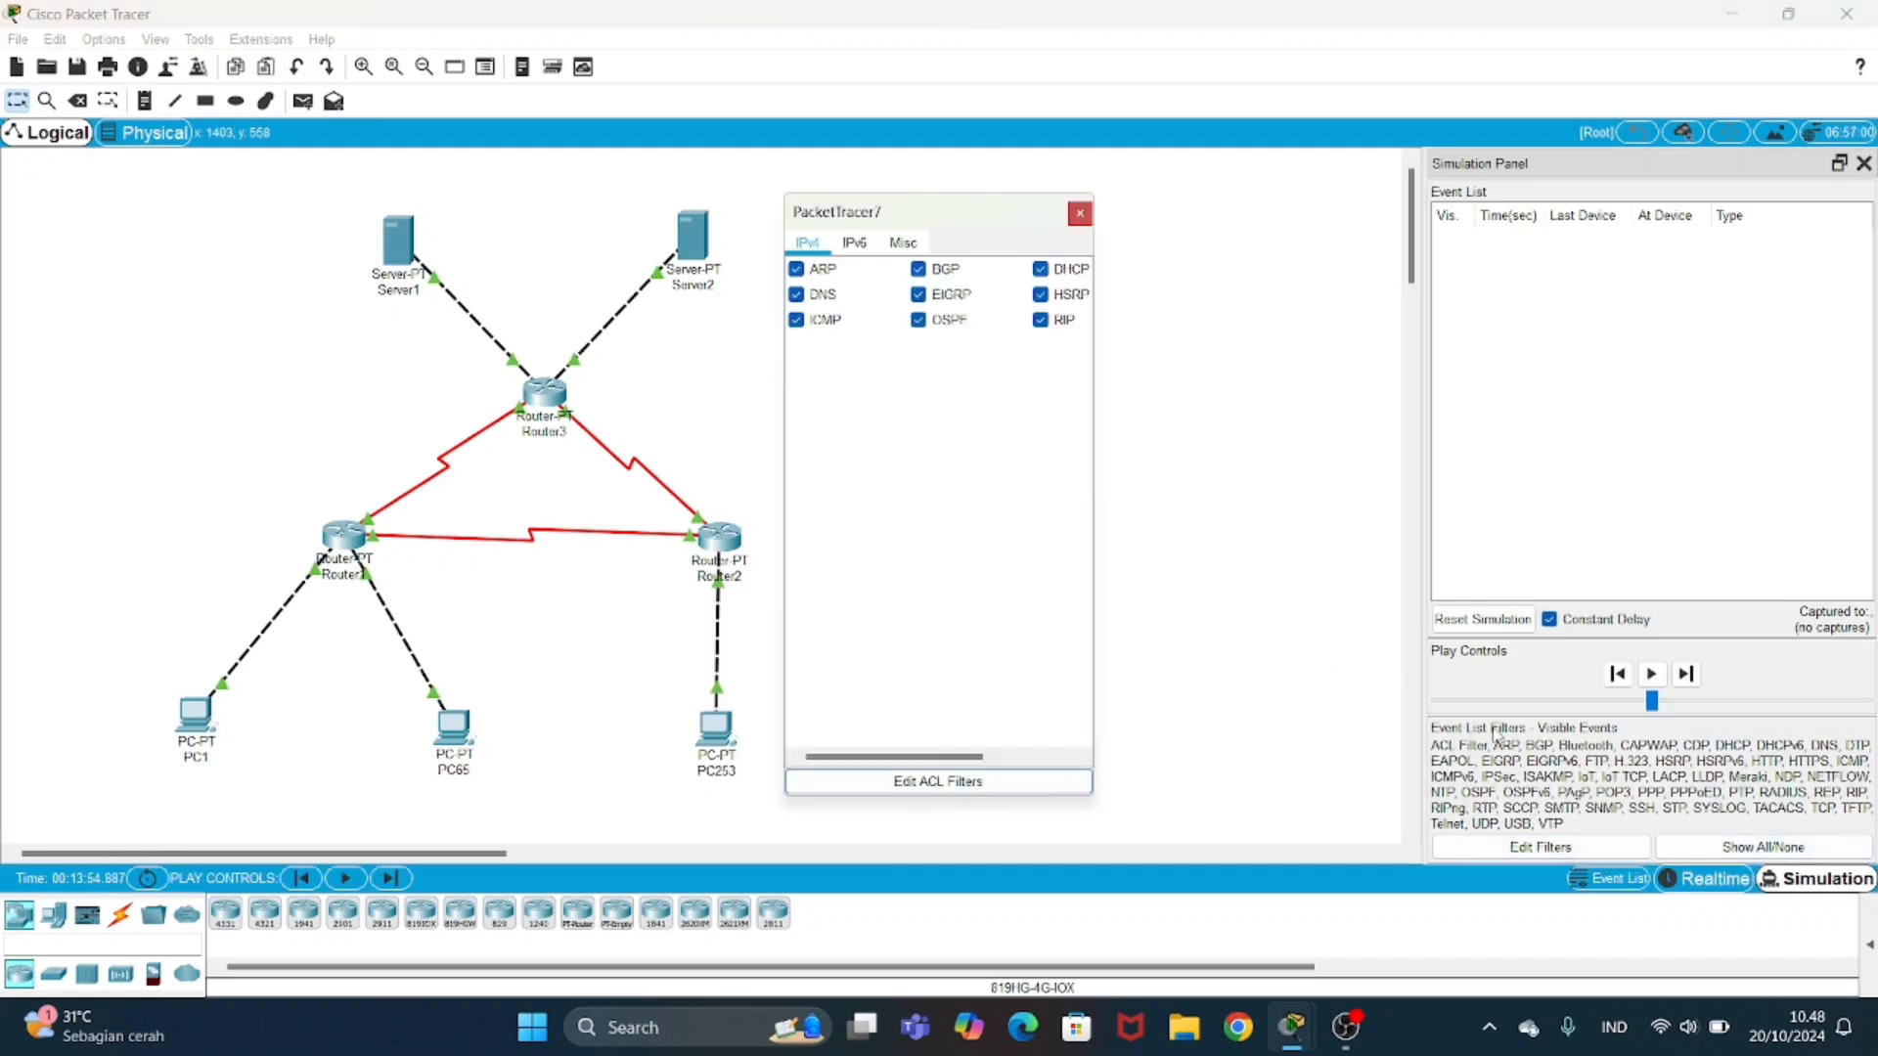
pyautogui.click(1815, 845)
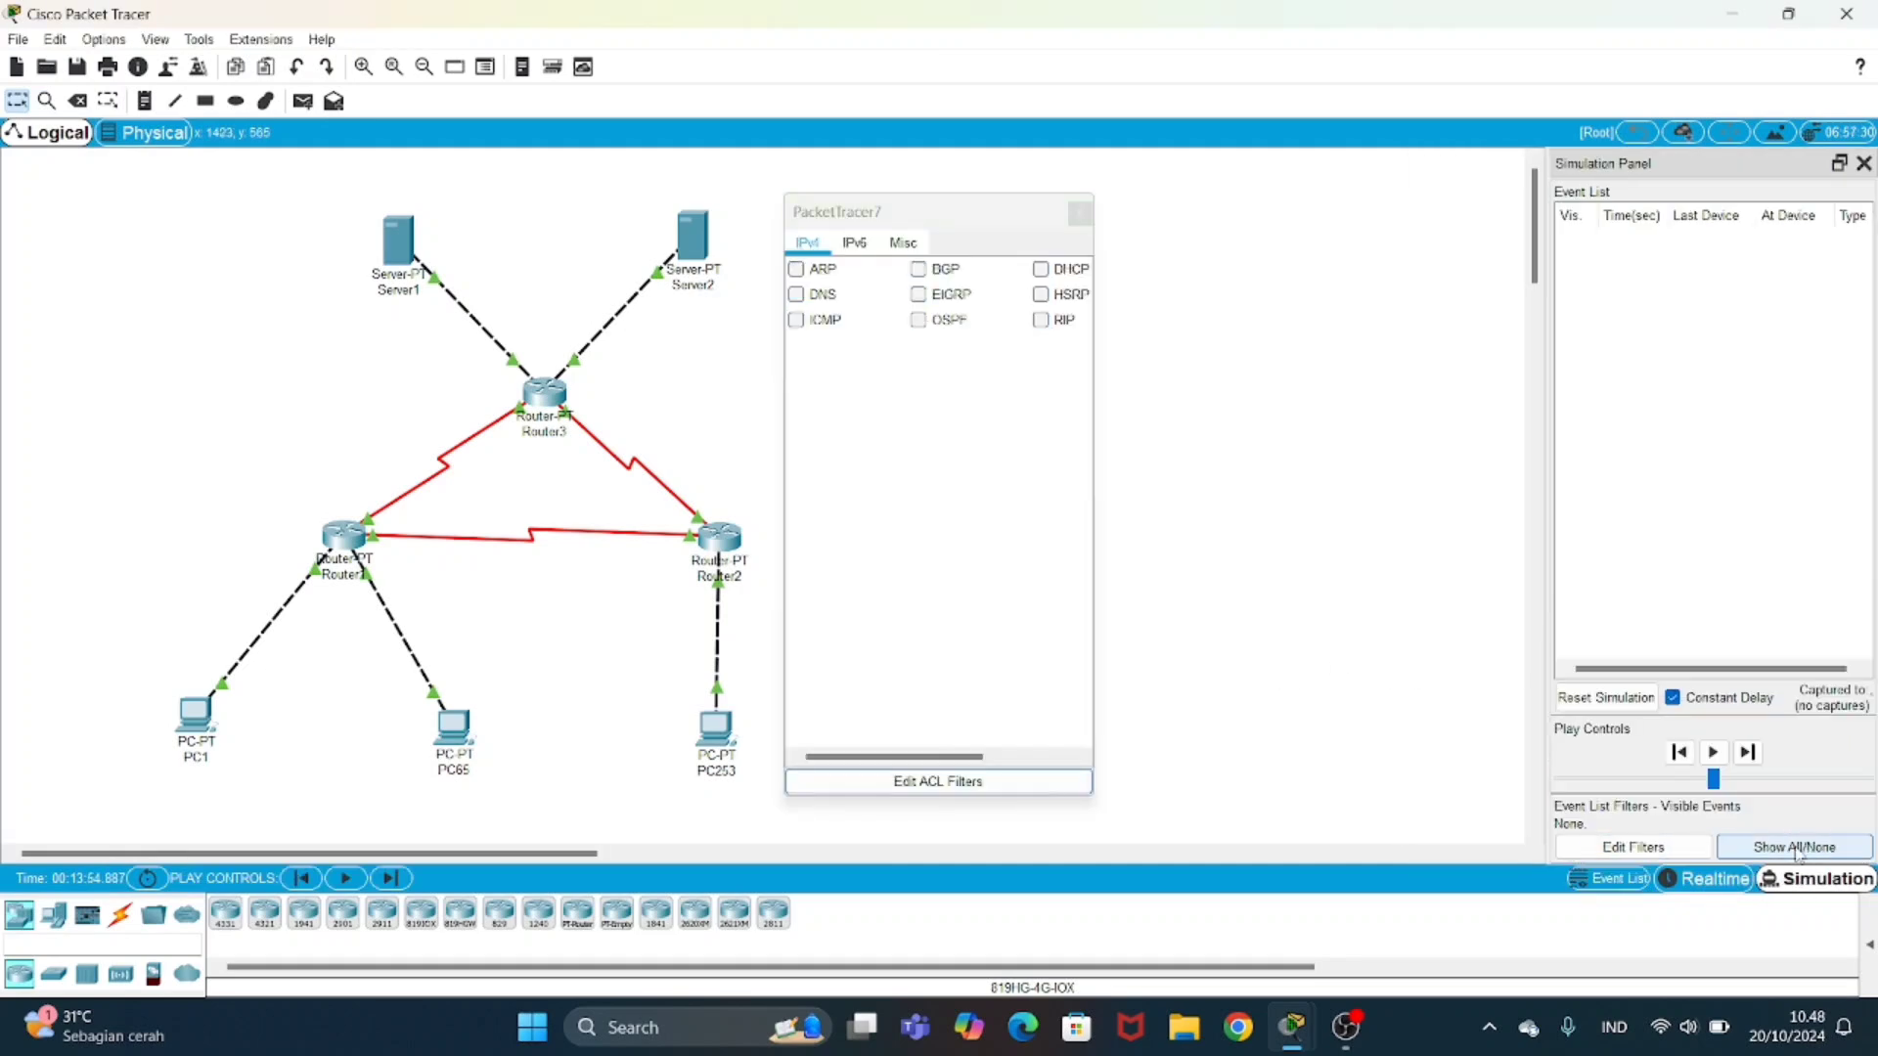
pyautogui.click(797, 320)
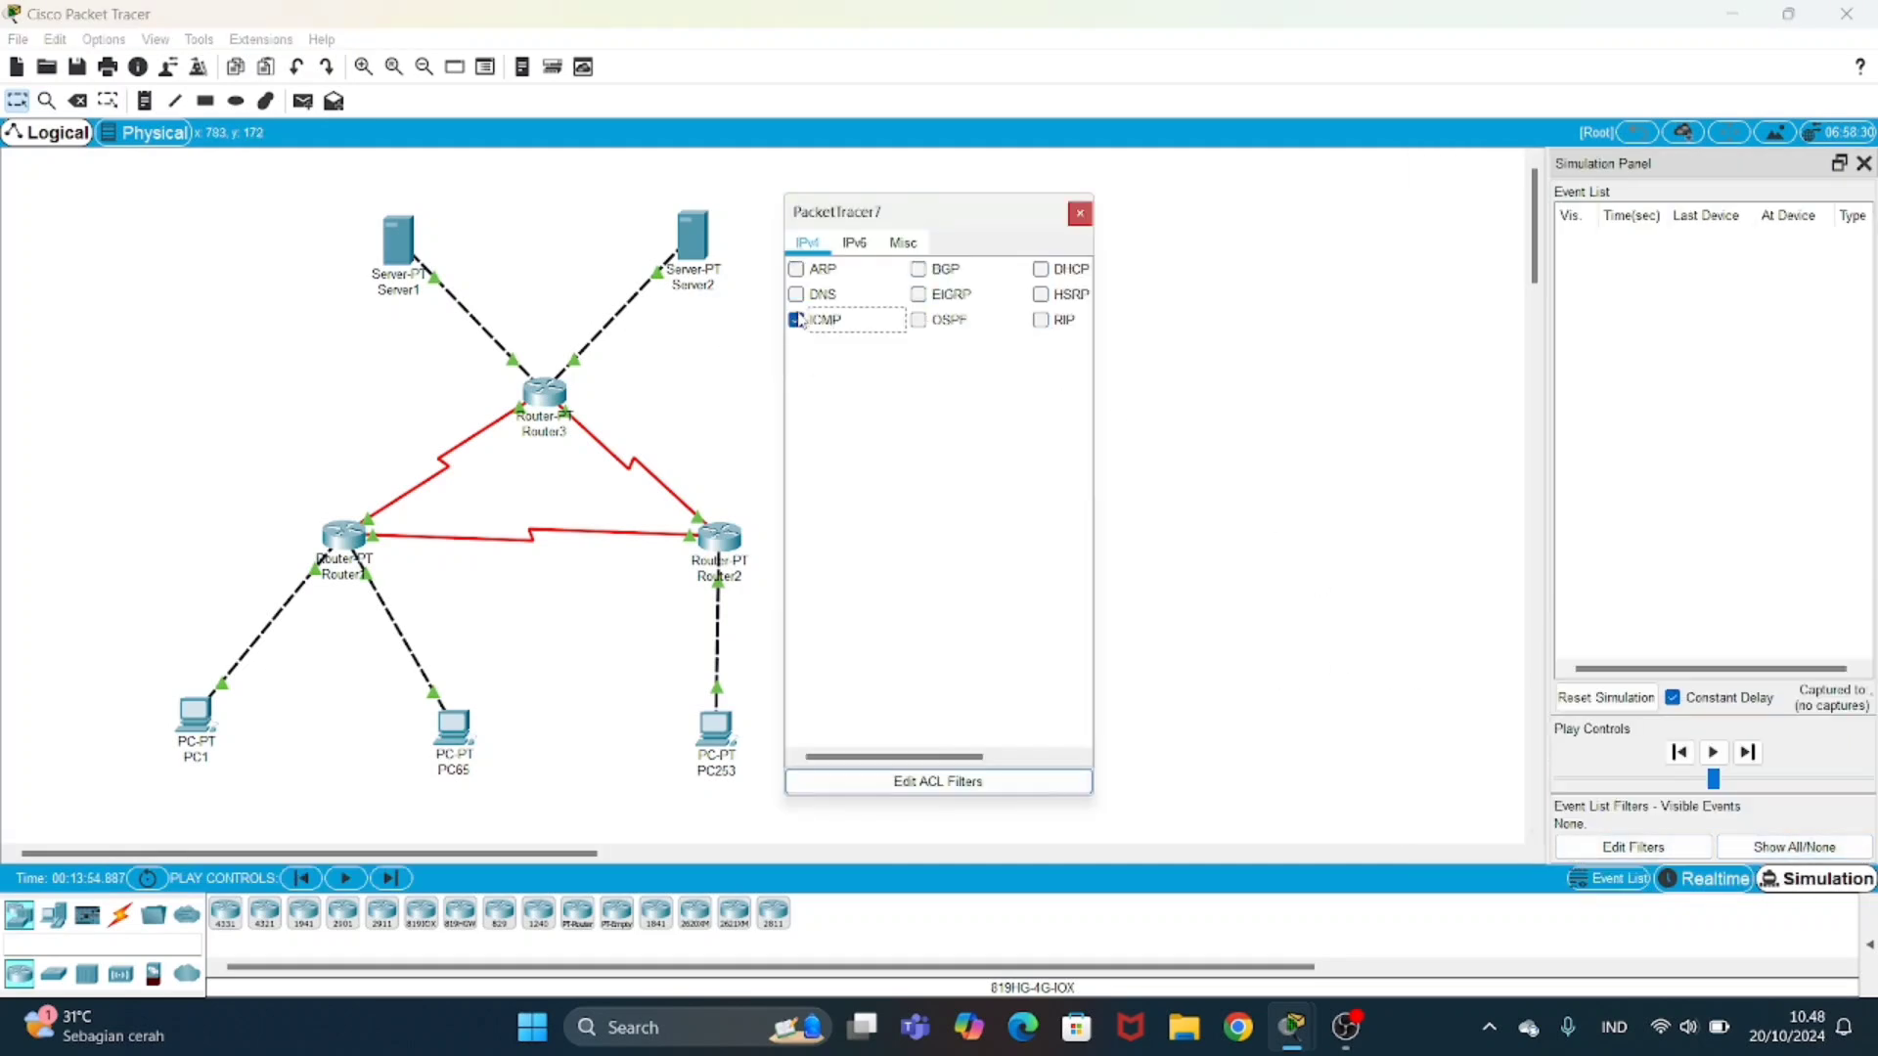
pyautogui.click(1080, 213)
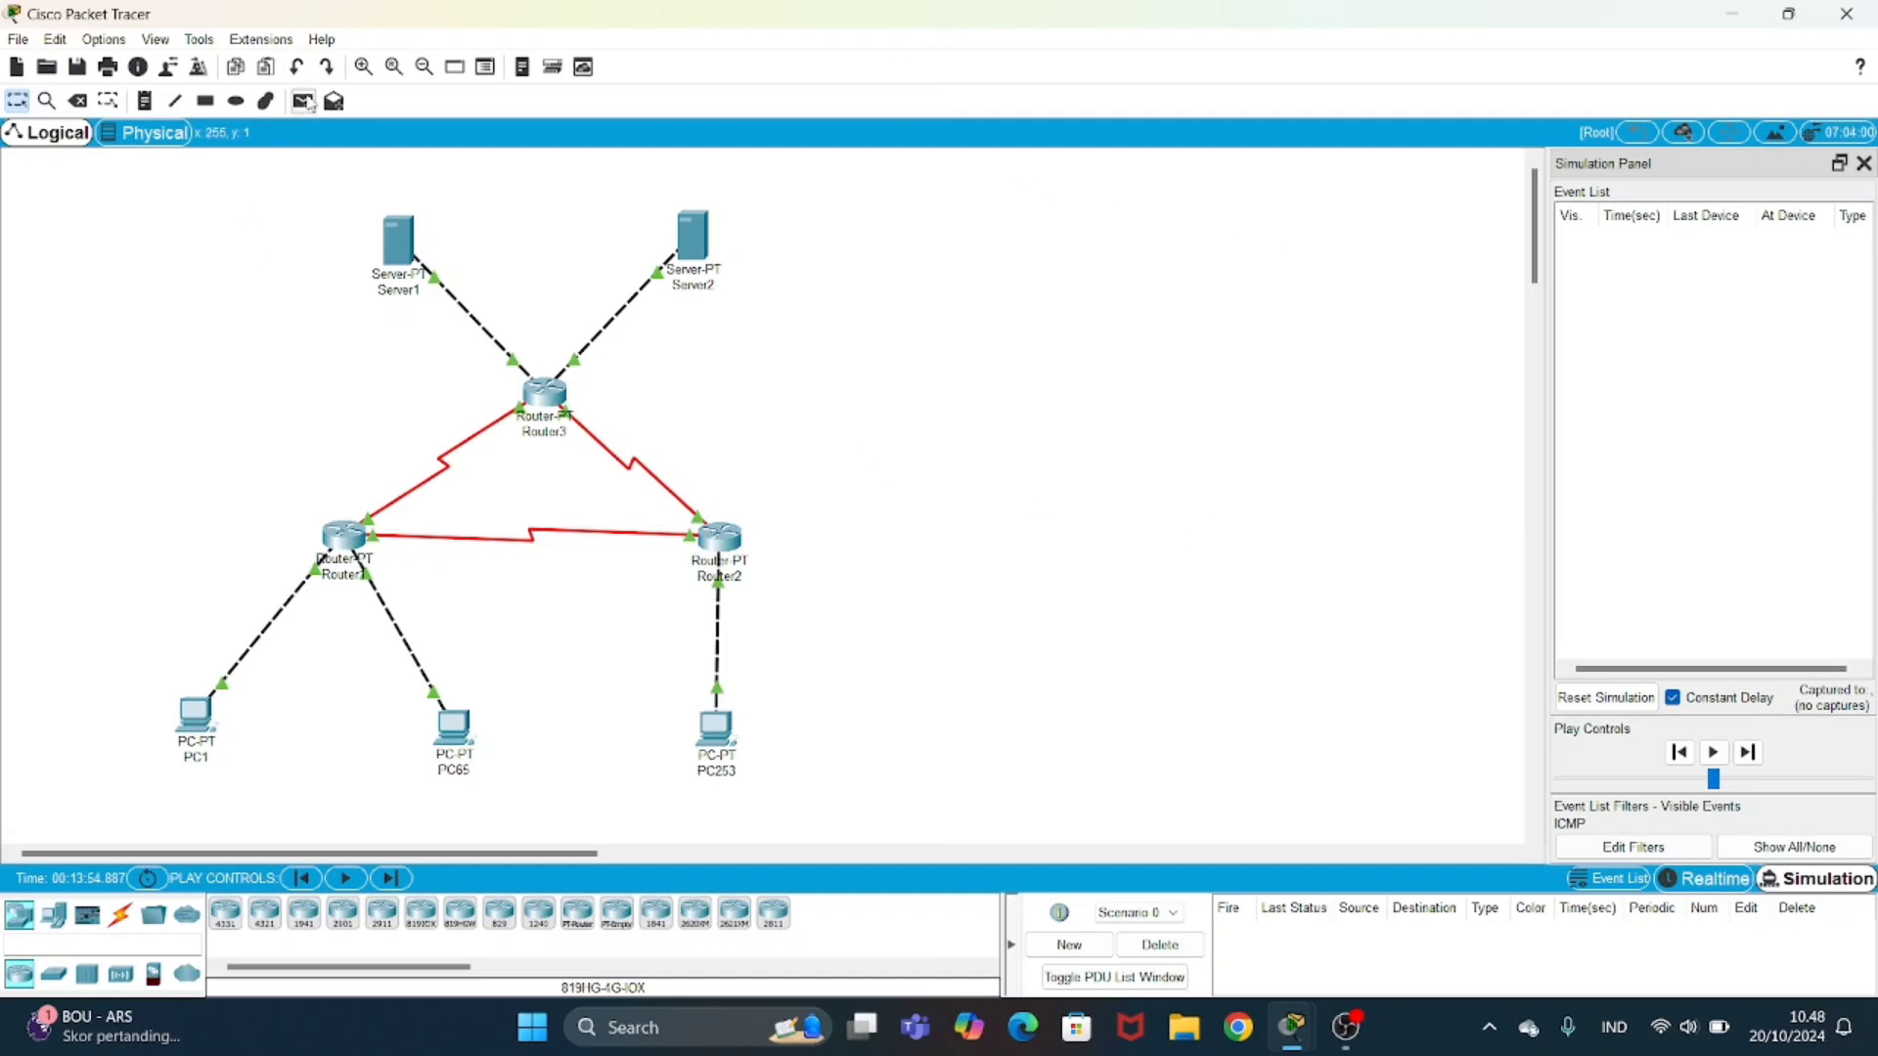
# - Add a simple PDU from PC1 to PC65 and play the simulation
pyautogui.click(307, 102)
pyautogui.click(199, 712)
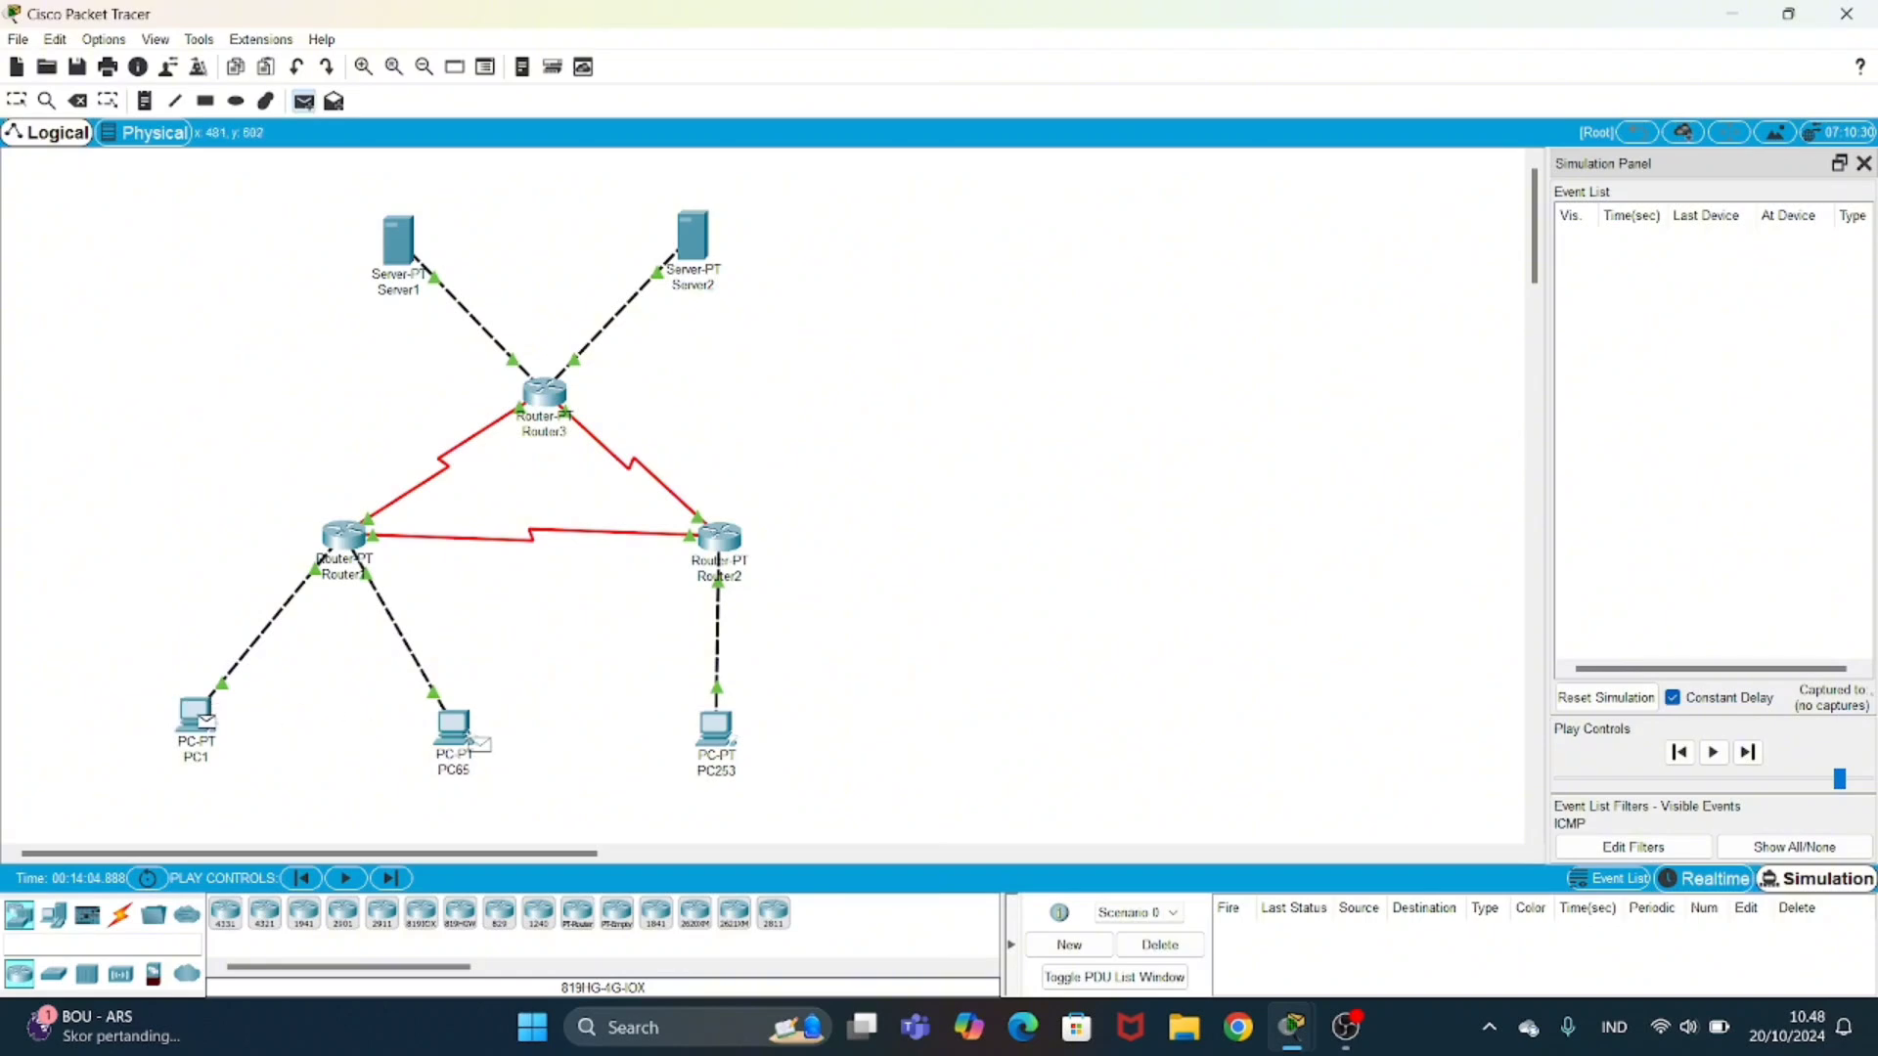
pyautogui.click(470, 740)
pyautogui.click(1713, 752)
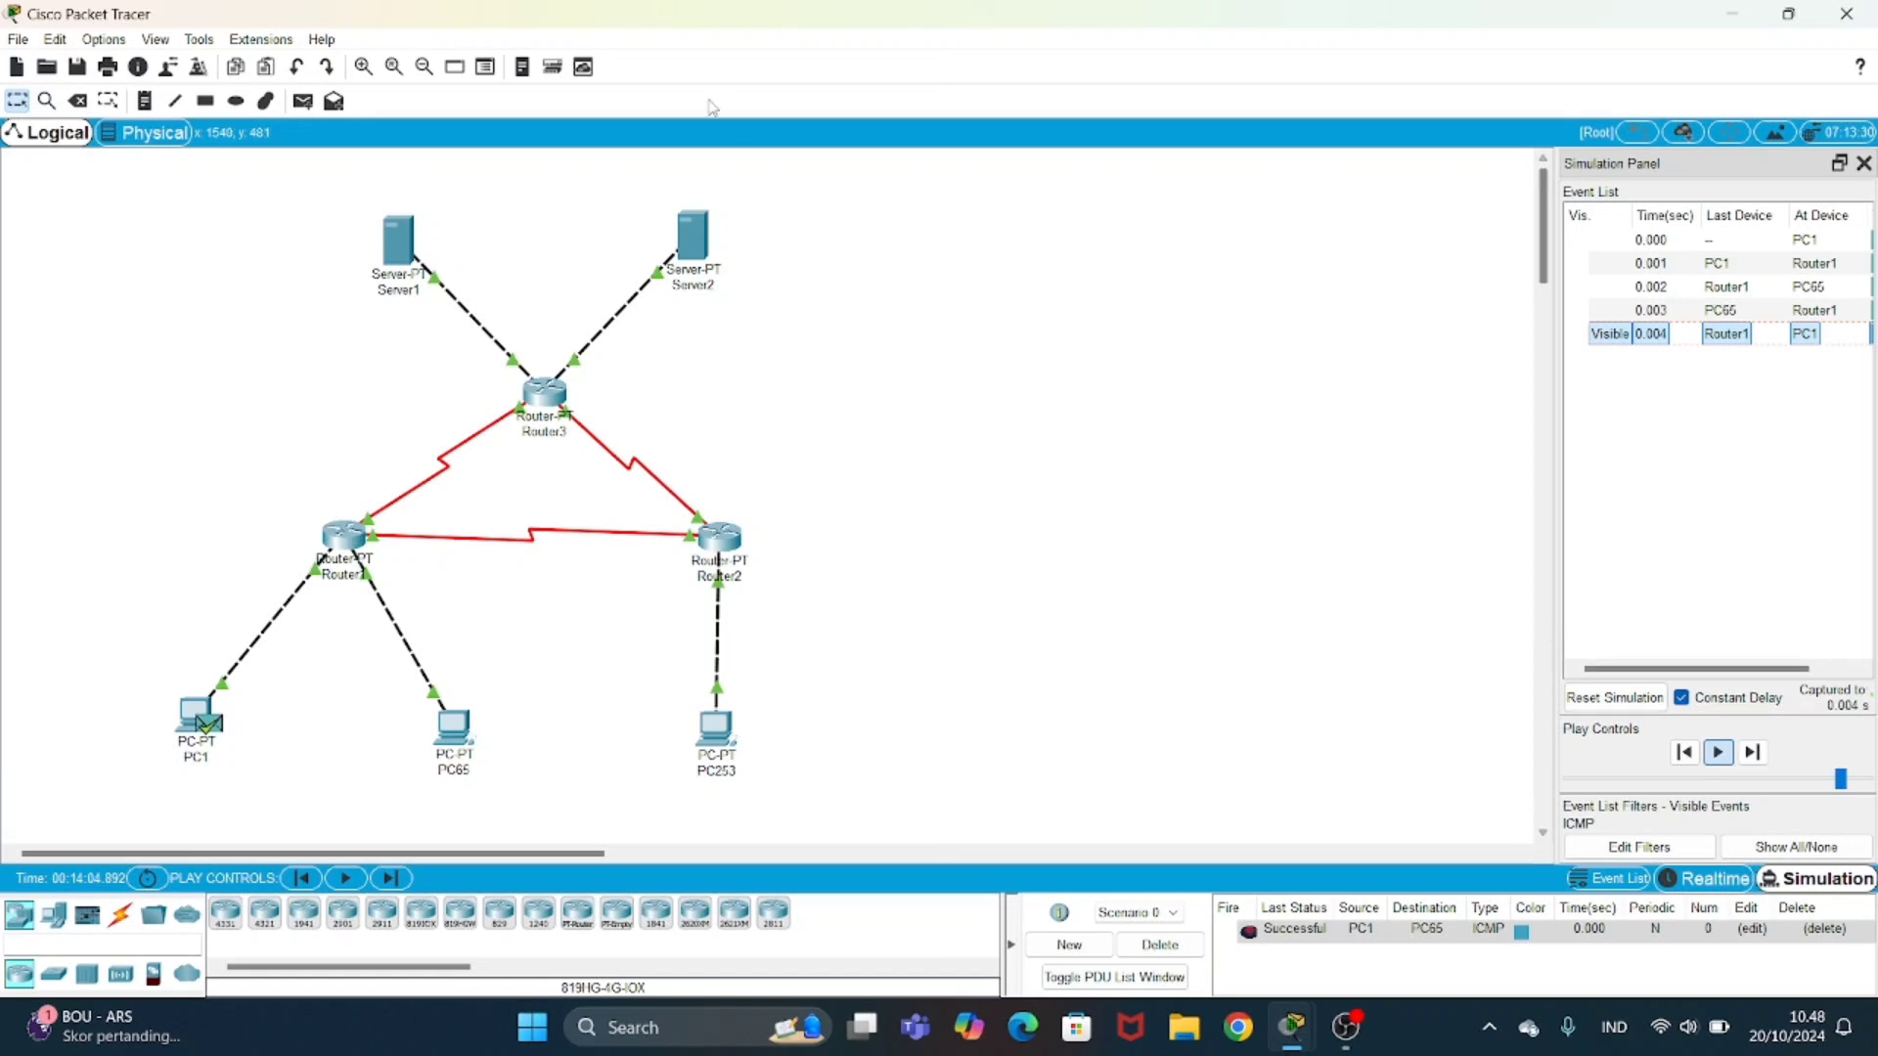
# - Delete the current test scenario, add a simple PDU from PC1 to PC253 and play the simulation
pyautogui.click(303, 101)
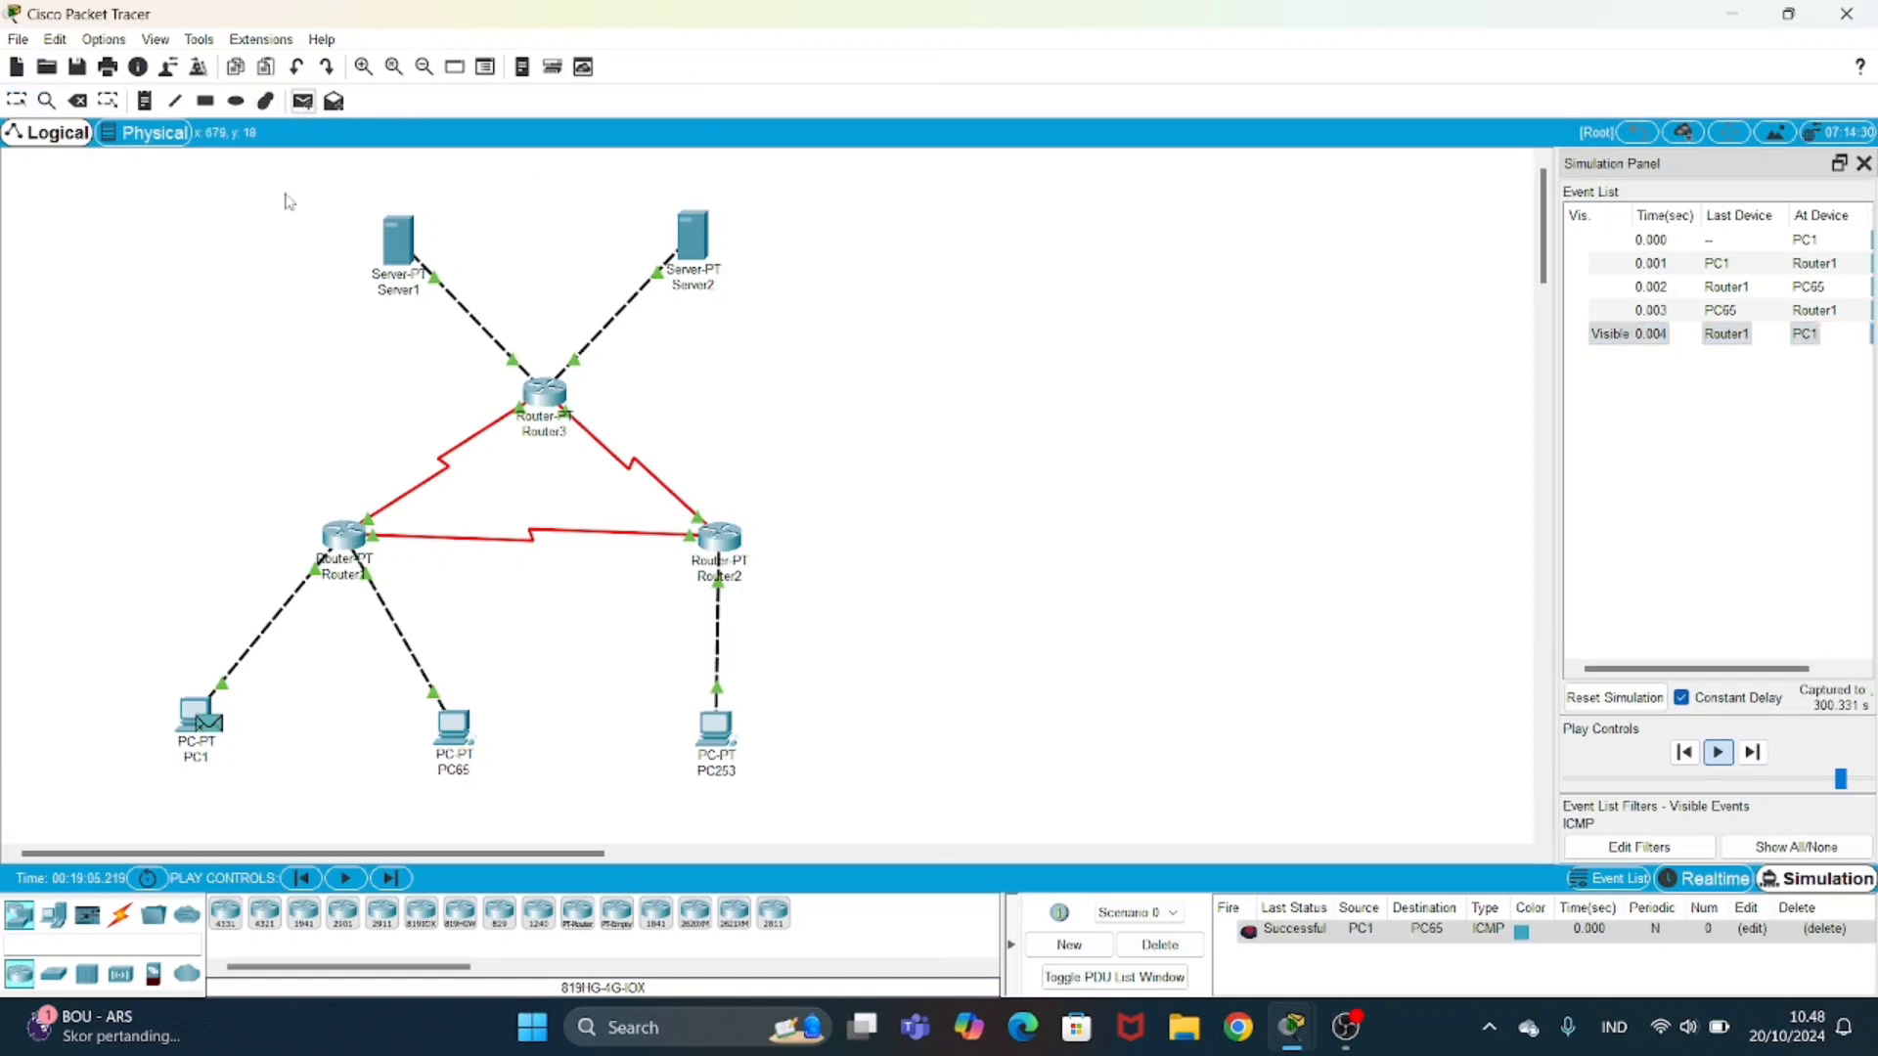
pyautogui.click(1156, 945)
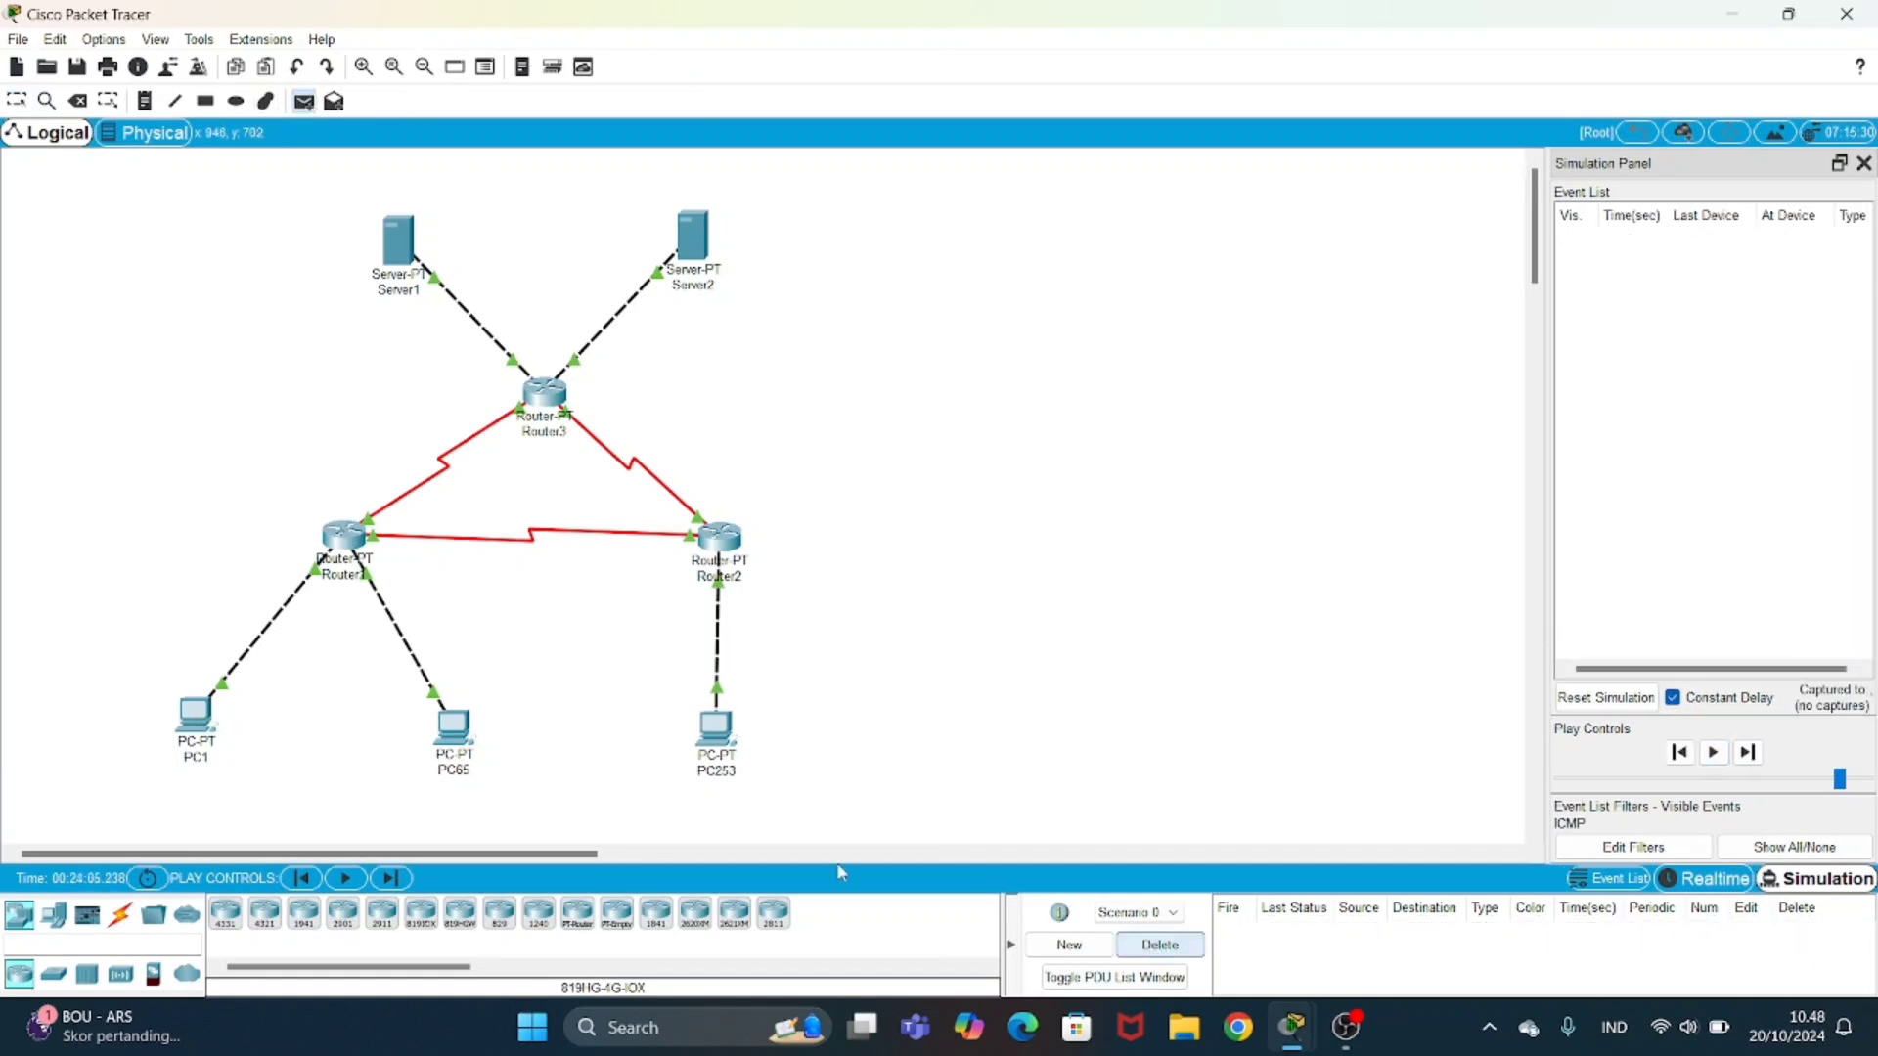
pyautogui.click(195, 717)
pyautogui.click(716, 729)
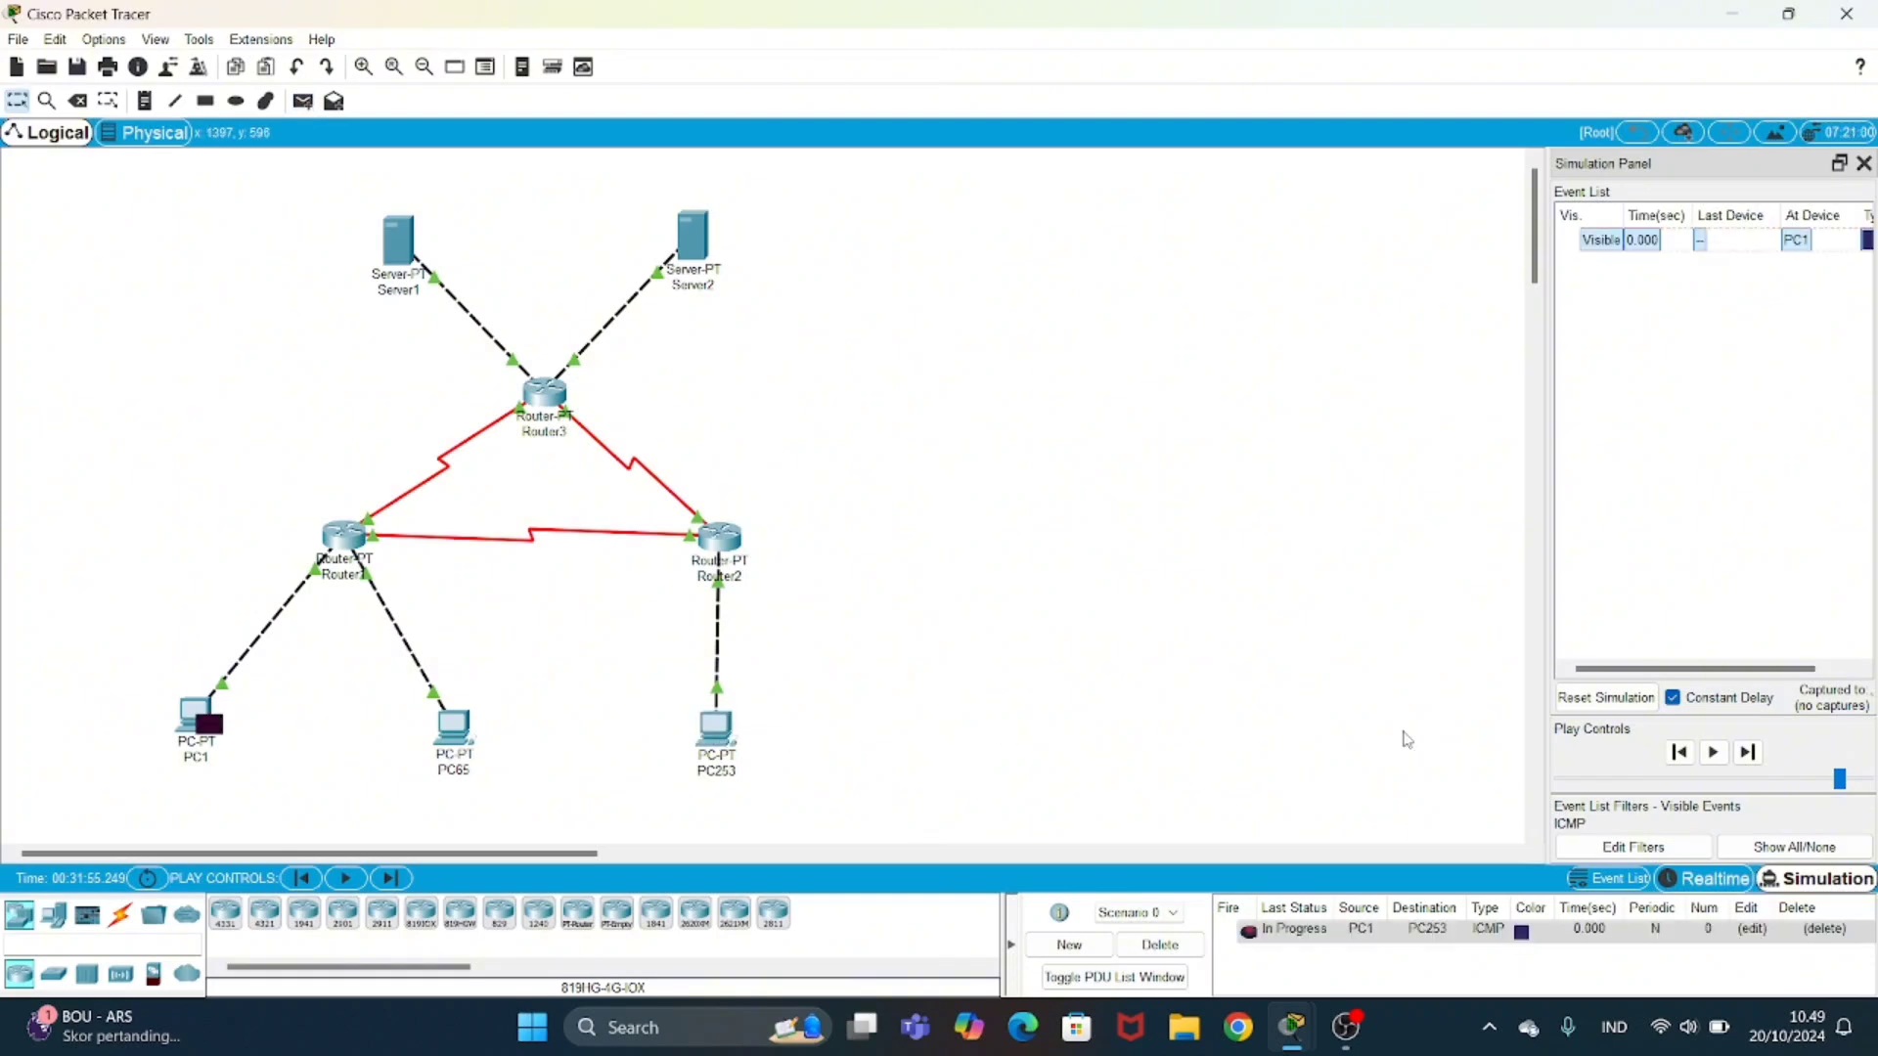
pyautogui.click(1727, 754)
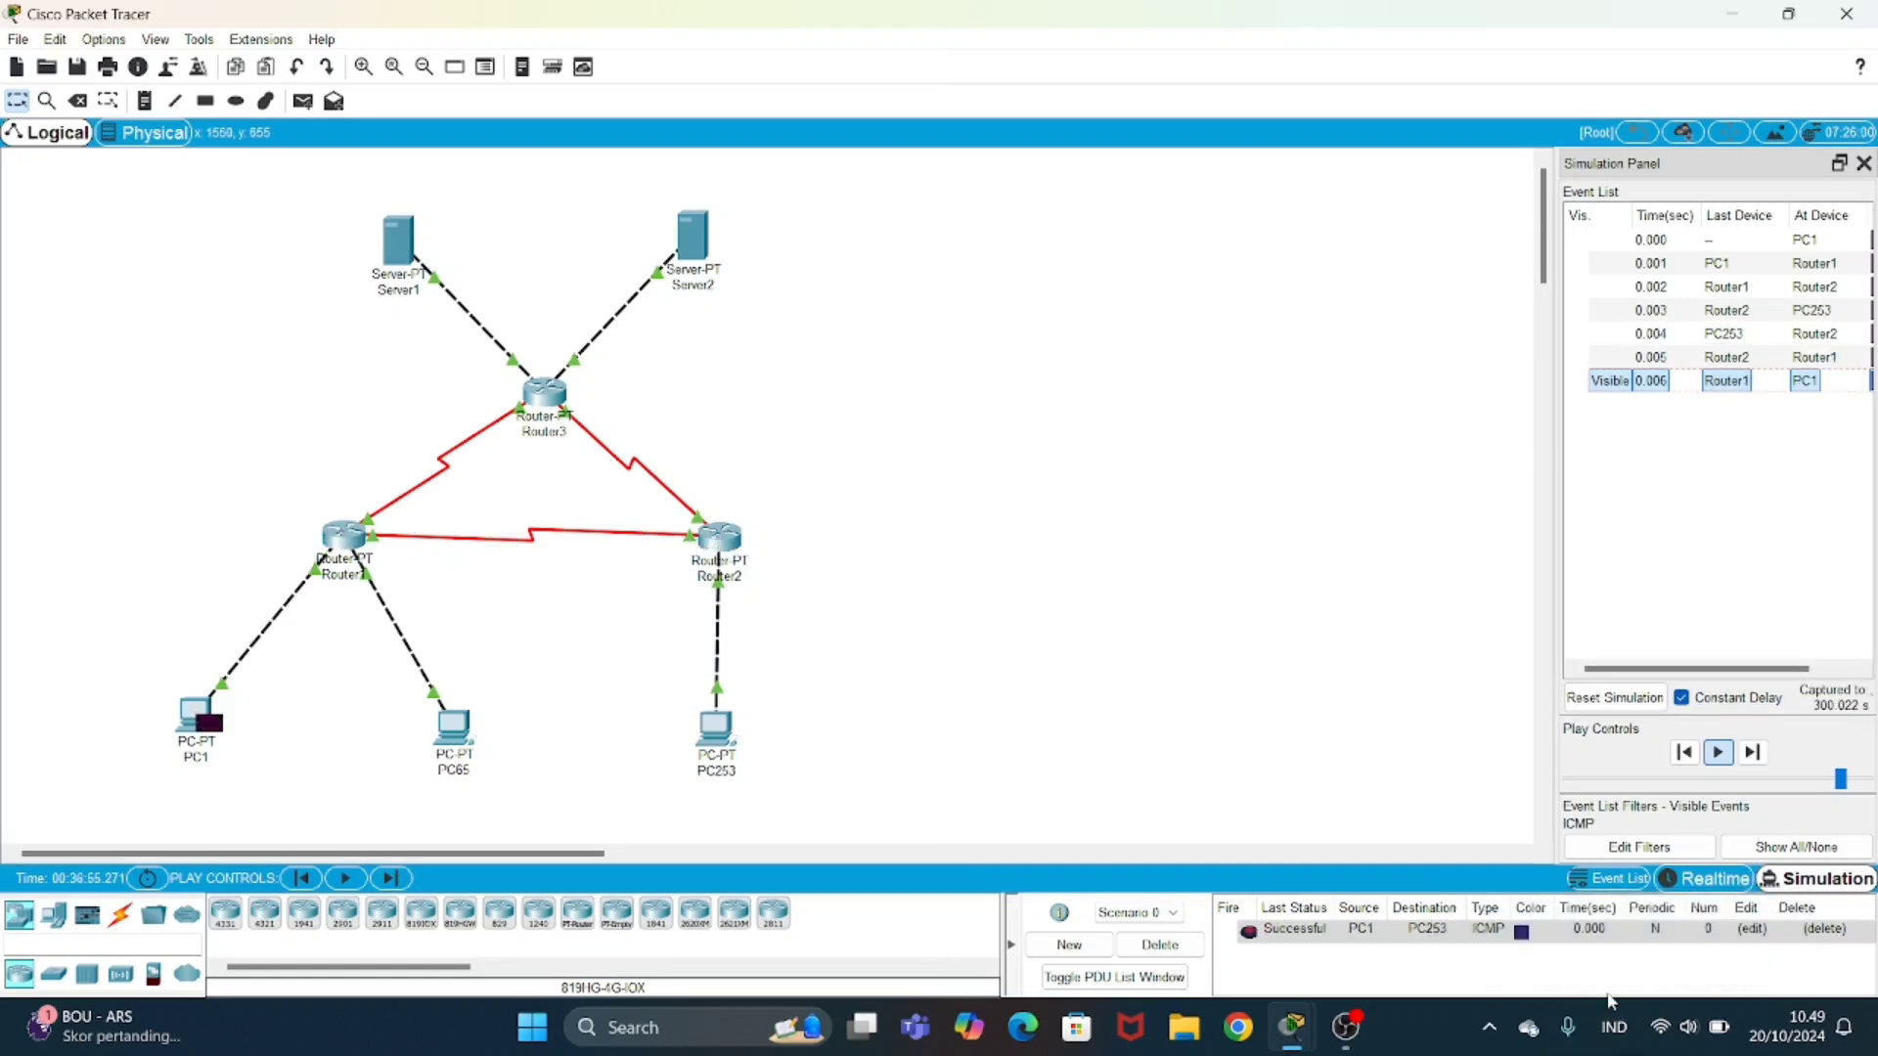
# - Clear the PC253 test, add a simple PDU from PC1 to Server1 and play the simulation
pyautogui.click(1154, 945)
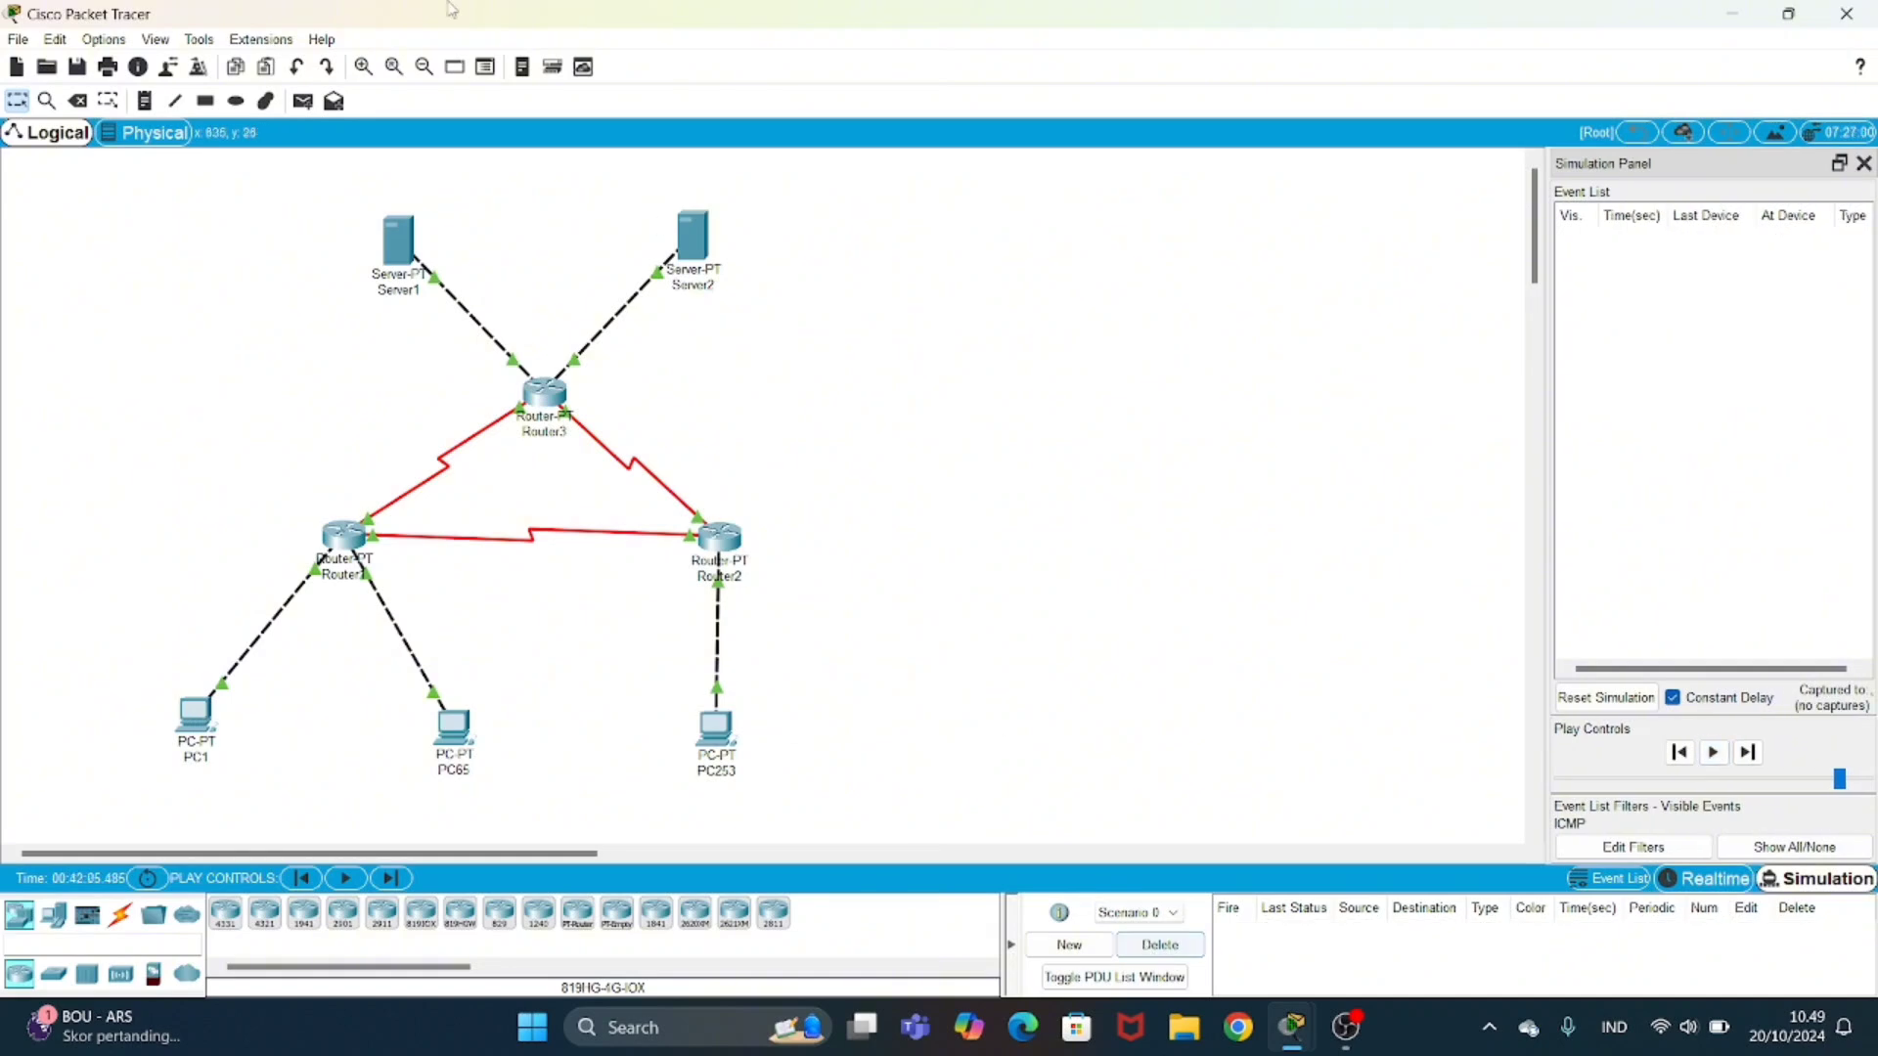
pyautogui.press('p')
pyautogui.click(200, 709)
pyautogui.click(396, 249)
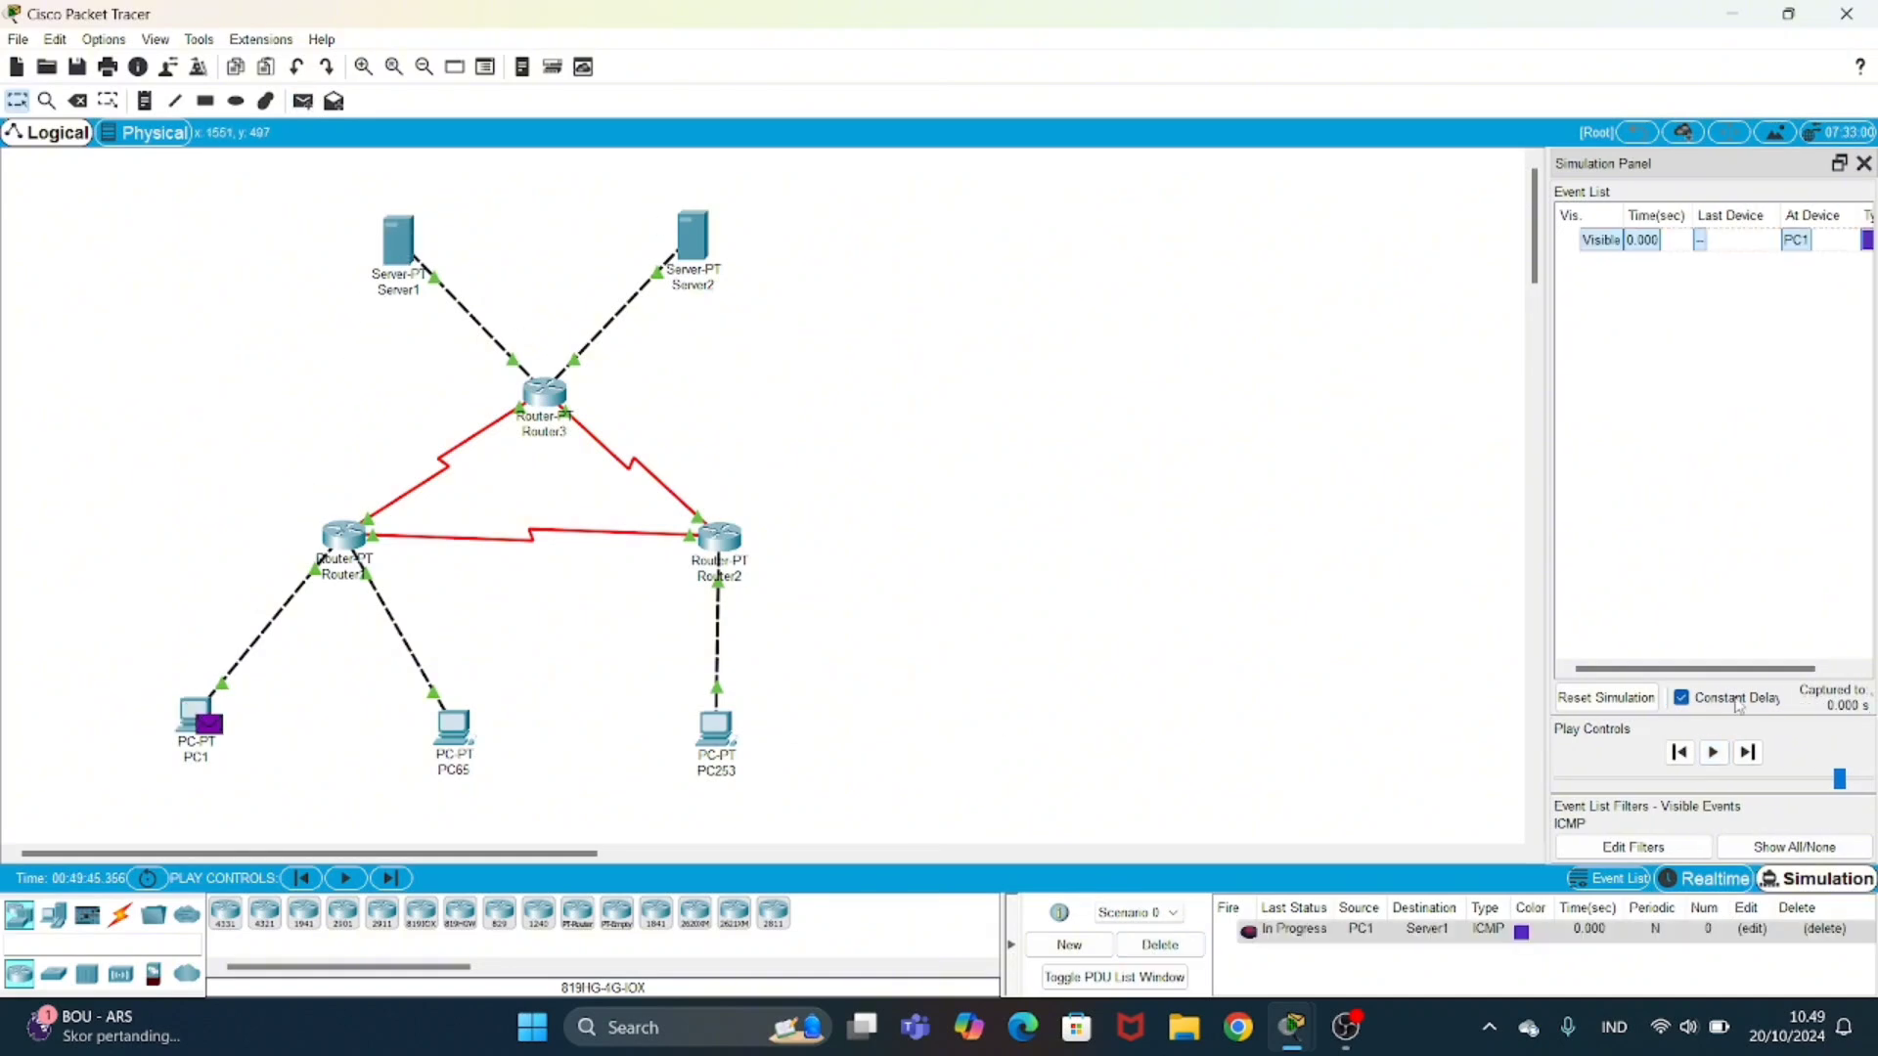
pyautogui.click(1721, 755)
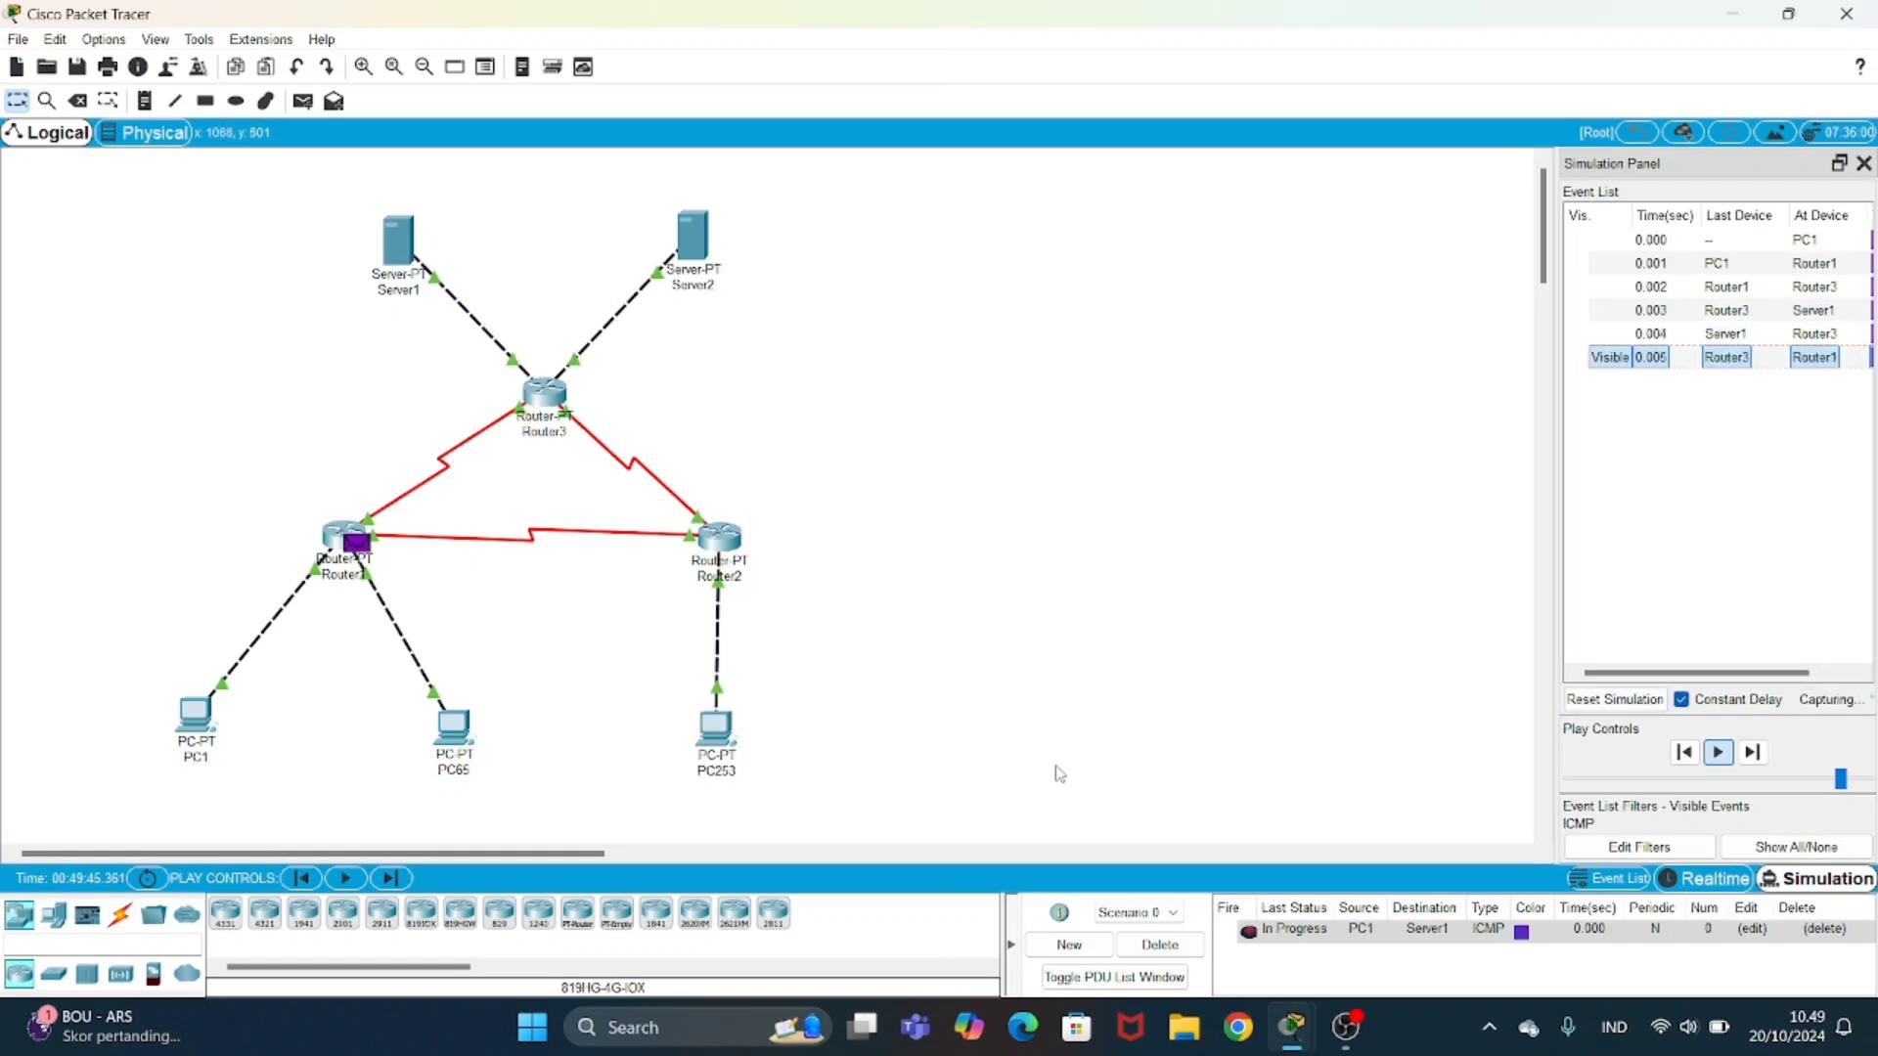
# - Clear the Server1 test, add a simple PDU from PC1 to Server2 and play the simulation
pyautogui.click(1162, 947)
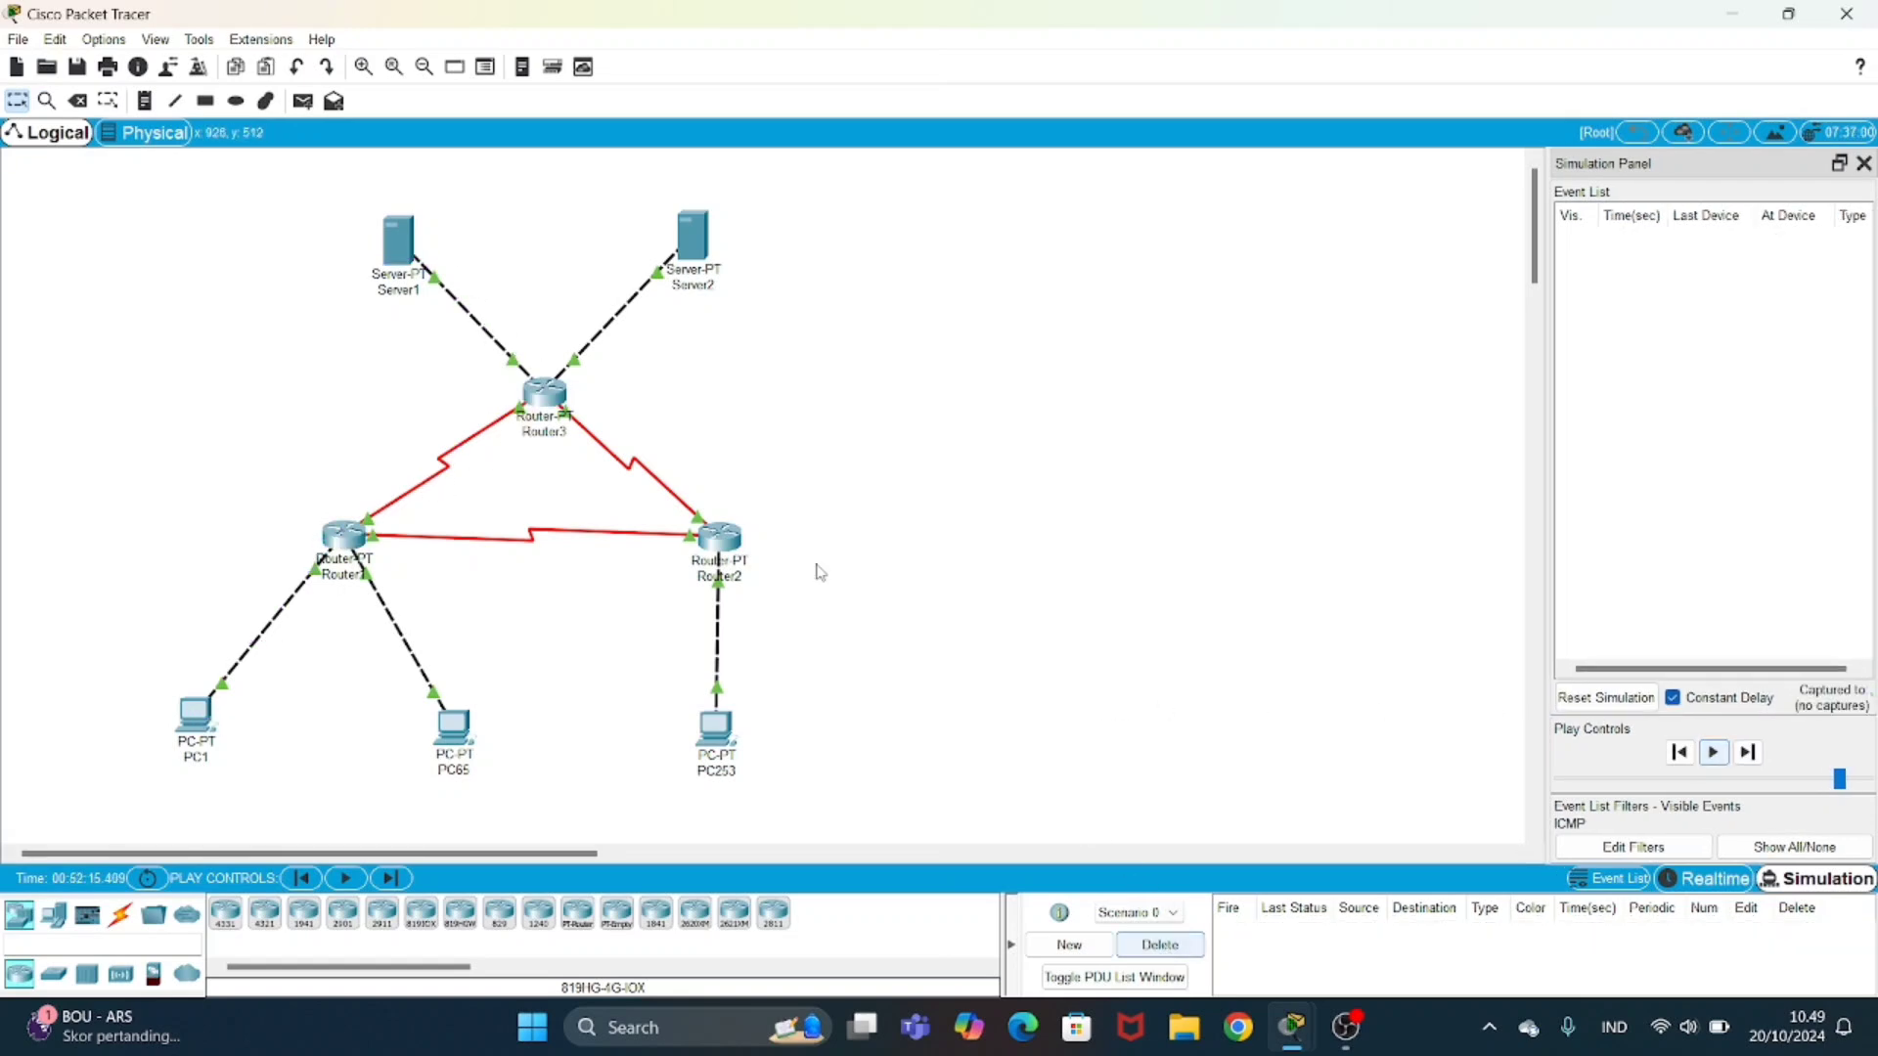
pyautogui.click(303, 101)
pyautogui.click(200, 718)
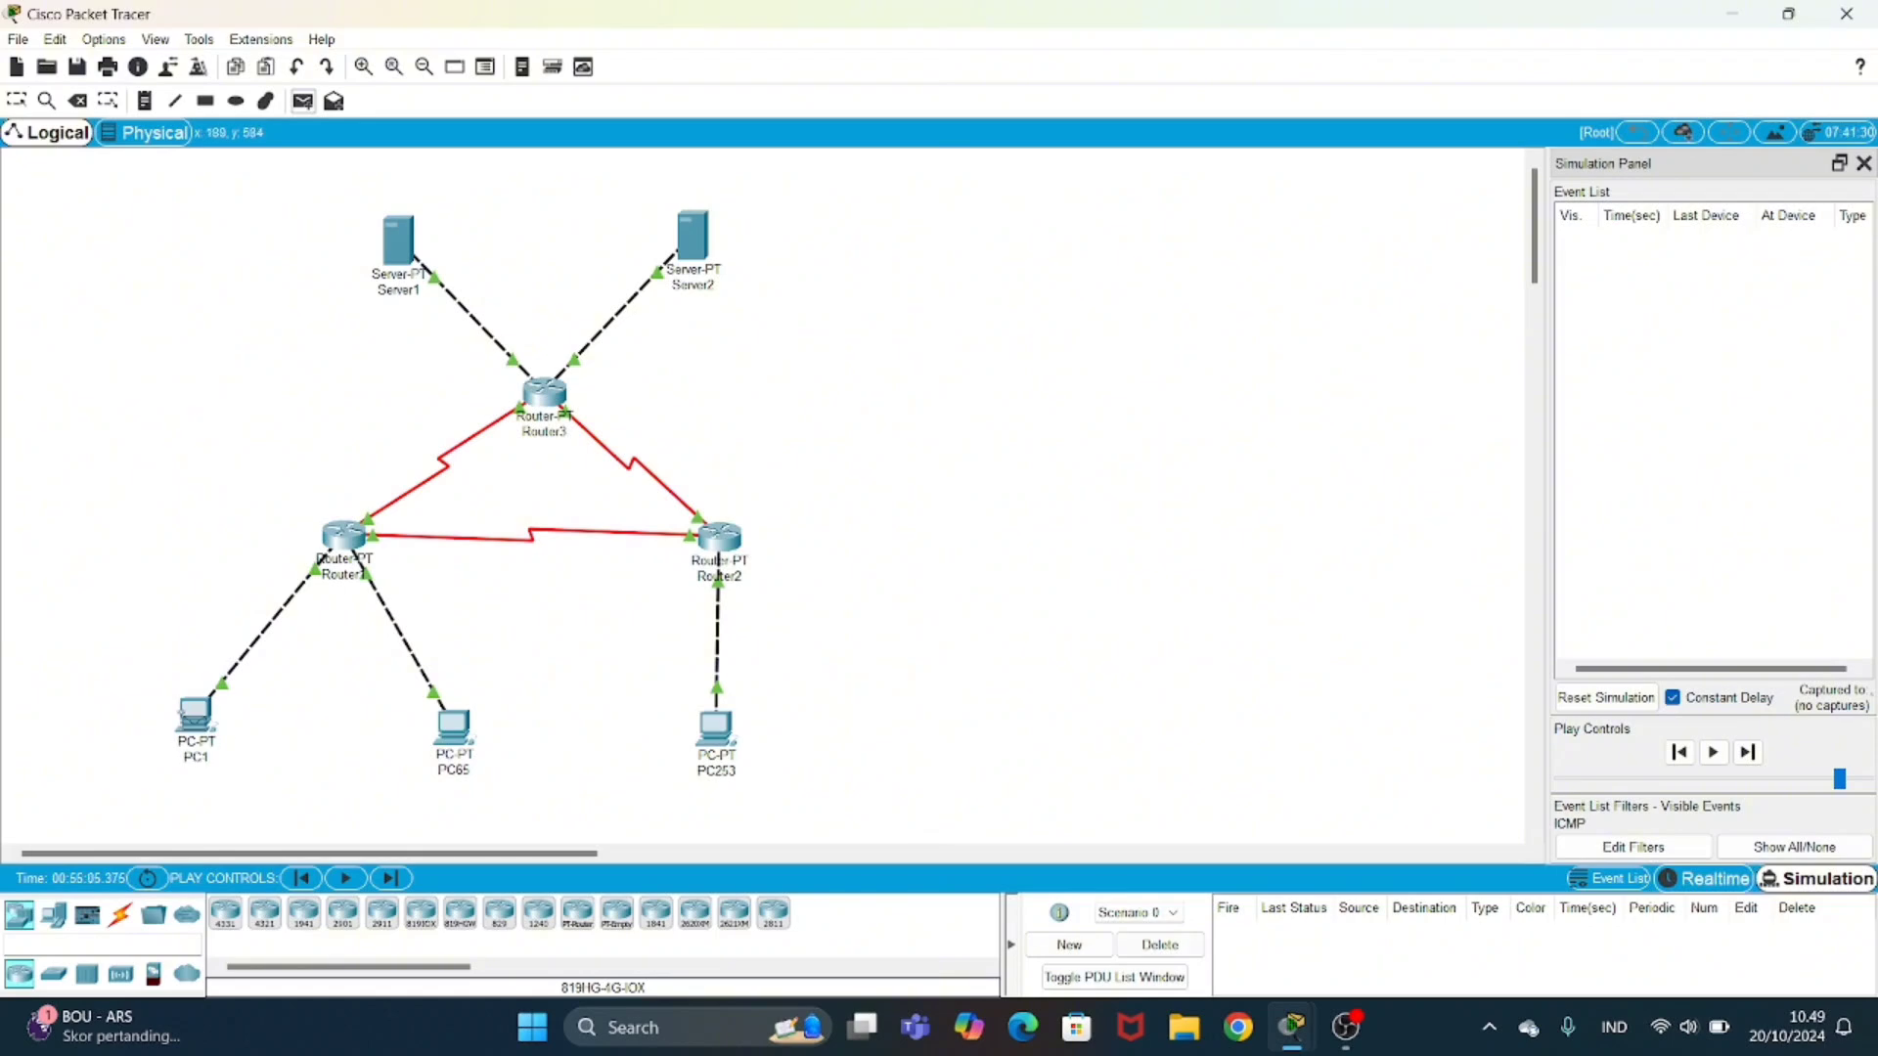
pyautogui.click(693, 240)
pyautogui.click(1713, 752)
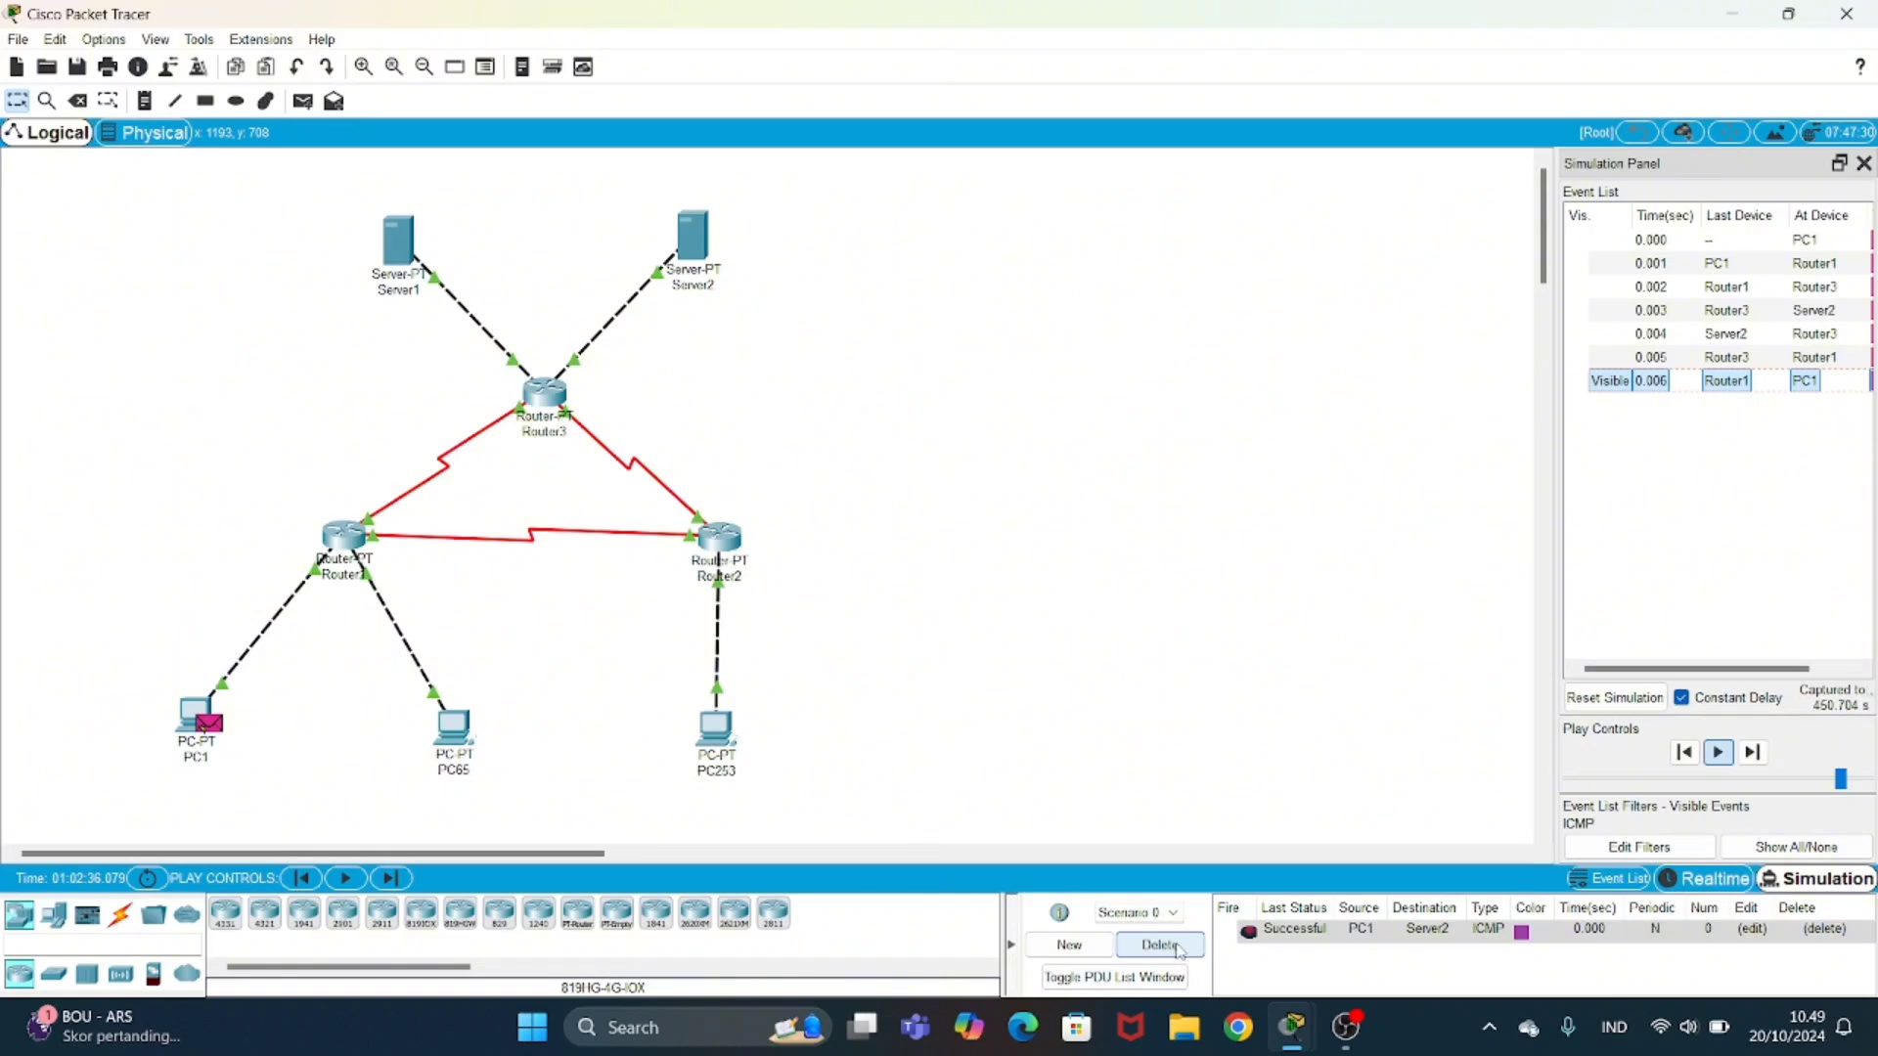
# - Clear the Server2 test, add a simple PDU from PC253 to PC1 and play the simulation
pyautogui.click(1174, 949)
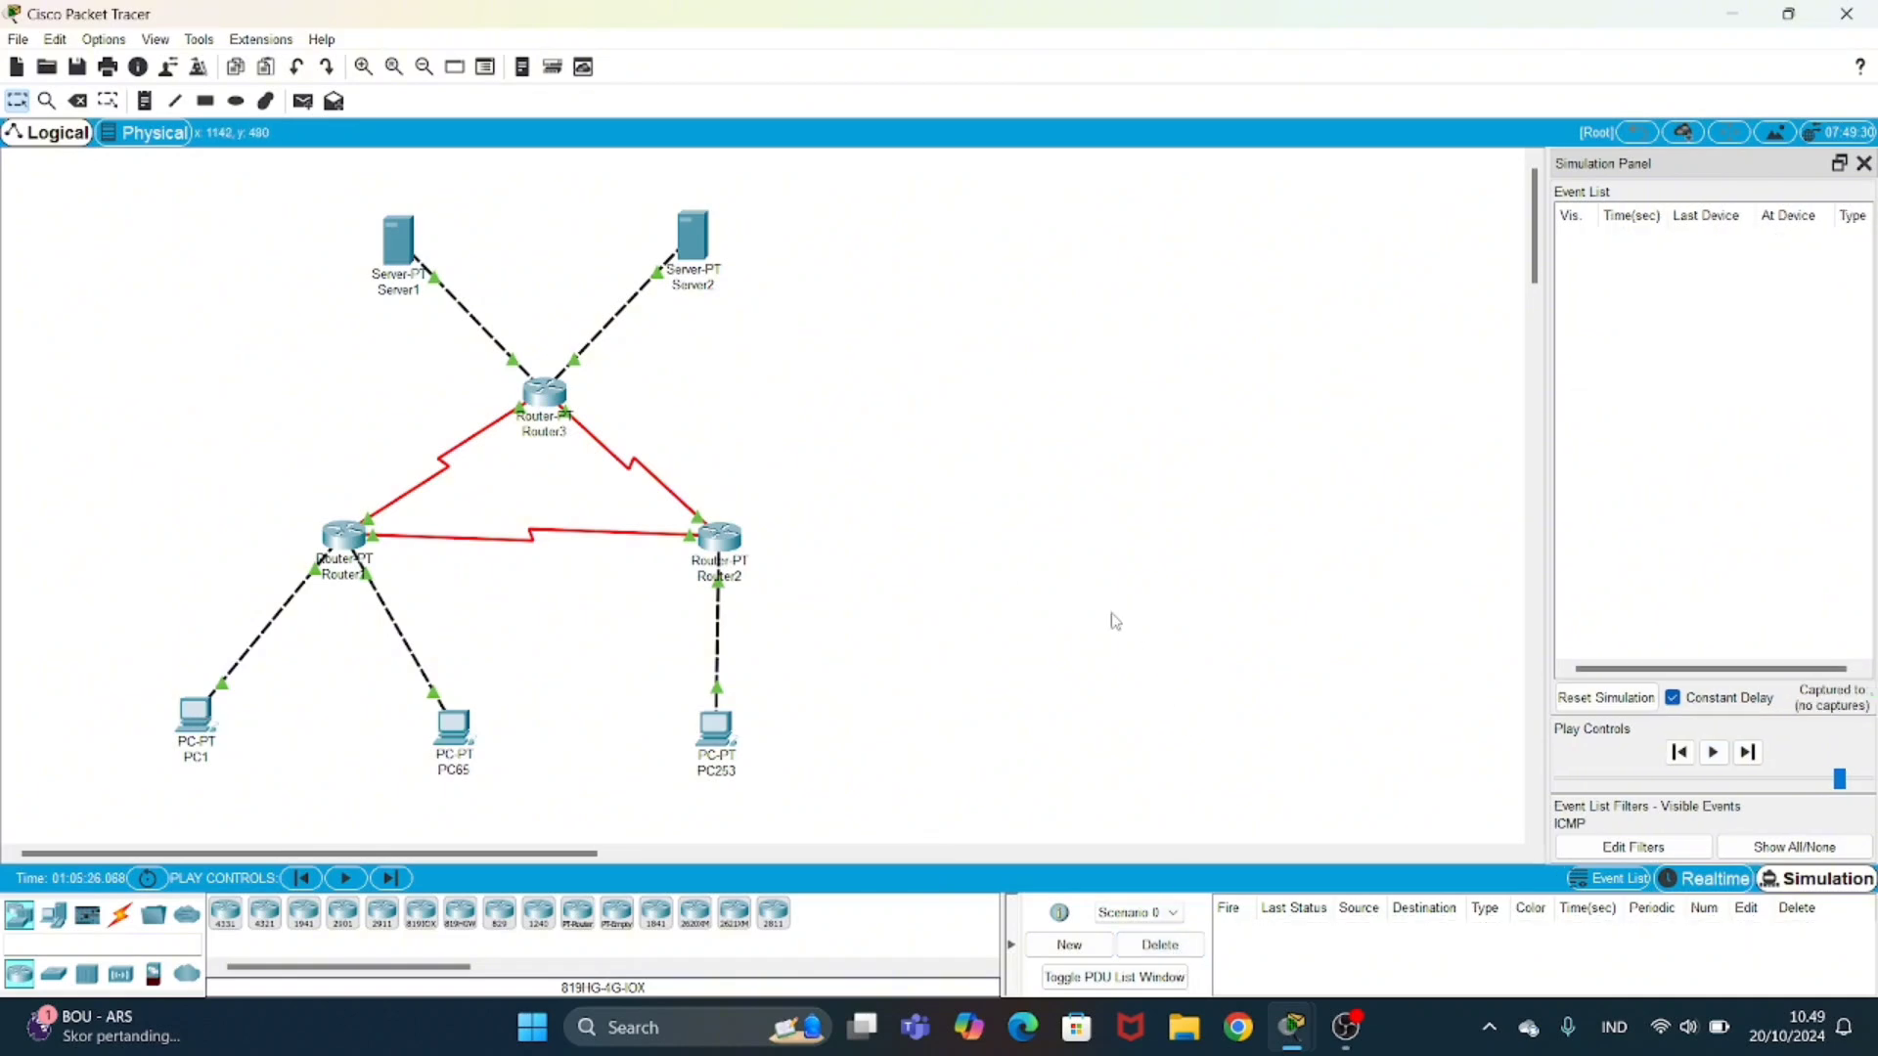
pyautogui.click(303, 101)
pyautogui.click(714, 731)
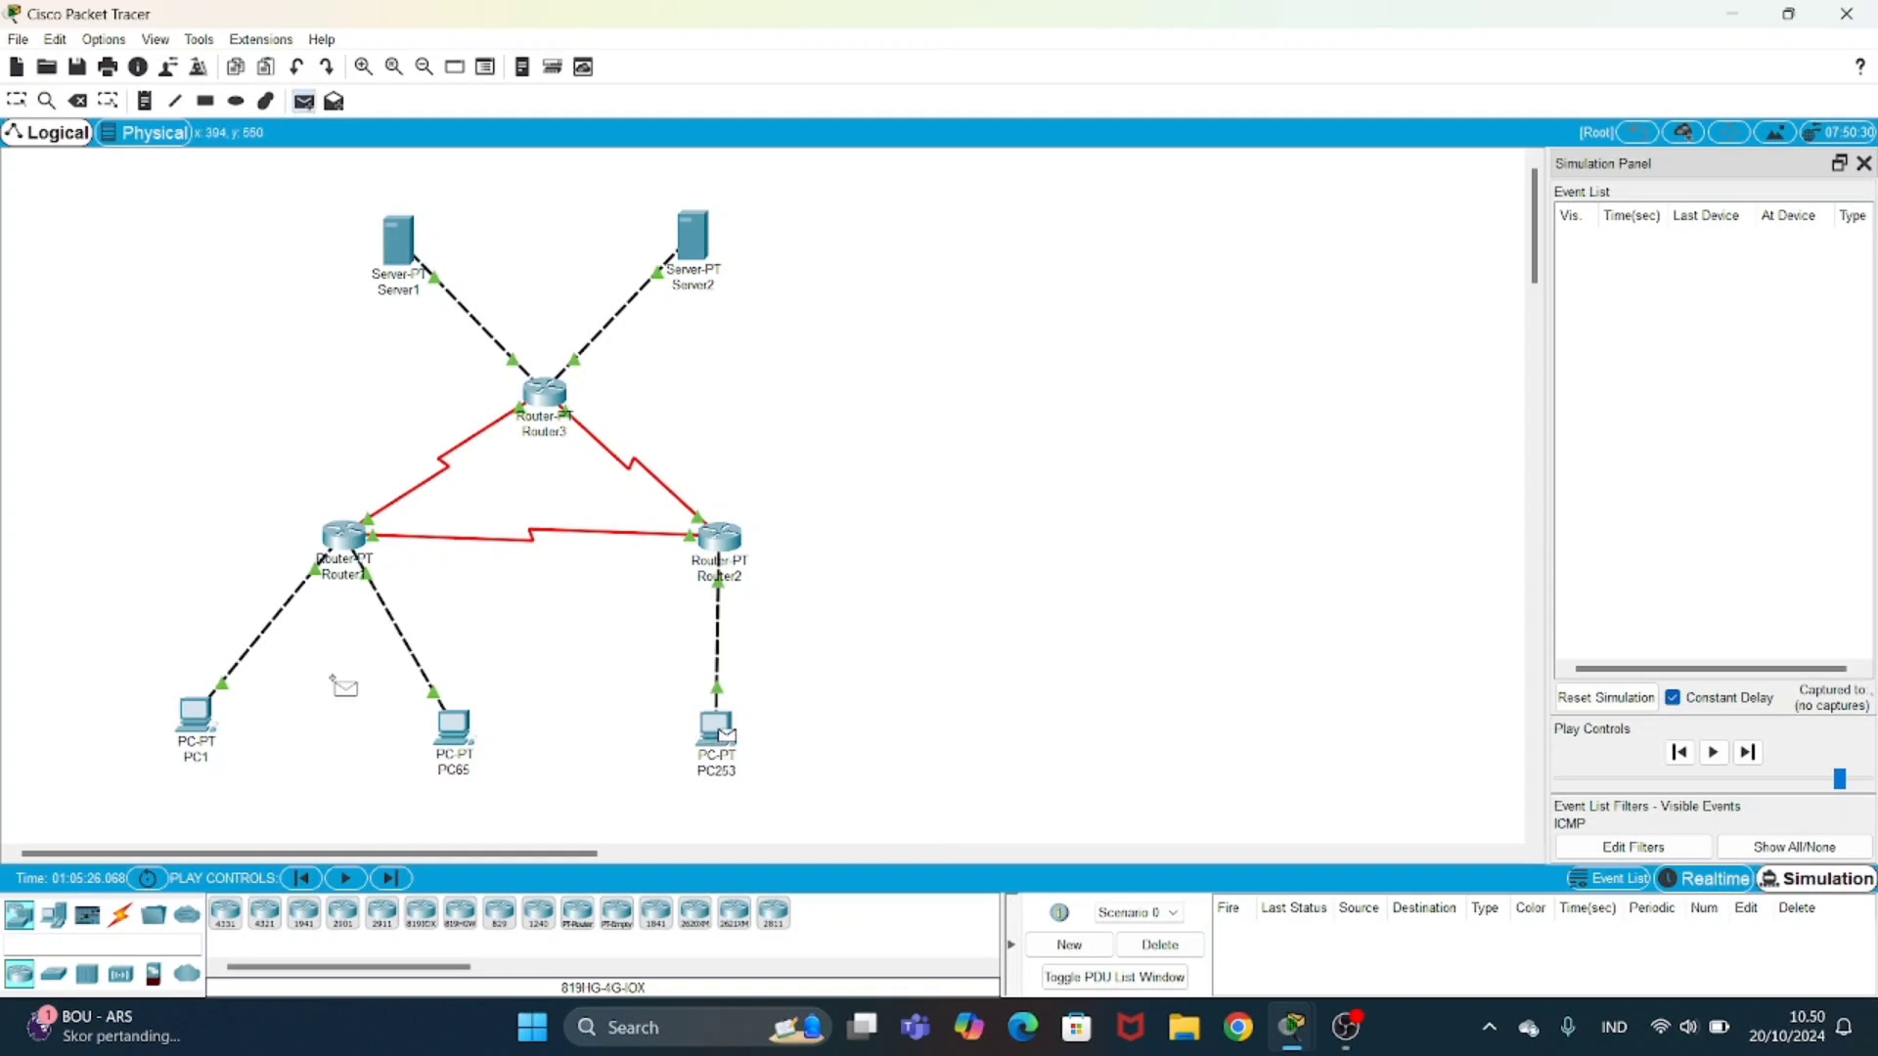
pyautogui.click(194, 717)
pyautogui.click(1717, 752)
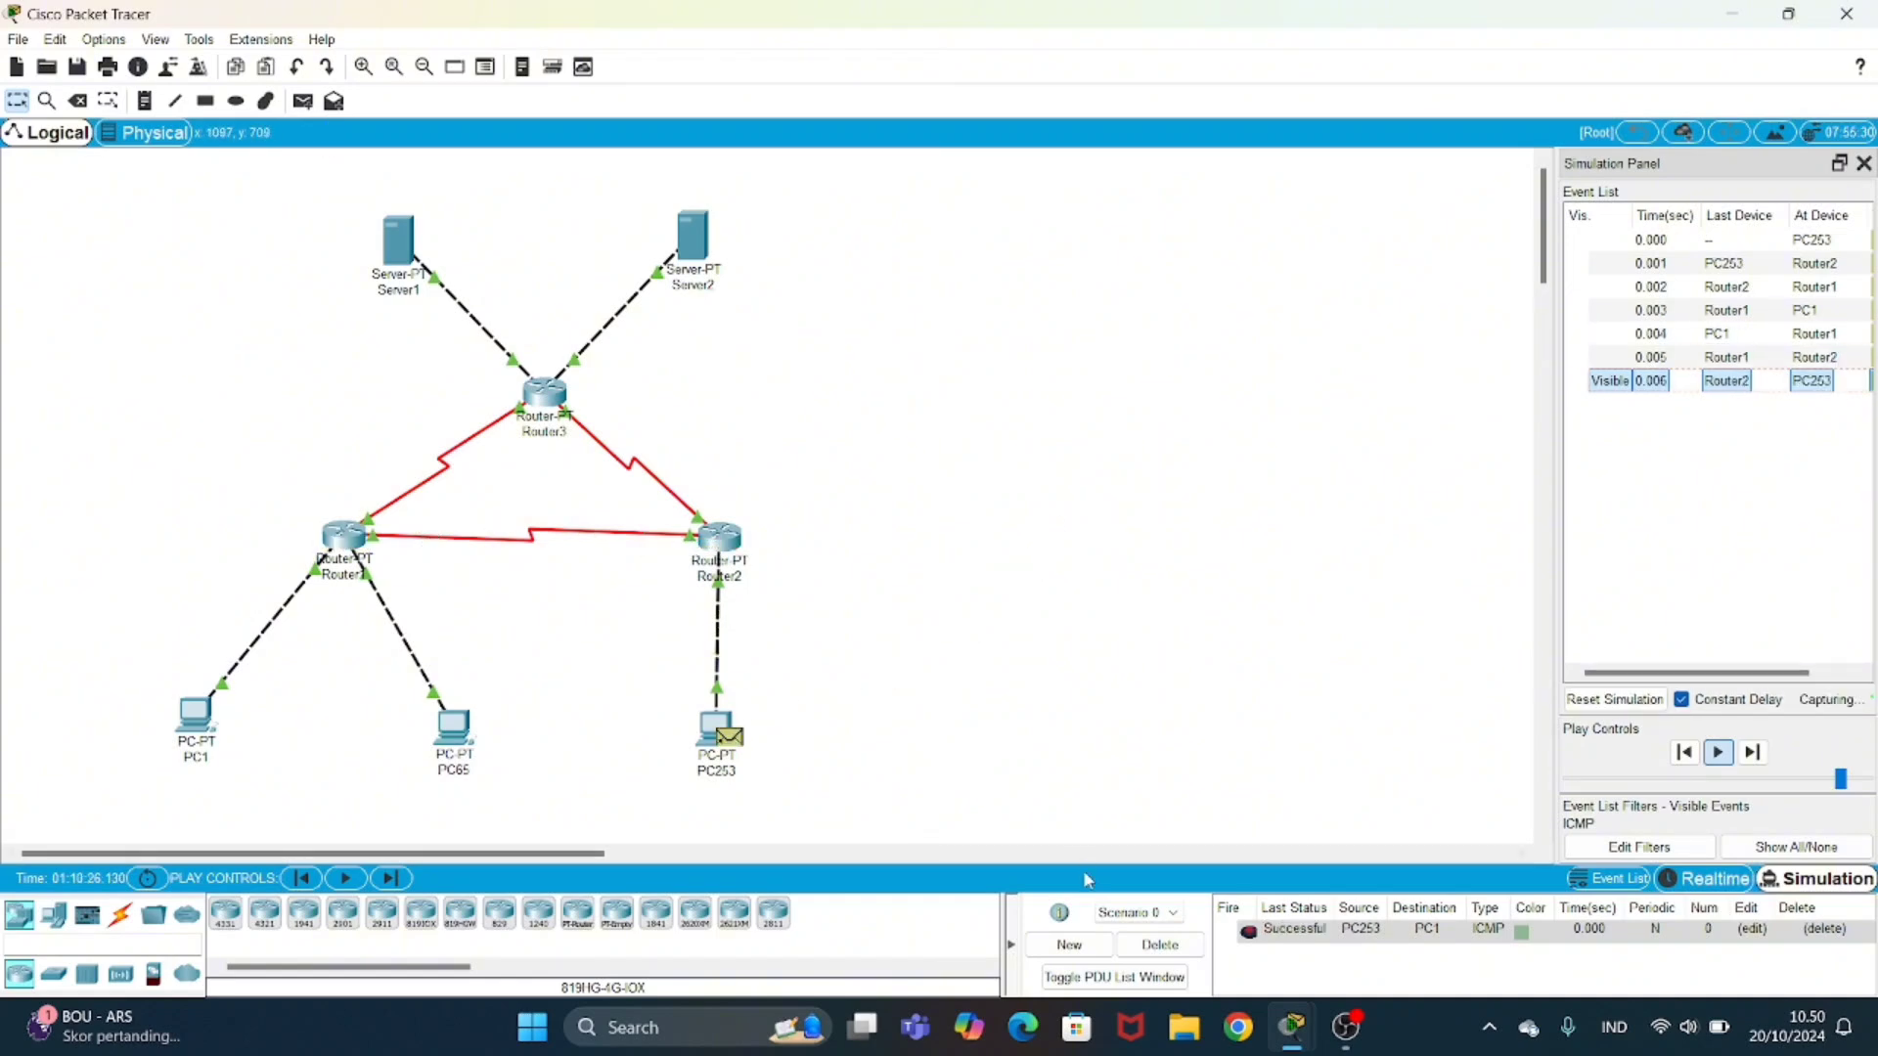
# - Clear the PC253-to-PC1 test, add a simple PDU from PC253 to PC65 and play the simulation
pyautogui.click(1160, 945)
pyautogui.click(302, 101)
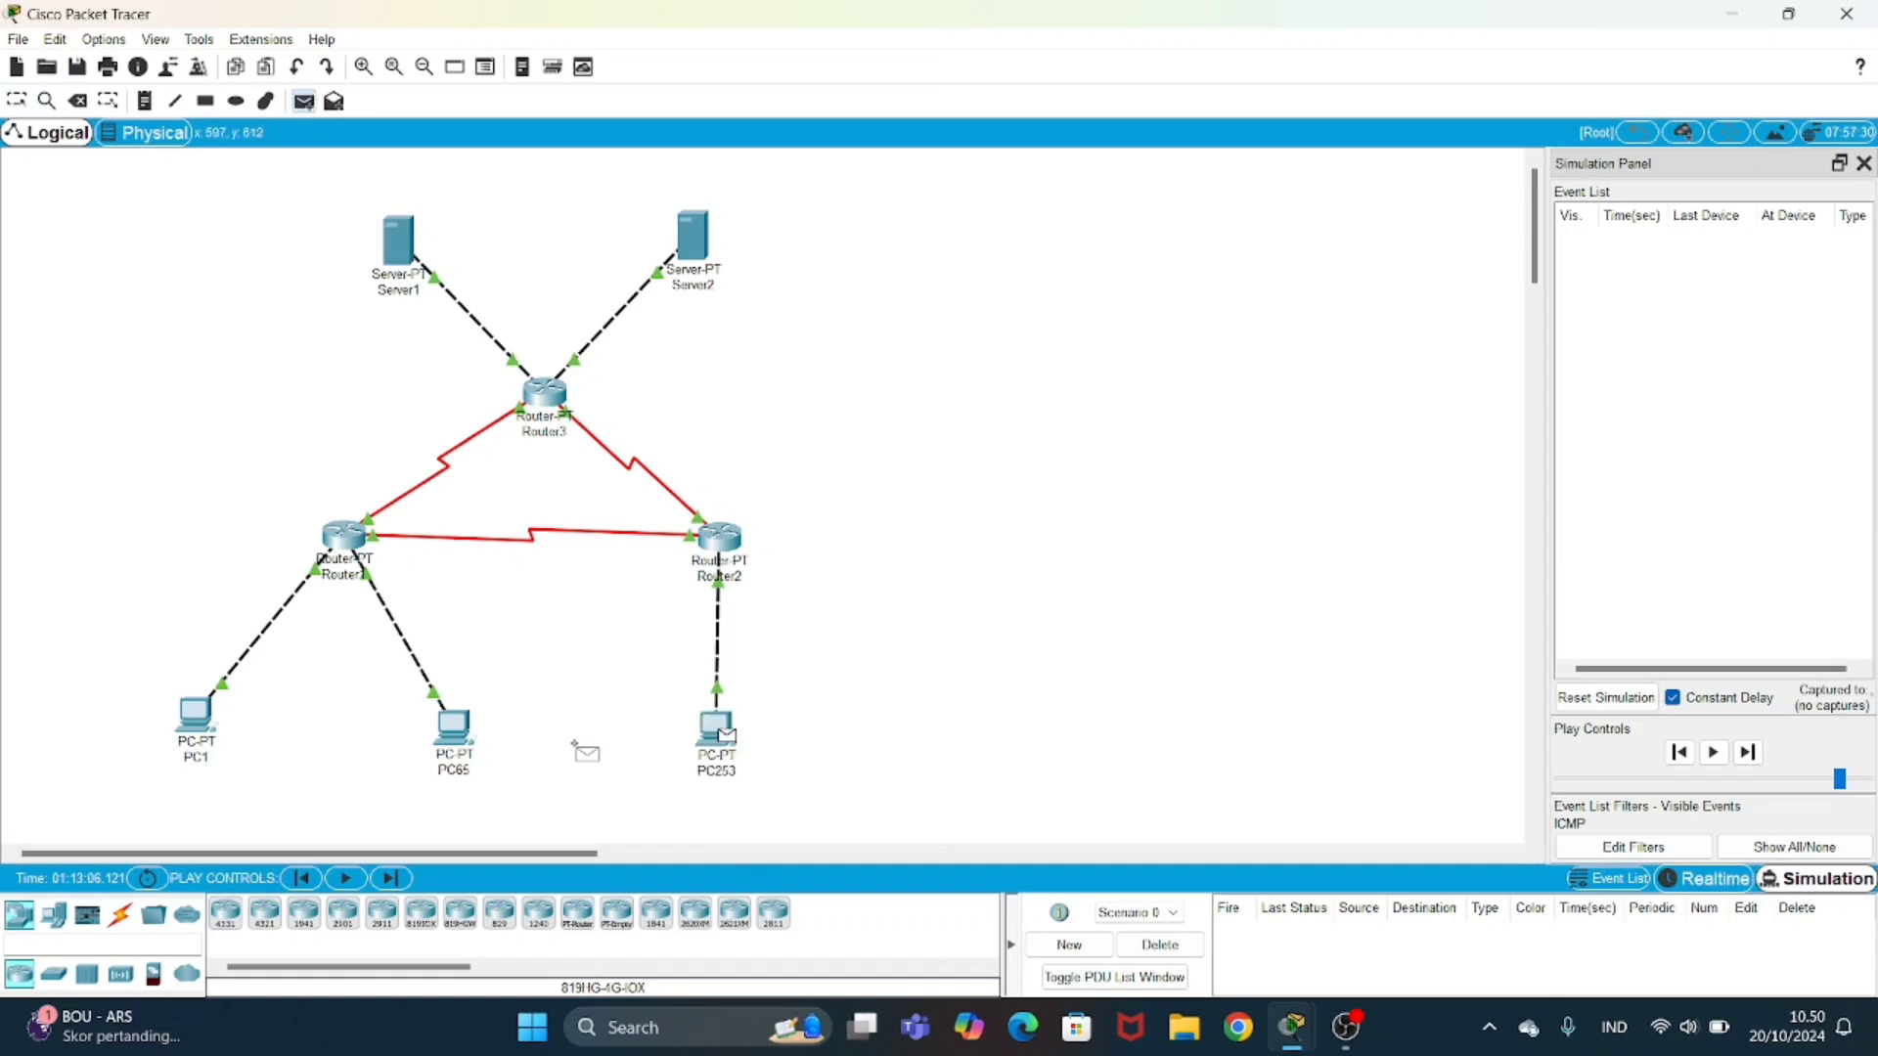
pyautogui.click(454, 731)
pyautogui.click(1718, 752)
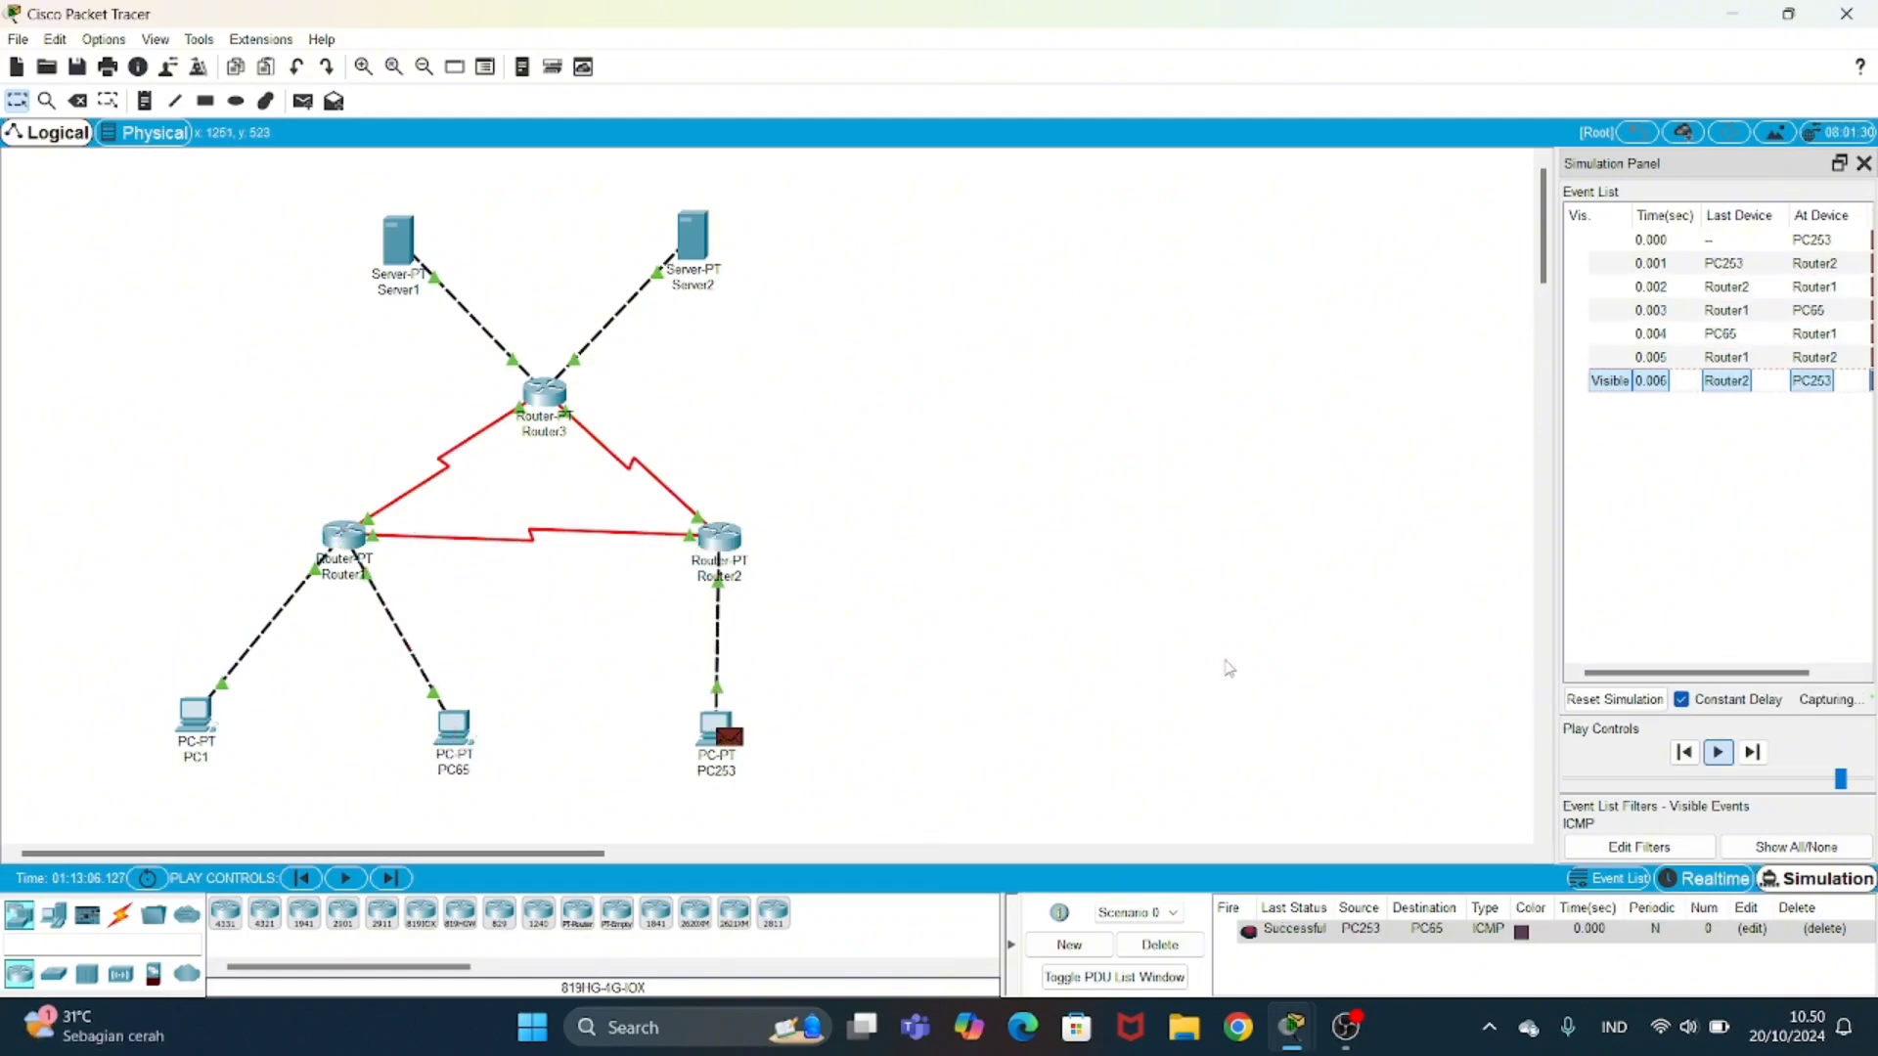
# - Clear the PC253-to-PC65 test, add a simple PDU from PC253 to Server1 and play the simulation
pyautogui.click(1173, 945)
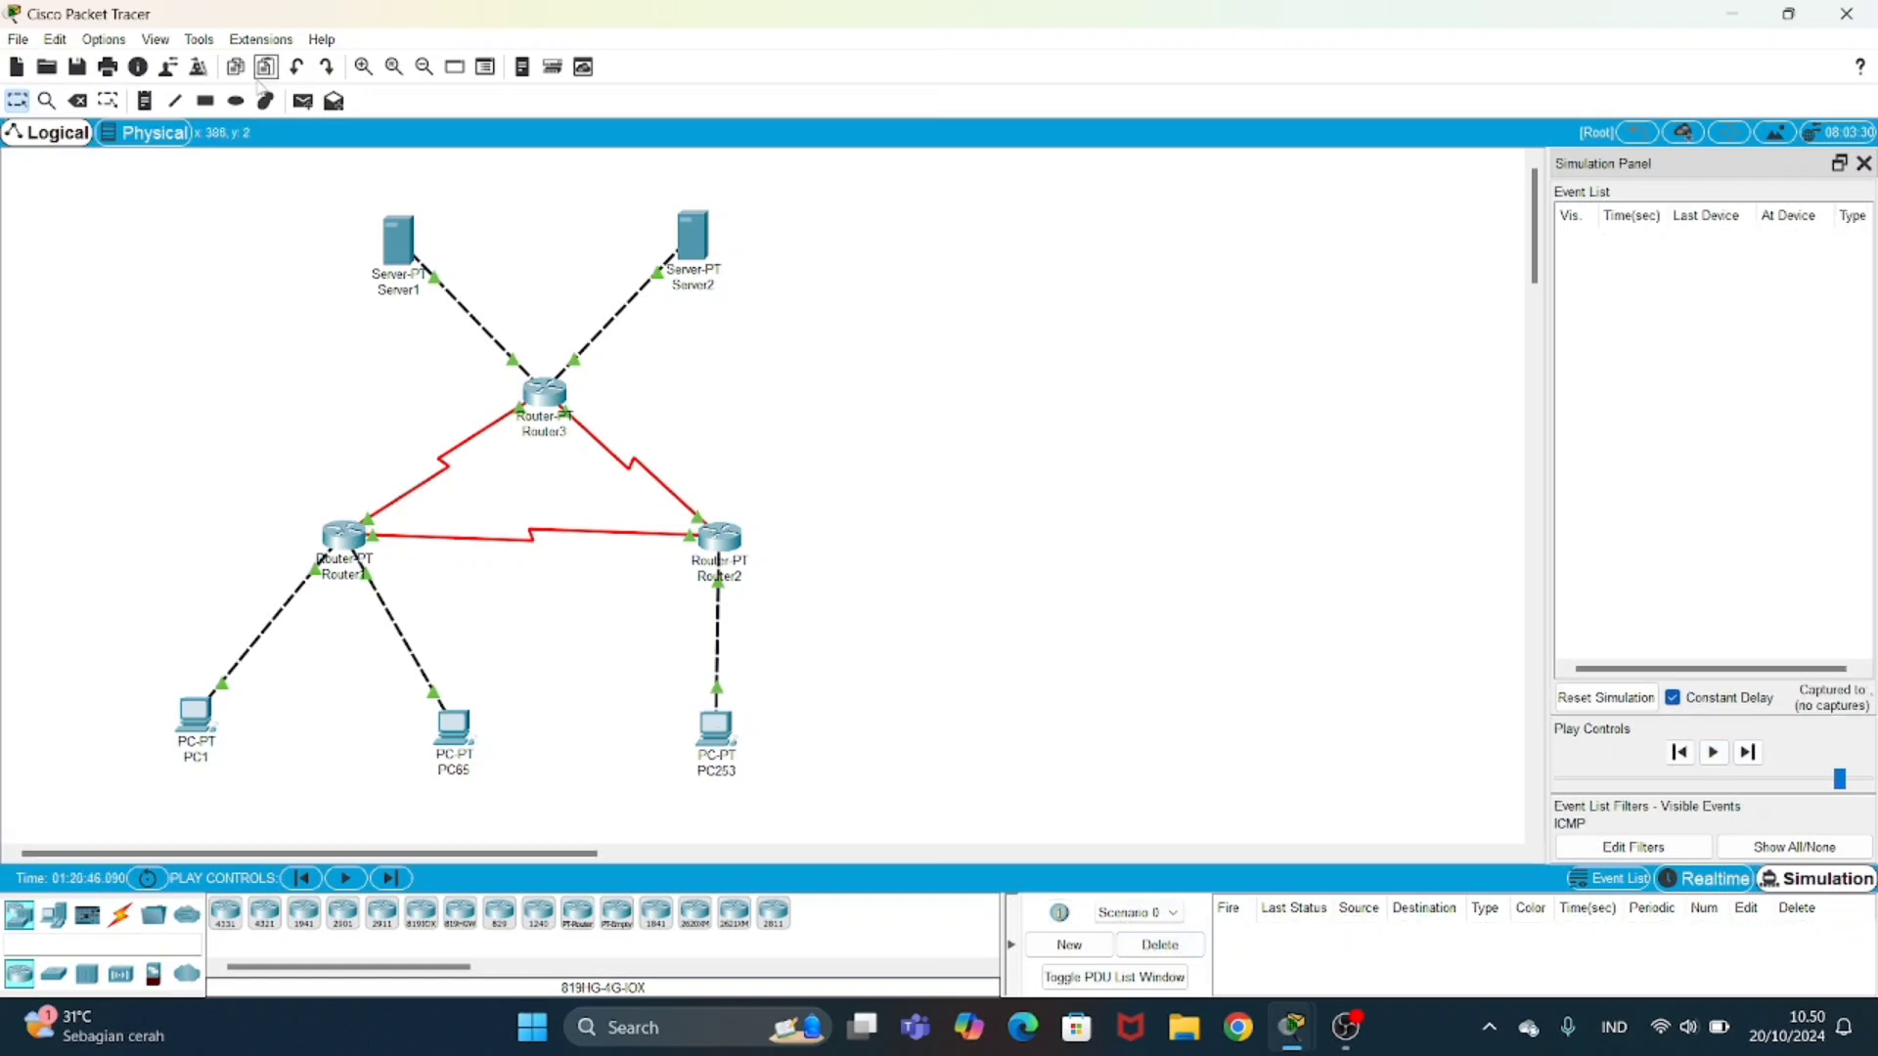
pyautogui.click(309, 105)
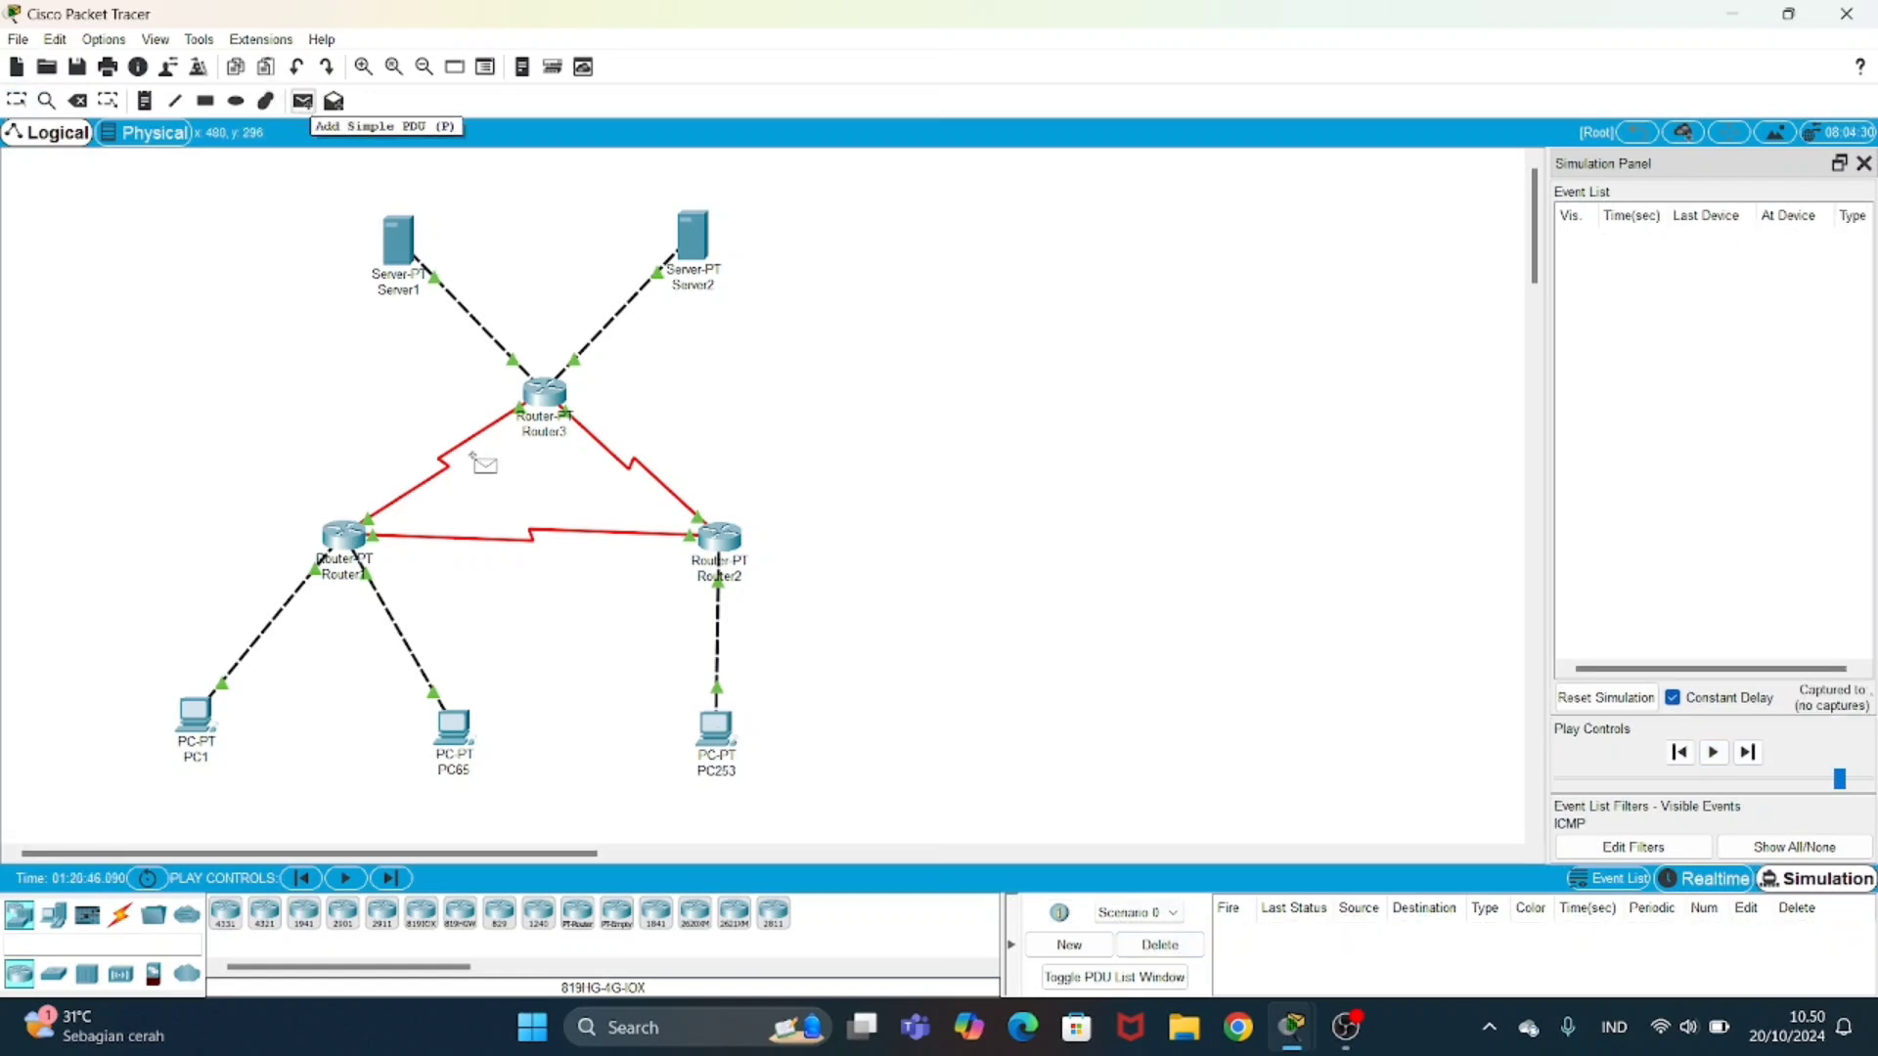
pyautogui.click(720, 732)
pyautogui.click(396, 249)
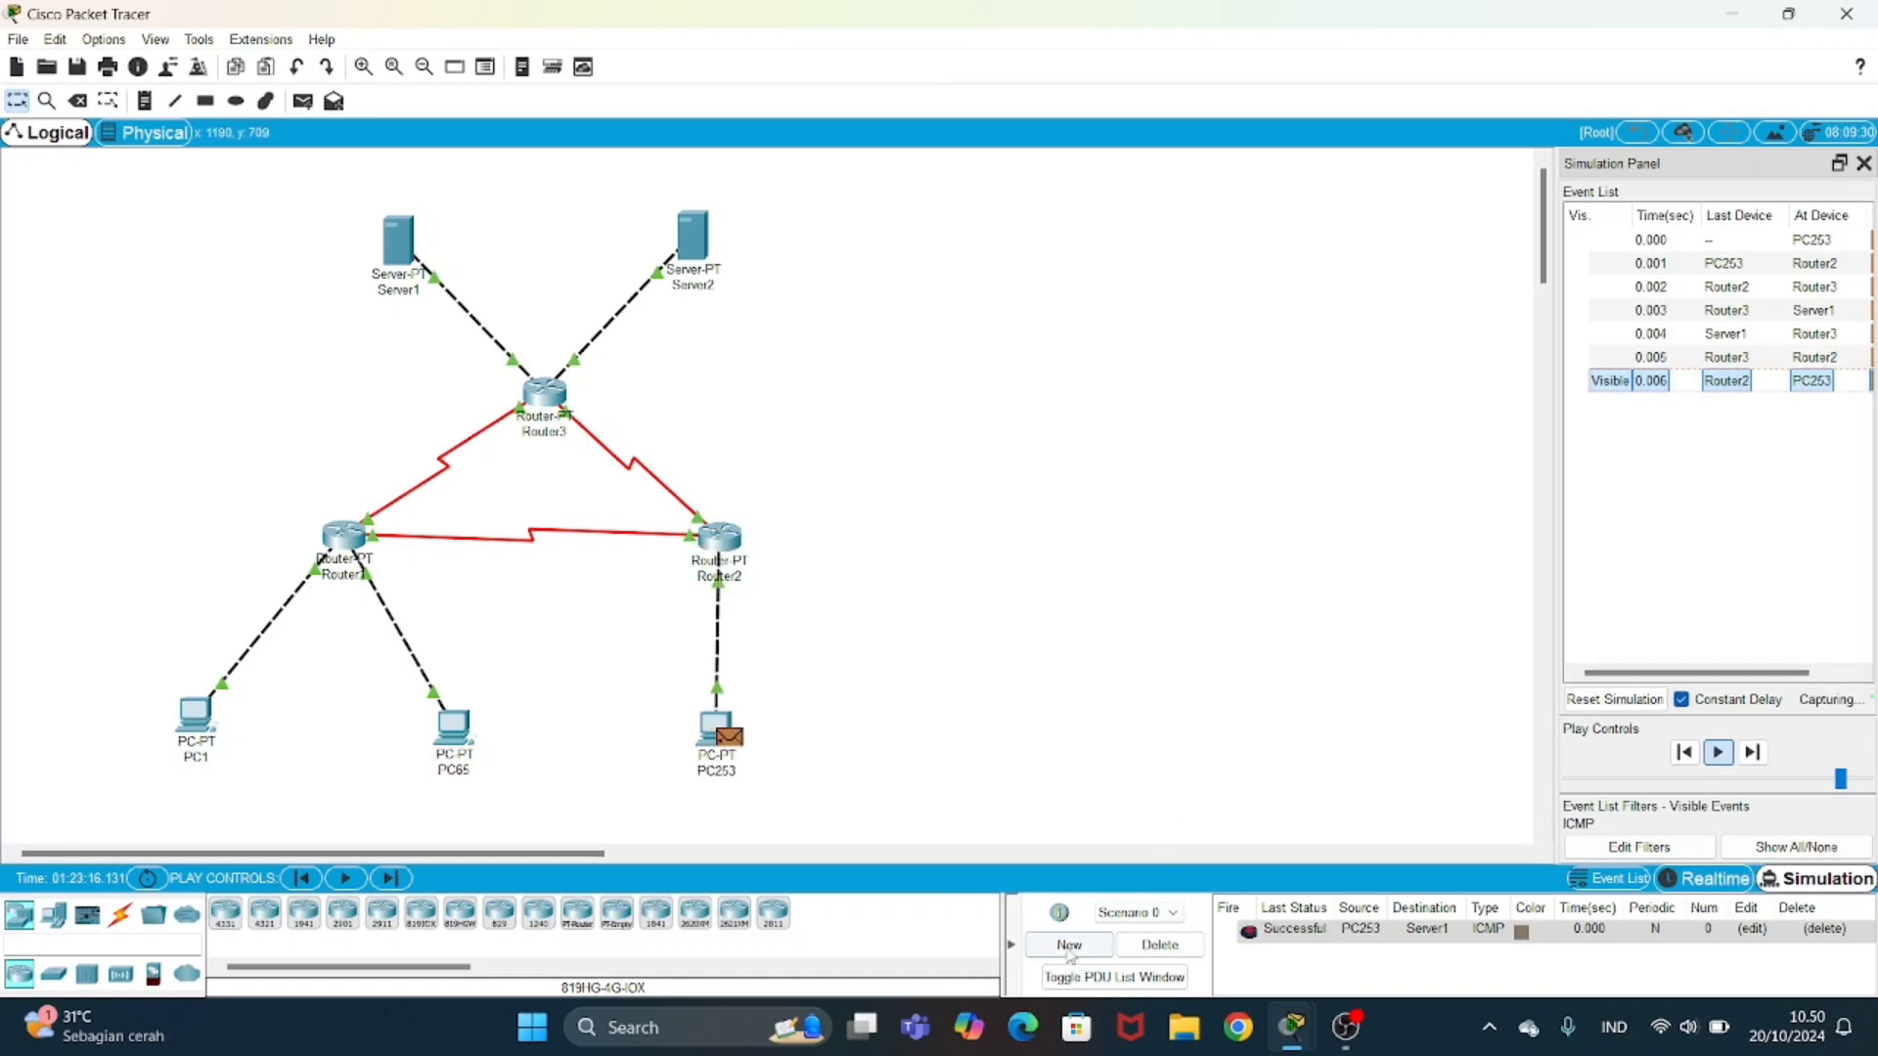
# - Clear the PC253-to-Server1 test, add a simple PDU from PC253 to Server2 and play the simulation
pyautogui.click(1160, 945)
pyautogui.click(304, 101)
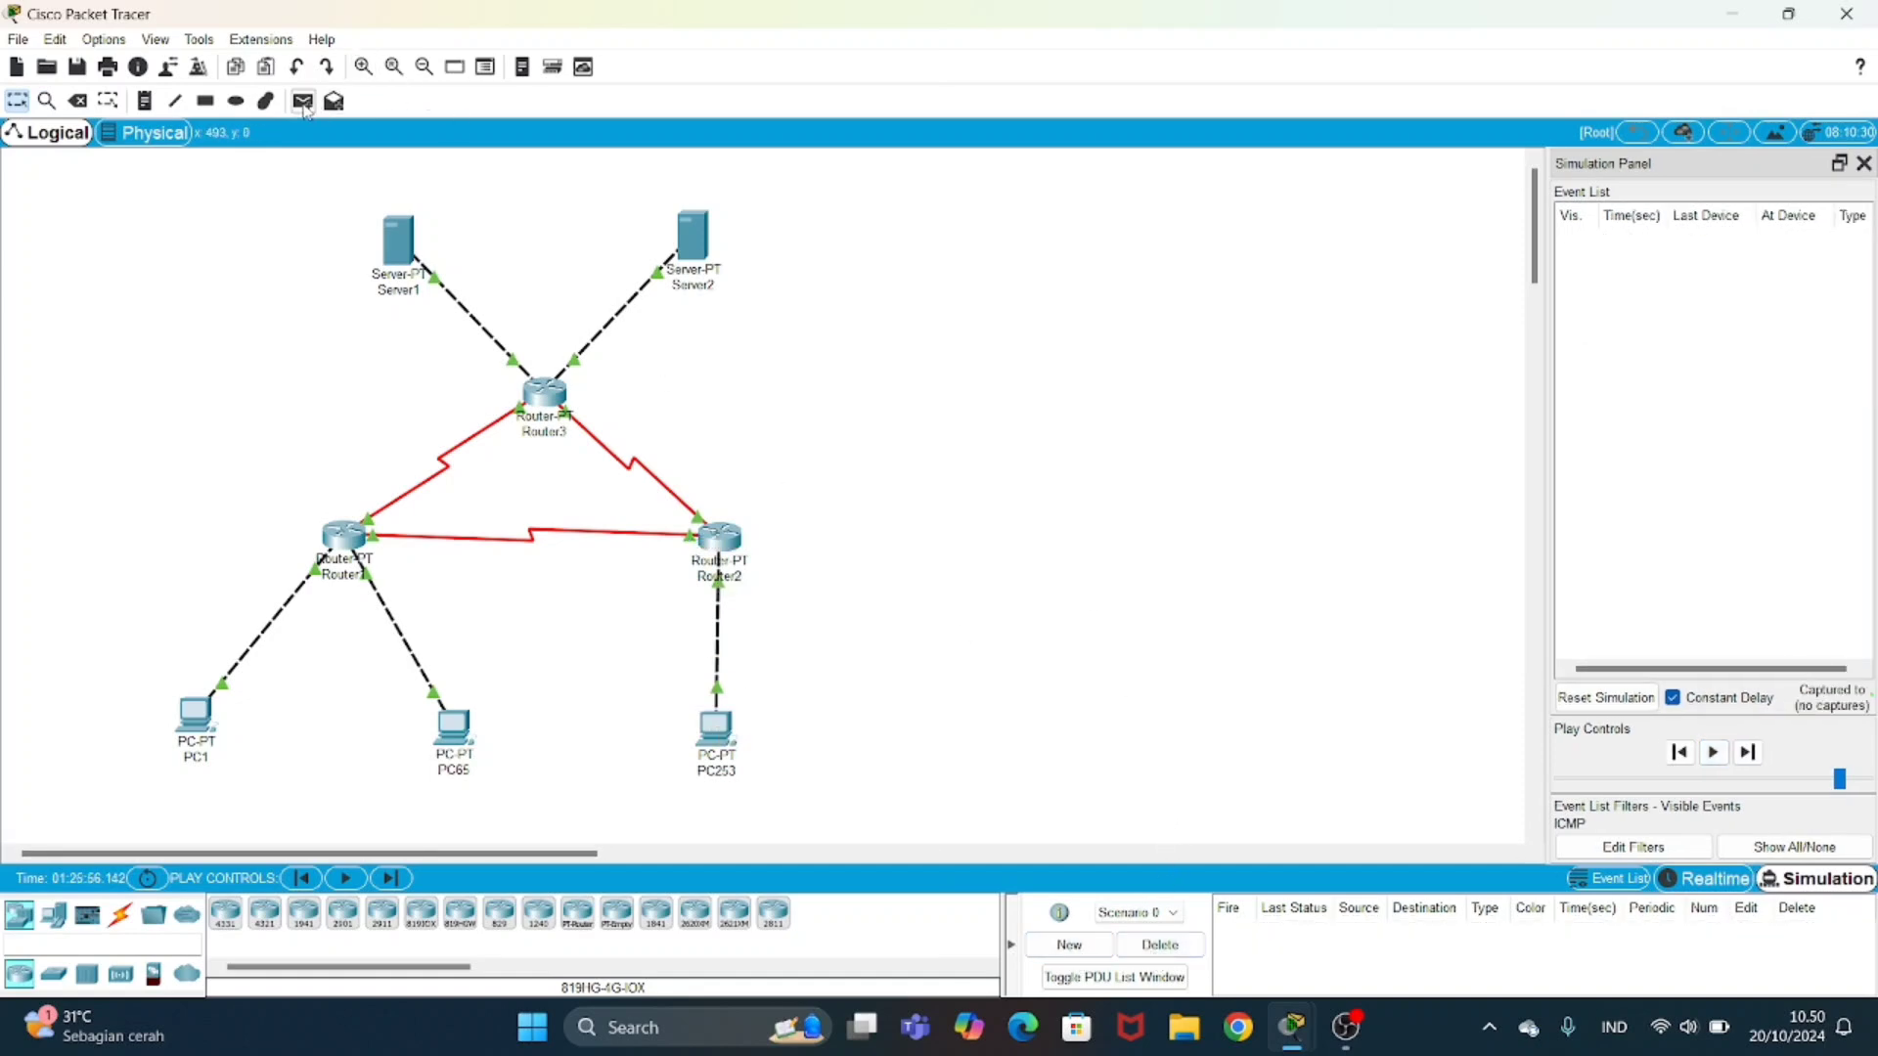
pyautogui.click(693, 235)
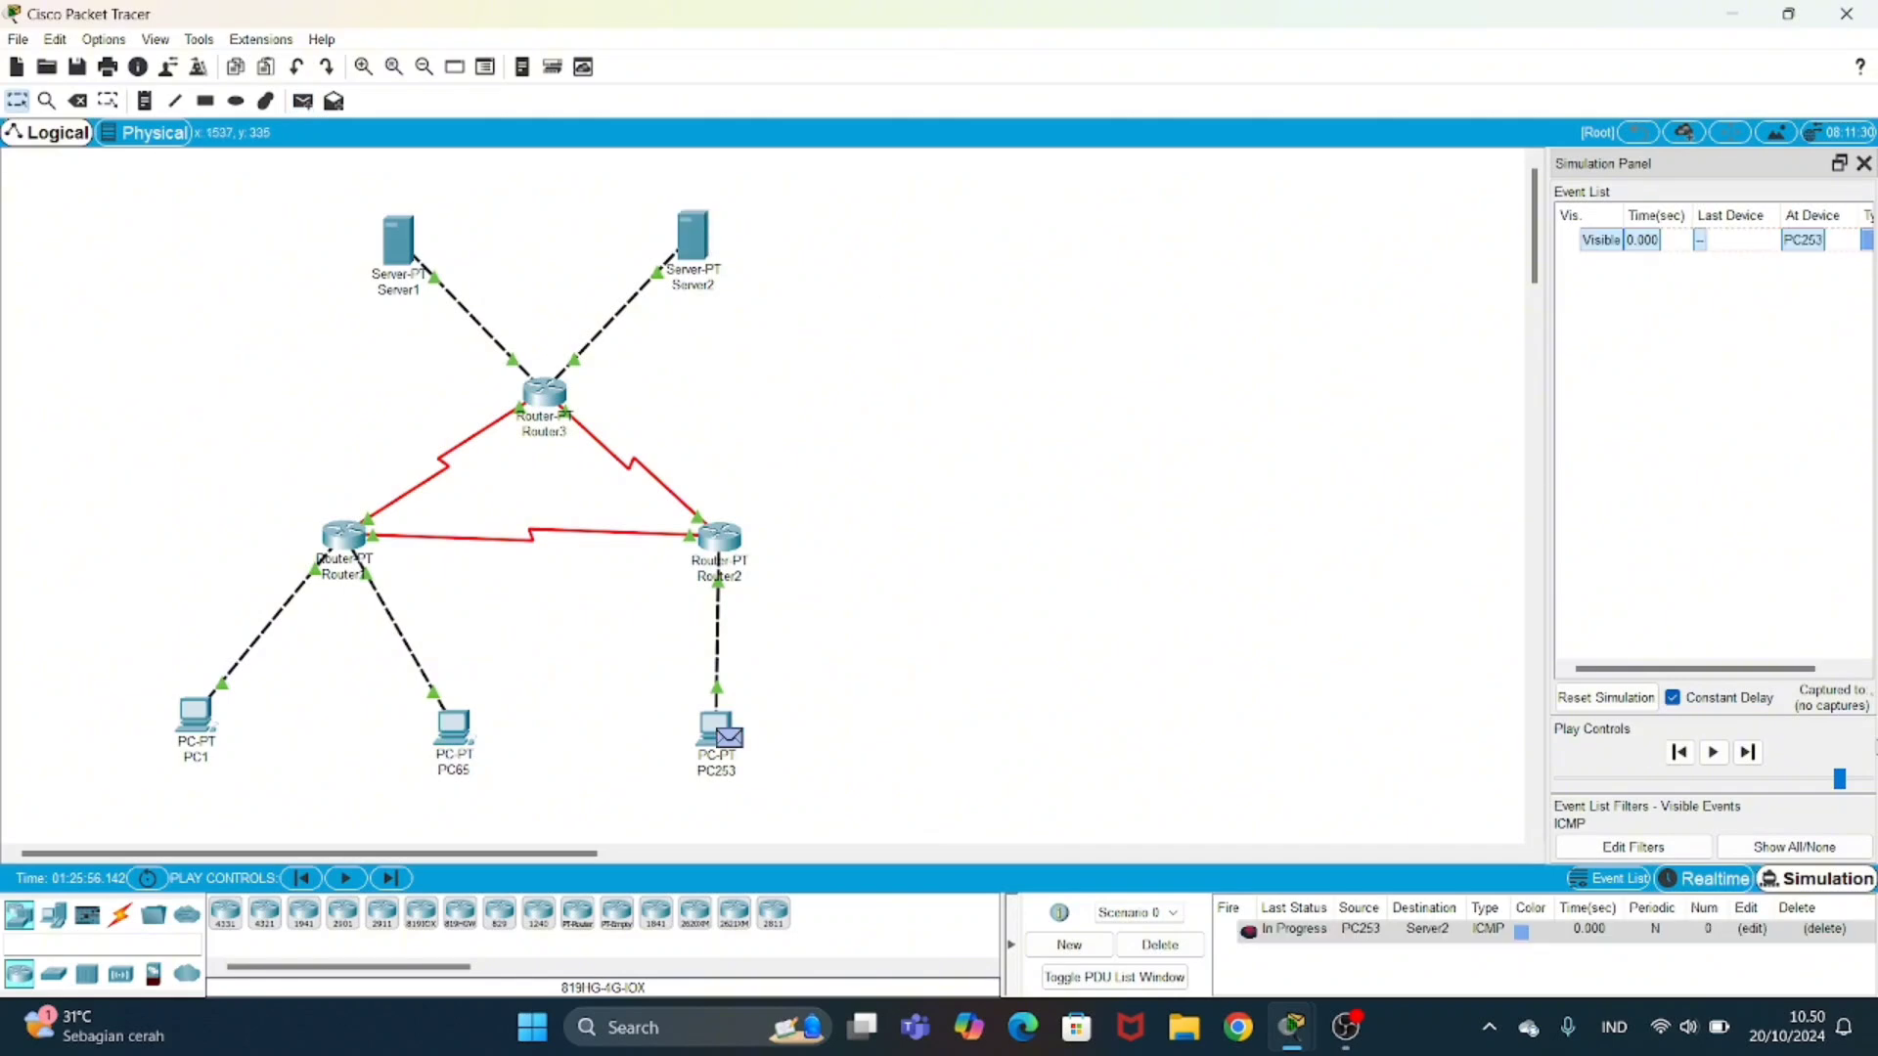
pyautogui.click(1713, 754)
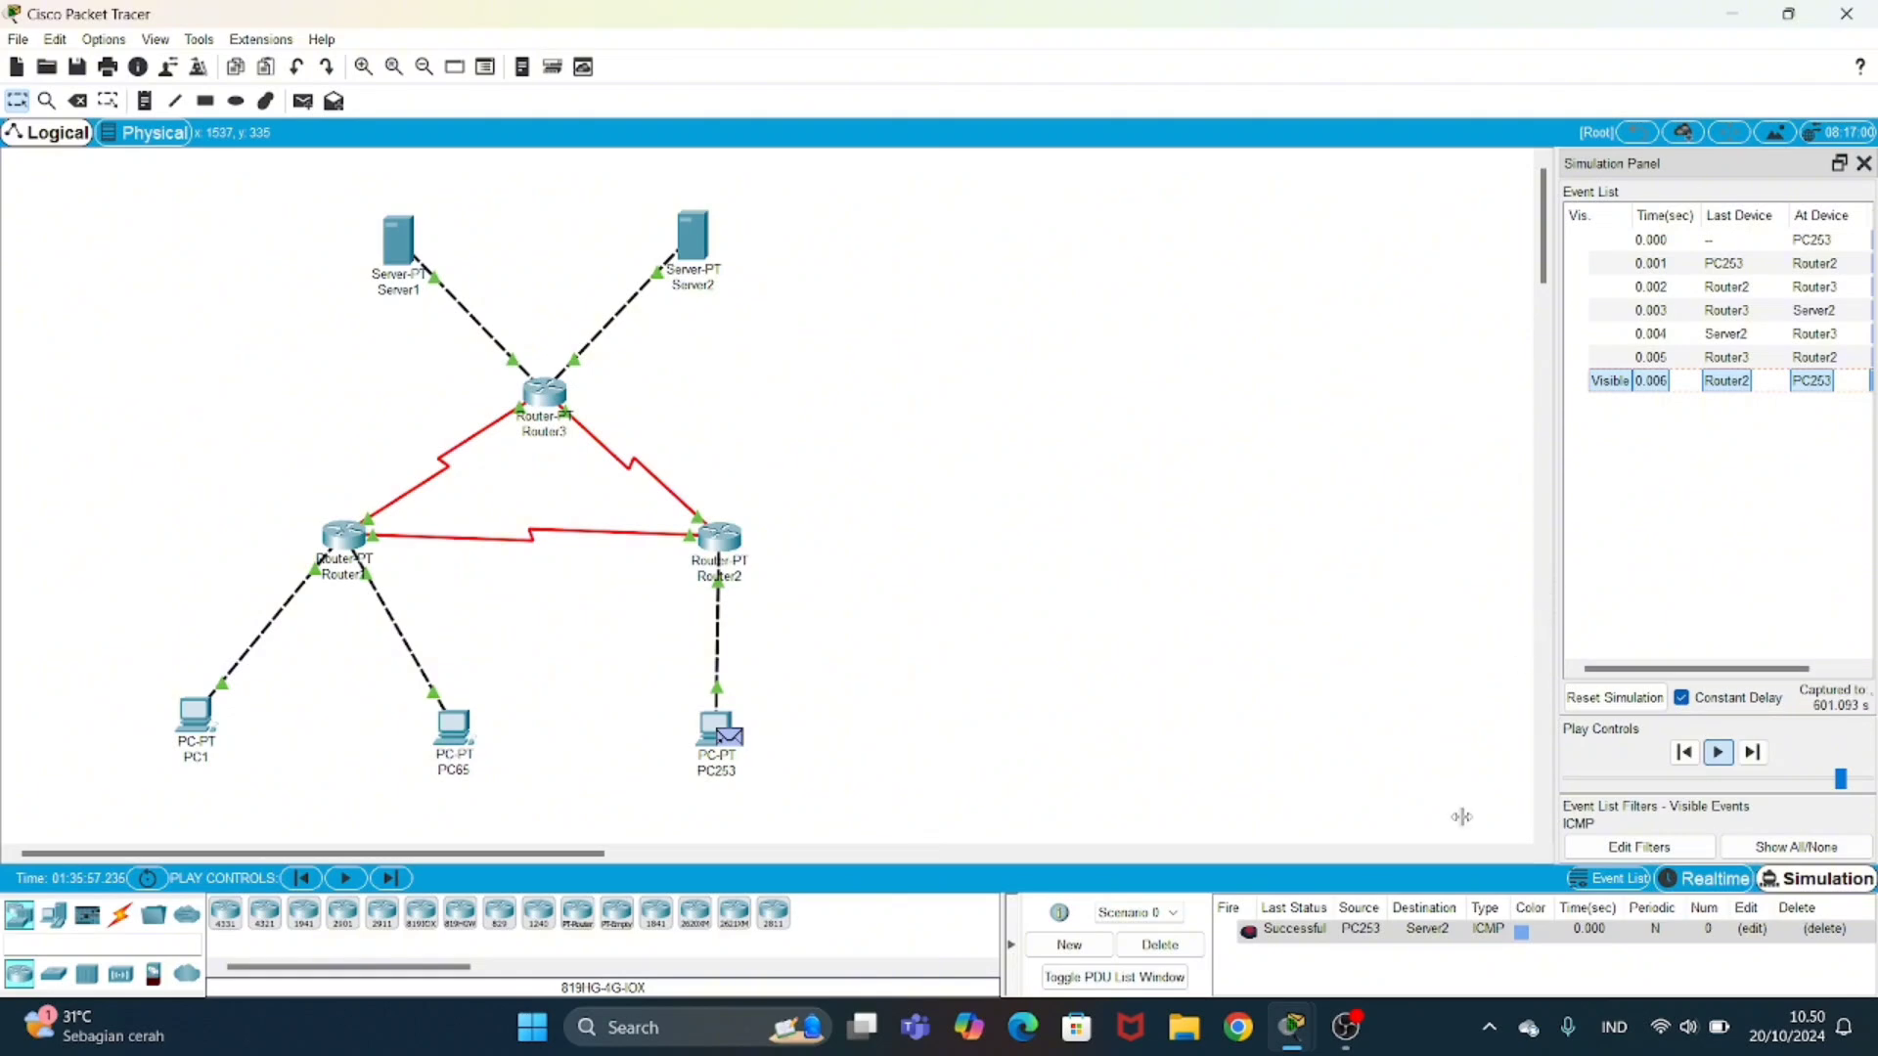
# - Clear the PC253-to-Server2 test, add a simple PDU from Server1 to Server2 and run the simulation
pyautogui.click(1160, 944)
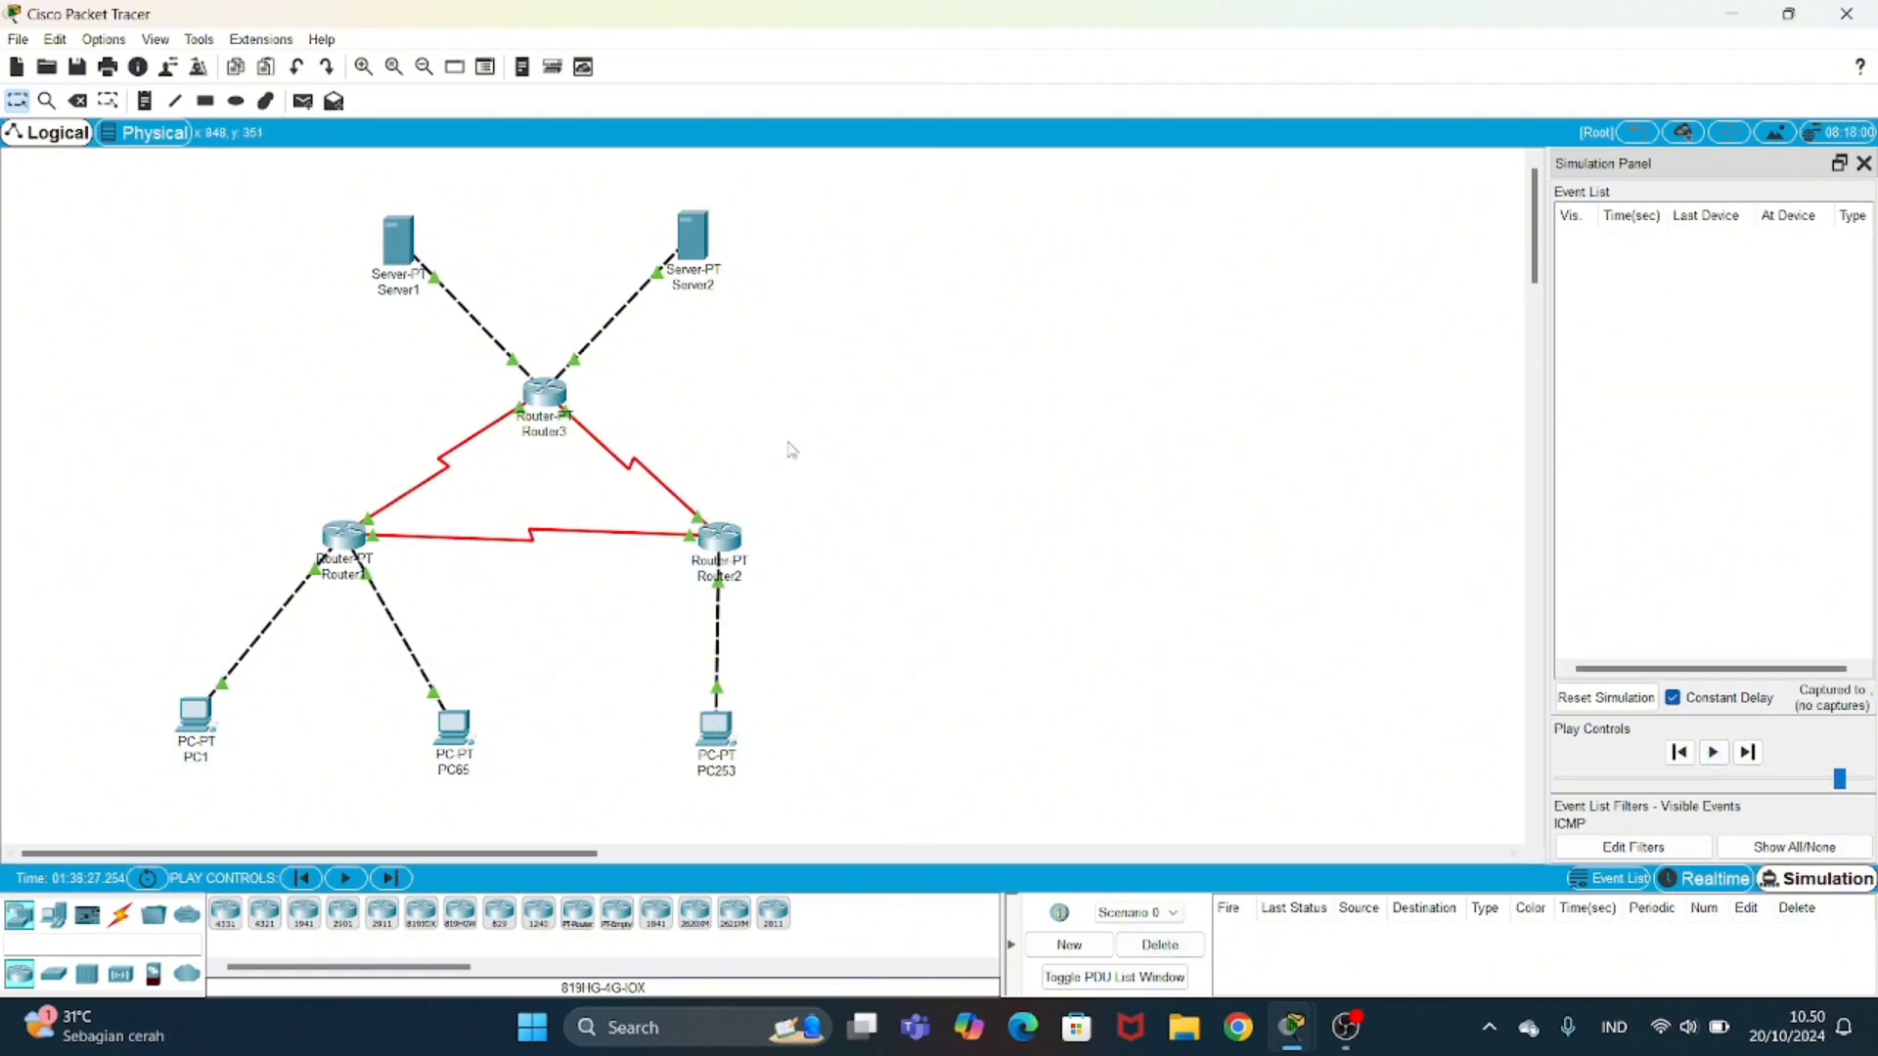
pyautogui.click(303, 101)
pyautogui.click(401, 243)
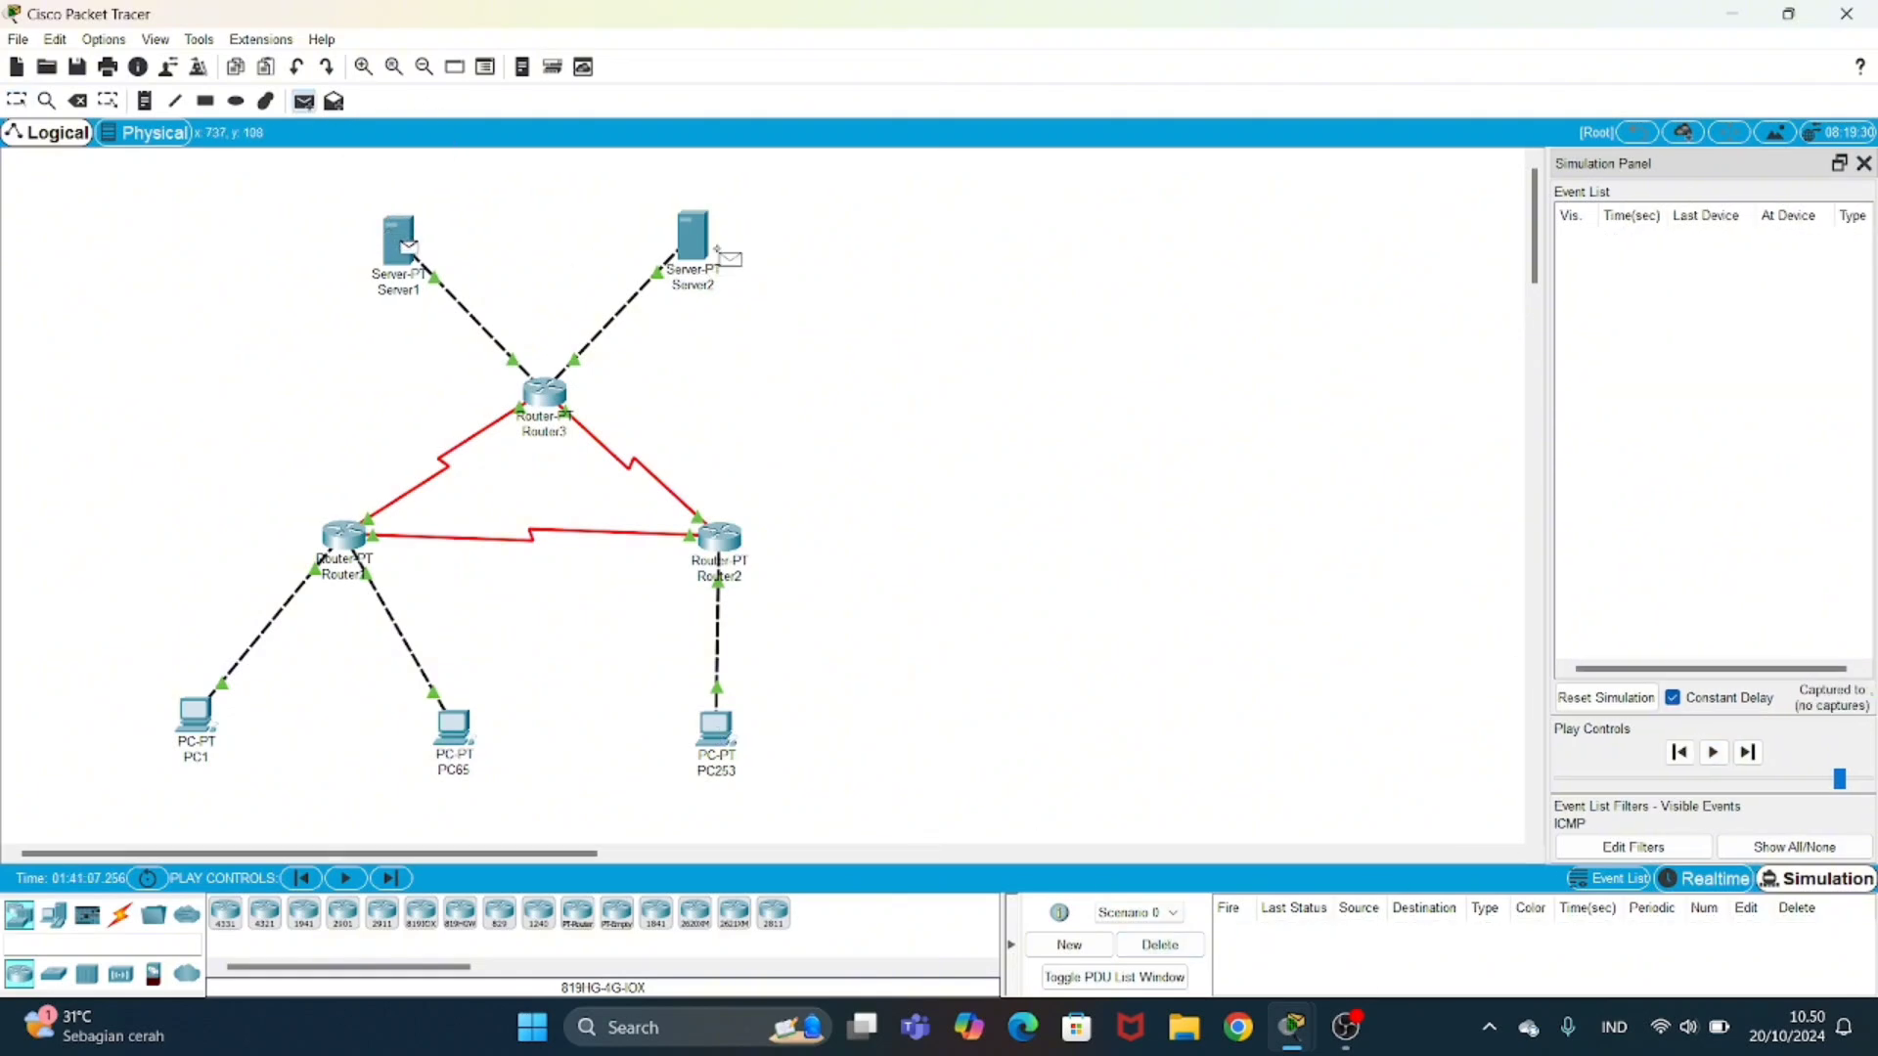
pyautogui.click(692, 237)
pyautogui.click(1719, 752)
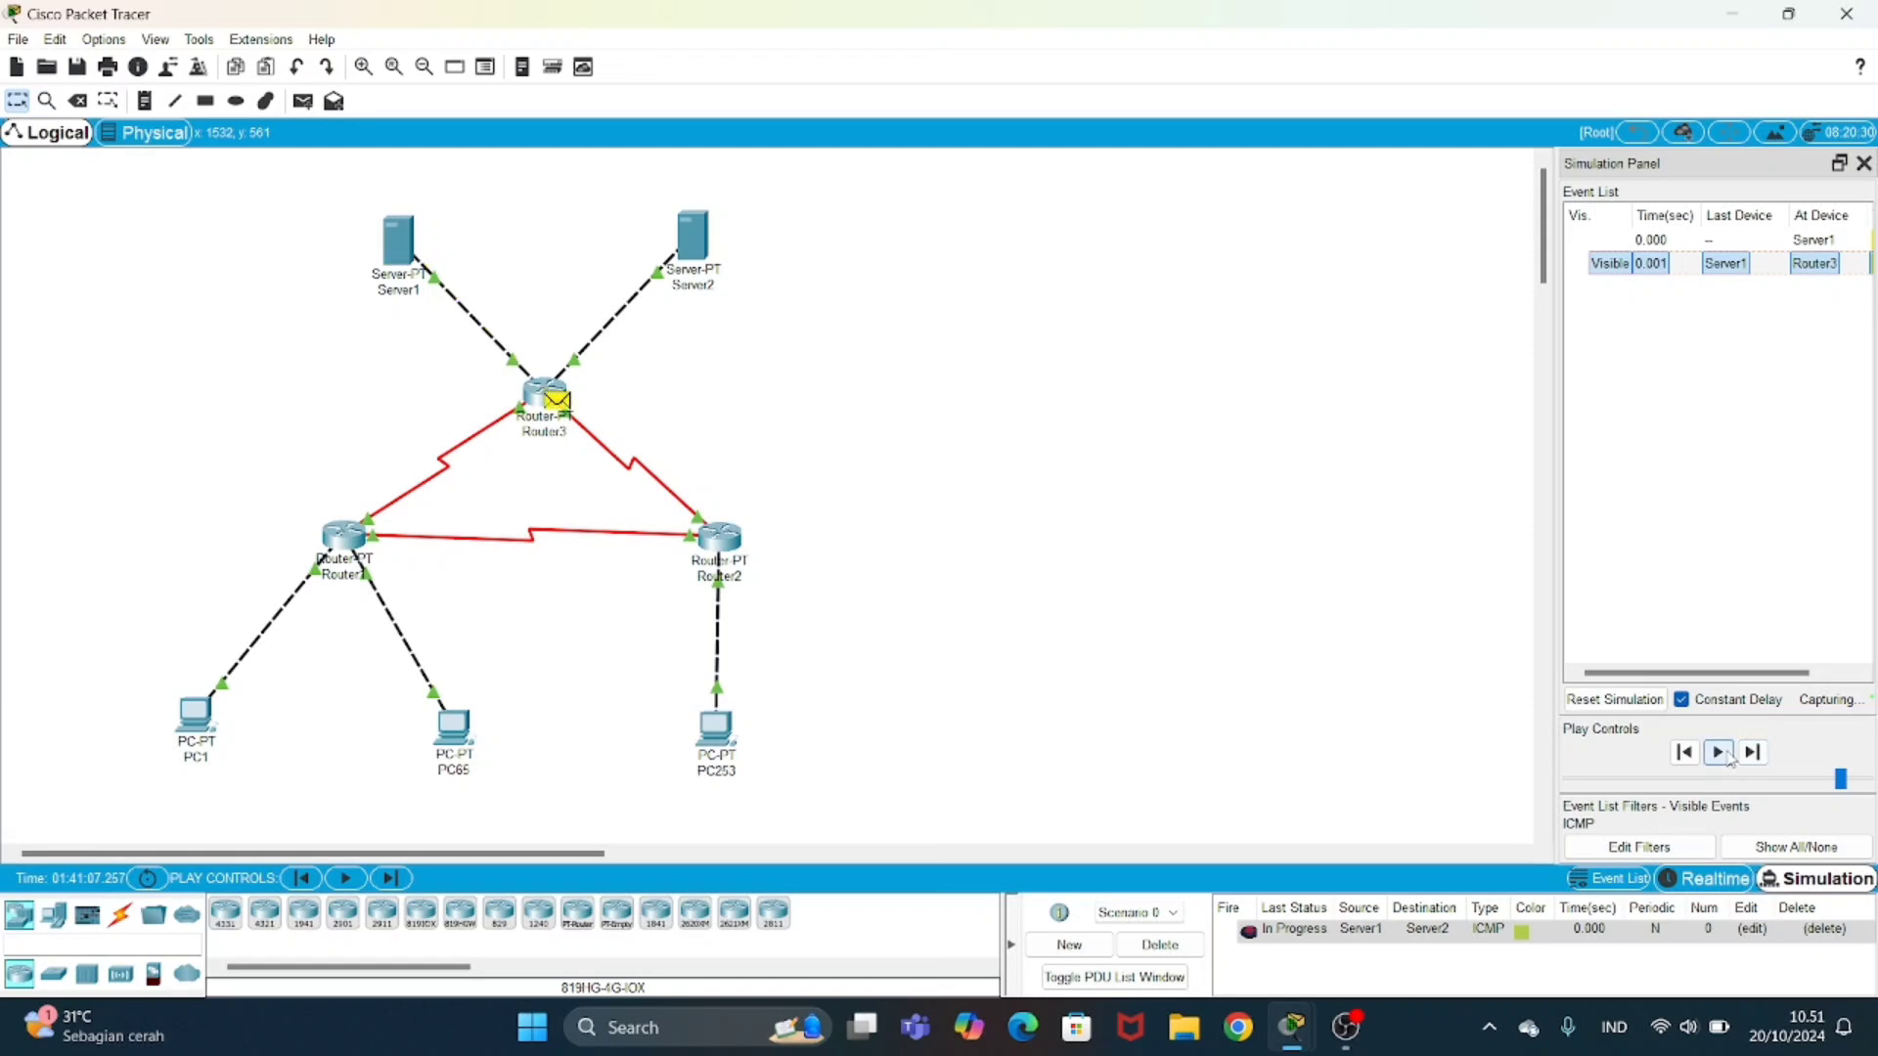
pyautogui.click(1752, 752)
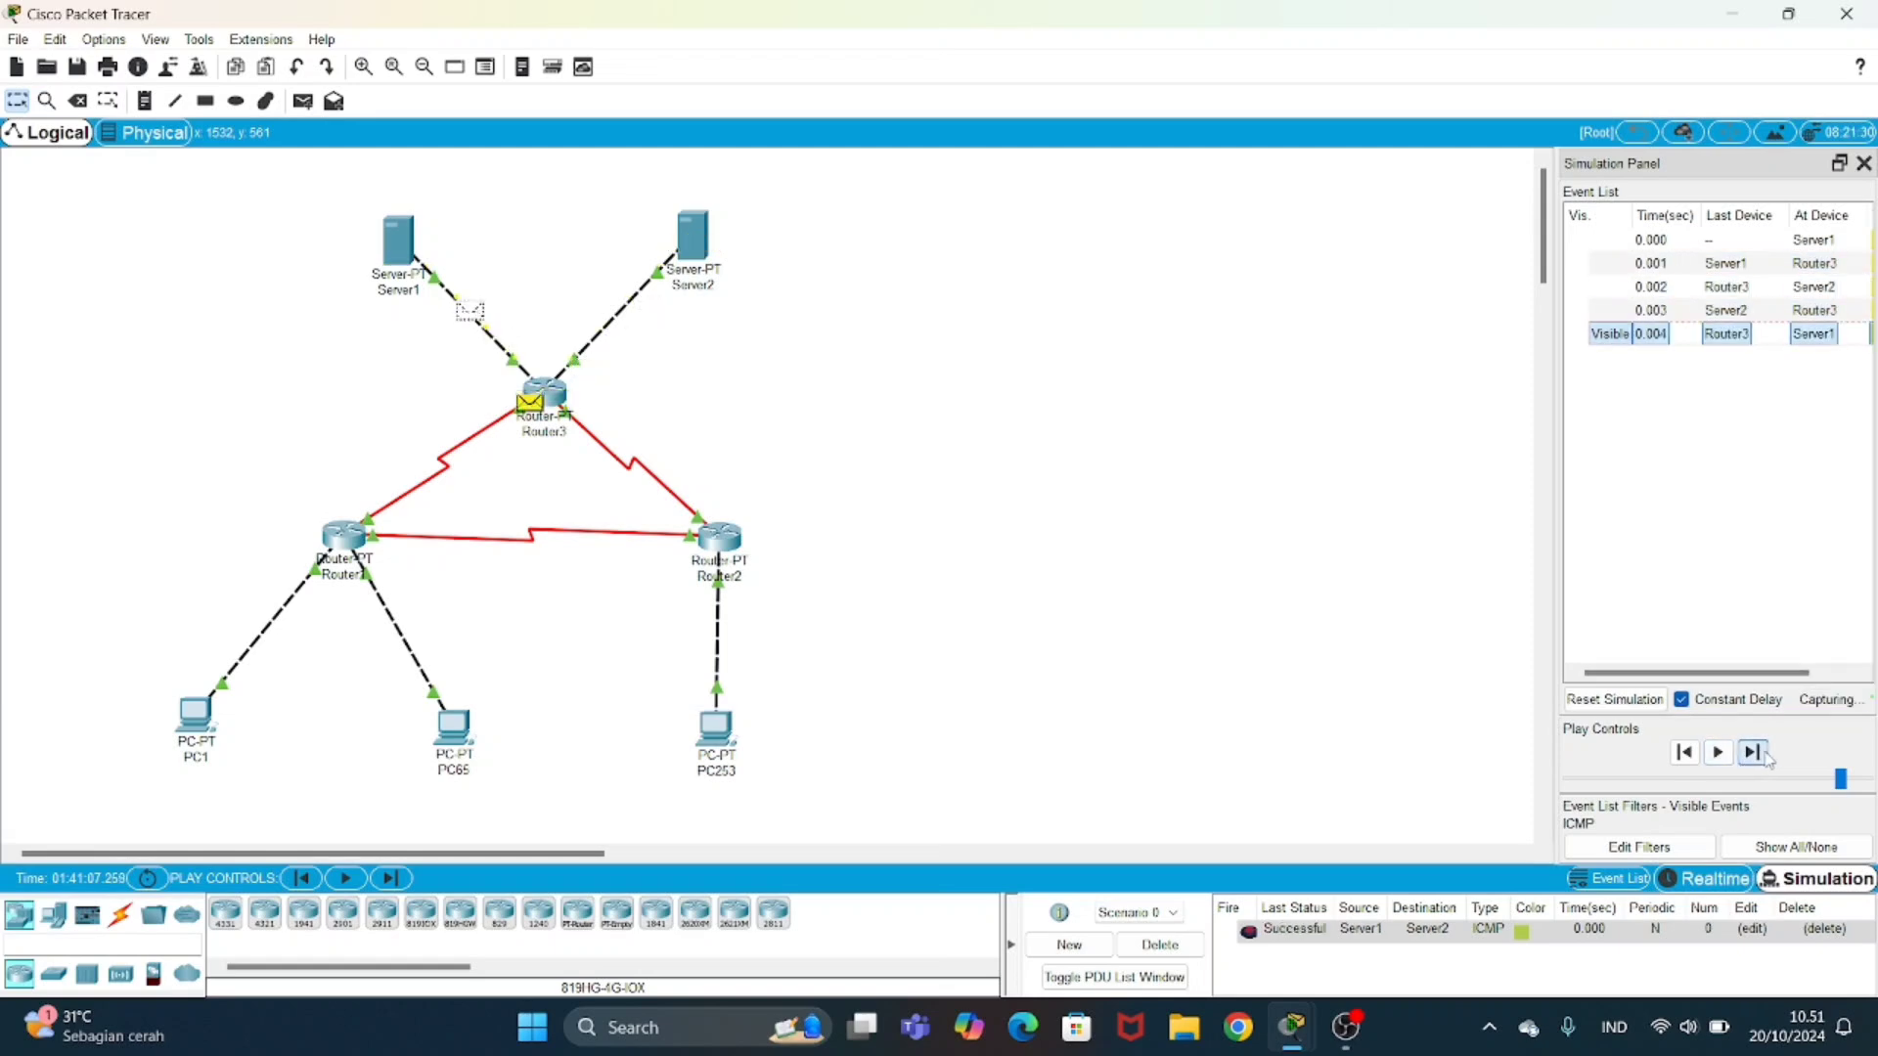
# - Clear the Server1-to-Server2 test, add a simple PDU from Server1 to PC1 and play the simulation
pyautogui.click(1192, 953)
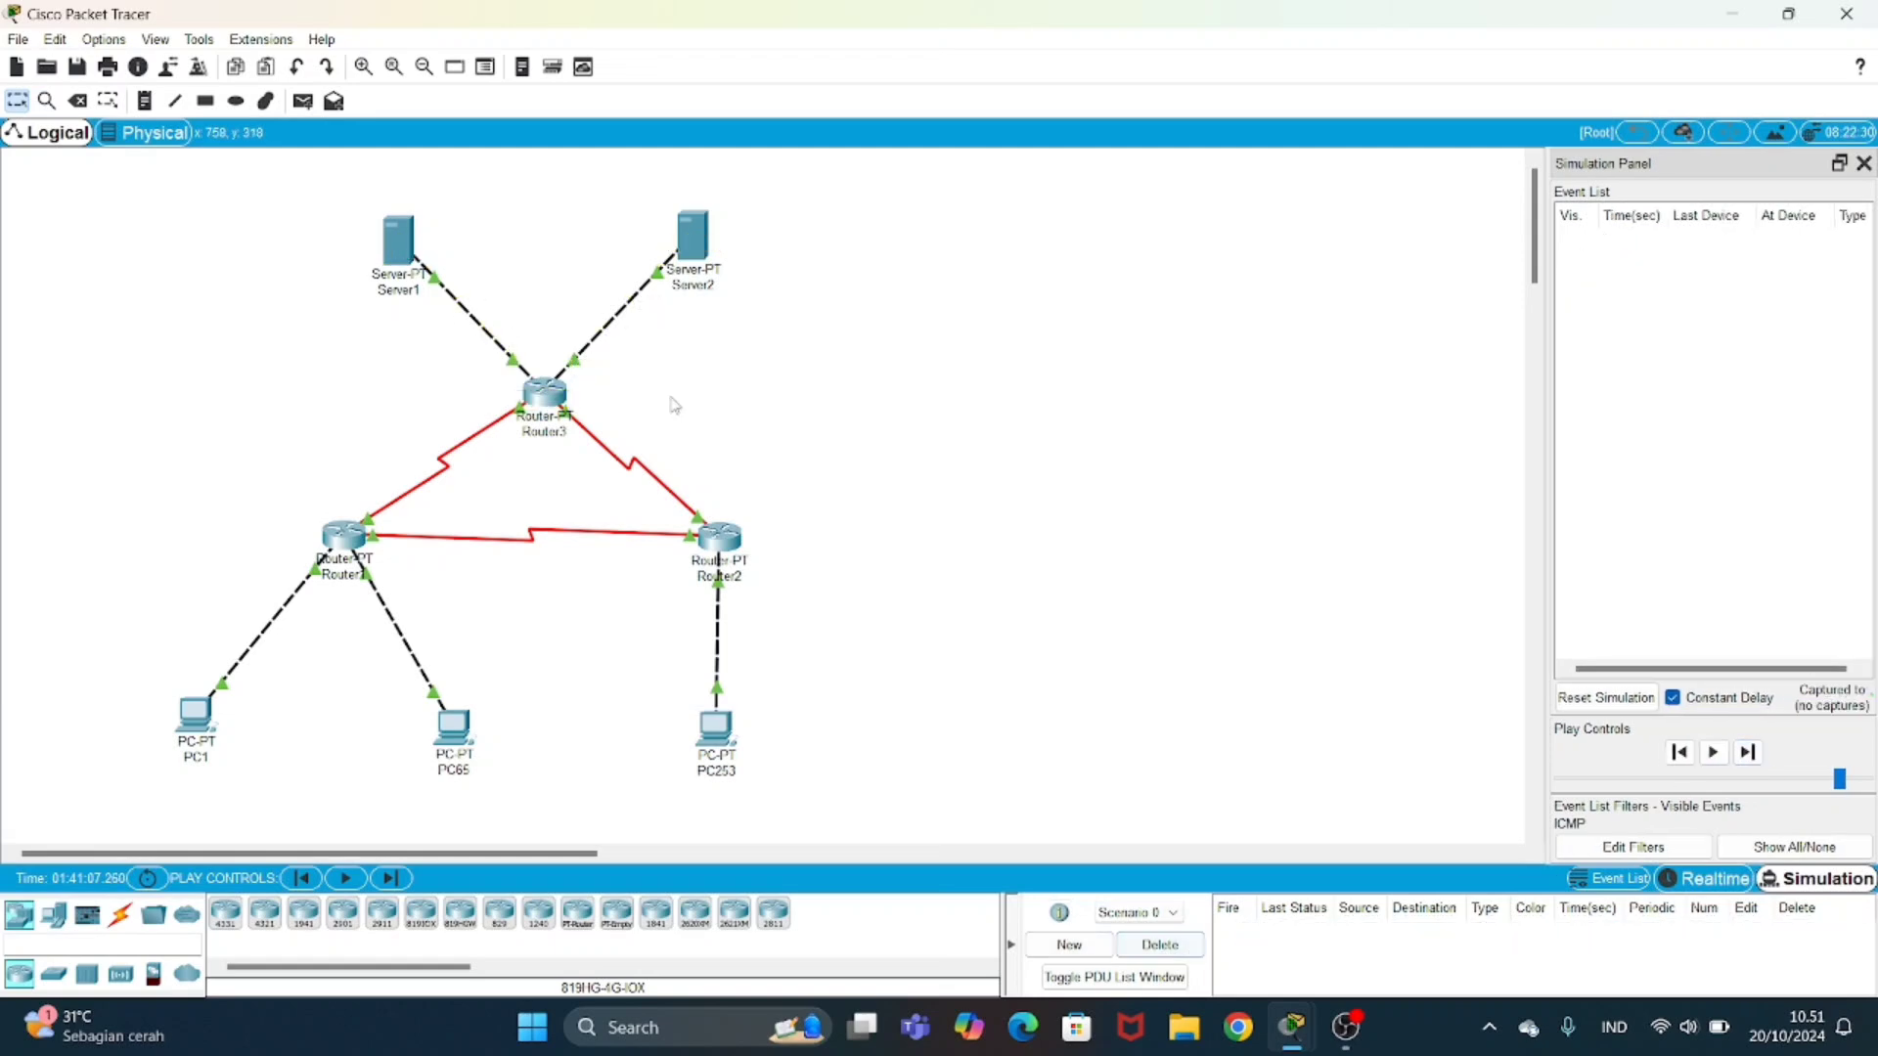
pyautogui.click(302, 101)
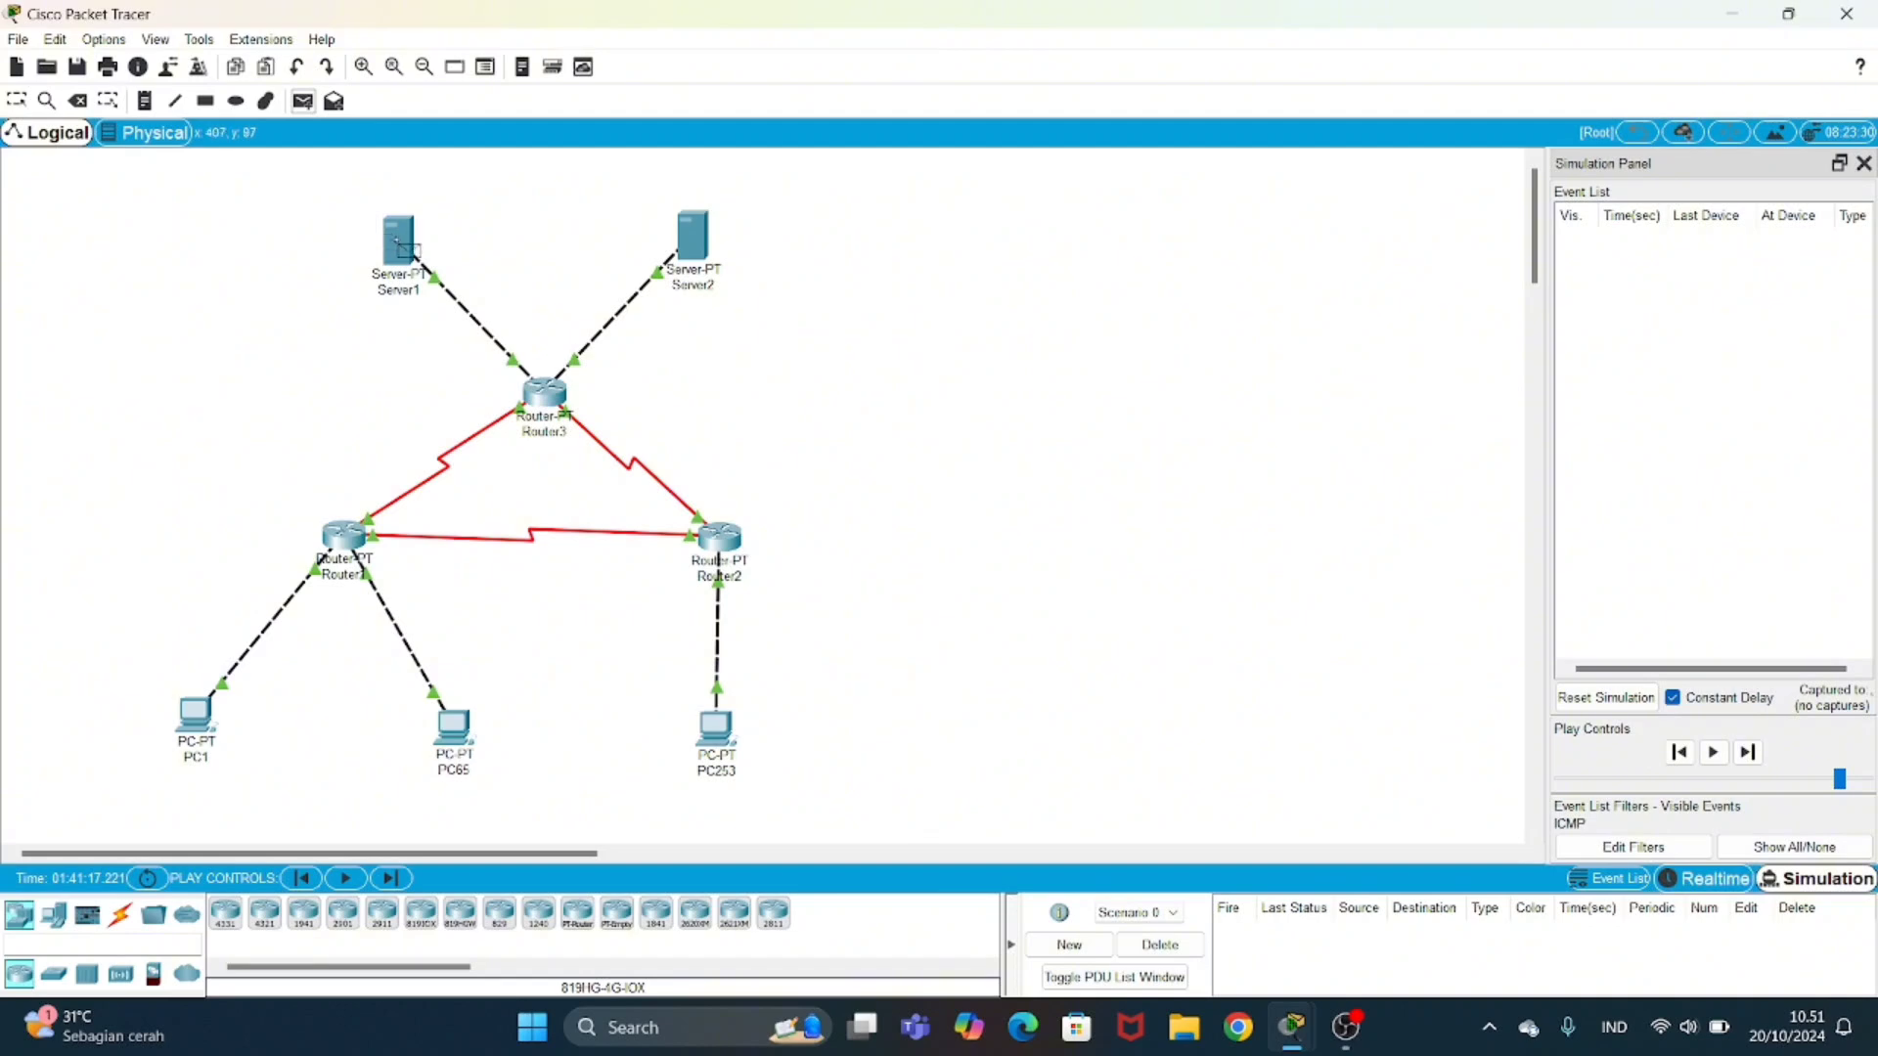
pyautogui.click(398, 238)
pyautogui.click(191, 717)
pyautogui.click(1721, 758)
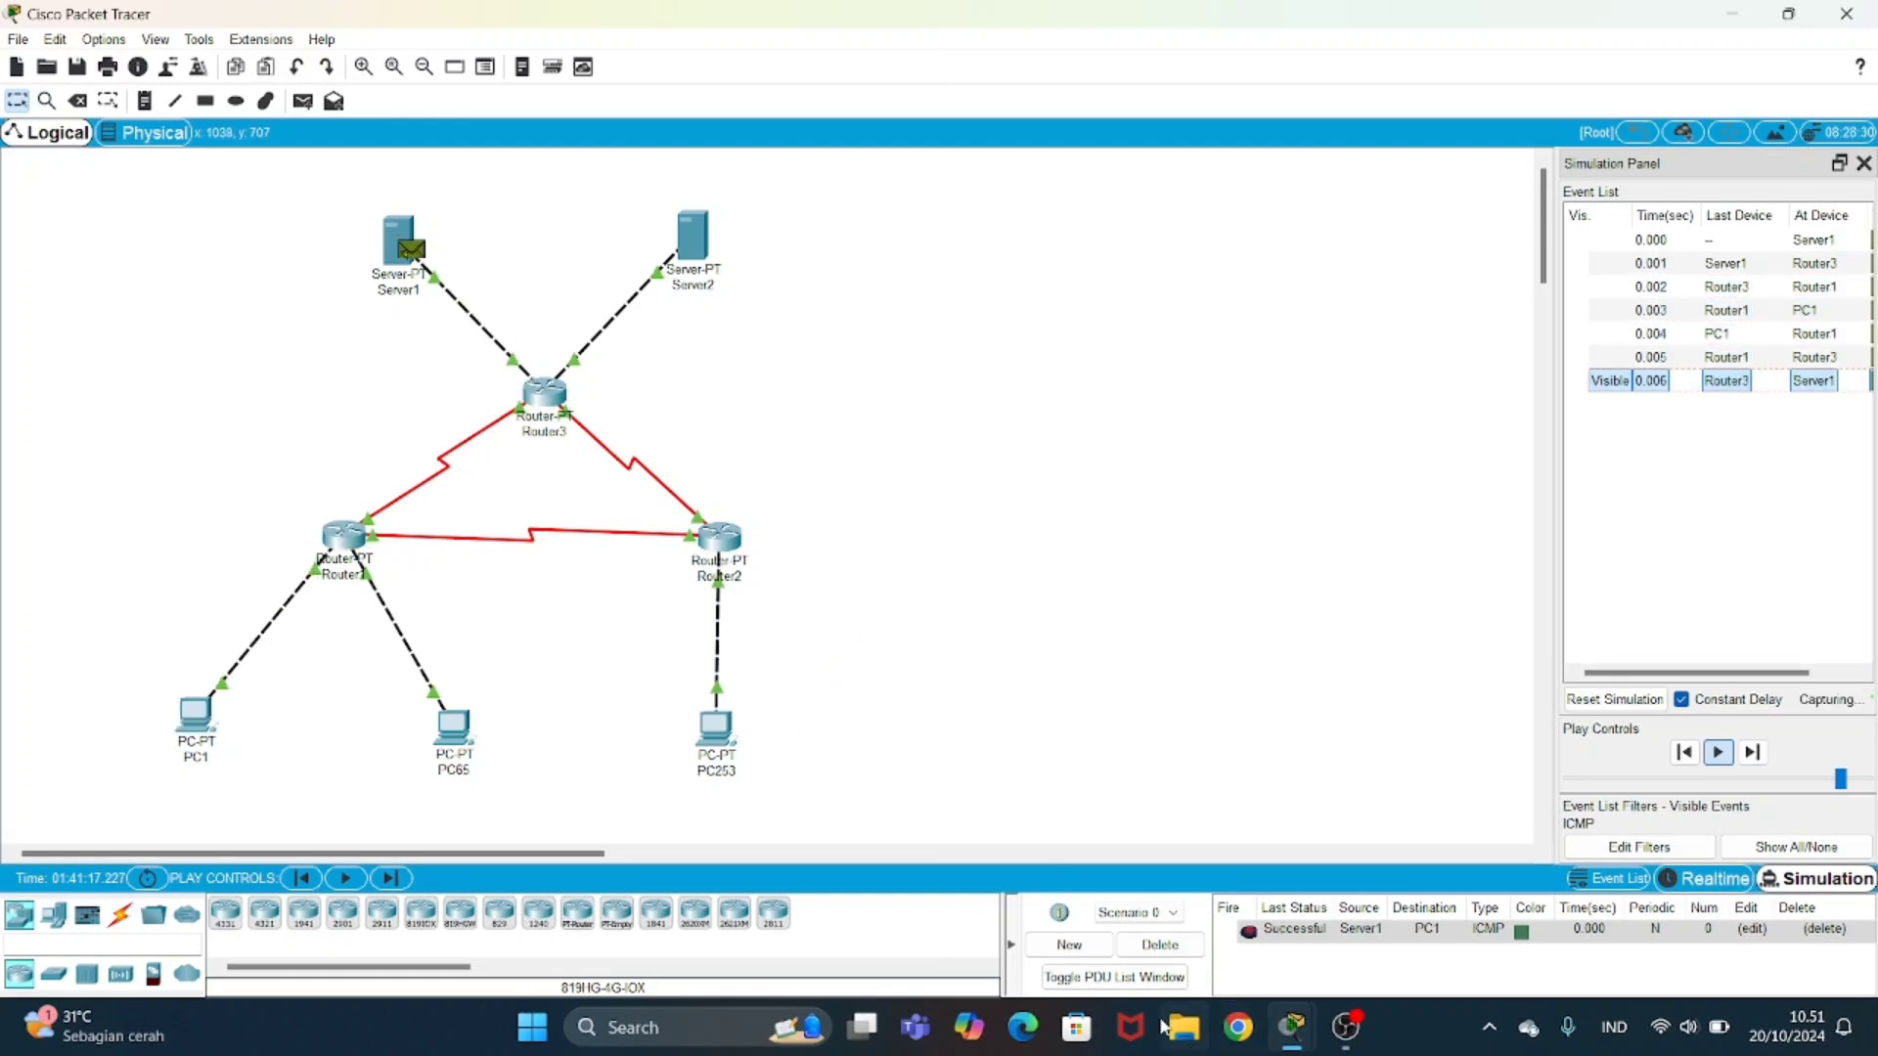
# - Clear the Server1-to-PC1 test, add a simple PDU from Server1 to PC65 and play the simulation
pyautogui.click(1160, 945)
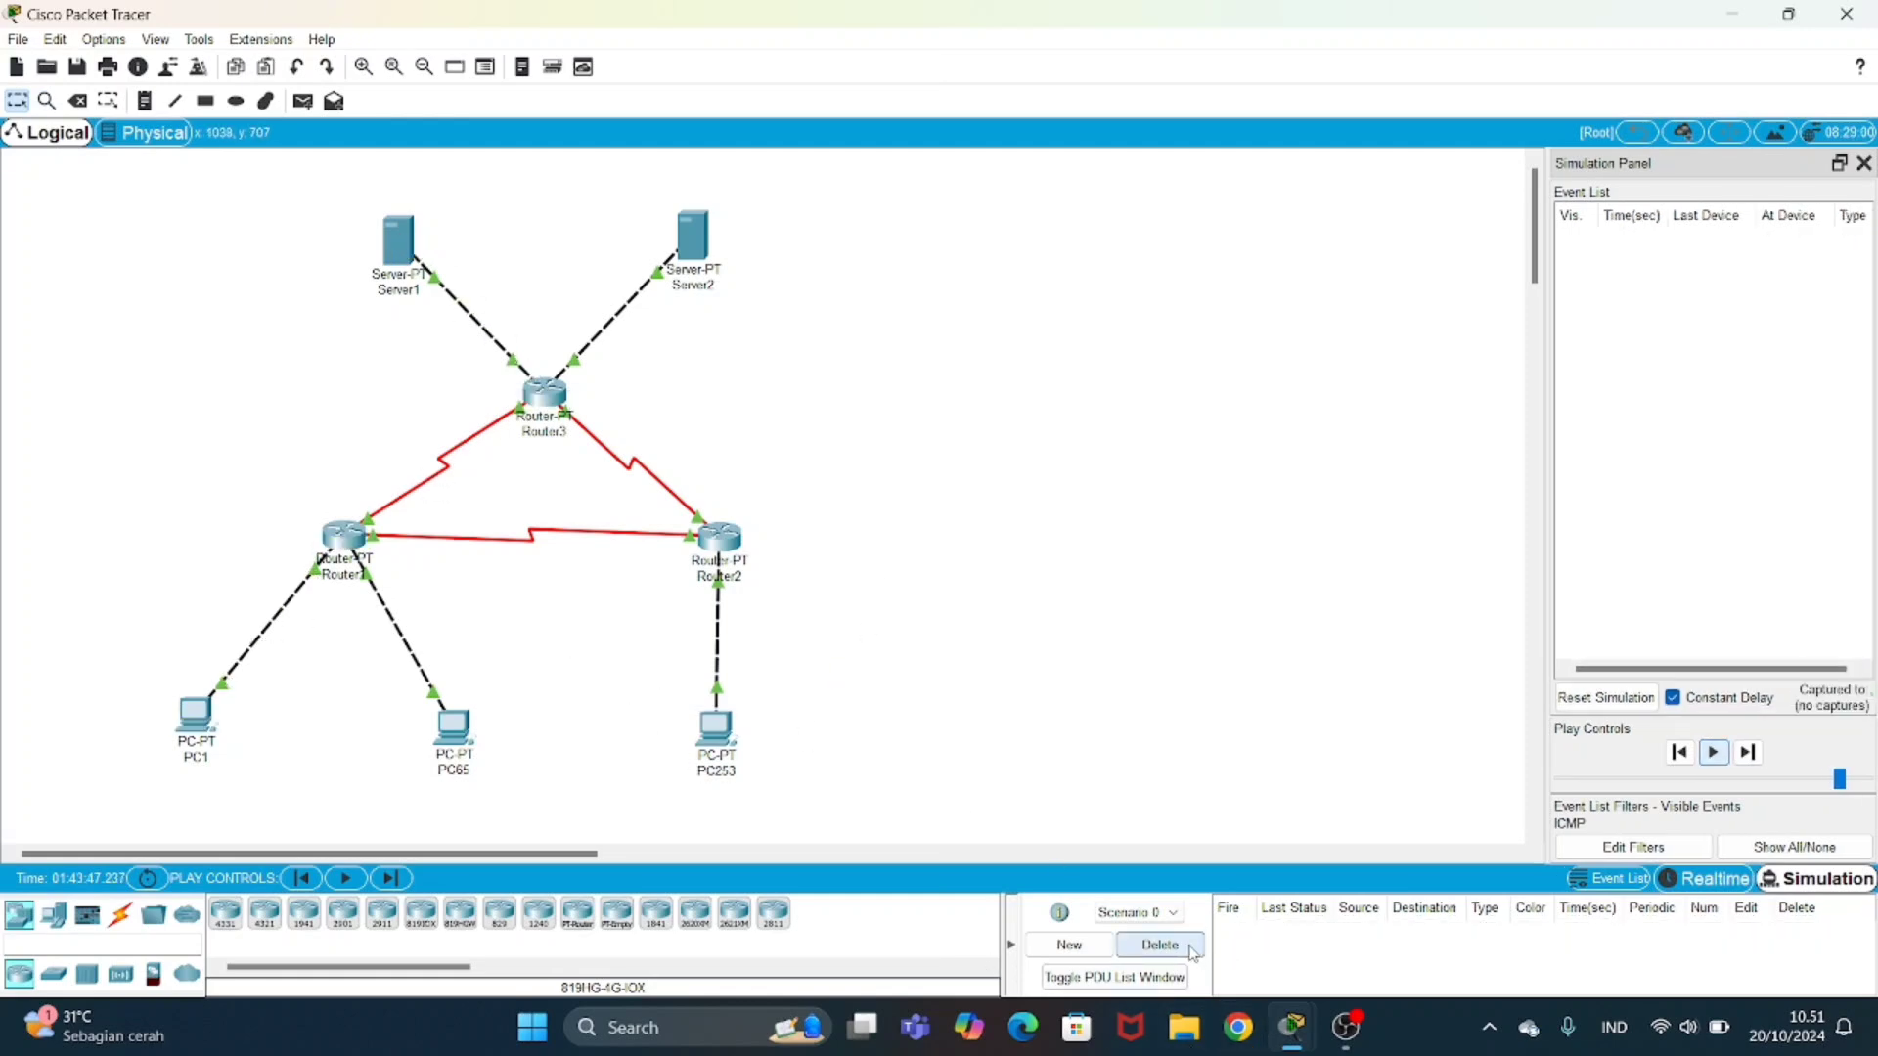
pyautogui.click(303, 100)
pyautogui.click(399, 239)
pyautogui.click(455, 759)
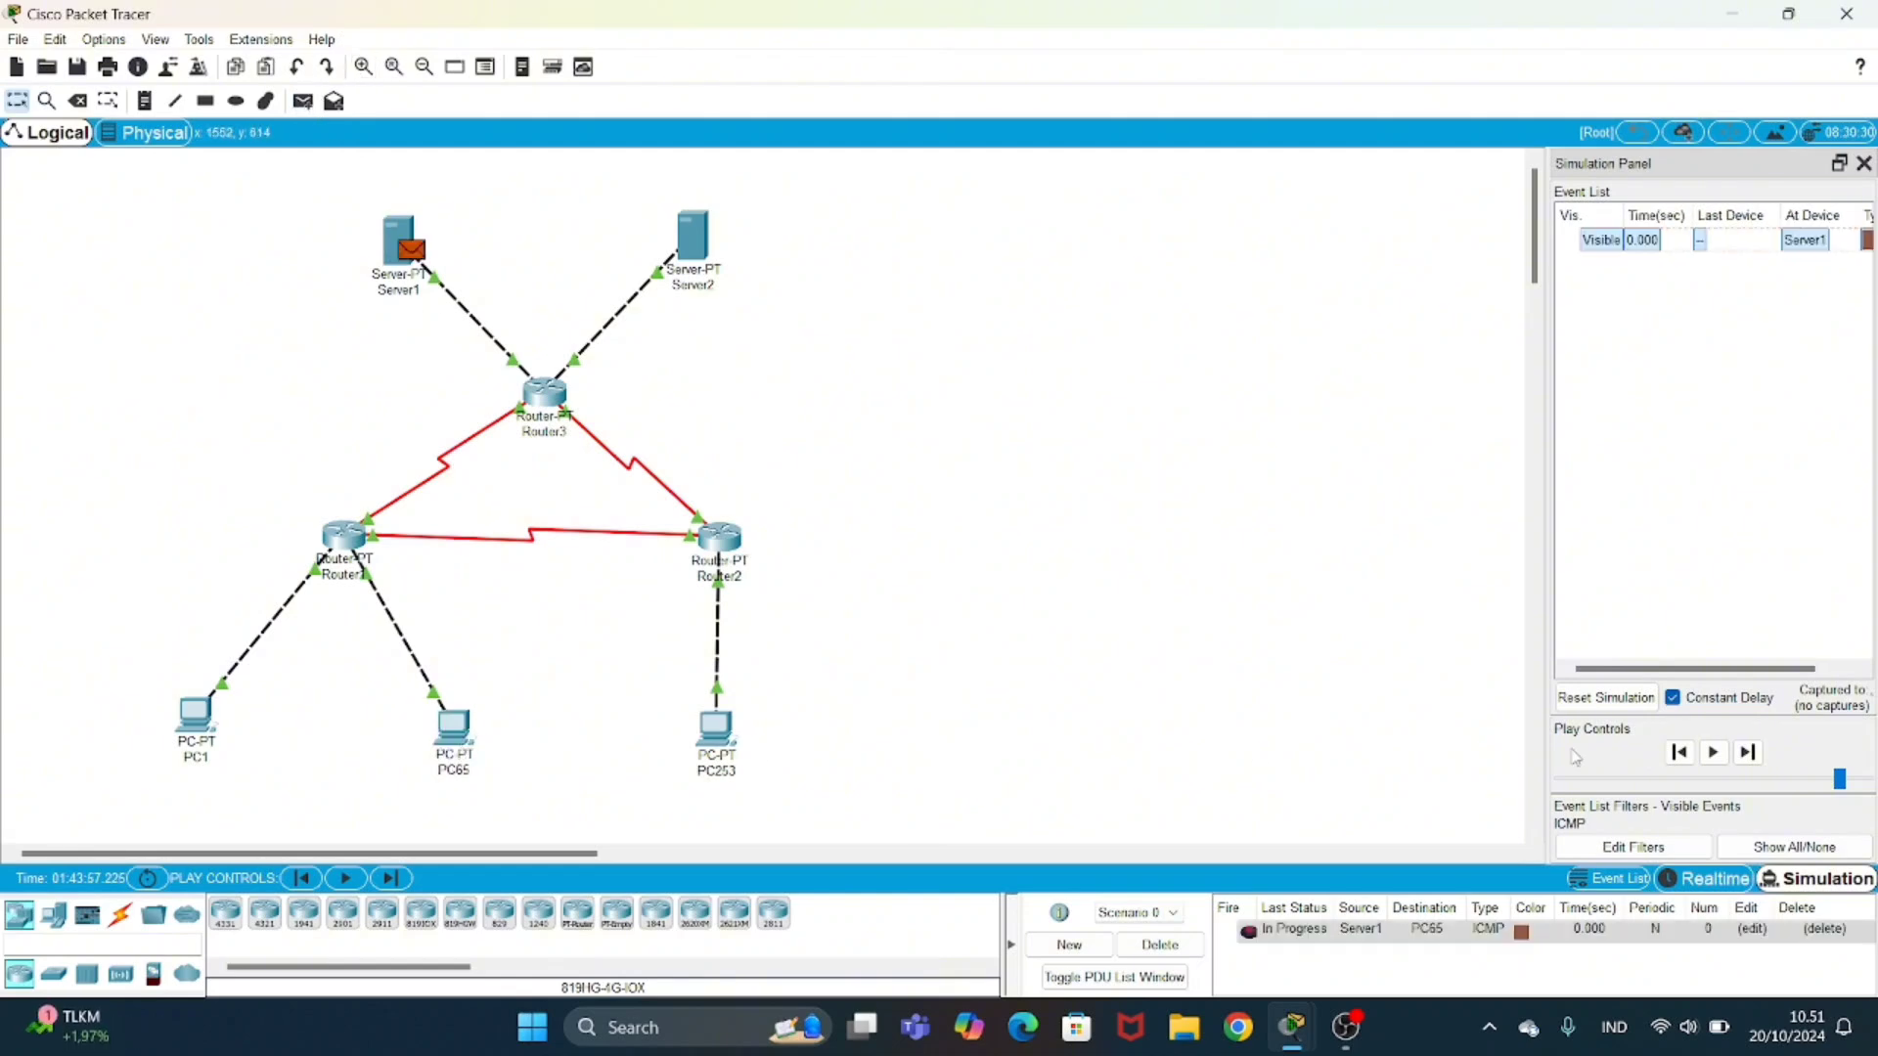
pyautogui.click(1718, 752)
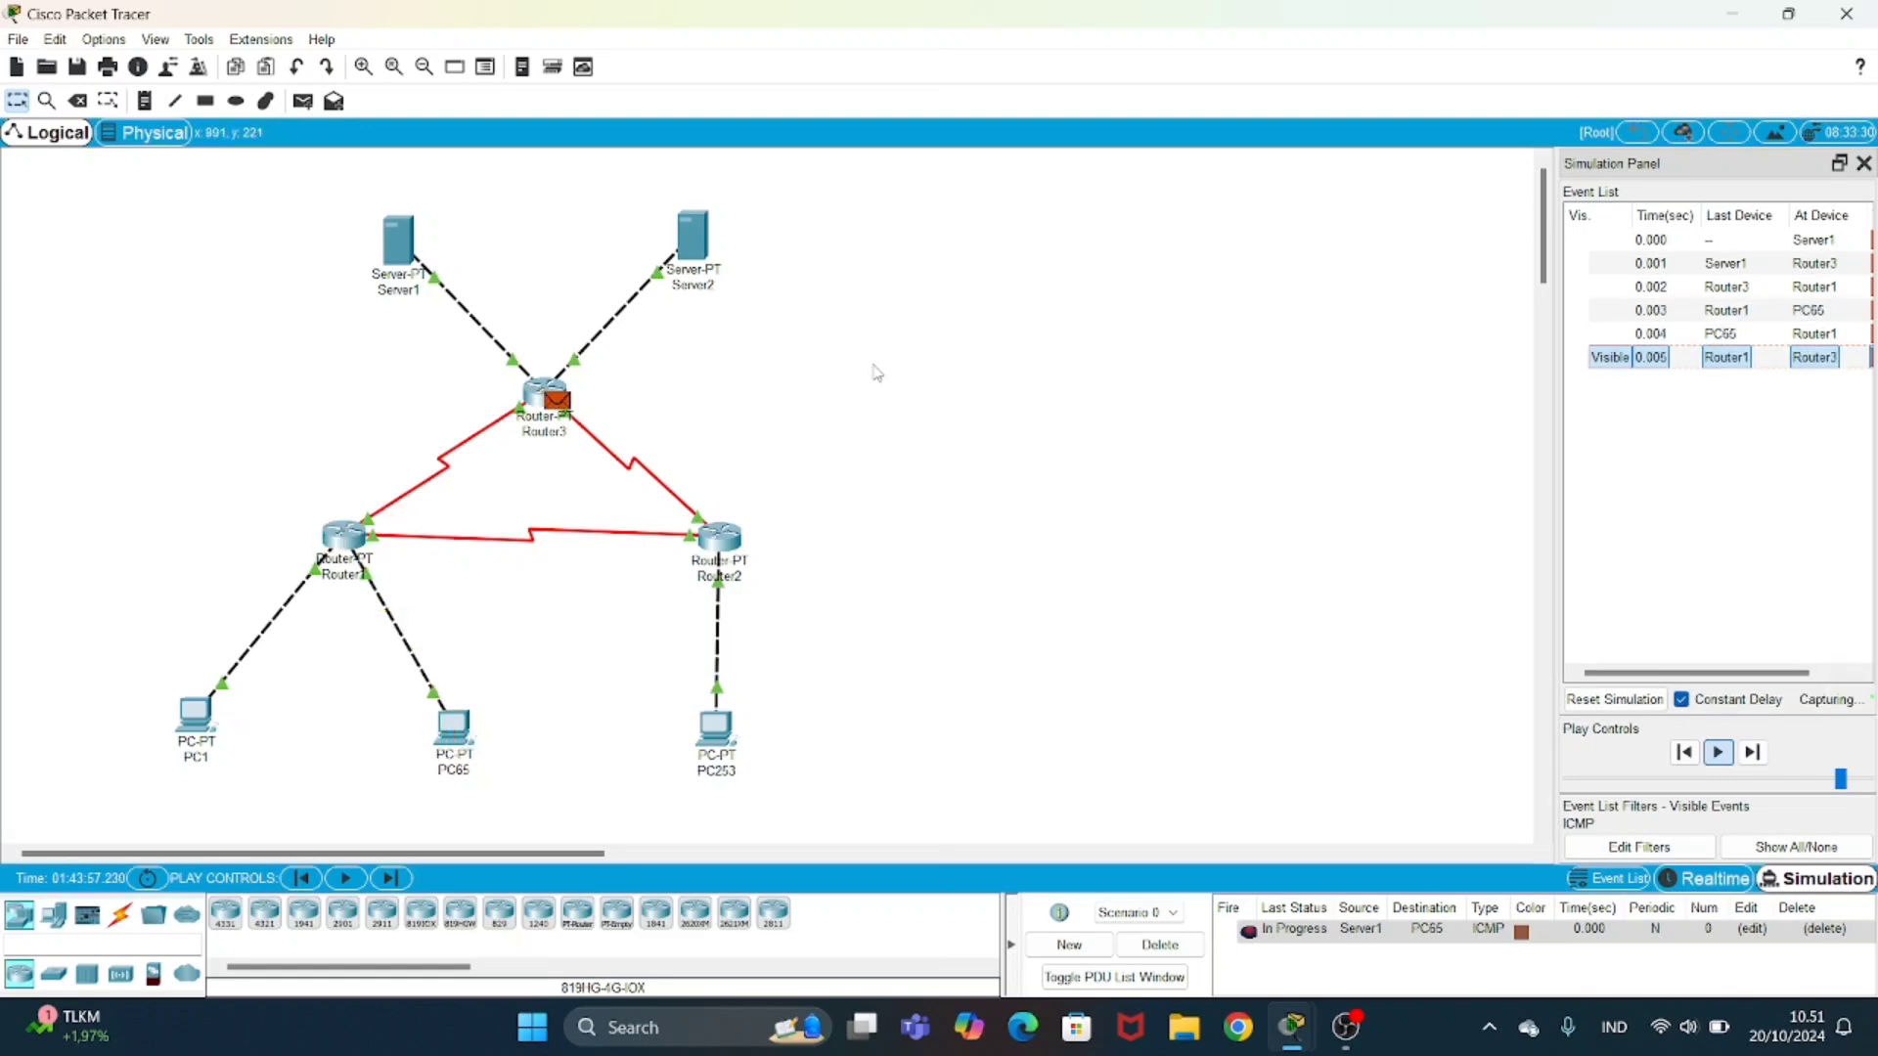
# - Clear the Server1-to-PC65 test, add a simple PDU from Server1 to PC253 and play the simulation
pyautogui.click(1160, 945)
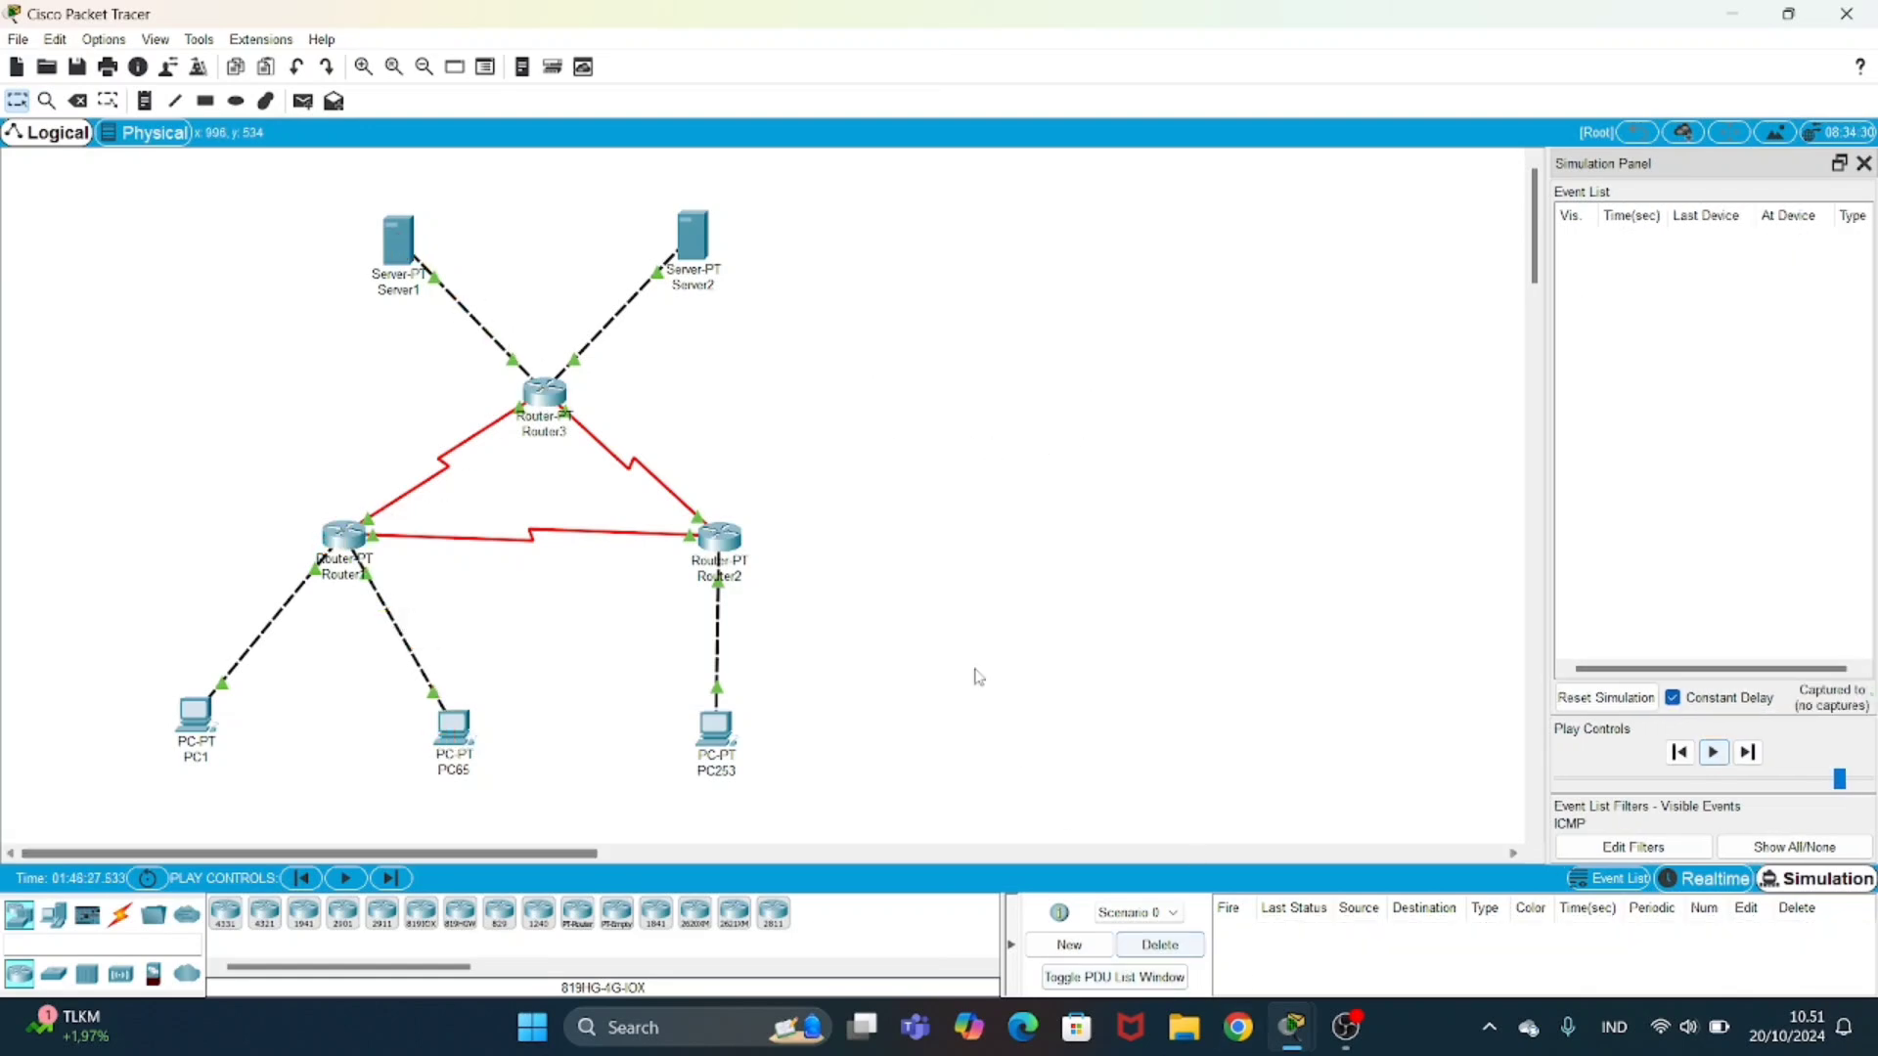
pyautogui.click(303, 101)
pyautogui.click(399, 247)
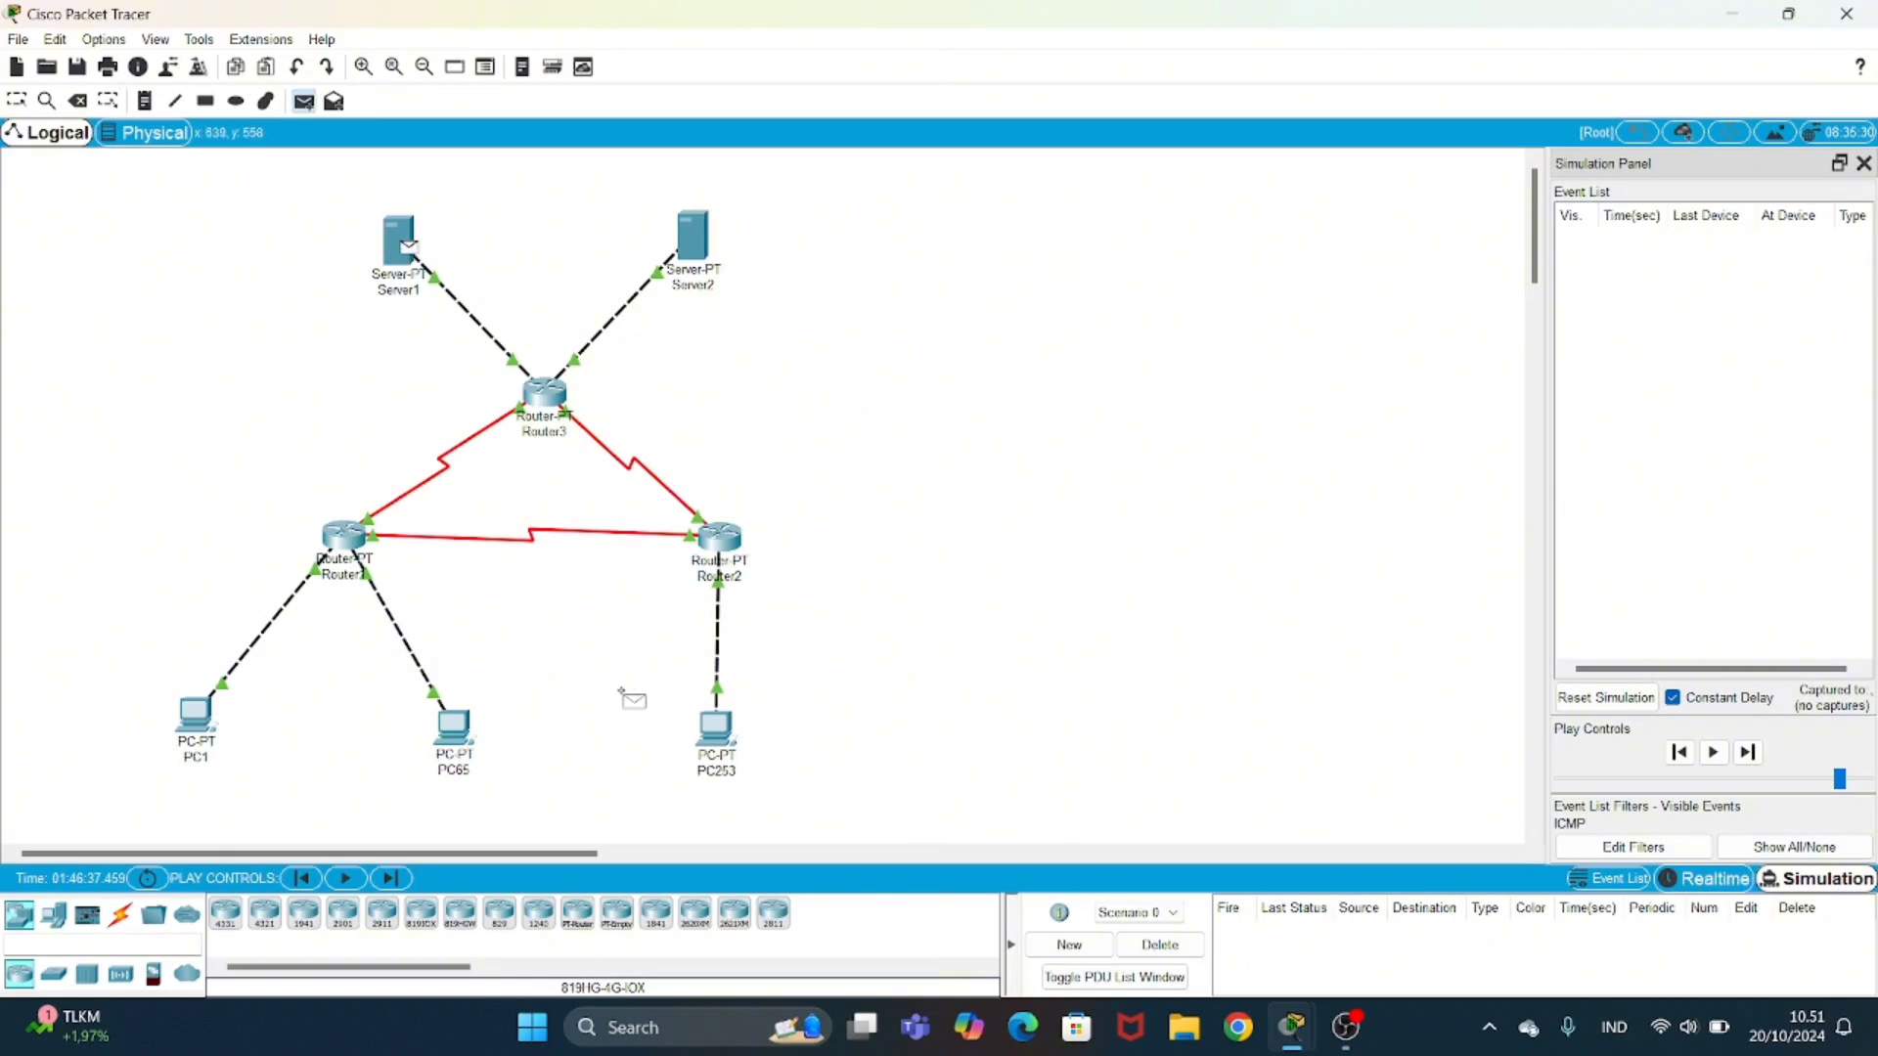
pyautogui.click(716, 729)
pyautogui.click(1719, 751)
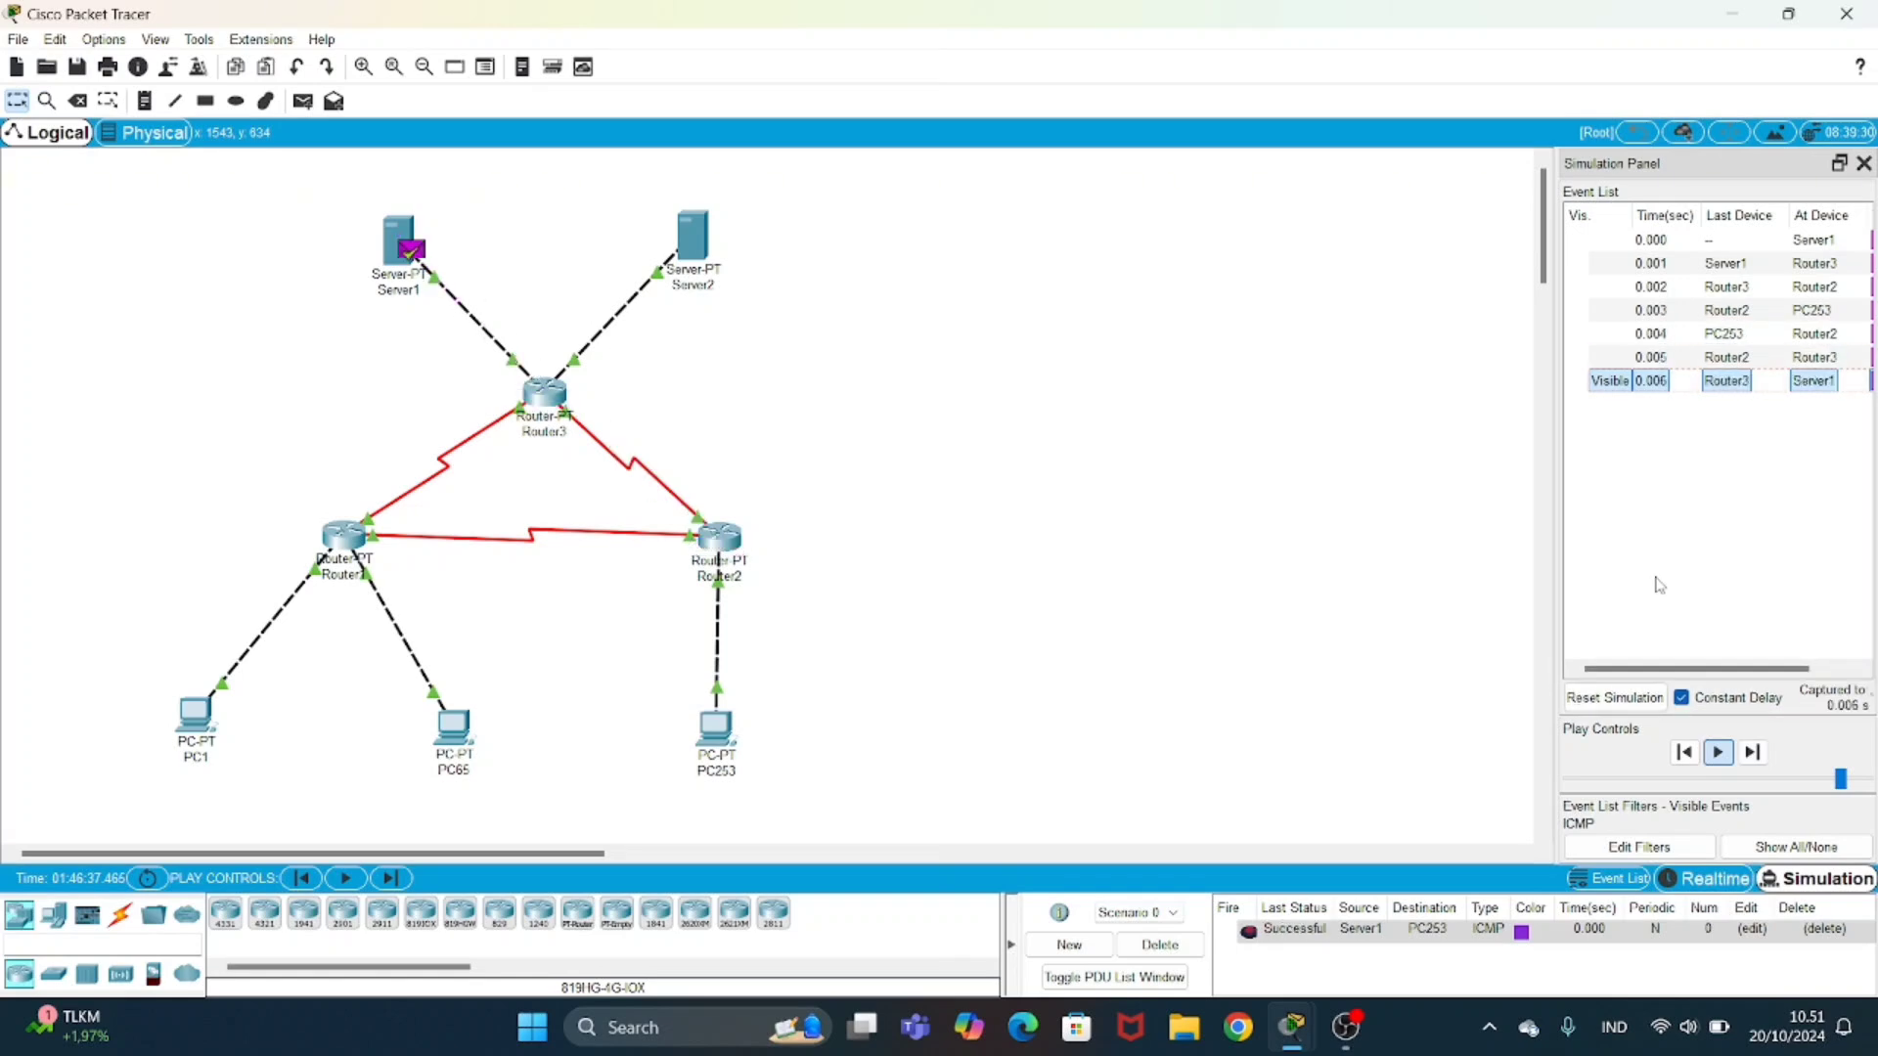
# - Clear the Server1-to-PC253 test and return the network to Realtime mode
pyautogui.click(1162, 947)
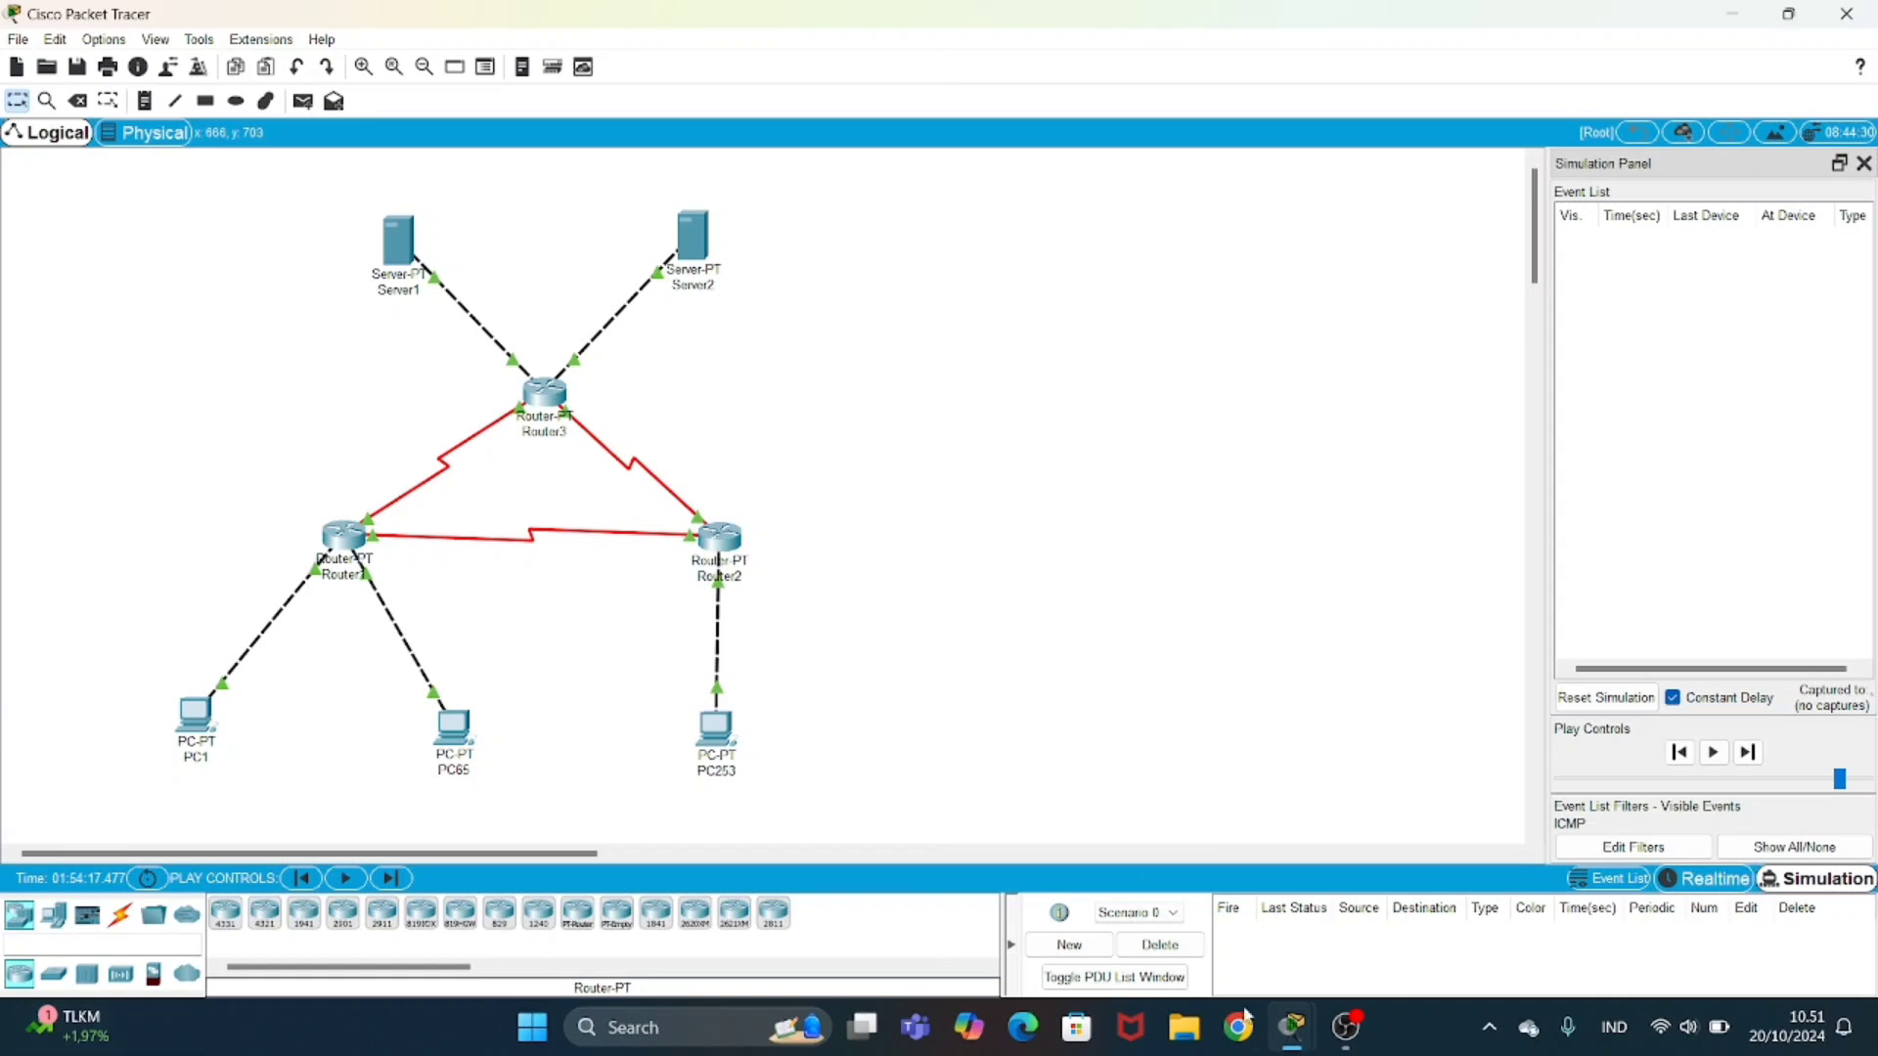
pyautogui.click(1722, 879)
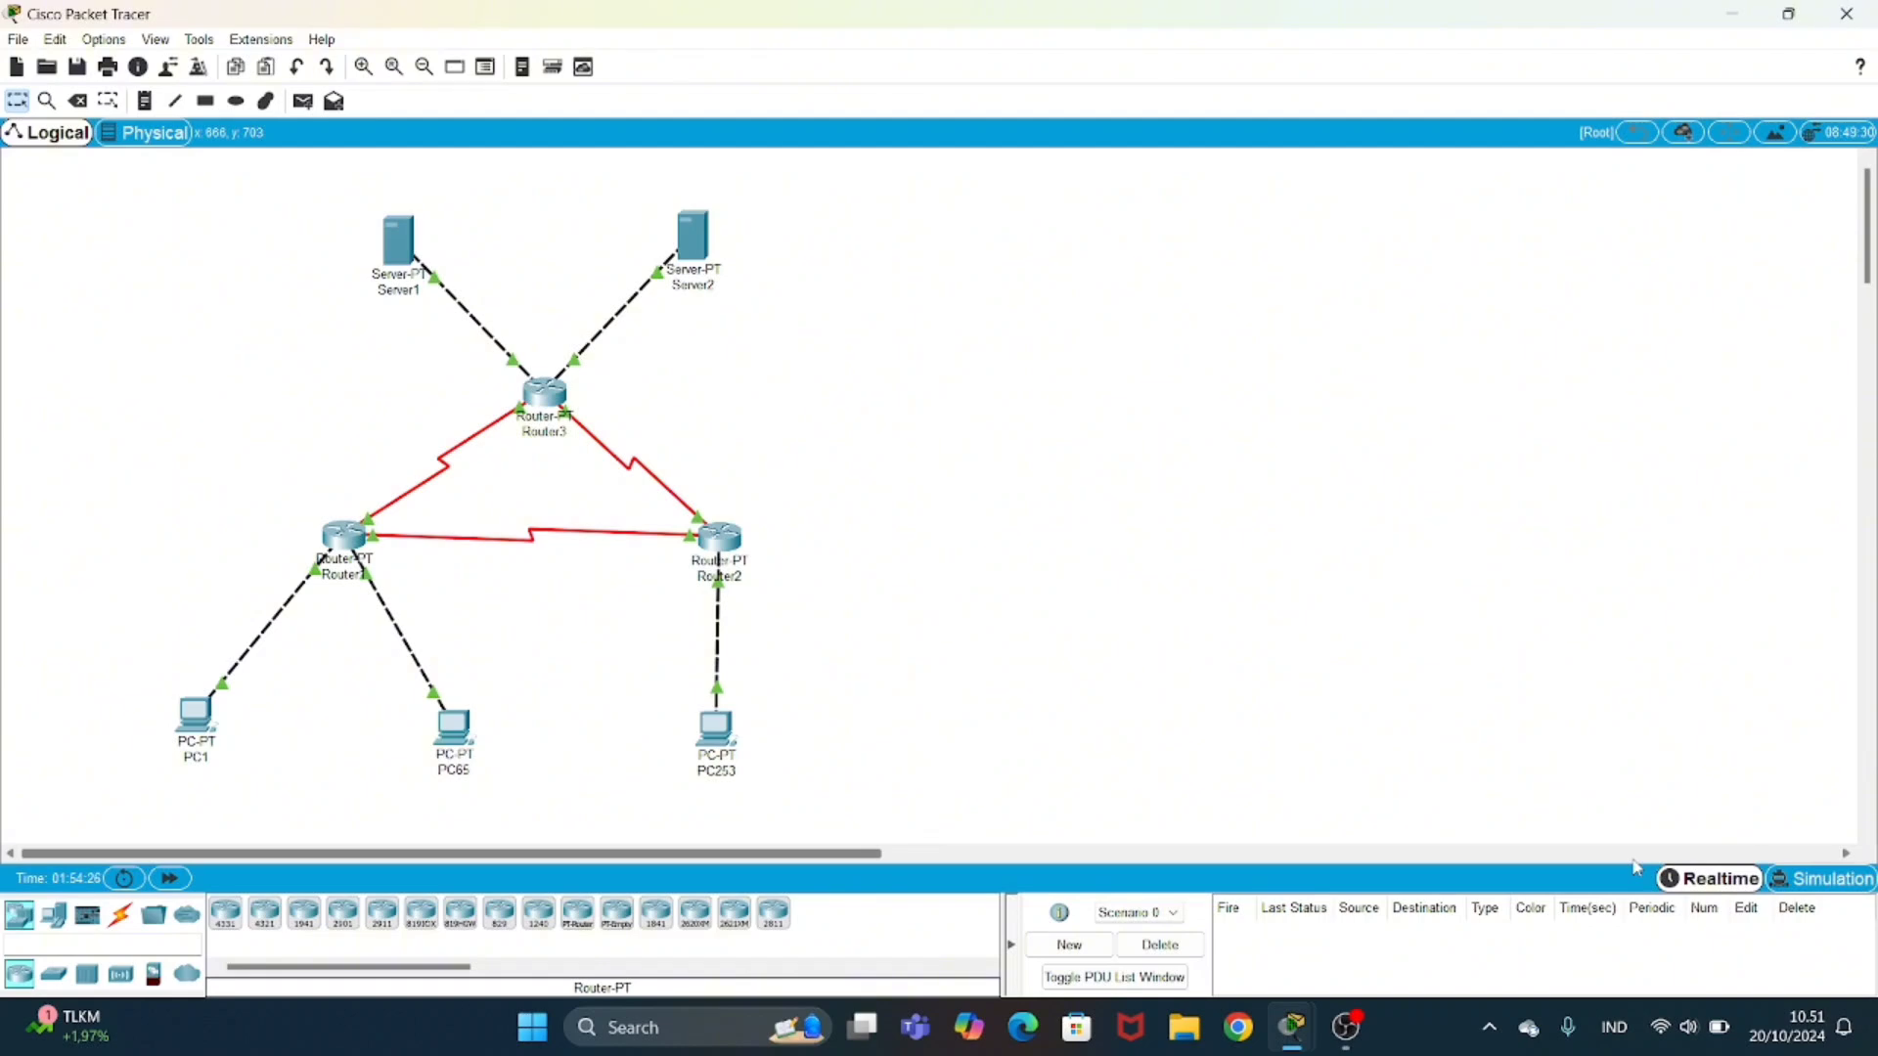
# - Display Router1's full routing table from its command line with show ip route
pyautogui.click(347, 536)
pyautogui.click(808, 244)
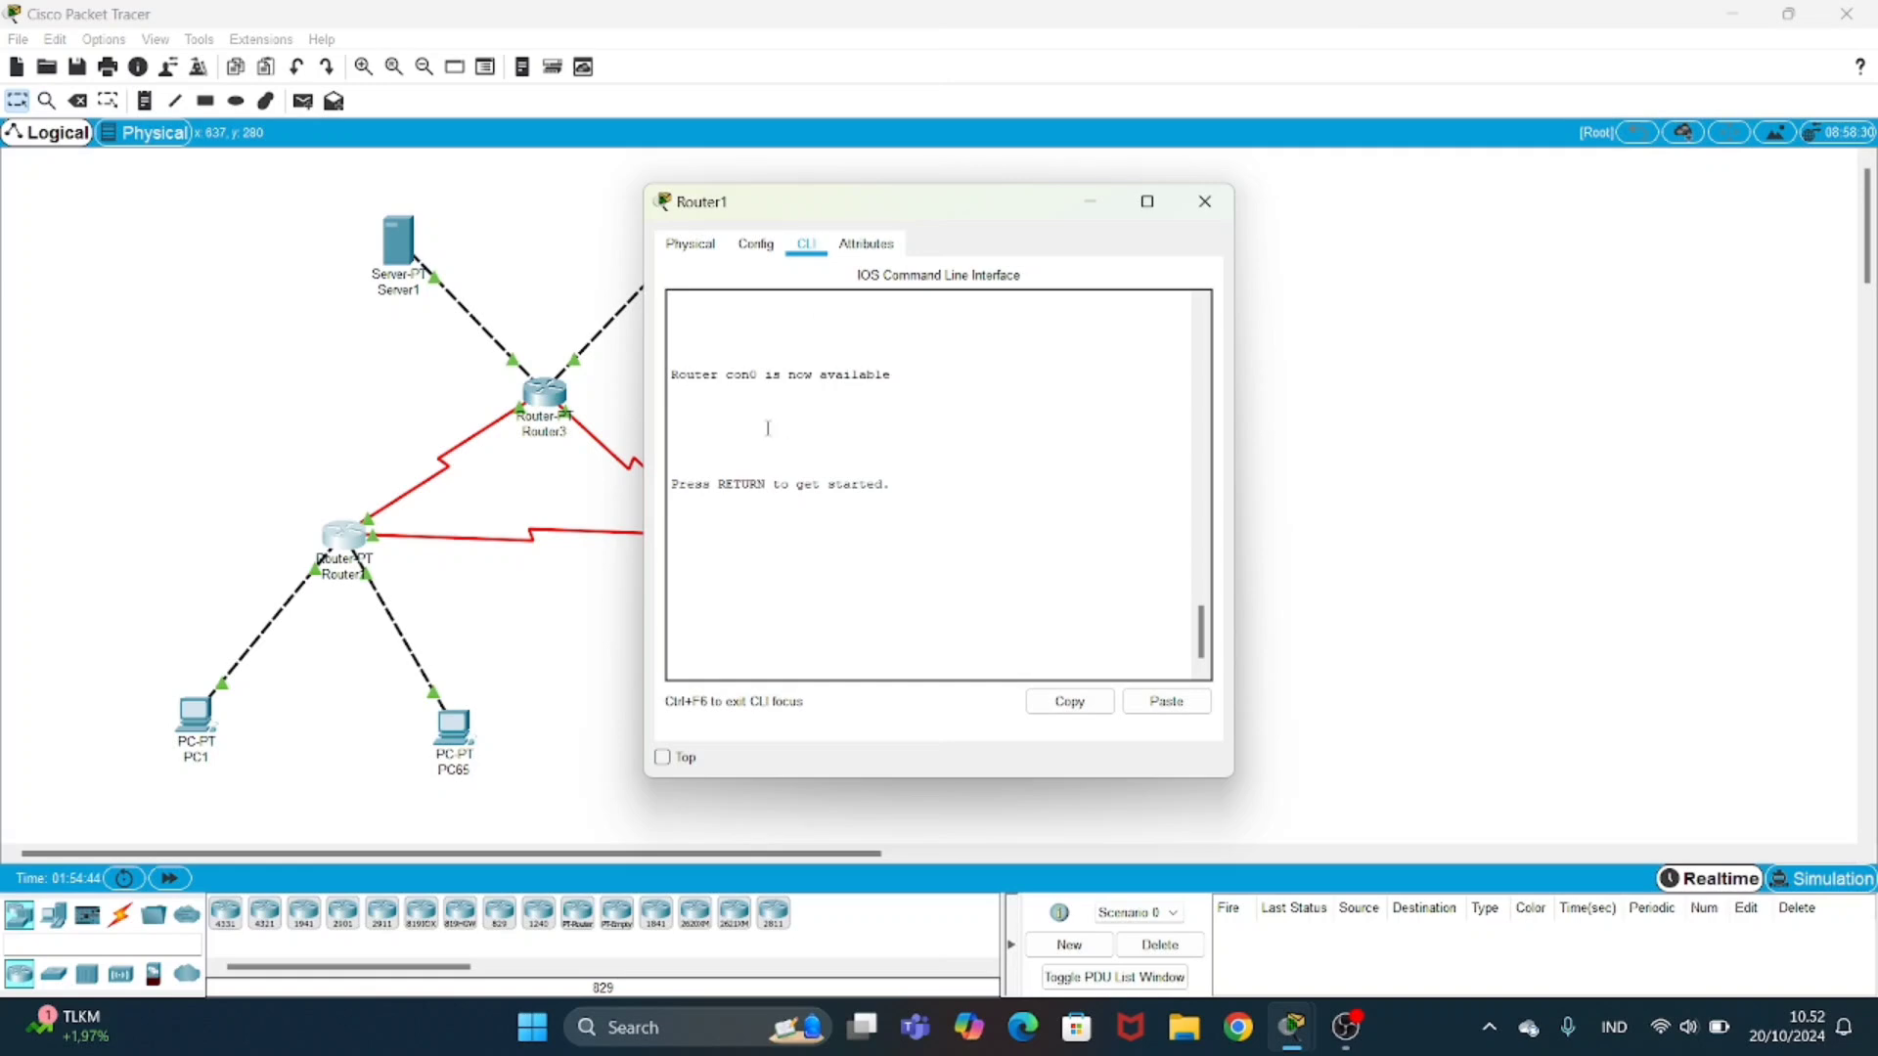
pyautogui.scroll(2, 769, 428)
pyautogui.scroll(-2, 768, 428)
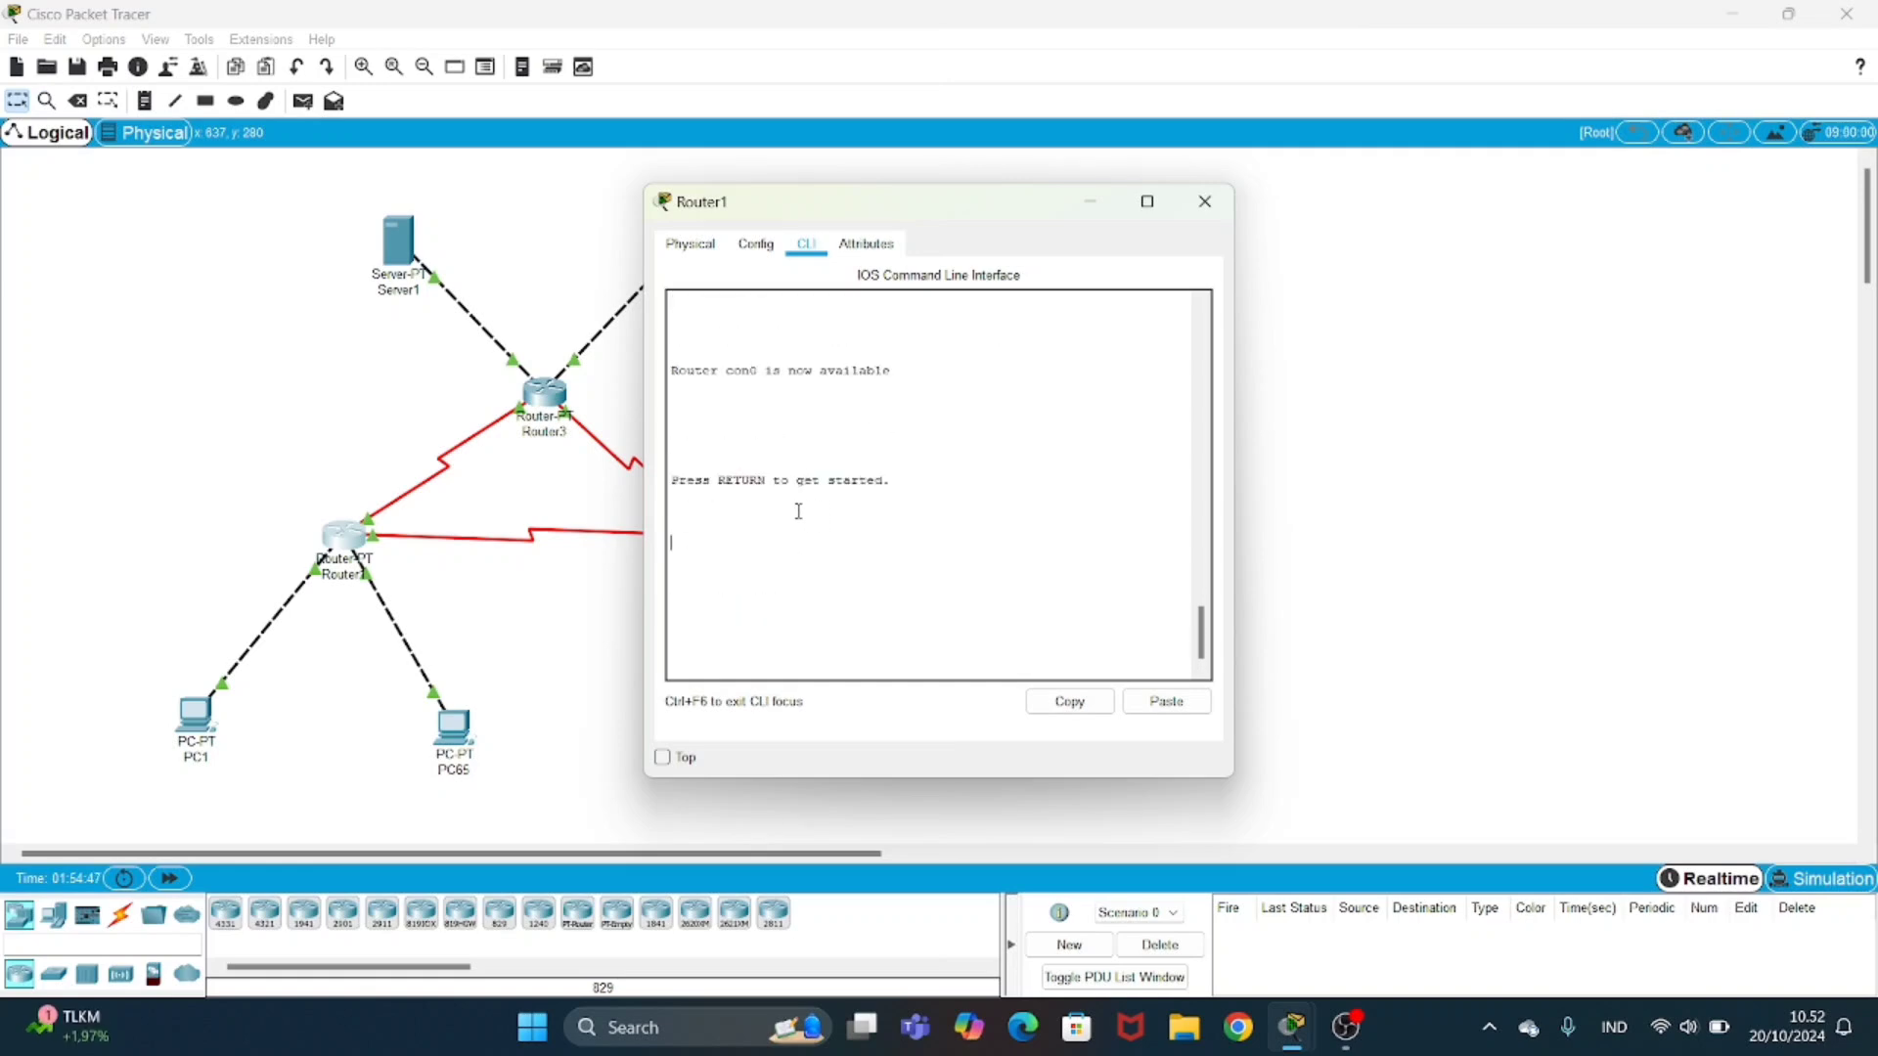
pyautogui.press('Return')
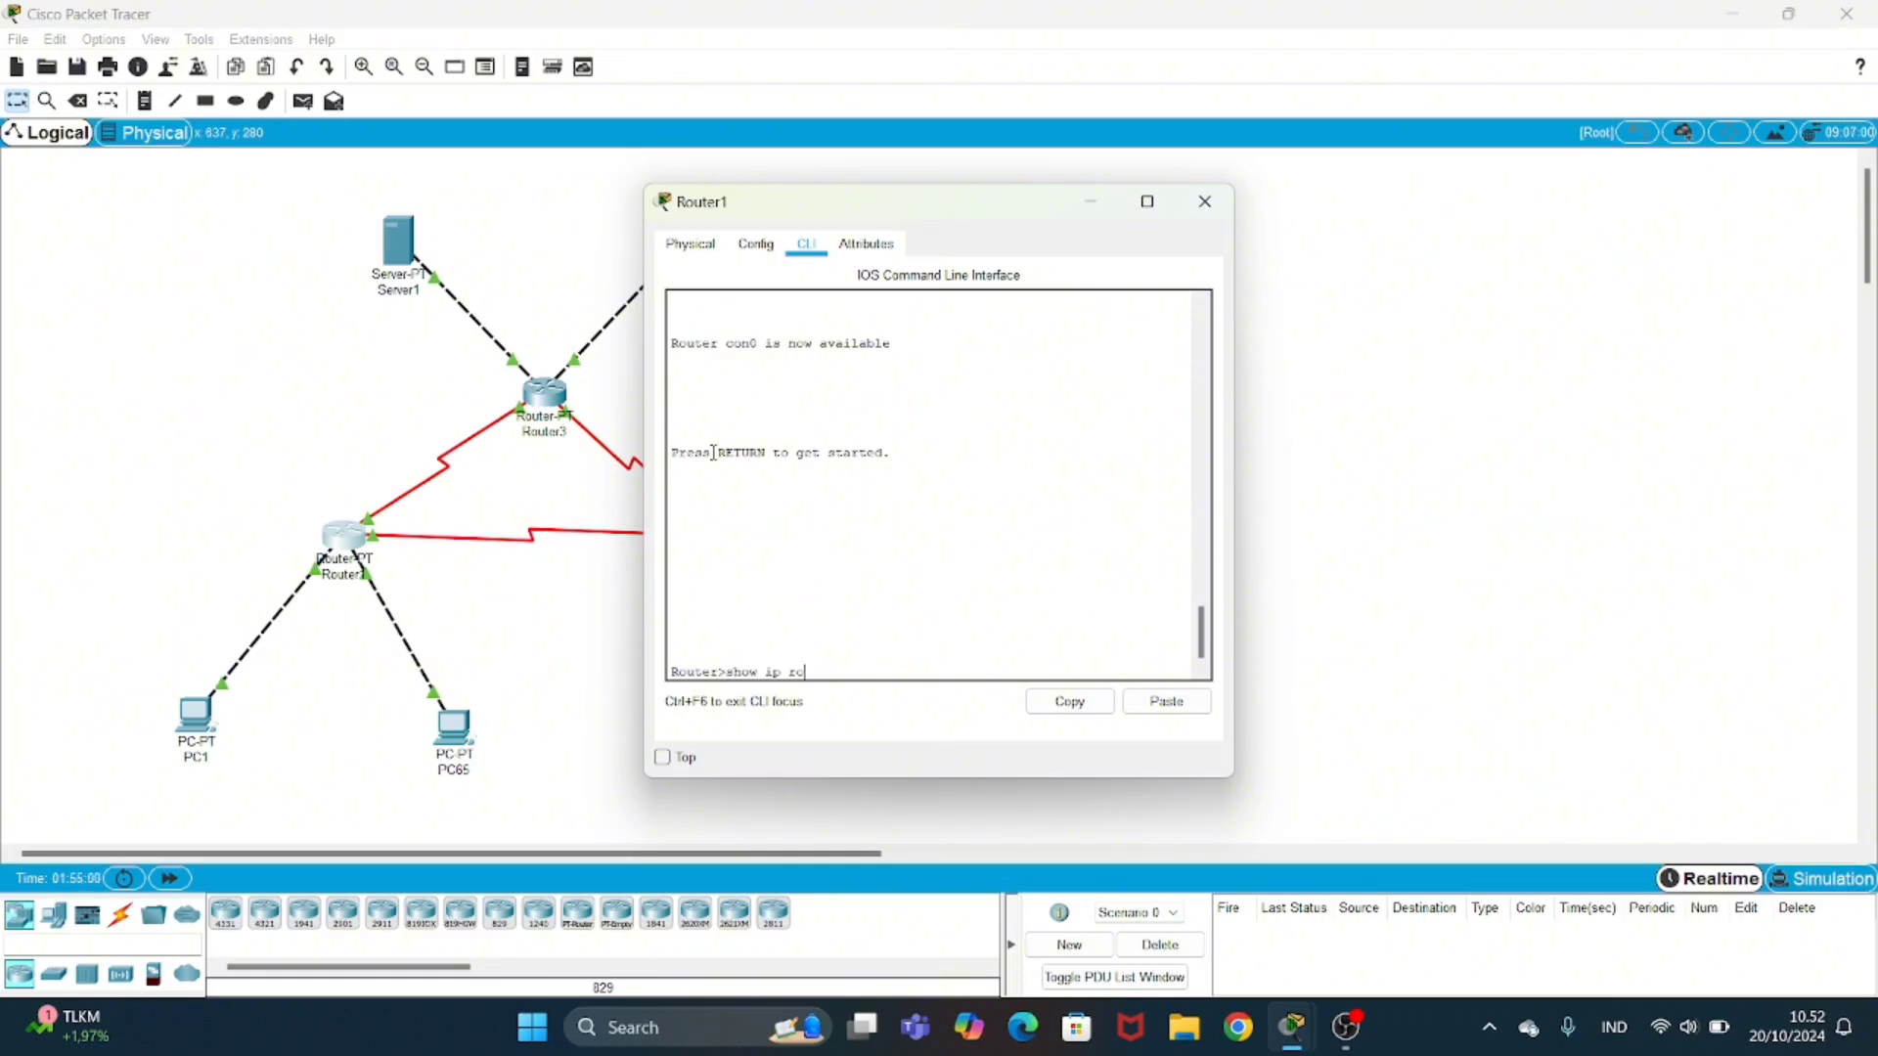
pyautogui.write('show ip route')
pyautogui.press('Return')
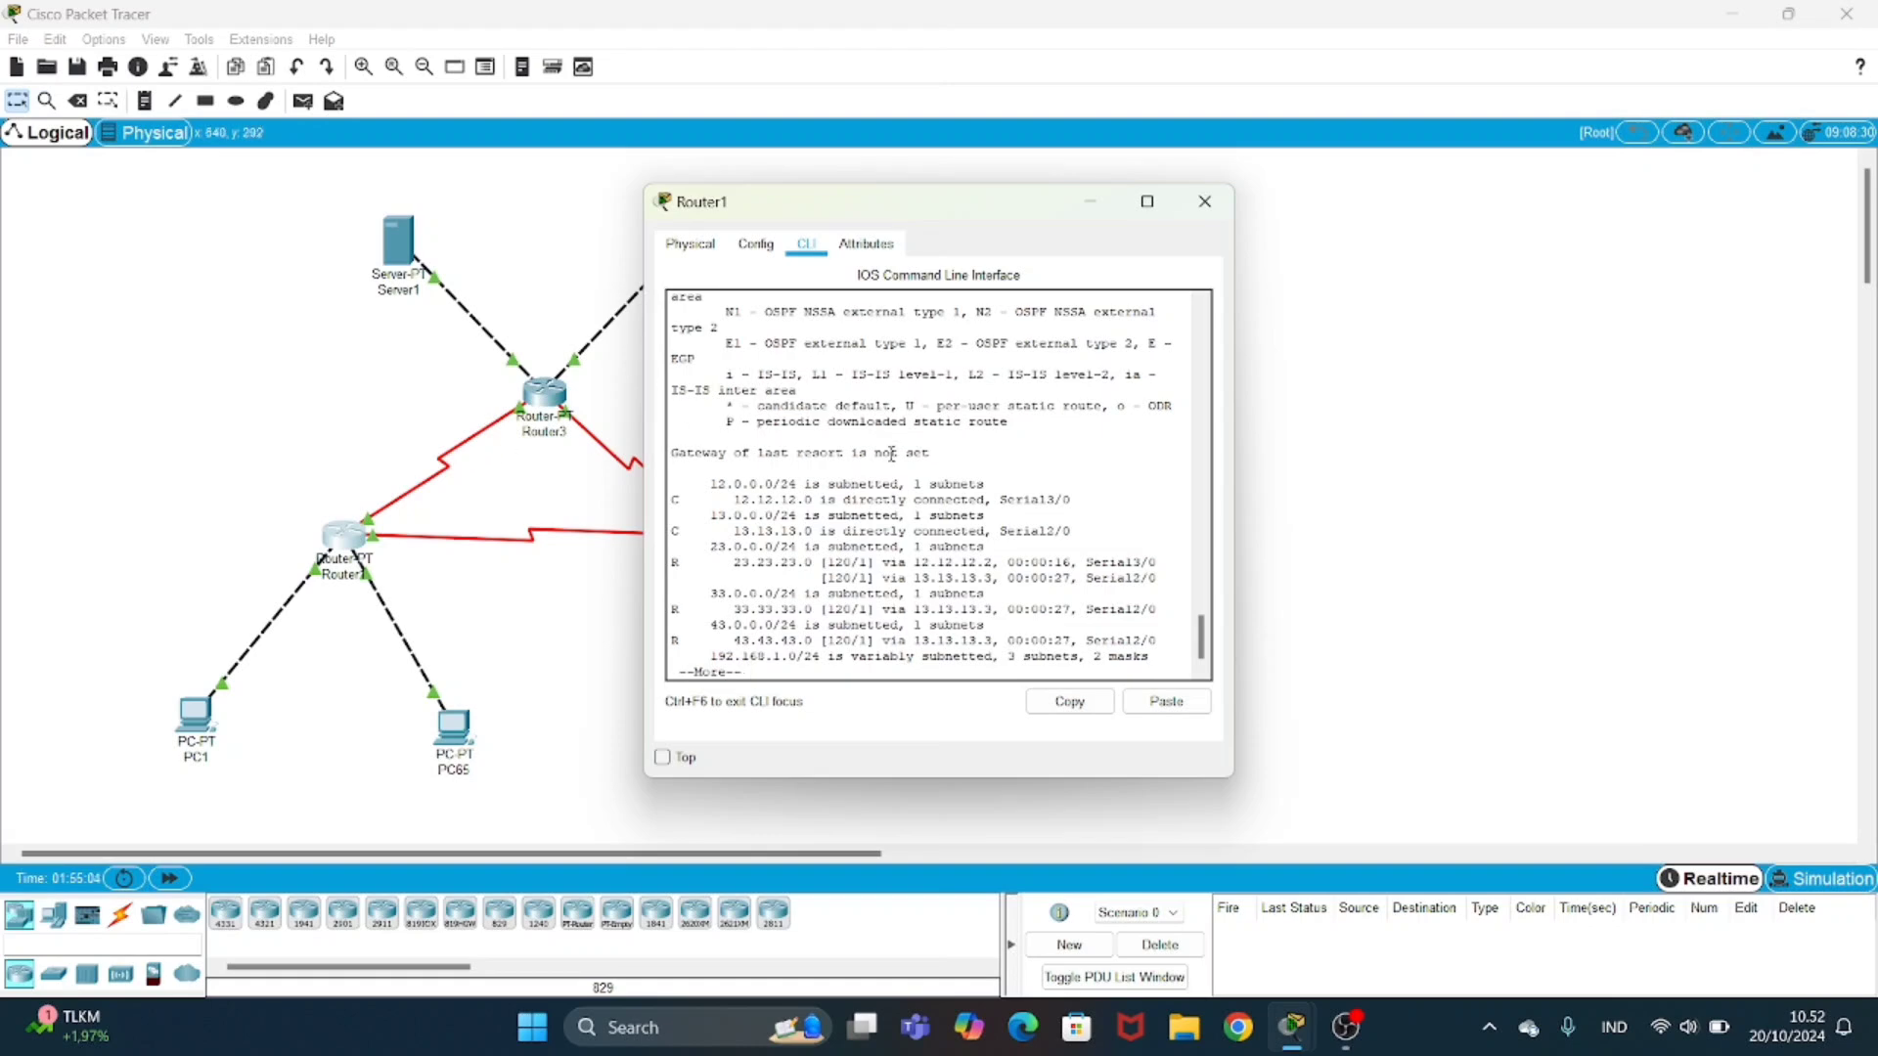
pyautogui.press('space')
pyautogui.press('Return')
pyautogui.press('Return')
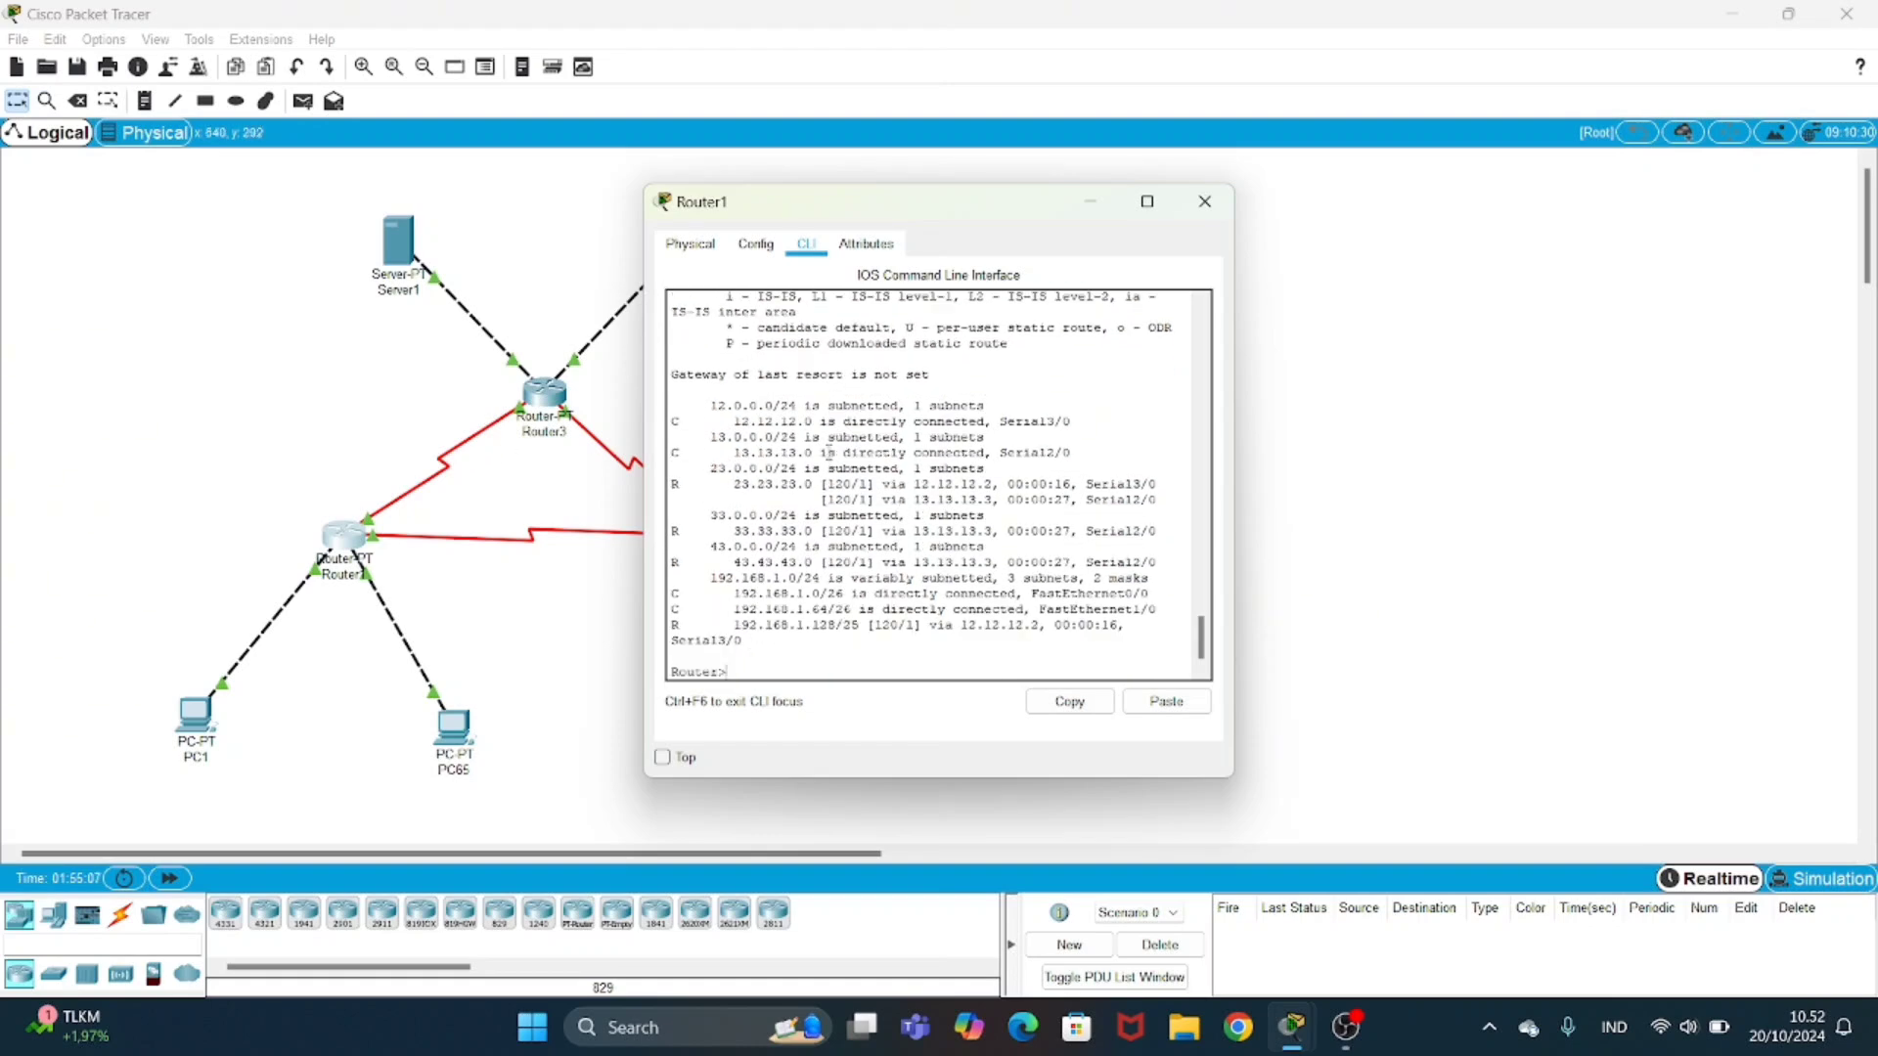
# - Examine the directly connected and RIP-learned network entries in Router1's routing table
pyautogui.scroll(3, 736, 472)
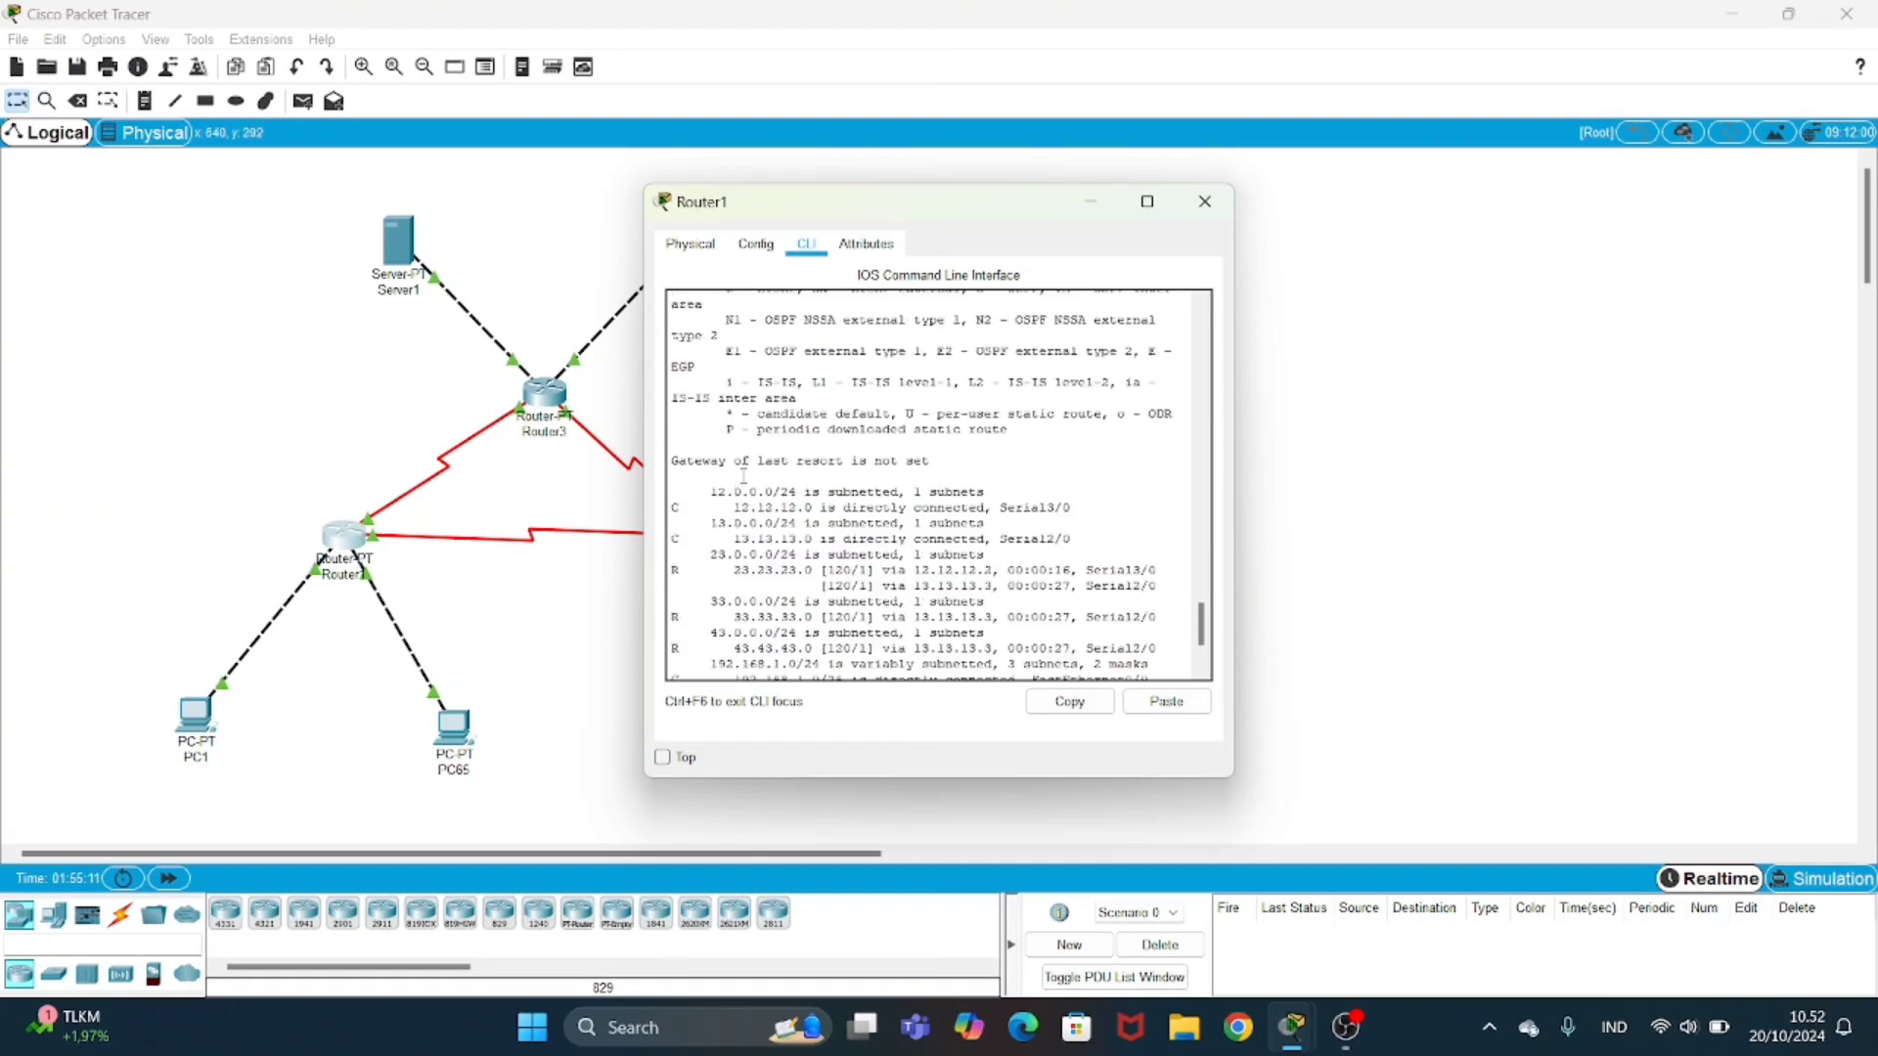
pyautogui.scroll(-3, 744, 477)
pyautogui.moveTo(728, 390); pyautogui.dragTo(1071, 422)
pyautogui.moveTo(734, 453); pyautogui.dragTo(1159, 452)
pyautogui.moveTo(734, 500); pyautogui.dragTo(1159, 531)
pyautogui.moveTo(734, 563); pyautogui.dragTo(1164, 566)
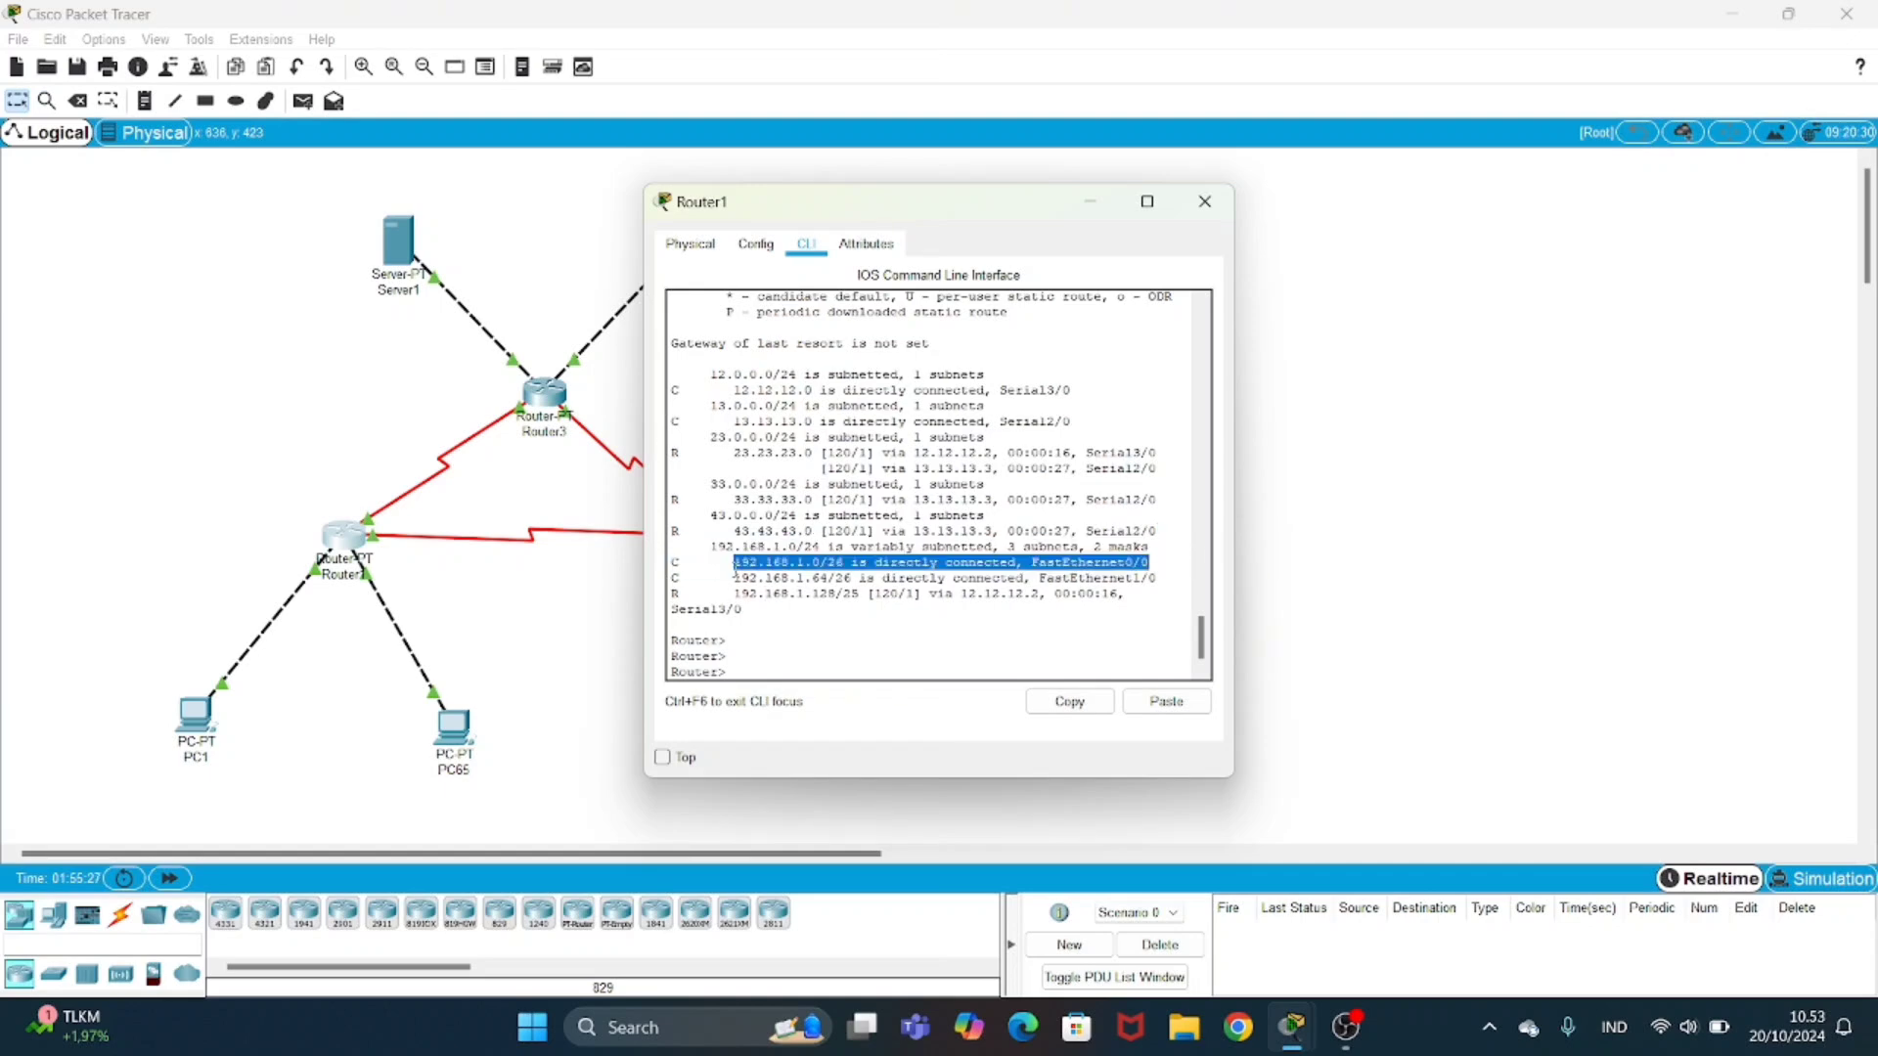
pyautogui.moveTo(732, 579); pyautogui.dragTo(1163, 586)
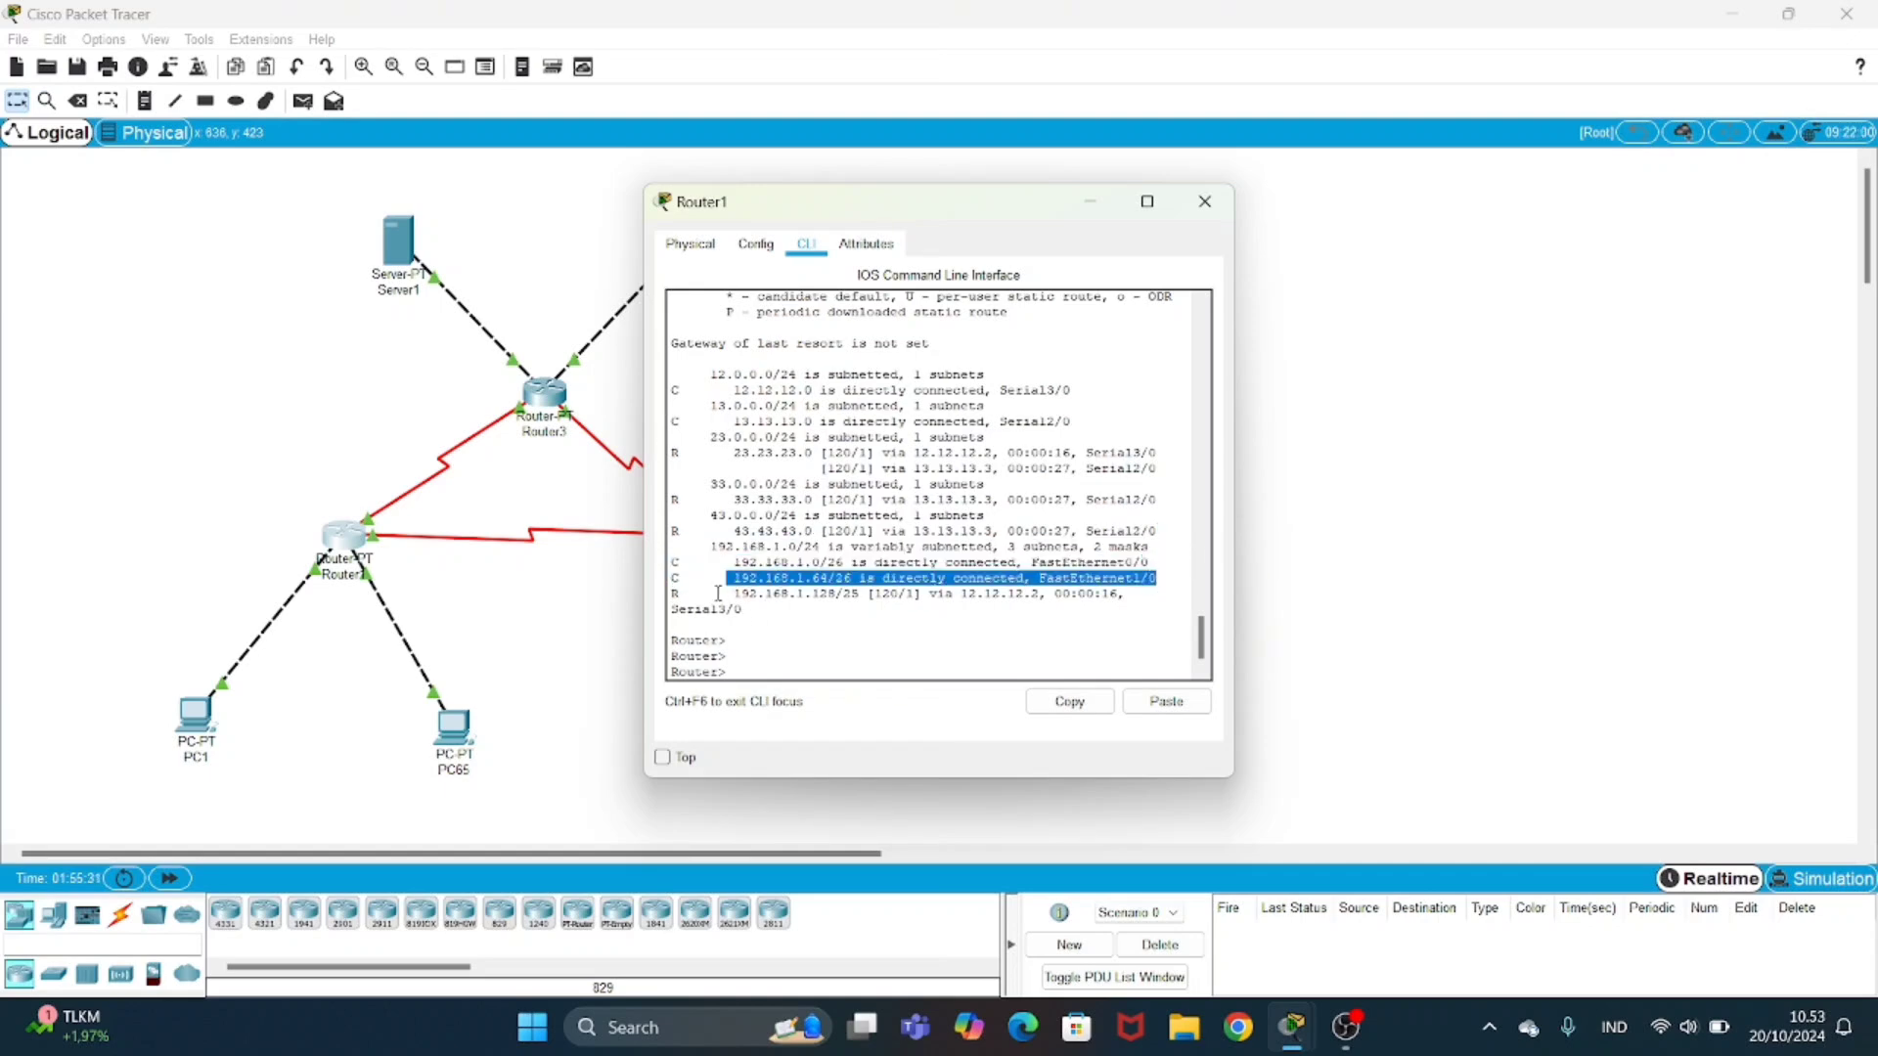
pyautogui.moveTo(732, 594); pyautogui.dragTo(1177, 596)
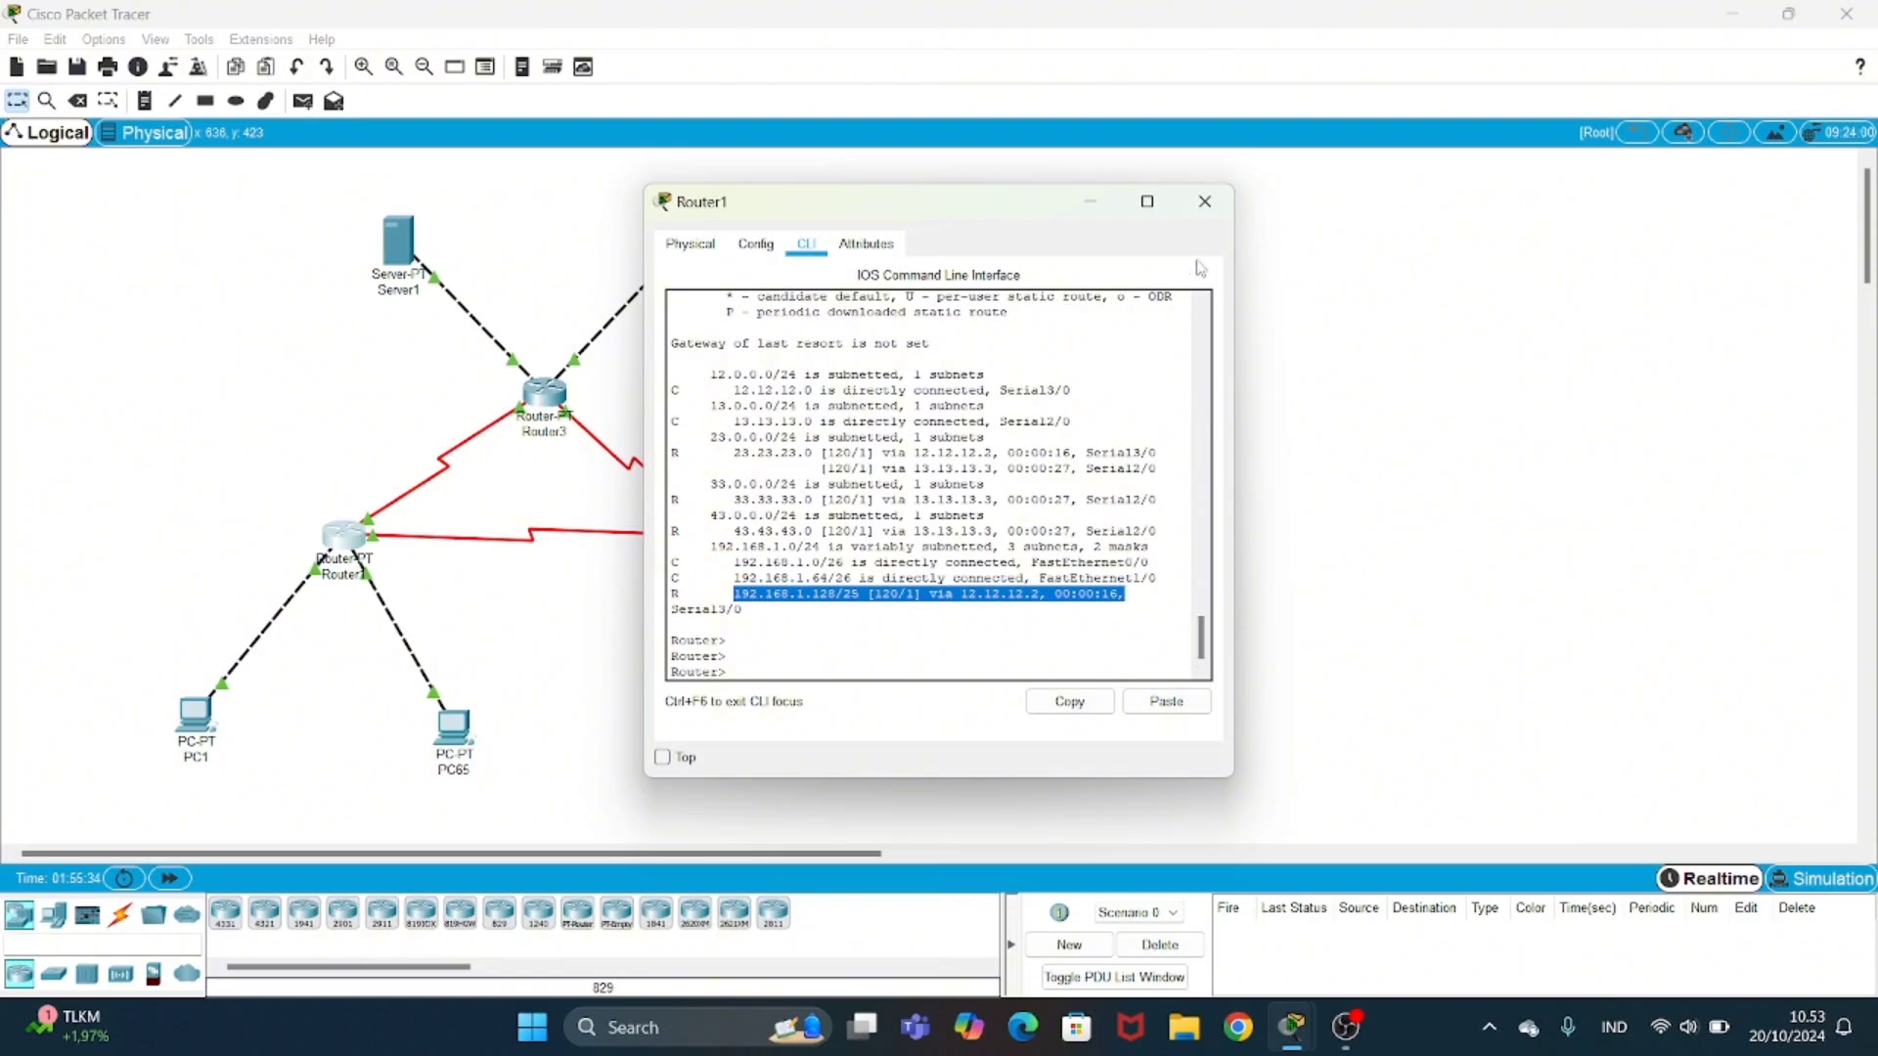
# - Close Router1, open Router2's RIP settings and command line, and exit configuration mode back to the privileged prompt
pyautogui.click(1205, 202)
pyautogui.click(713, 541)
pyautogui.click(807, 244)
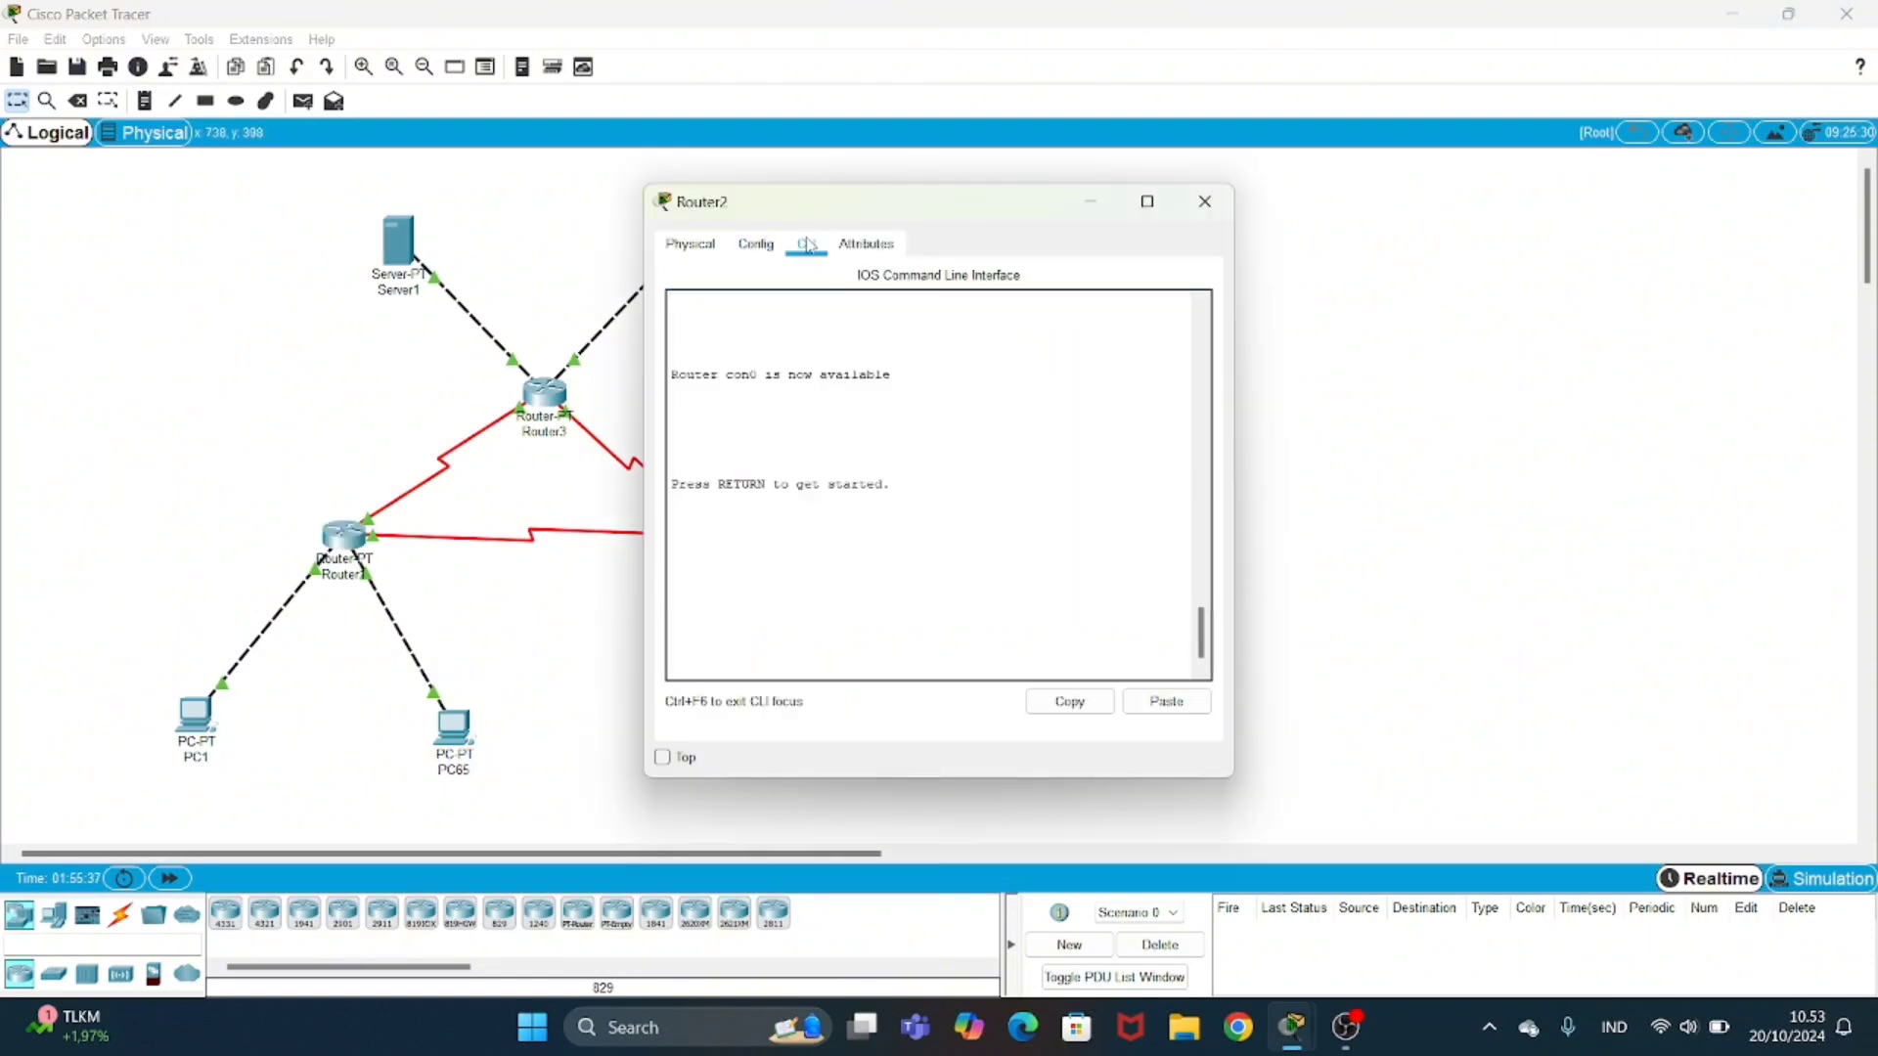
pyautogui.click(756, 245)
pyautogui.click(733, 387)
pyautogui.click(818, 246)
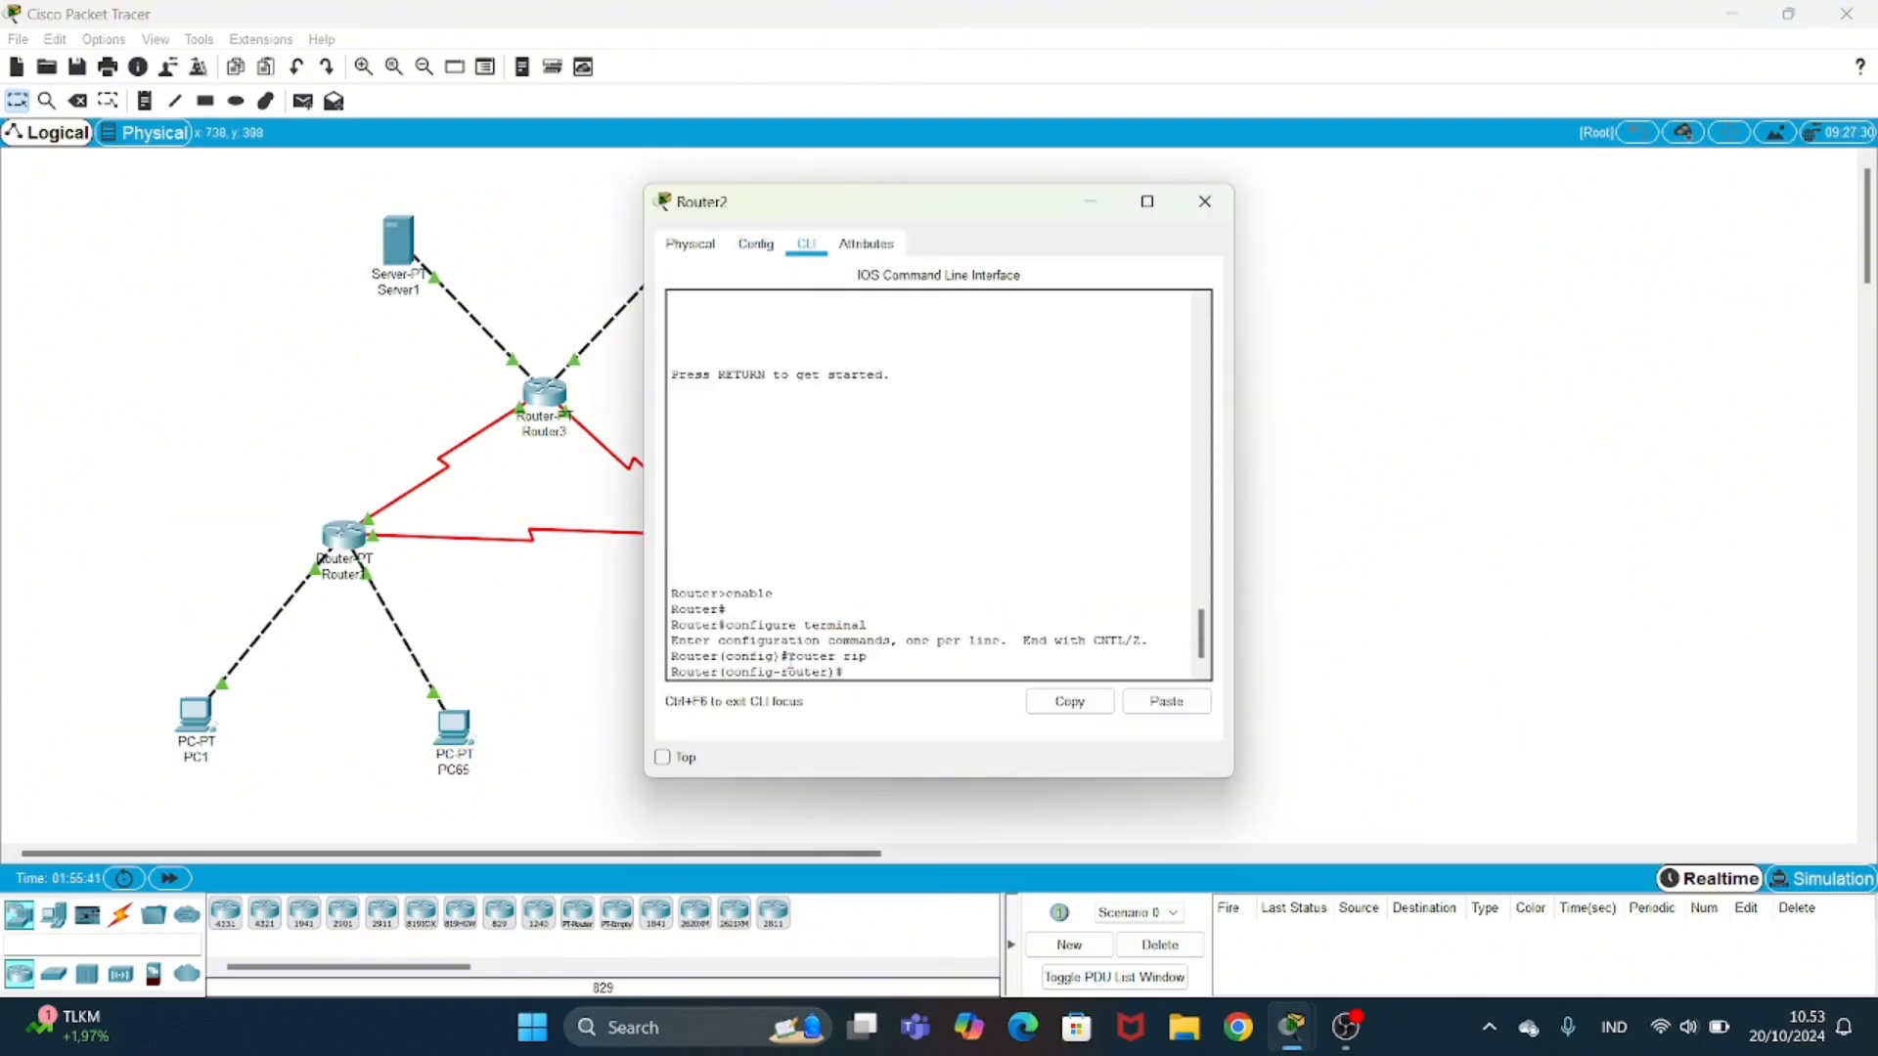
pyautogui.press('Return')
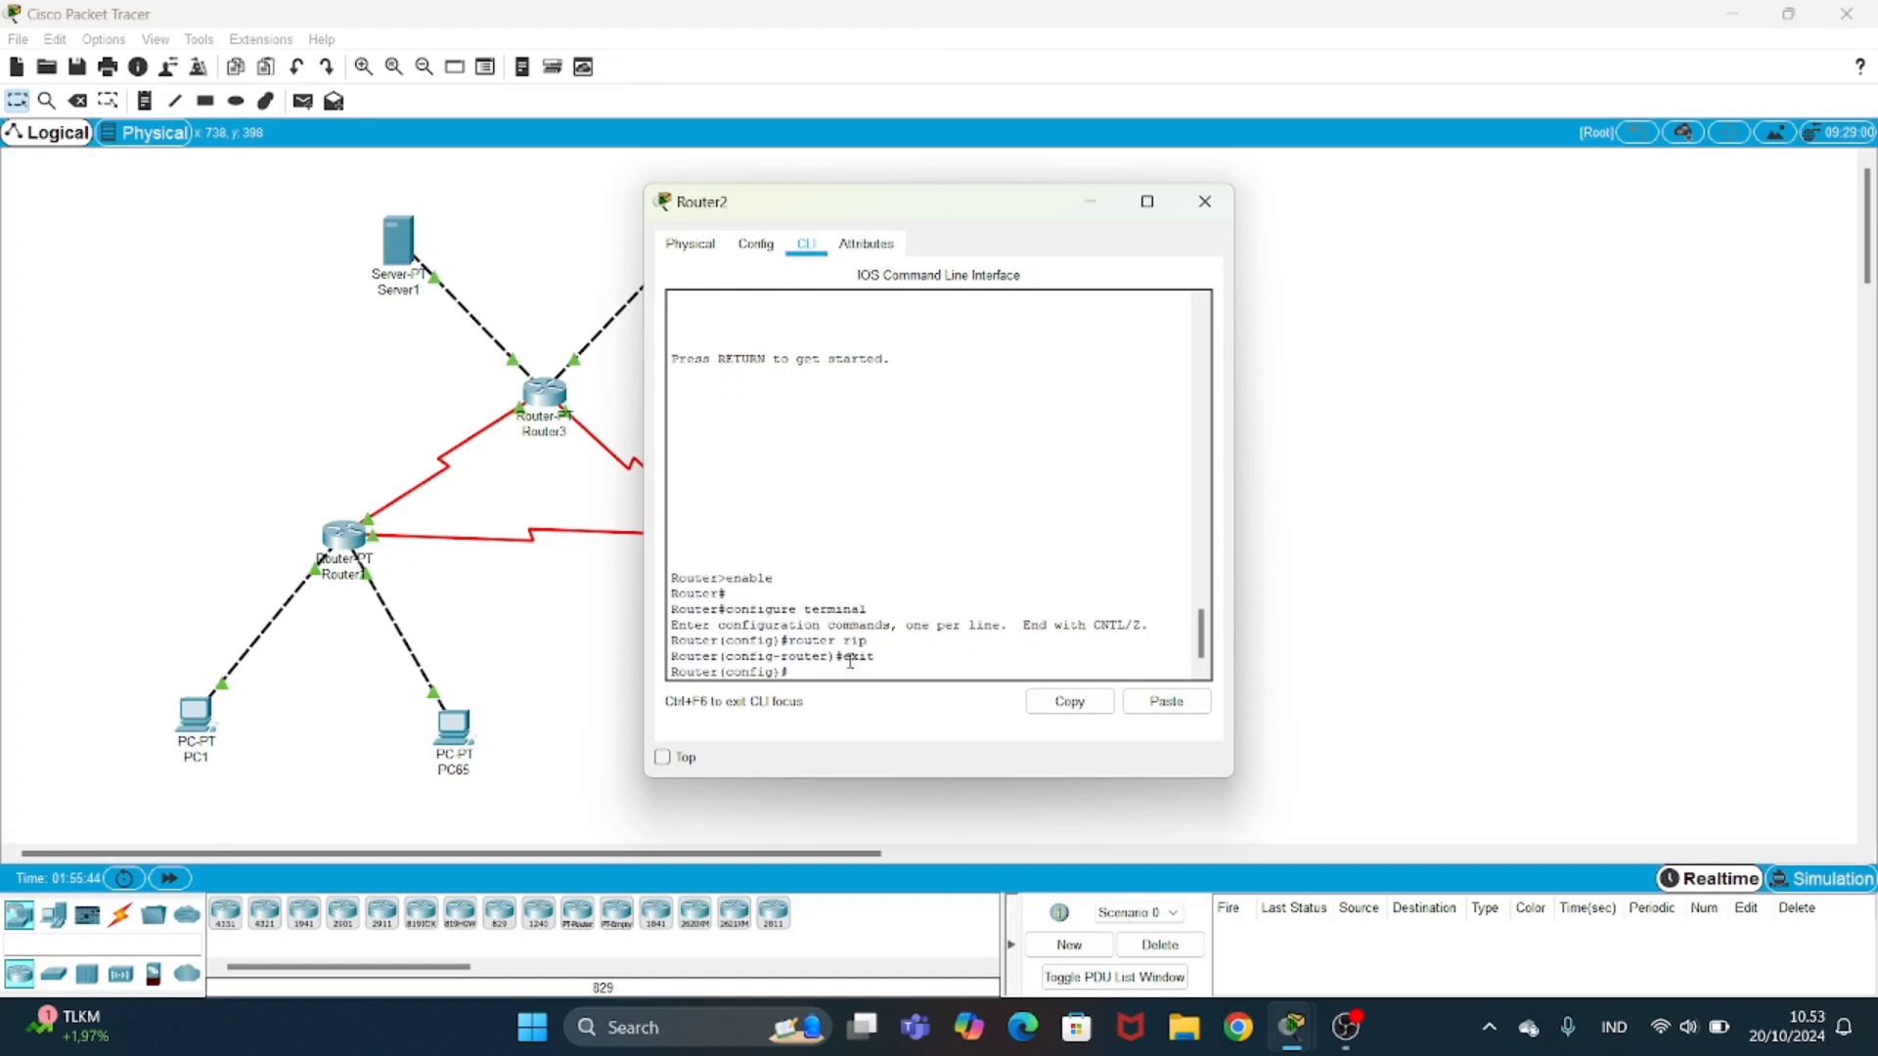
pyautogui.write('ex')
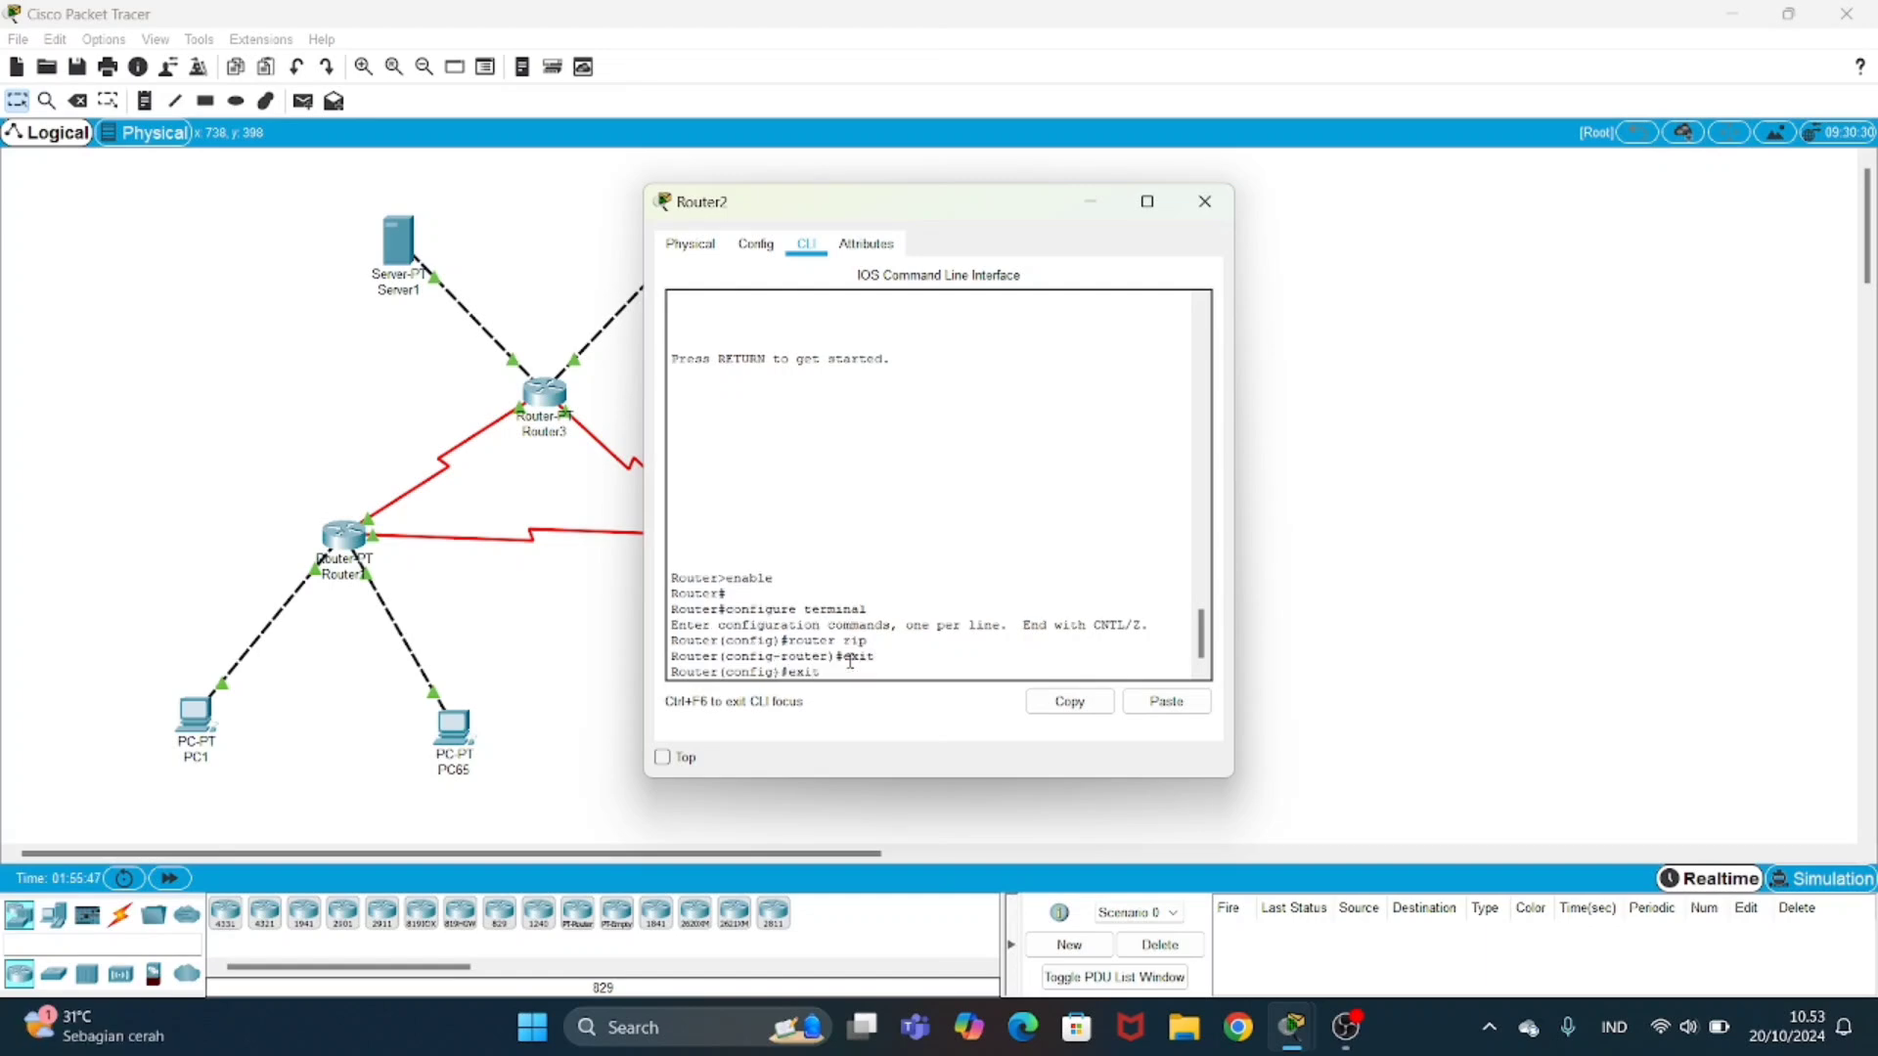
pyautogui.write('it')
pyautogui.press('Return')
pyautogui.press('Return')
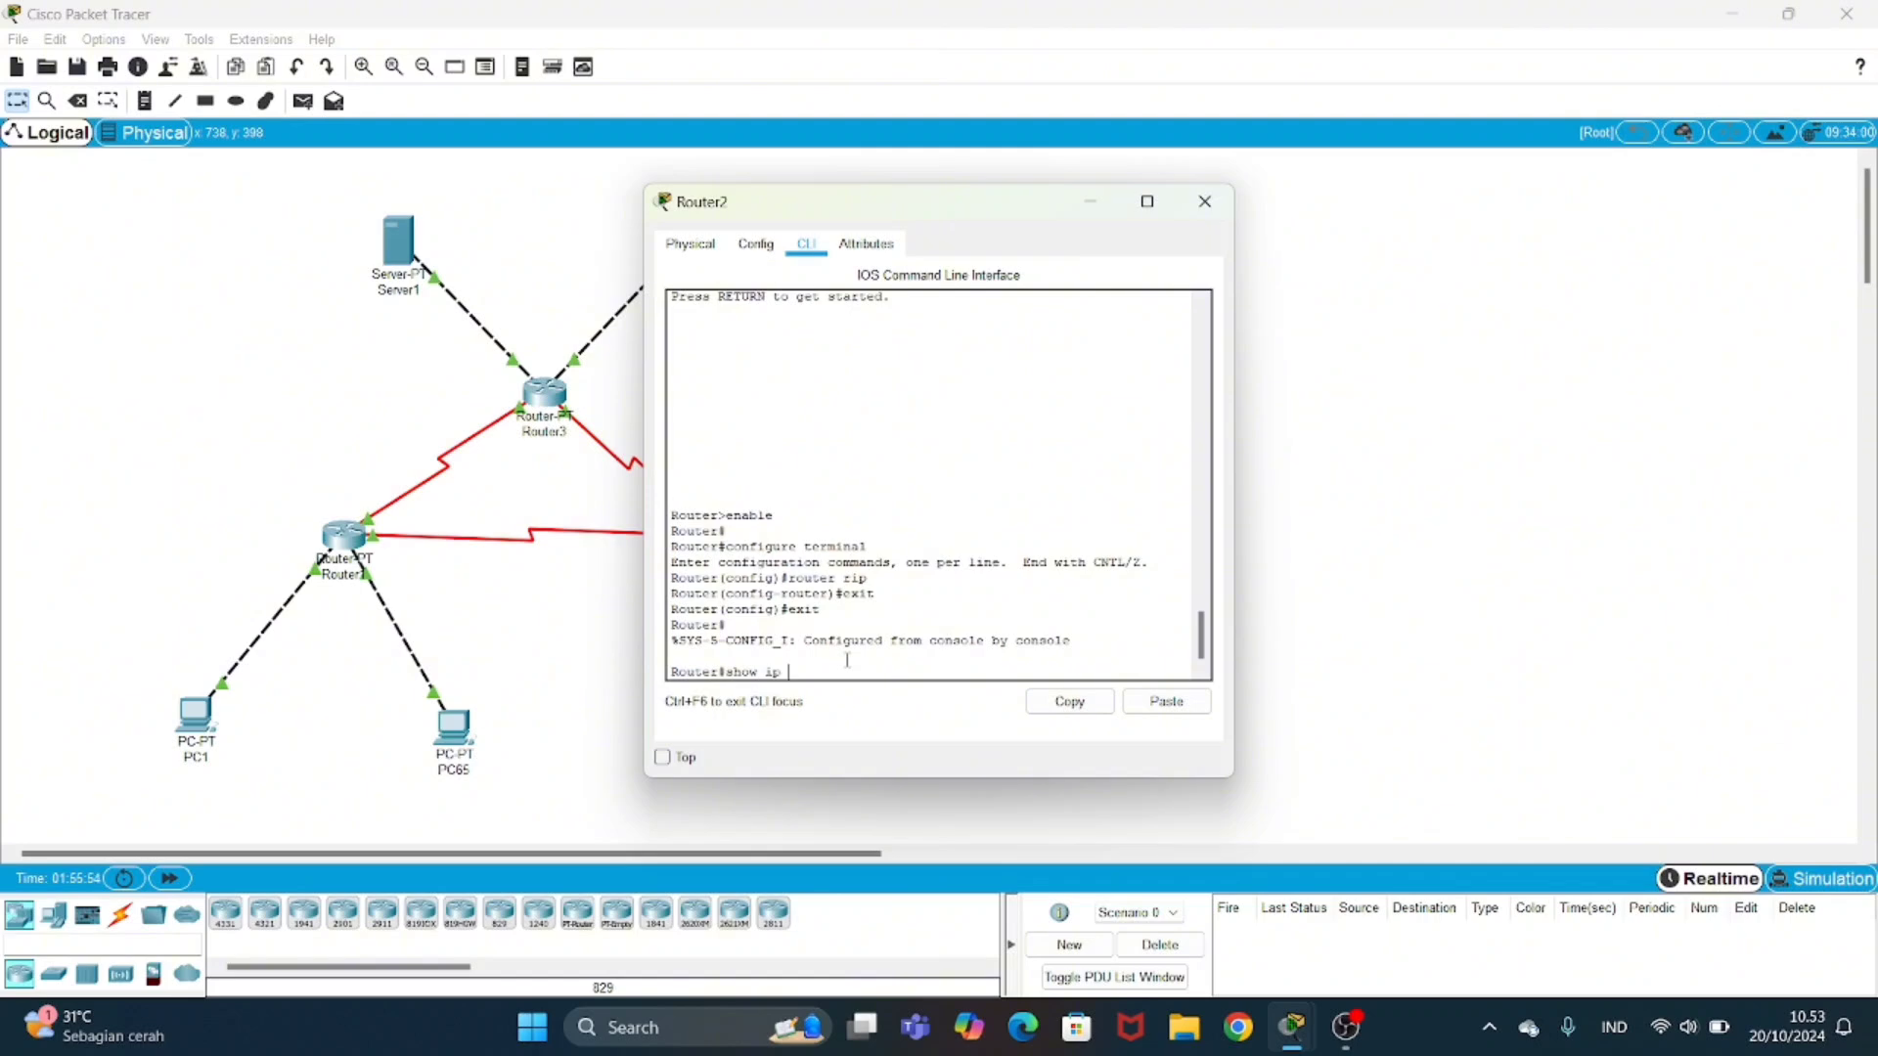
# - Display Router2's complete routing table from its command line with show ip route
pyautogui.write('show ip route')
pyautogui.press('Return')
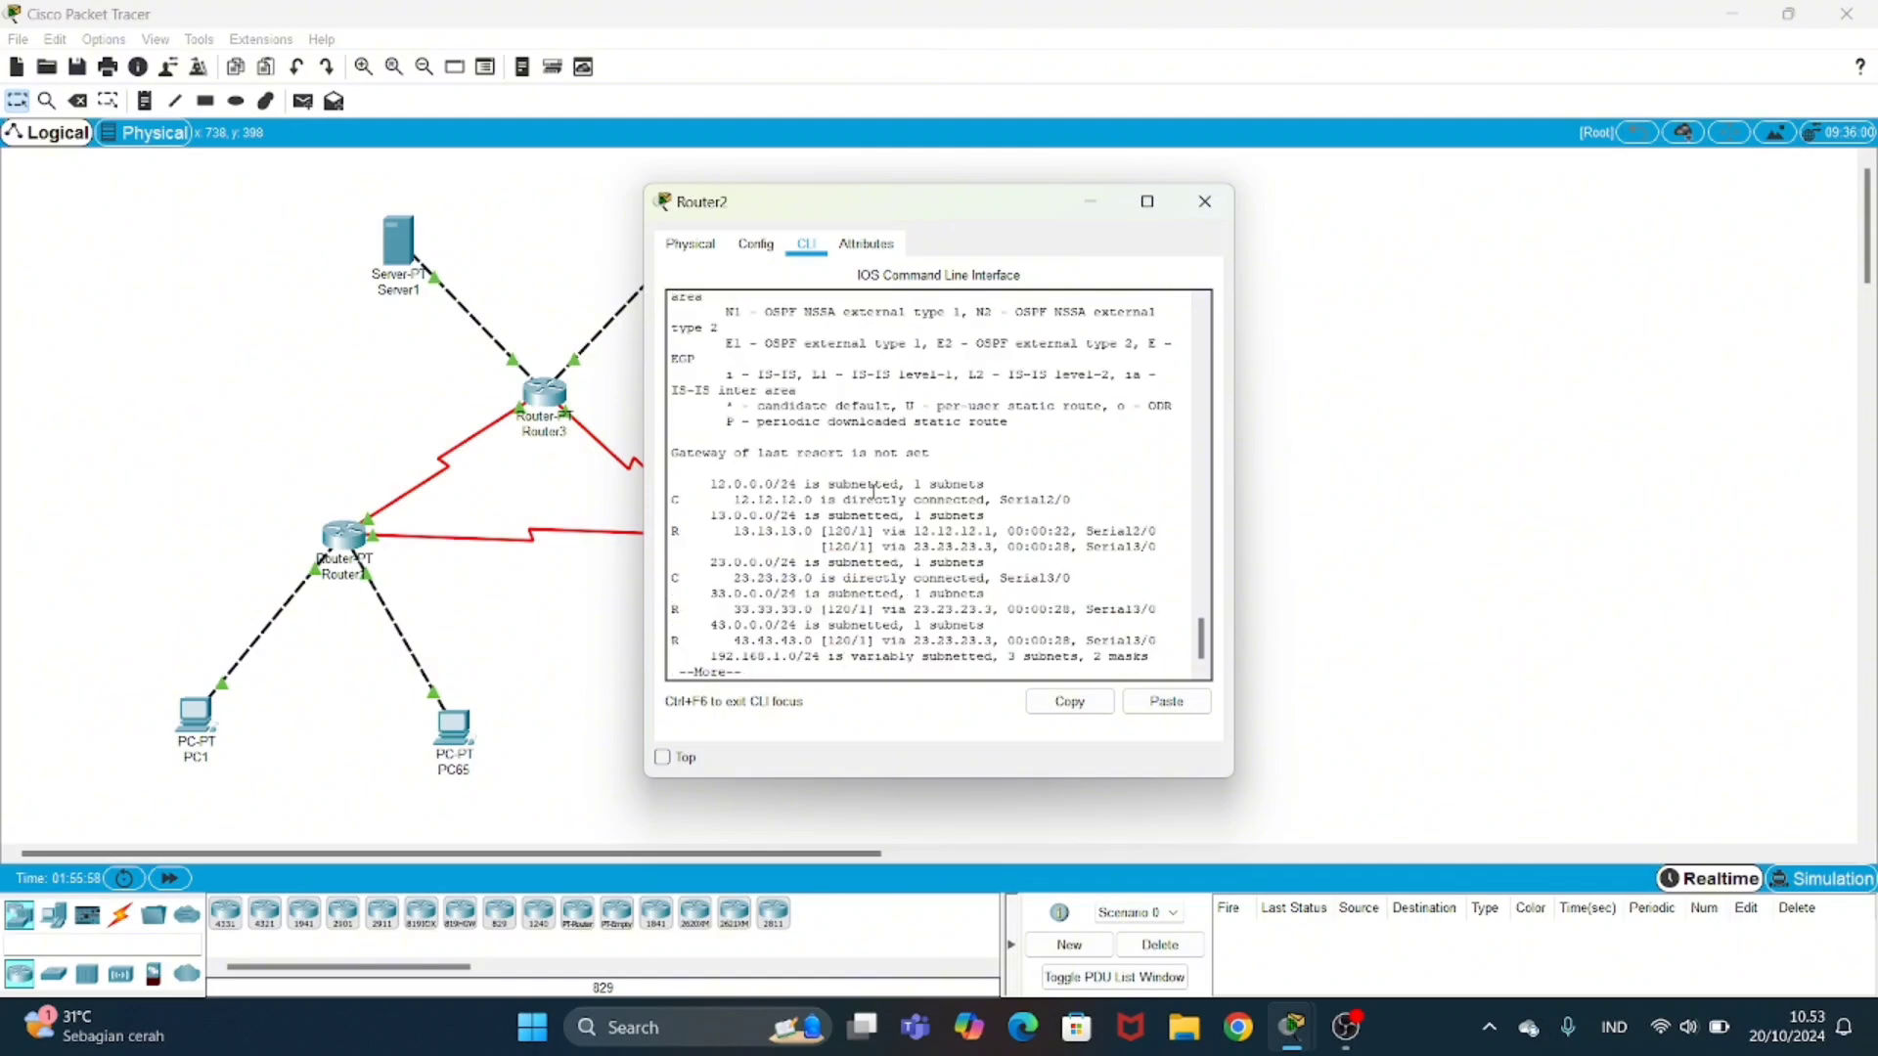
pyautogui.press('space')
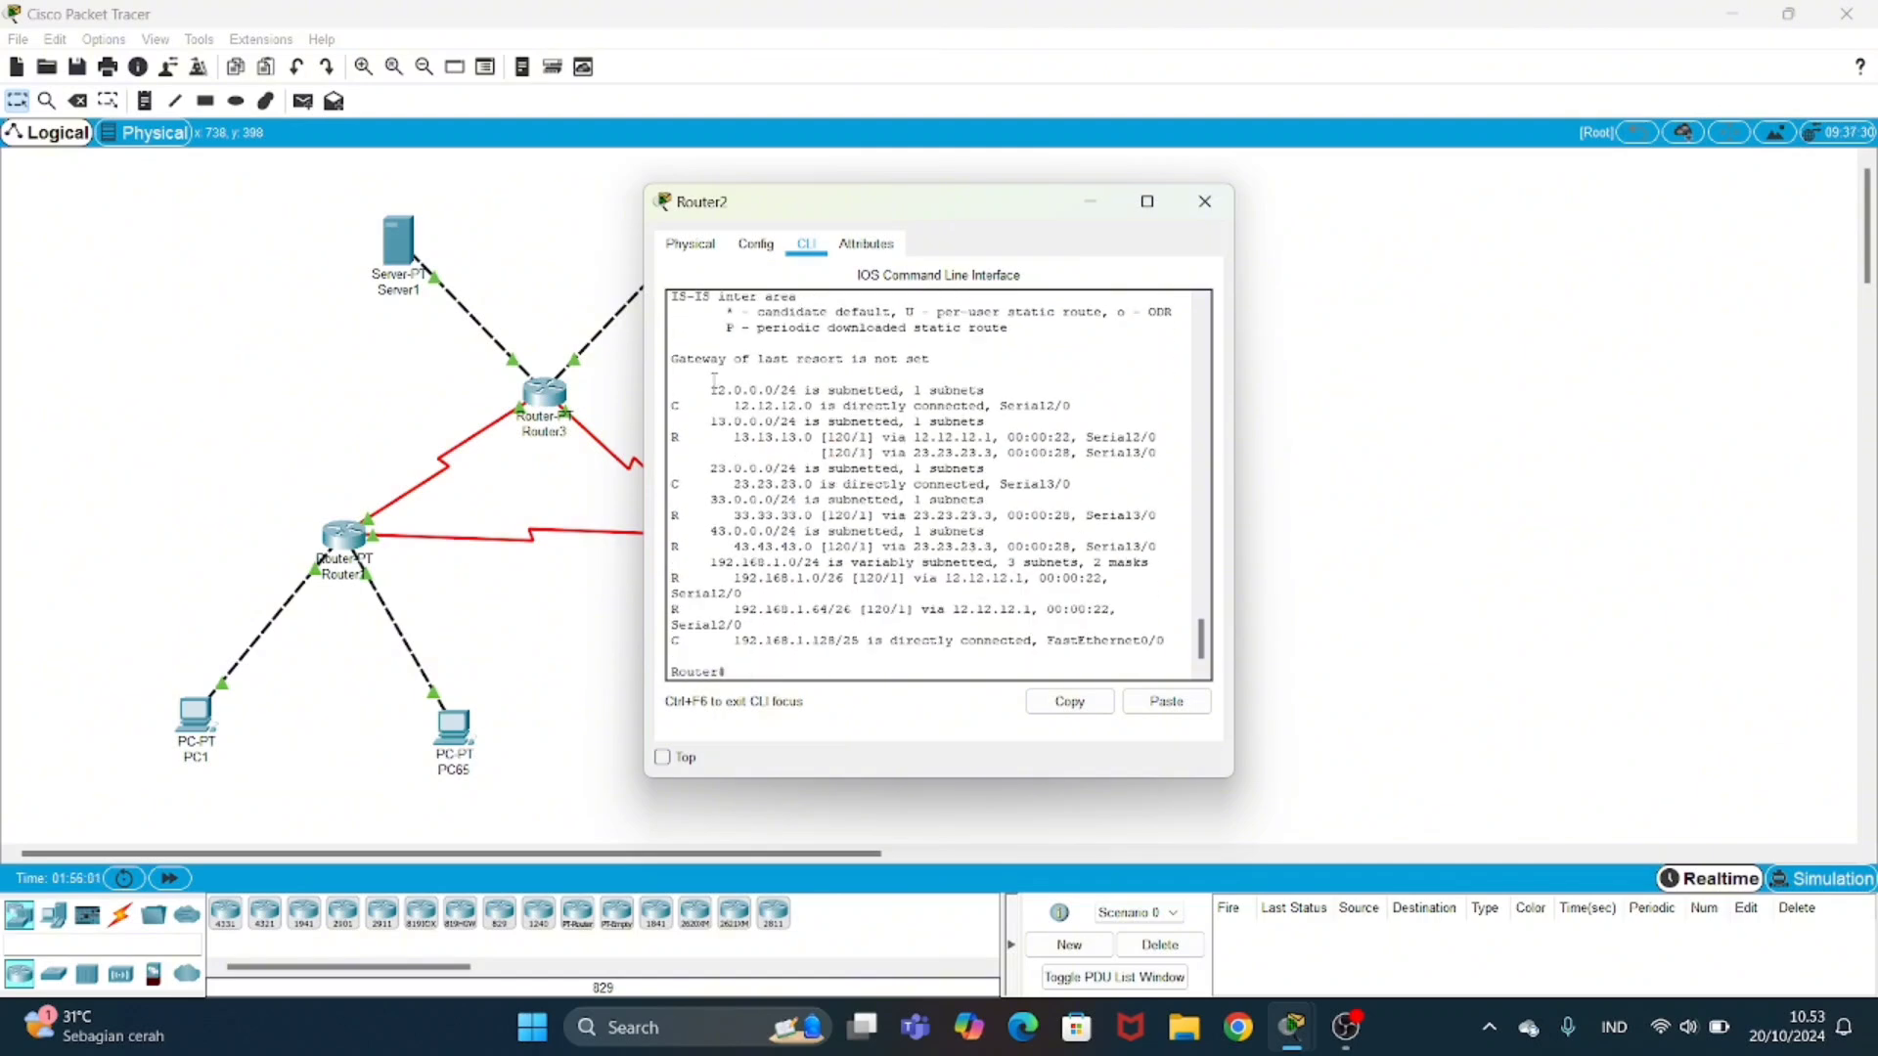
# - Examine the directly connected and RIP-learned network entries in Router2's routing table
pyautogui.moveTo(712, 391); pyautogui.dragTo(1001, 557)
pyautogui.moveTo(715, 390); pyautogui.dragTo(976, 391)
pyautogui.moveTo(735, 406); pyautogui.dragTo(1102, 407)
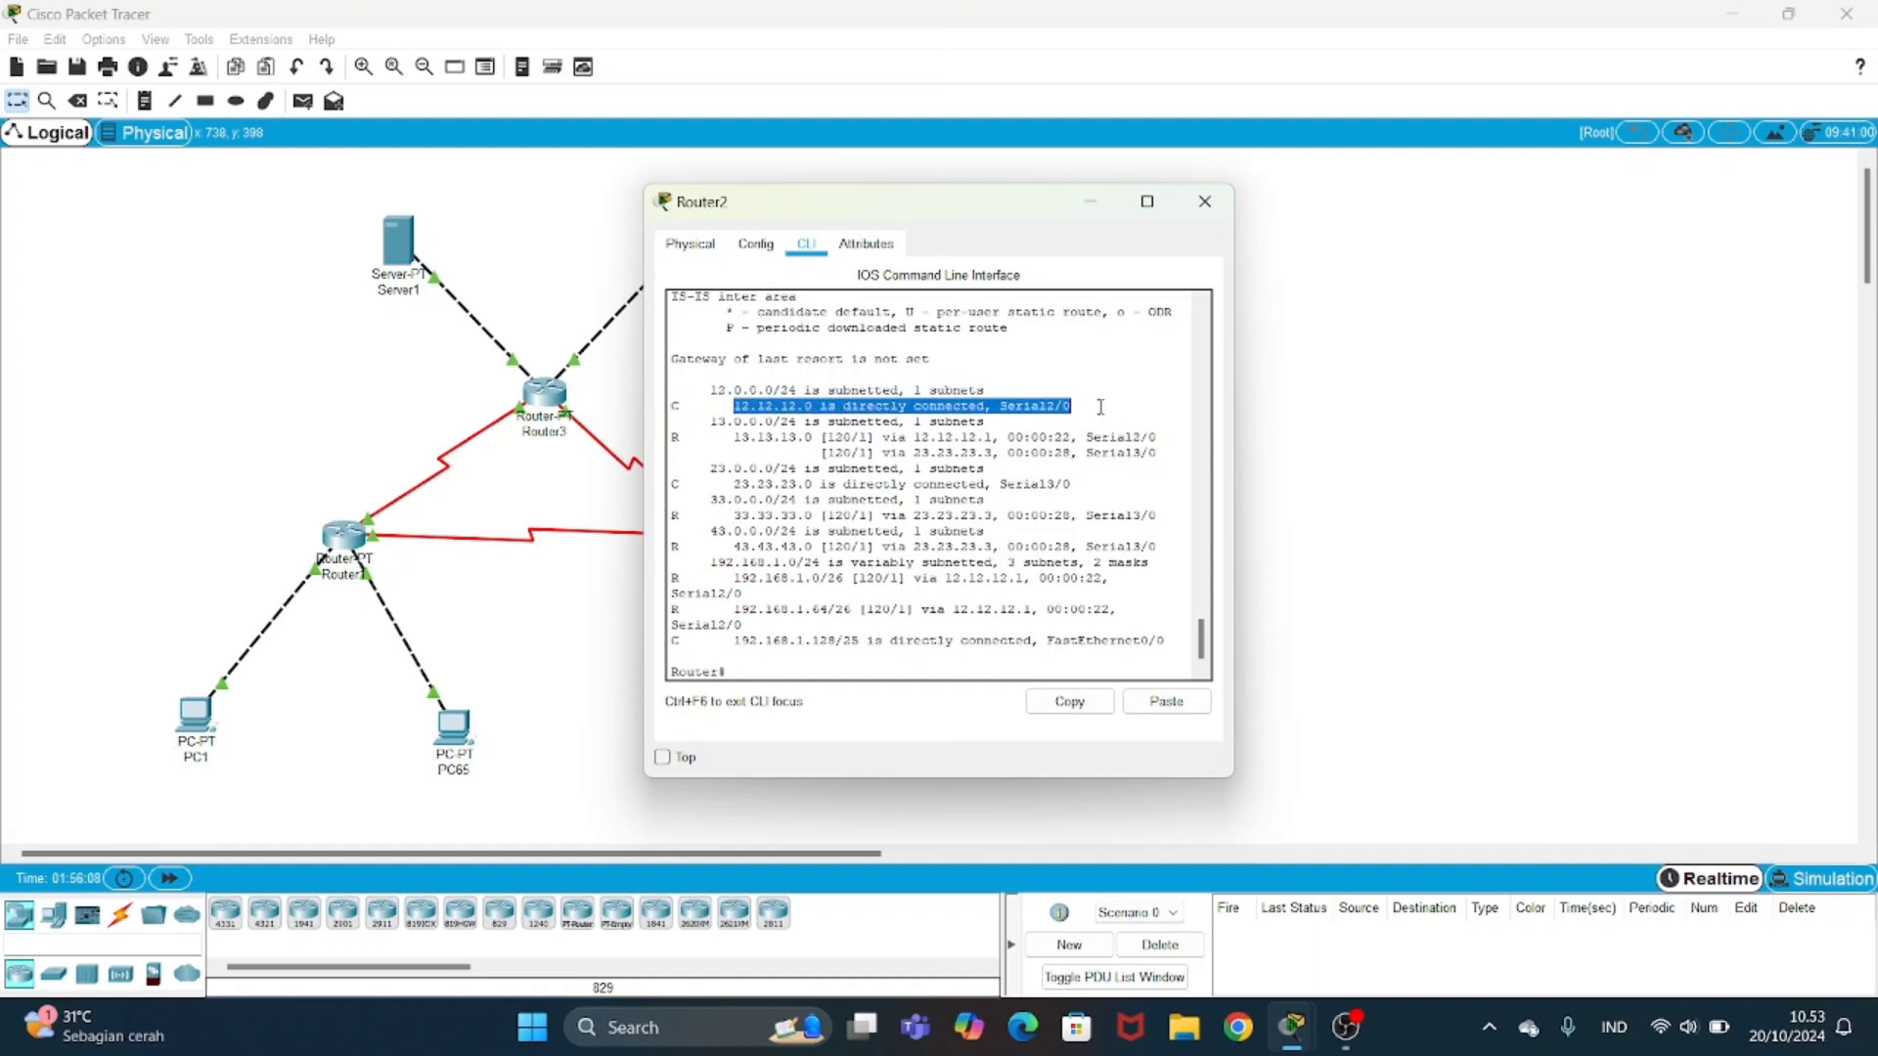
pyautogui.moveTo(736, 452); pyautogui.dragTo(710, 424)
pyautogui.moveTo(728, 437); pyautogui.dragTo(830, 437)
pyautogui.moveTo(728, 484); pyautogui.dragTo(838, 484)
pyautogui.moveTo(728, 516); pyautogui.dragTo(830, 547)
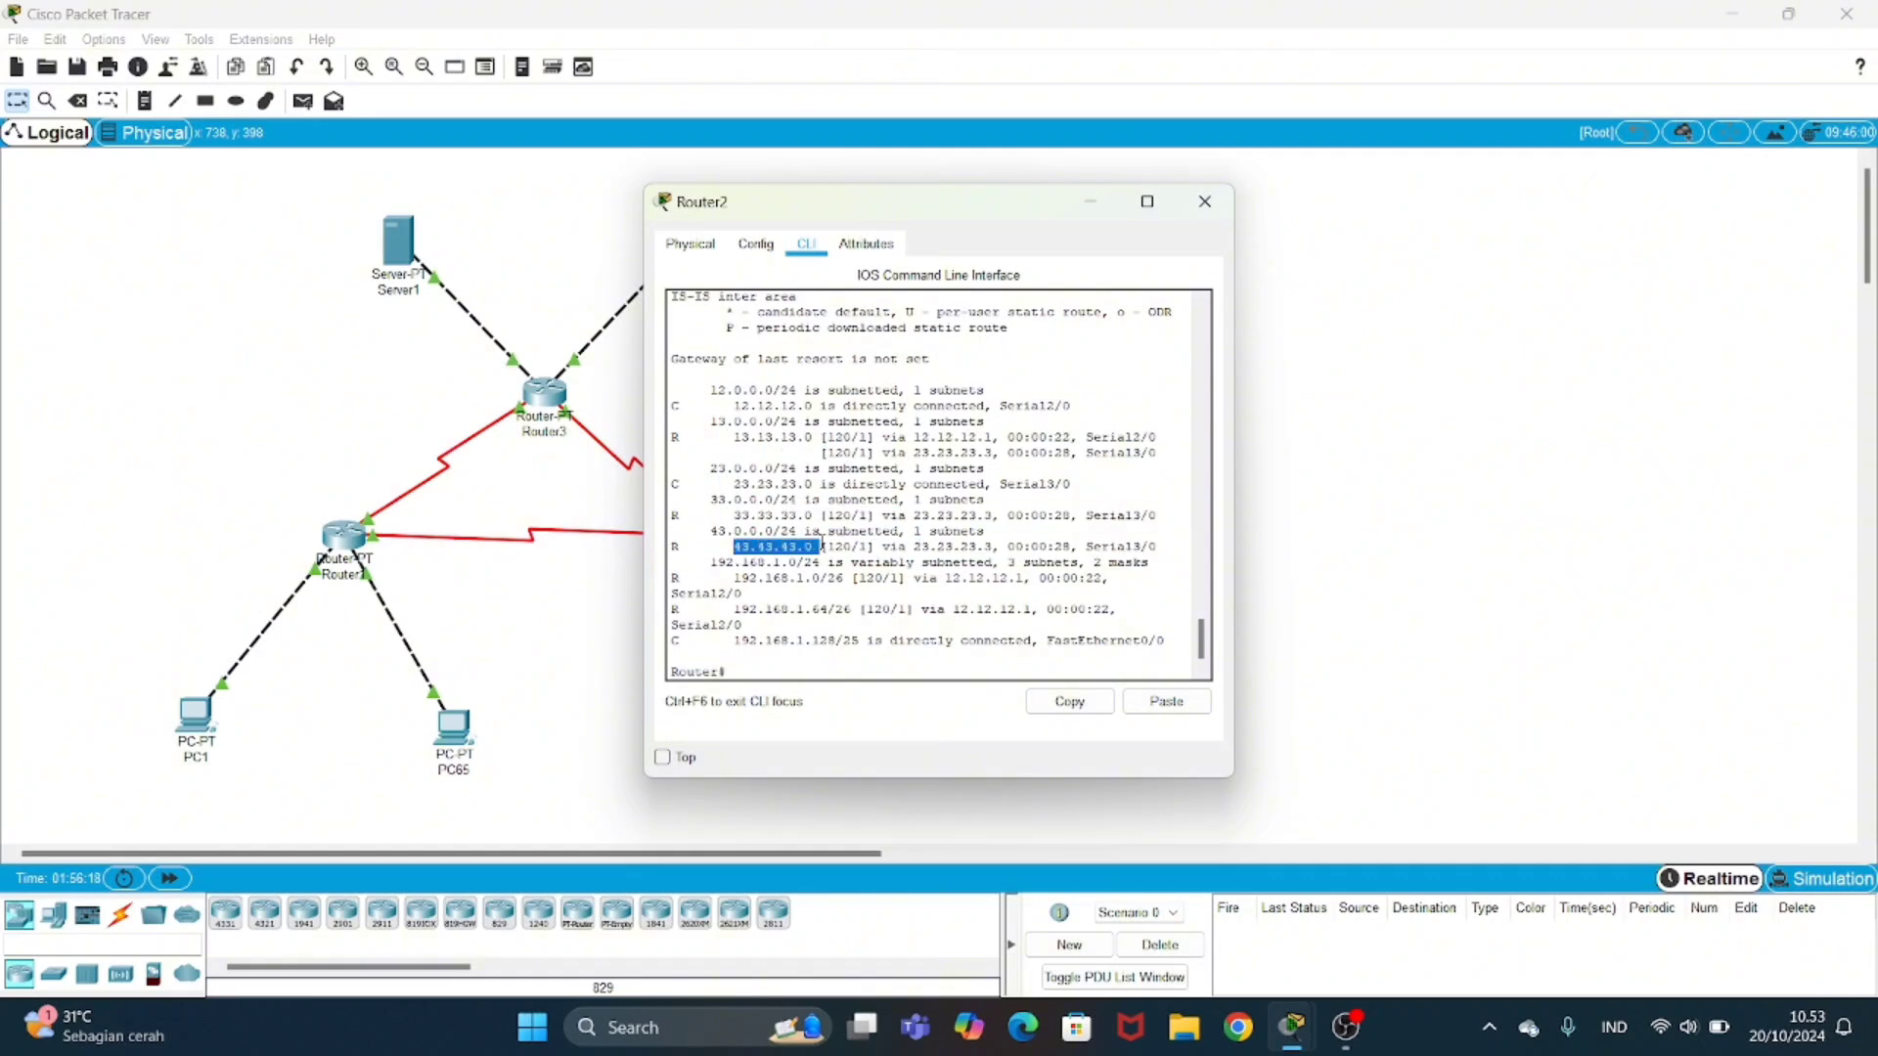
pyautogui.moveTo(731, 578); pyautogui.dragTo(827, 578)
pyautogui.moveTo(729, 621); pyautogui.dragTo(839, 646)
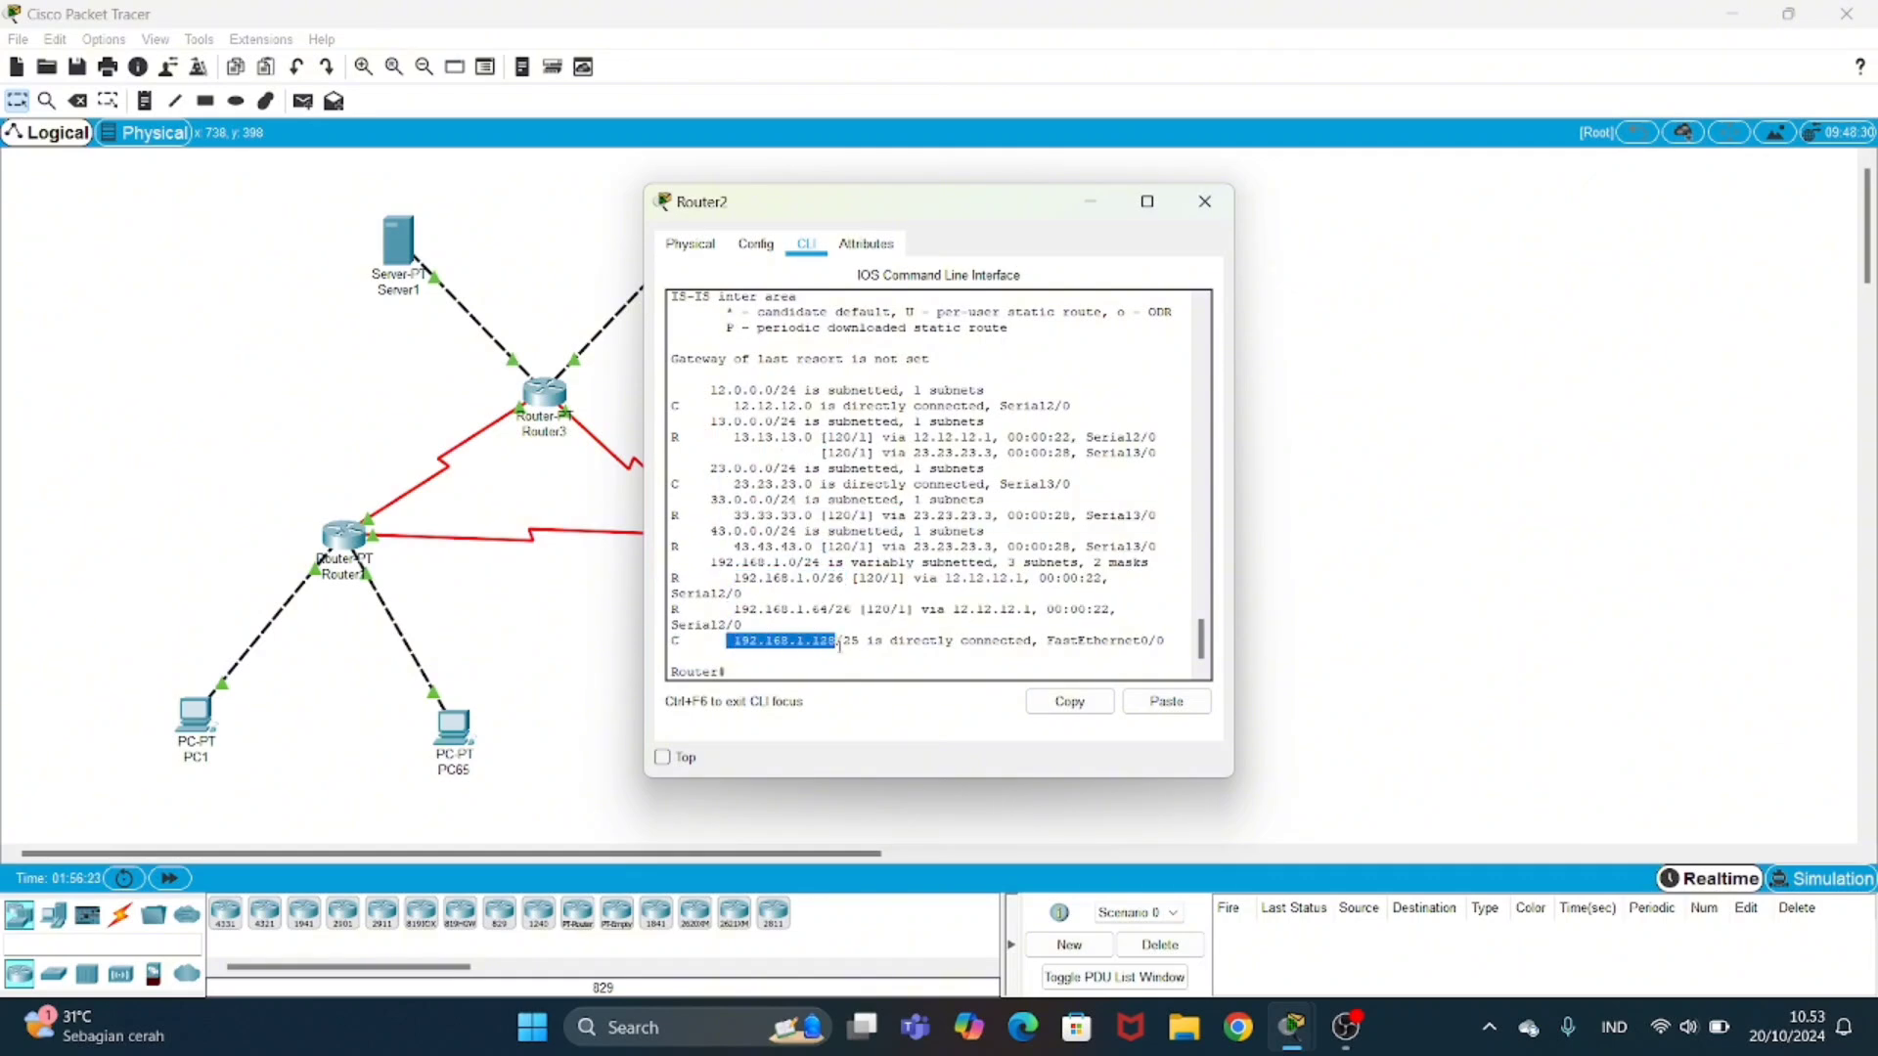
# - Close Router2, open Router3's command line and display its routing table with show ip route
pyautogui.click(1205, 201)
pyautogui.click(545, 394)
pyautogui.click(806, 244)
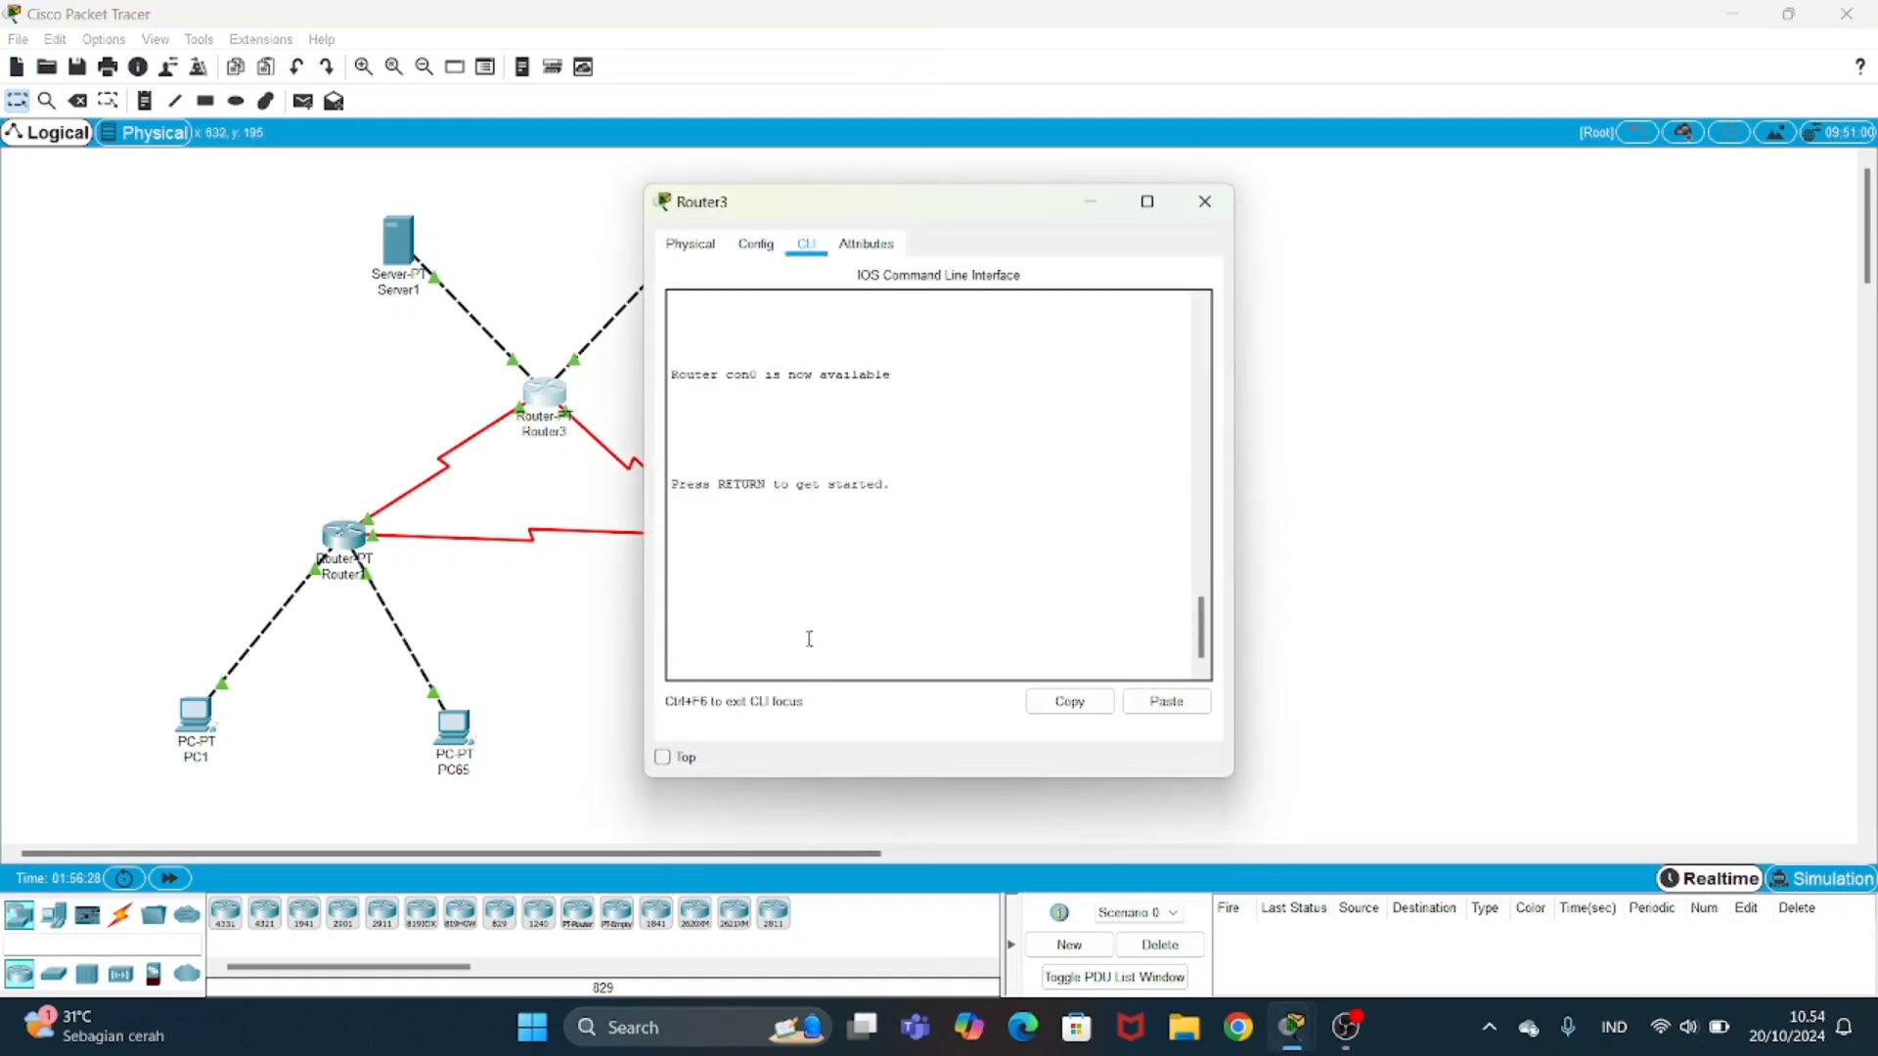
pyautogui.press('Return')
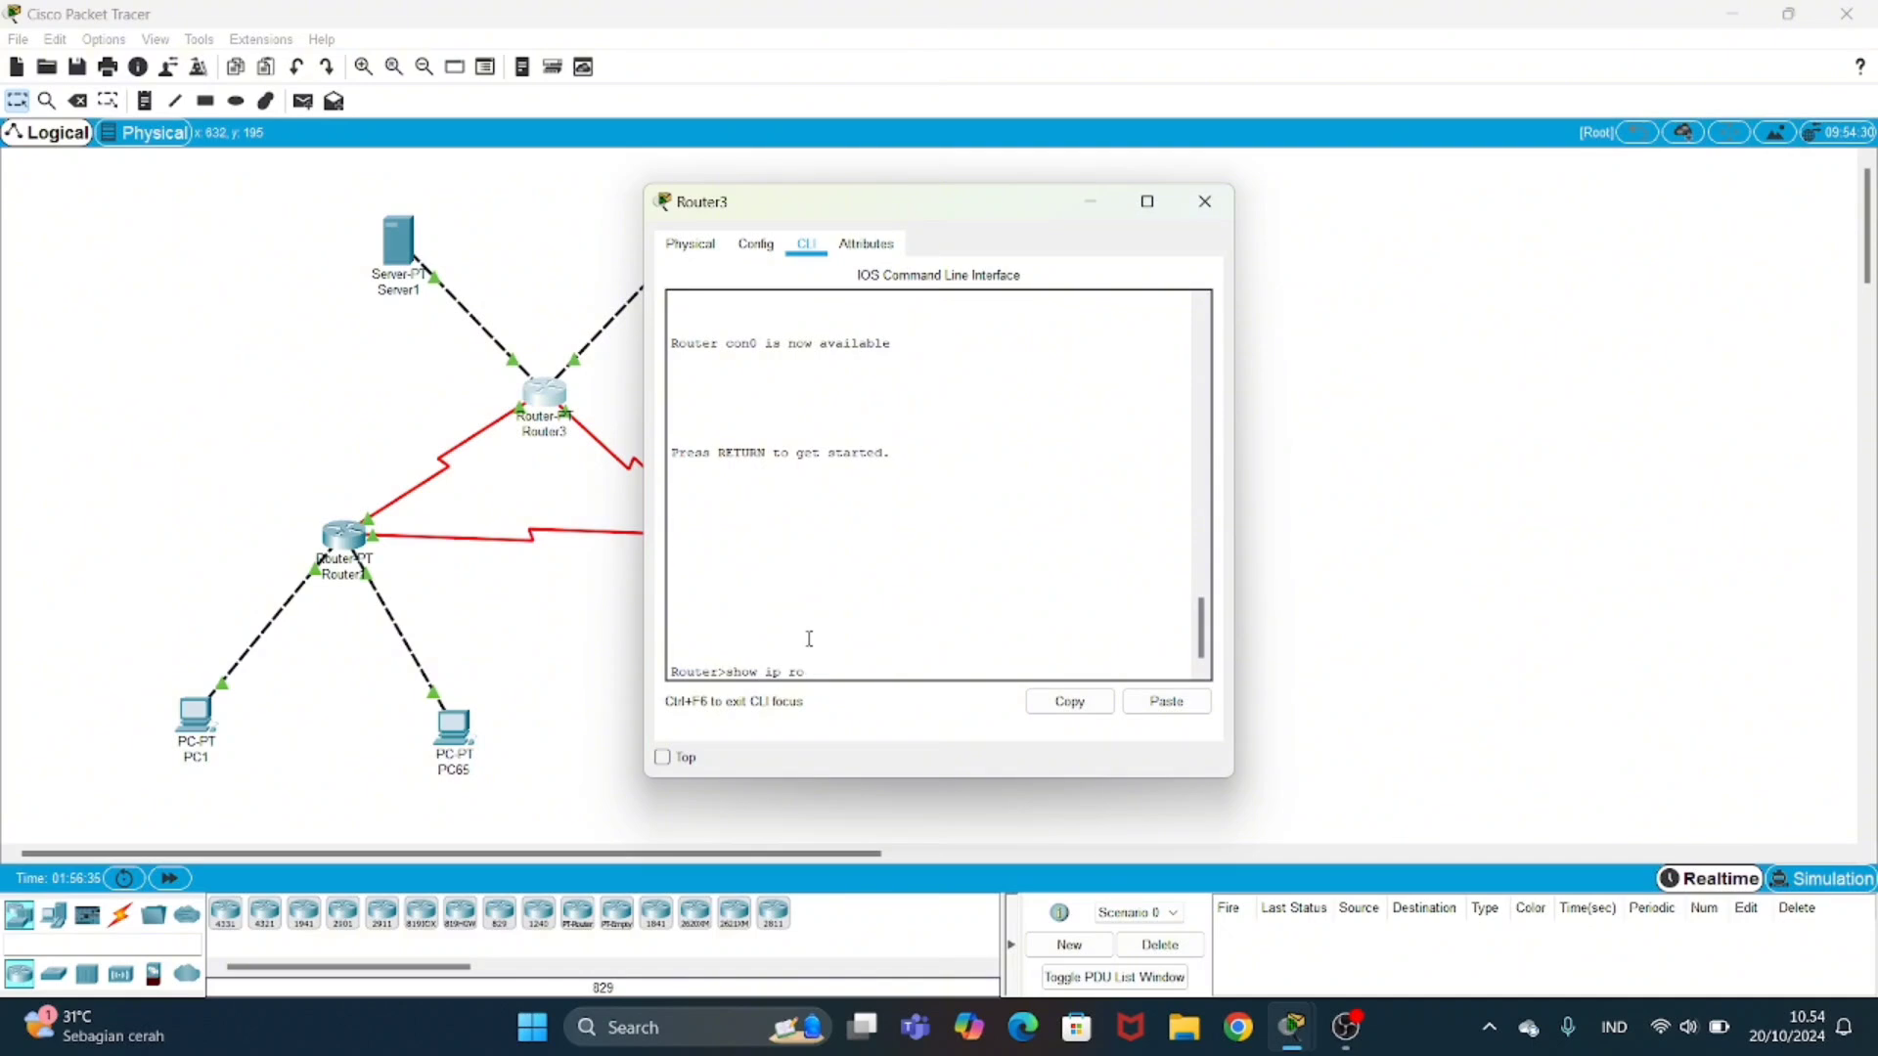
pyautogui.press('Return')
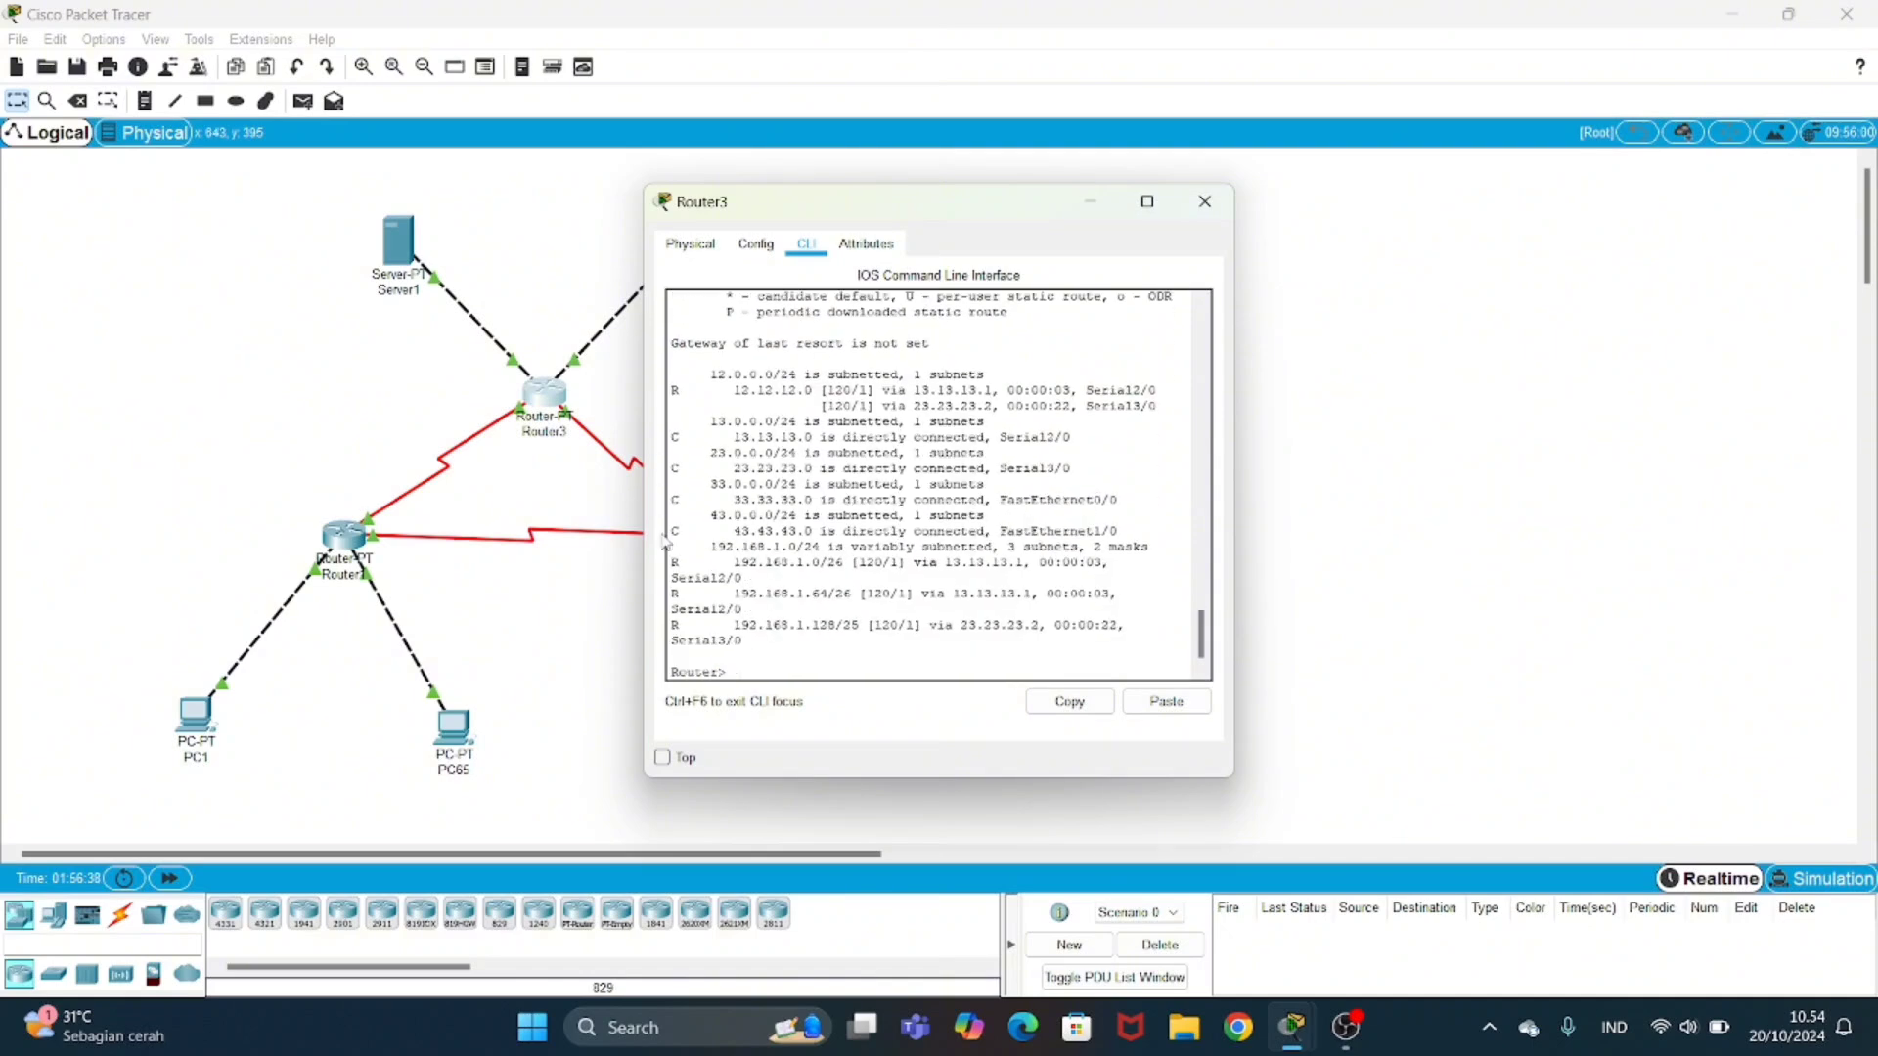
# - Examine the RIP-learned and directly connected networks in Router3's routing table, and close the router's window
pyautogui.moveTo(732, 391); pyautogui.dragTo(821, 391)
pyautogui.moveTo(735, 439); pyautogui.dragTo(851, 467)
pyautogui.moveTo(733, 500); pyautogui.dragTo(810, 531)
pyautogui.click(1205, 202)
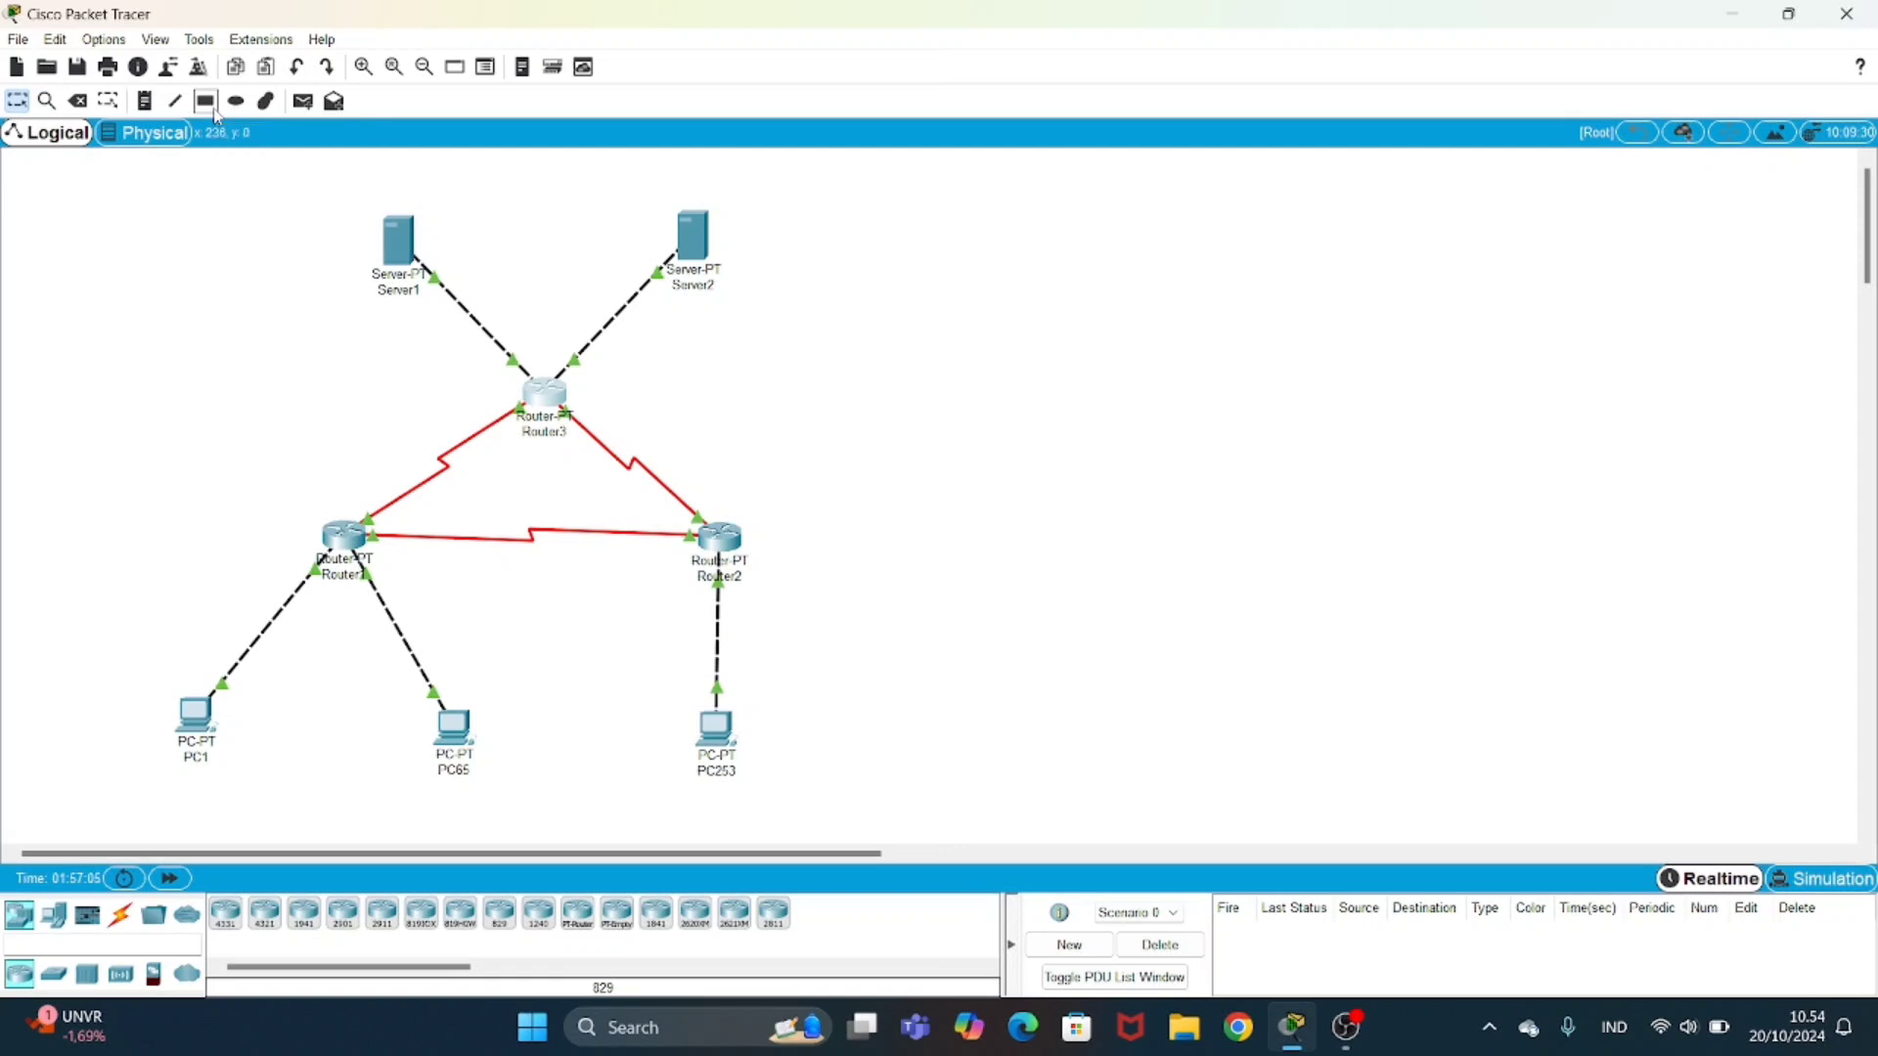
# - Delete the serial link between Router1 and Router3
pyautogui.click(77, 102)
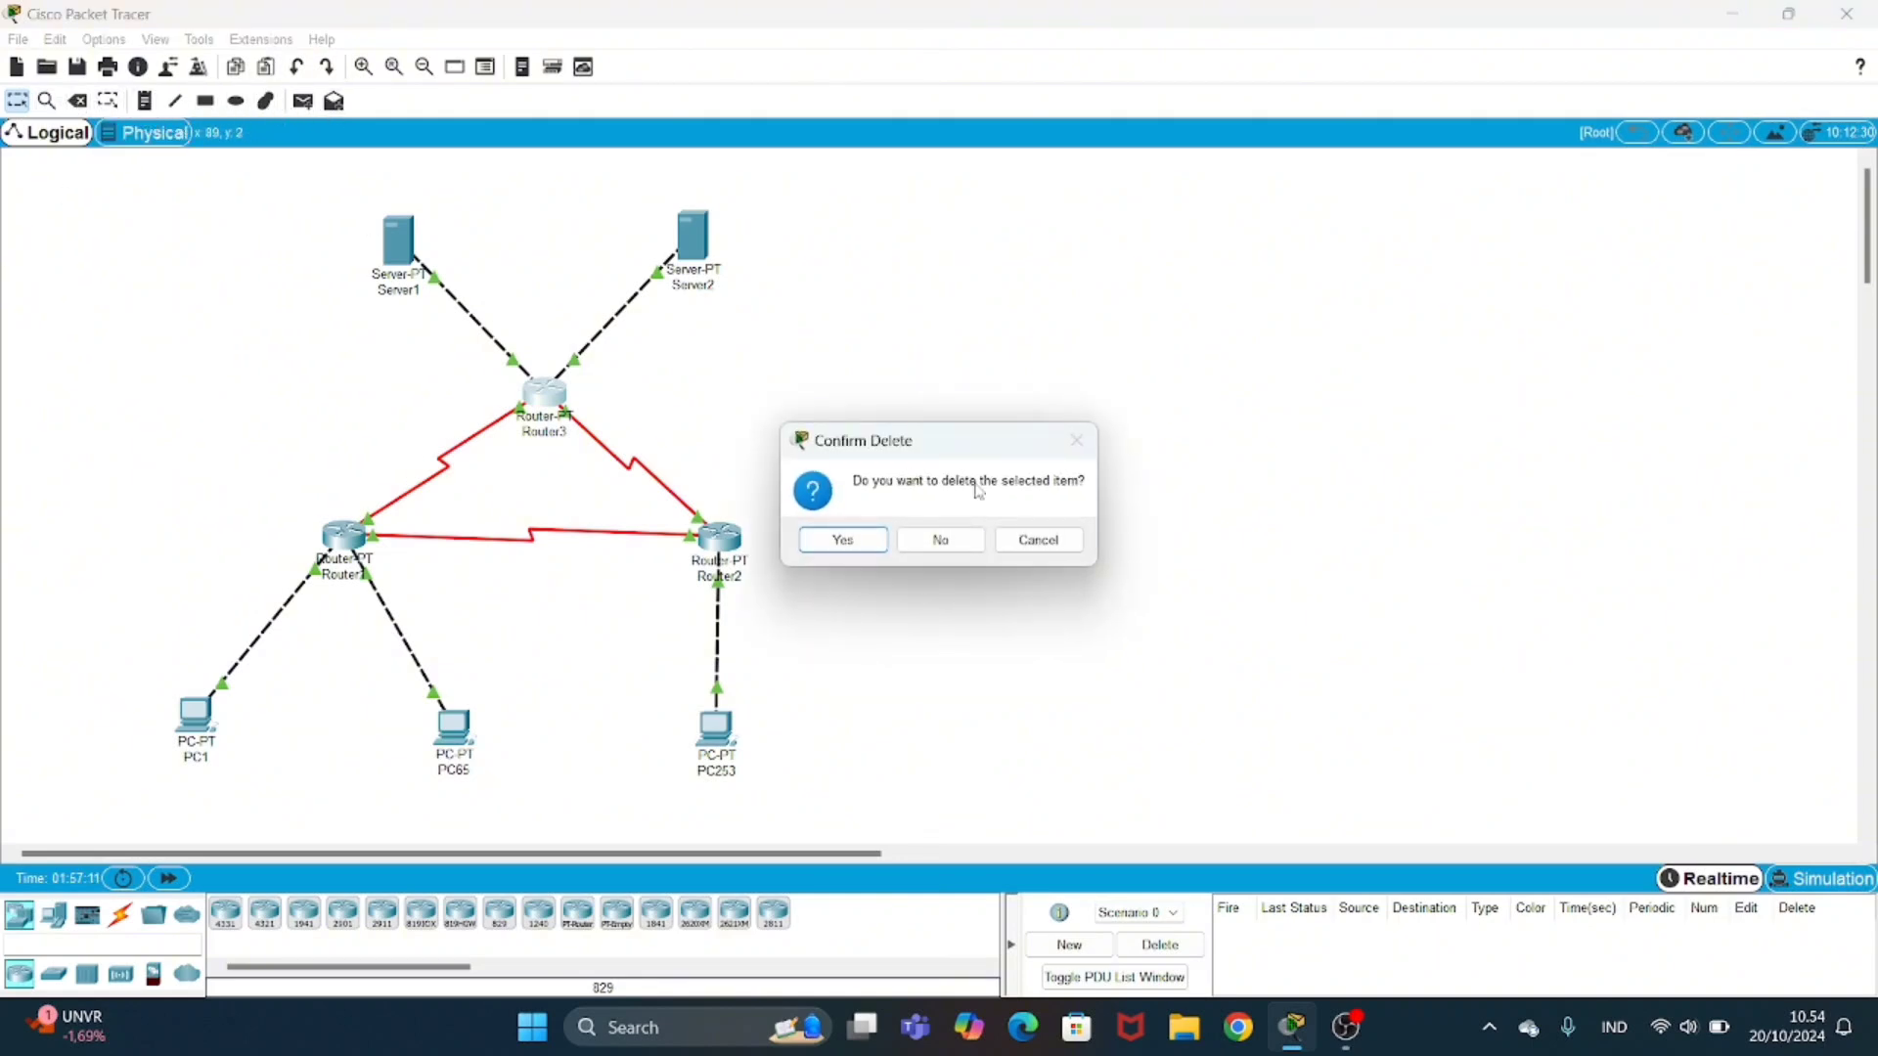
pyautogui.click(941, 540)
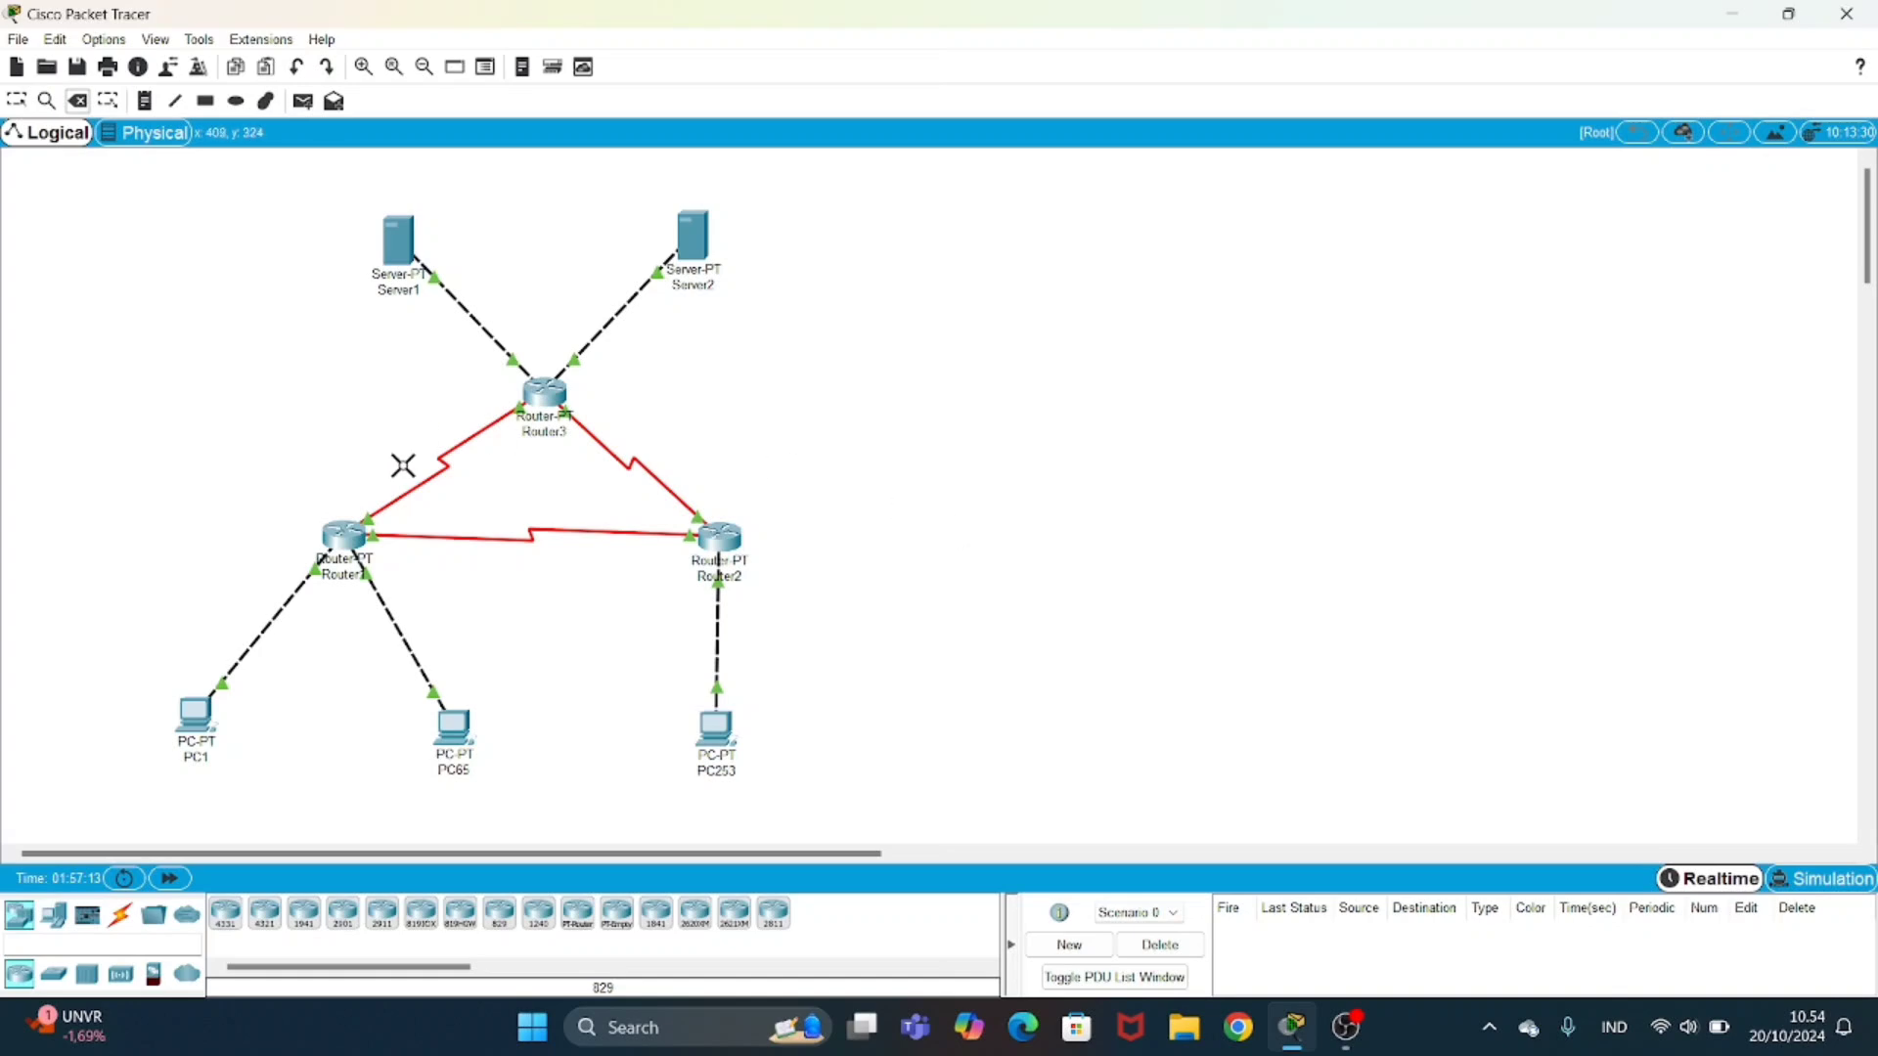
pyautogui.click(438, 466)
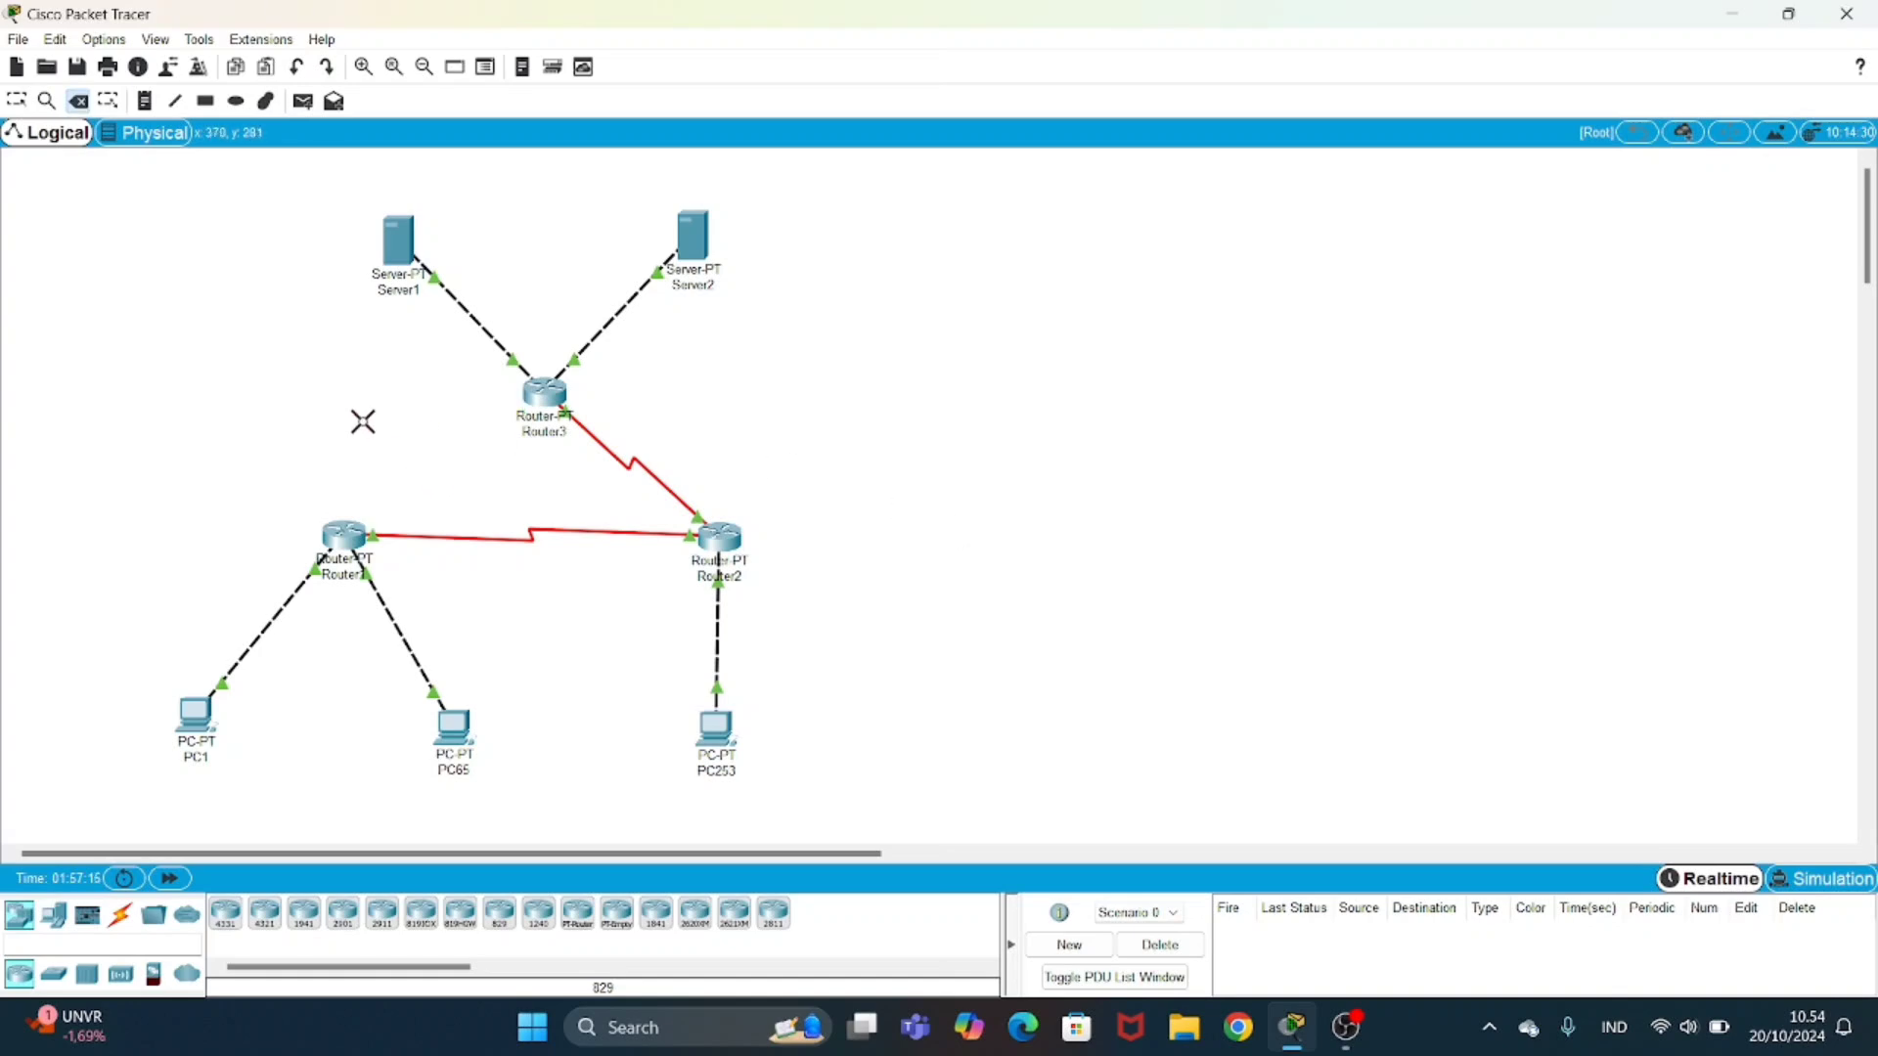
pyautogui.press('Escape')
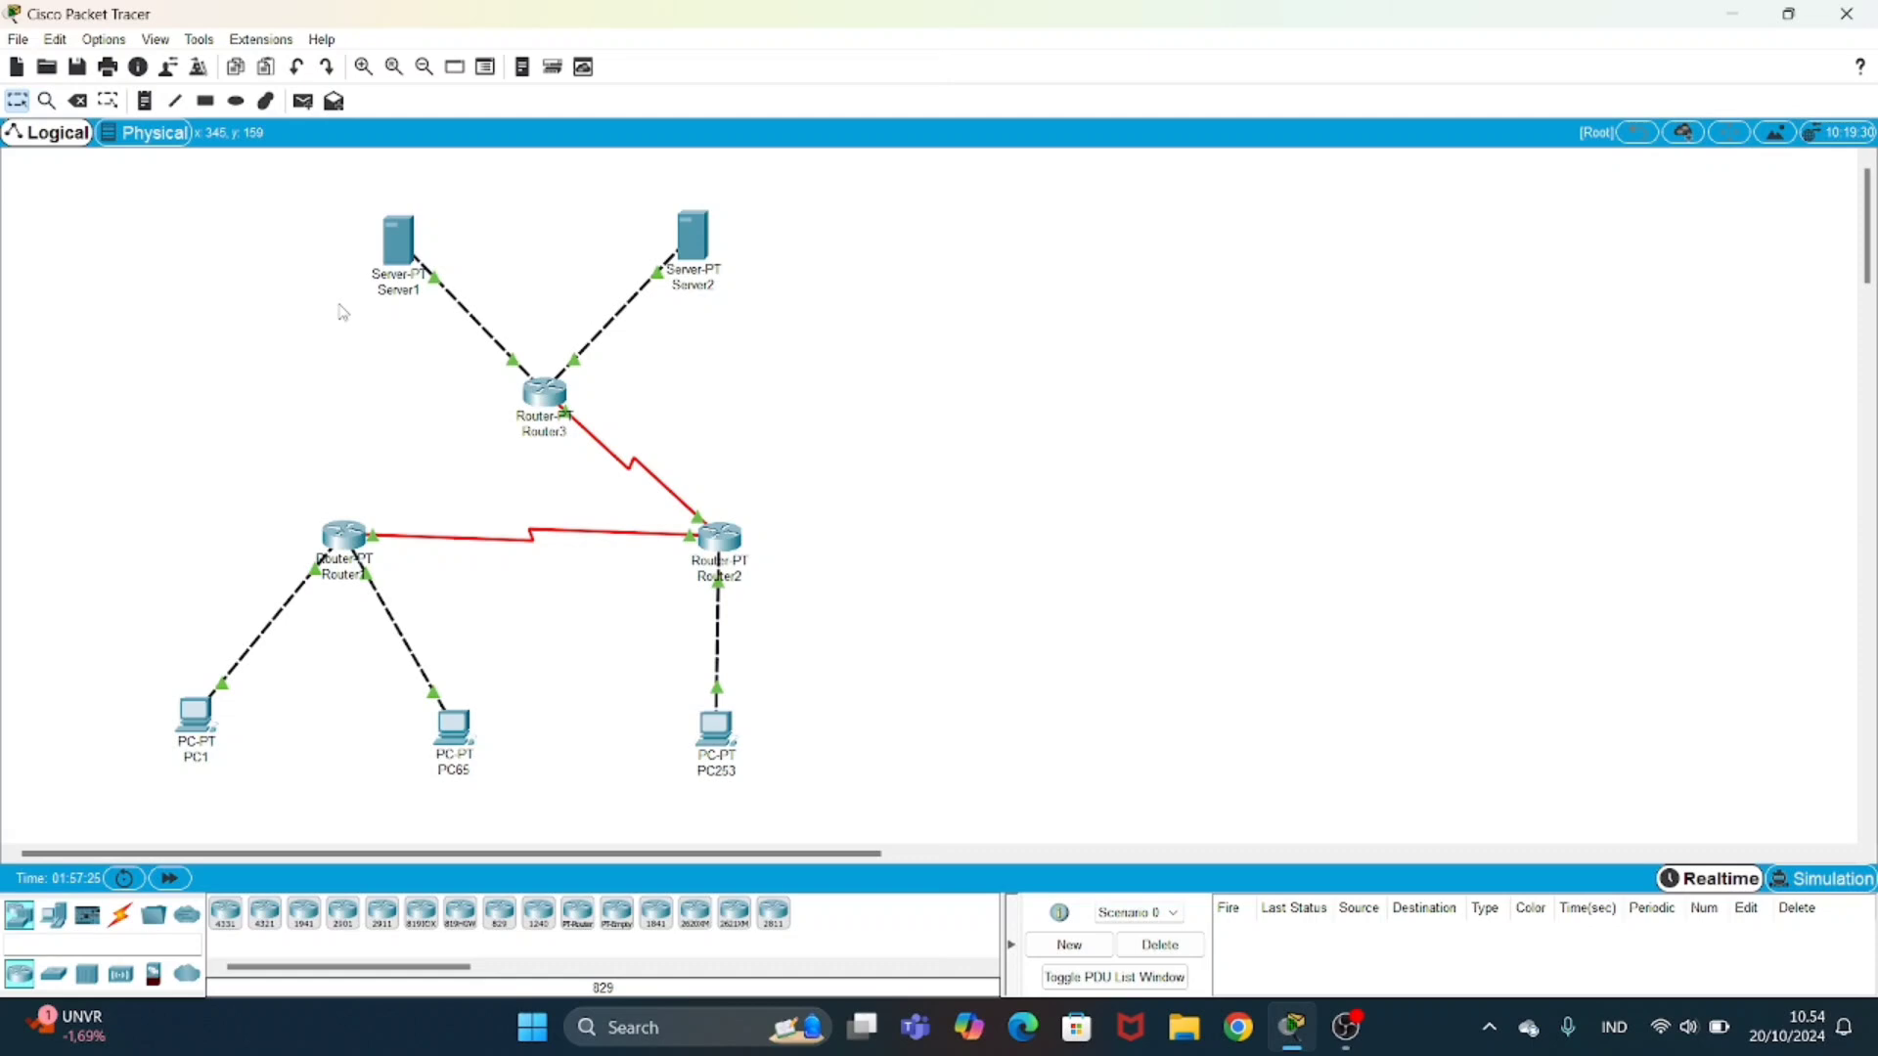
# - In Simulation mode, run simple ICMP PDU tests from PC1 to PC65 and from PC1 to PC253, clearing each one
pyautogui.click(1818, 879)
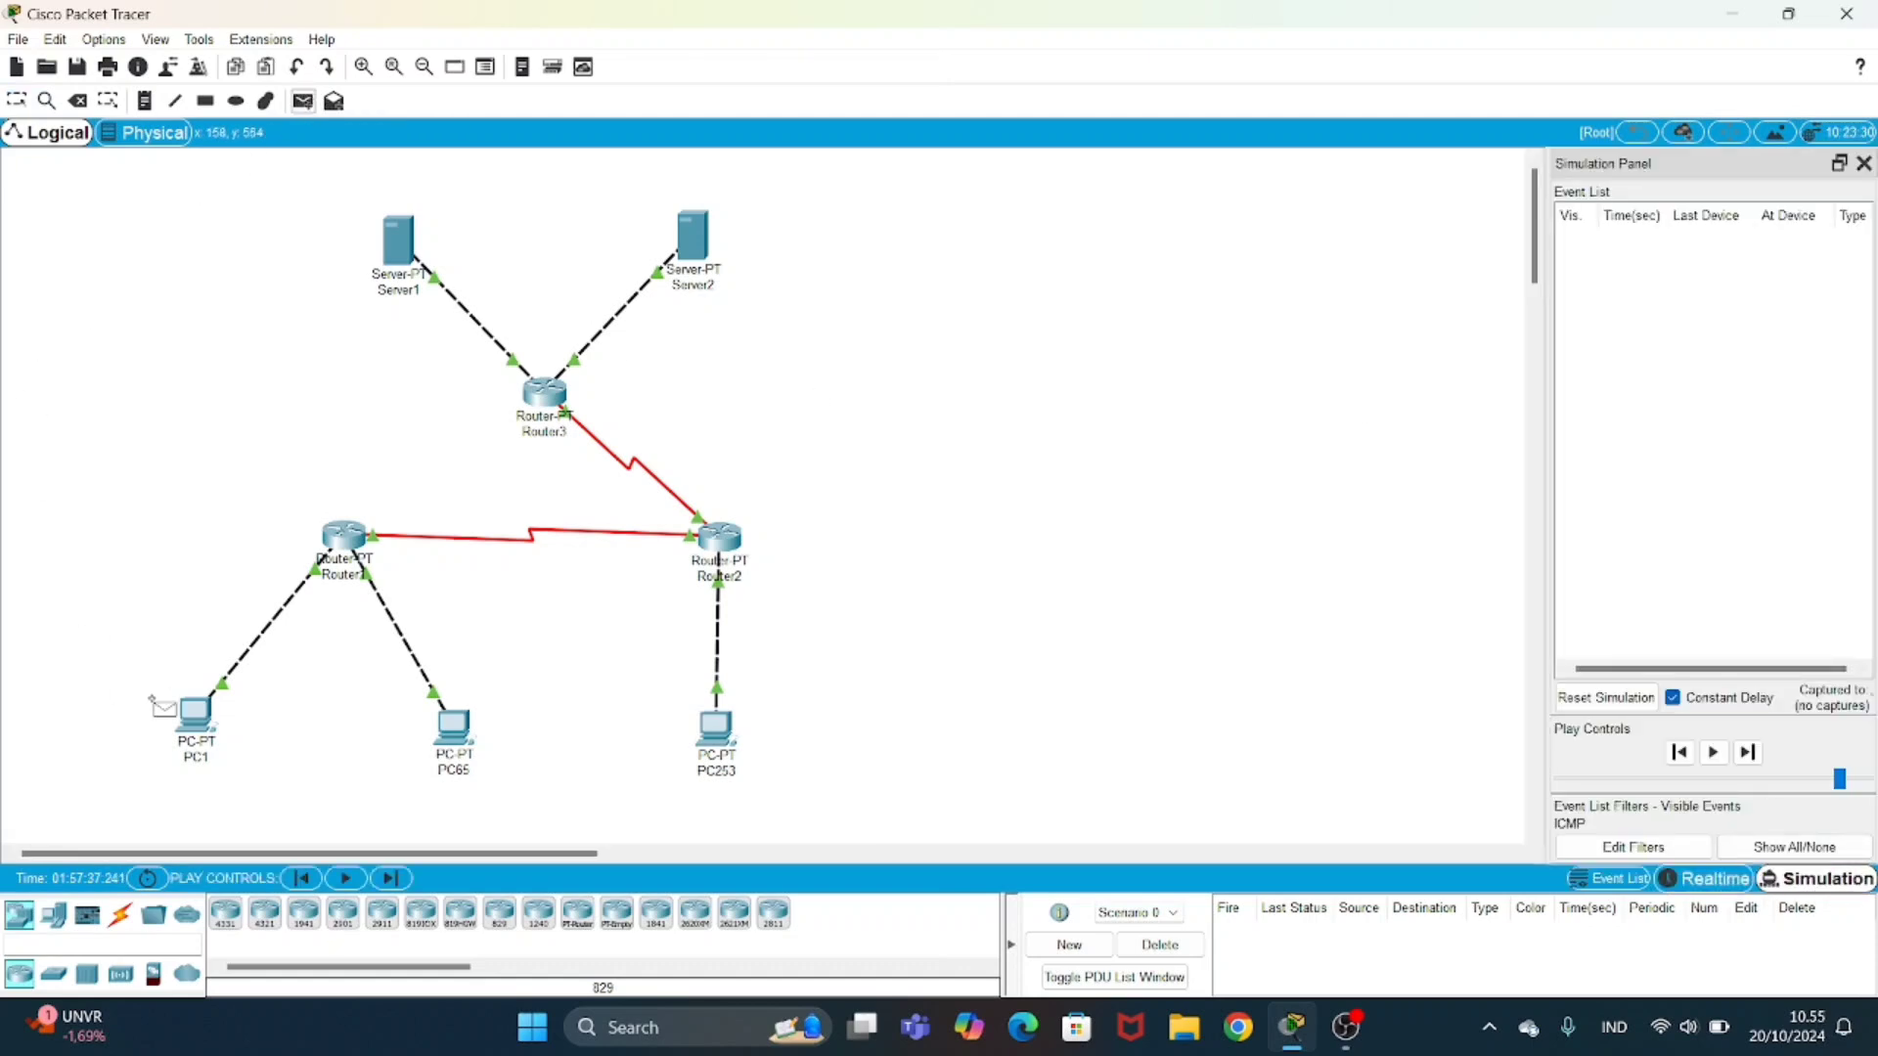
pyautogui.click(196, 714)
pyautogui.click(453, 726)
pyautogui.click(1713, 752)
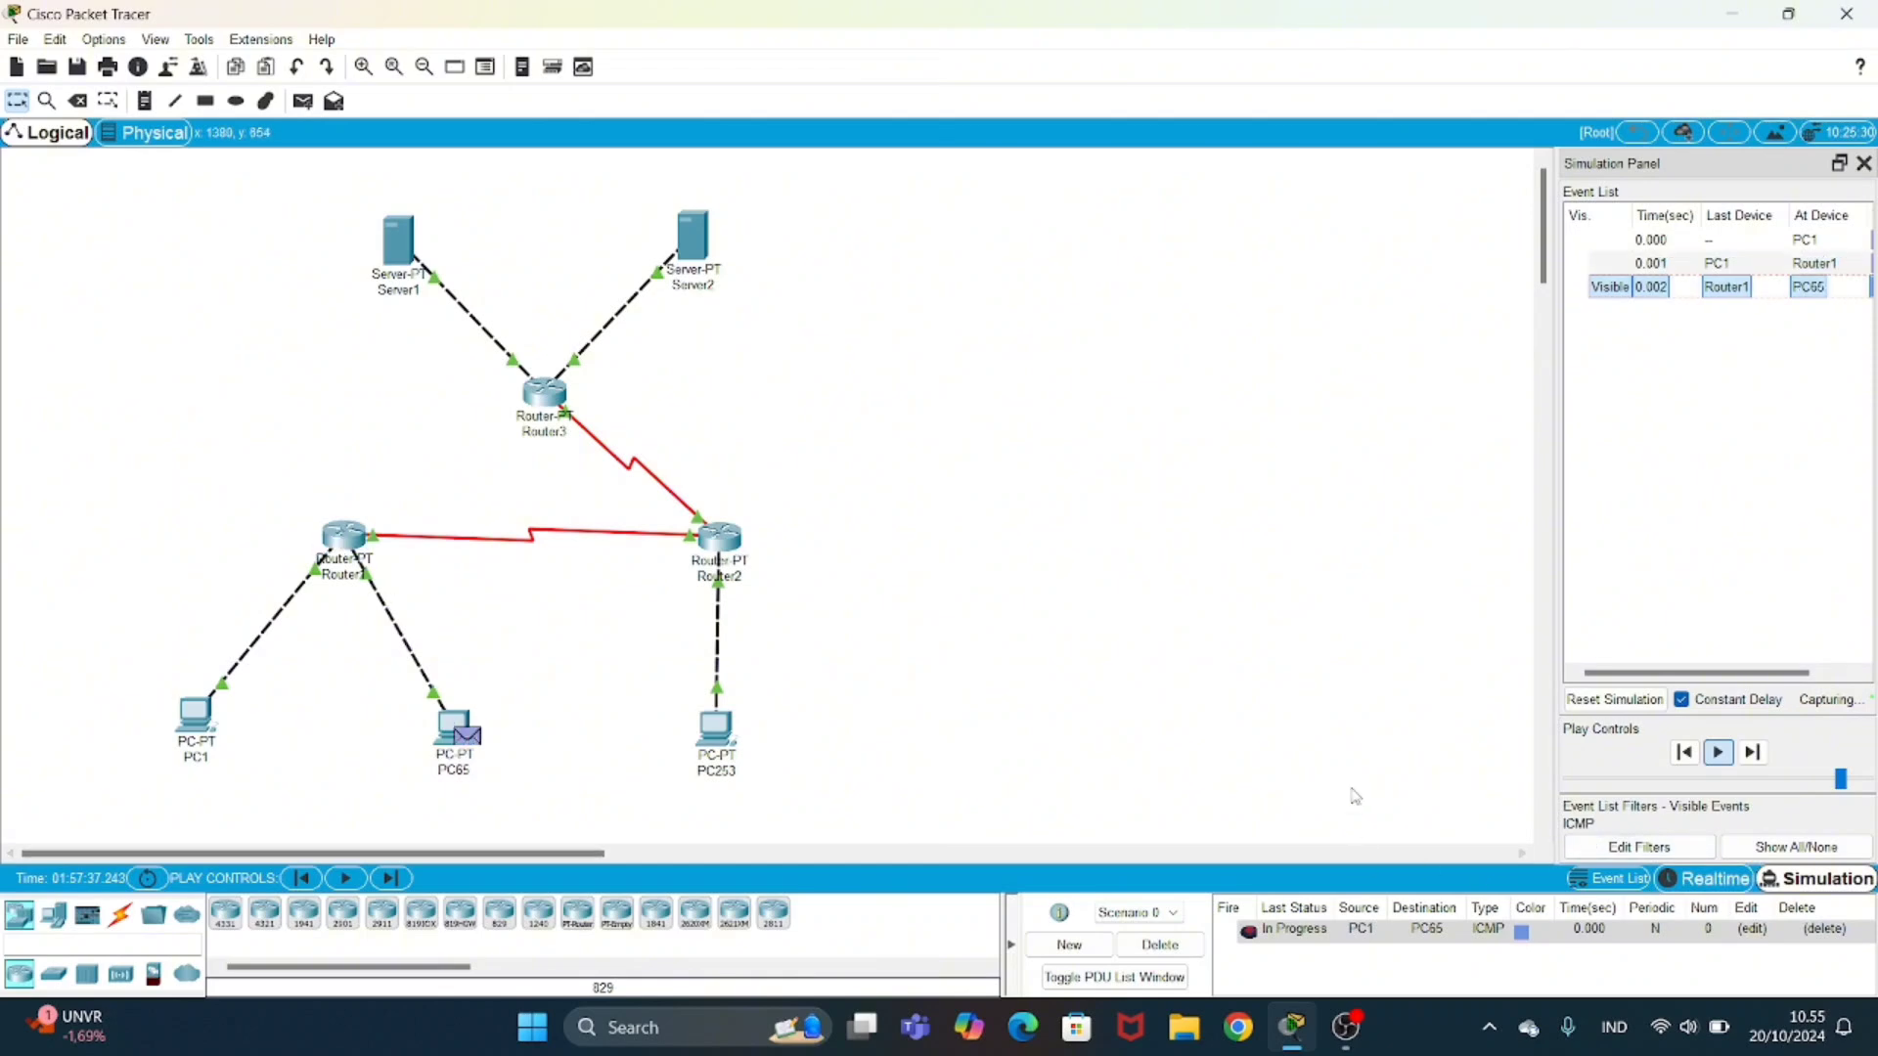
pyautogui.click(1159, 945)
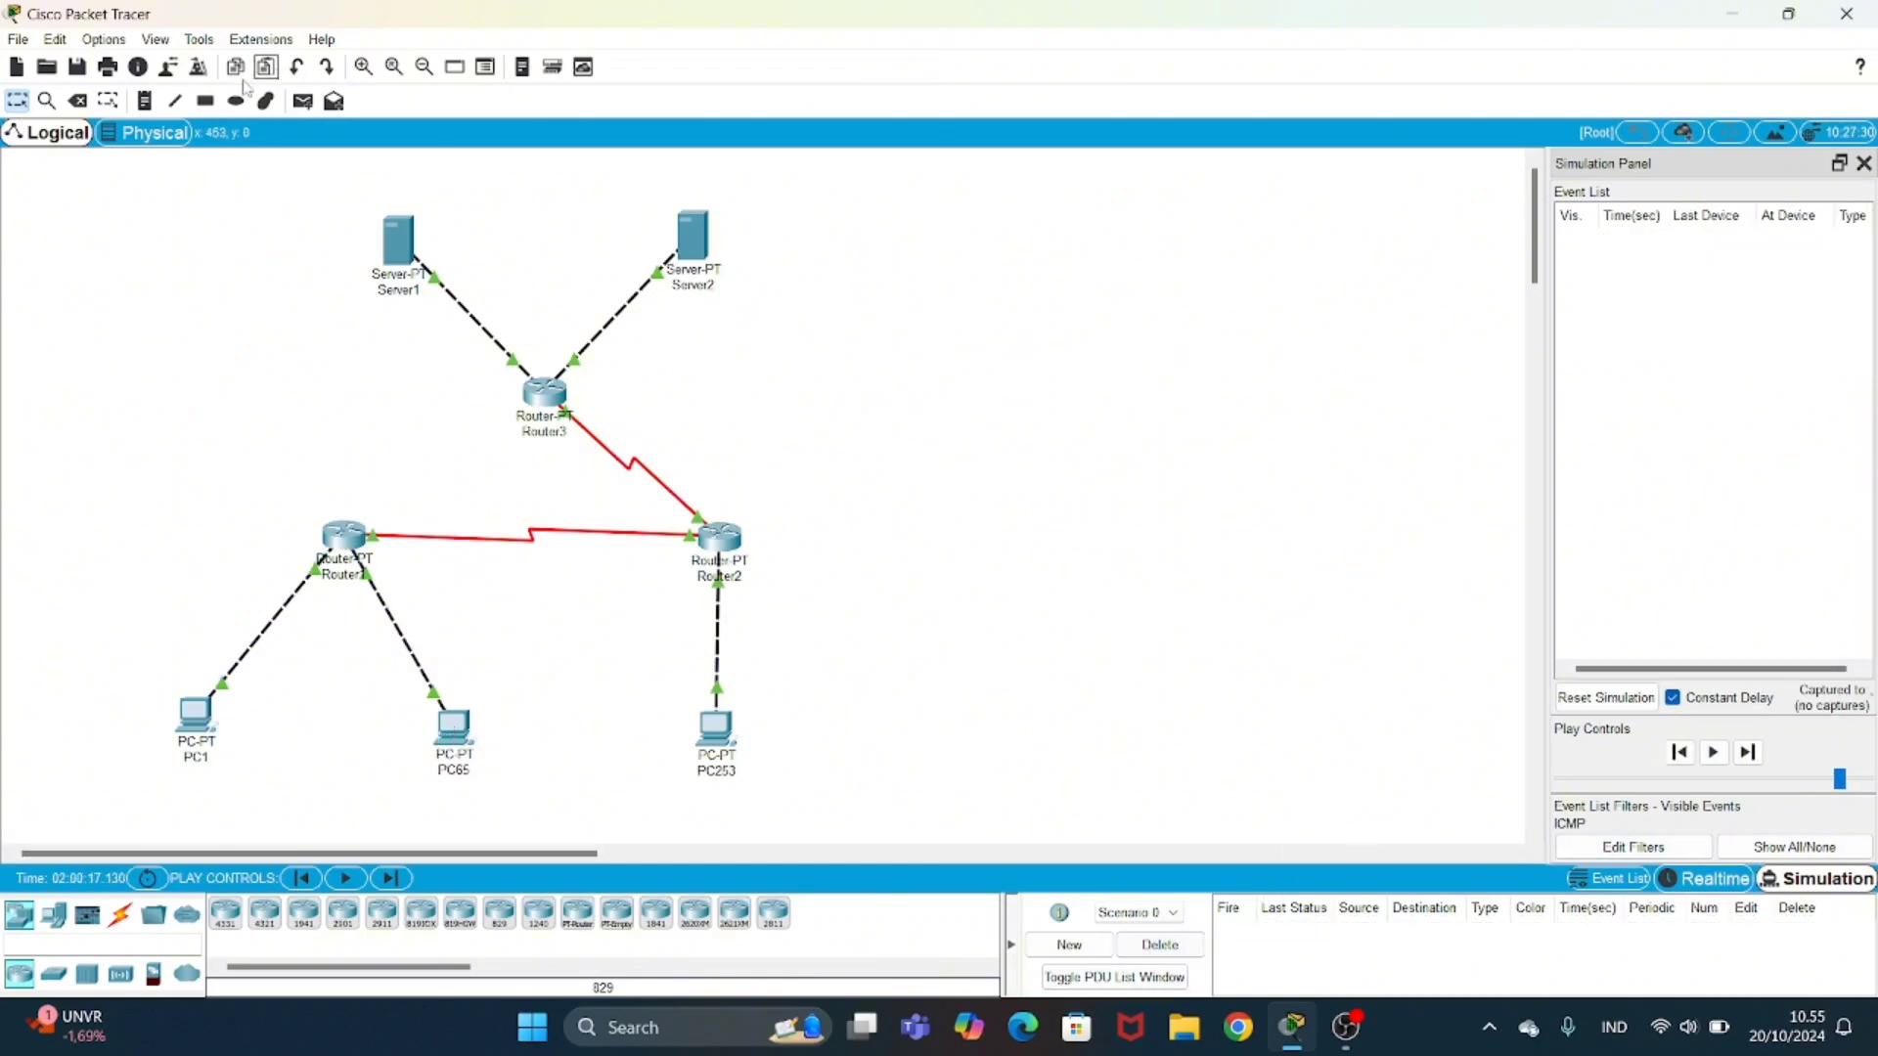
pyautogui.click(717, 732)
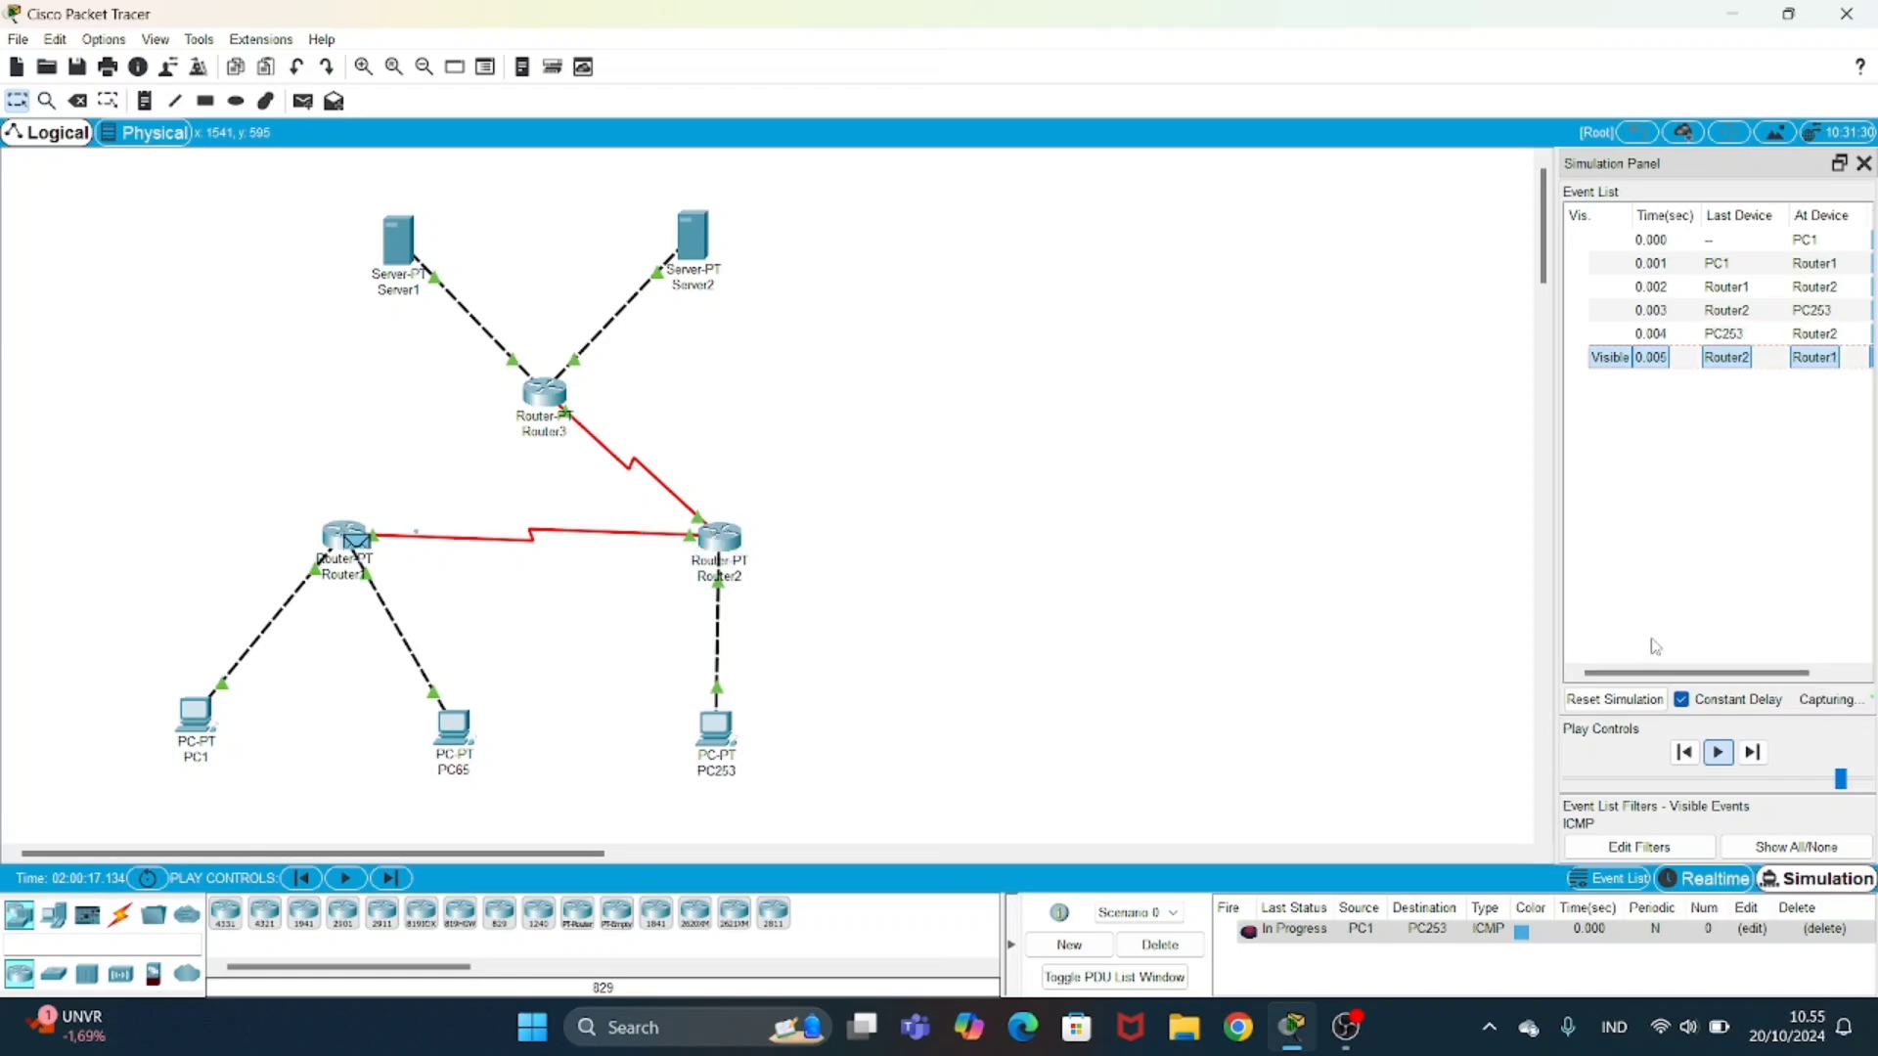
pyautogui.click(1159, 945)
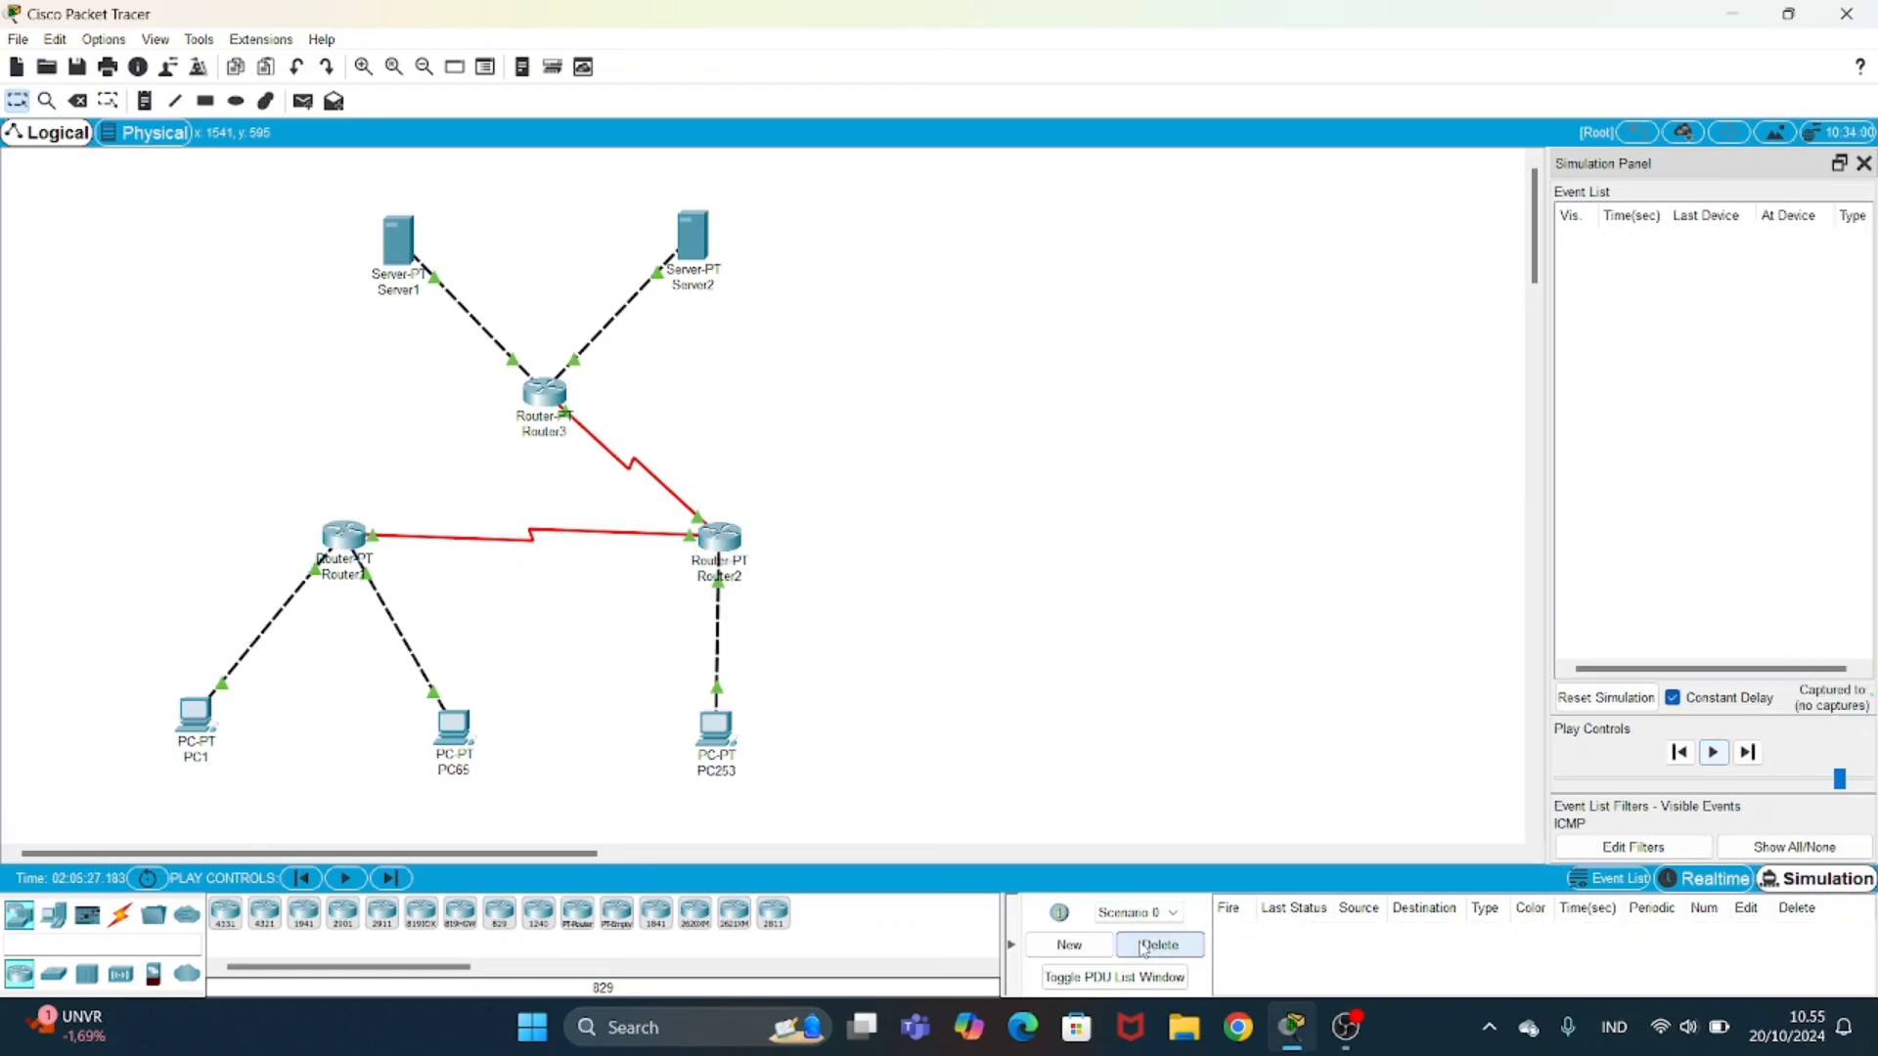
# - Run simple ICMP PDU tests from PC1 to Server1 and from PC1 to Server2, and clear the scenario
pyautogui.click(303, 100)
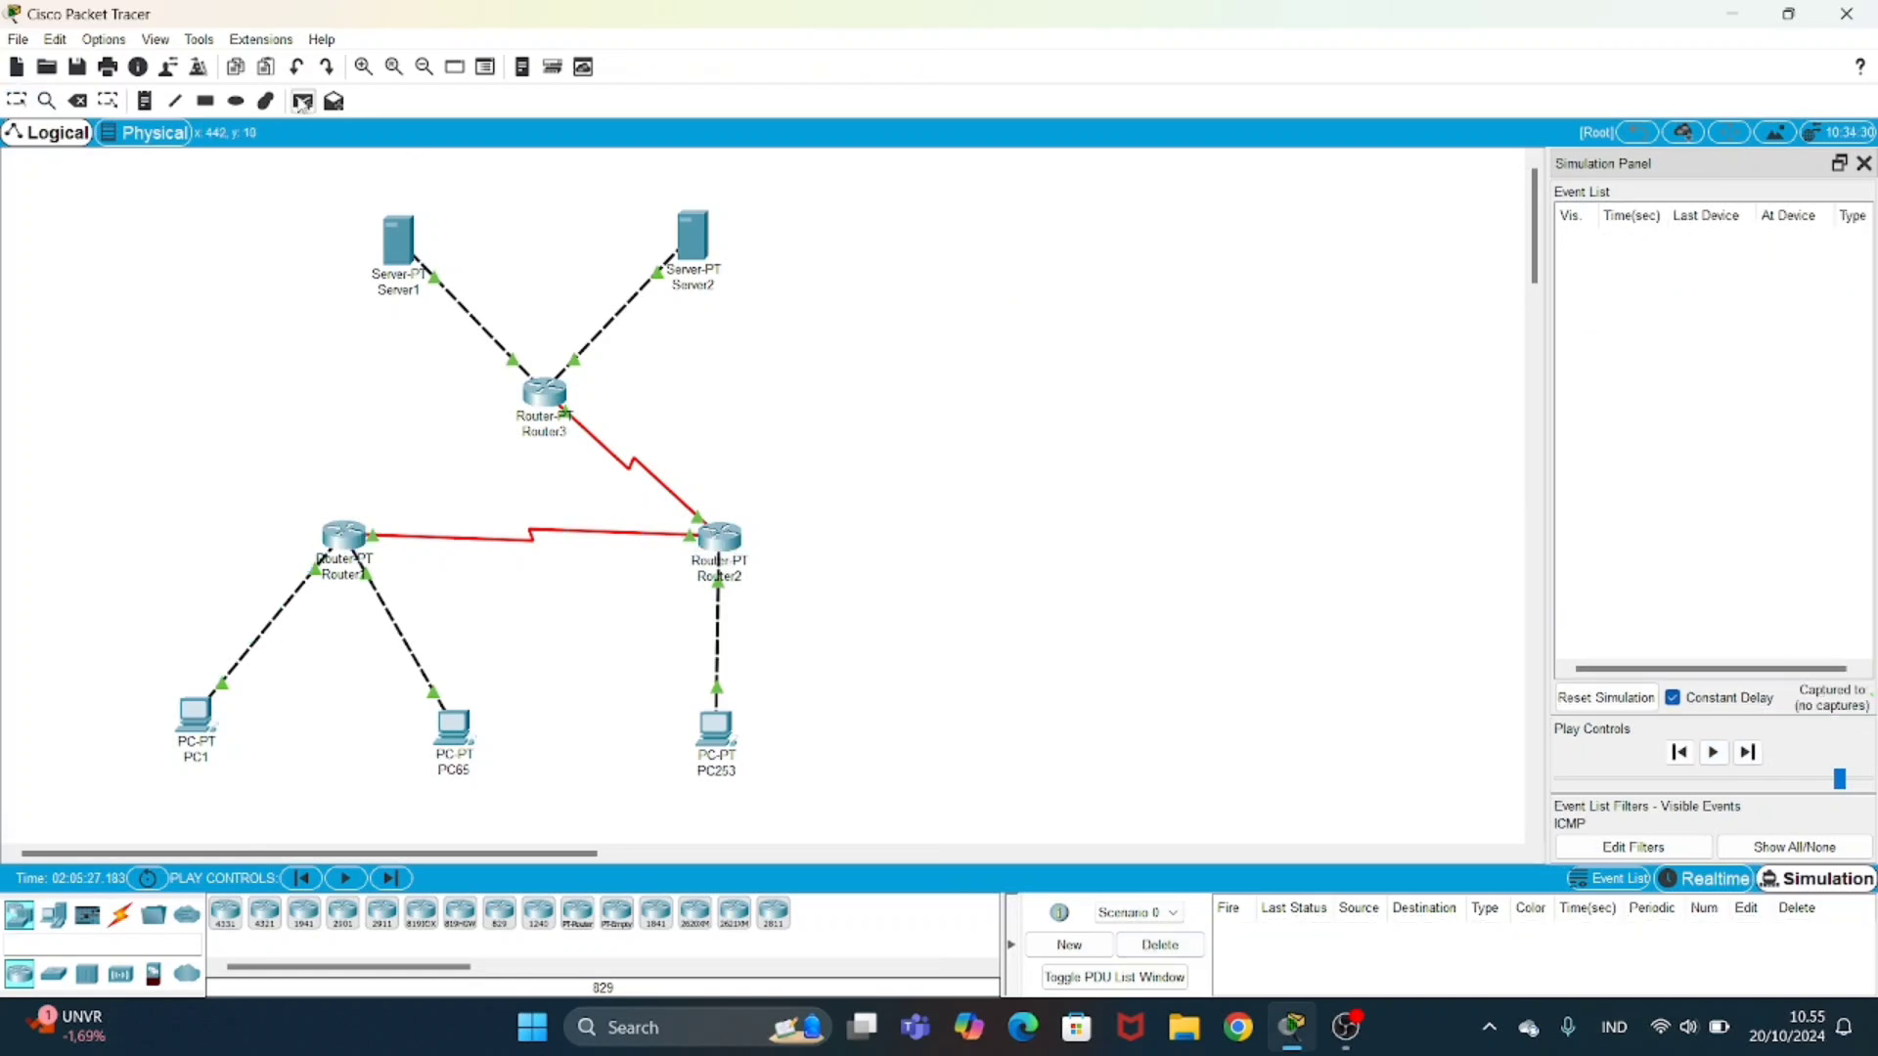
pyautogui.click(202, 697)
pyautogui.click(396, 240)
pyautogui.click(1713, 752)
pyautogui.click(200, 711)
pyautogui.click(692, 235)
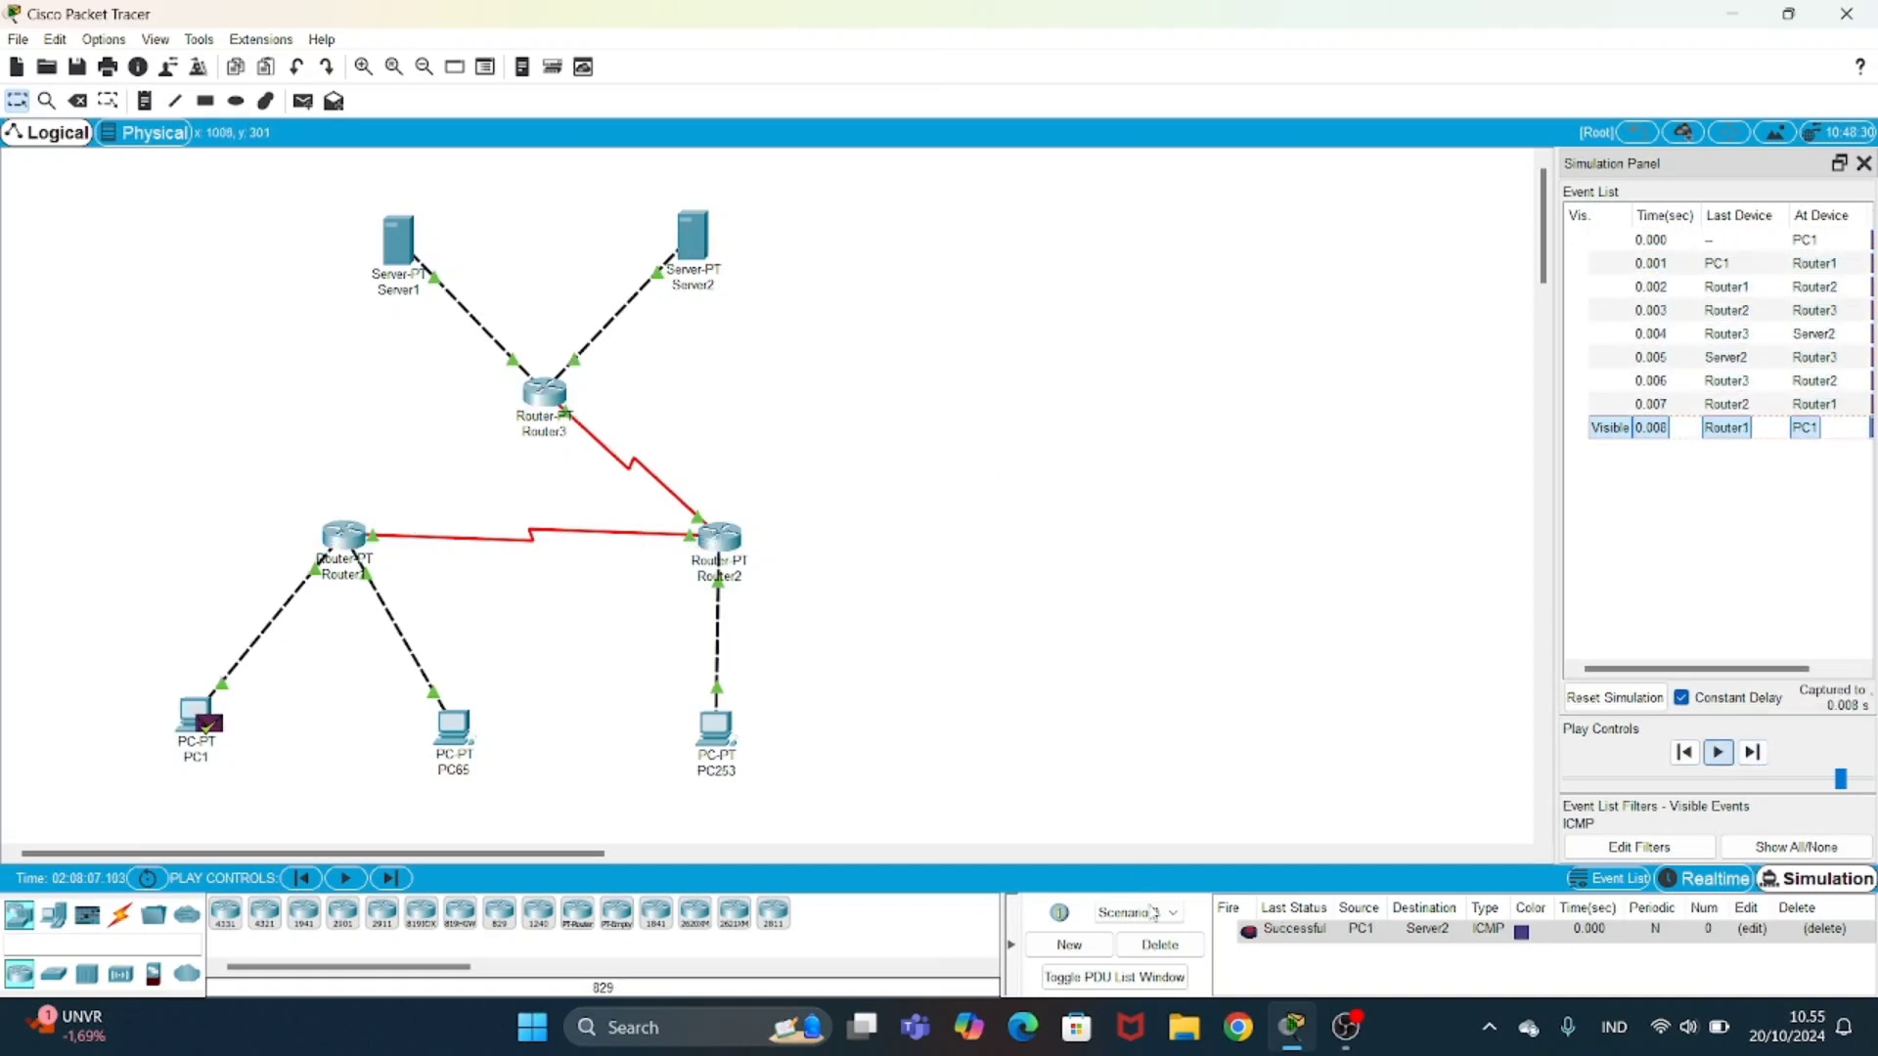
pyautogui.click(1153, 945)
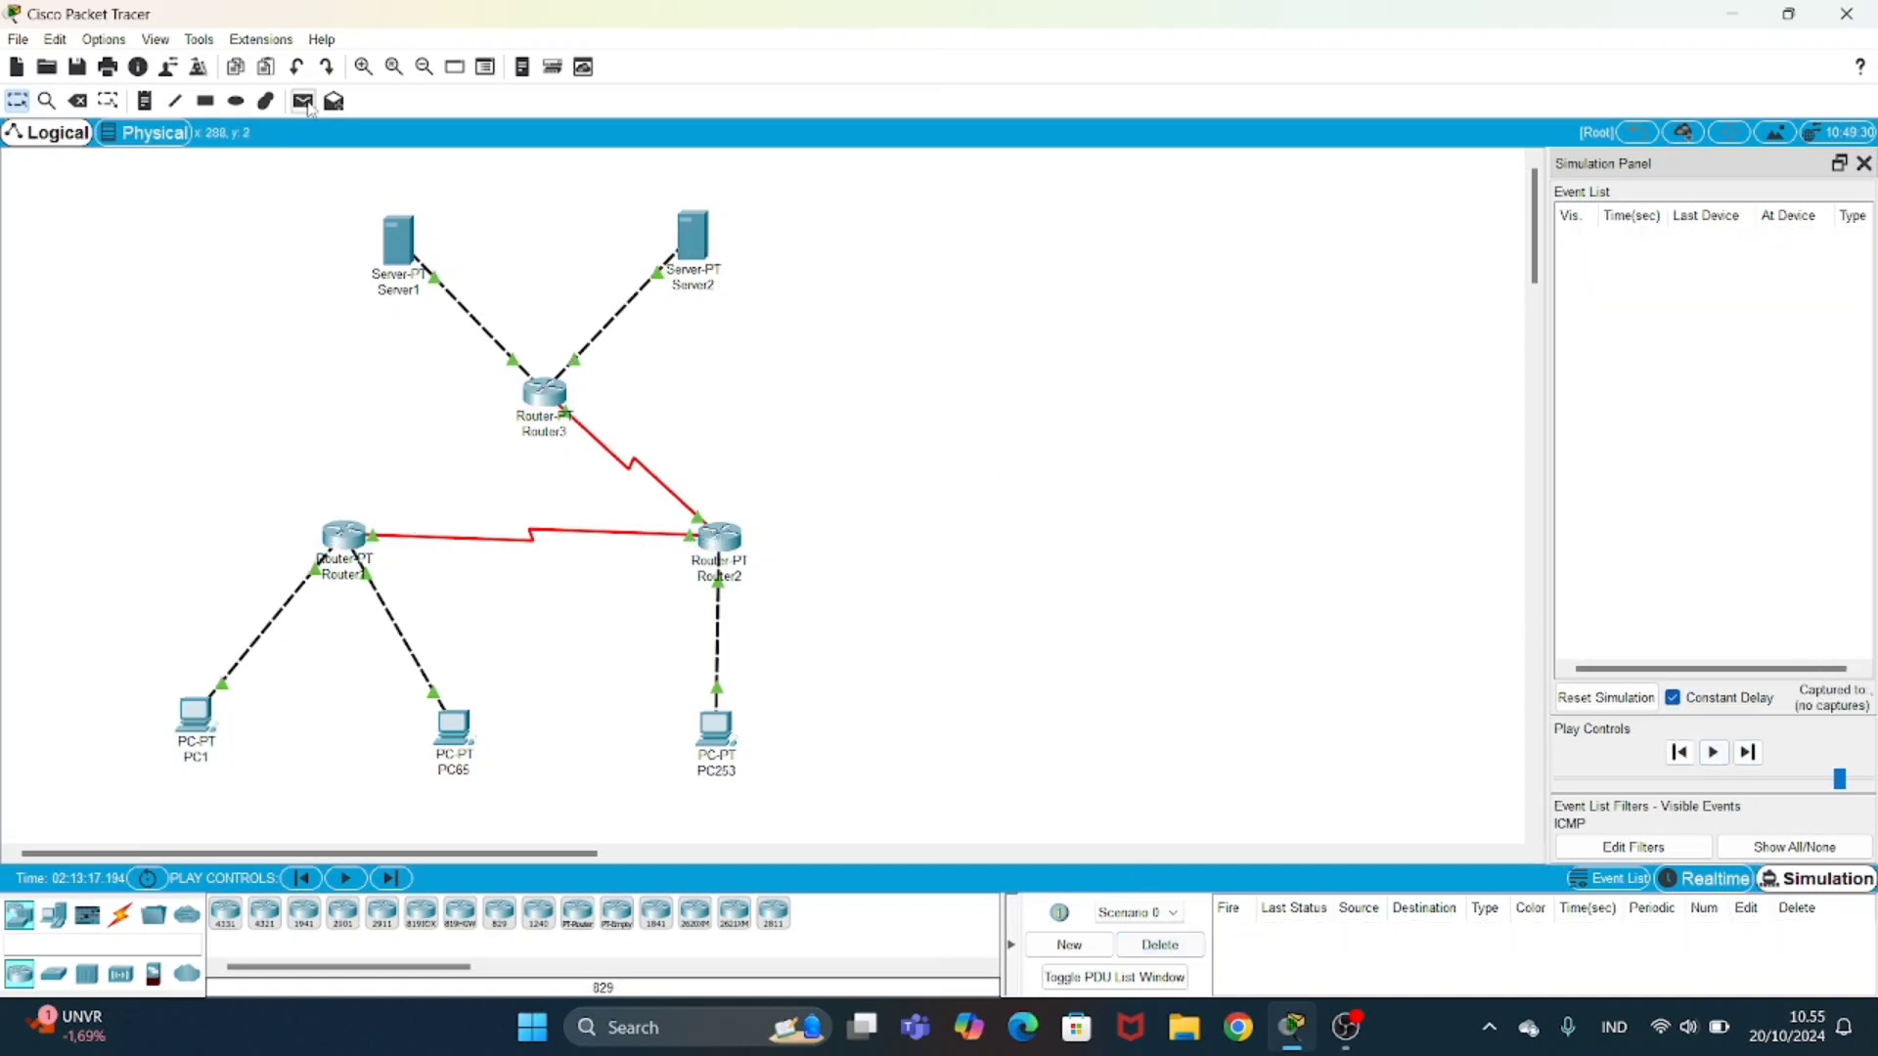
# - Simulate simple ICMP PDUs from PC253 to PC1 and from PC253 to PC65, clearing each test
pyautogui.click(217, 728)
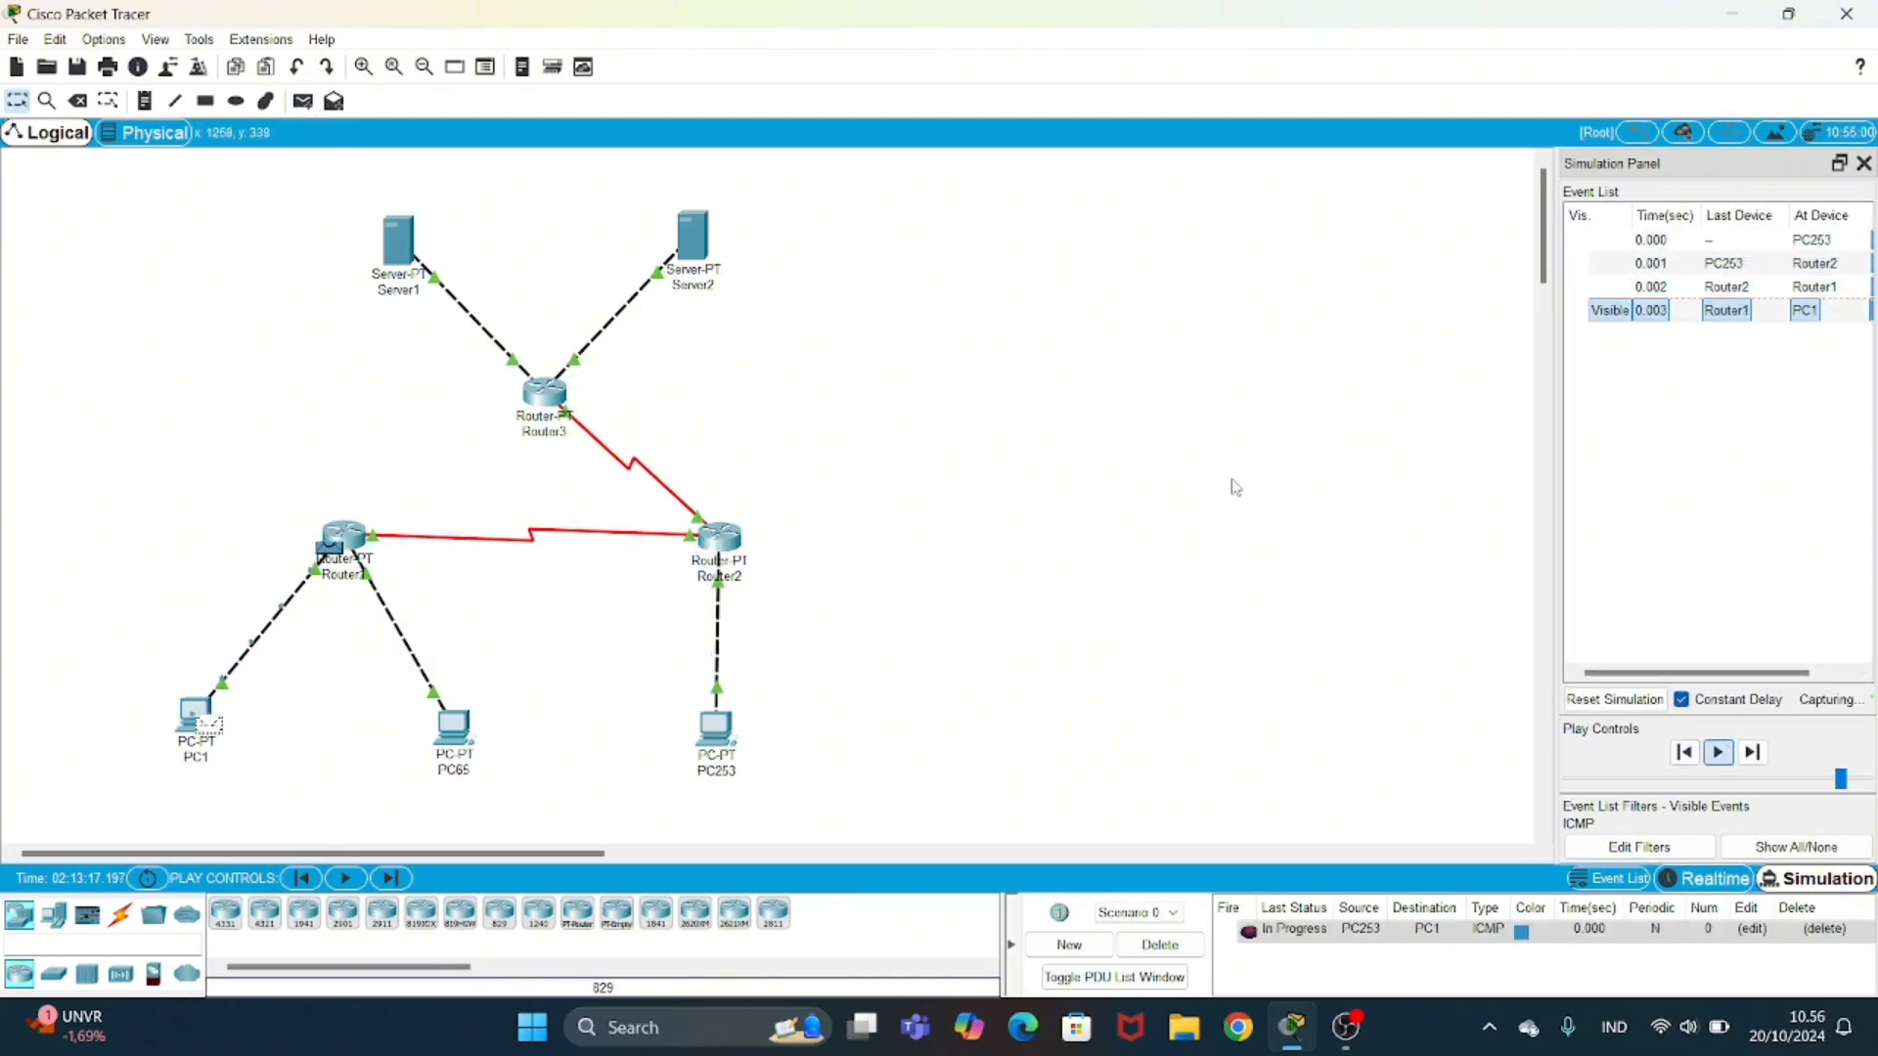
pyautogui.click(1160, 945)
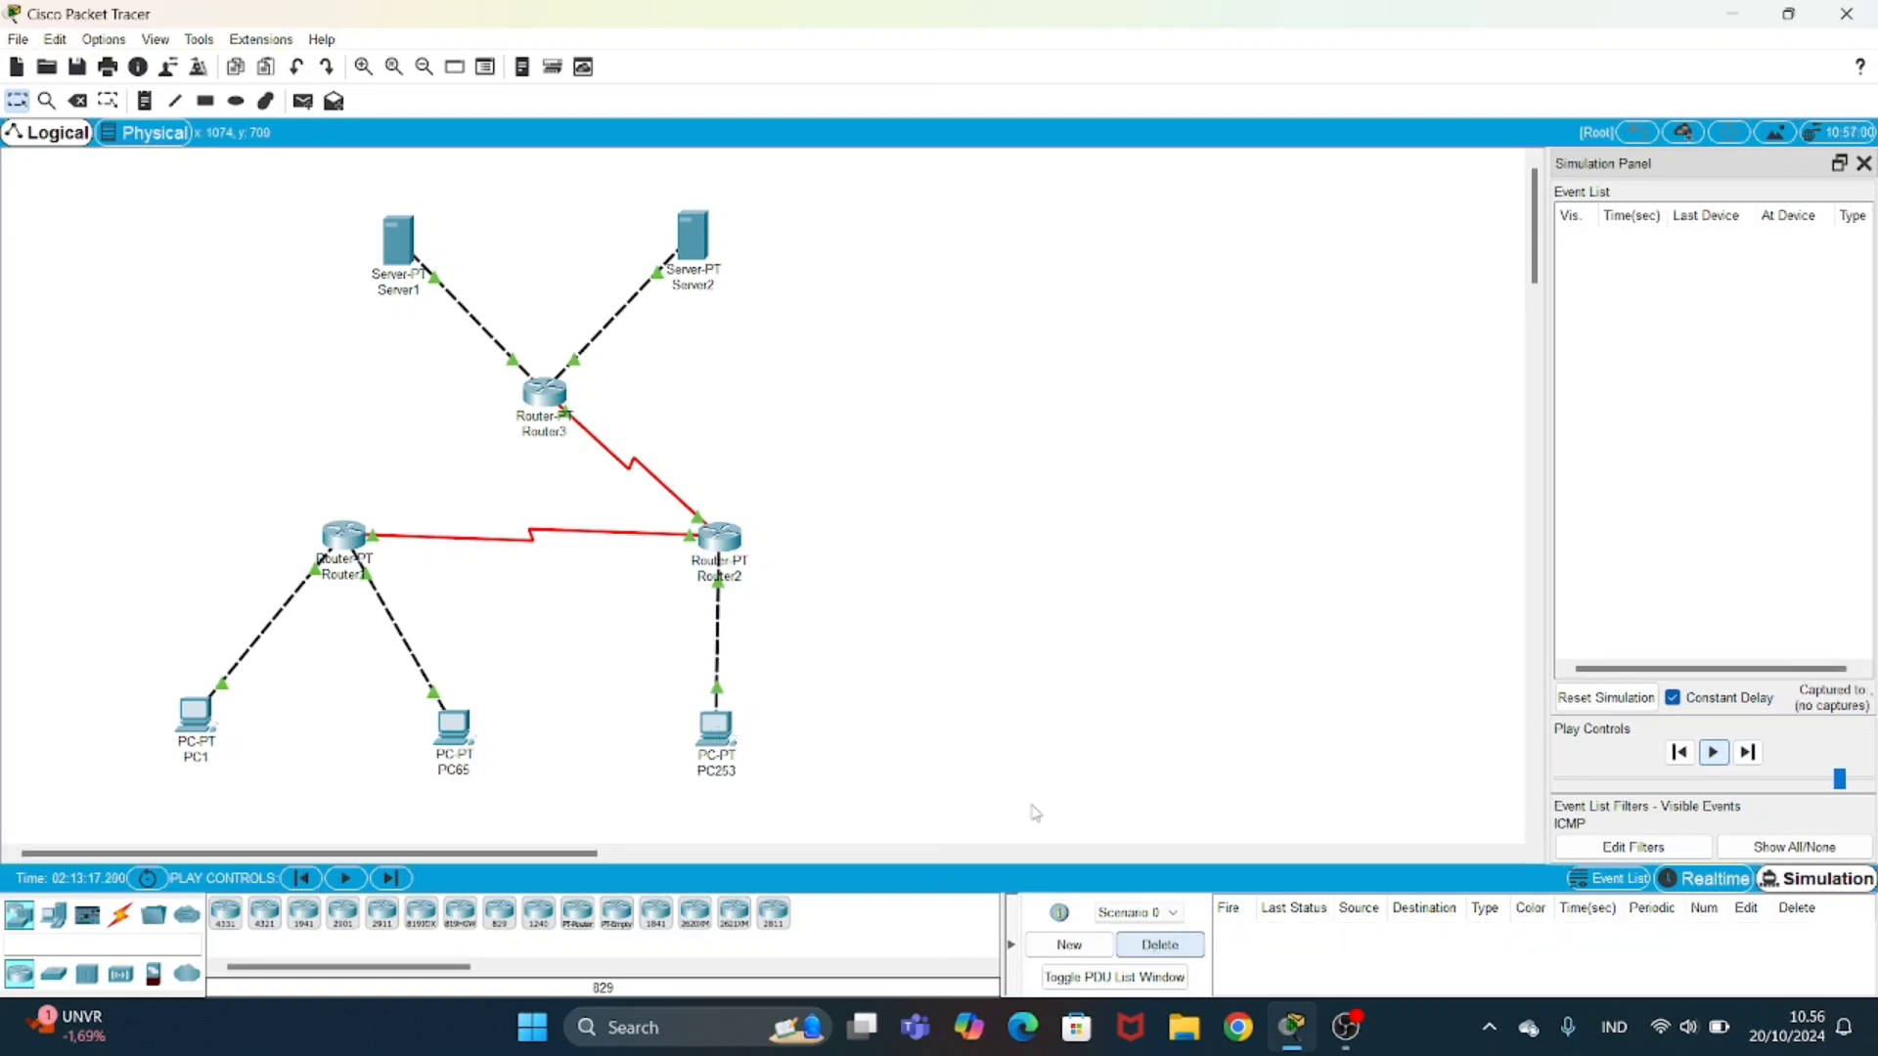
pyautogui.click(302, 101)
pyautogui.click(469, 729)
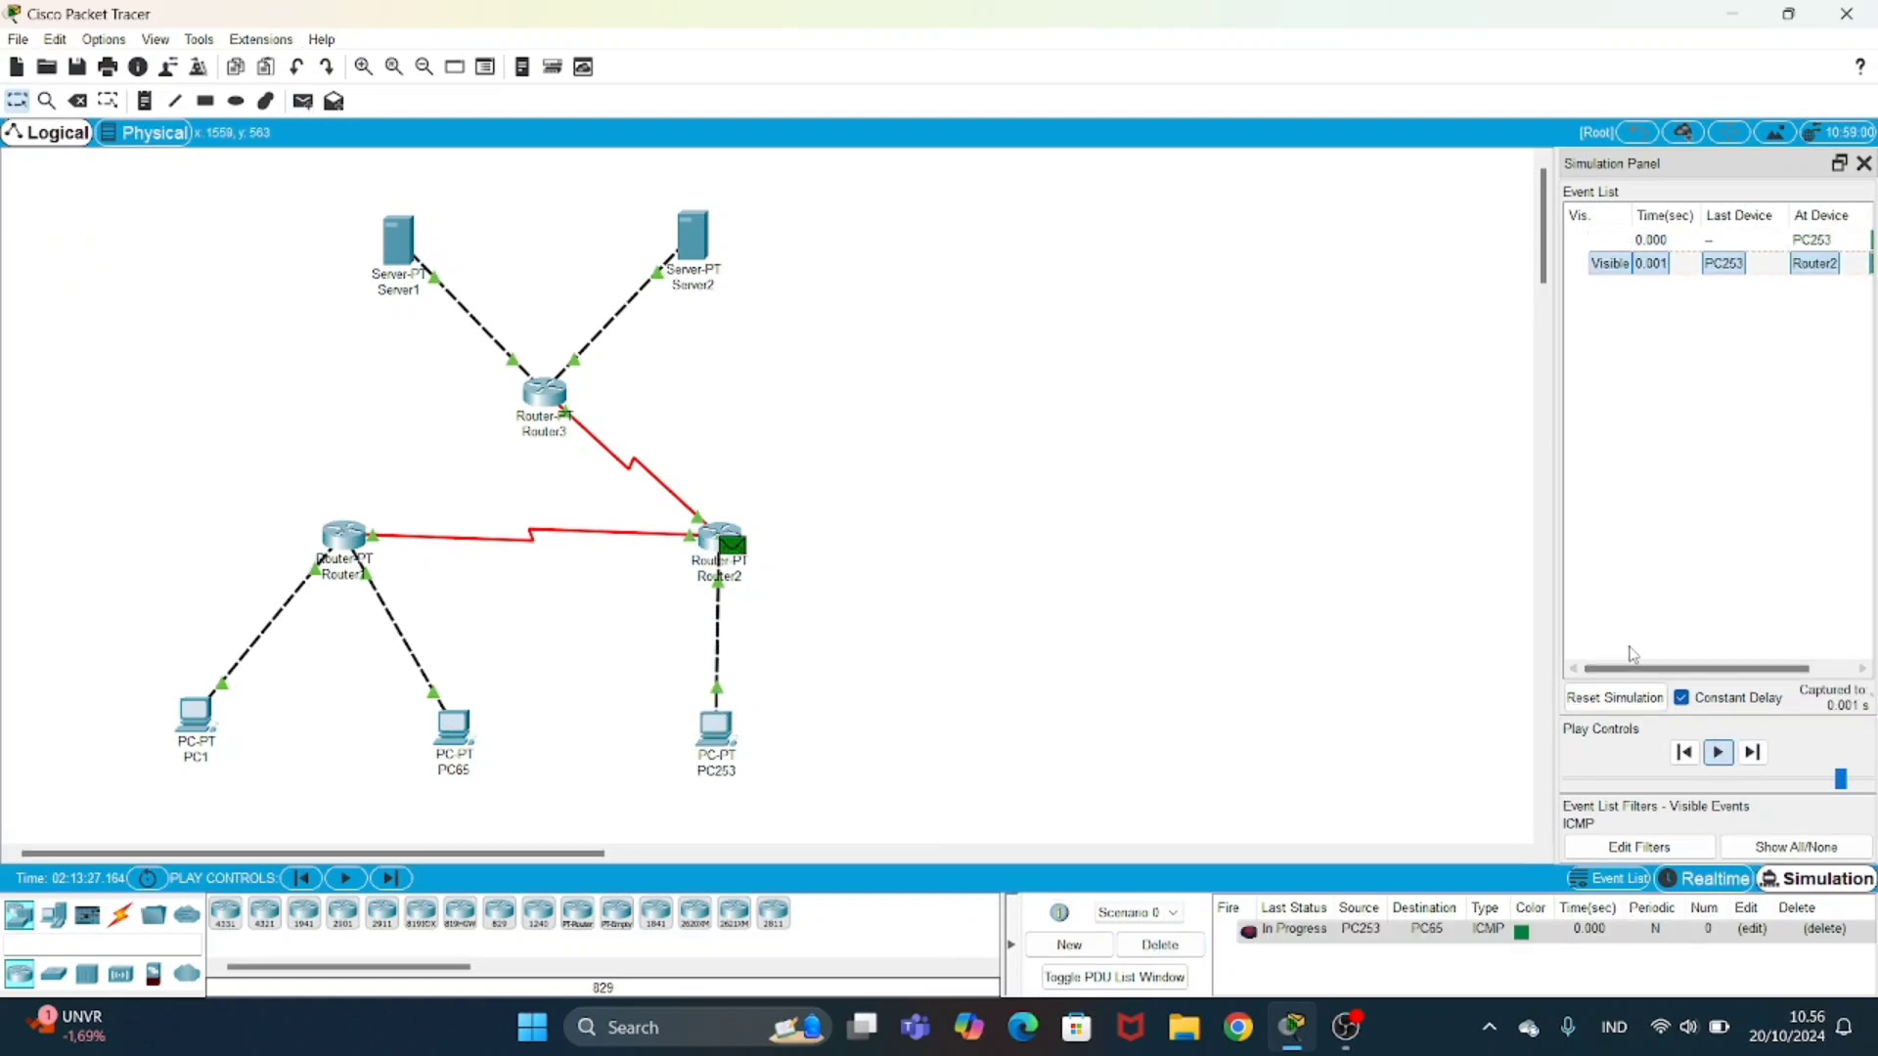
pyautogui.click(1160, 945)
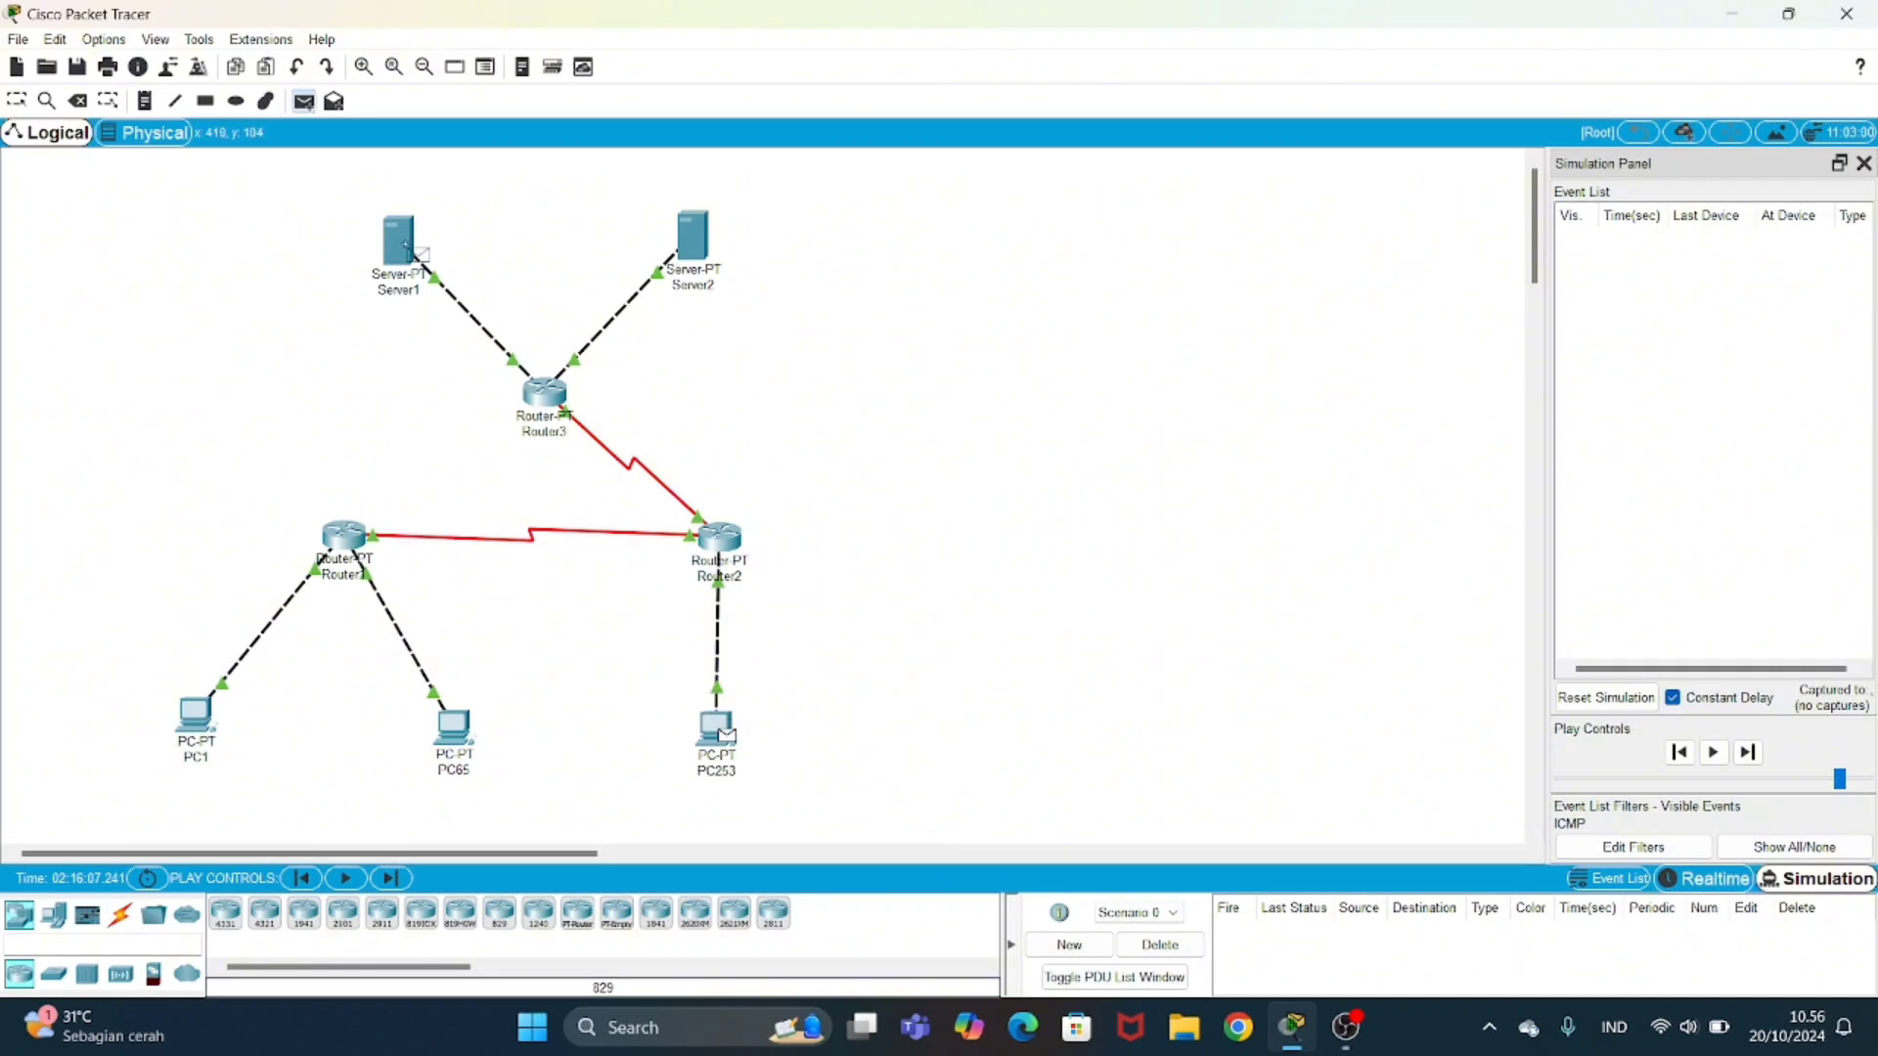
# - Run an ICMP test from PC253 to Server1, clear it, and run another from PC253 to Server2
pyautogui.click(419, 254)
pyautogui.click(1713, 752)
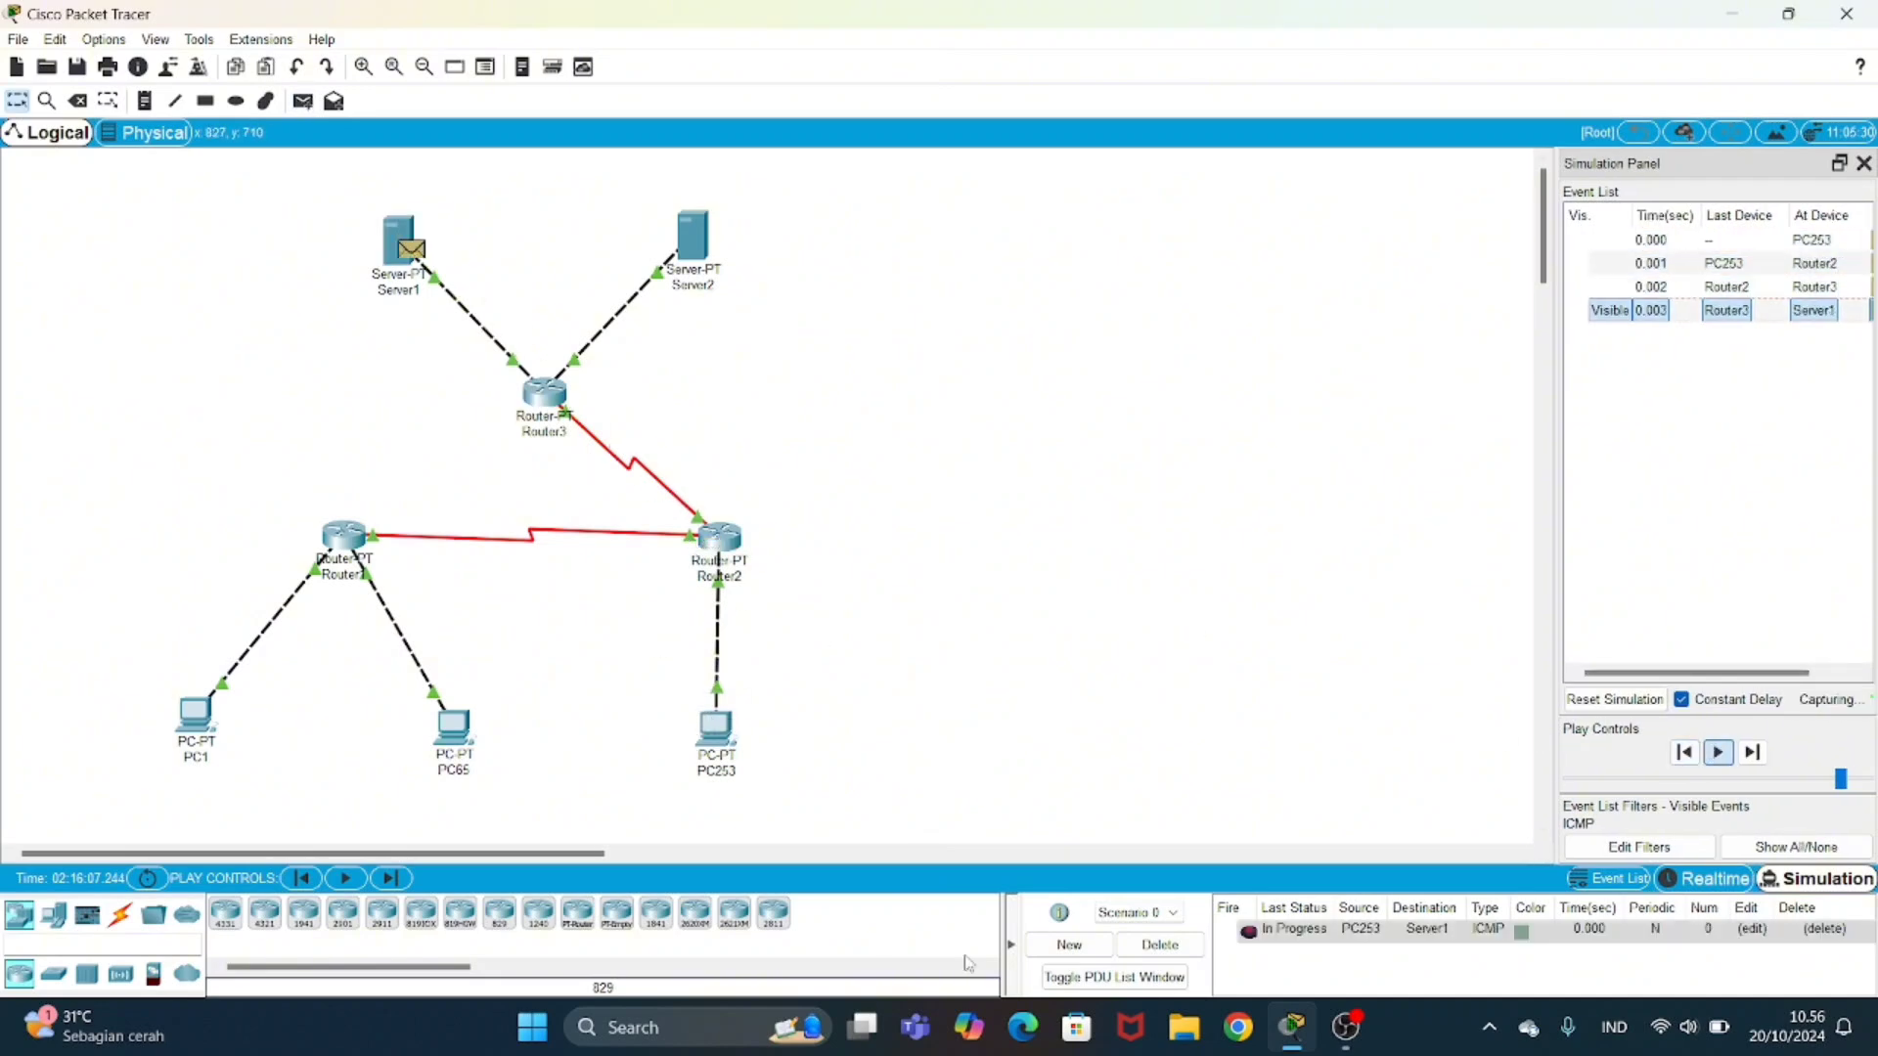
pyautogui.click(1160, 945)
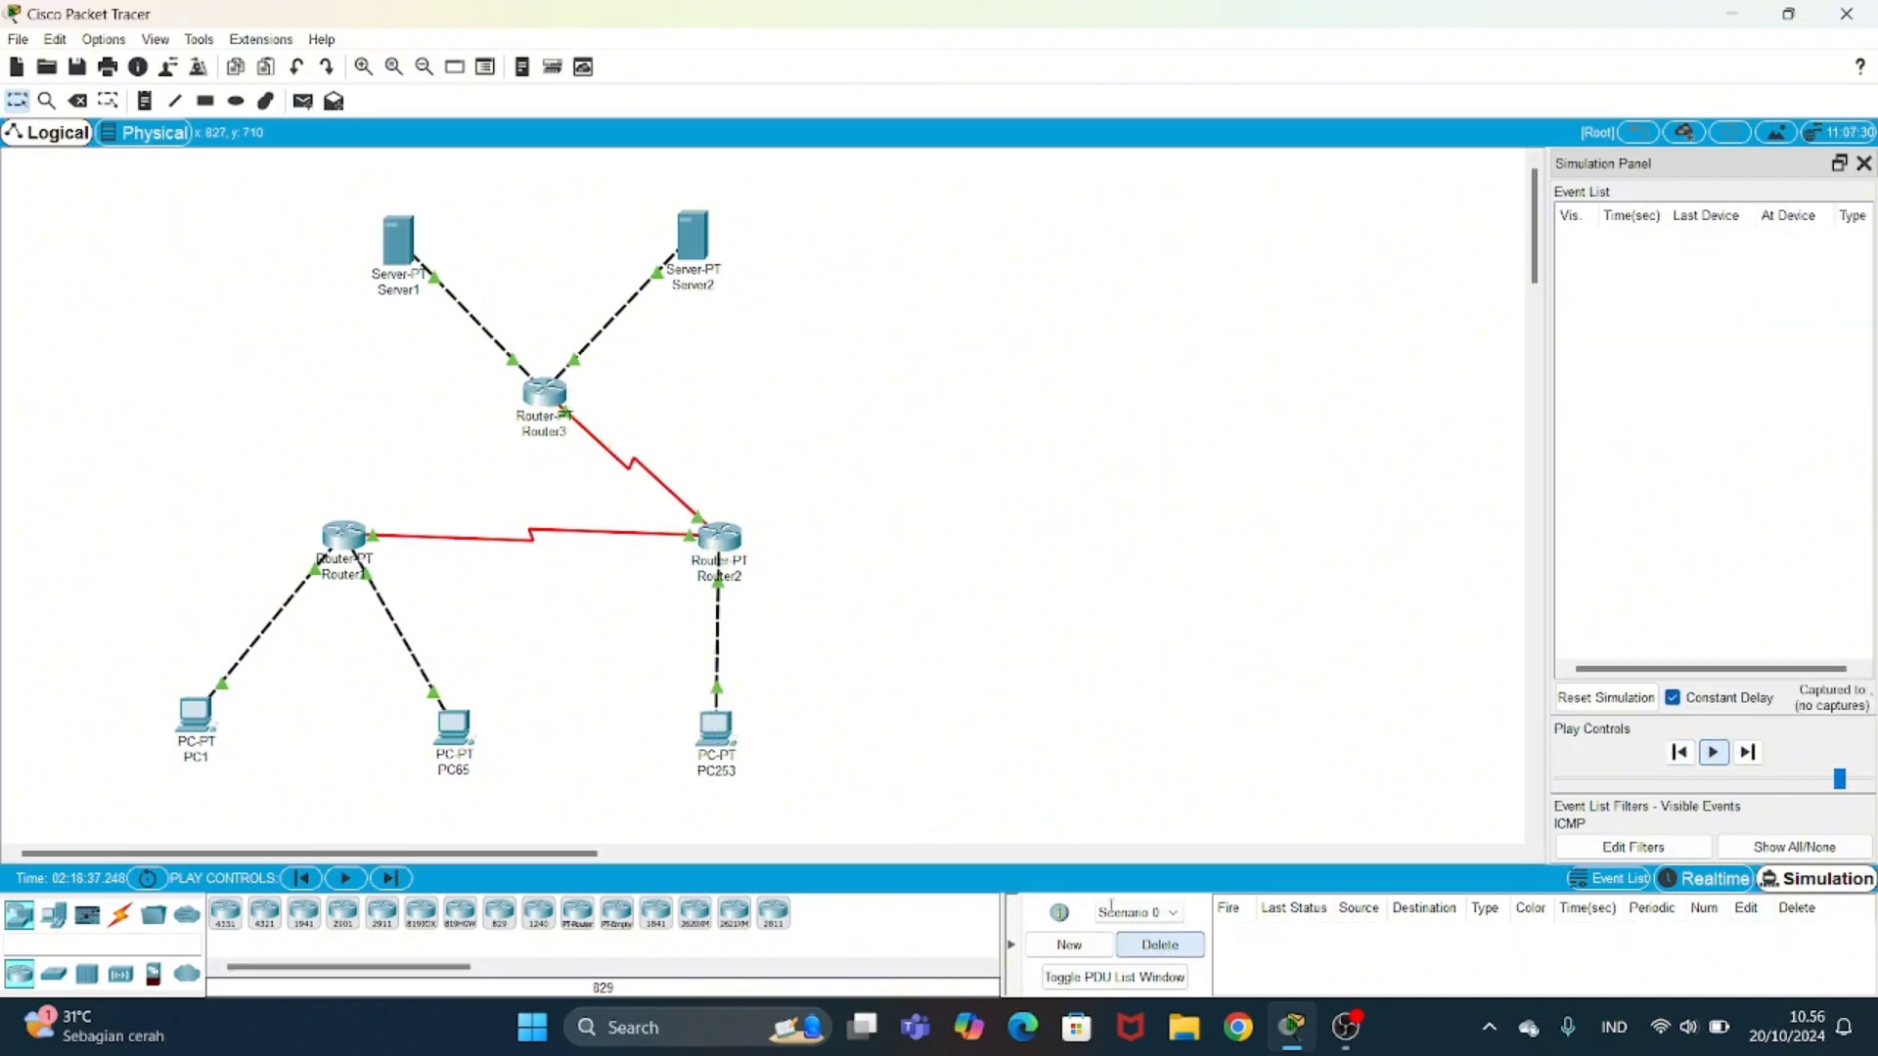
pyautogui.click(303, 102)
pyautogui.click(717, 729)
pyautogui.click(692, 237)
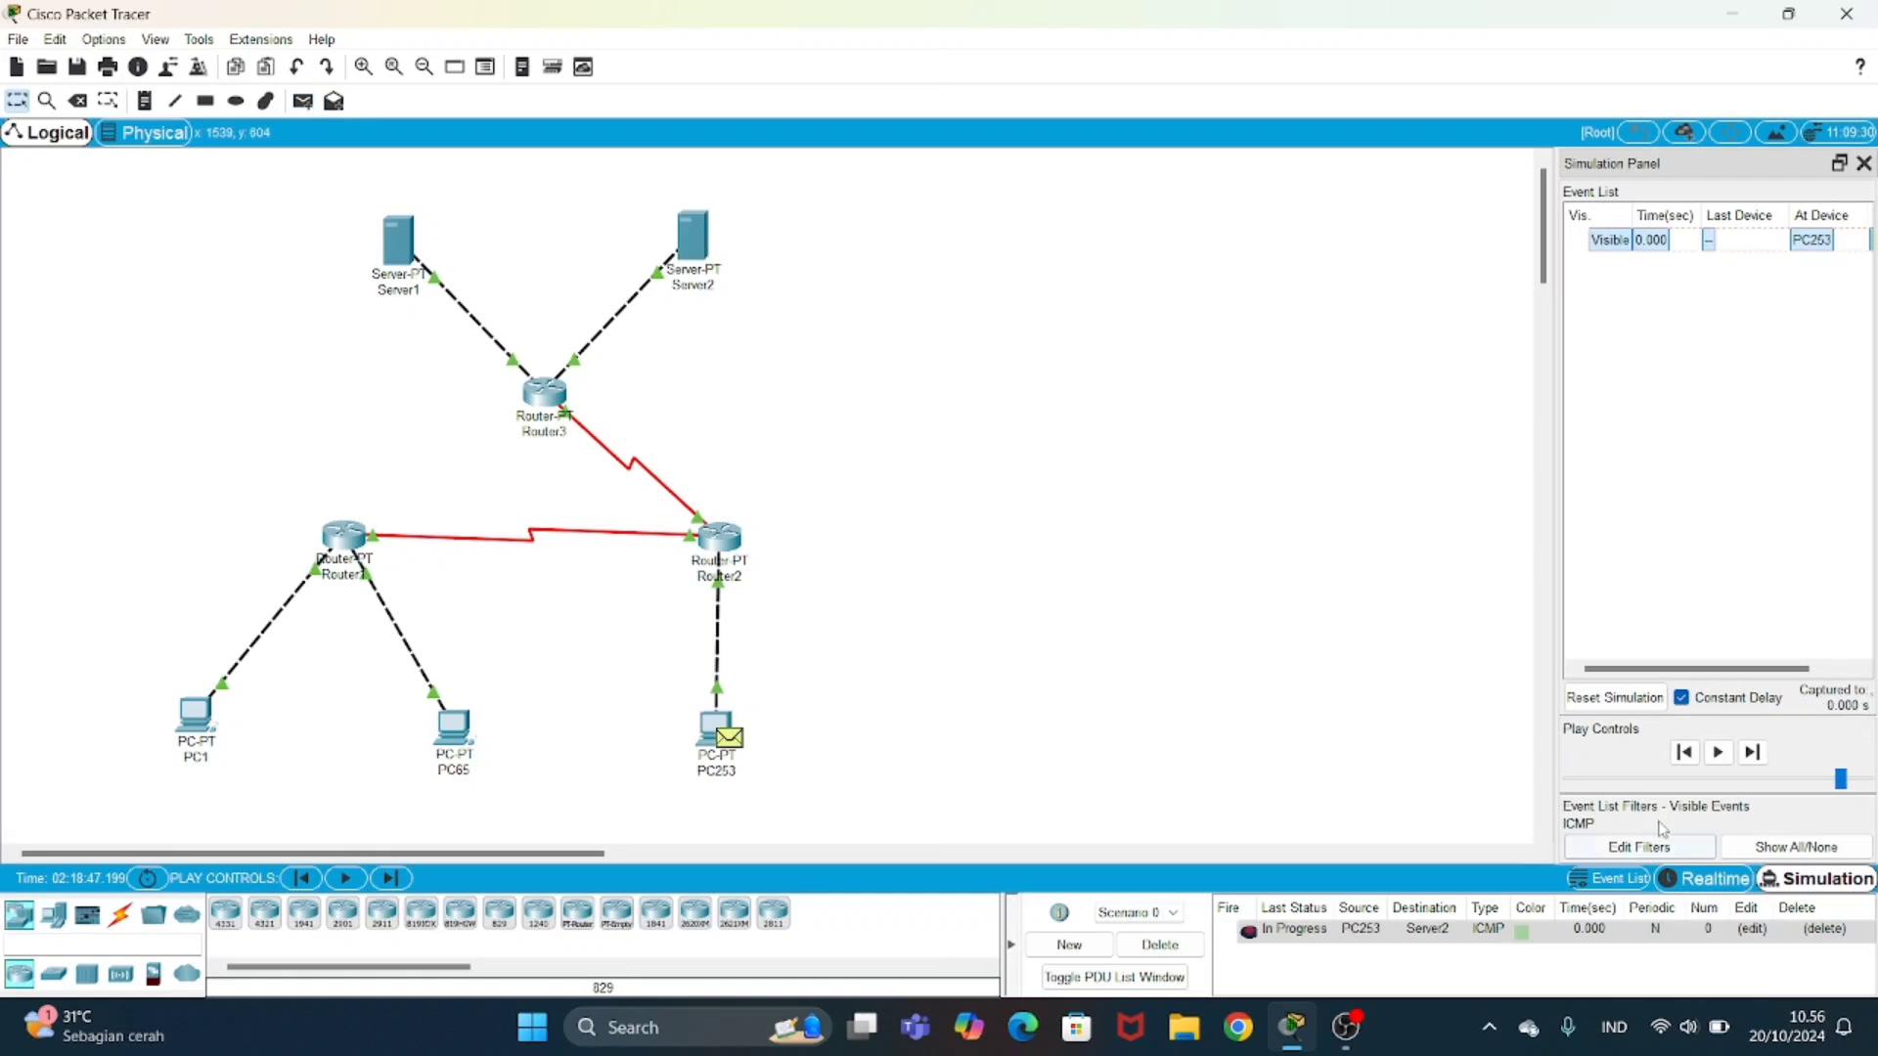
pyautogui.click(1713, 752)
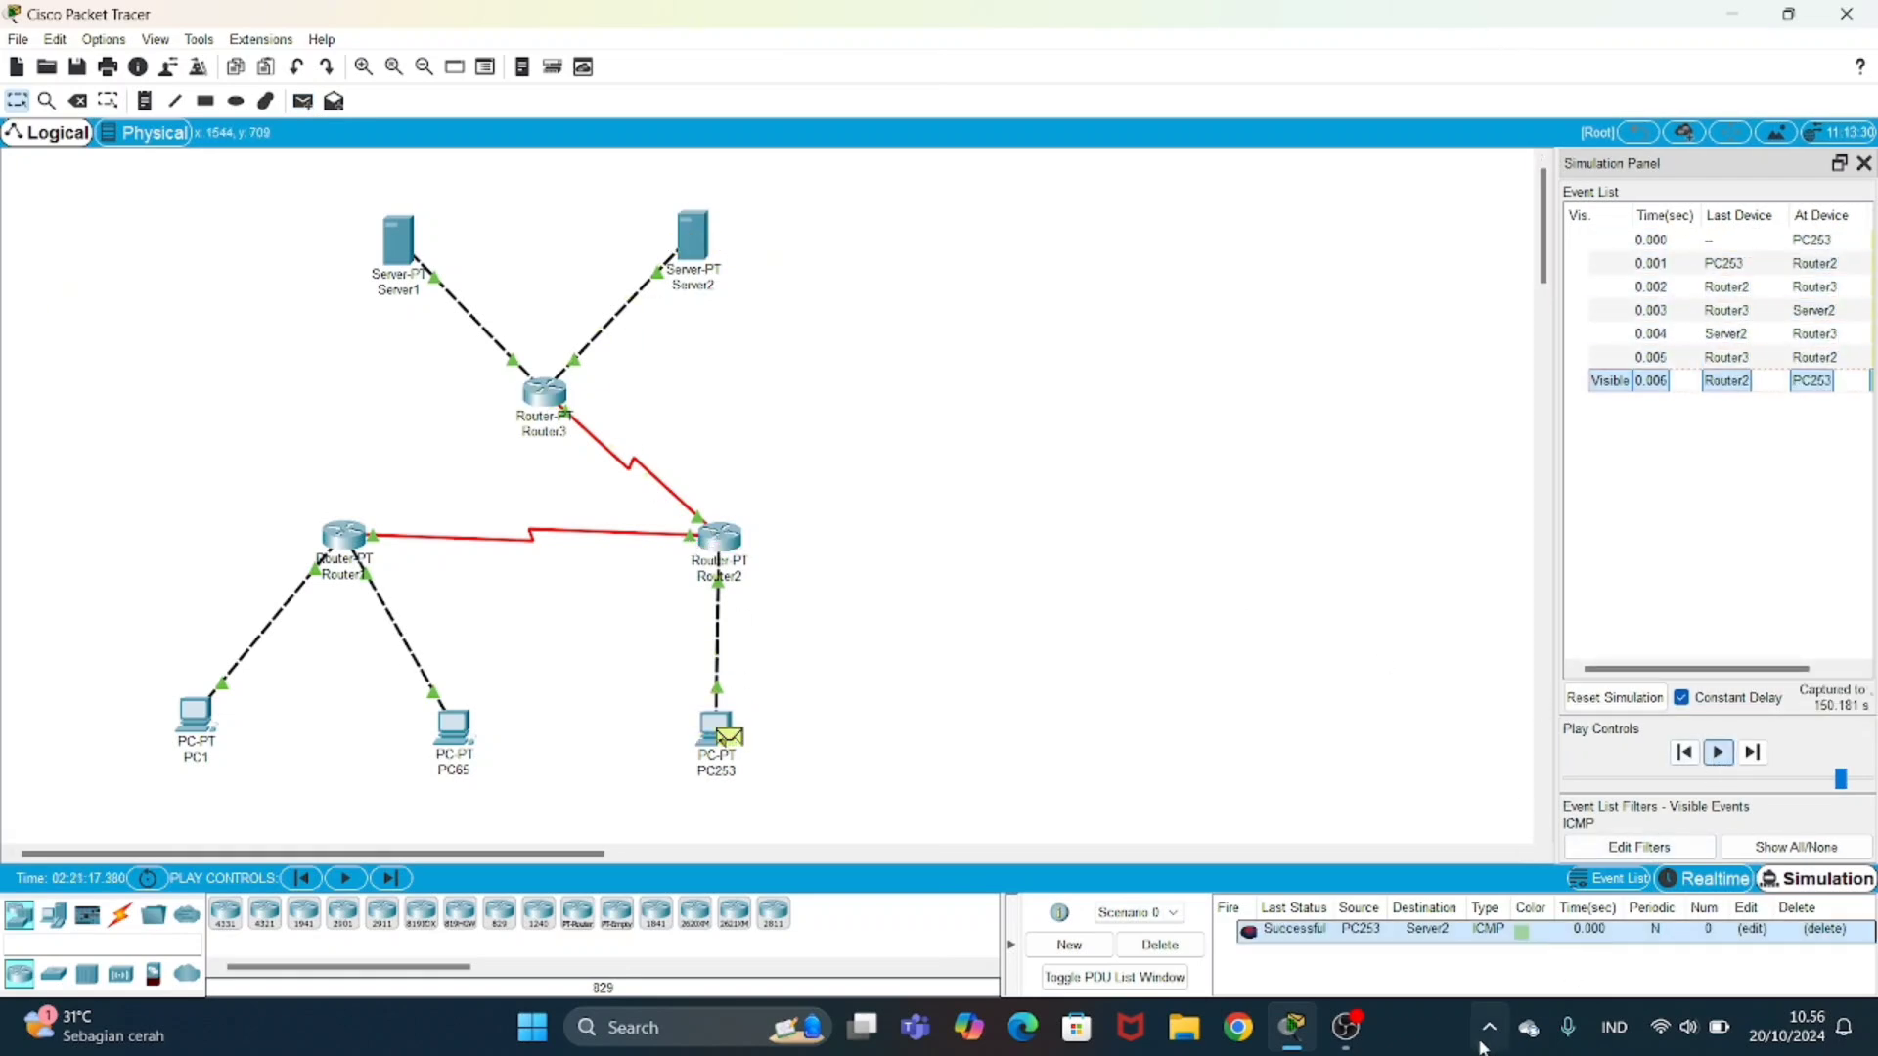
# - Add a simple ICMP PDU from Server1 to Server2 and run the simulation
pyautogui.click(302, 101)
pyautogui.click(399, 237)
pyautogui.click(692, 236)
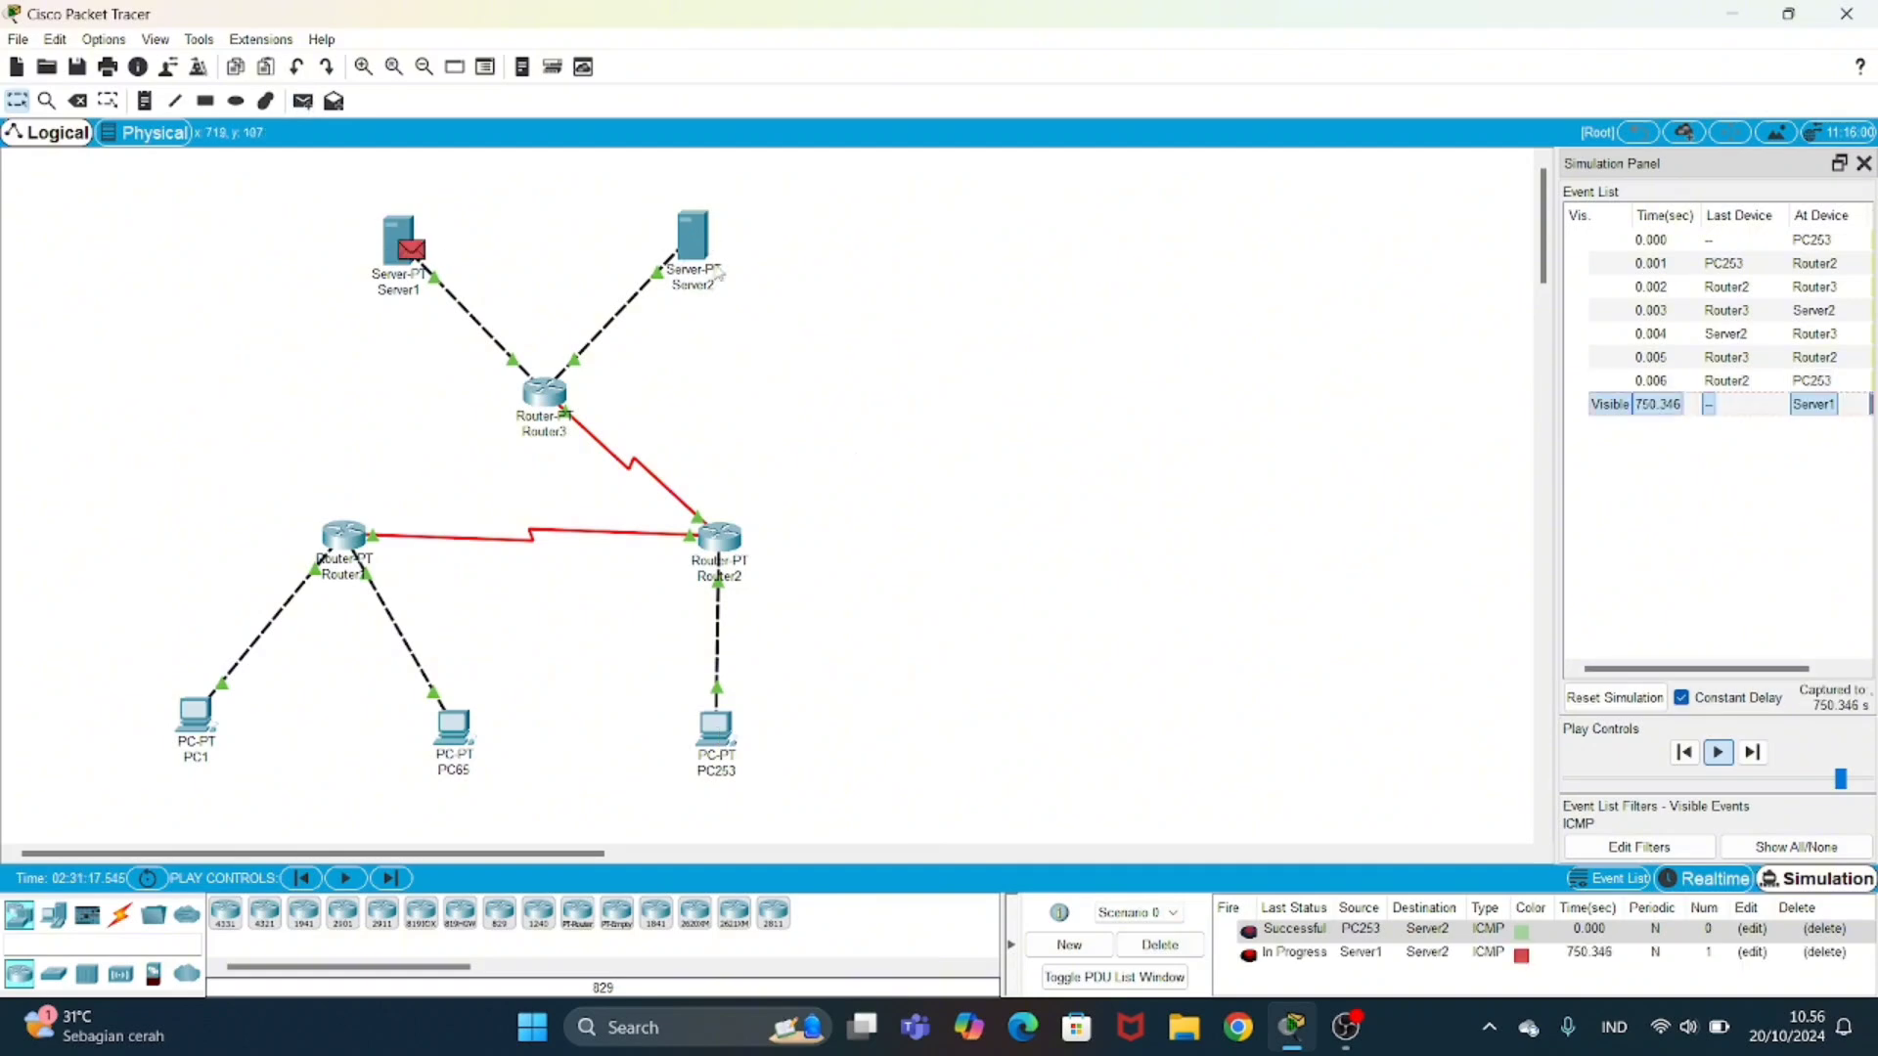
pyautogui.click(1717, 753)
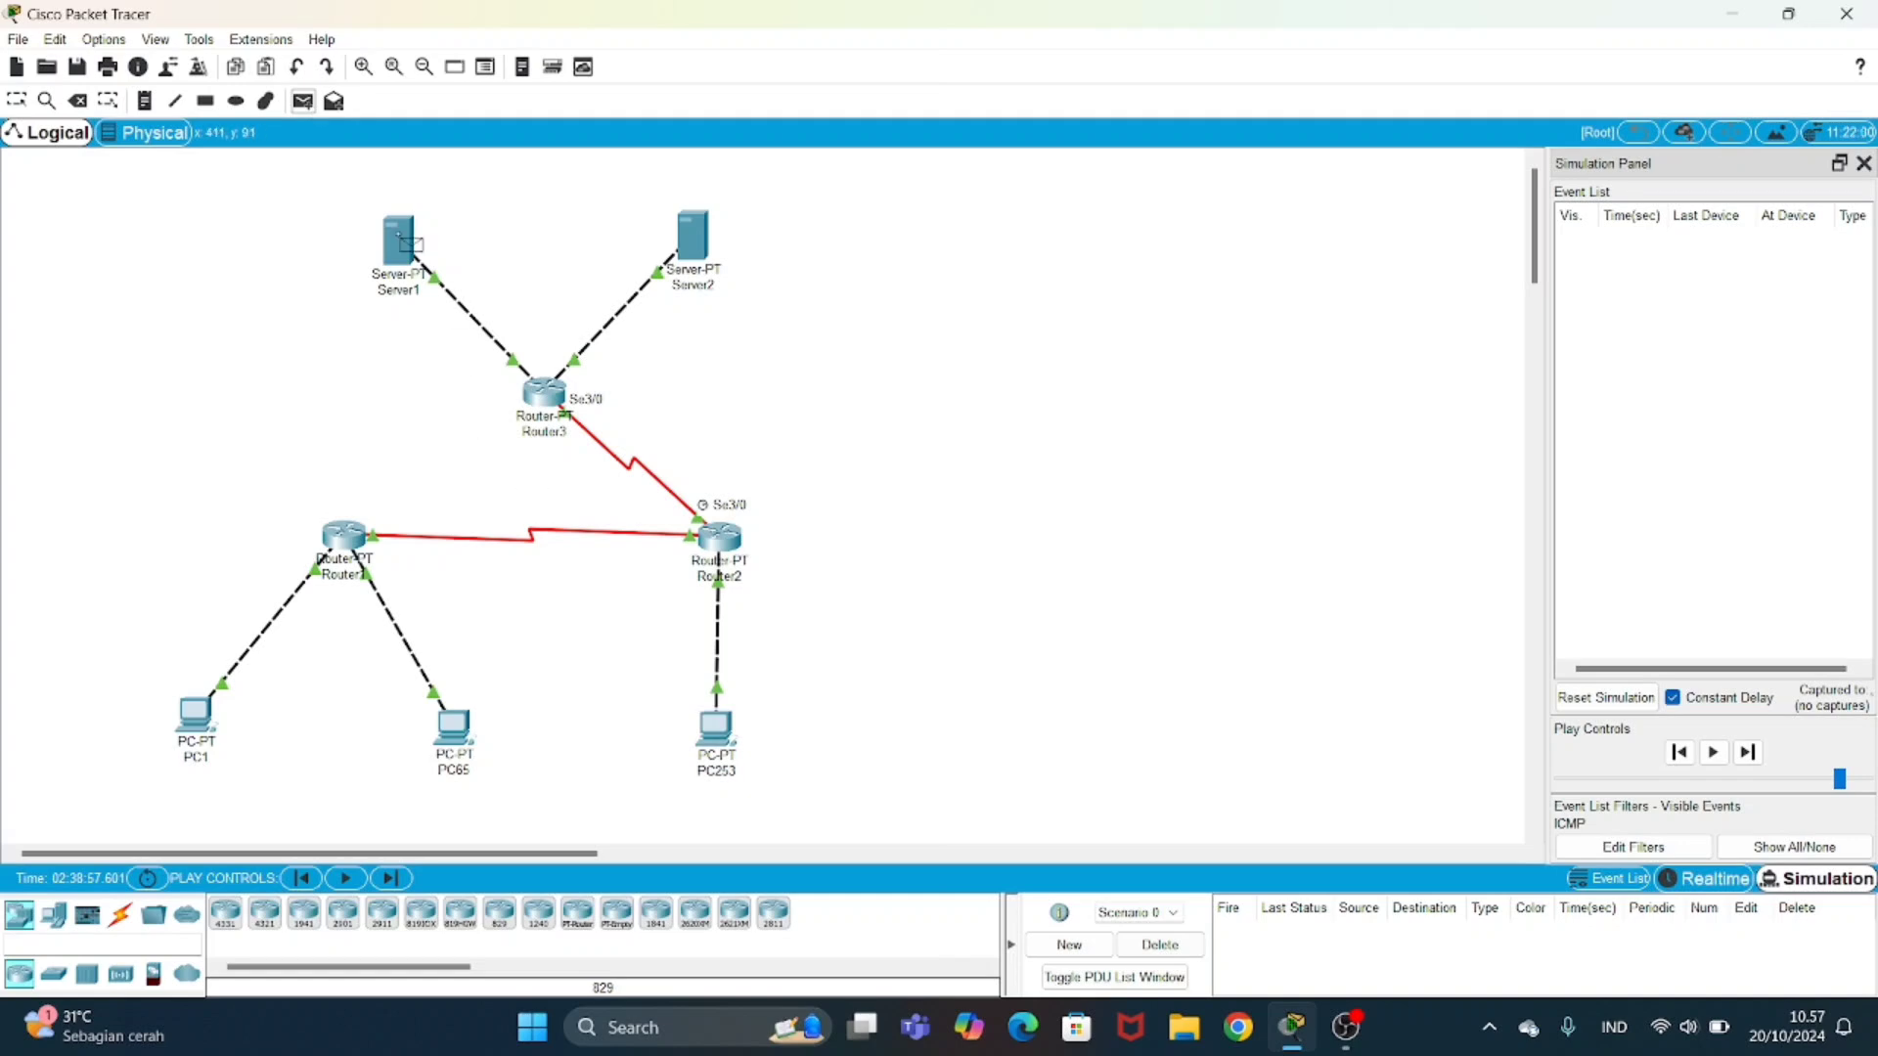
# - Simulate simple ICMP PDUs from Server1 to PC1 and from Server1 to PC65
pyautogui.click(211, 729)
pyautogui.click(1717, 754)
pyautogui.click(406, 751)
pyautogui.click(1713, 752)
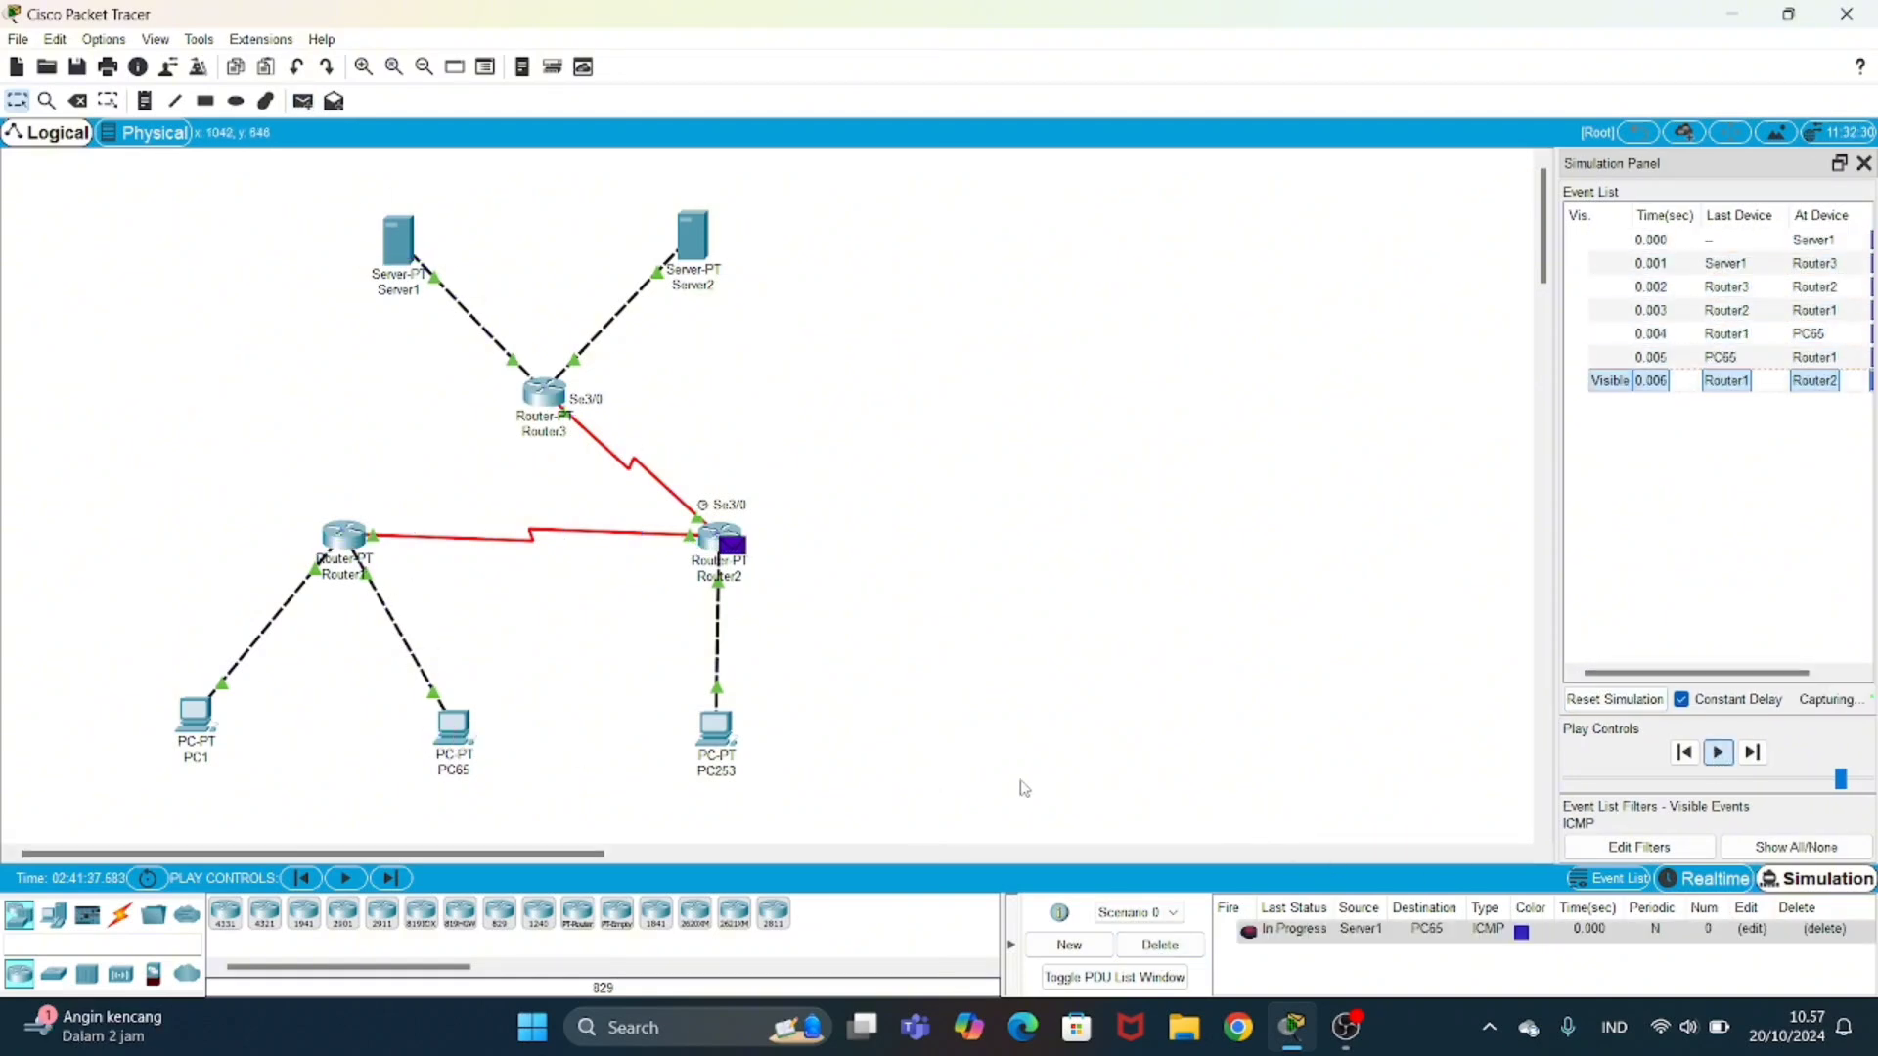
# - Clear the Server1-to-PC65 test, and run and clear an ICMP test from Server1 to PC253
pyautogui.click(1157, 945)
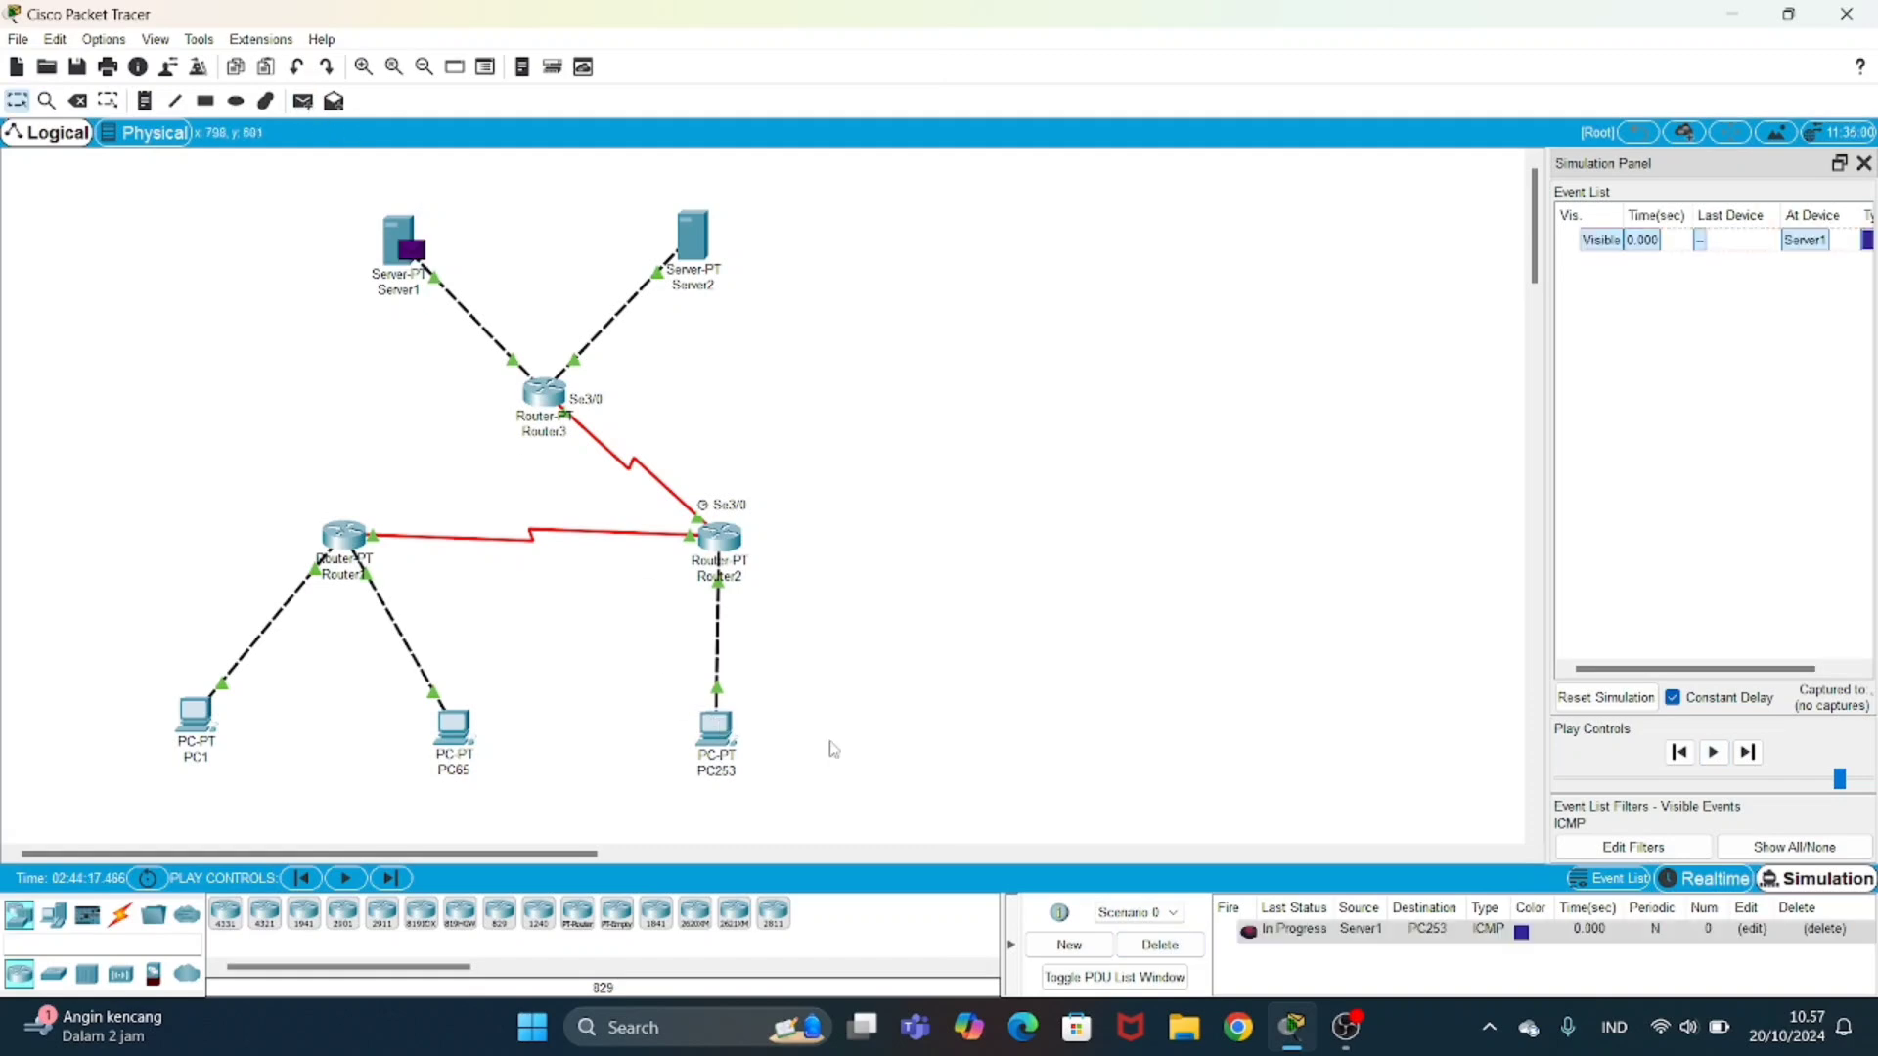
pyautogui.click(1713, 753)
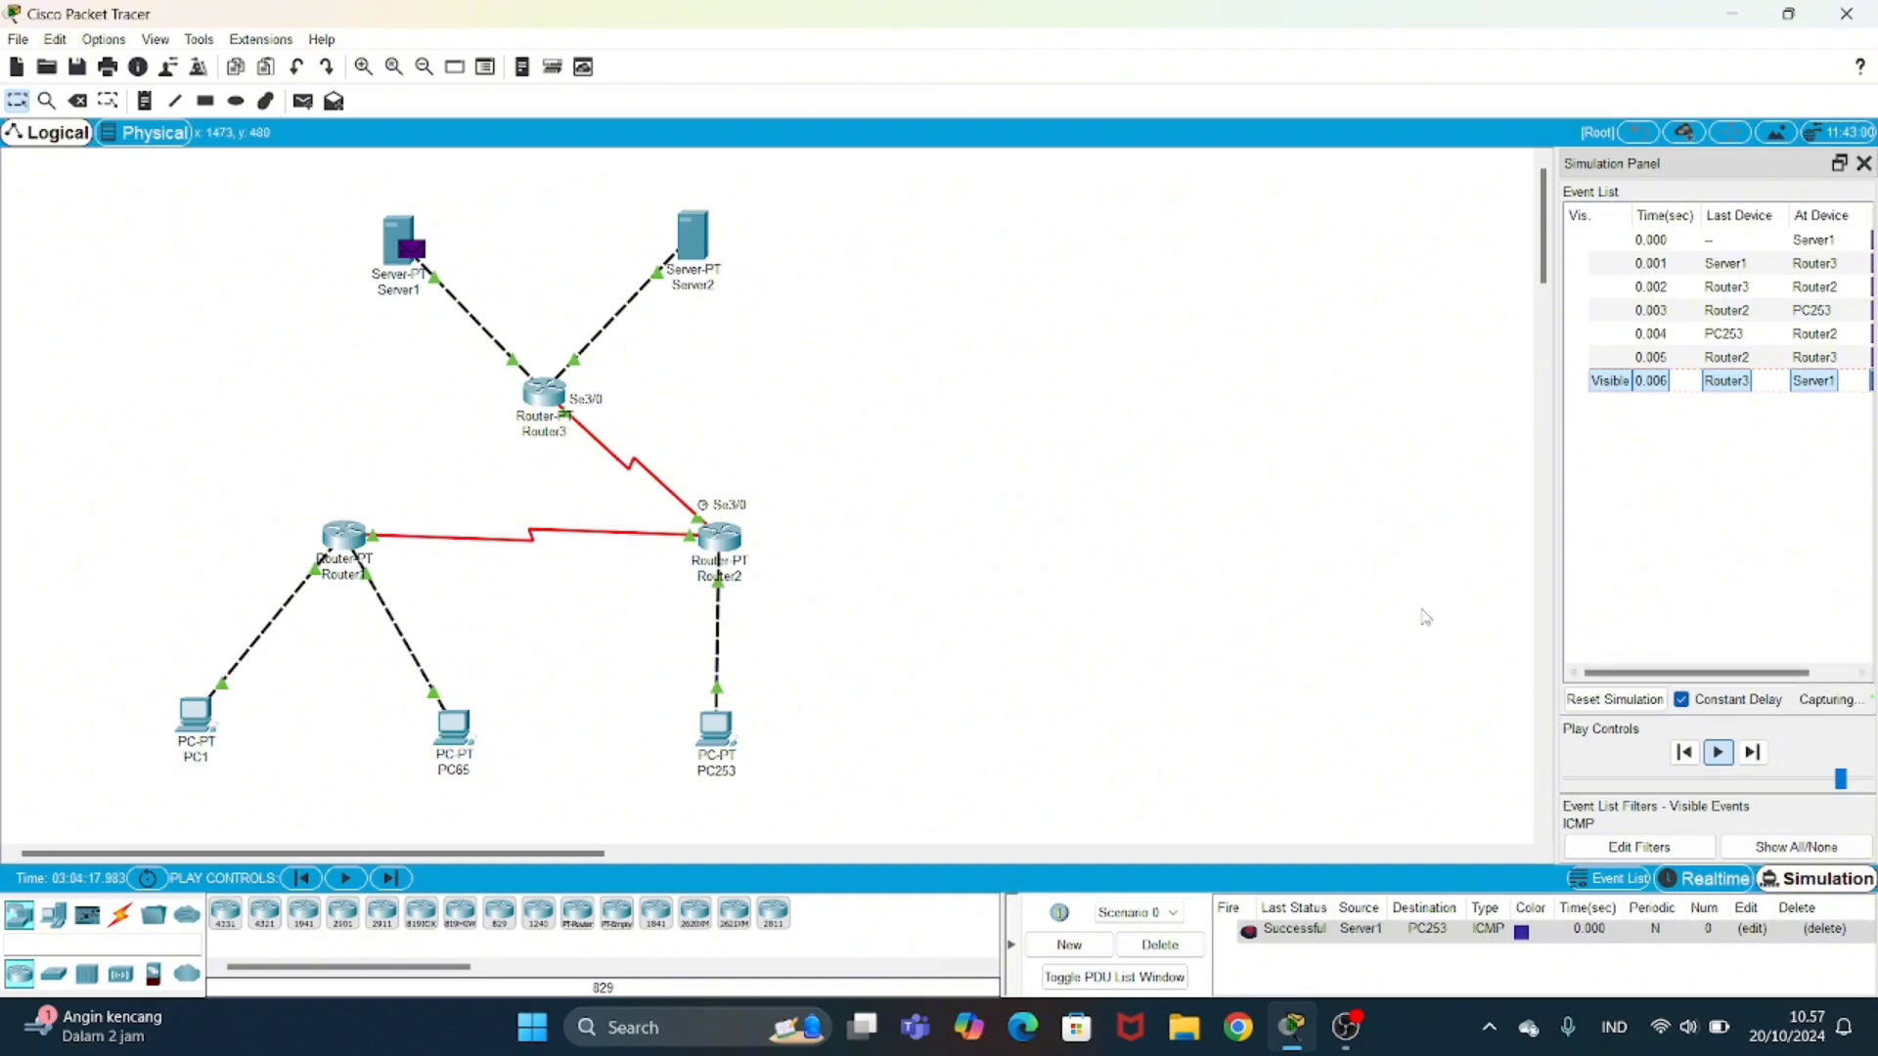
pyautogui.click(1161, 945)
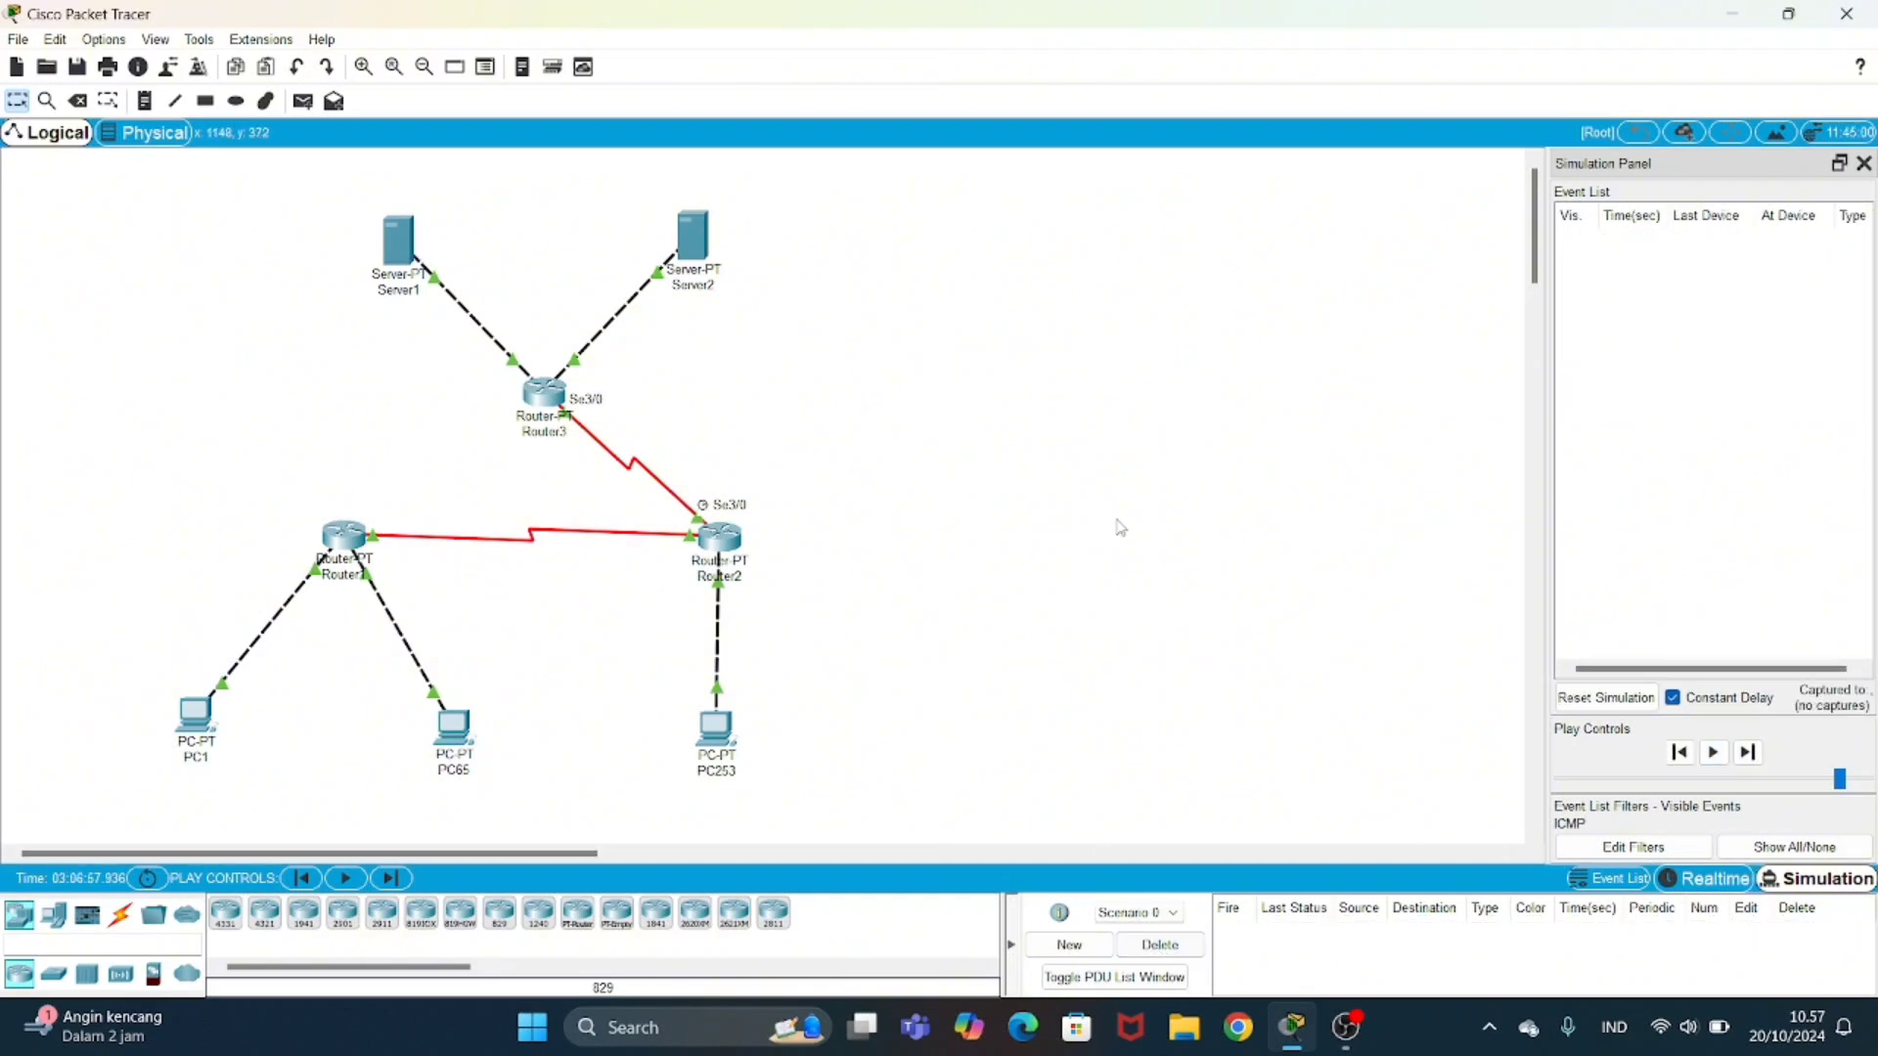
# - Display Router1's routing table with "show ip route" and review its RIP-learned and directly connected networks
pyautogui.click(346, 536)
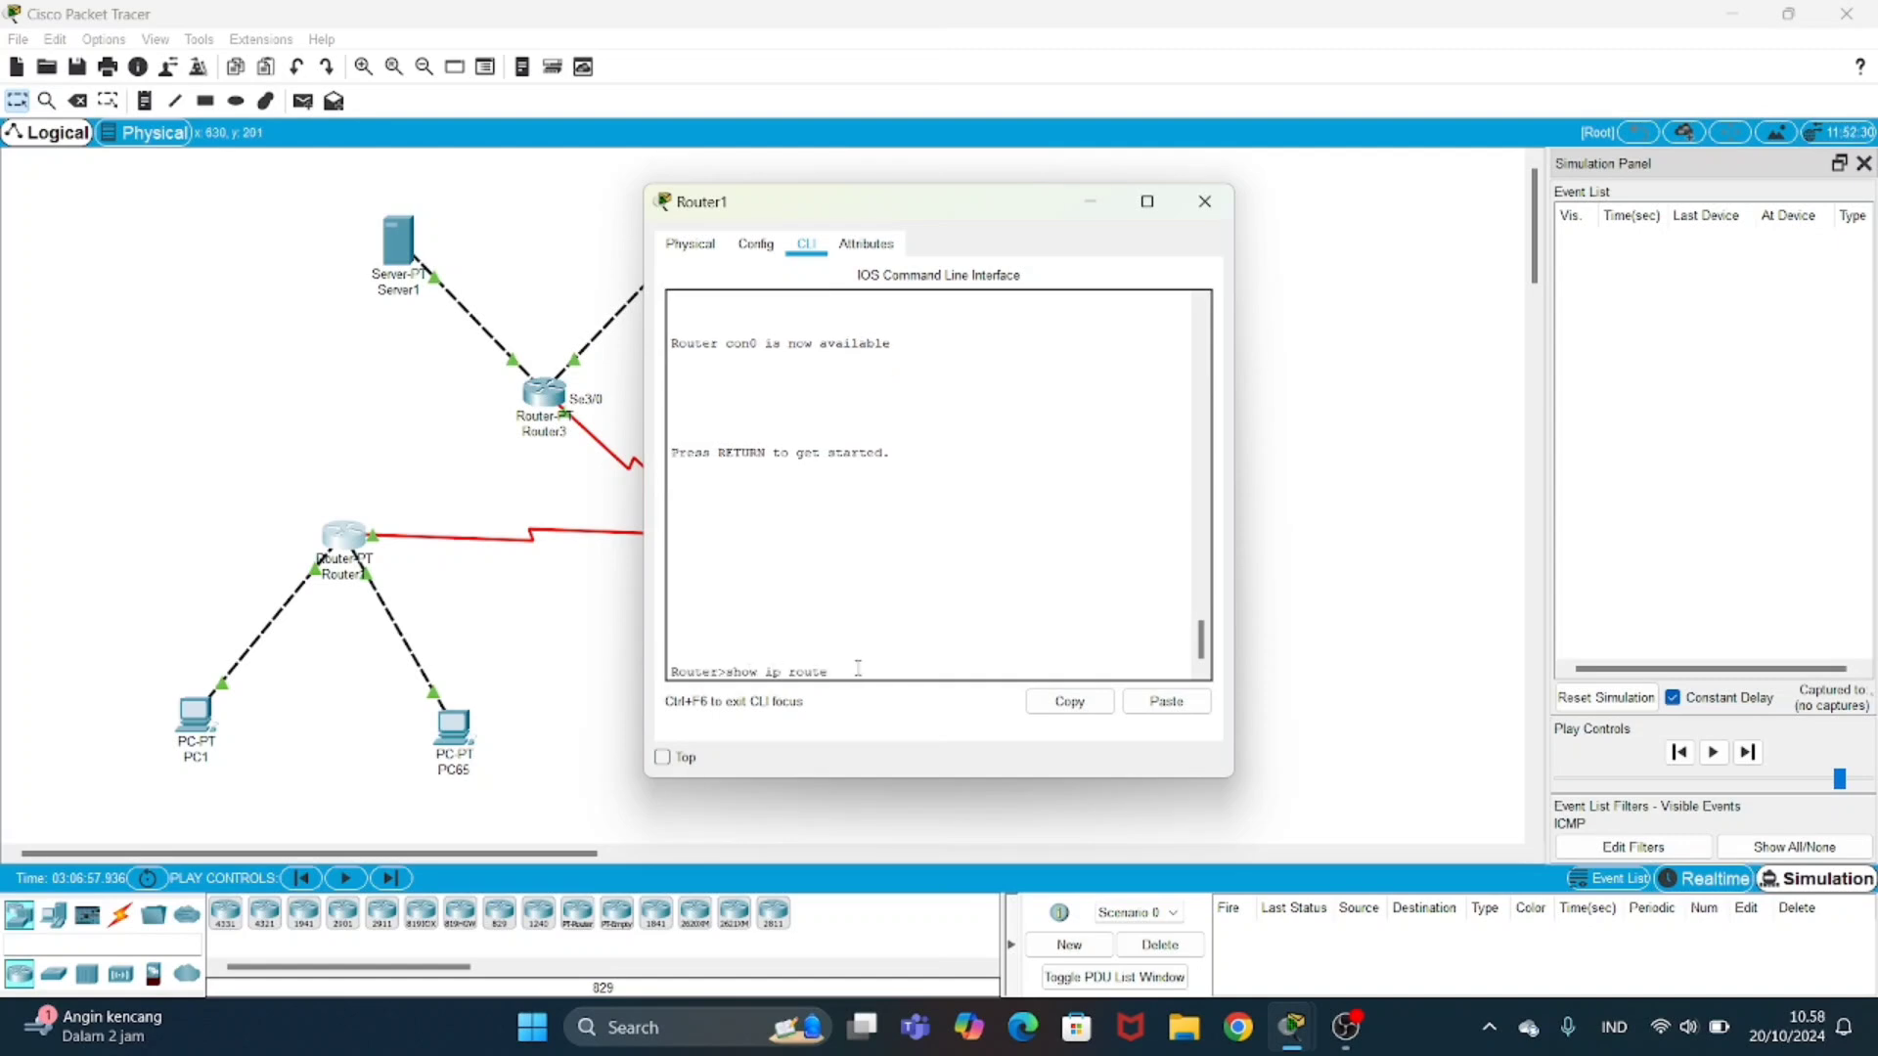
pyautogui.write('show ip route')
pyautogui.press('Return')
pyautogui.press('Return')
pyautogui.press('Return')
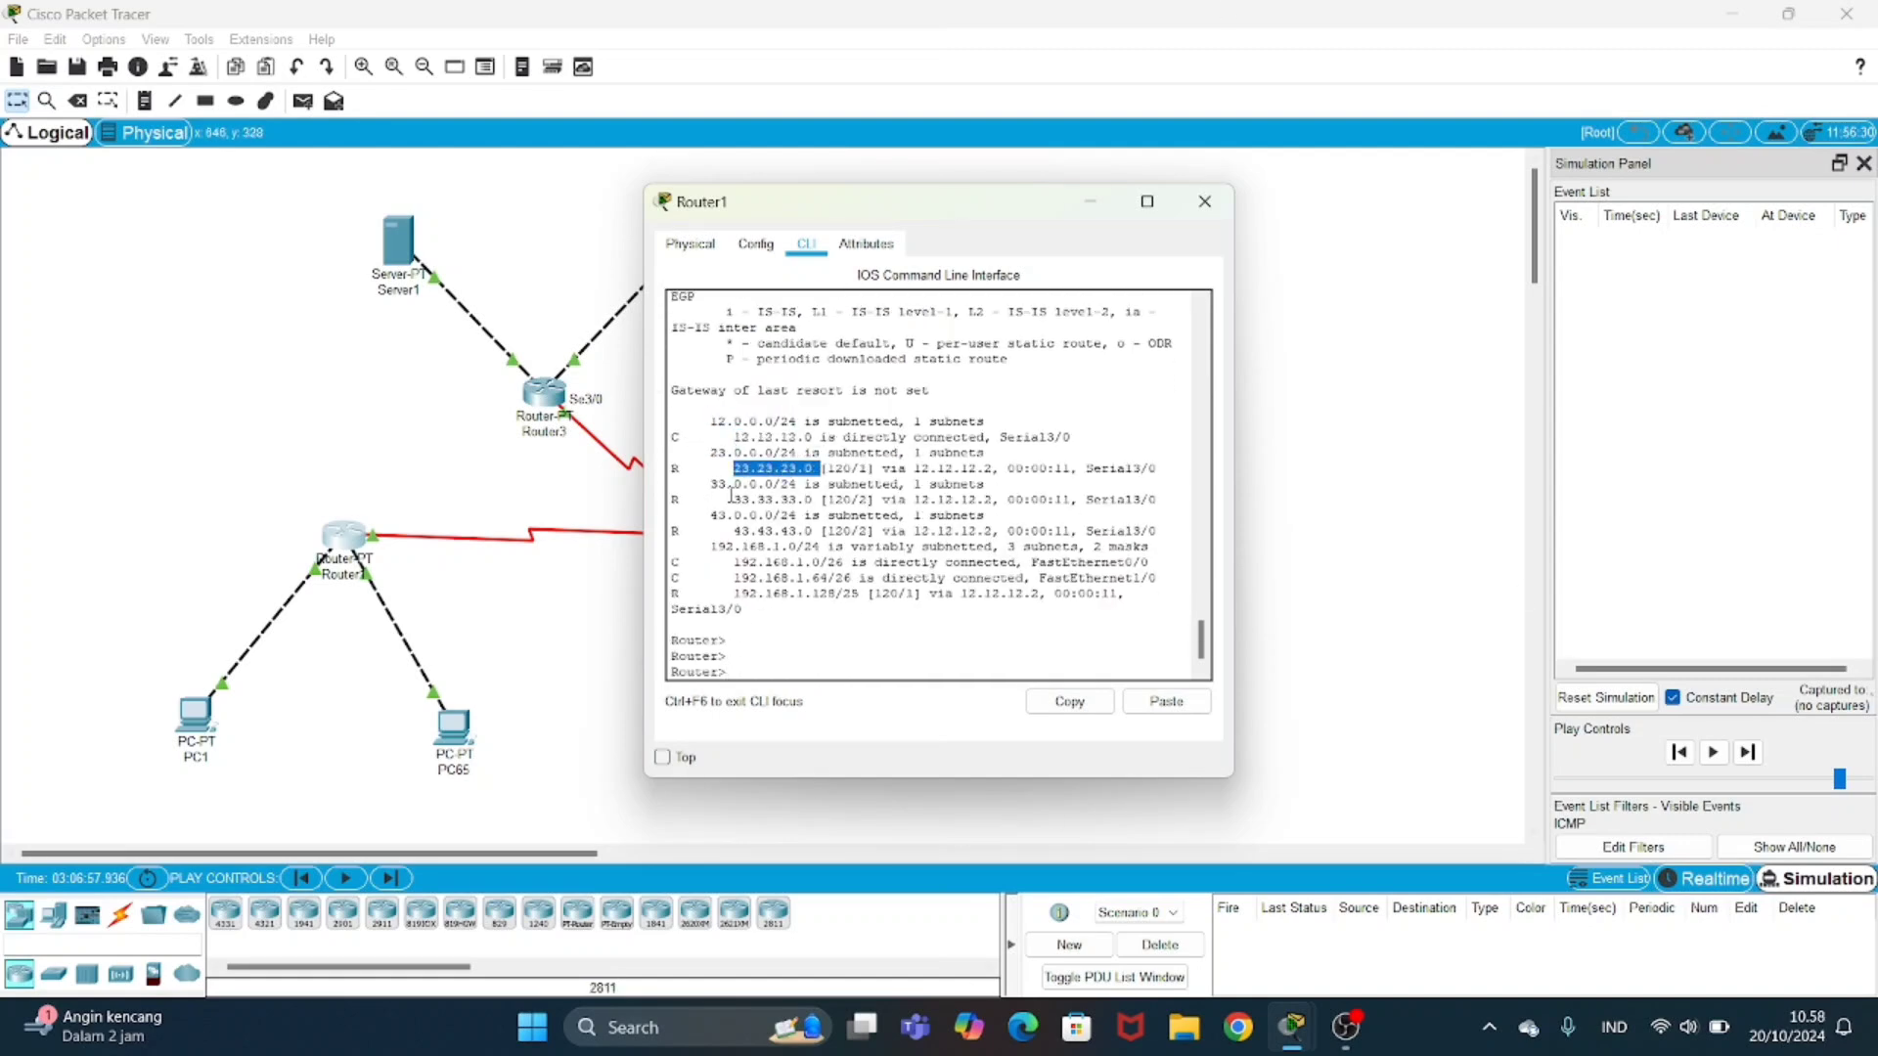
pyautogui.moveTo(733, 499); pyautogui.dragTo(820, 500)
pyautogui.moveTo(733, 531); pyautogui.dragTo(1158, 580)
pyautogui.click(924, 595)
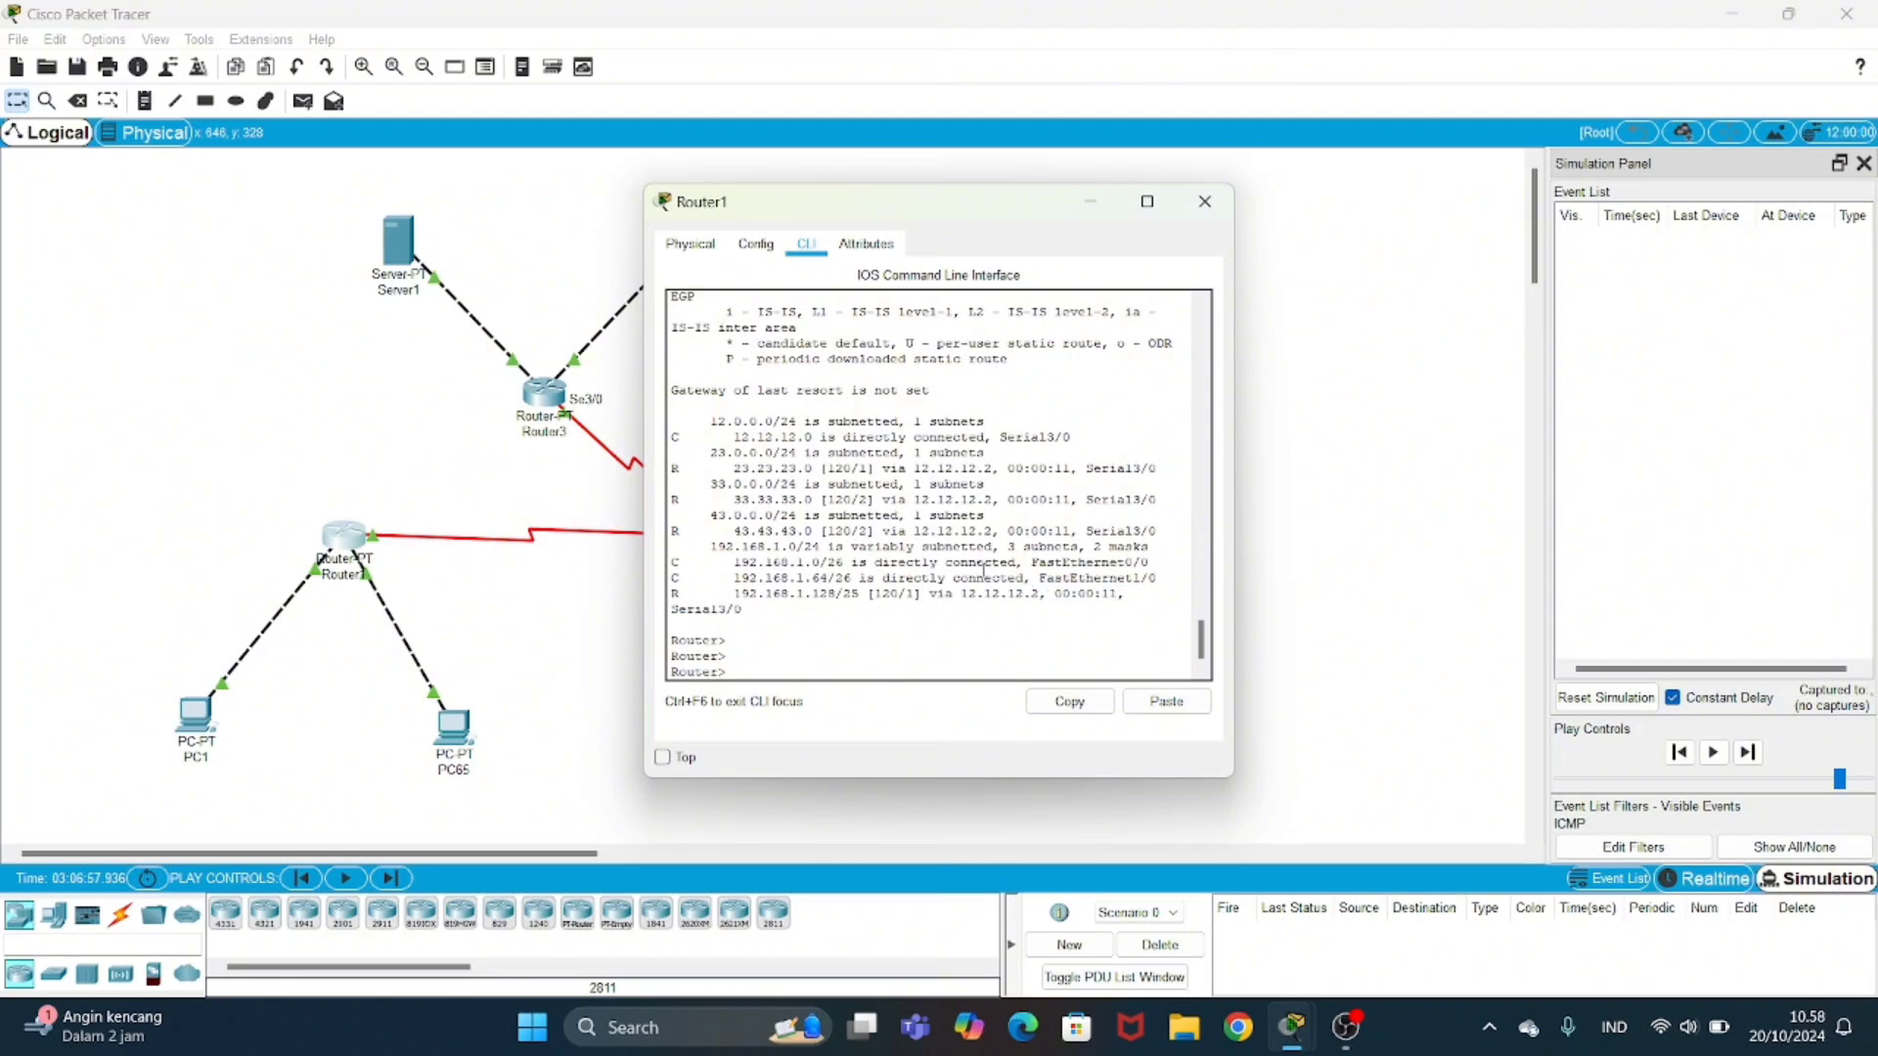
pyautogui.click(1205, 202)
# - Display Router2's routing table with "show ip route"
pyautogui.click(713, 550)
pyautogui.write('show ip r')
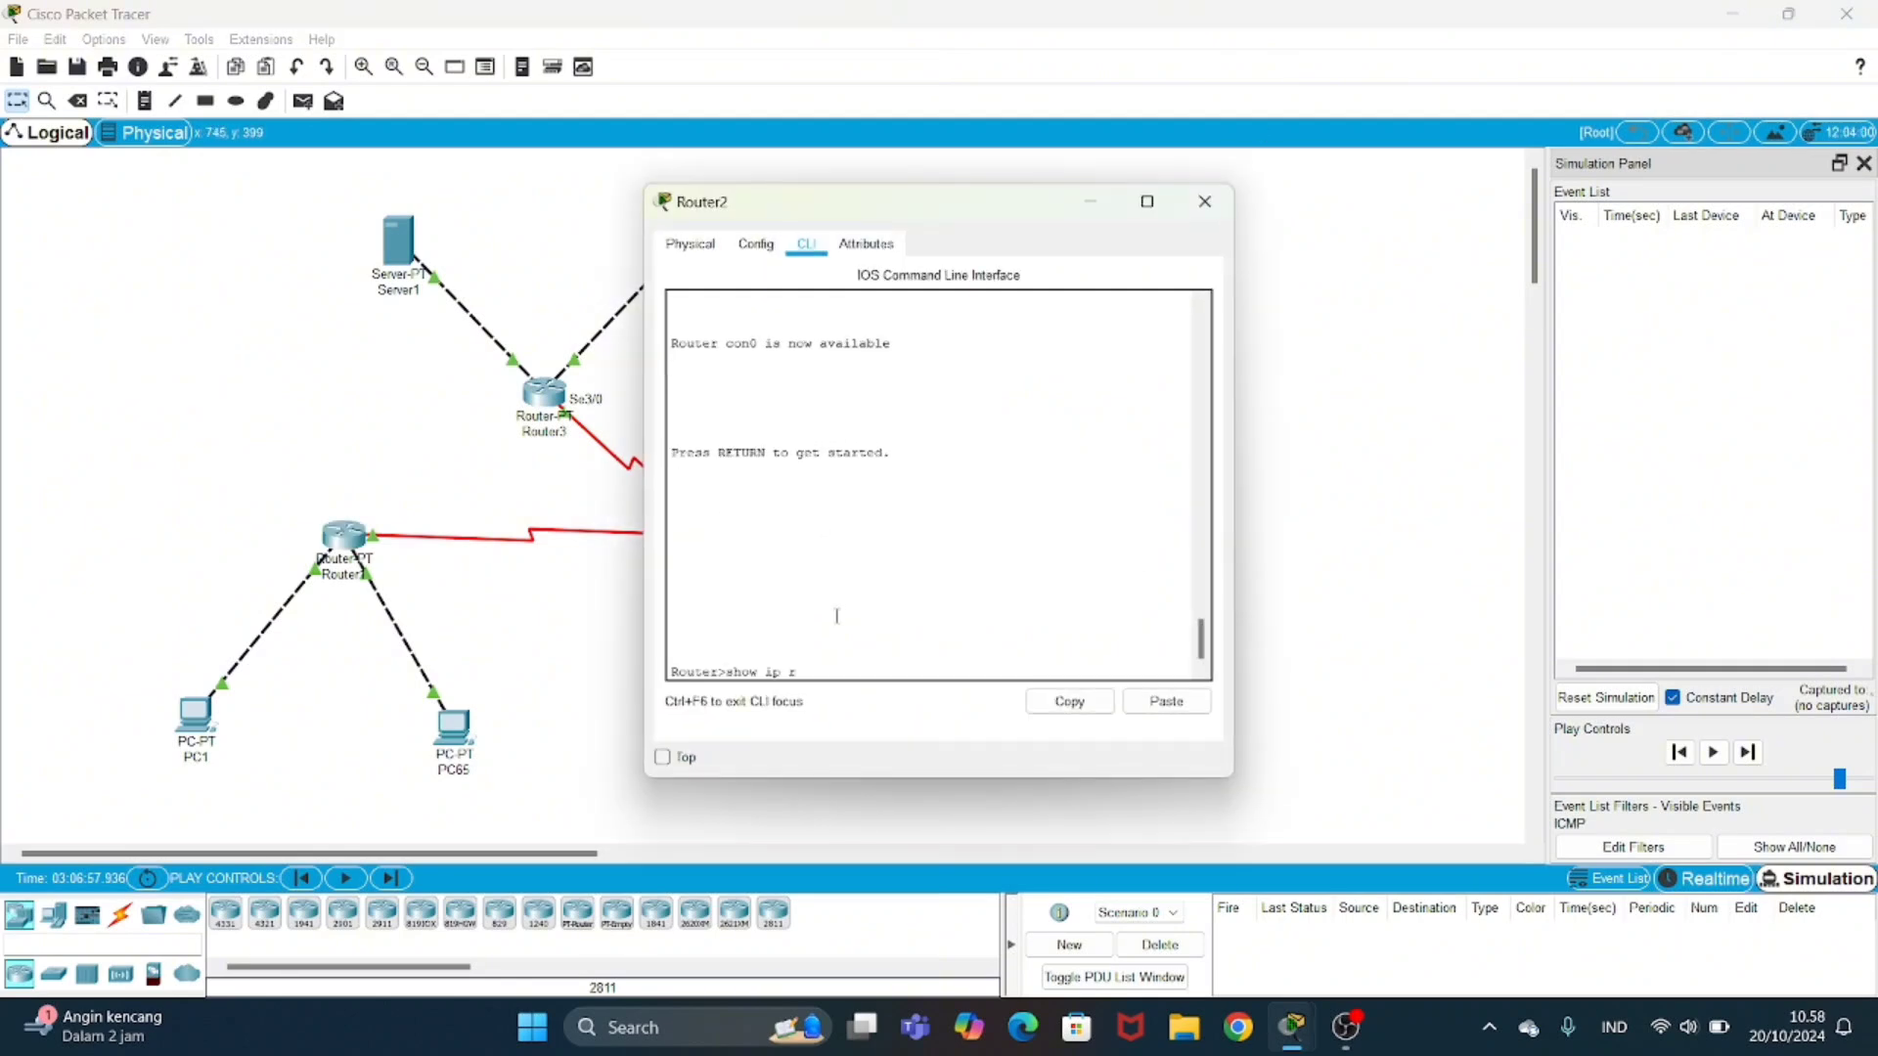
pyautogui.write('oute')
pyautogui.press('Return')
pyautogui.press('Return')
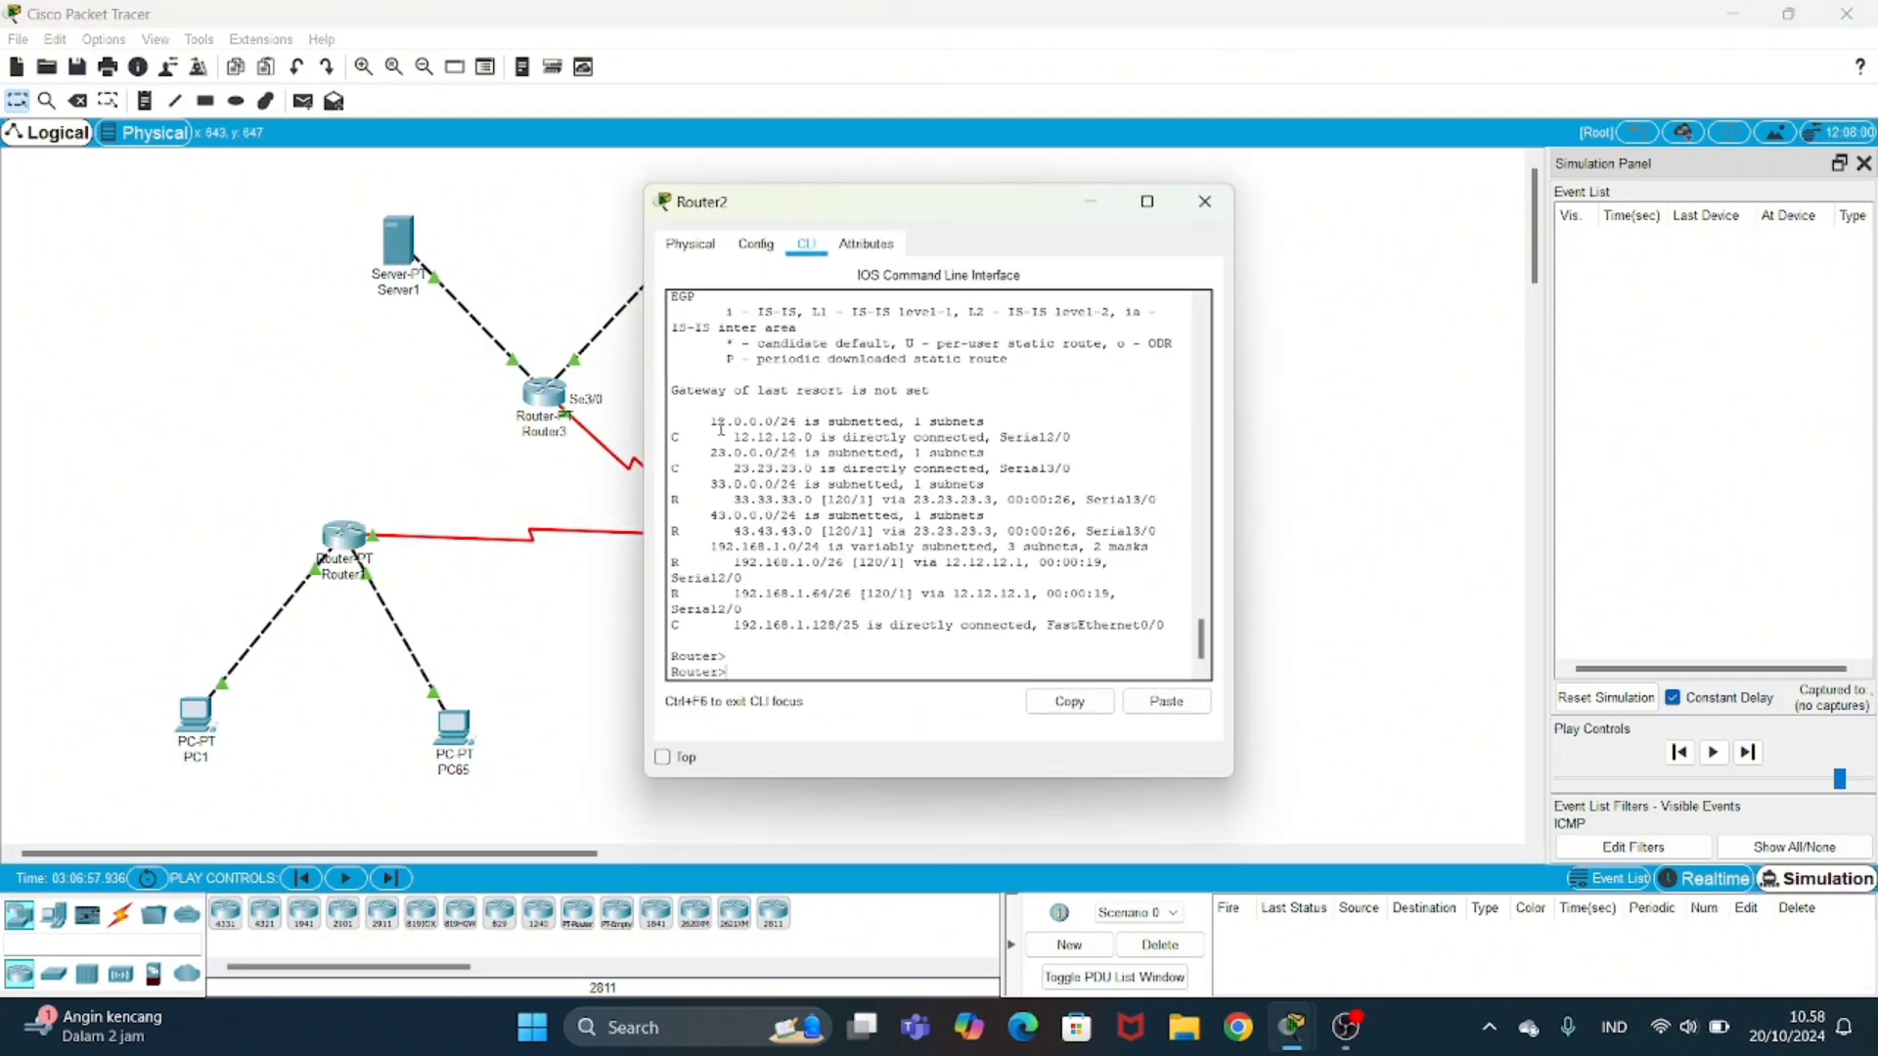
# - Examine the connected and RIP-learned networks in Router2's routing table, including the next hops for the 192.168.1.0/26 and 192.168.1.64/26 subnets
pyautogui.moveTo(732, 438); pyautogui.dragTo(824, 469)
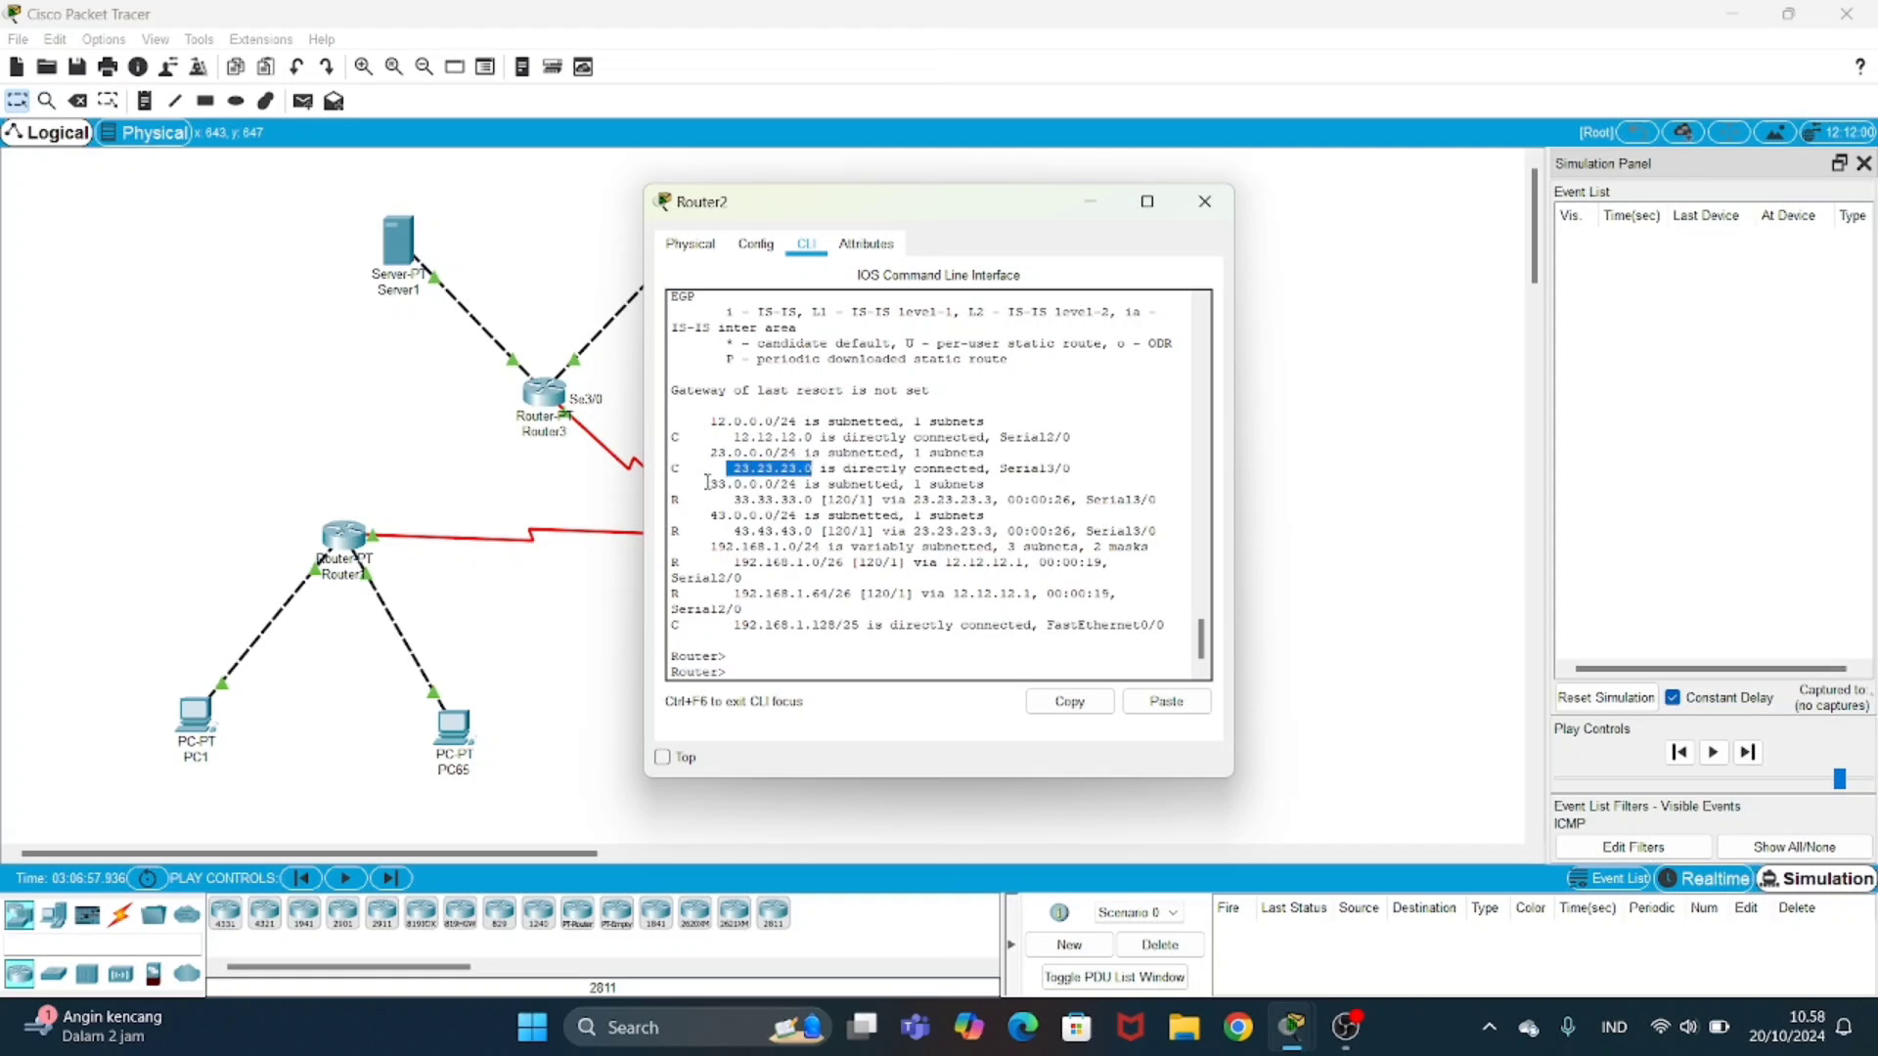
pyautogui.moveTo(710, 484); pyautogui.dragTo(825, 531)
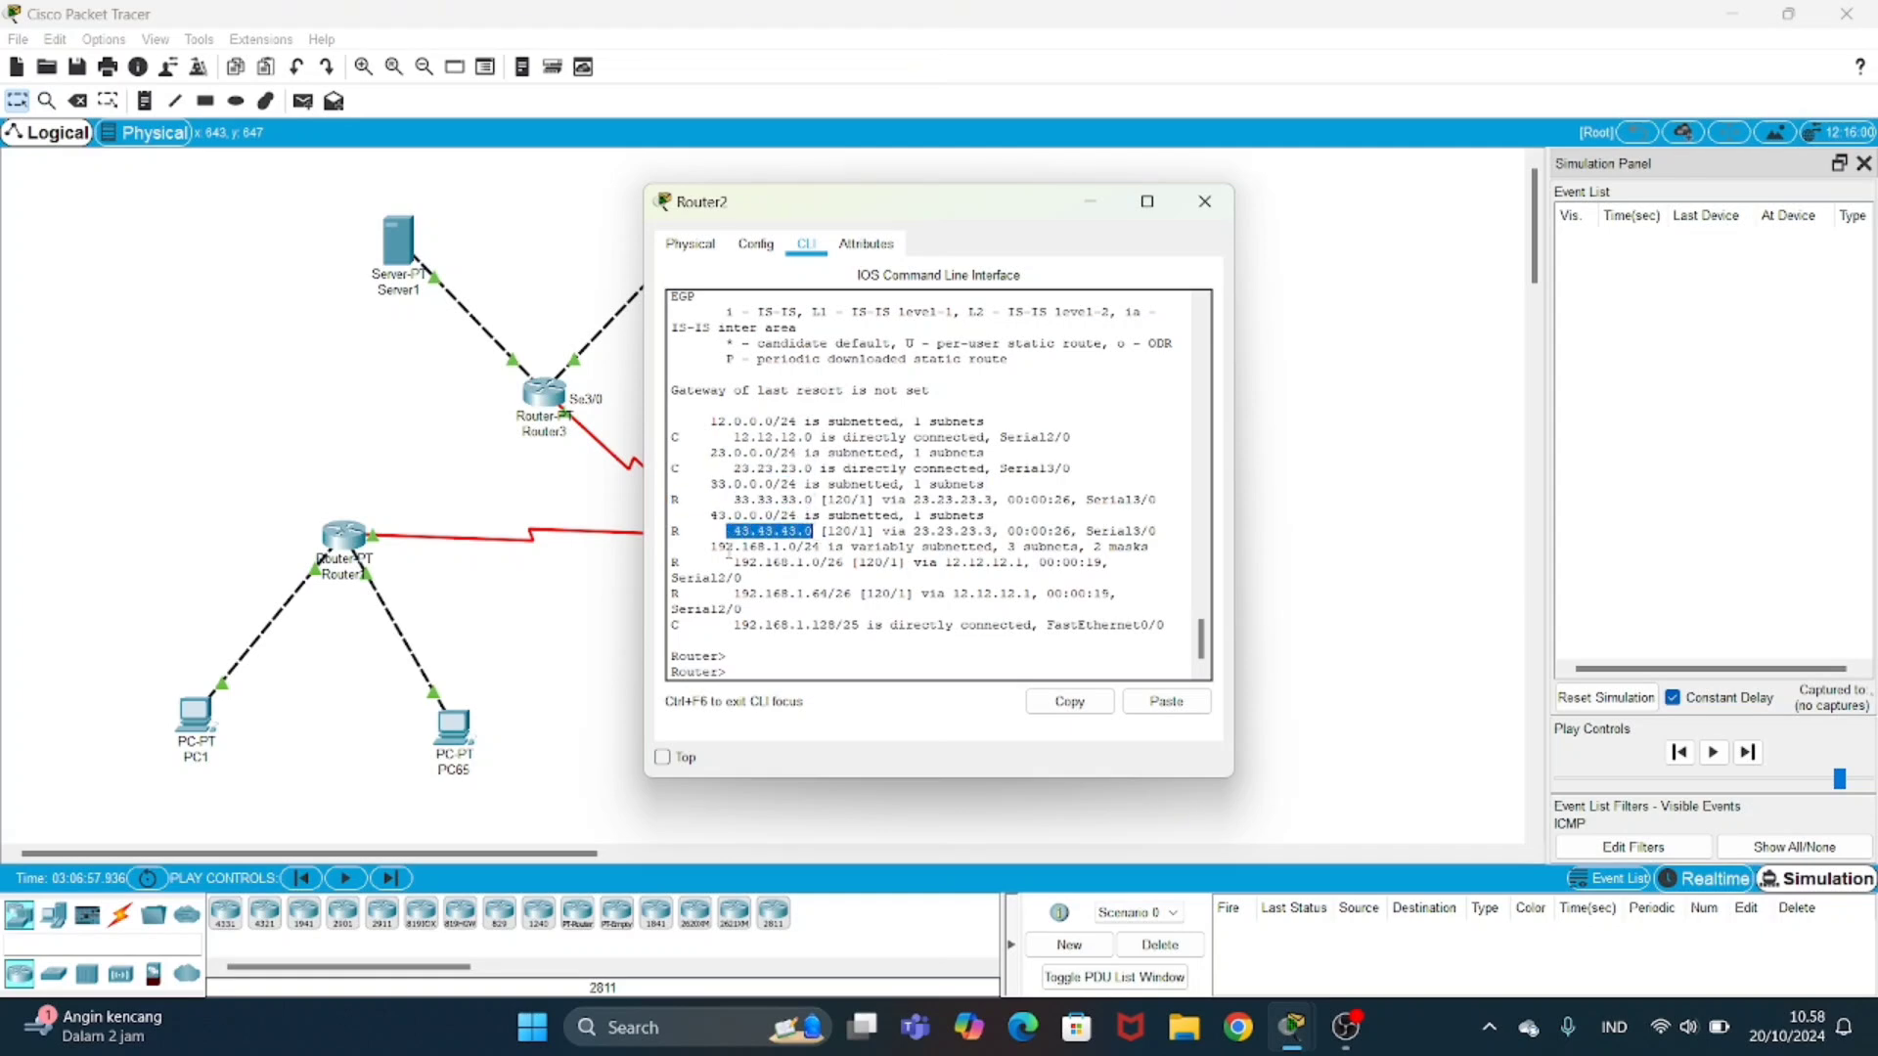
pyautogui.moveTo(710, 547); pyautogui.dragTo(819, 547)
pyautogui.click(750, 563)
pyautogui.moveTo(951, 563); pyautogui.dragTo(1024, 563)
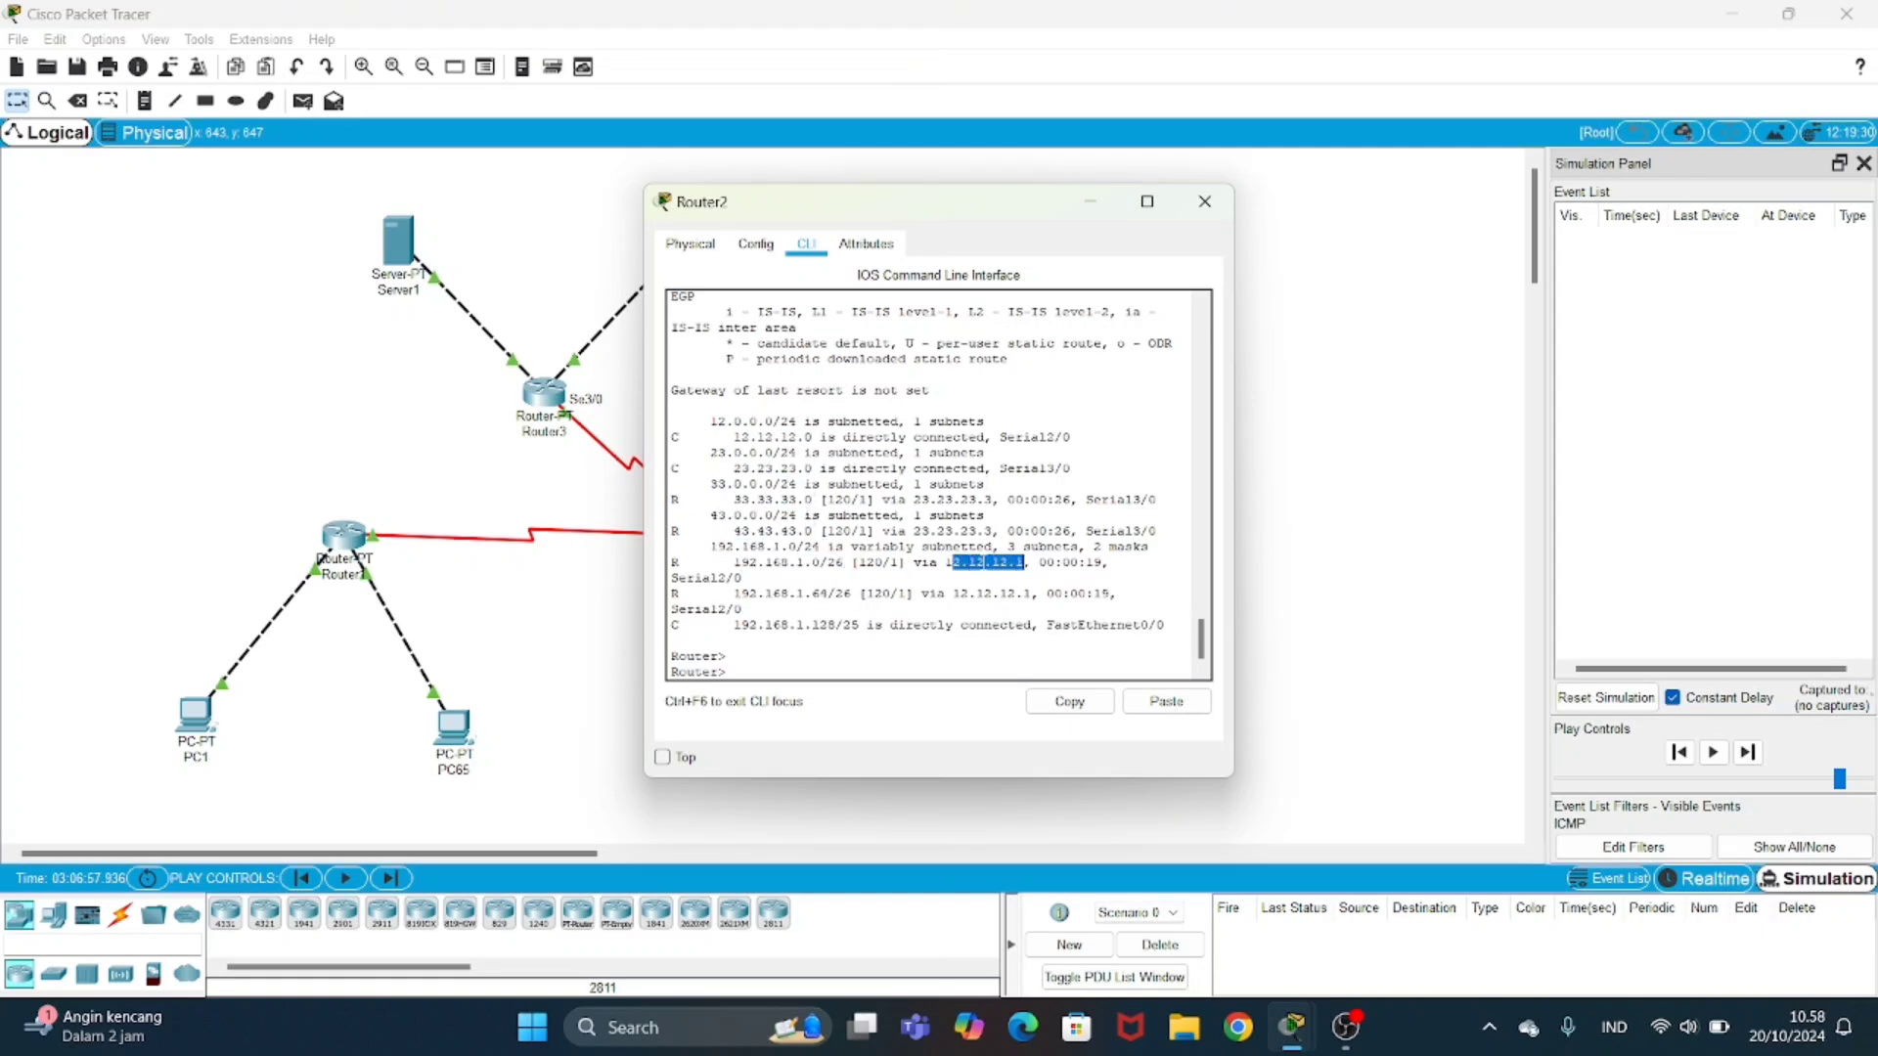
pyautogui.moveTo(734, 594); pyautogui.dragTo(769, 594)
pyautogui.moveTo(951, 592); pyautogui.dragTo(1032, 593)
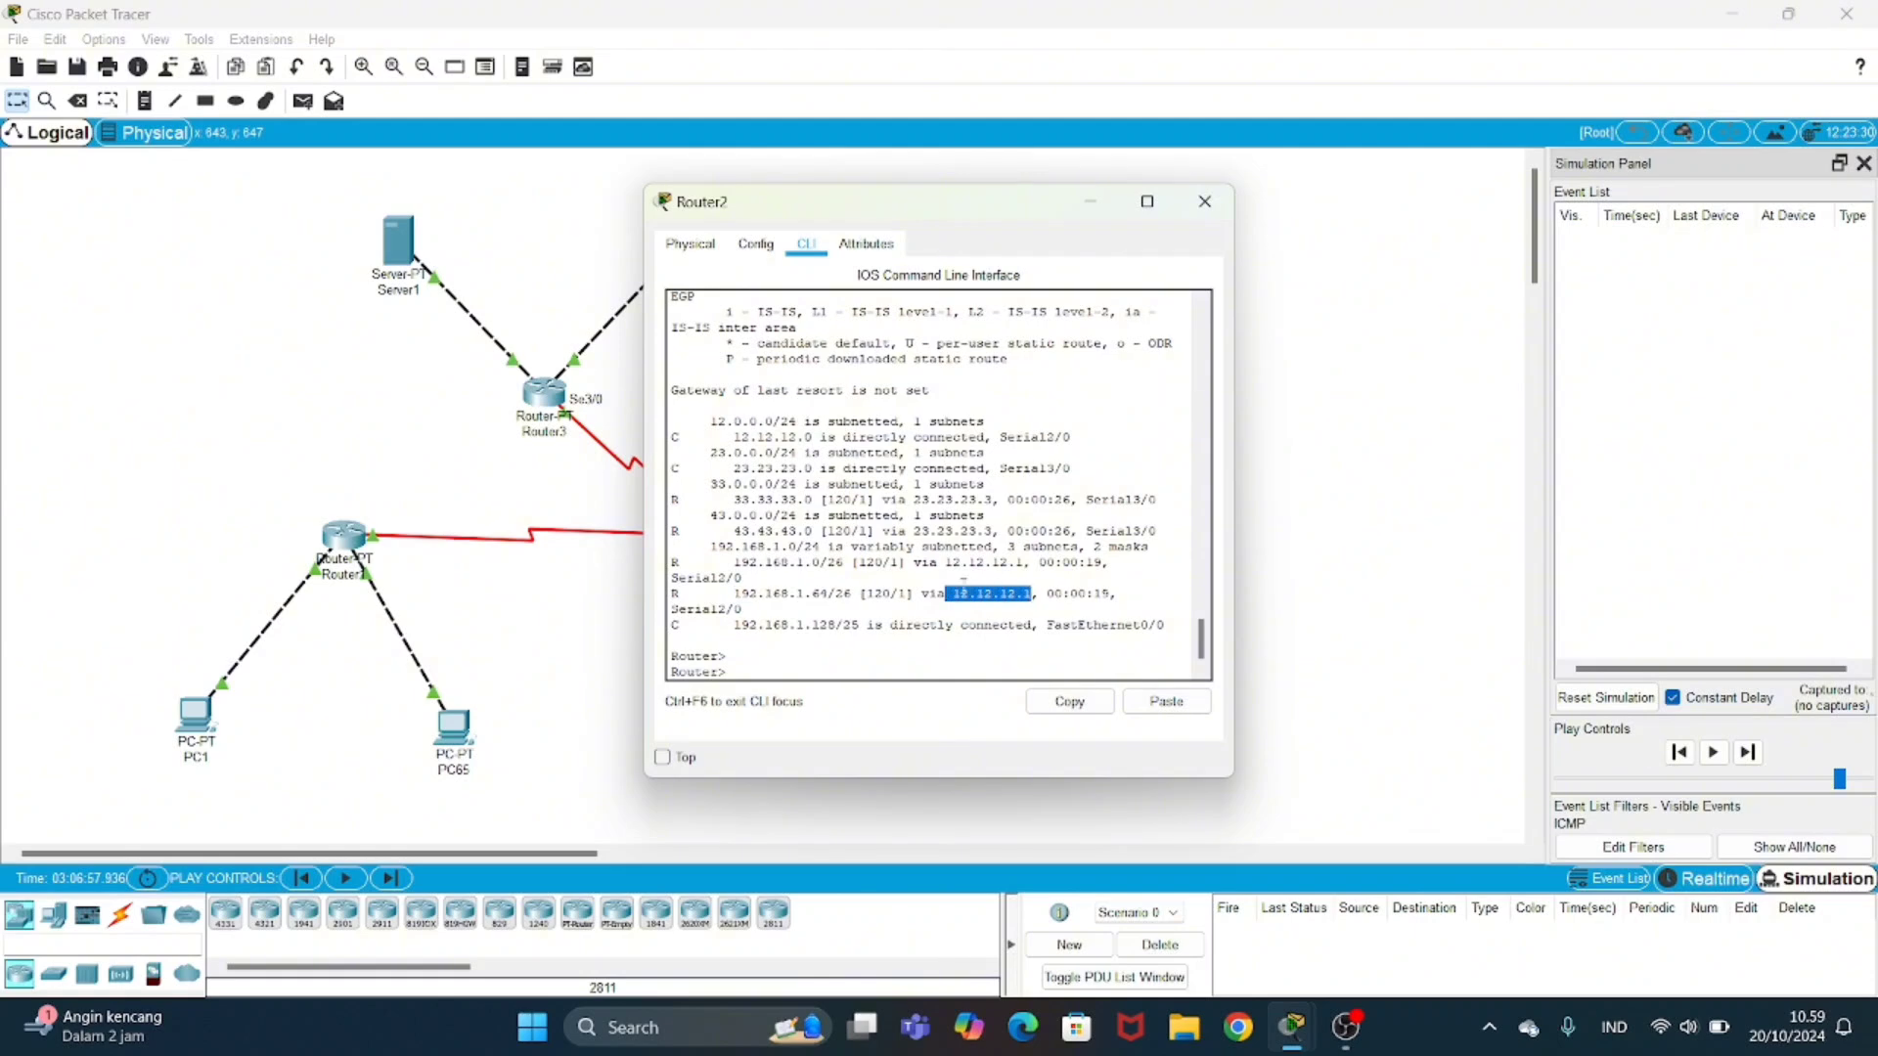
pyautogui.moveTo(734, 625); pyautogui.dragTo(861, 625)
pyautogui.click(1205, 201)
# - Display Router3's routing table with "show ip route" and review its directly connected server networks and the RIP route to 192.168.1.0/26
pyautogui.click(543, 394)
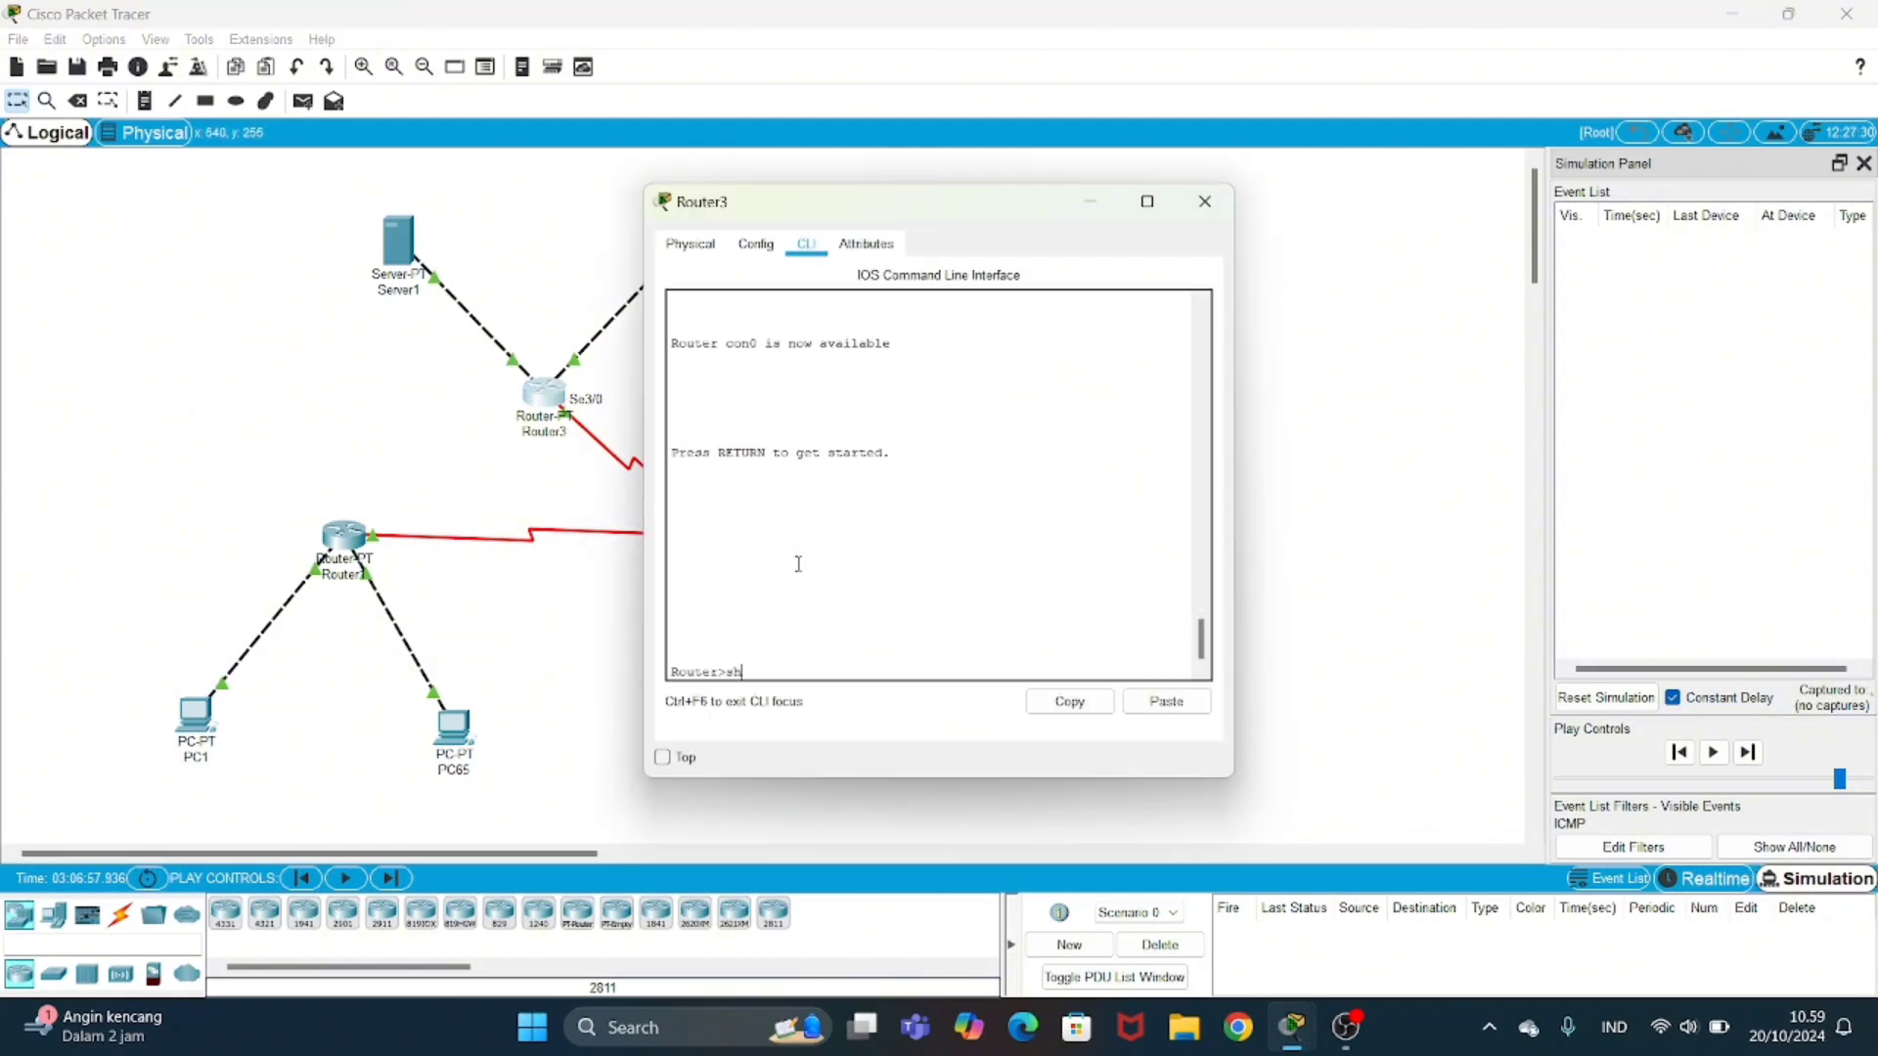
pyautogui.write('show ip route')
pyautogui.press('Return')
pyautogui.press('Return')
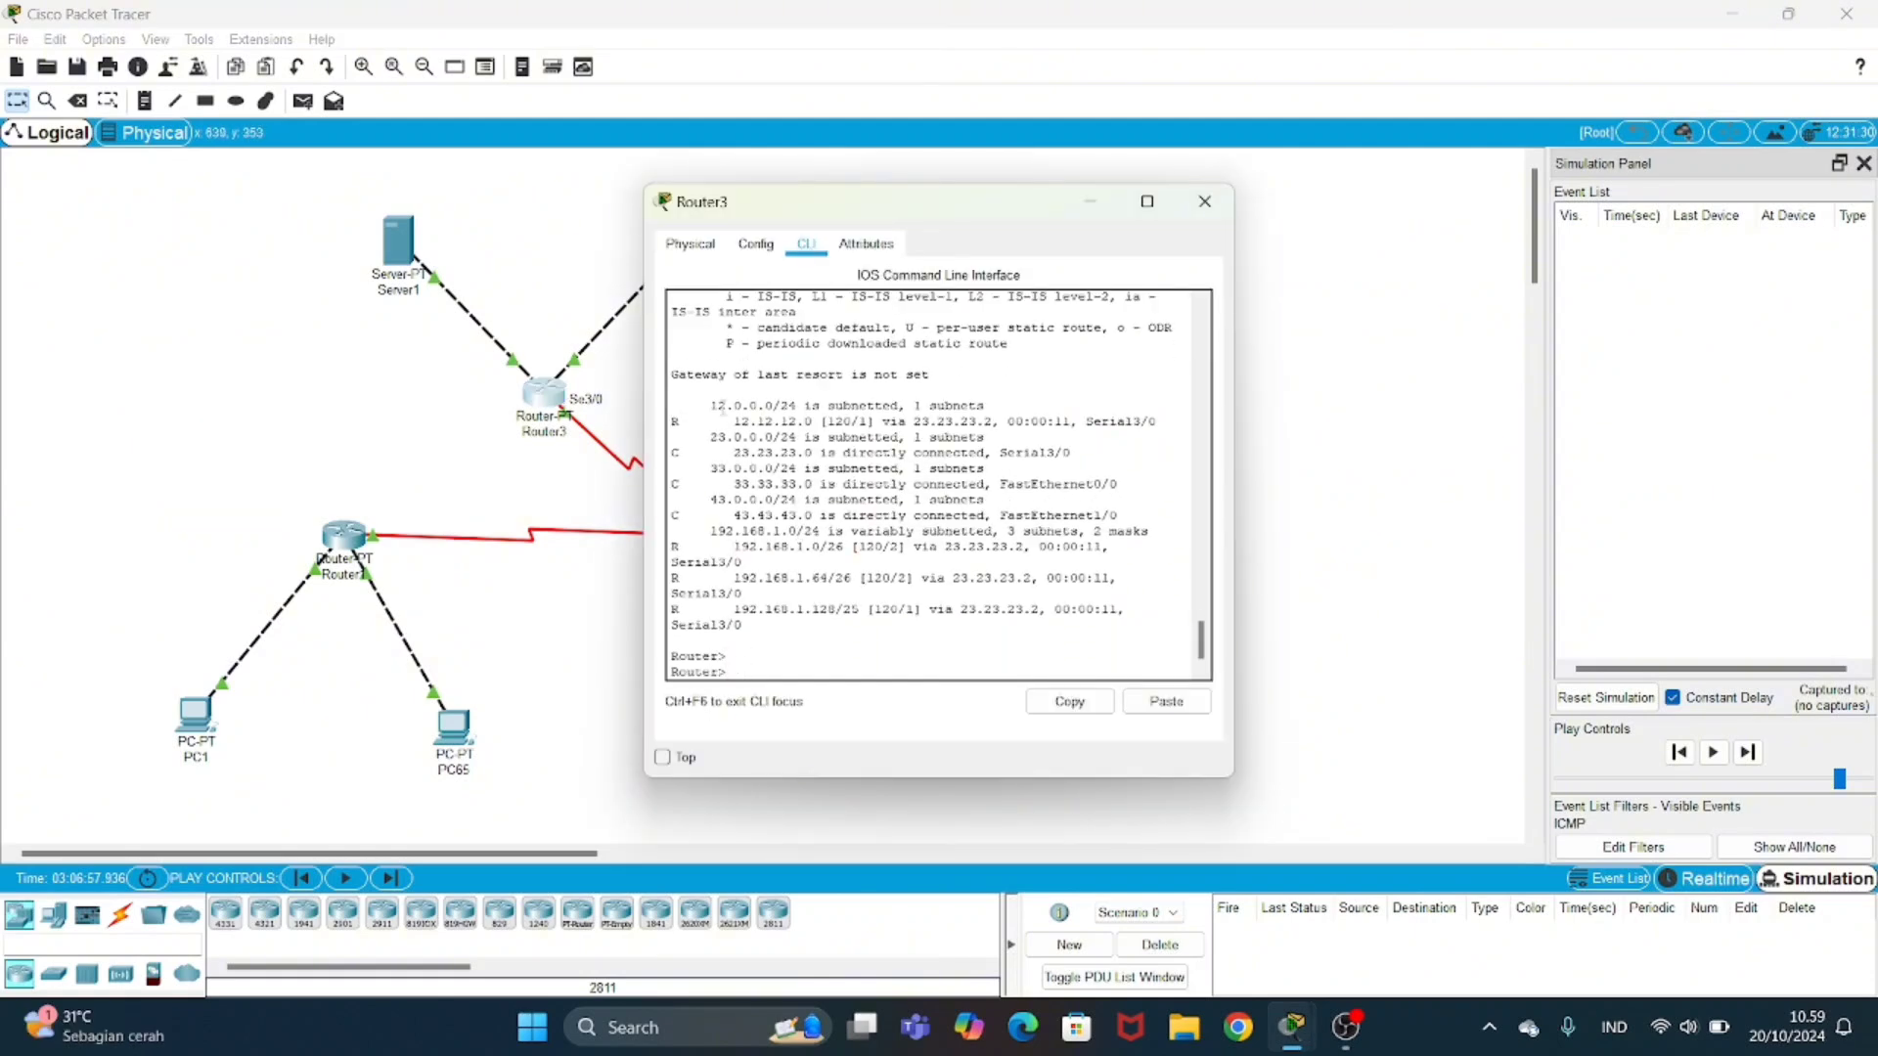
pyautogui.moveTo(739, 485); pyautogui.dragTo(854, 515)
pyautogui.moveTo(733, 547); pyautogui.dragTo(883, 547)
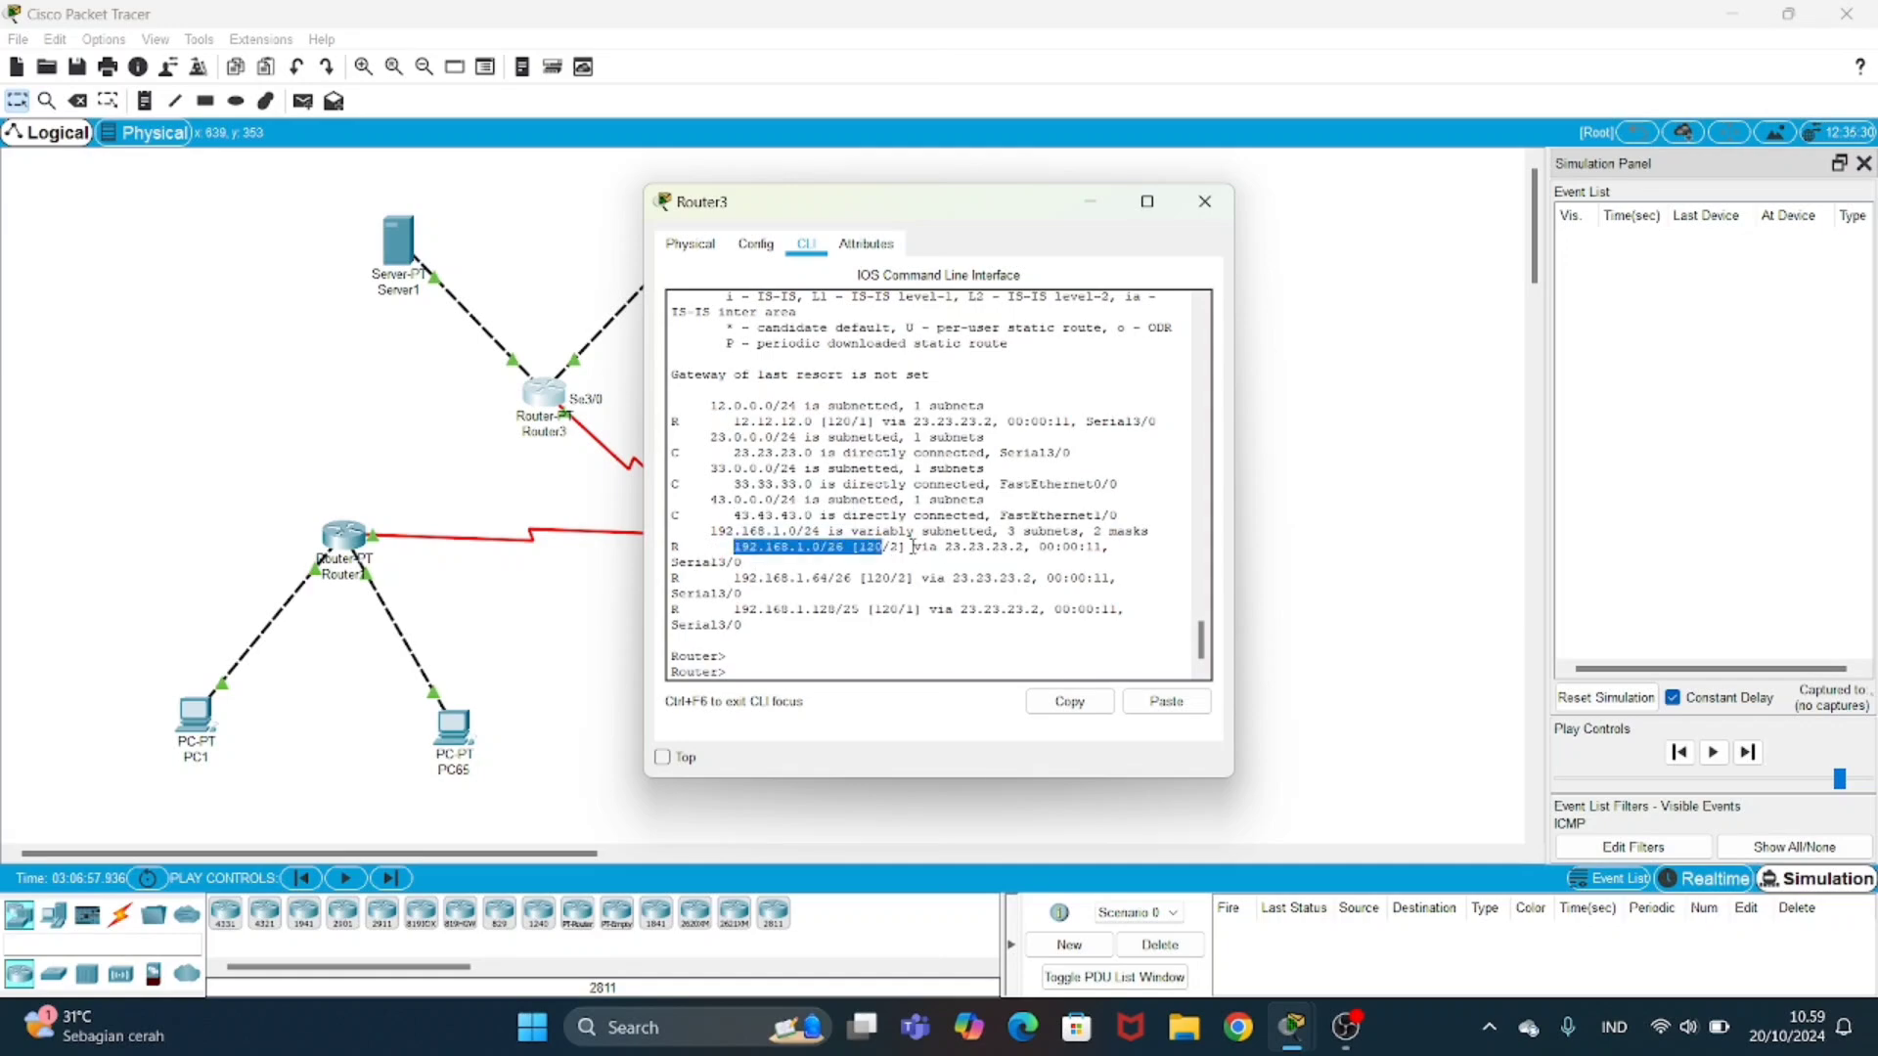
pyautogui.click(1205, 202)
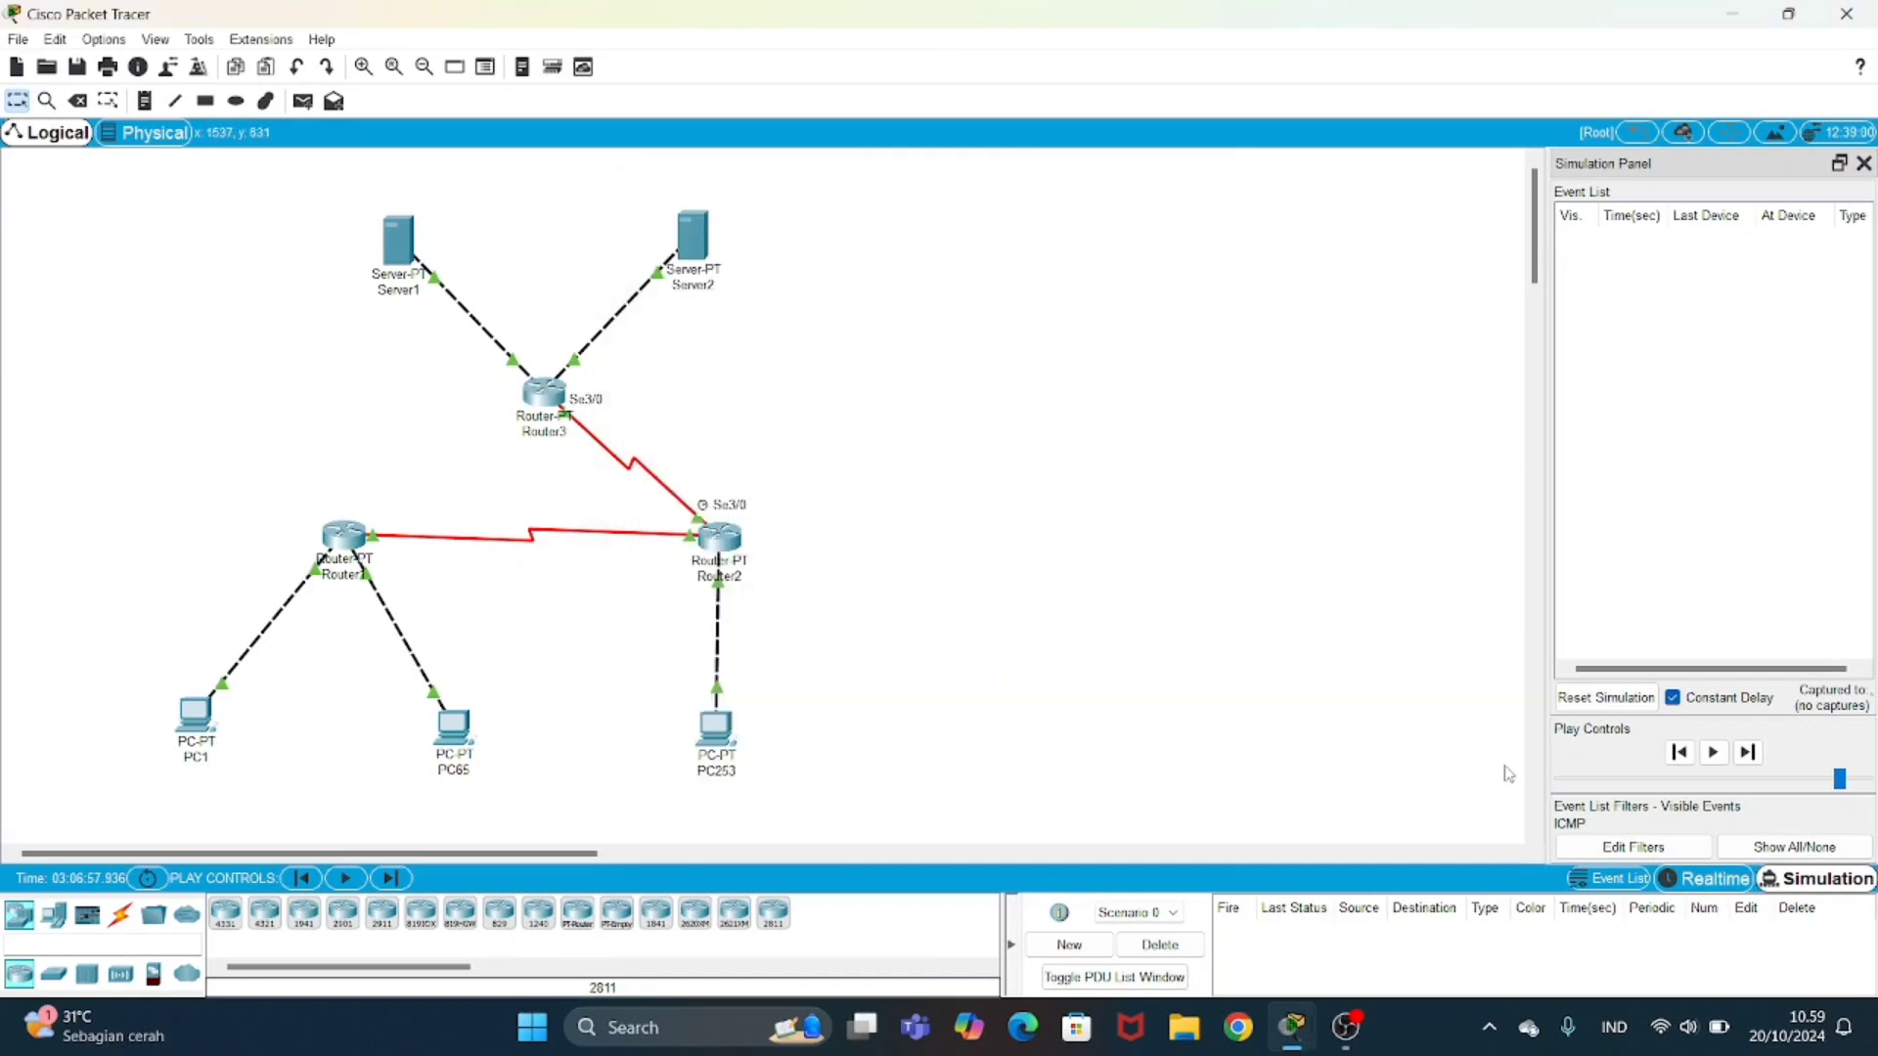